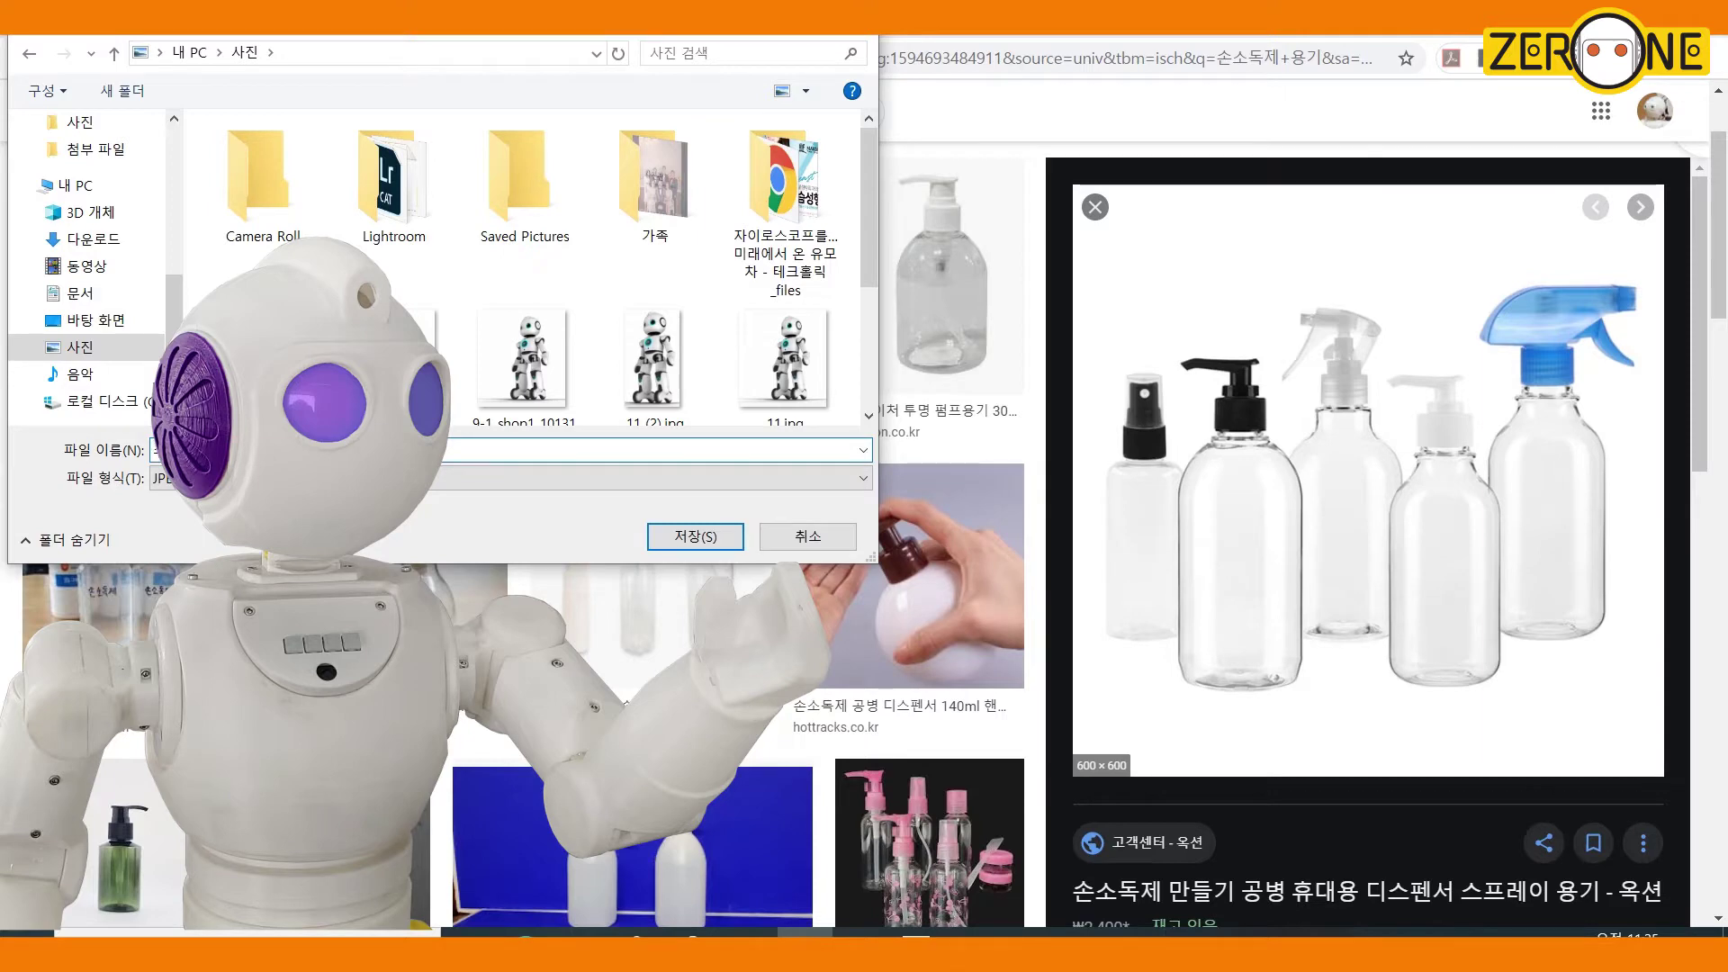
# Save the bottle picture as 소독제 용기.jpg in the Pictures folder, switch to Fusion 360 and dismiss the offline notice
pyautogui.press('Return')
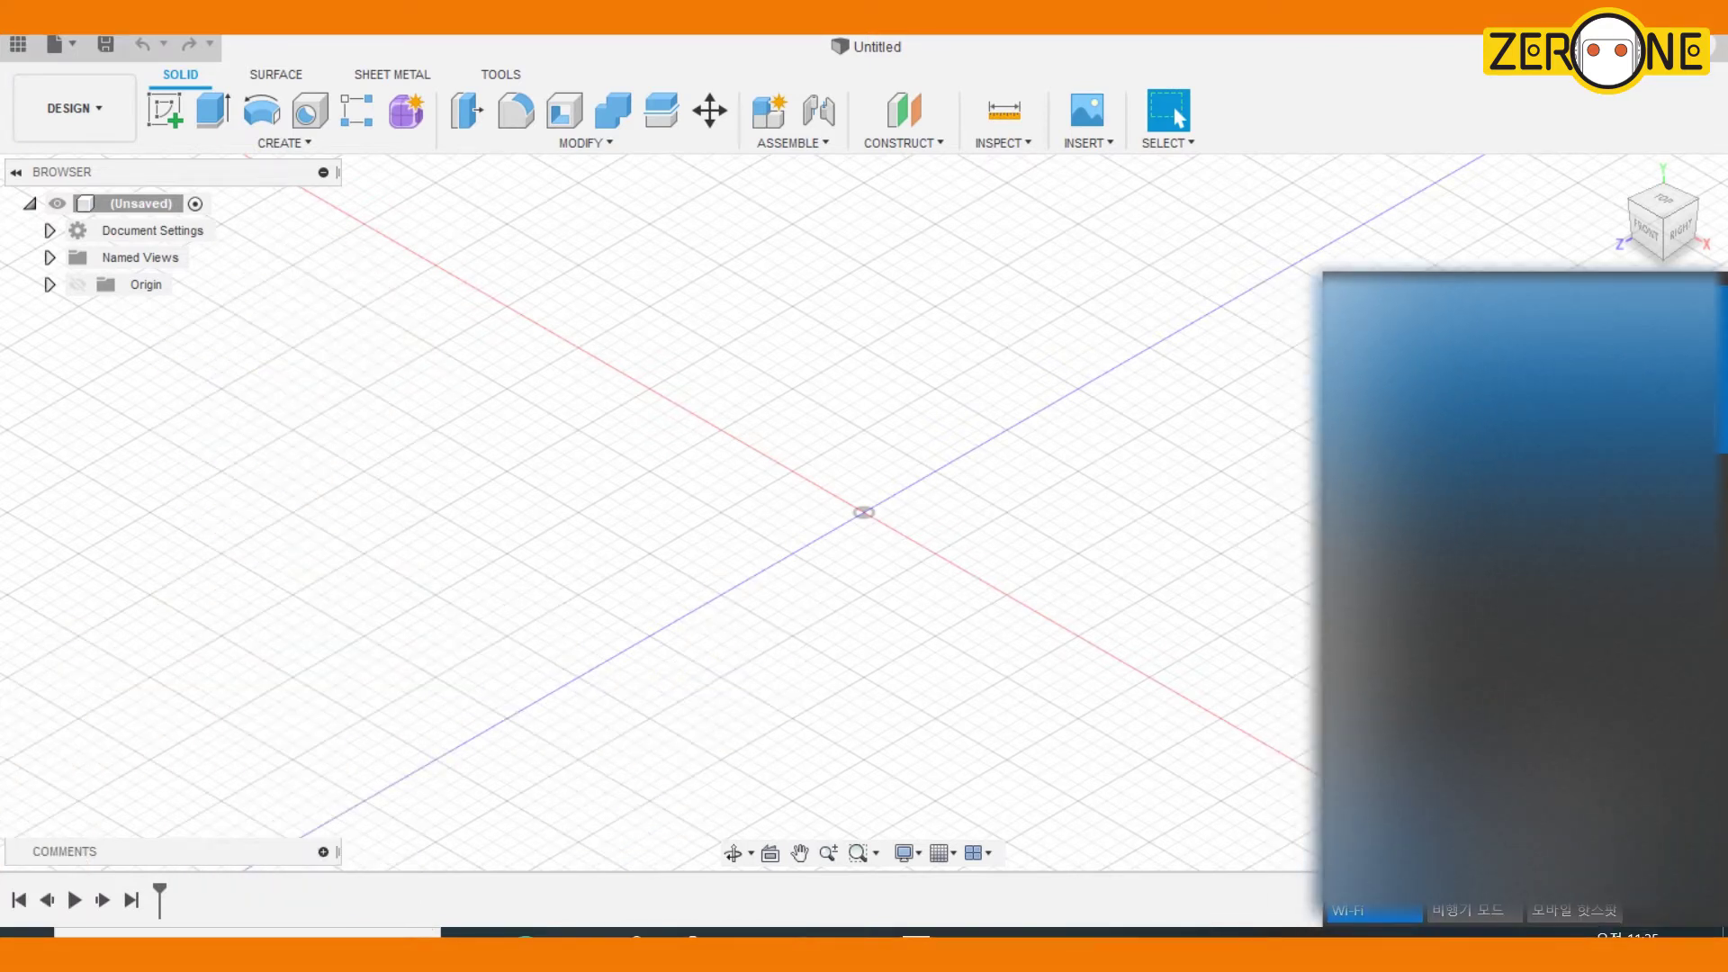
pyautogui.click(1106, 395)
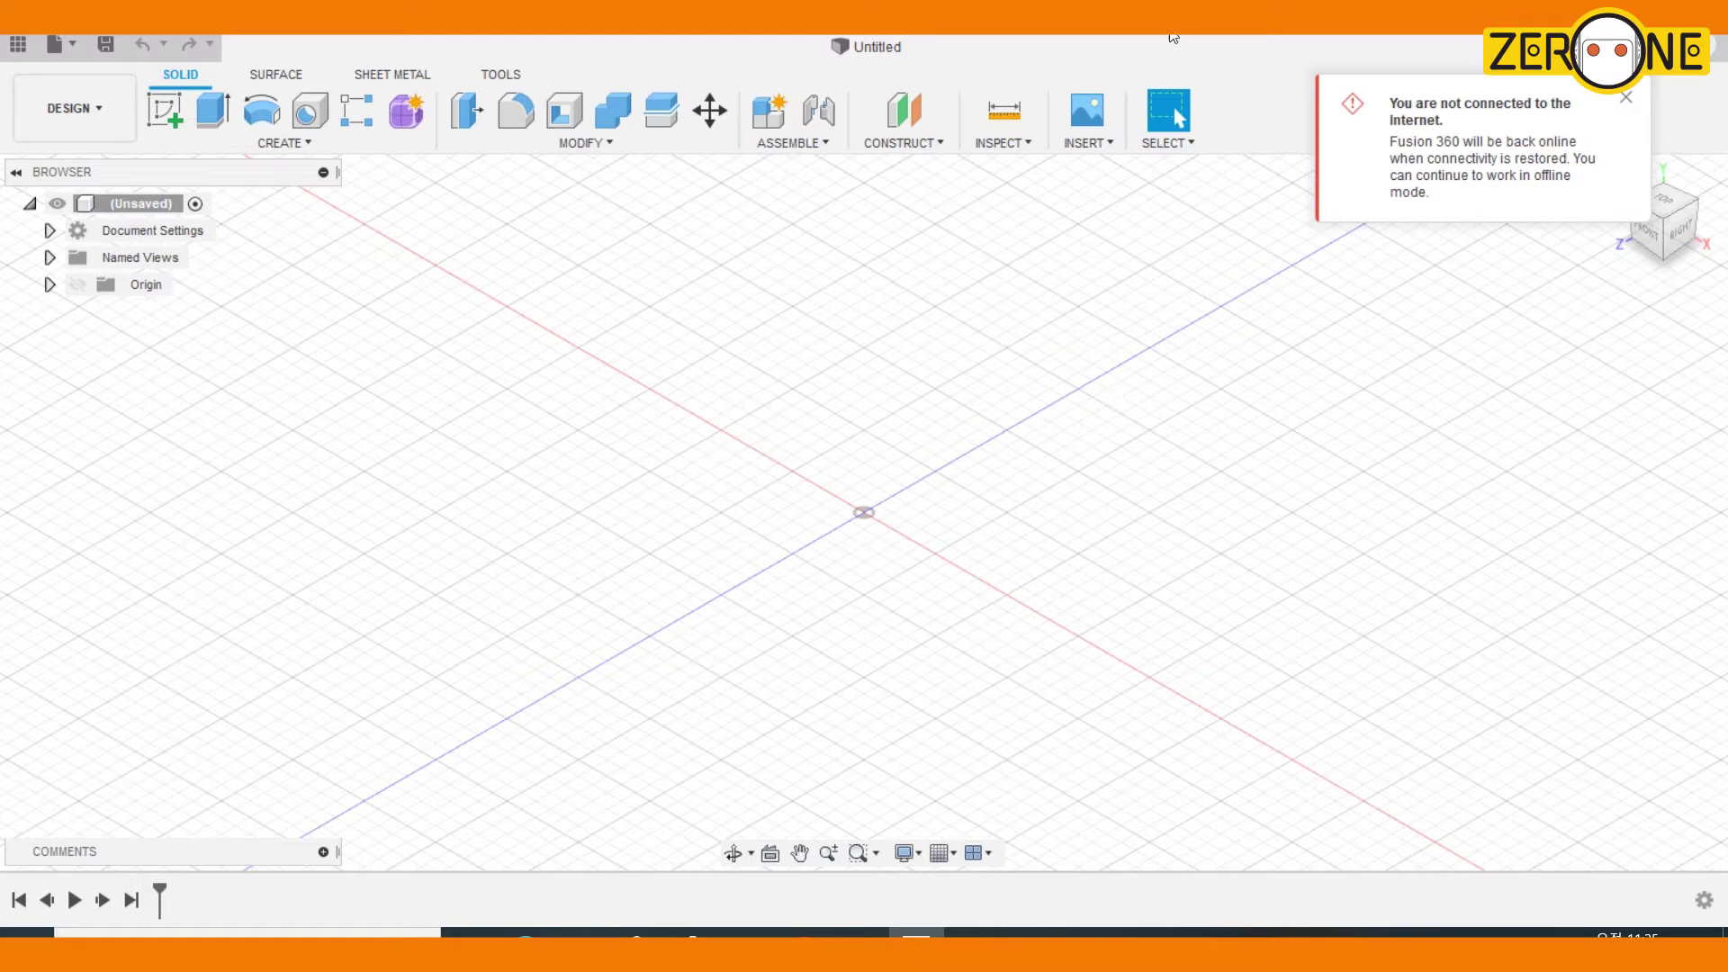
pyautogui.click(1626, 98)
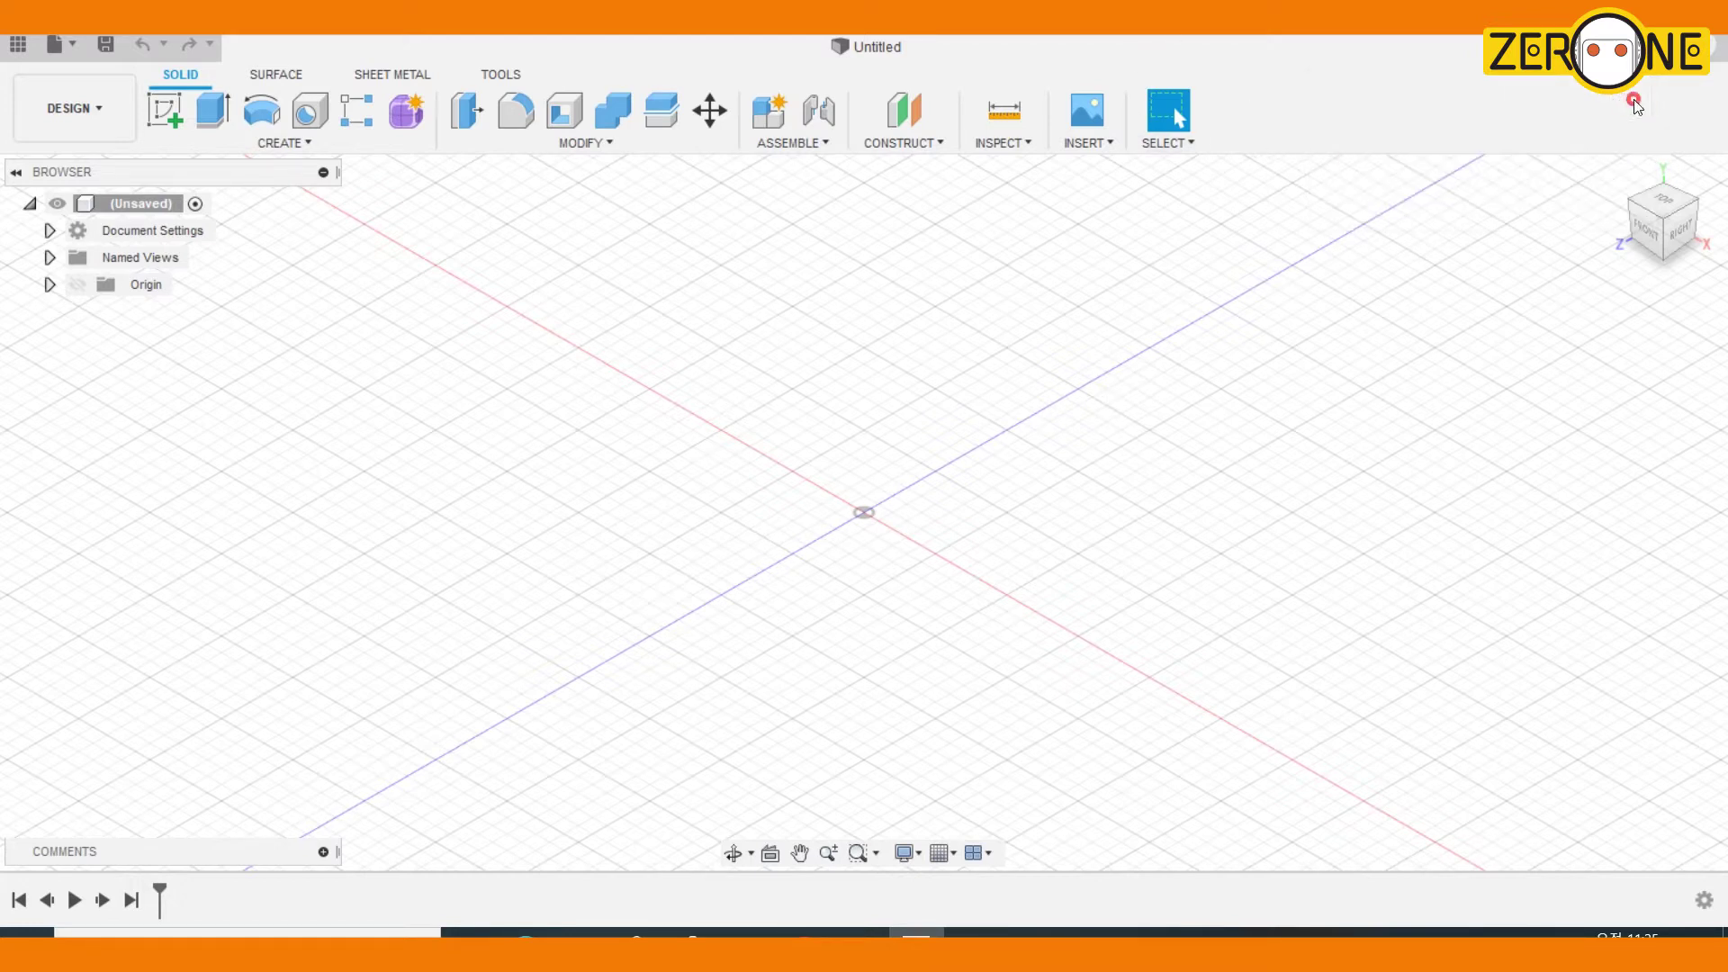
# Insert 소독제 용기.jpg from the Pictures folder as a canvas on the XY plane with a plane scale of 13.3
pyautogui.click(1112, 149)
pyautogui.click(1127, 227)
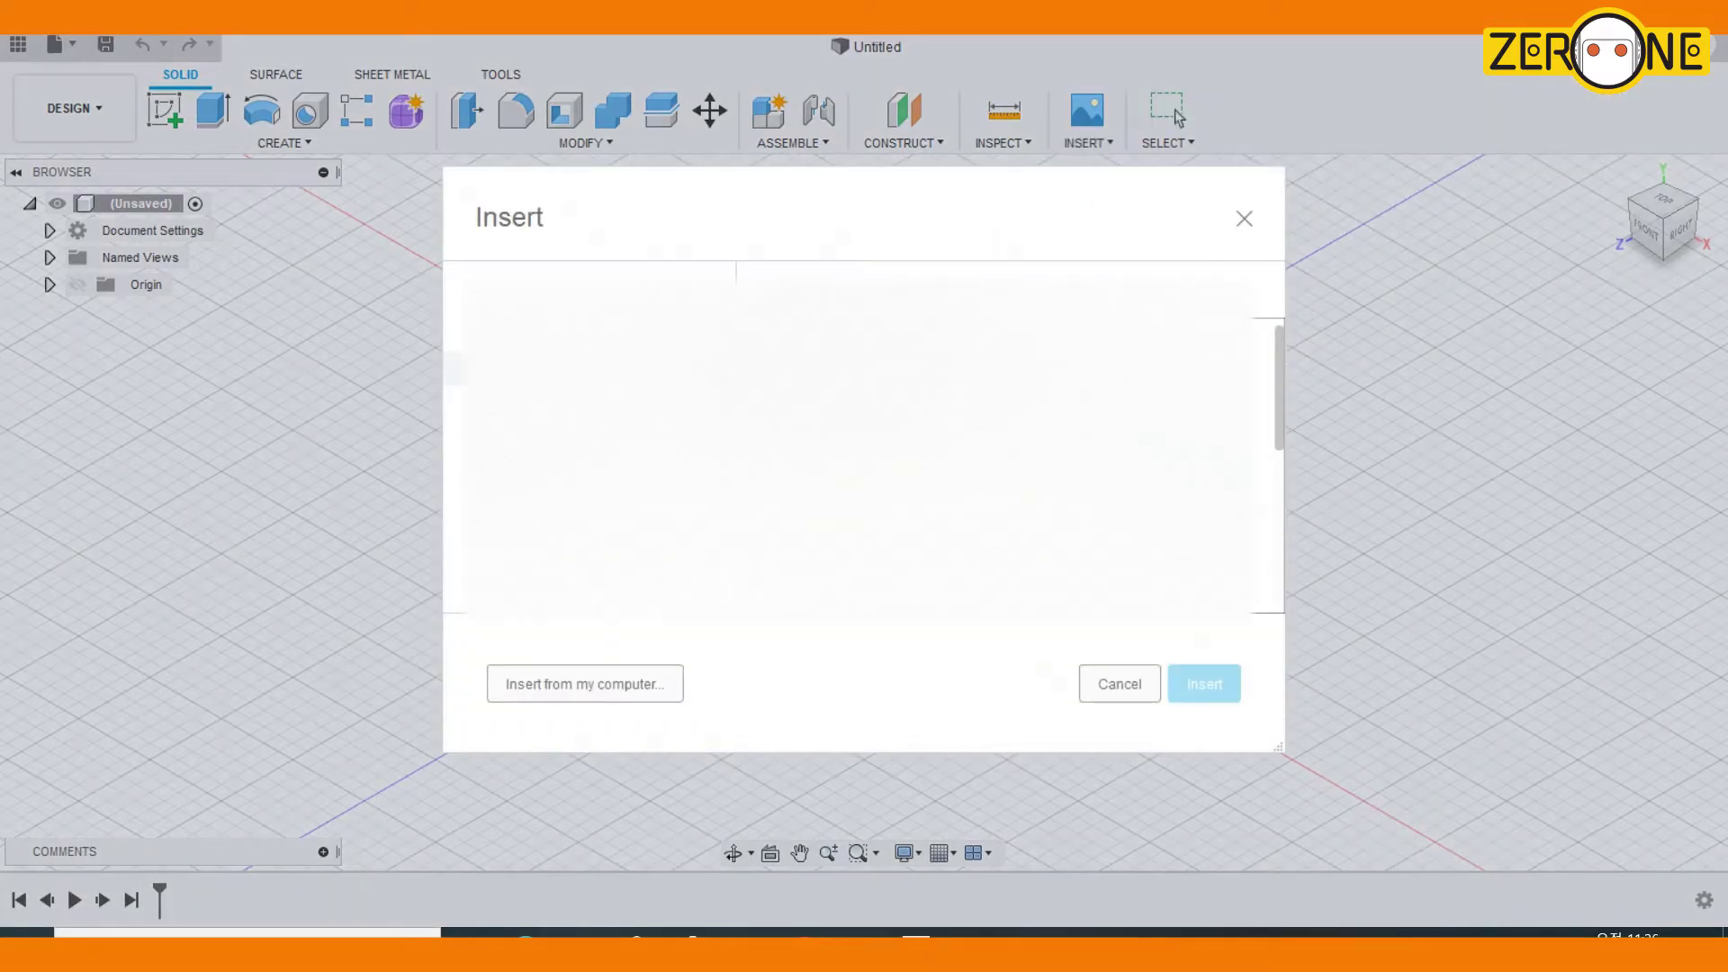
pyautogui.click(585, 681)
pyautogui.click(90, 373)
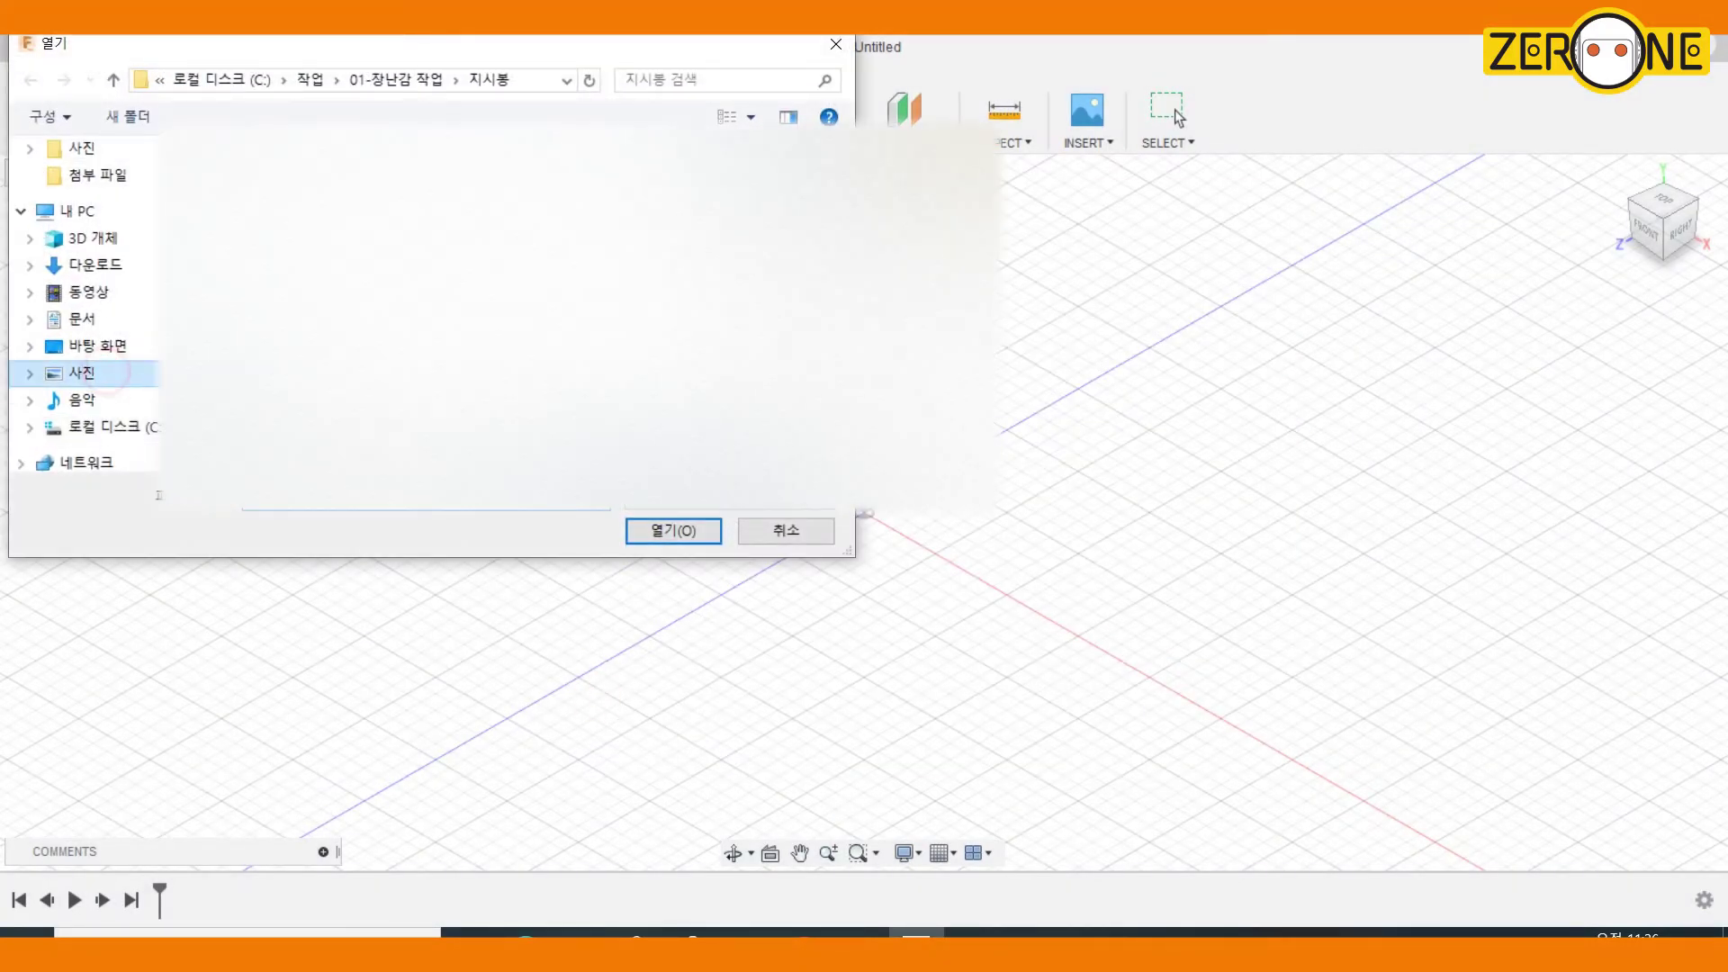
pyautogui.click(675, 532)
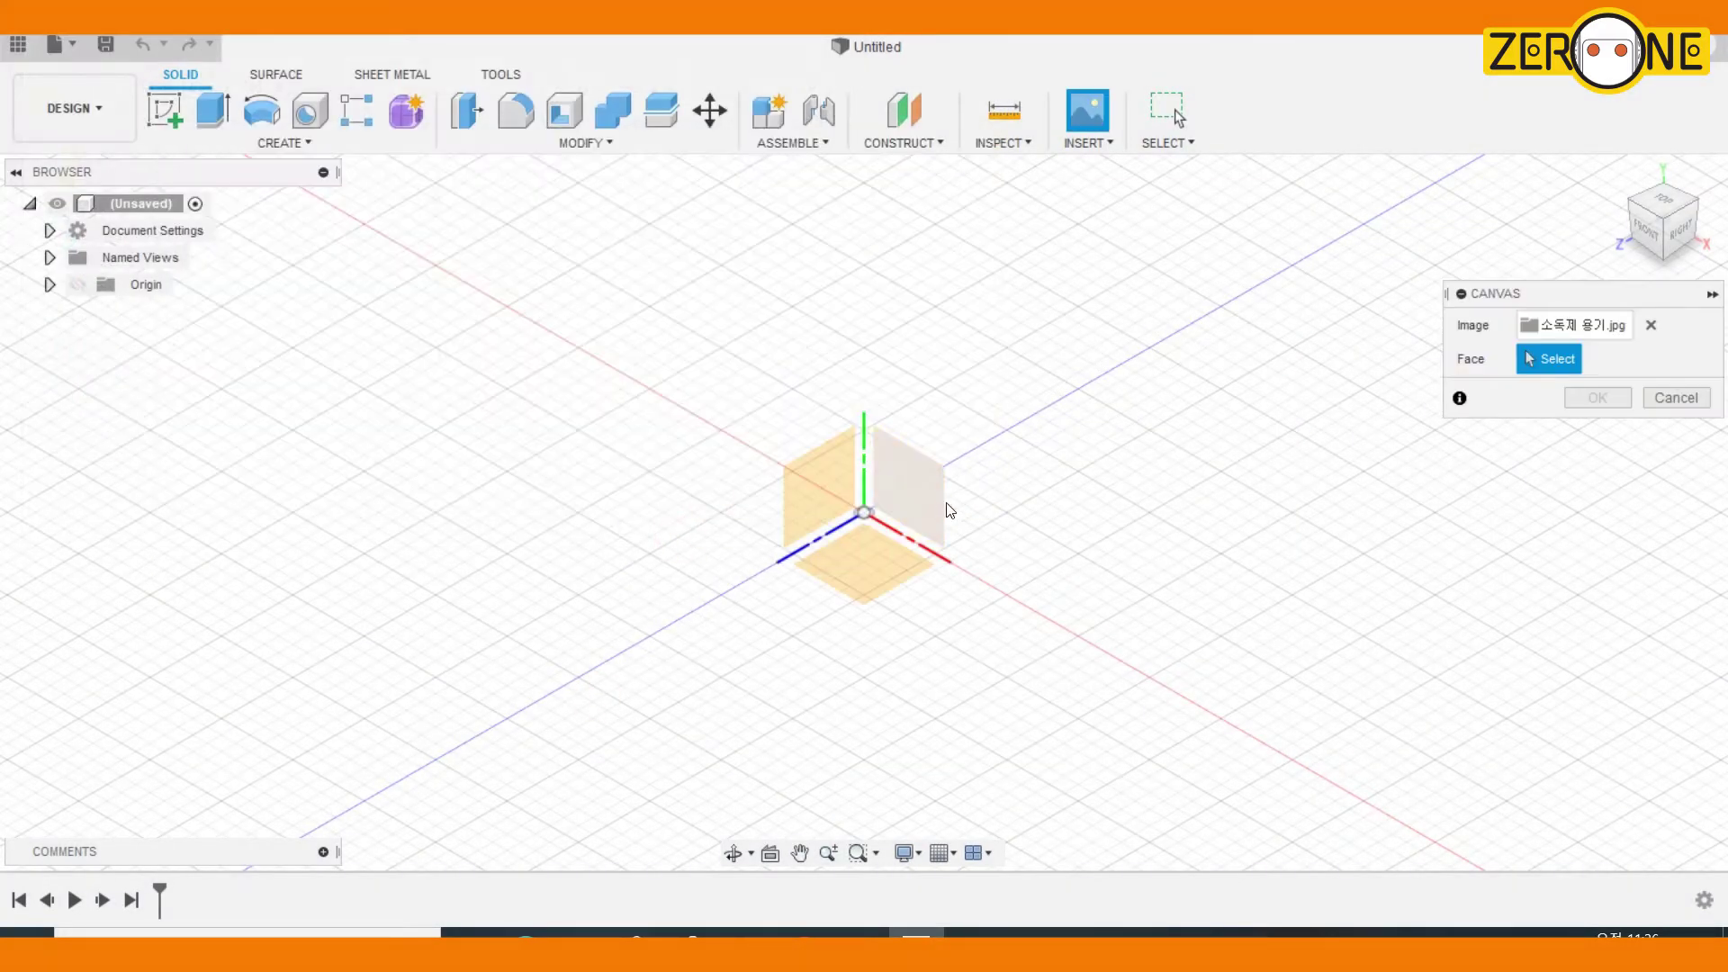
pyautogui.click(912, 496)
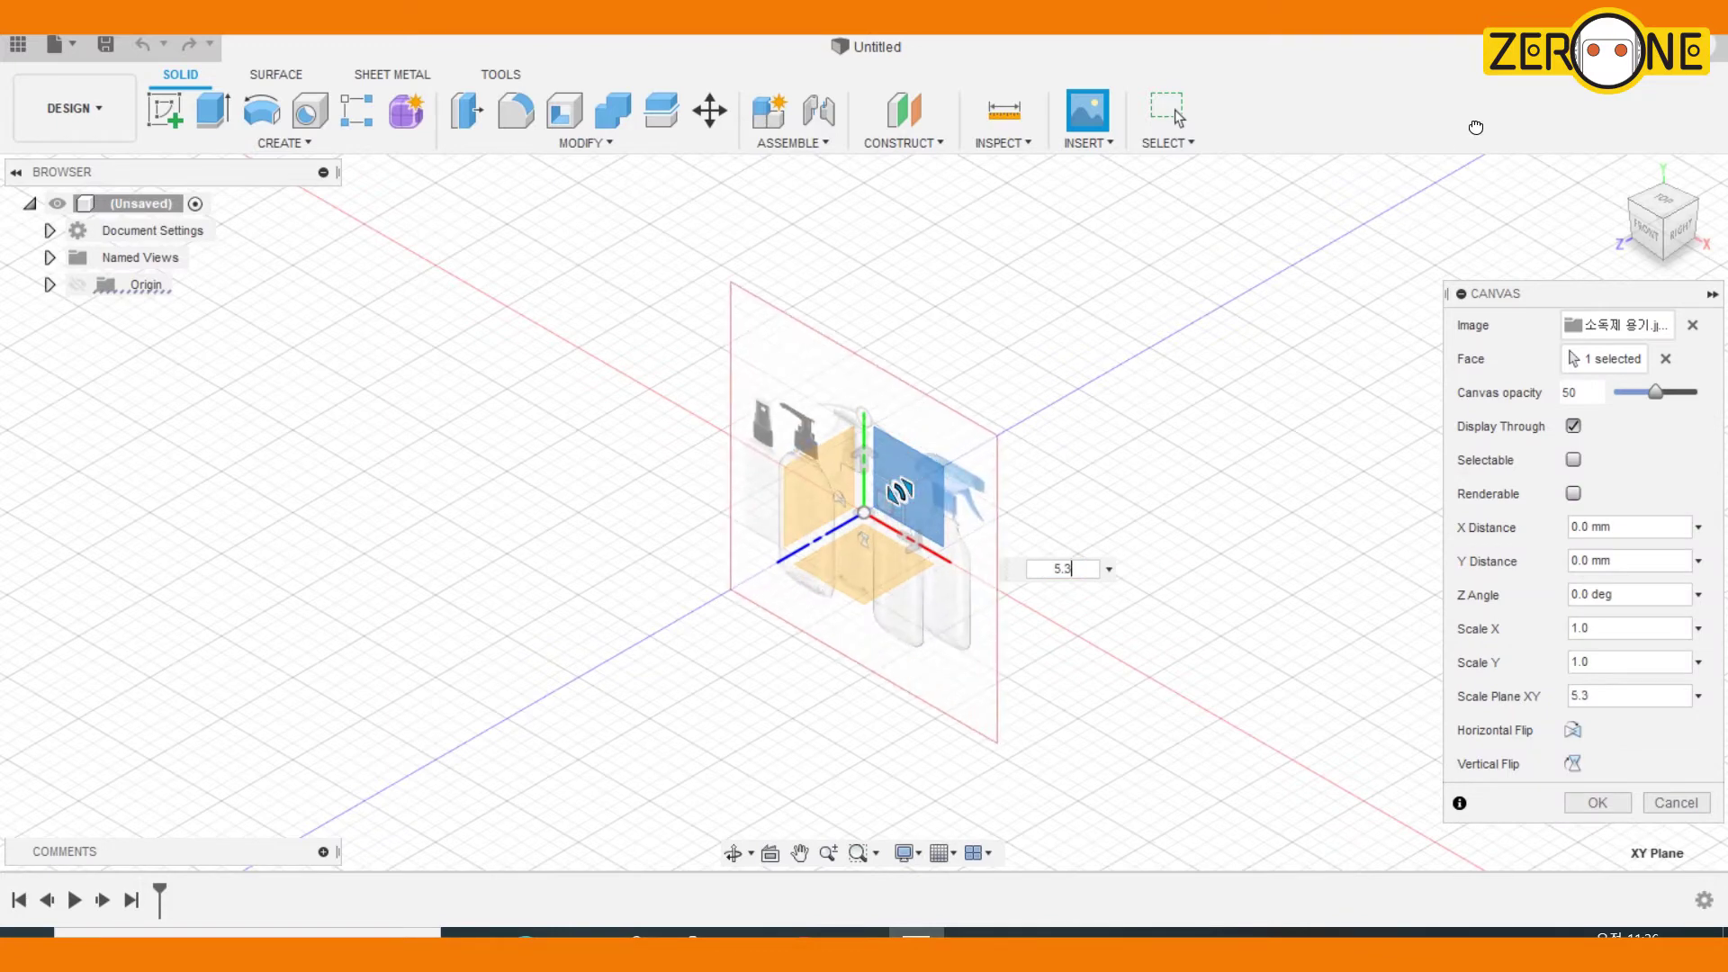
pyautogui.moveTo(922, 485); pyautogui.dragTo(1006, 440)
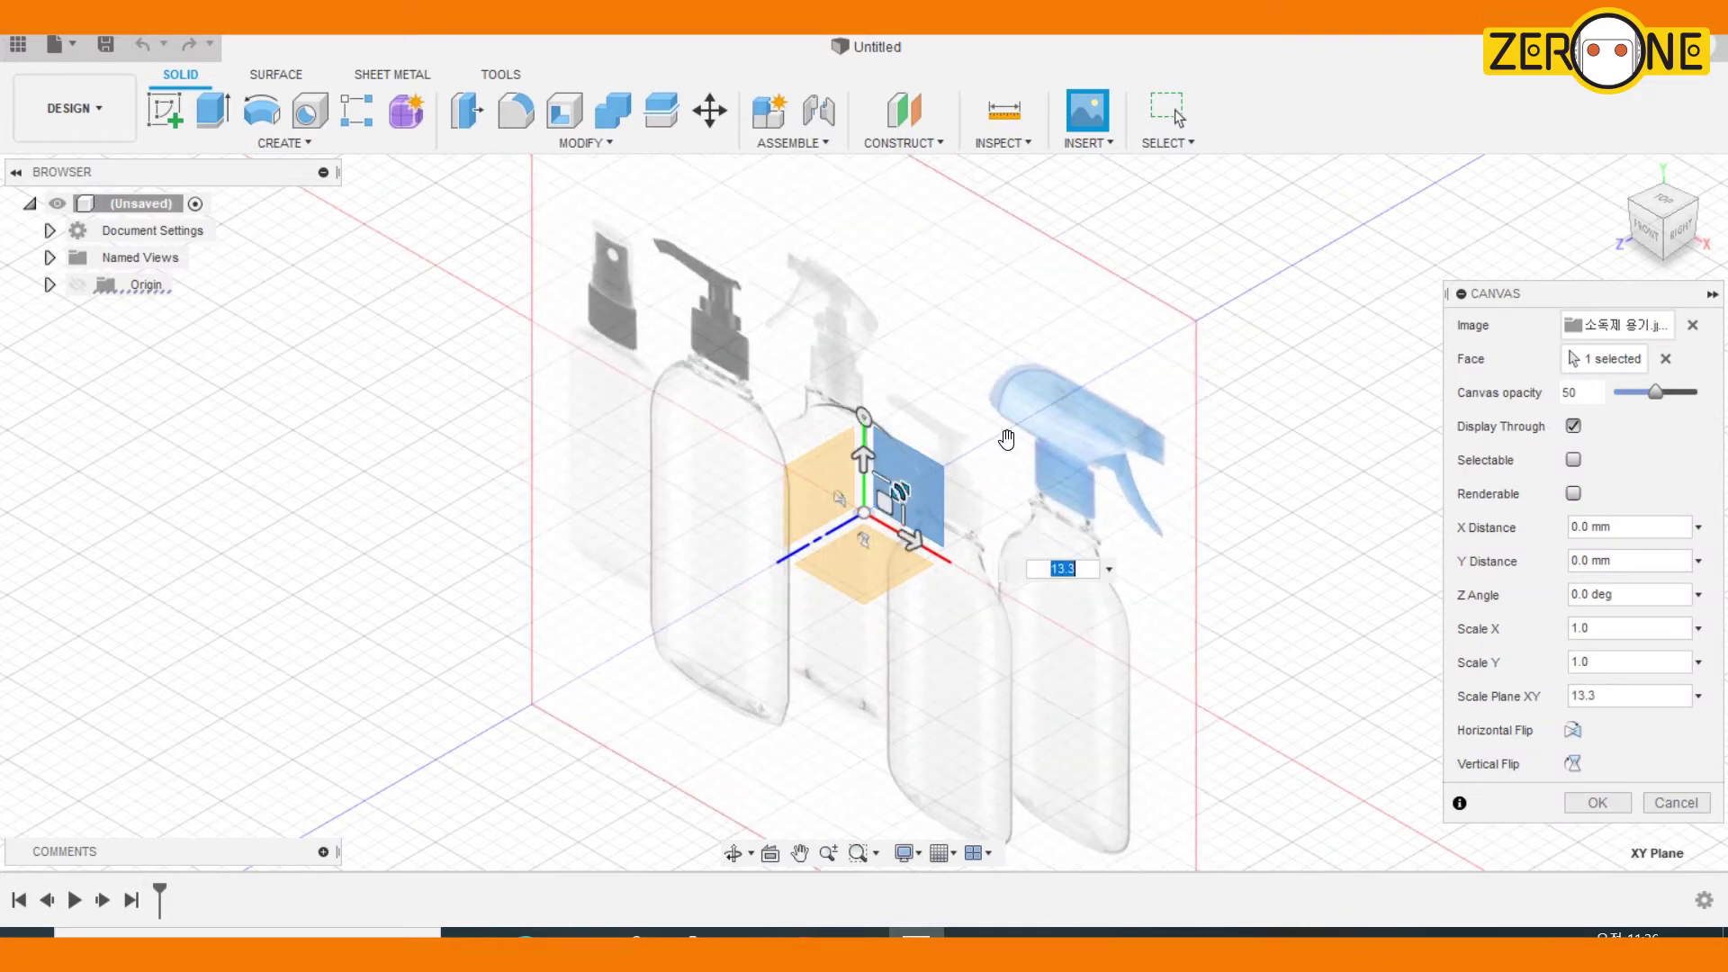
pyautogui.click(1590, 802)
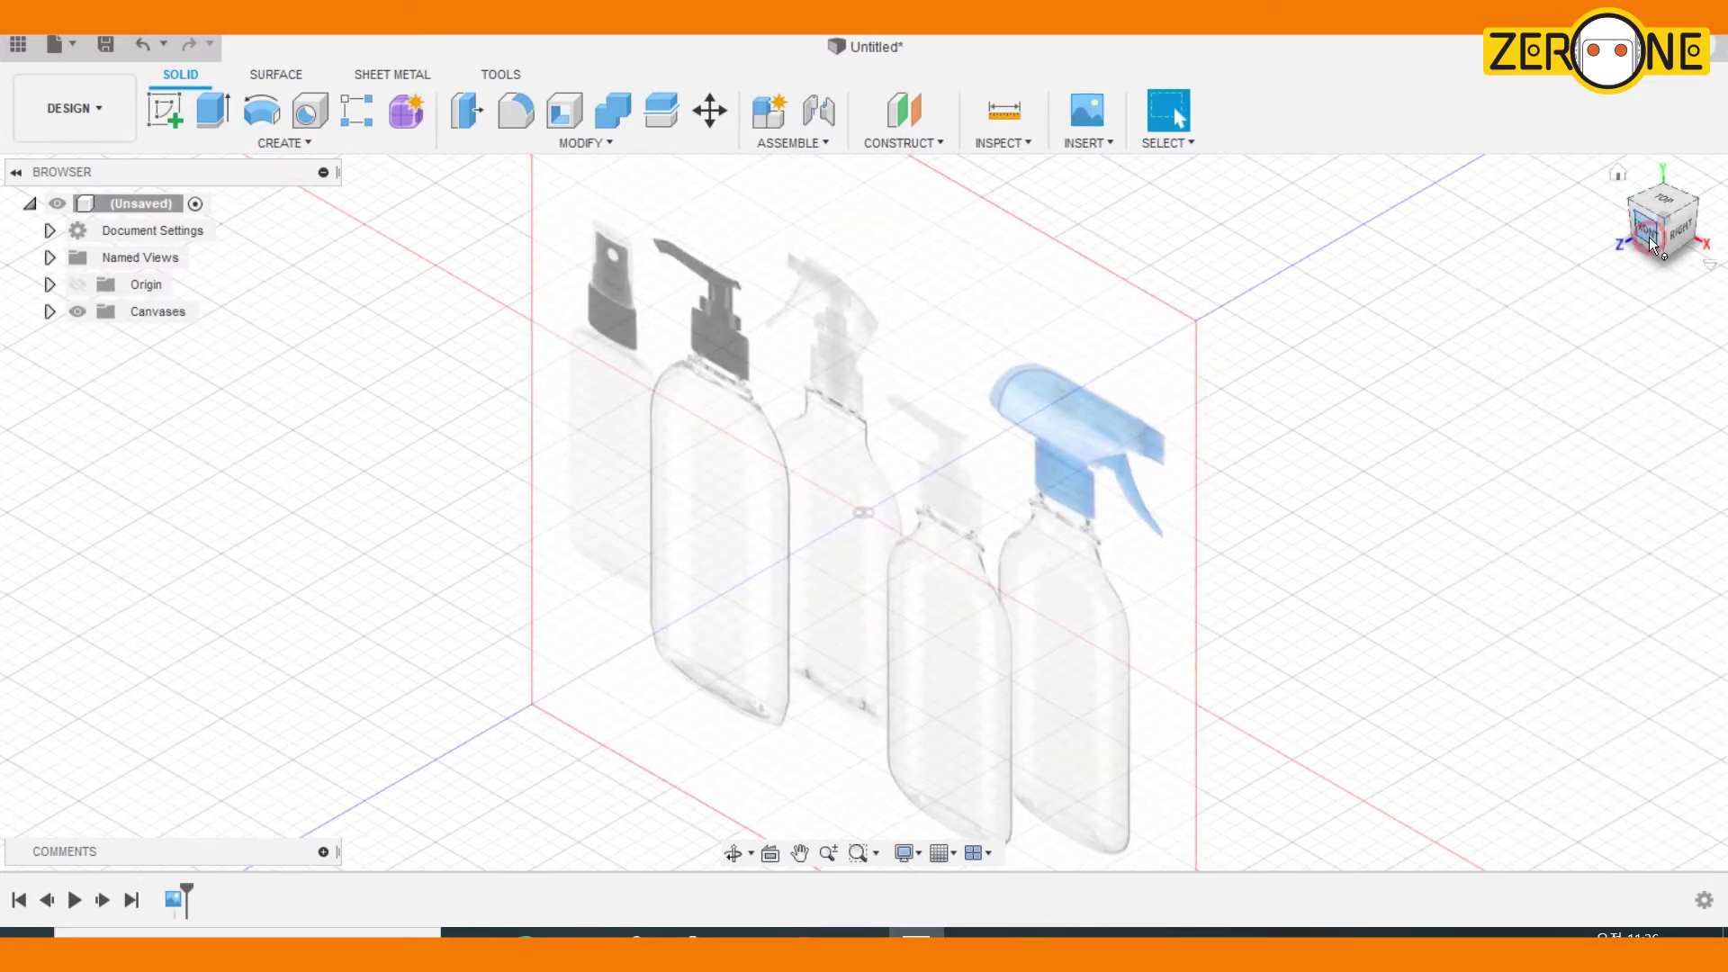
# Calibrate the canvas in front view by the black-pump bottle's height, measured from the cap's lower edge to the bottle's base
pyautogui.click(1646, 232)
pyautogui.moveTo(846, 427); pyautogui.dragTo(840, 515, button='middle')
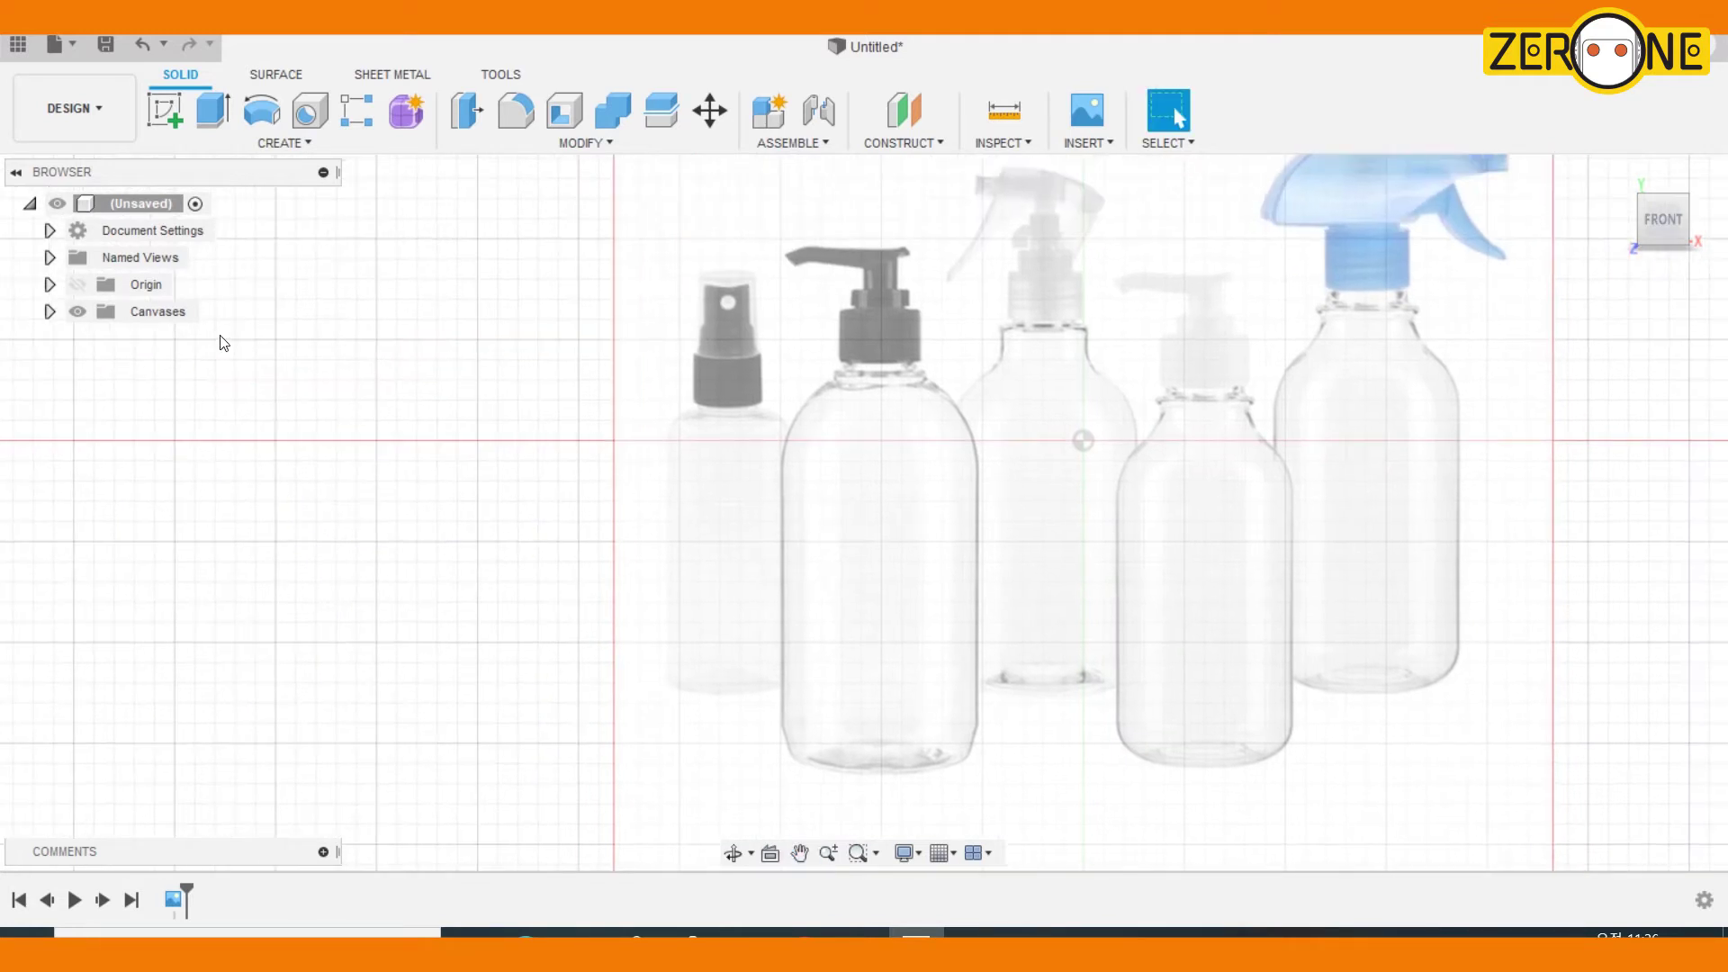
pyautogui.click(50, 310)
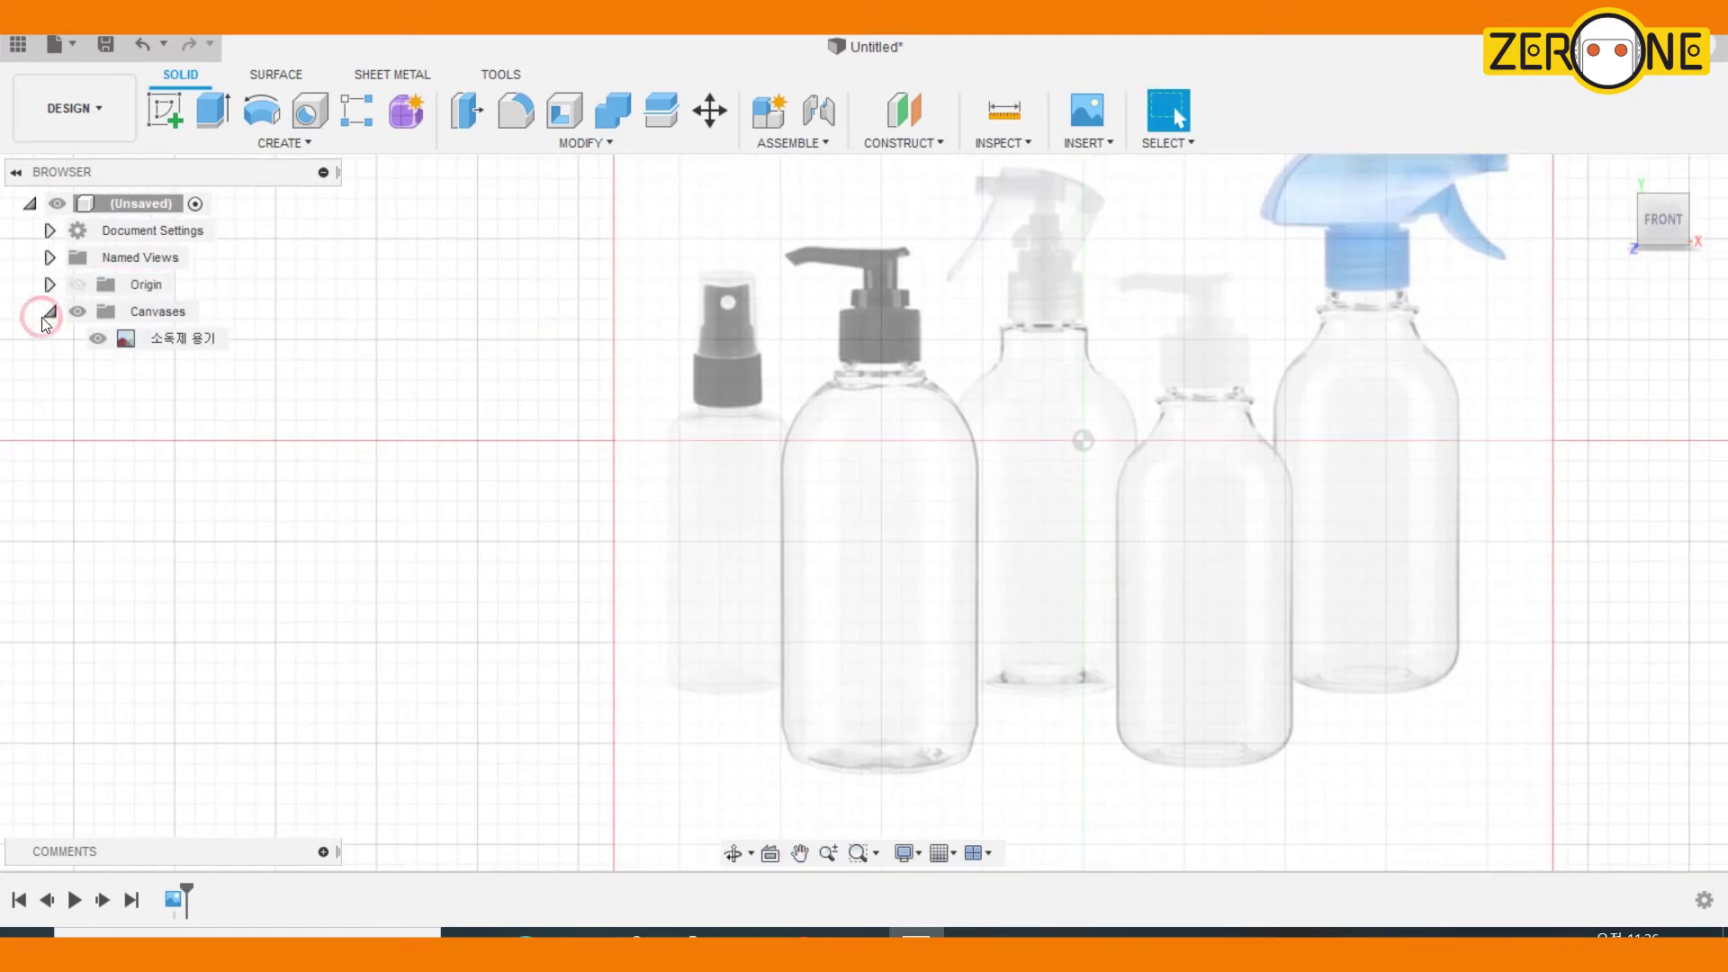
pyautogui.click(165, 346)
pyautogui.rightClick(164, 346)
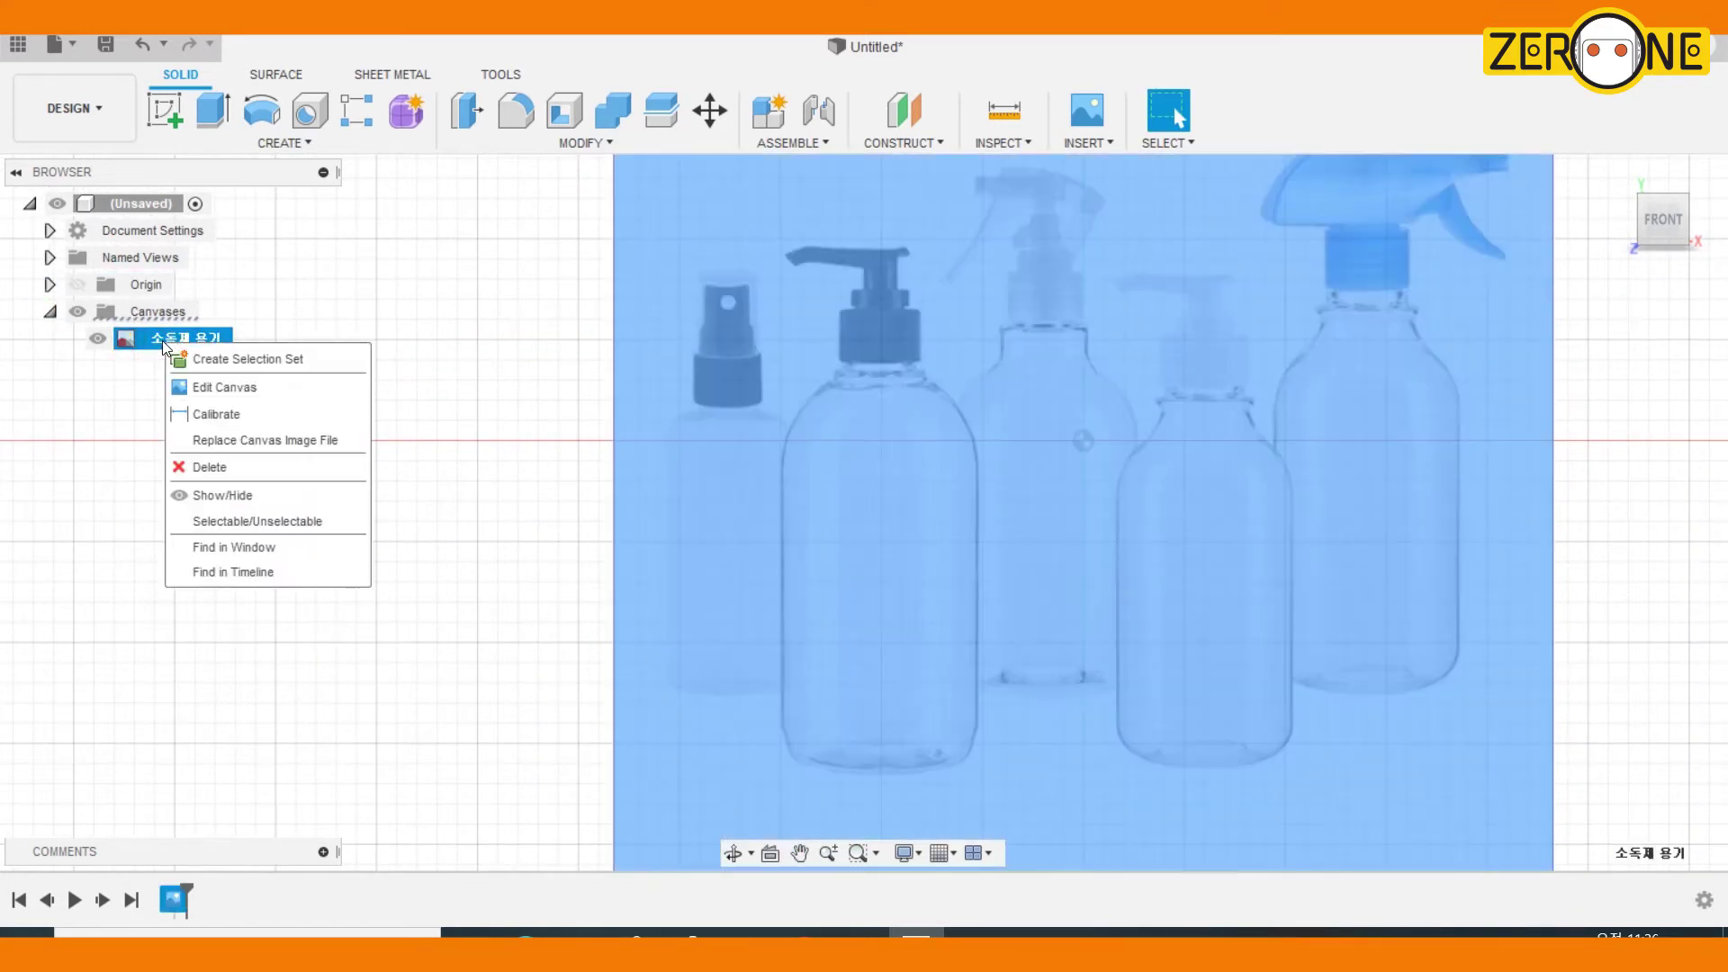
pyautogui.click(215, 415)
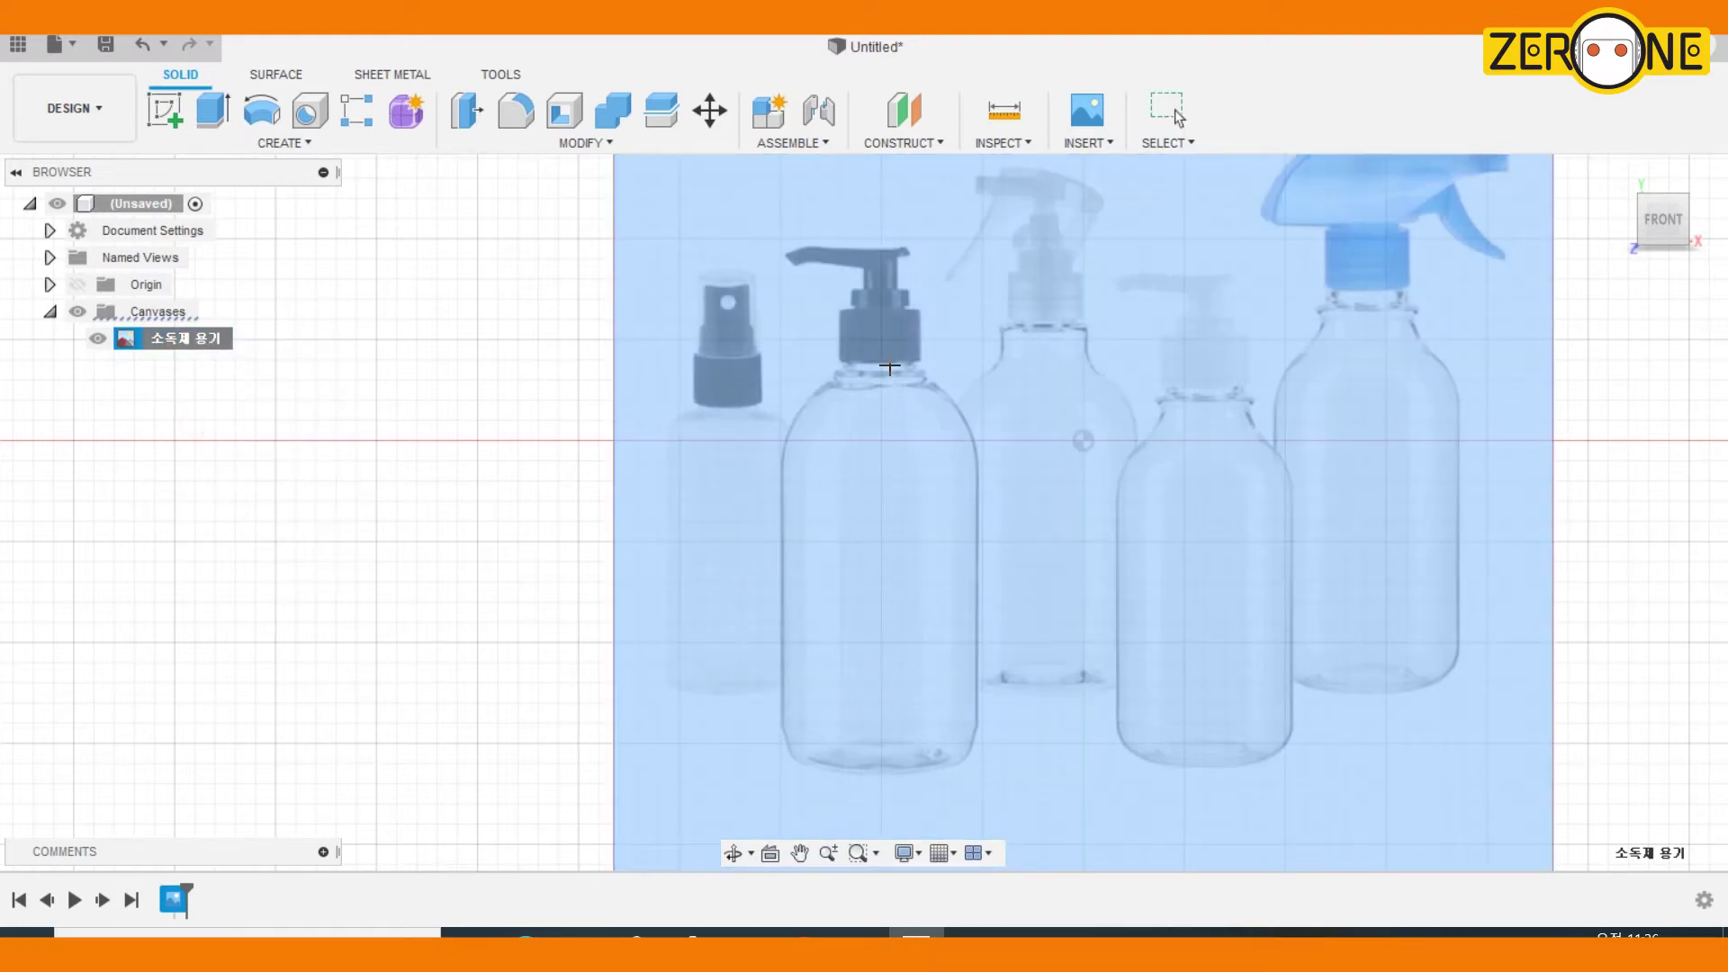
pyautogui.scroll(5, 889, 367)
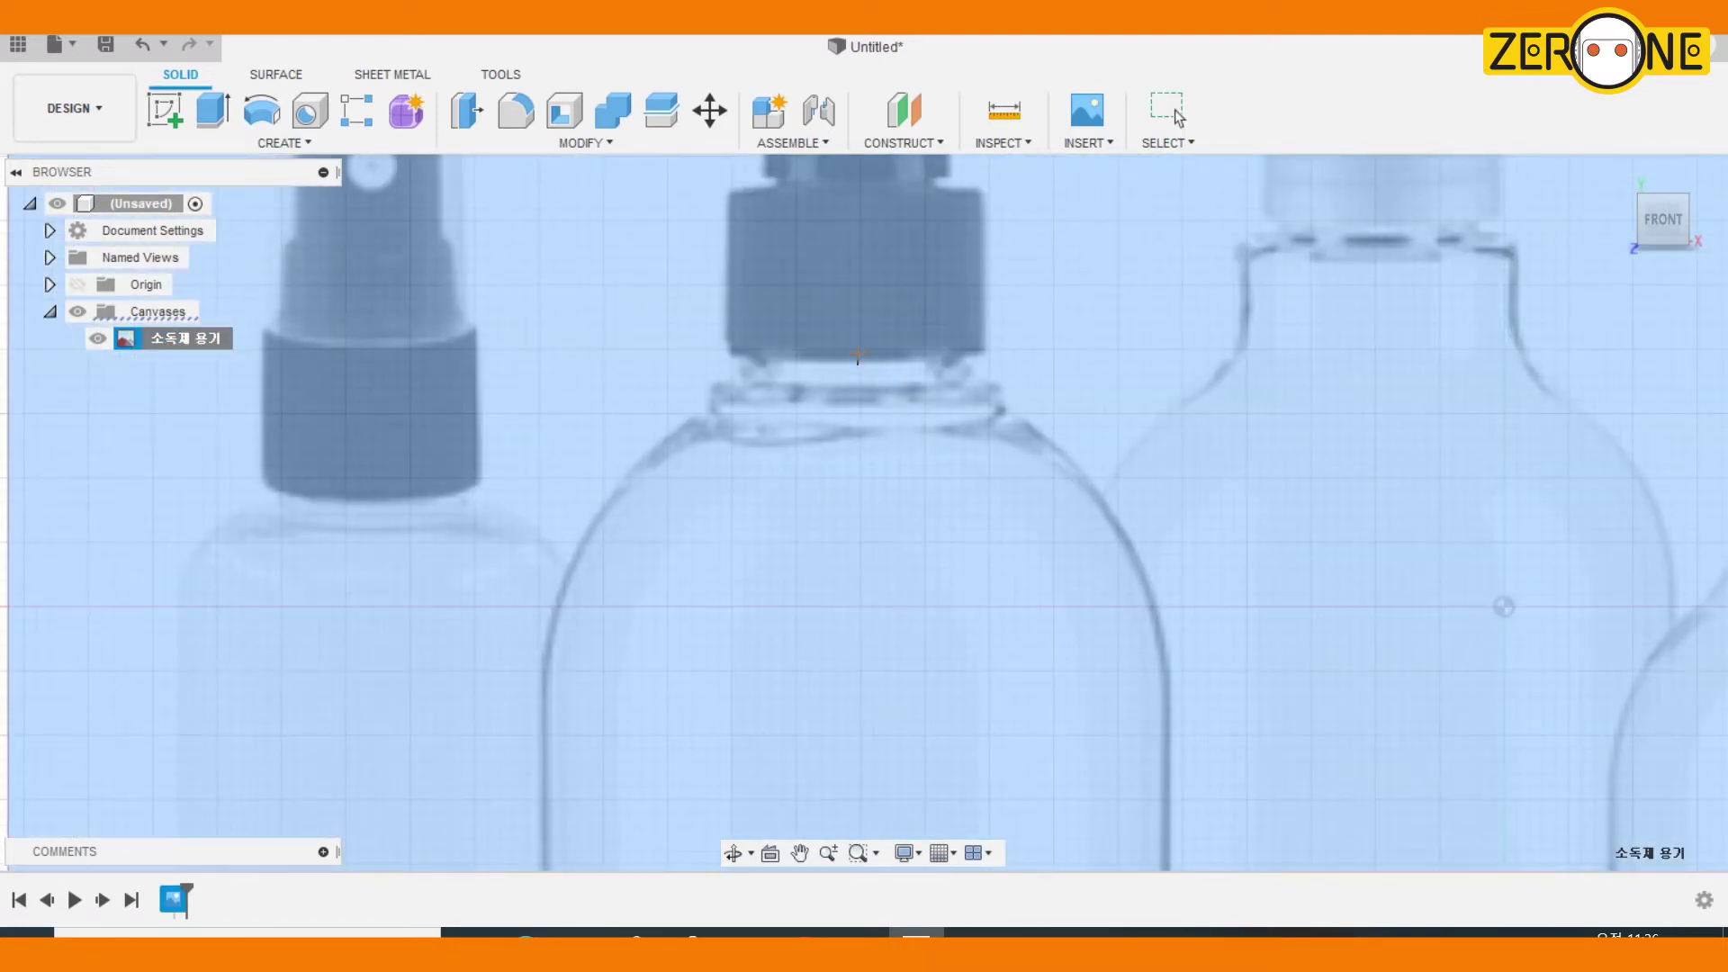
pyautogui.click(862, 360)
pyautogui.scroll(-5, 891, 606)
pyautogui.scroll(6, 864, 602)
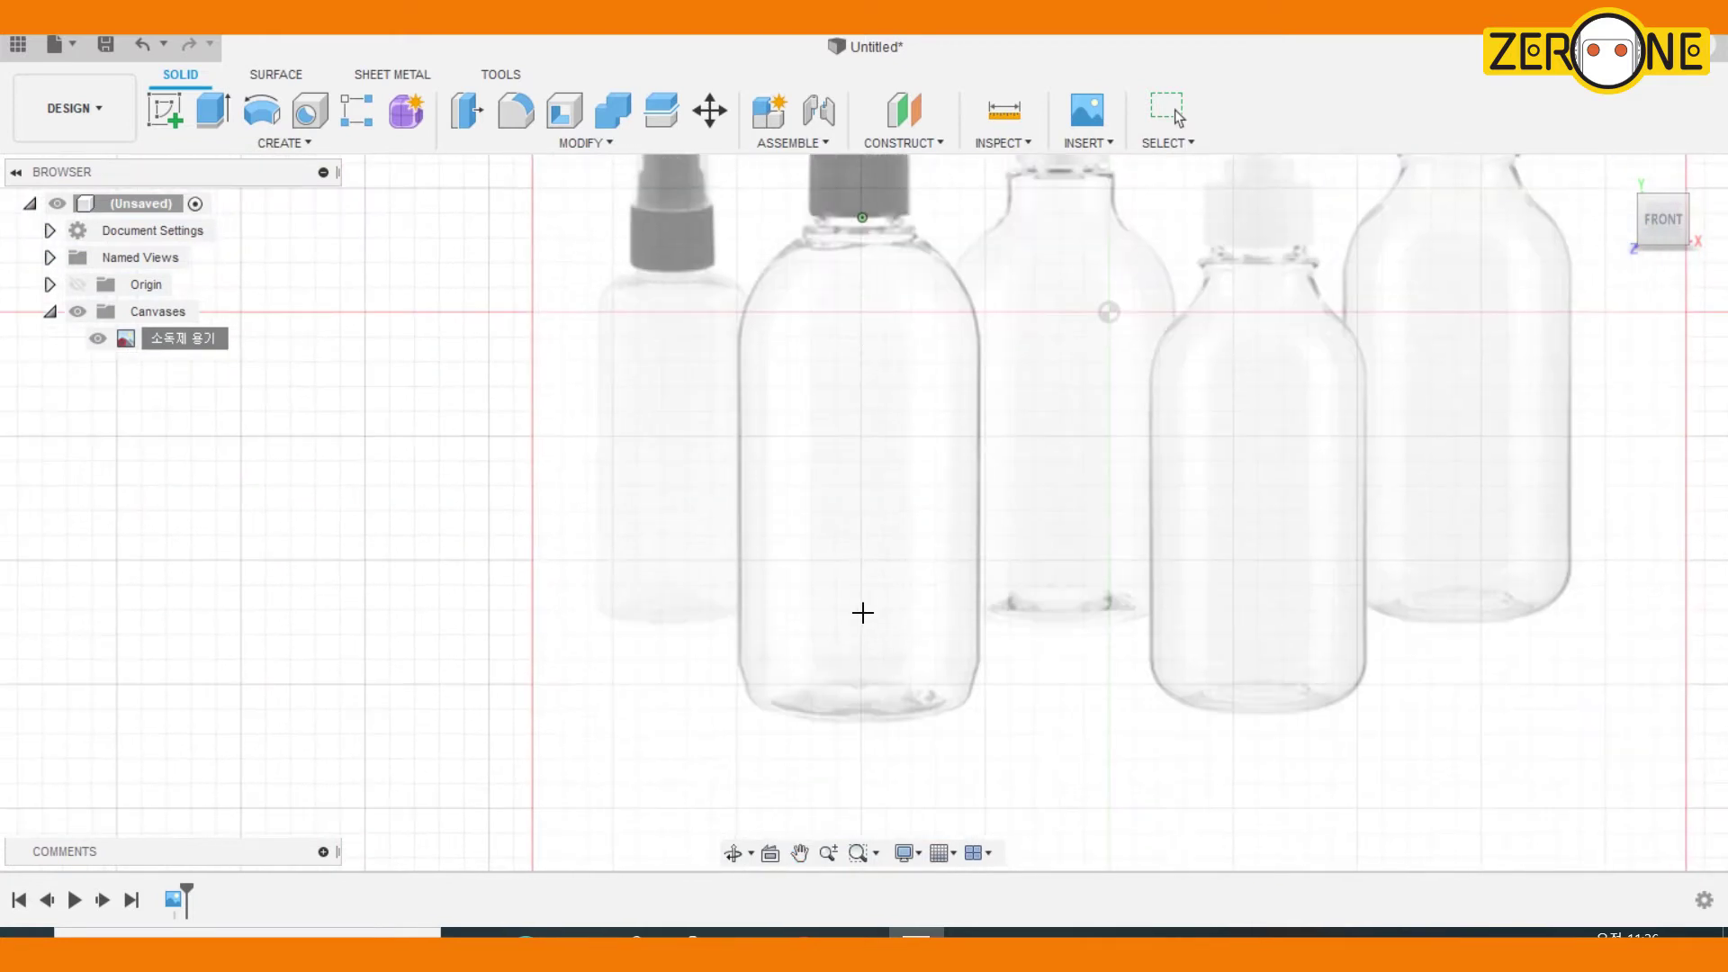
pyautogui.click(880, 601)
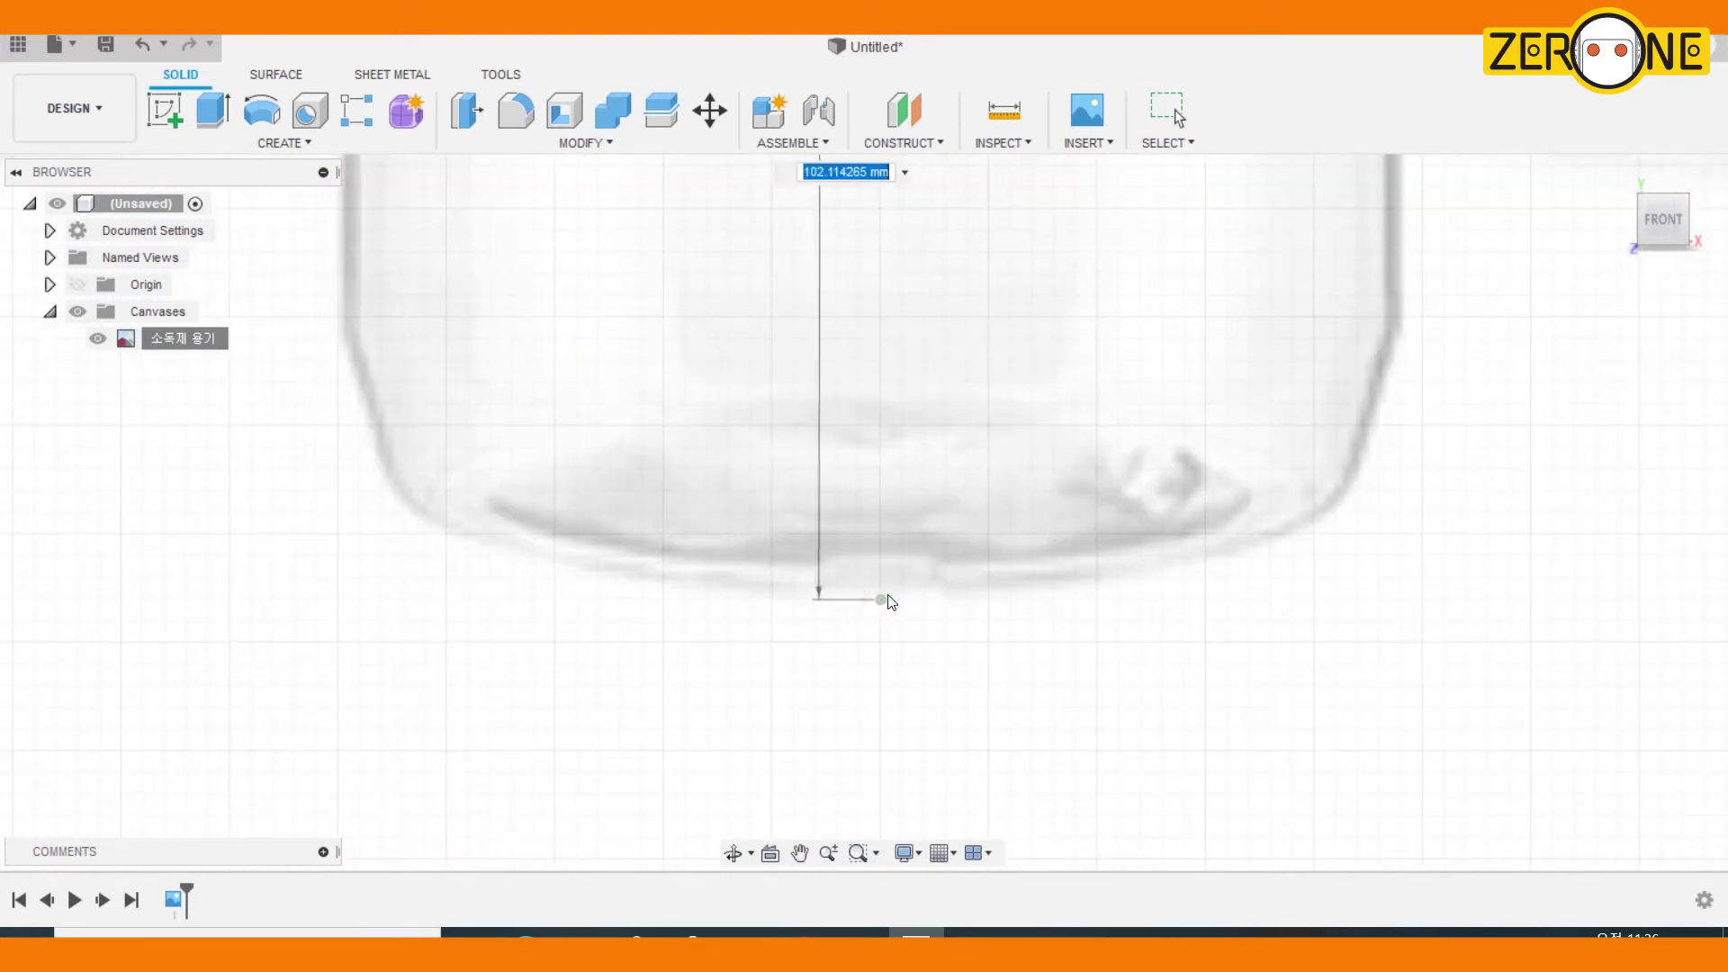
pyautogui.write('14')
pyautogui.press('Return')
# Move the canvas 69.5 mm in X and 114.0 mm in Y so the black-pump bottle's base centre sits on the origin
pyautogui.scroll(-8, 1095, 609)
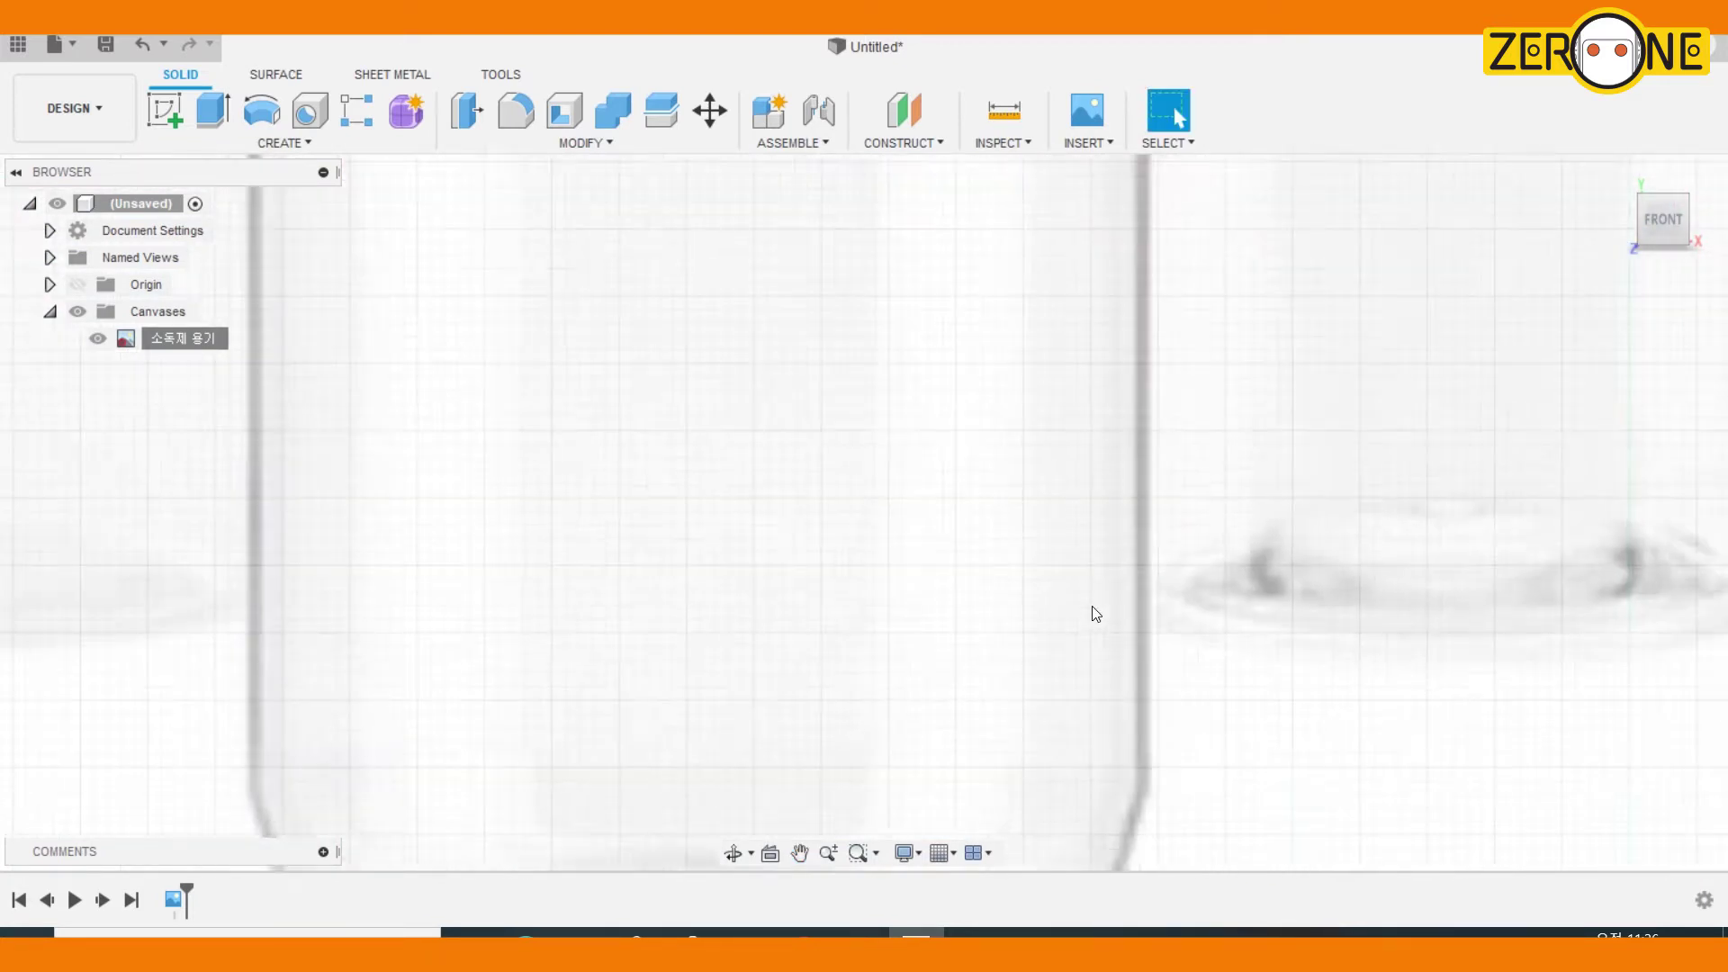
pyautogui.rightClick(191, 340)
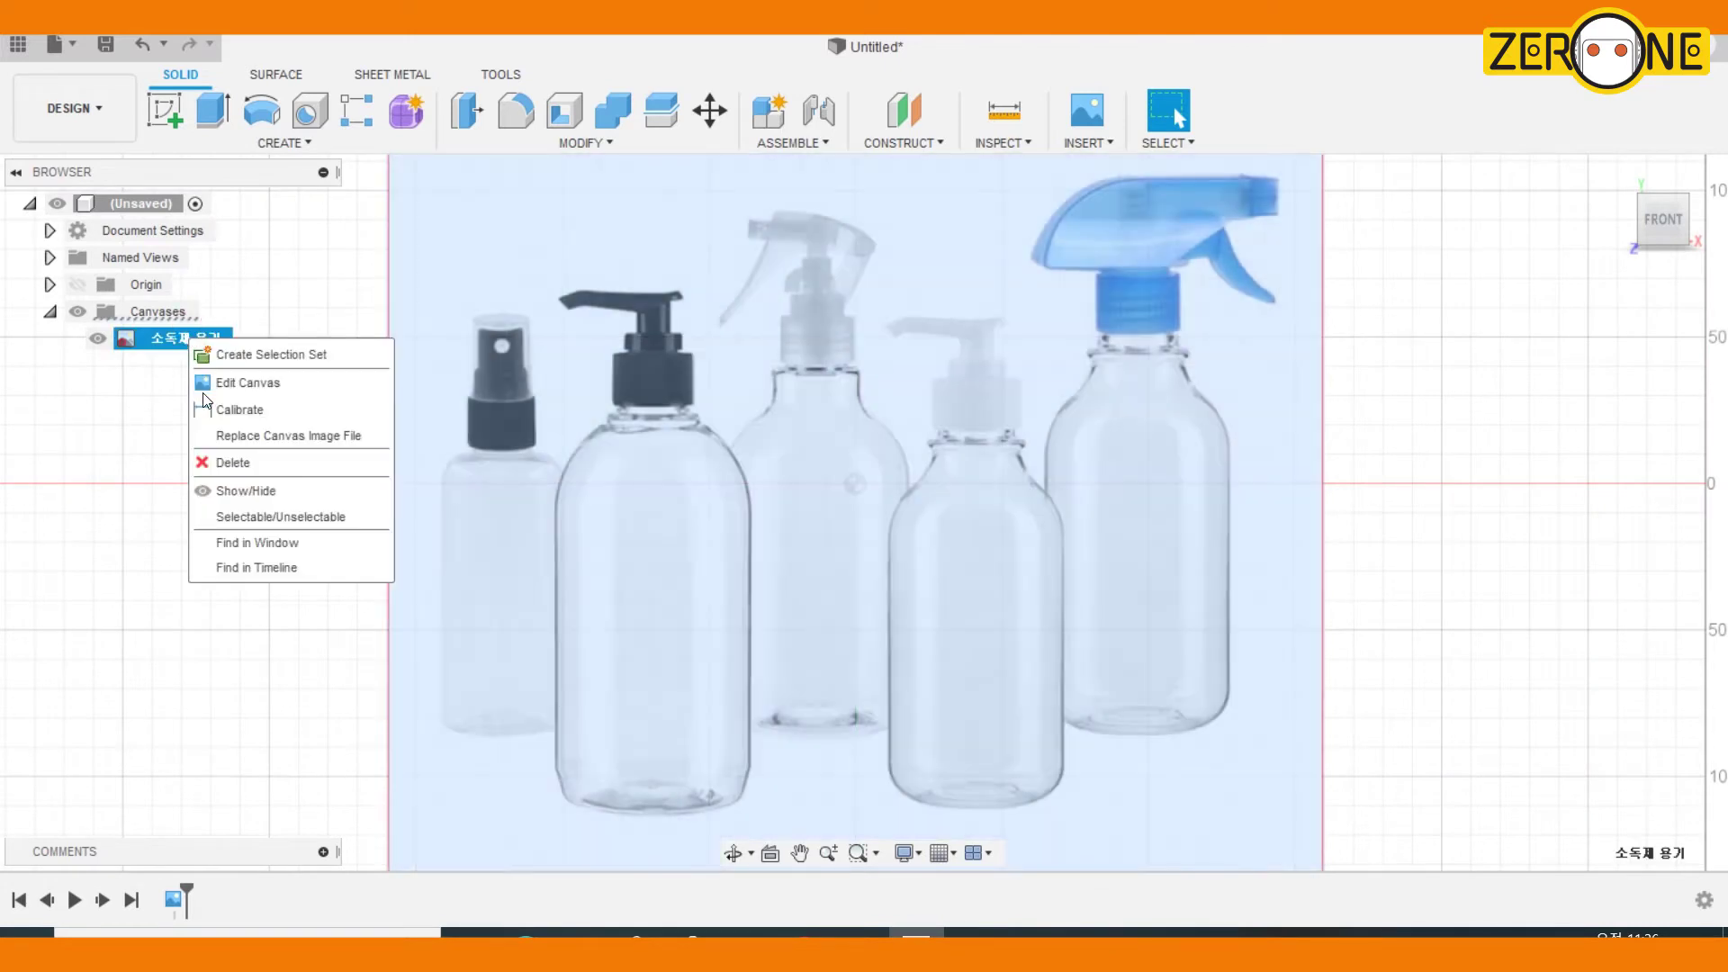
pyautogui.click(235, 383)
pyautogui.moveTo(883, 457); pyautogui.dragTo(1093, 154)
pyautogui.moveTo(1093, 126); pyautogui.dragTo(1069, 302, button='middle')
pyautogui.moveTo(1054, 350); pyautogui.dragTo(1065, 299)
pyautogui.scroll(3, 1064, 299)
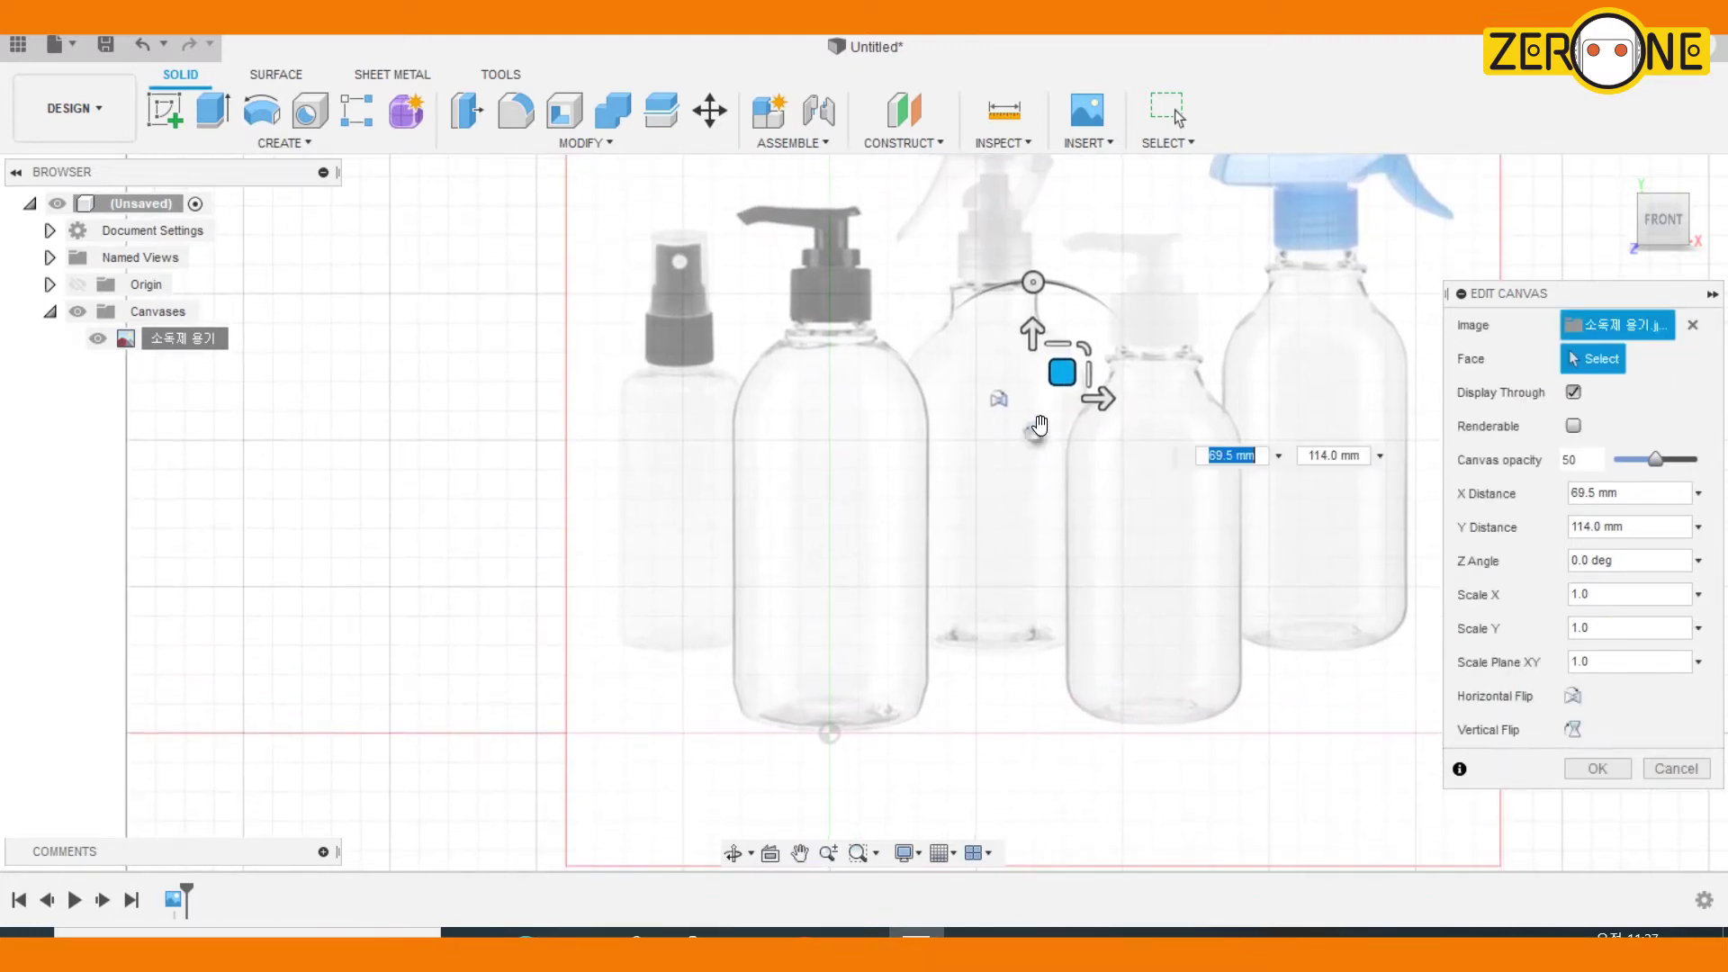
pyautogui.moveTo(1051, 366); pyautogui.dragTo(1055, 317, button='middle')
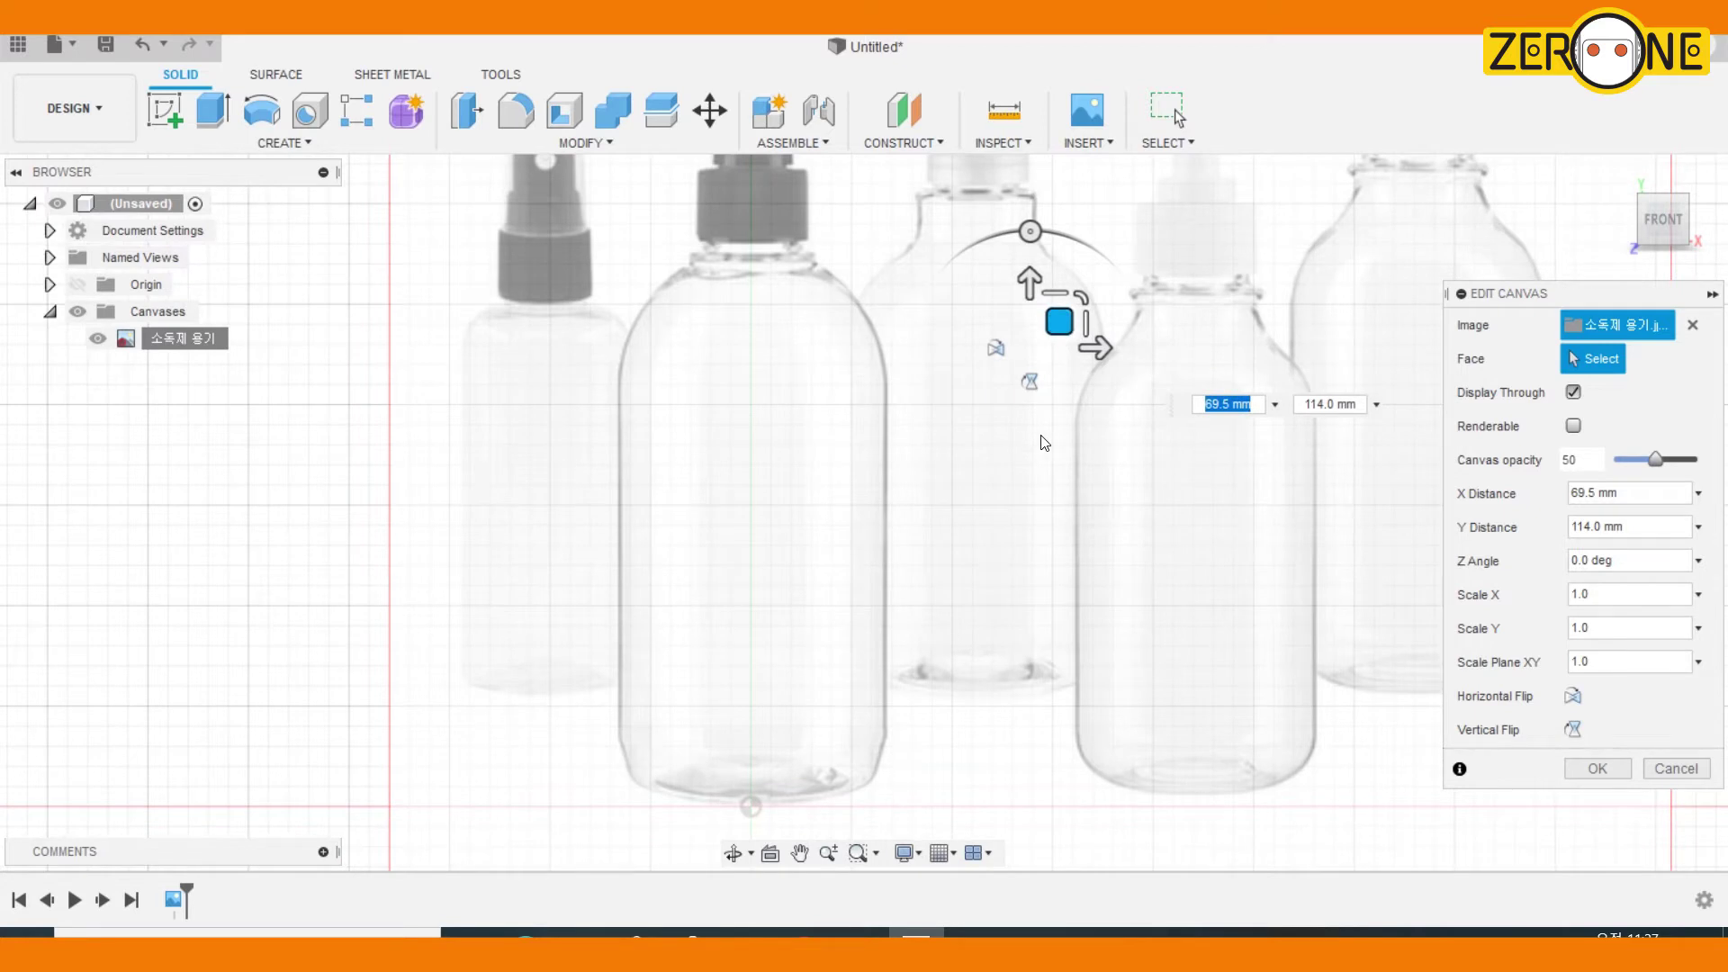
pyautogui.click(1597, 768)
# Sketch the bottle's left half on the XY plane from the origin: base line, 135 mm vertical side and horizontal shoulder line to the neck
pyautogui.scroll(-1, 829, 675)
pyautogui.moveTo(829, 674); pyautogui.dragTo(914, 576, button='middle')
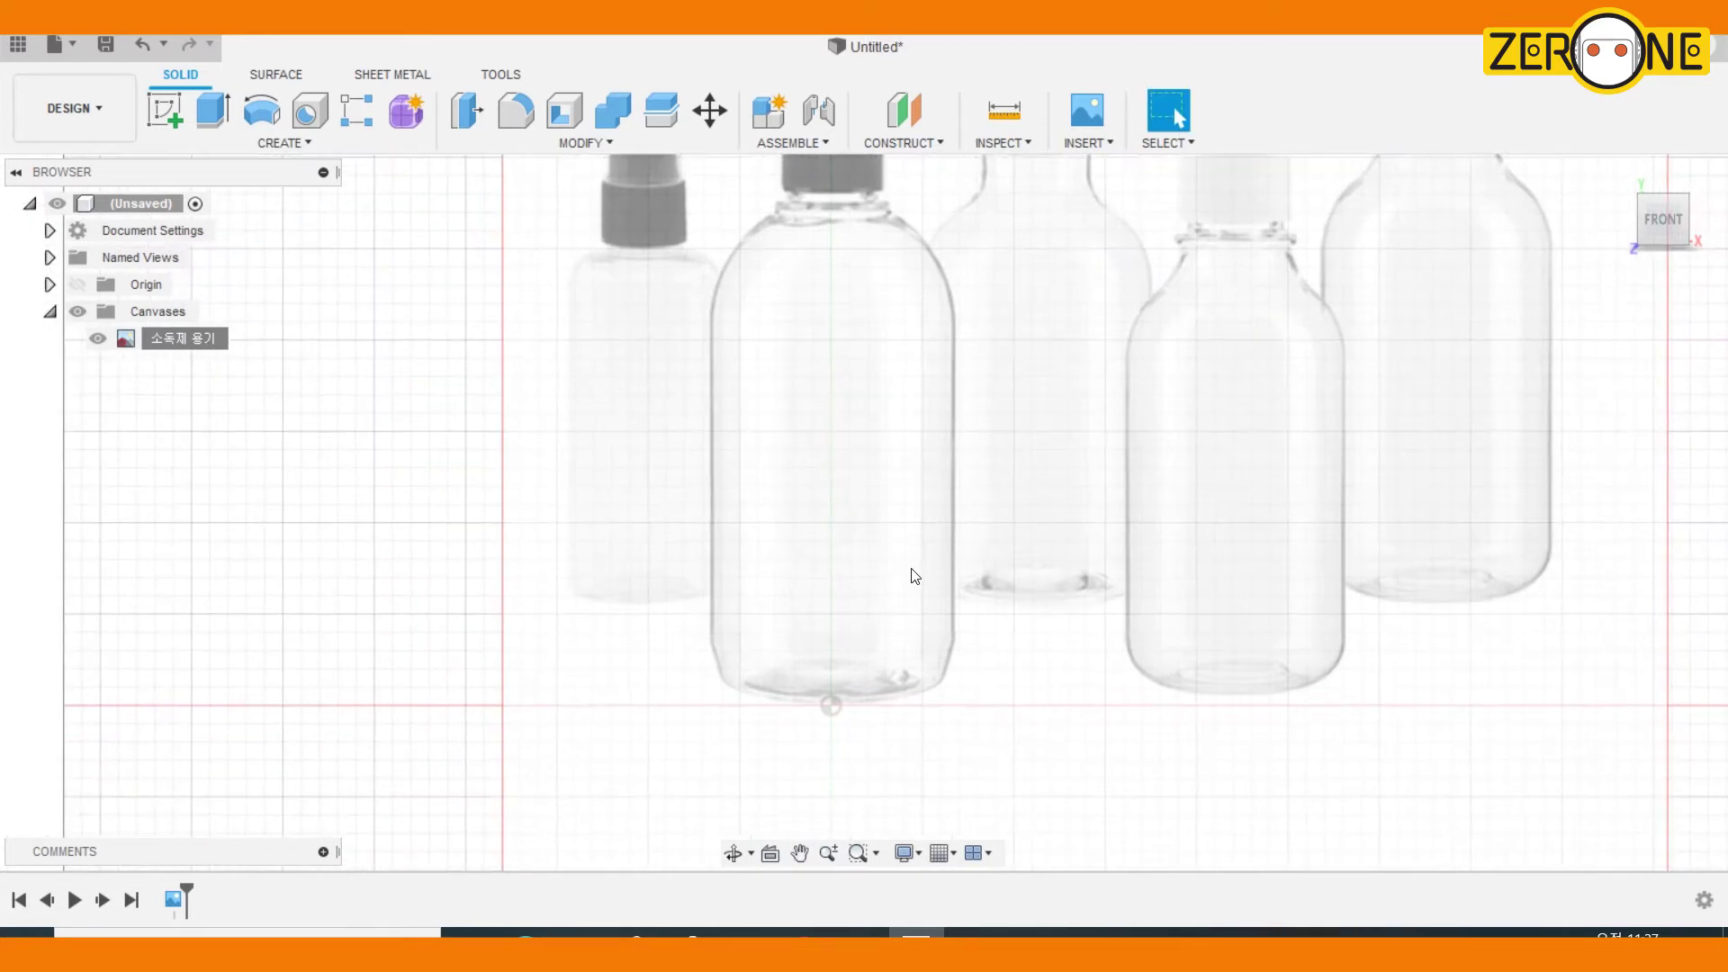
pyautogui.click(163, 110)
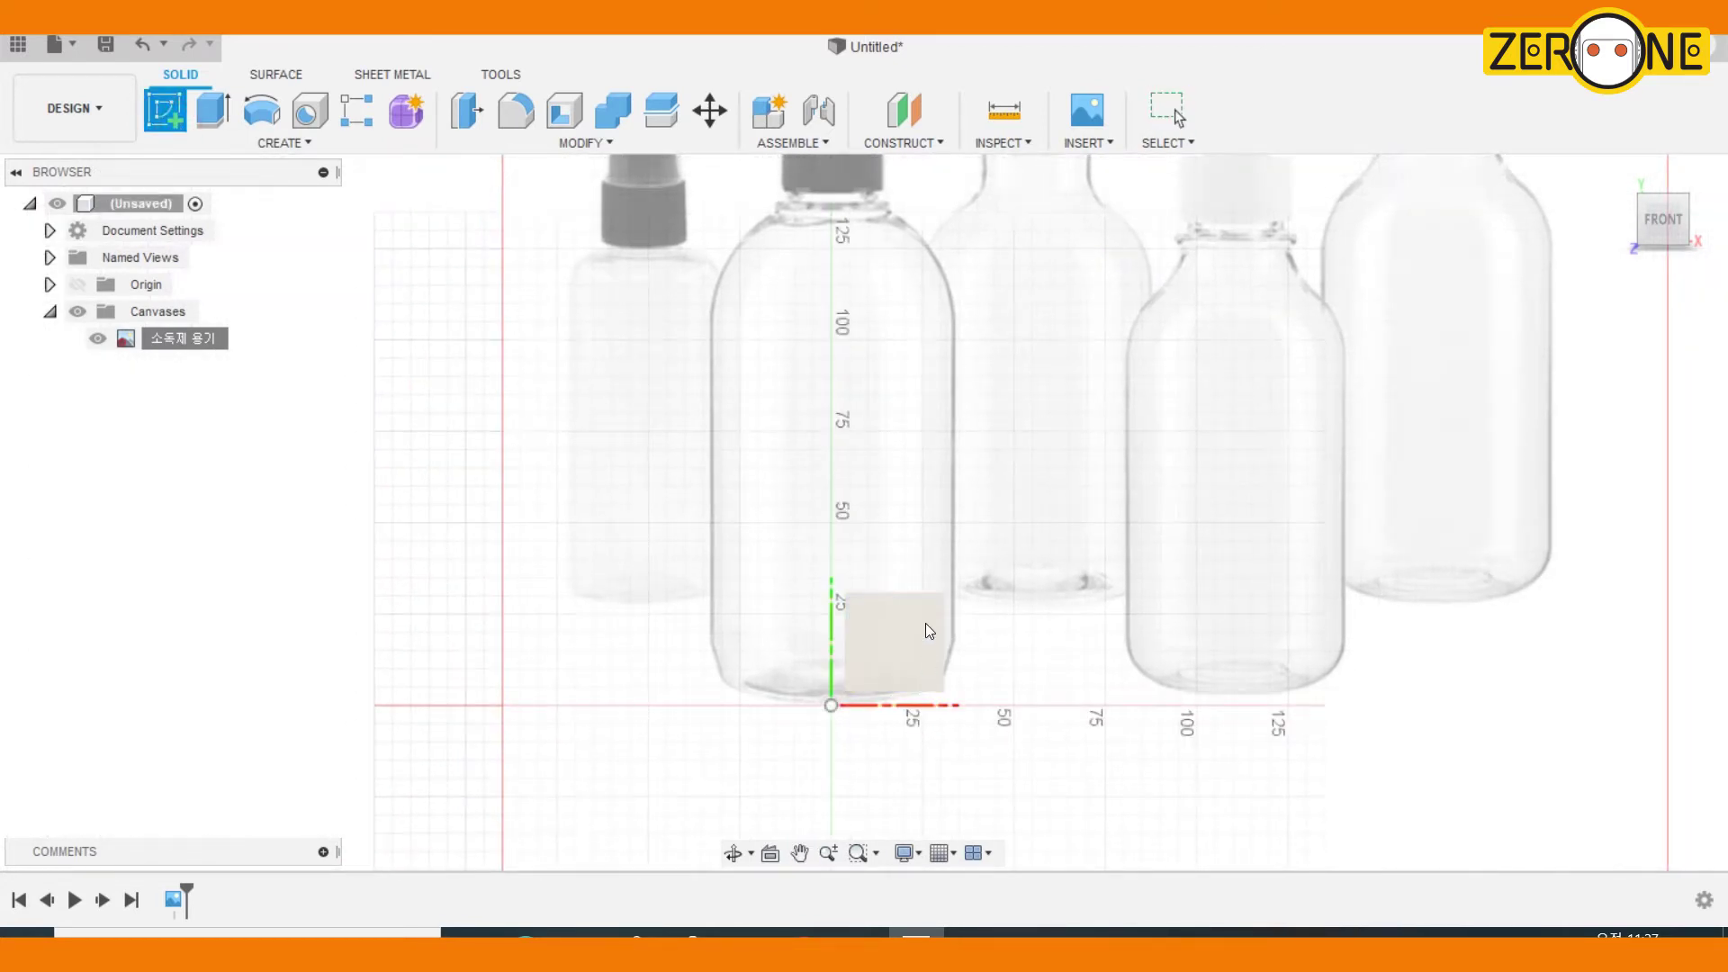
pyautogui.click(925, 623)
pyautogui.press('l')
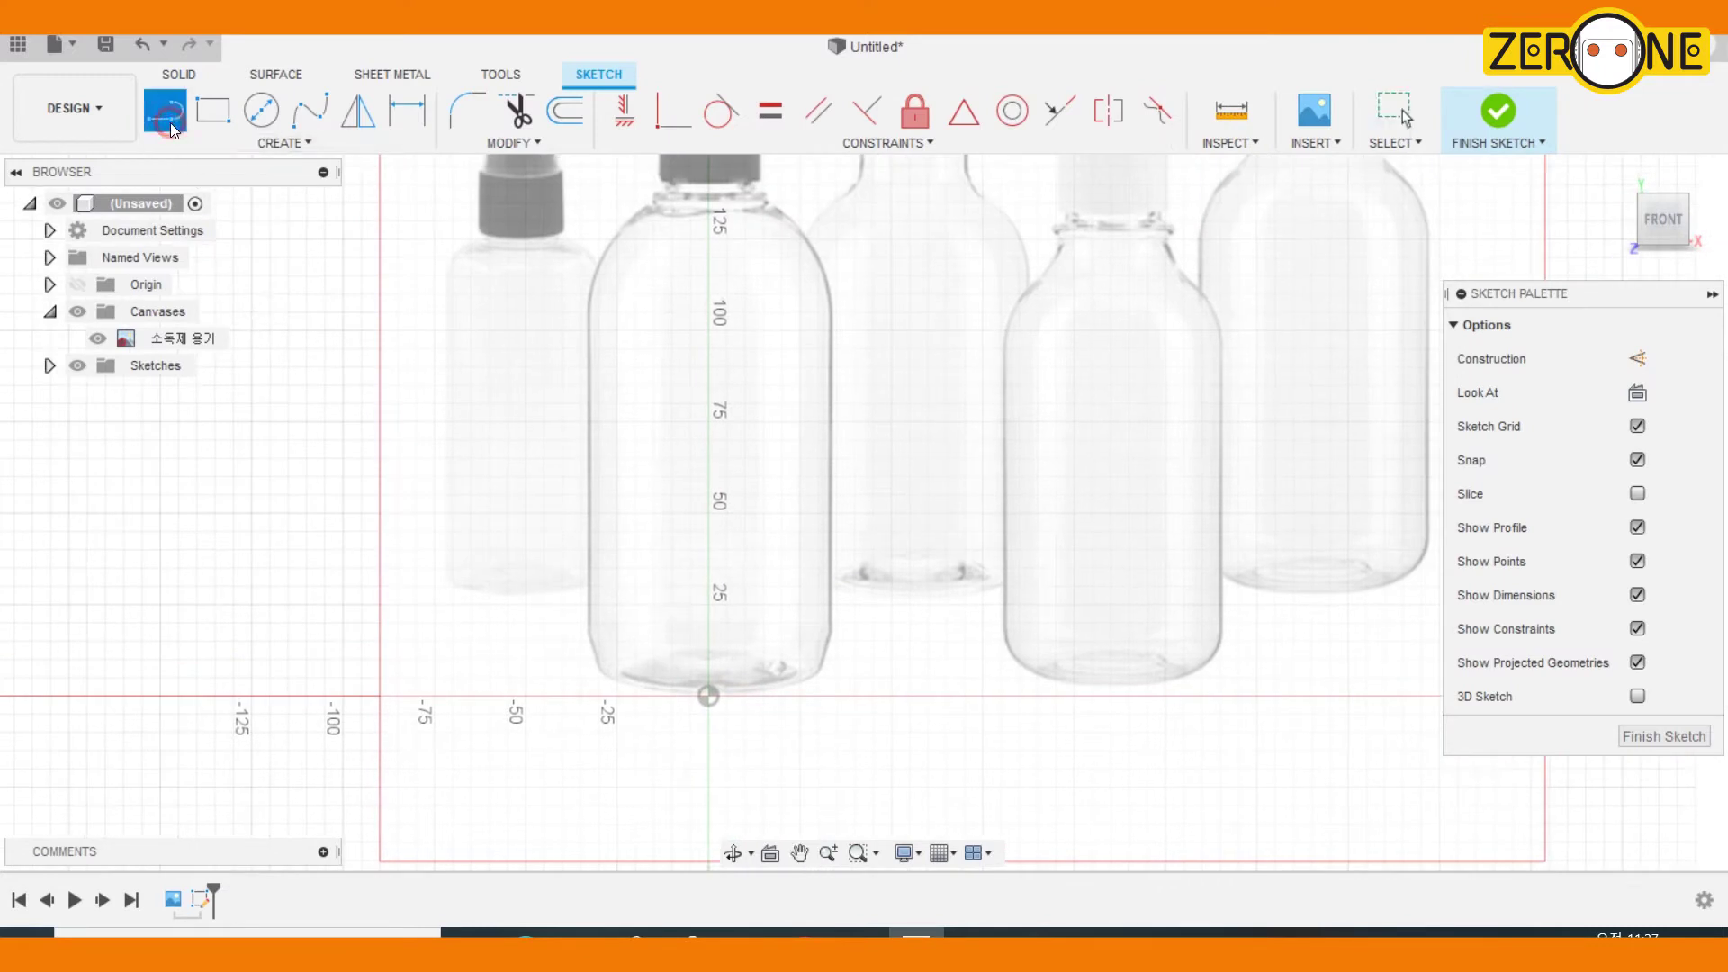
pyautogui.click(708, 695)
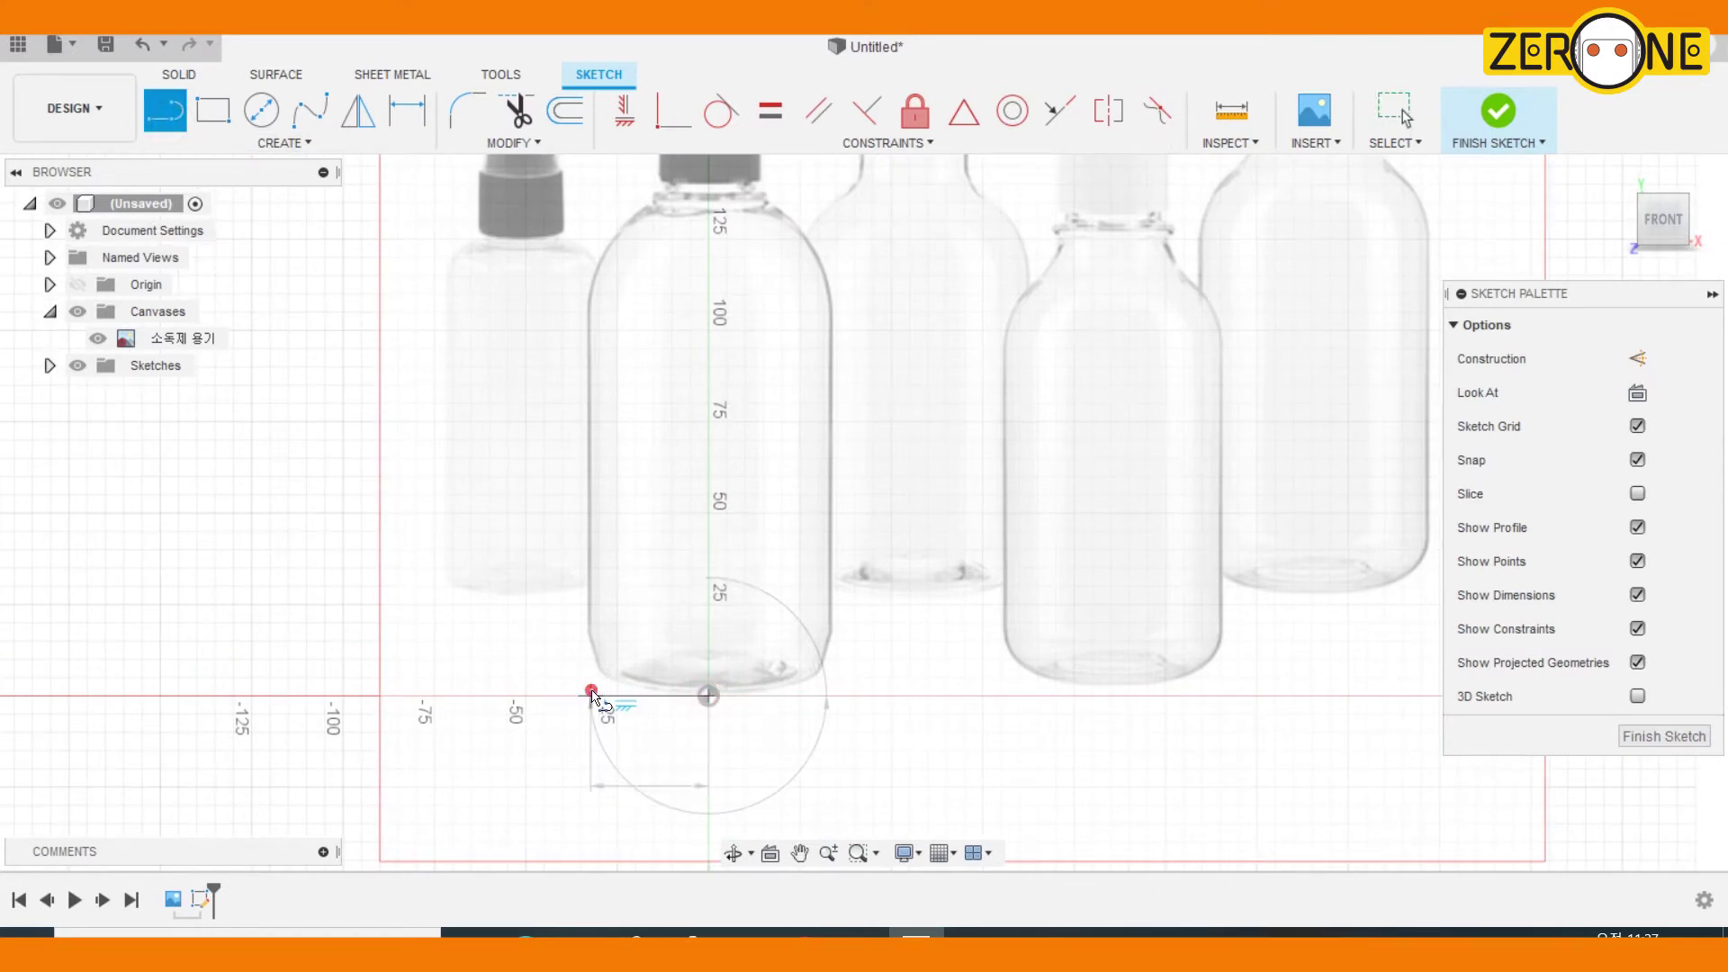
pyautogui.click(596, 695)
pyautogui.scroll(5, 598, 648)
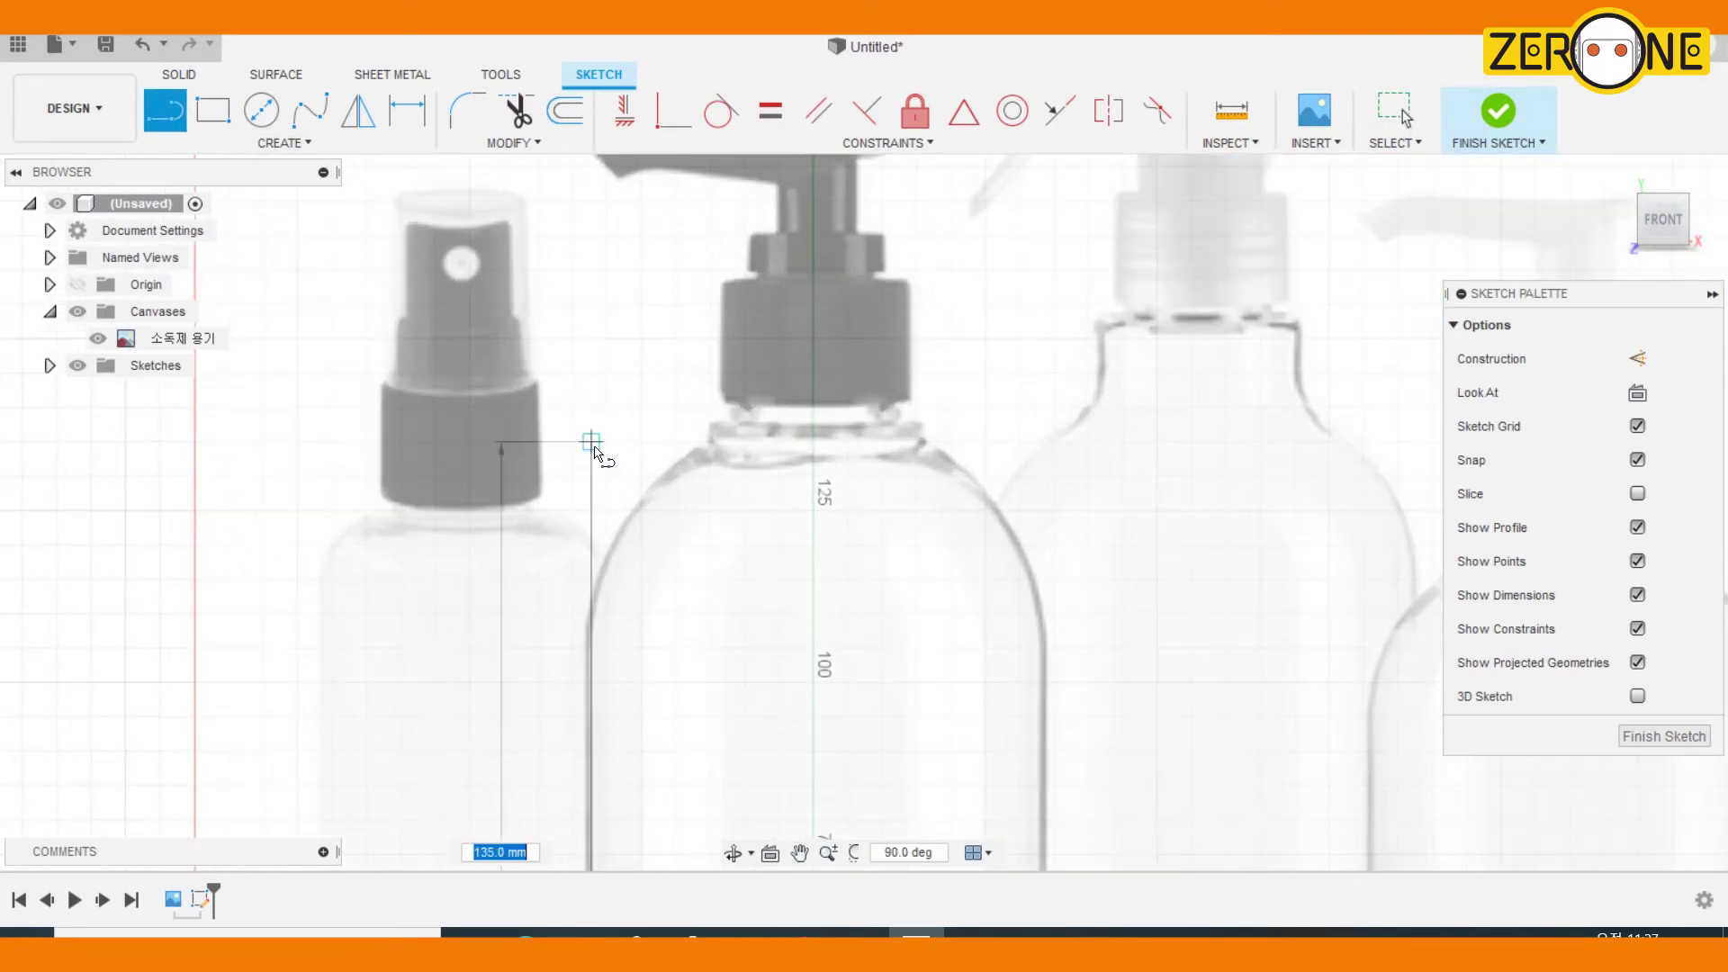
pyautogui.click(592, 442)
pyautogui.click(710, 446)
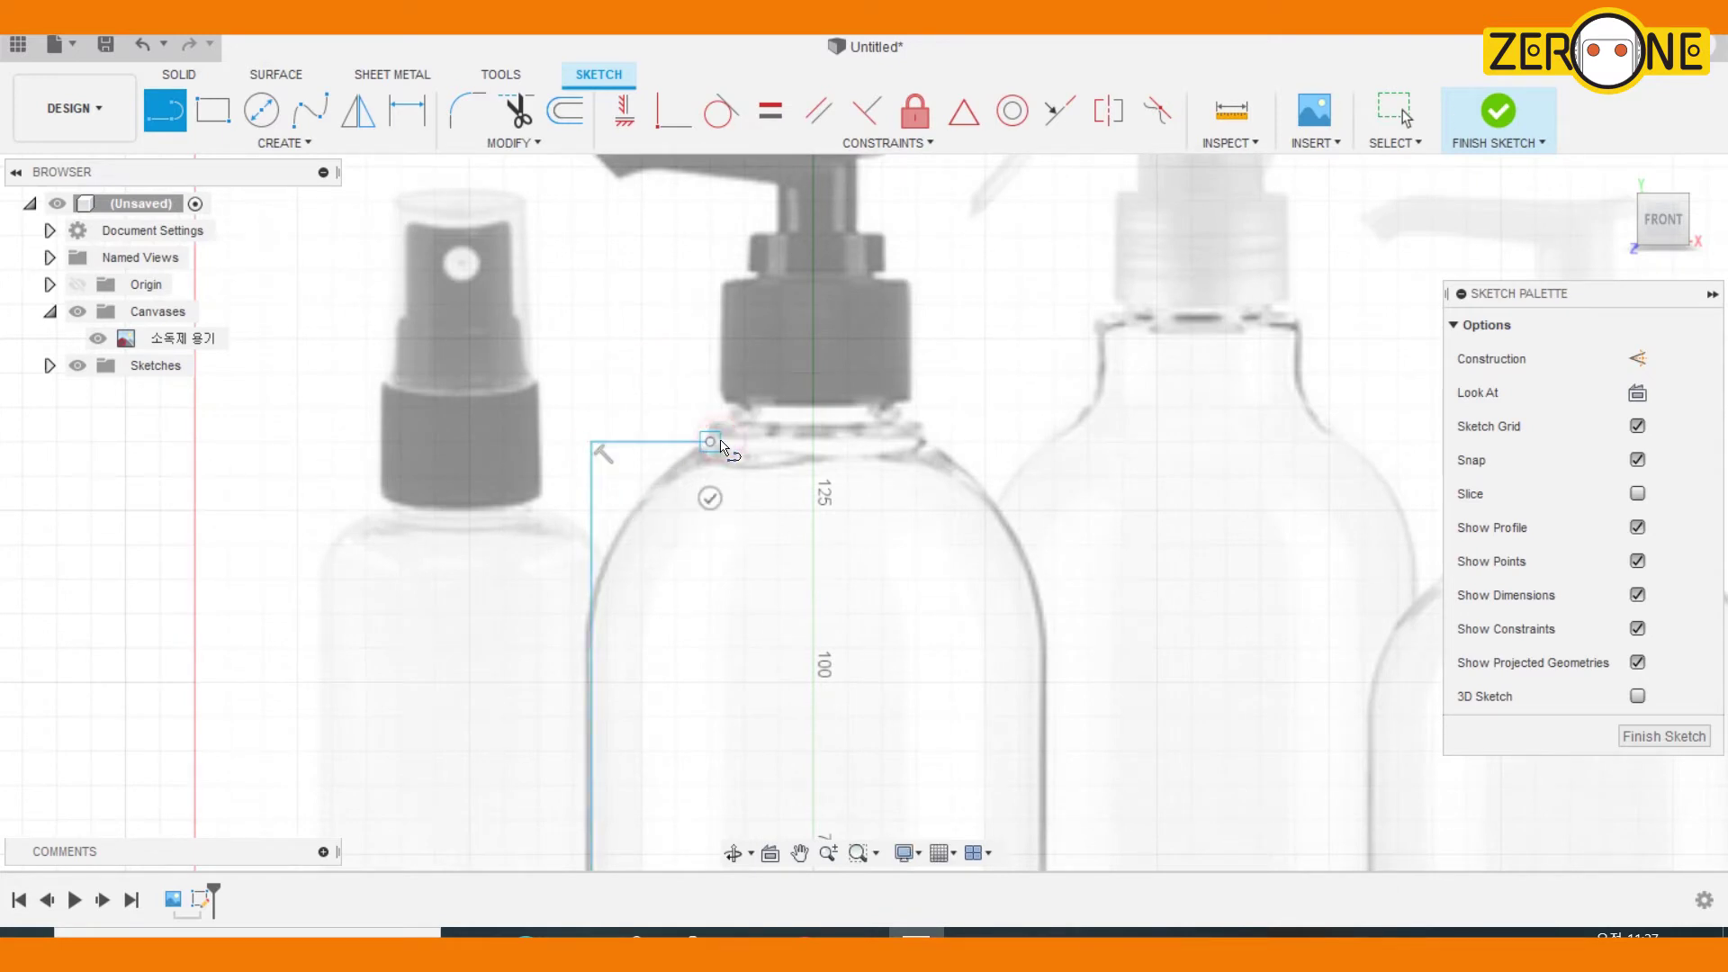
# Continue the outline with two small right-angled stair steps following the rim and neck just under the black cap
pyautogui.scroll(5, 718, 447)
pyautogui.scroll(1, 725, 447)
pyautogui.click(673, 344)
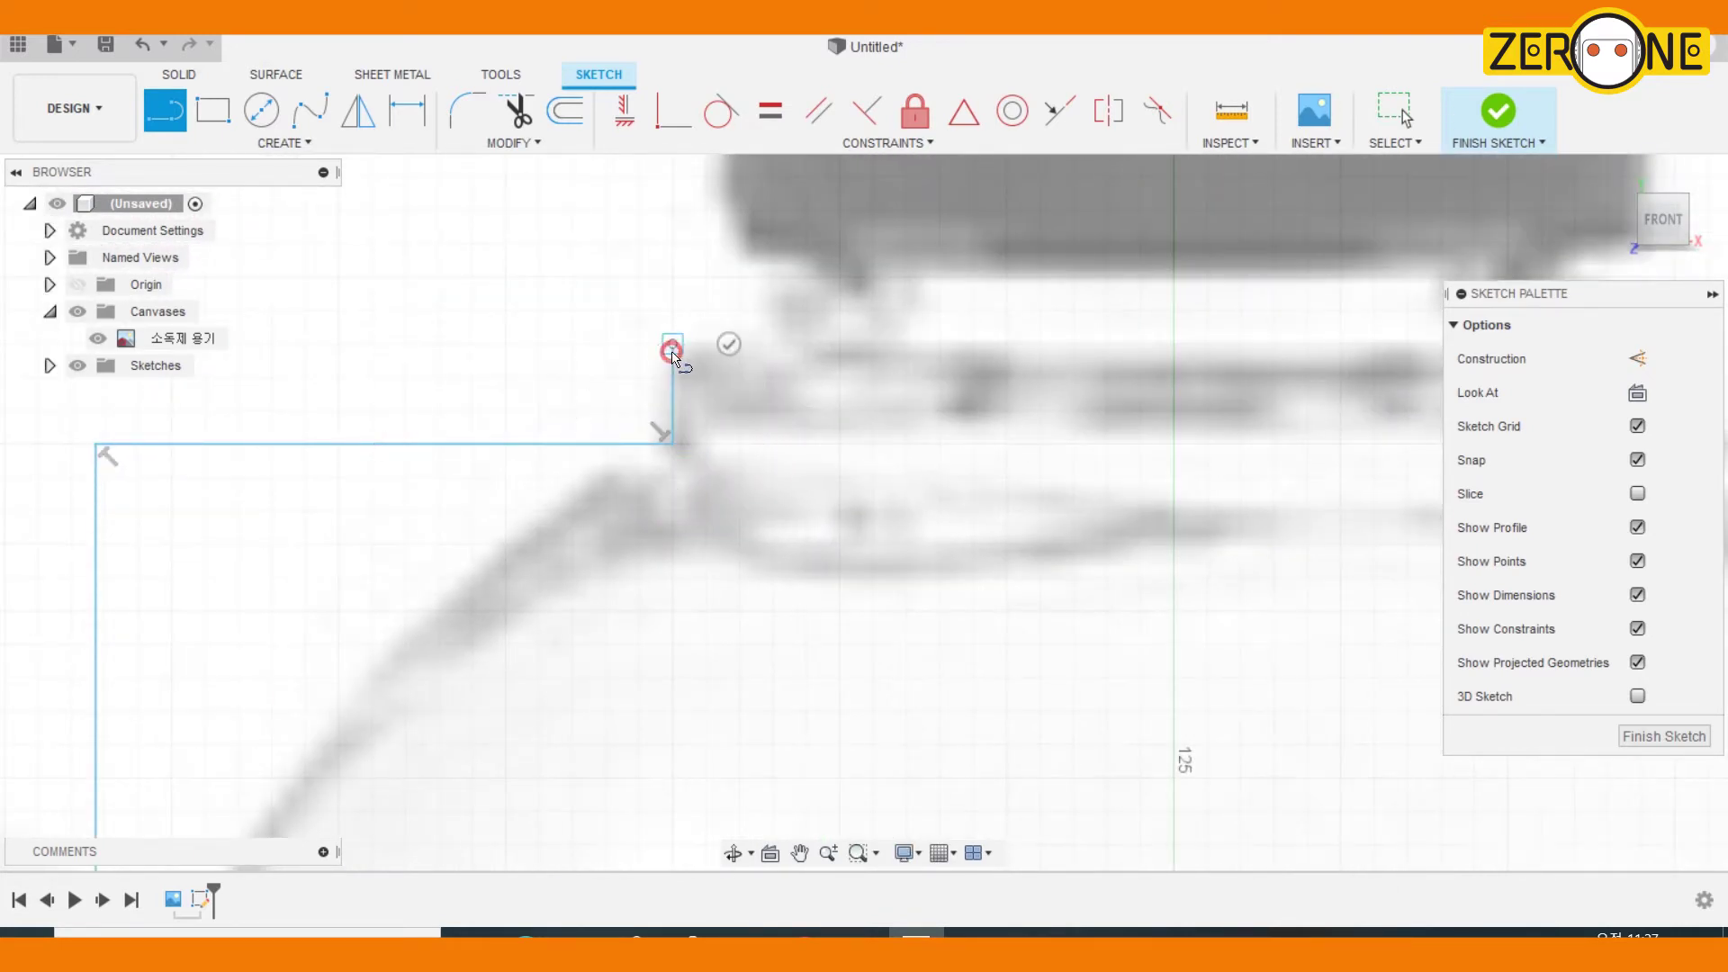
pyautogui.click(790, 343)
pyautogui.scroll(-5, 796, 341)
pyautogui.scroll(-2, 793, 340)
pyautogui.scroll(6, 792, 340)
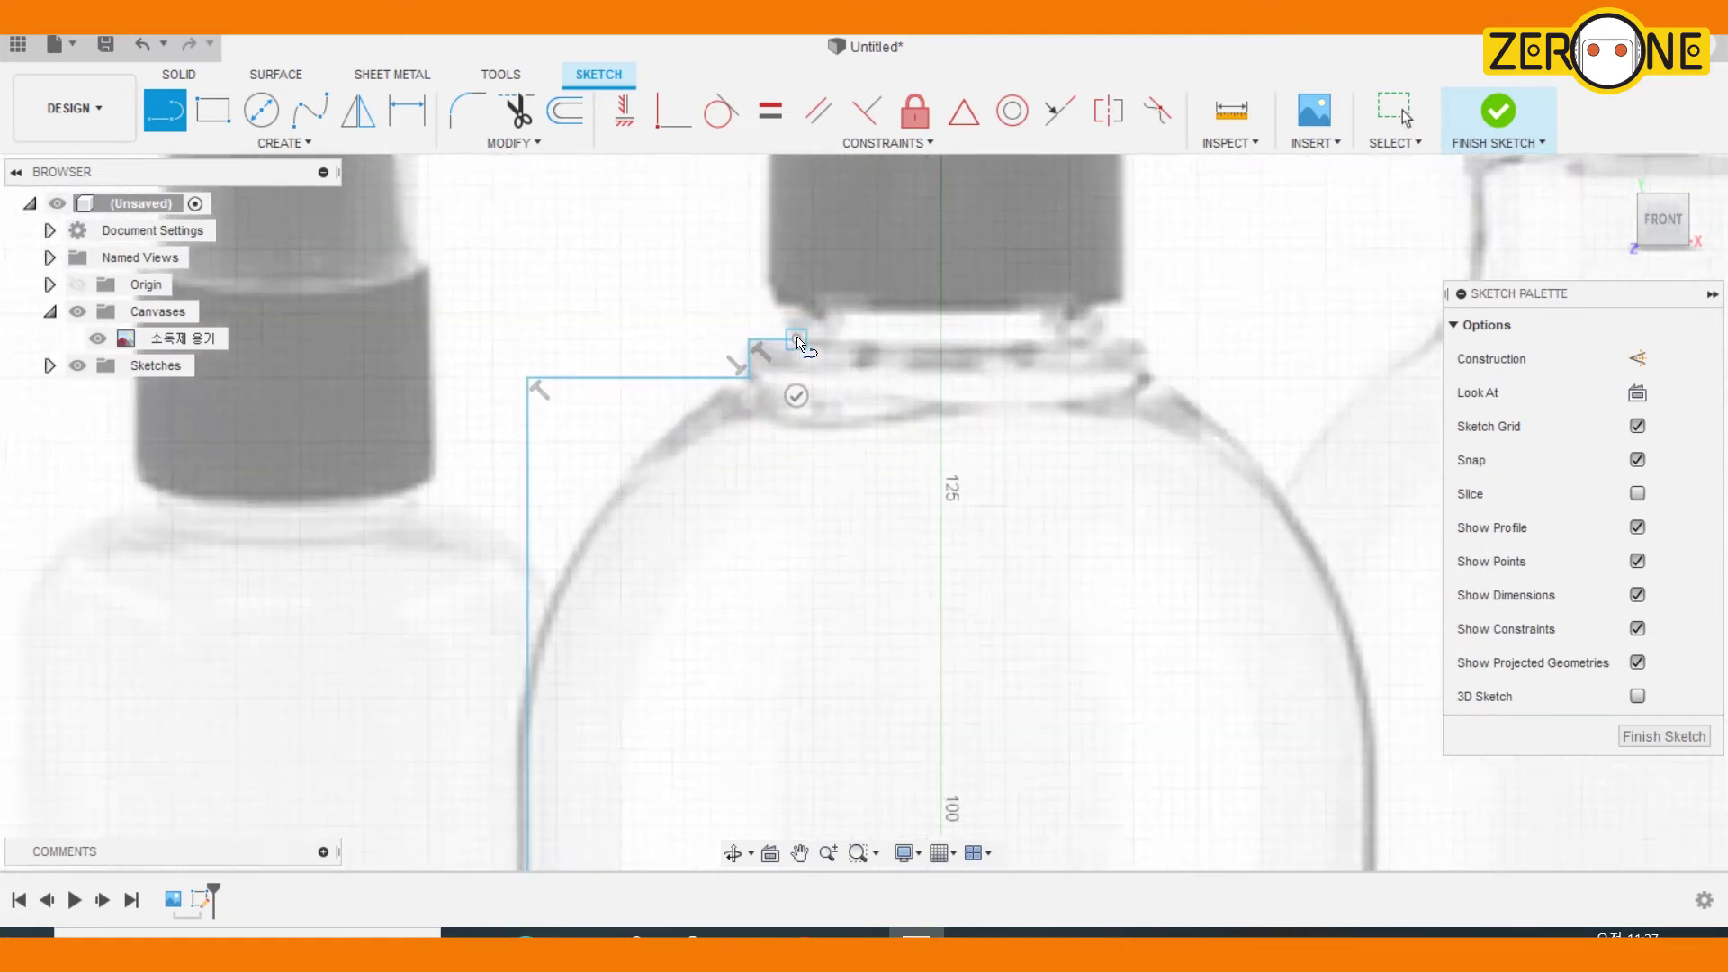
pyautogui.click(806, 313)
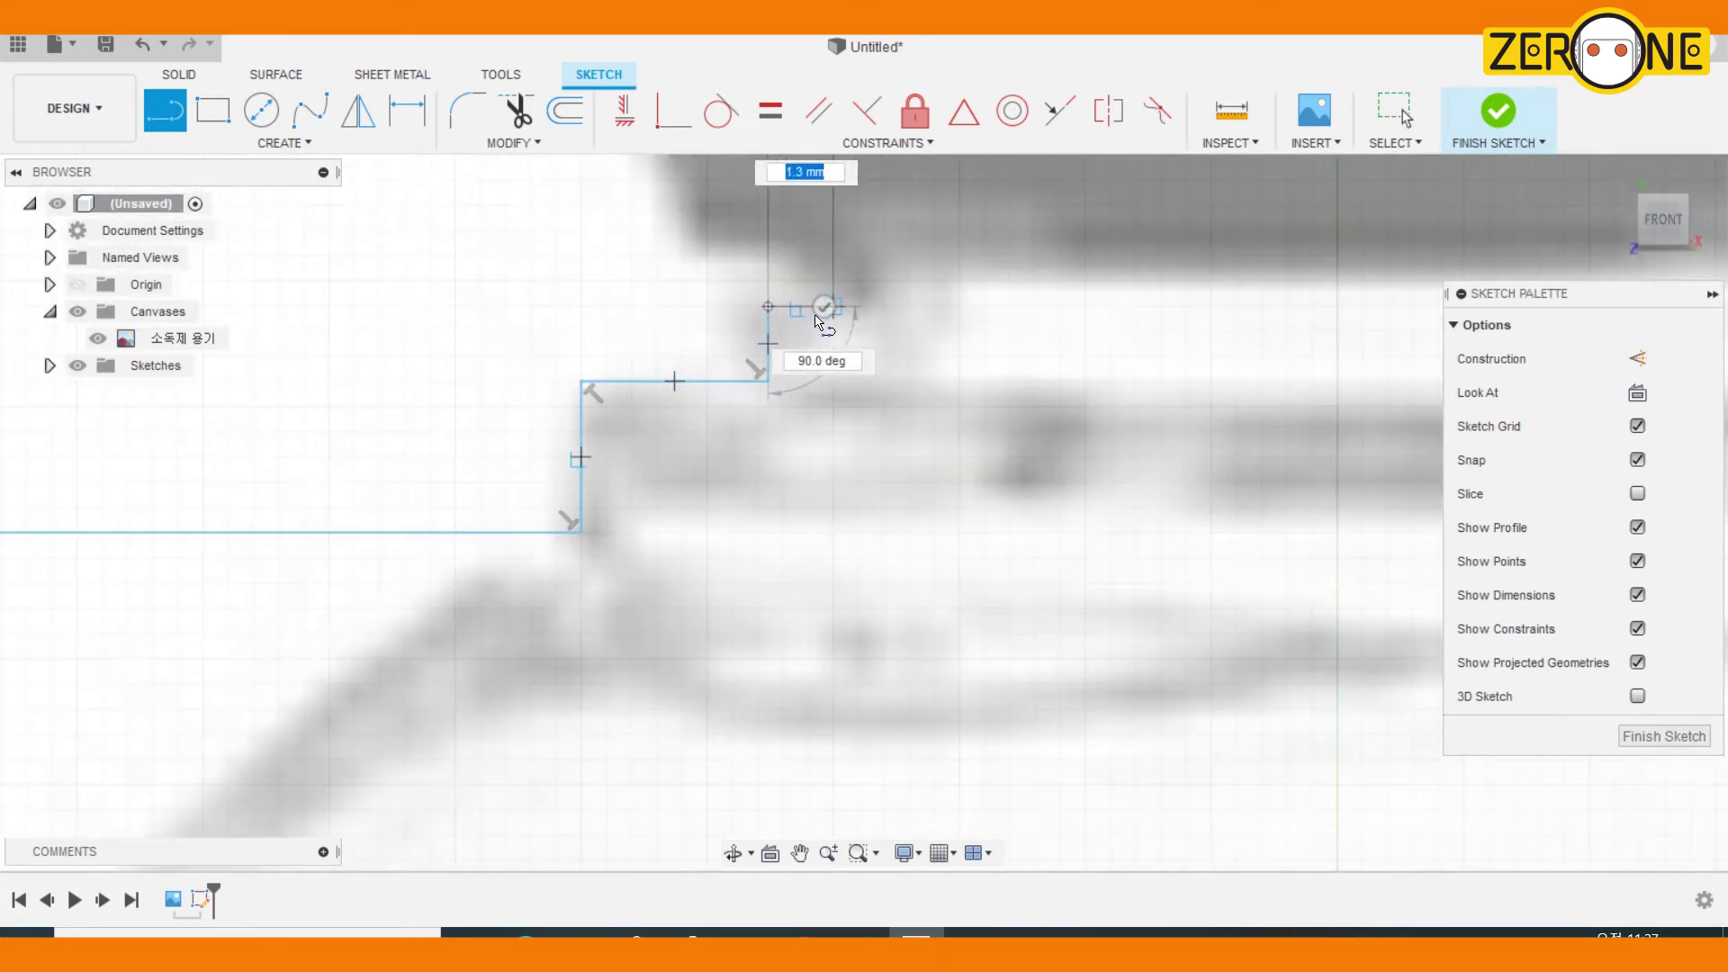
pyautogui.scroll(5, 807, 314)
pyautogui.click(842, 306)
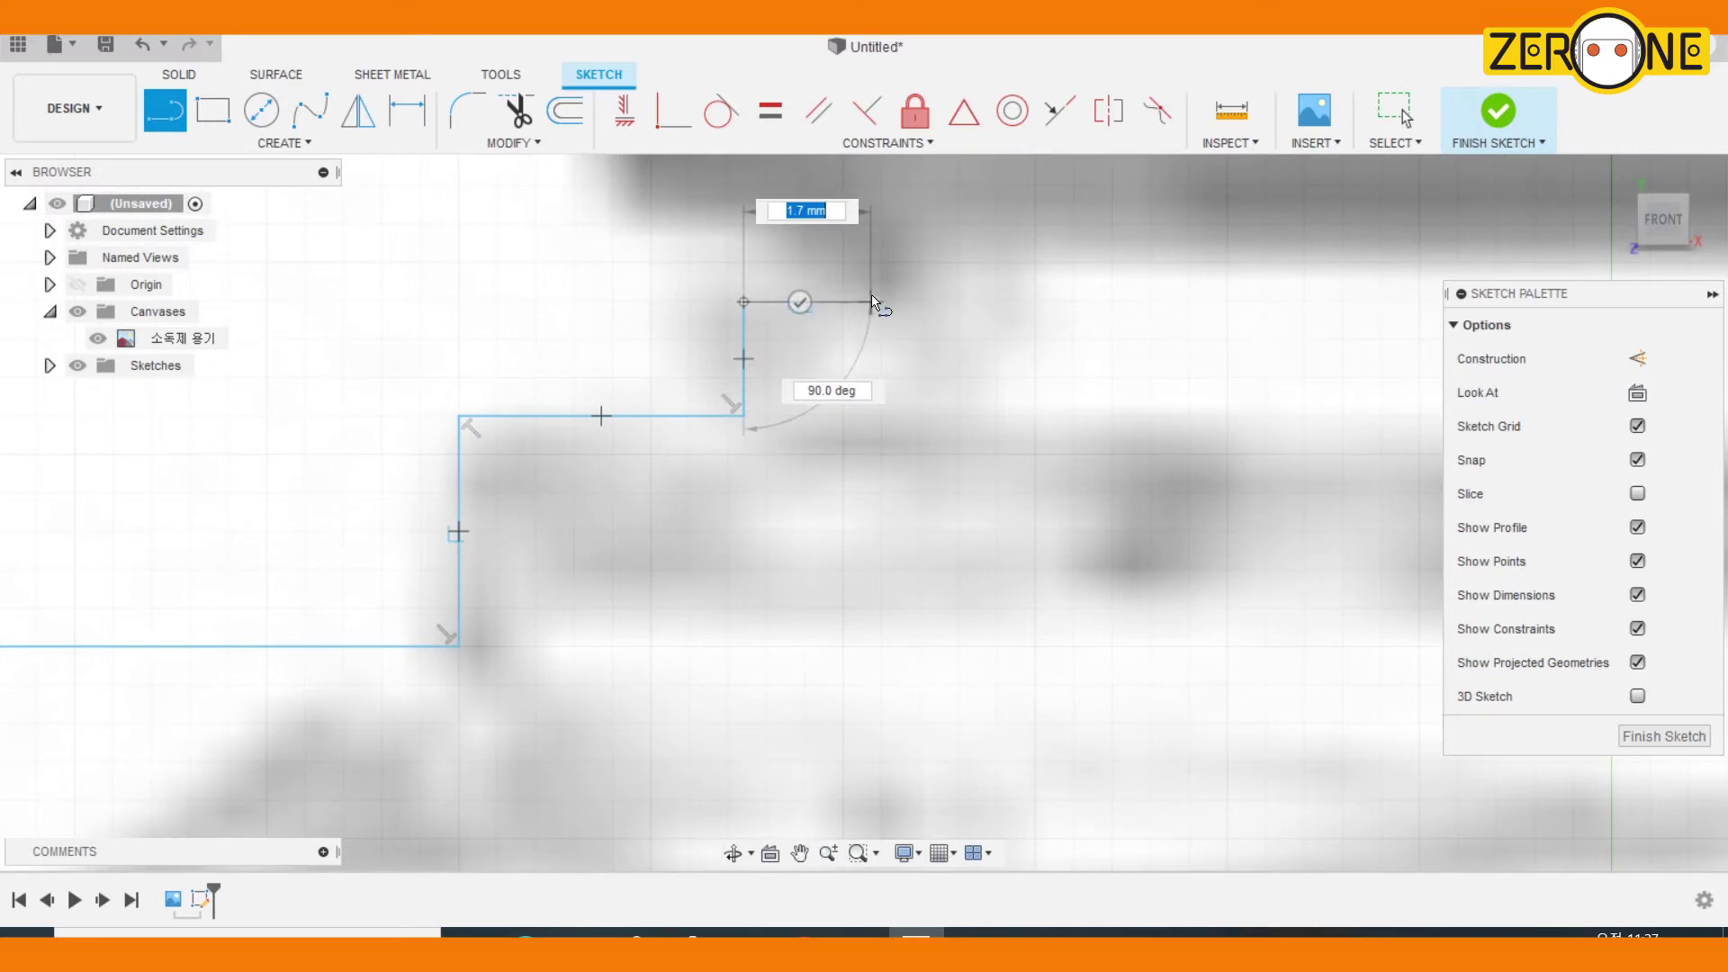
pyautogui.scroll(-4, 873, 297)
pyautogui.click(864, 327)
# Draw a 15.5 mm vertical neck line up into the black cap to end the outline
pyautogui.scroll(-1, 878, 325)
pyautogui.moveTo(878, 325); pyautogui.dragTo(837, 585, button='middle')
pyautogui.scroll(1, 819, 423)
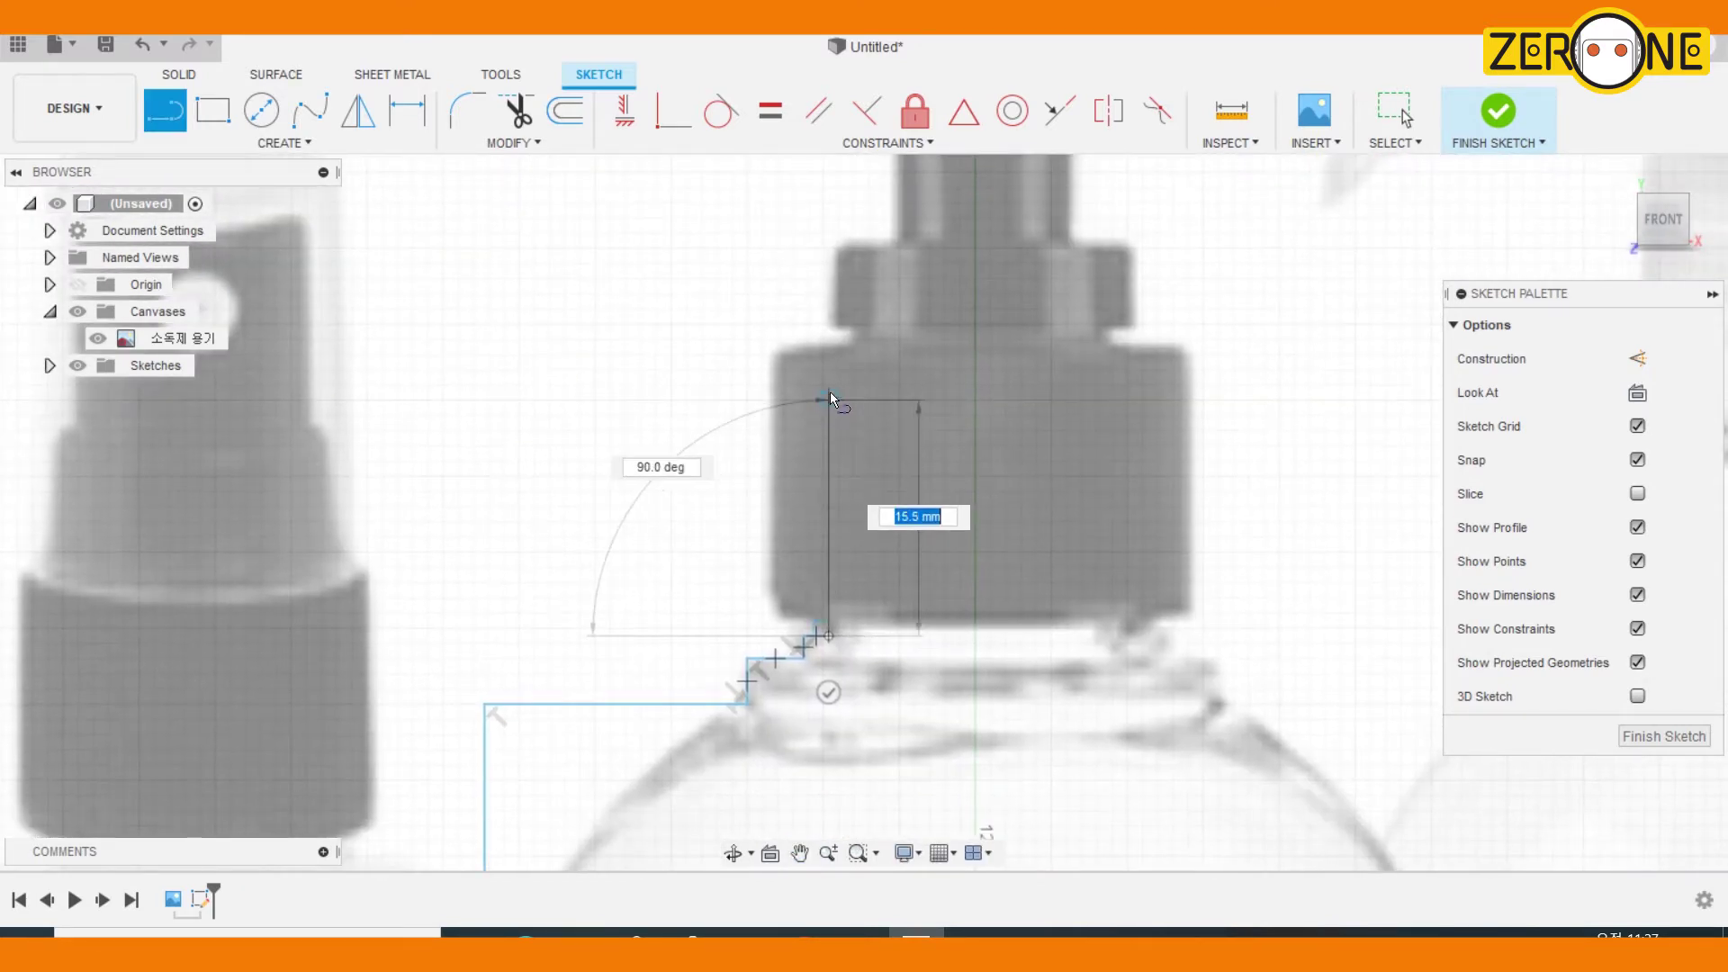
pyautogui.click(829, 398)
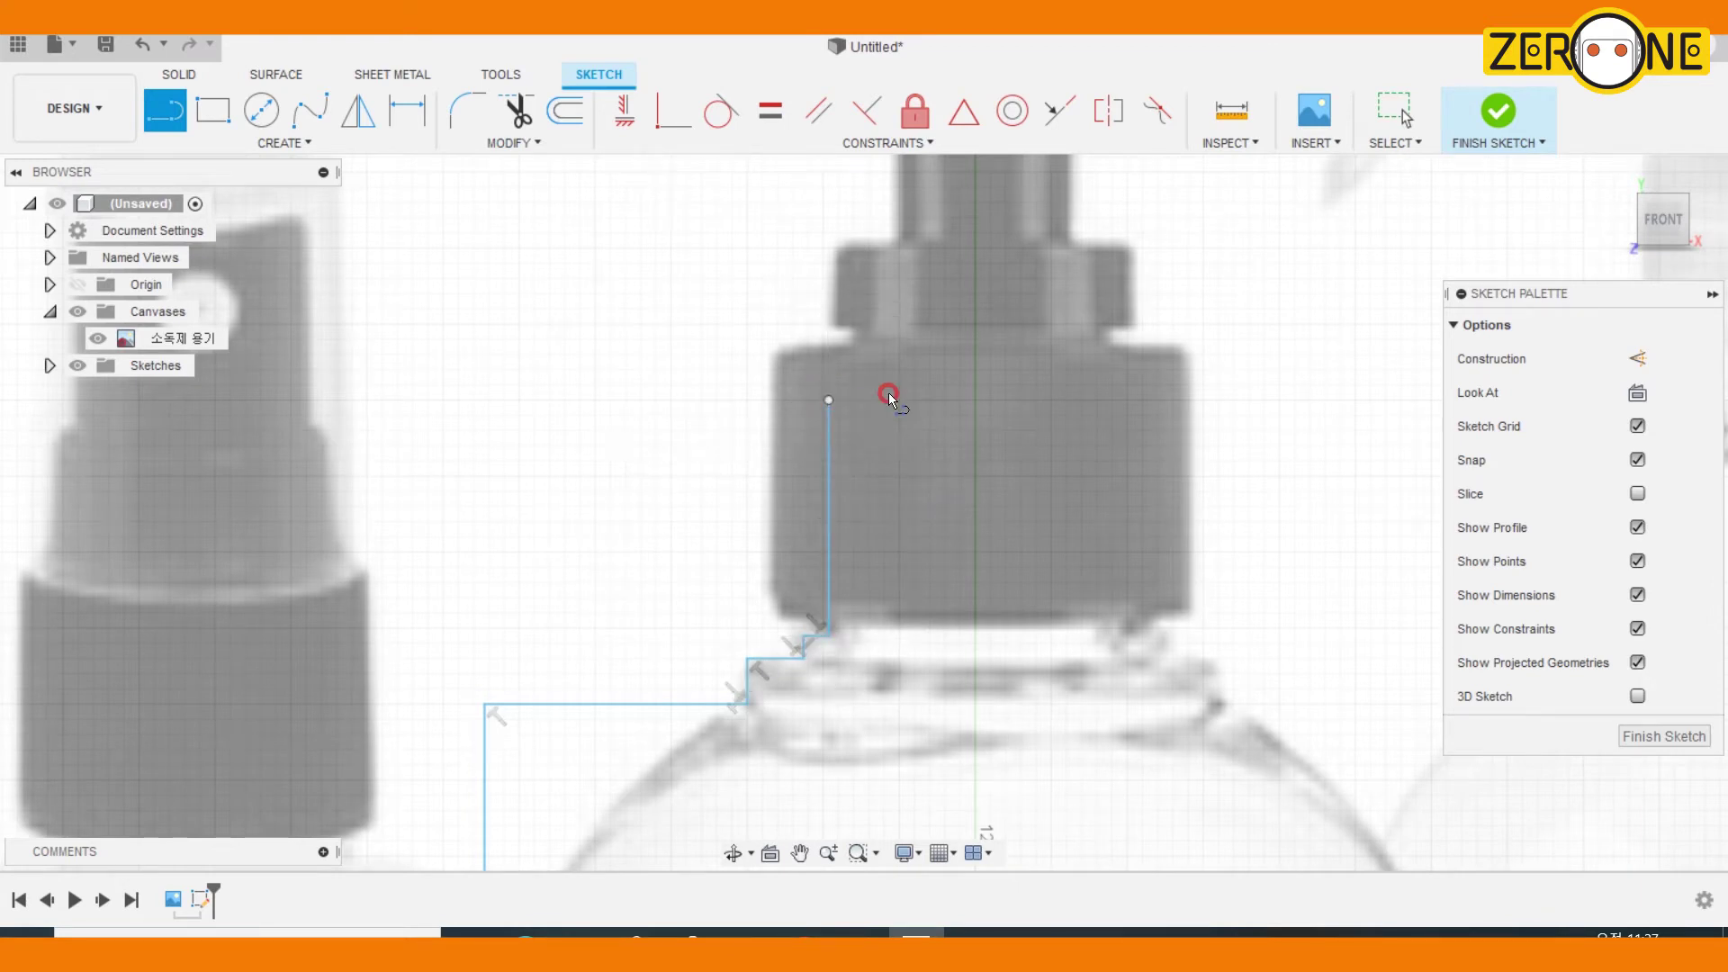
# Round the outline's outer shoulder corner with a 4 mm sketch fillet
pyautogui.scroll(-3, 962, 317)
pyautogui.click(466, 111)
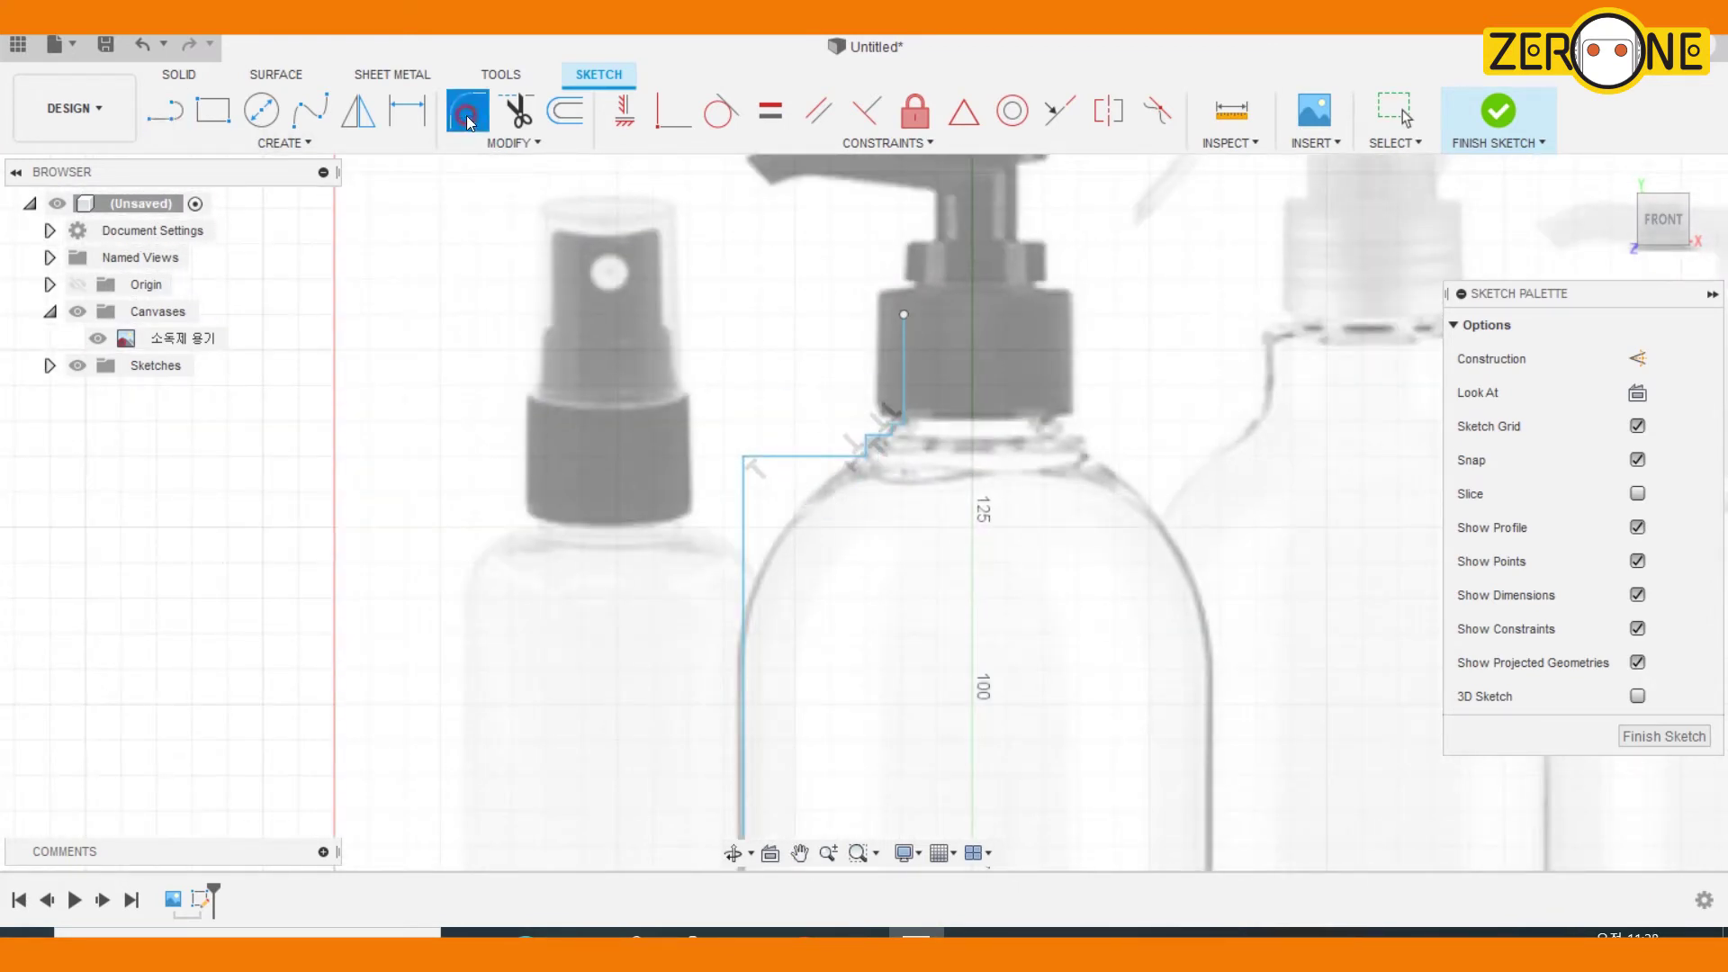
pyautogui.scroll(3, 783, 474)
pyautogui.click(633, 454)
pyautogui.press('Return')
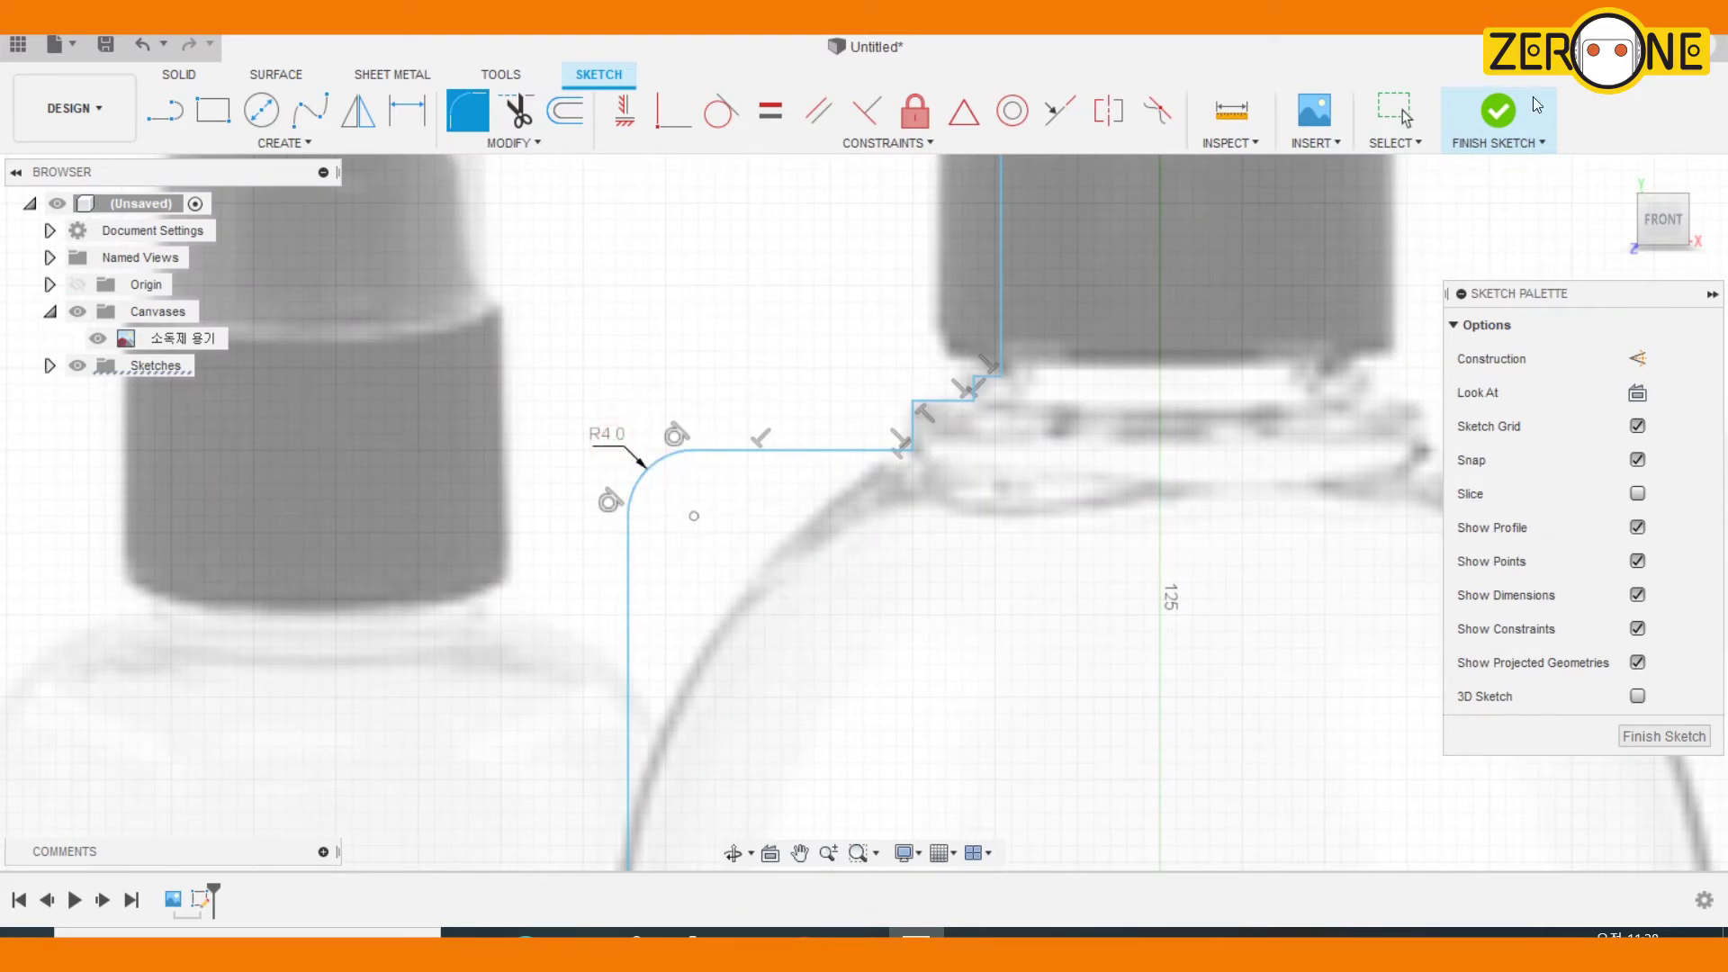
# Try a 19 mm radius on the shoulder fillet, and undo back to the sharp outer shoulder corner
pyautogui.click(1386, 118)
pyautogui.doubleClick(620, 450)
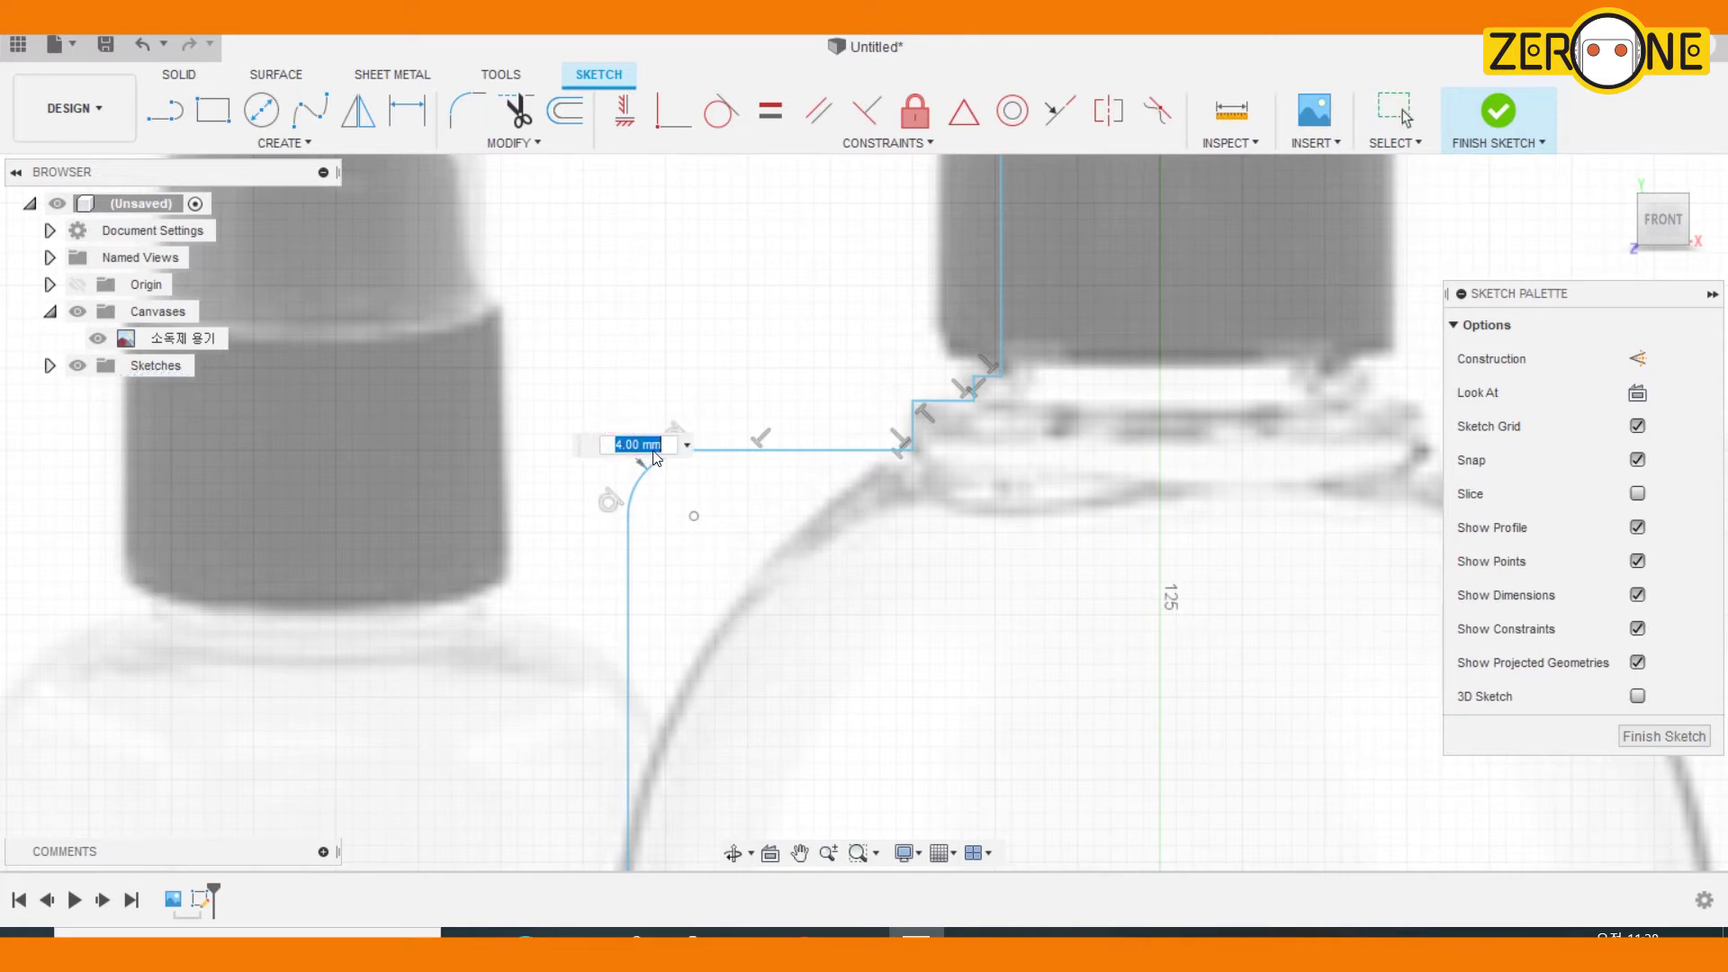
pyautogui.write('19')
pyautogui.press('Return')
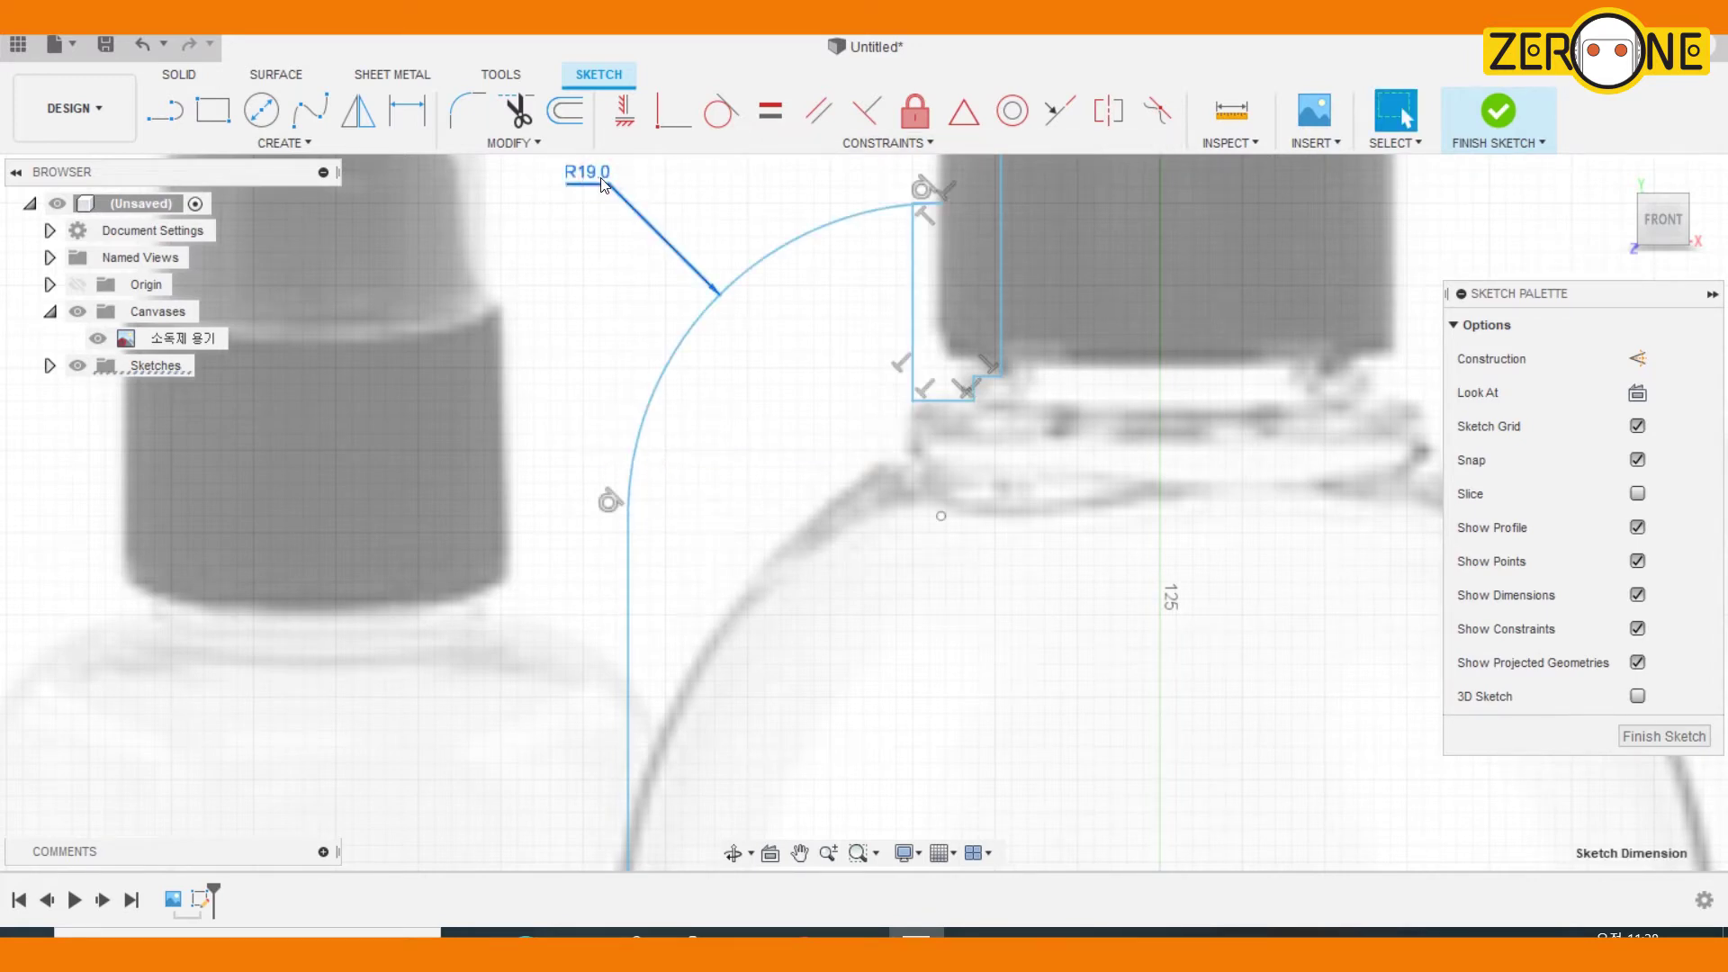
pyautogui.hotkey('ctrl', 'z')
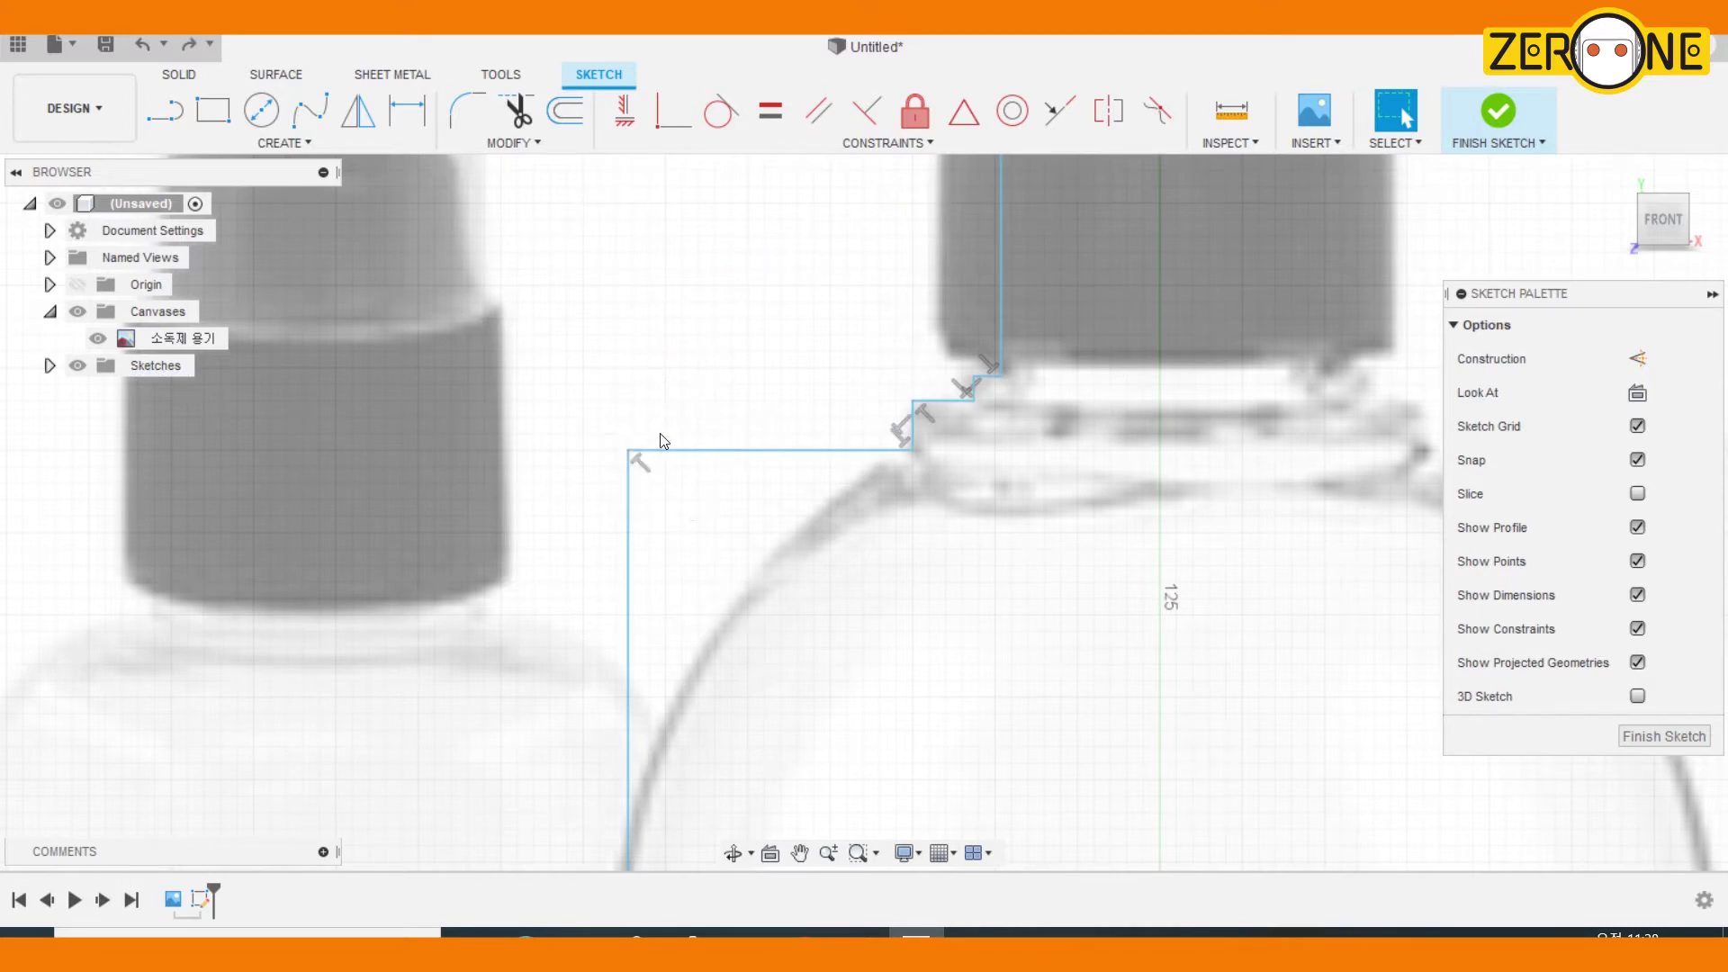
pyautogui.click(467, 109)
pyautogui.click(633, 452)
pyautogui.moveTo(633, 450); pyautogui.dragTo(684, 503)
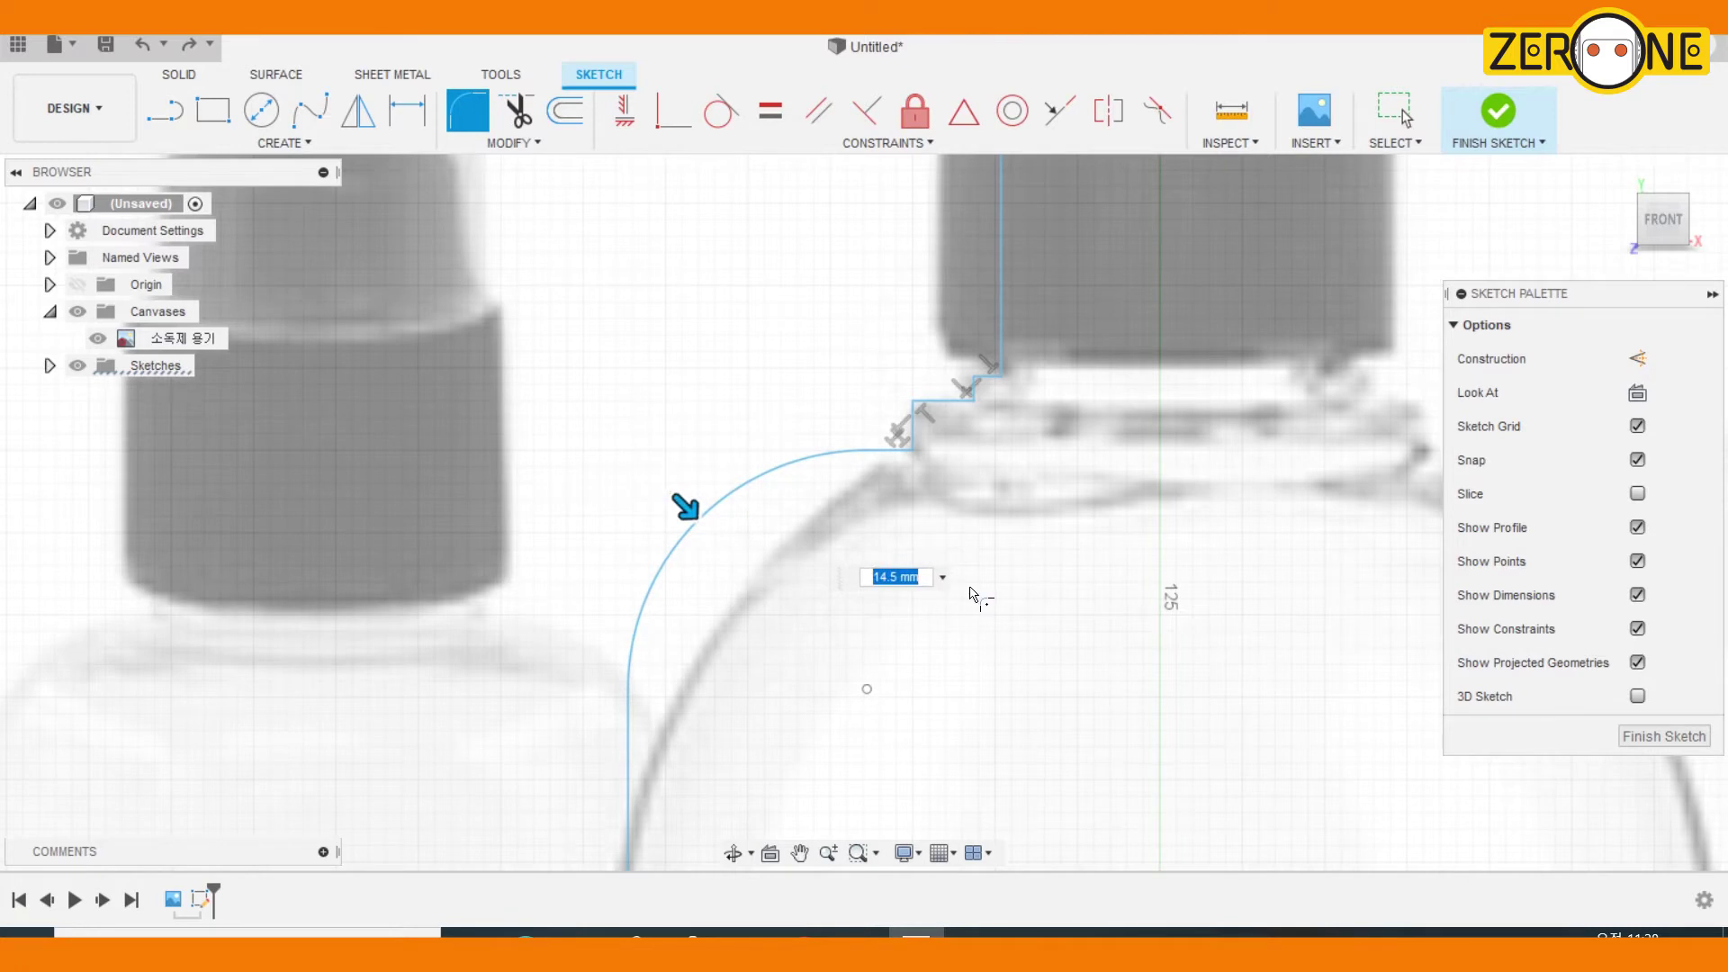
pyautogui.press('Escape')
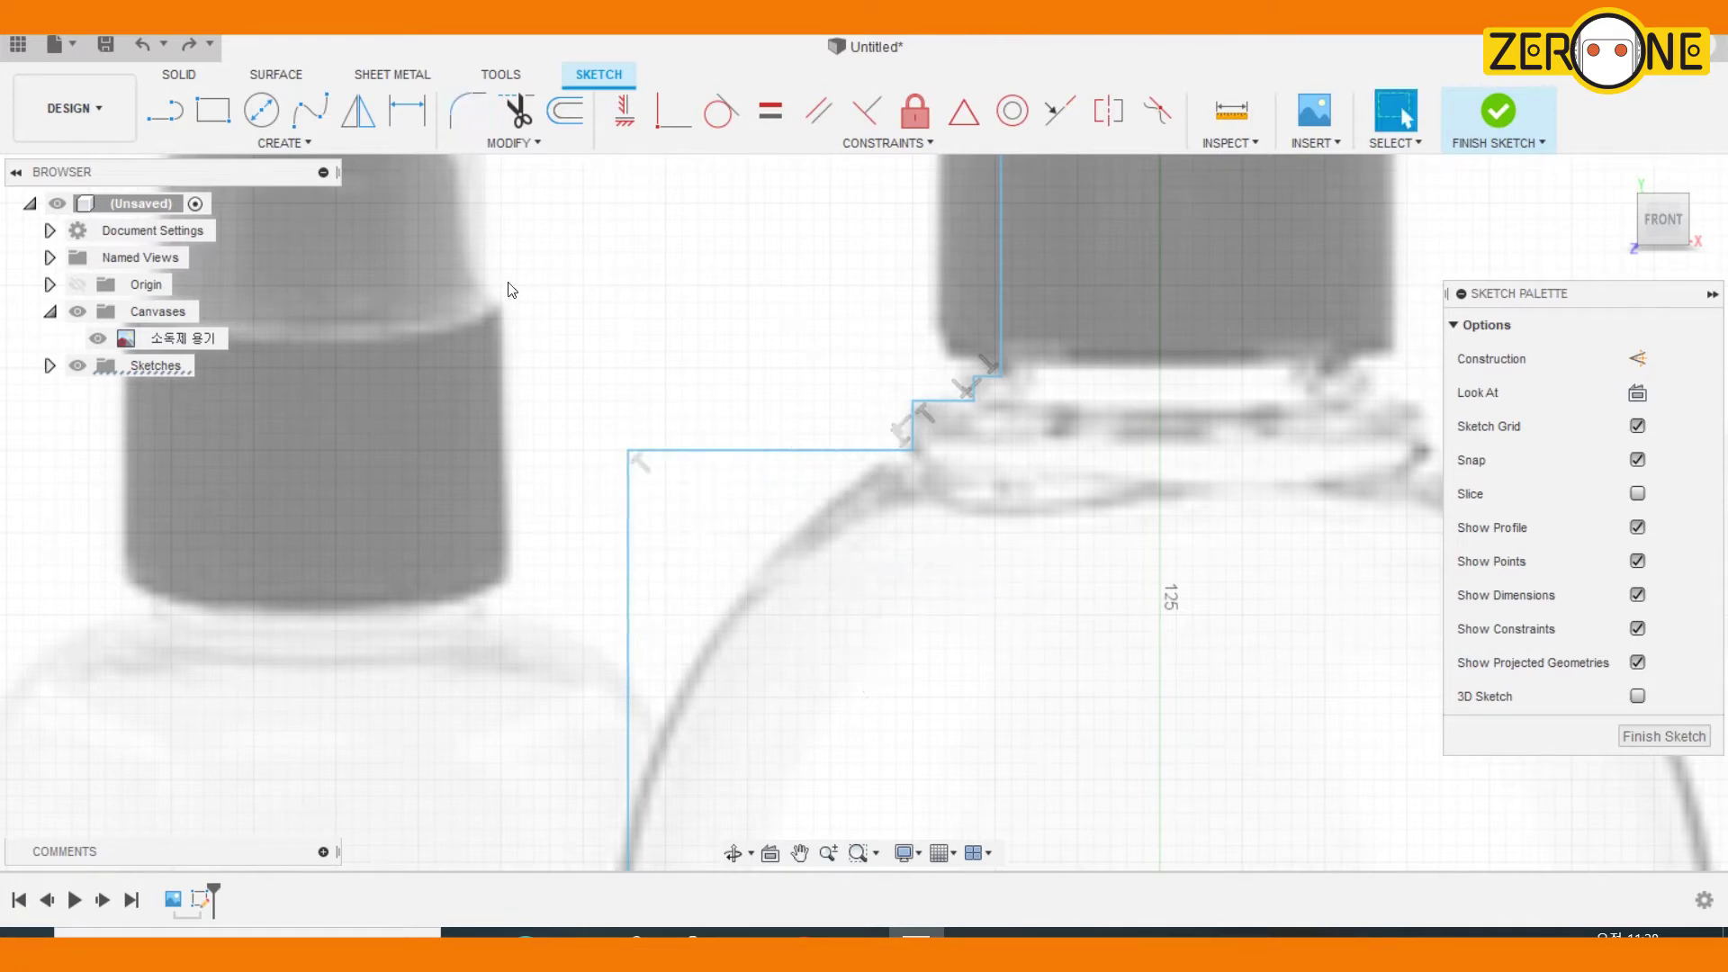
# Draw a three-point arc along the bottle's shoulder, from the vertical side up to the foot of the neck steps, tangent to the side
pyautogui.click(175, 126)
pyautogui.scroll(-5, 720, 643)
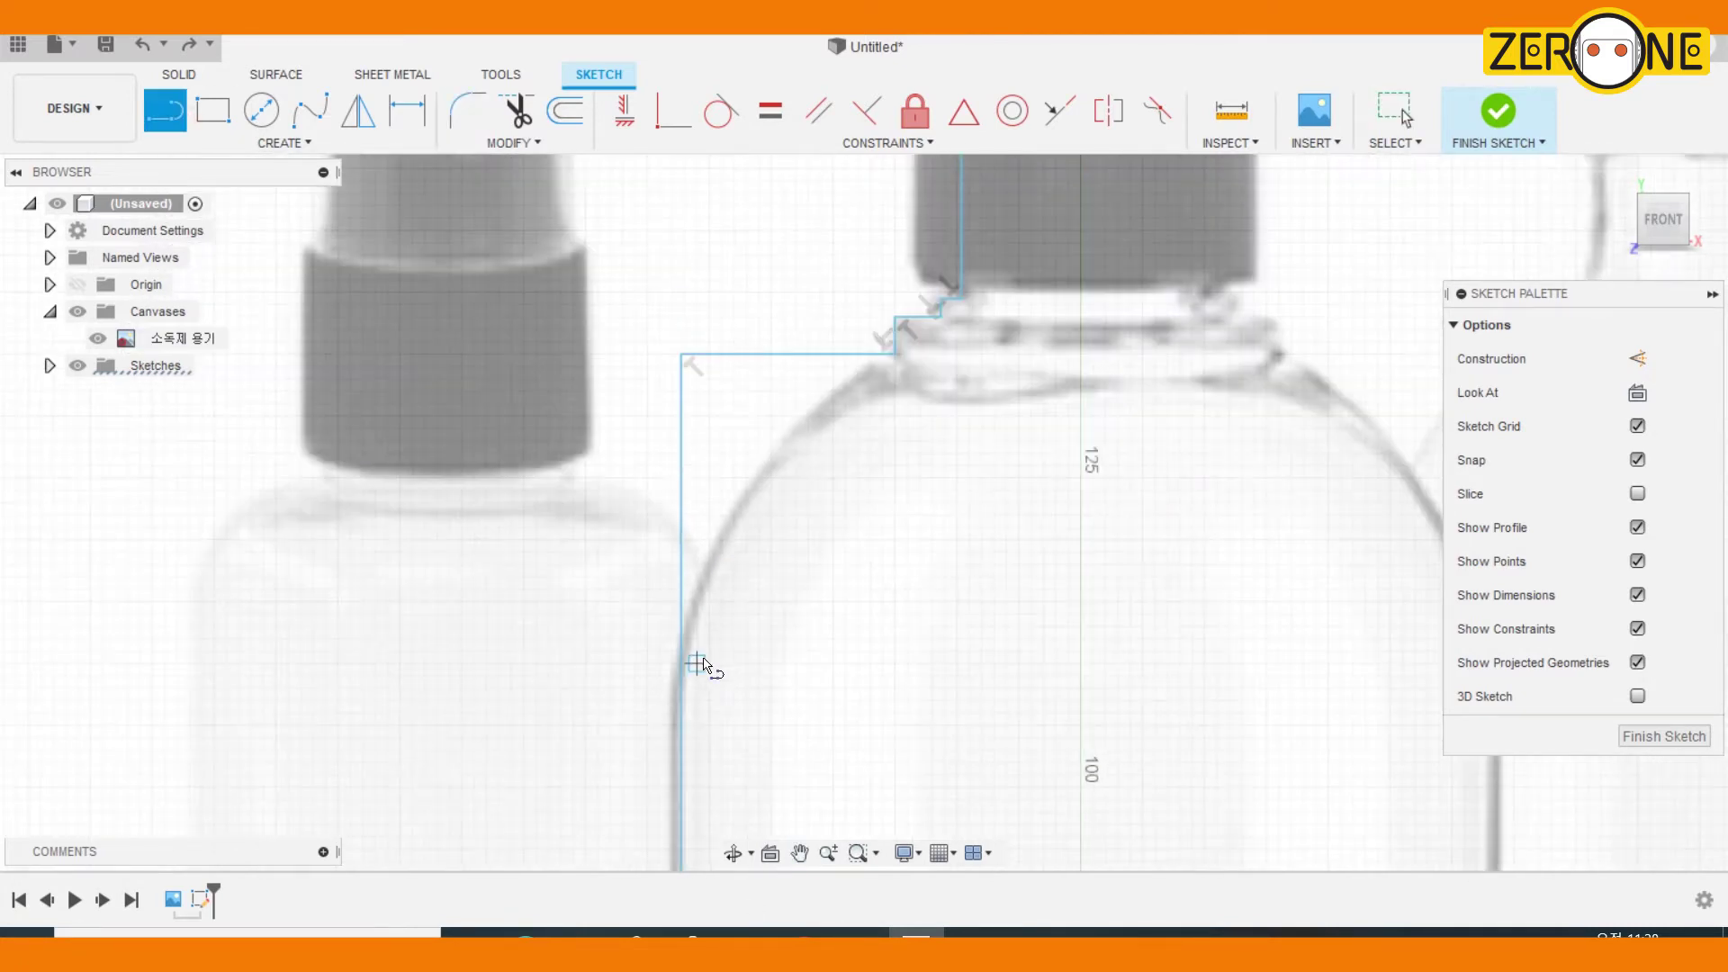
pyautogui.click(331, 145)
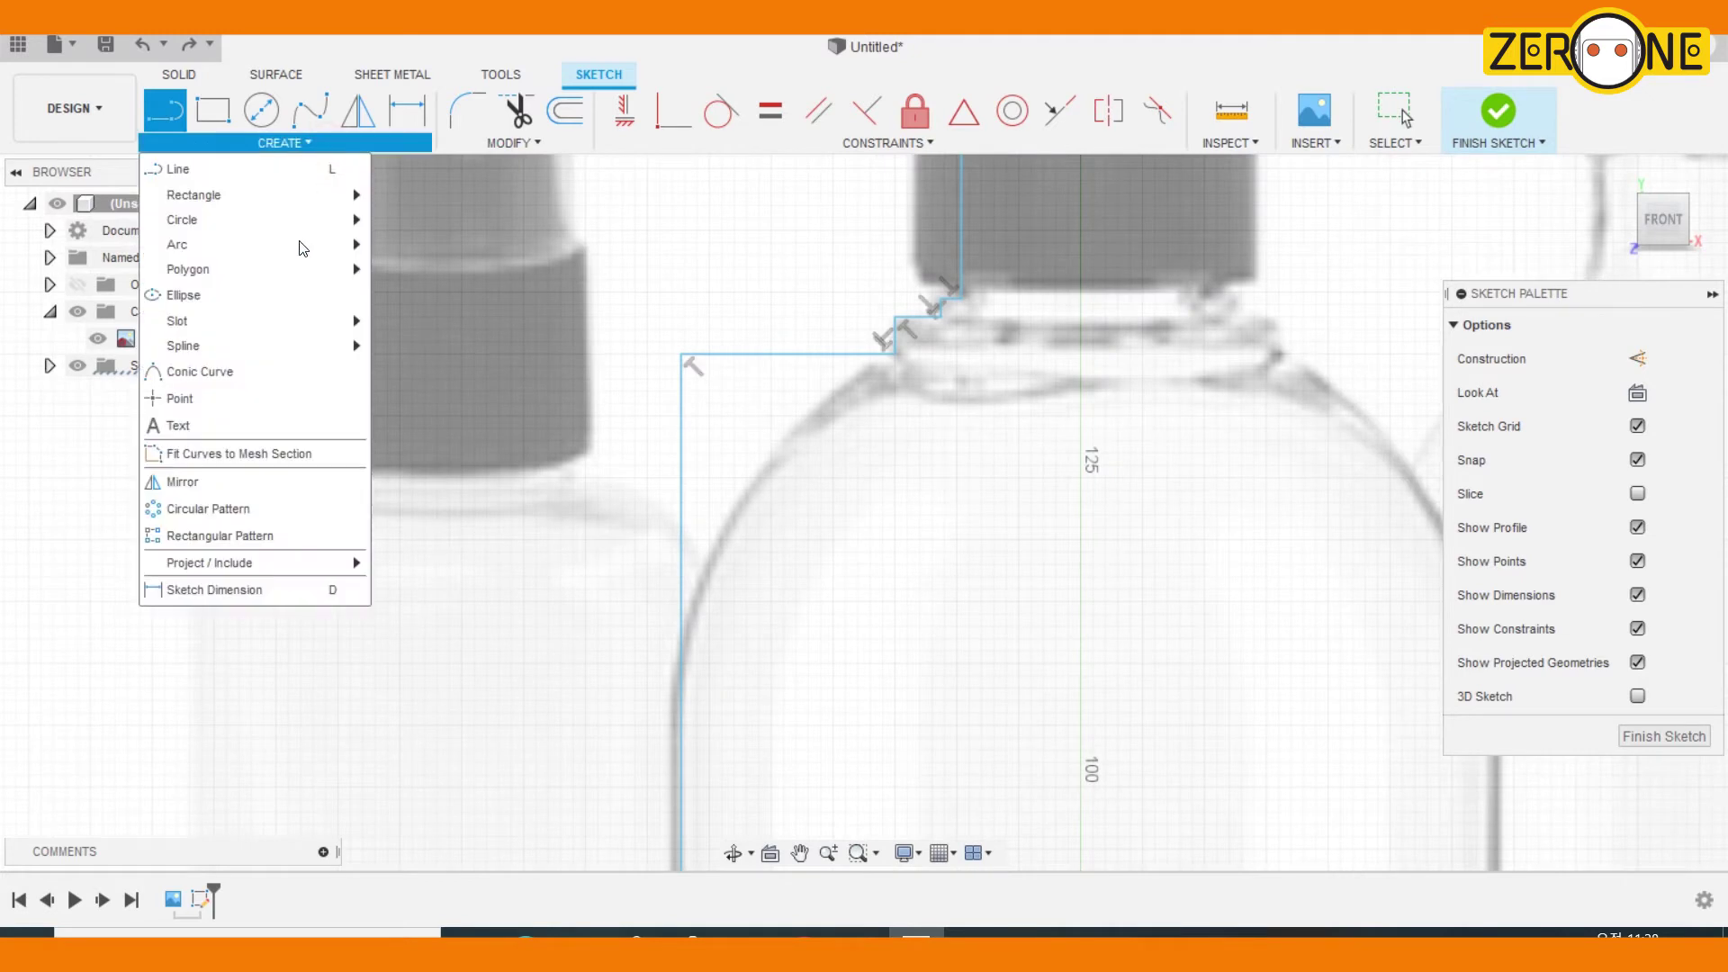
pyautogui.moveTo(299, 245)
pyautogui.click(403, 246)
pyautogui.click(681, 674)
pyautogui.click(895, 354)
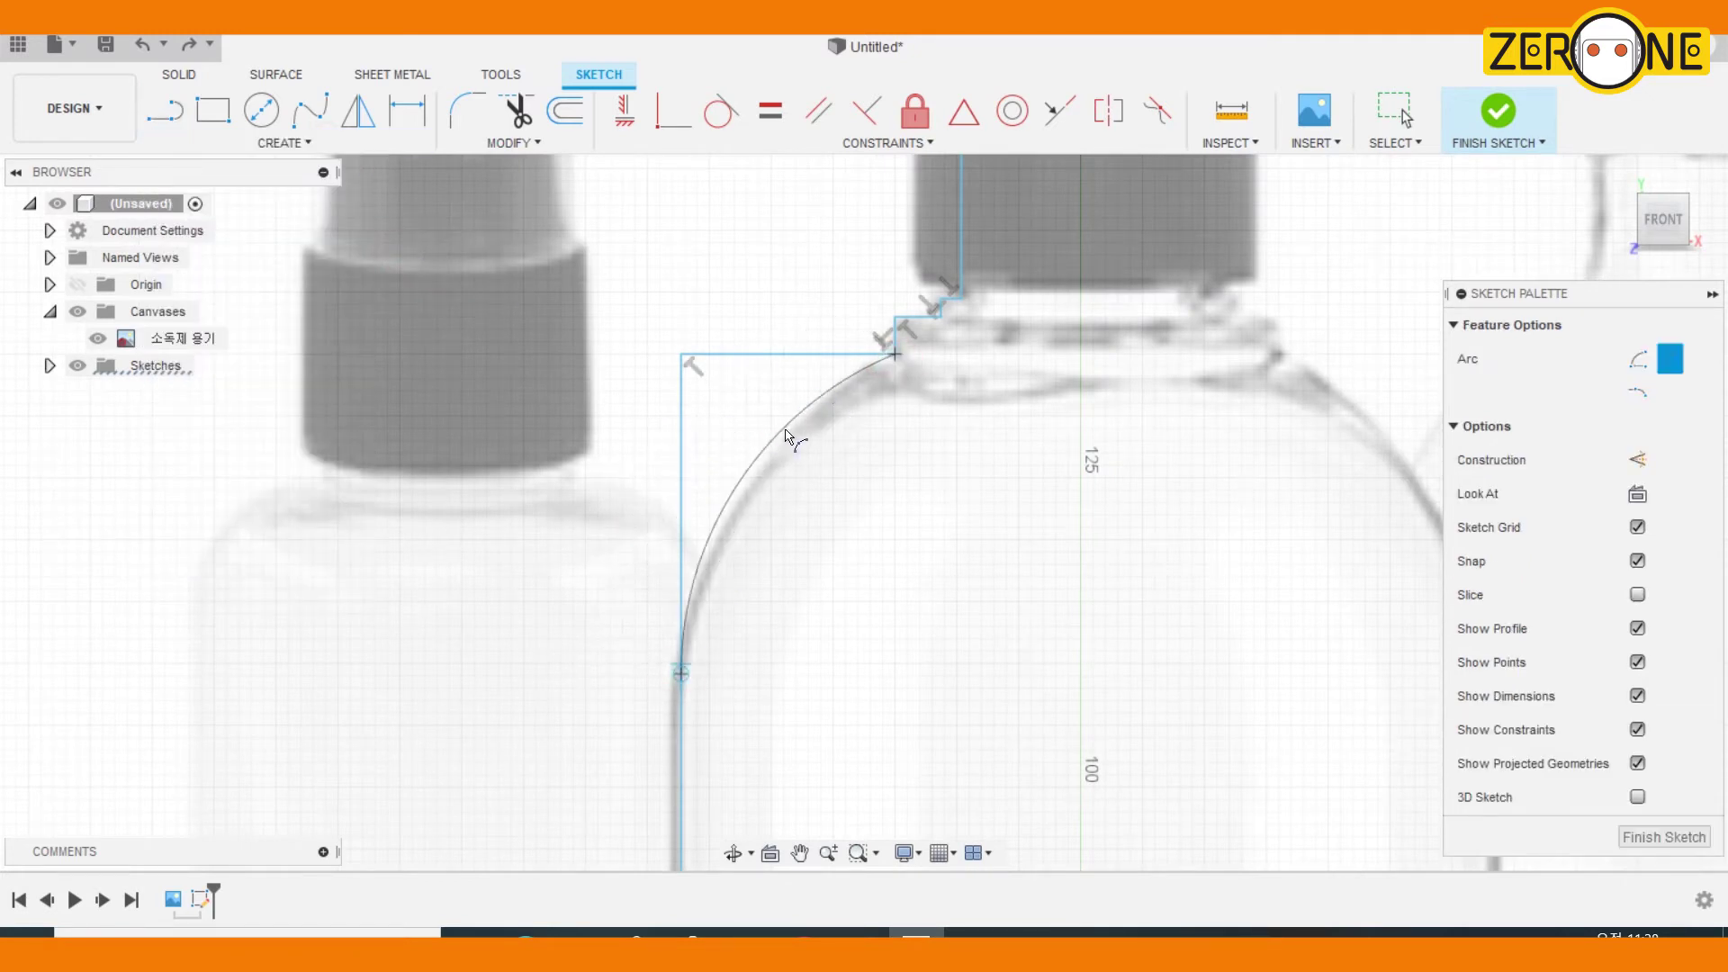
pyautogui.click(785, 436)
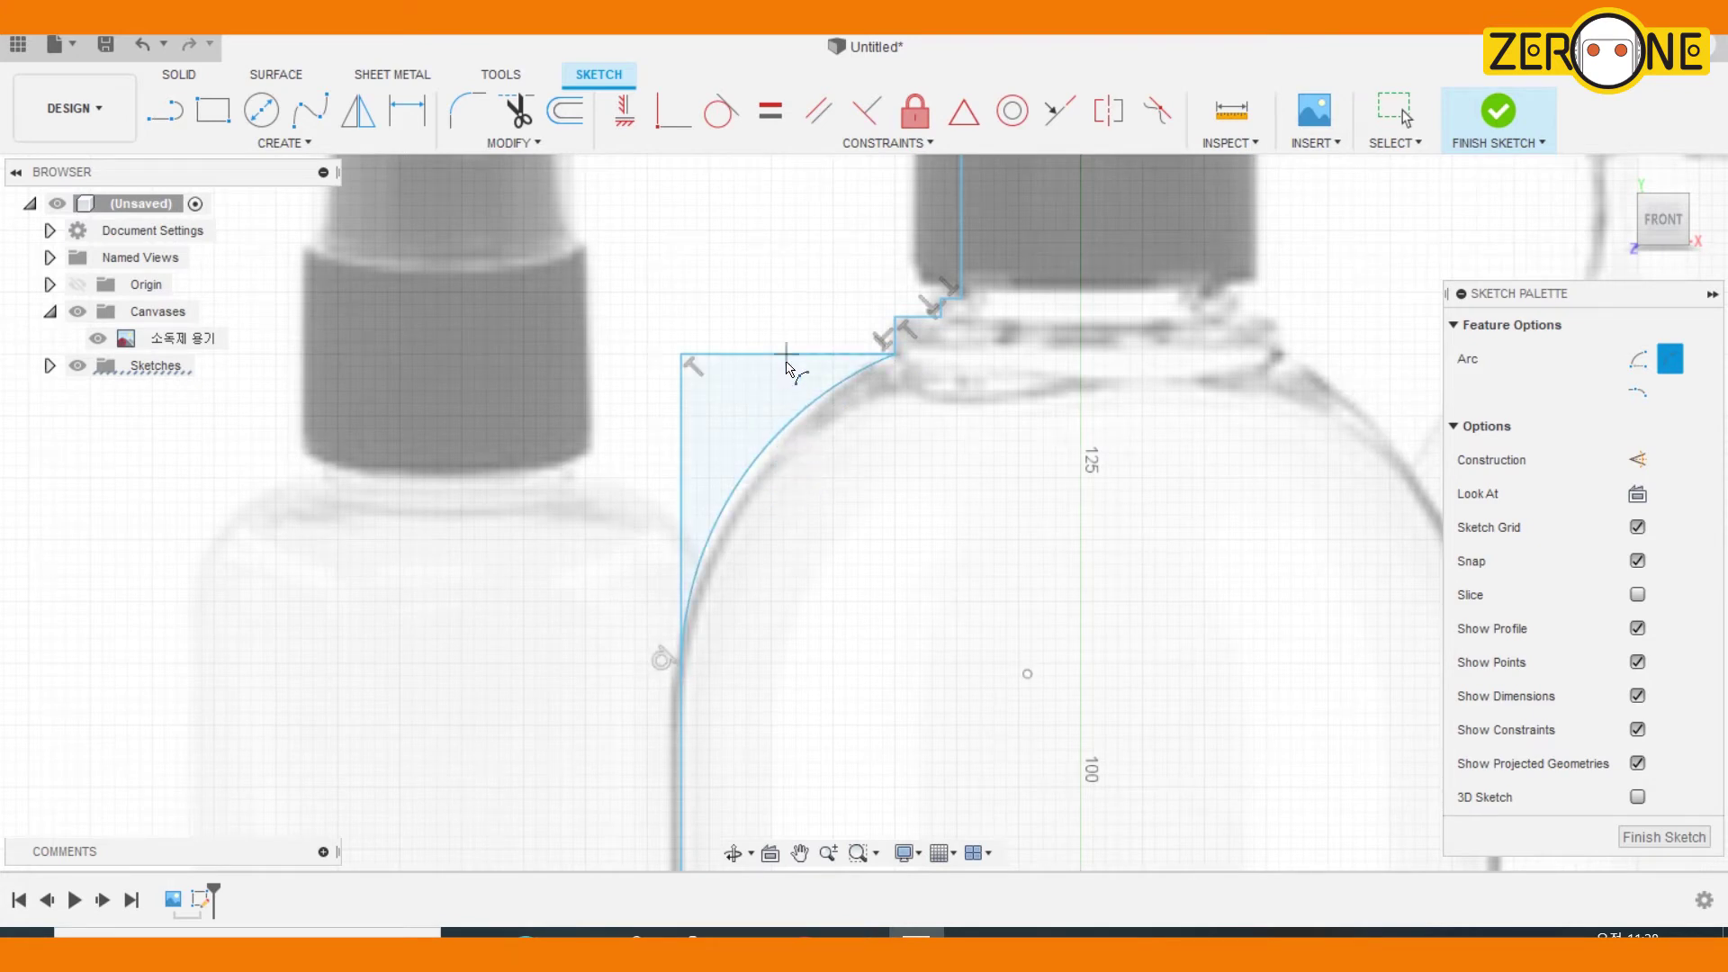
# Round the outer corner of the lower neck step with a 1 mm sketch fillet
pyautogui.click(467, 129)
pyautogui.scroll(6, 914, 385)
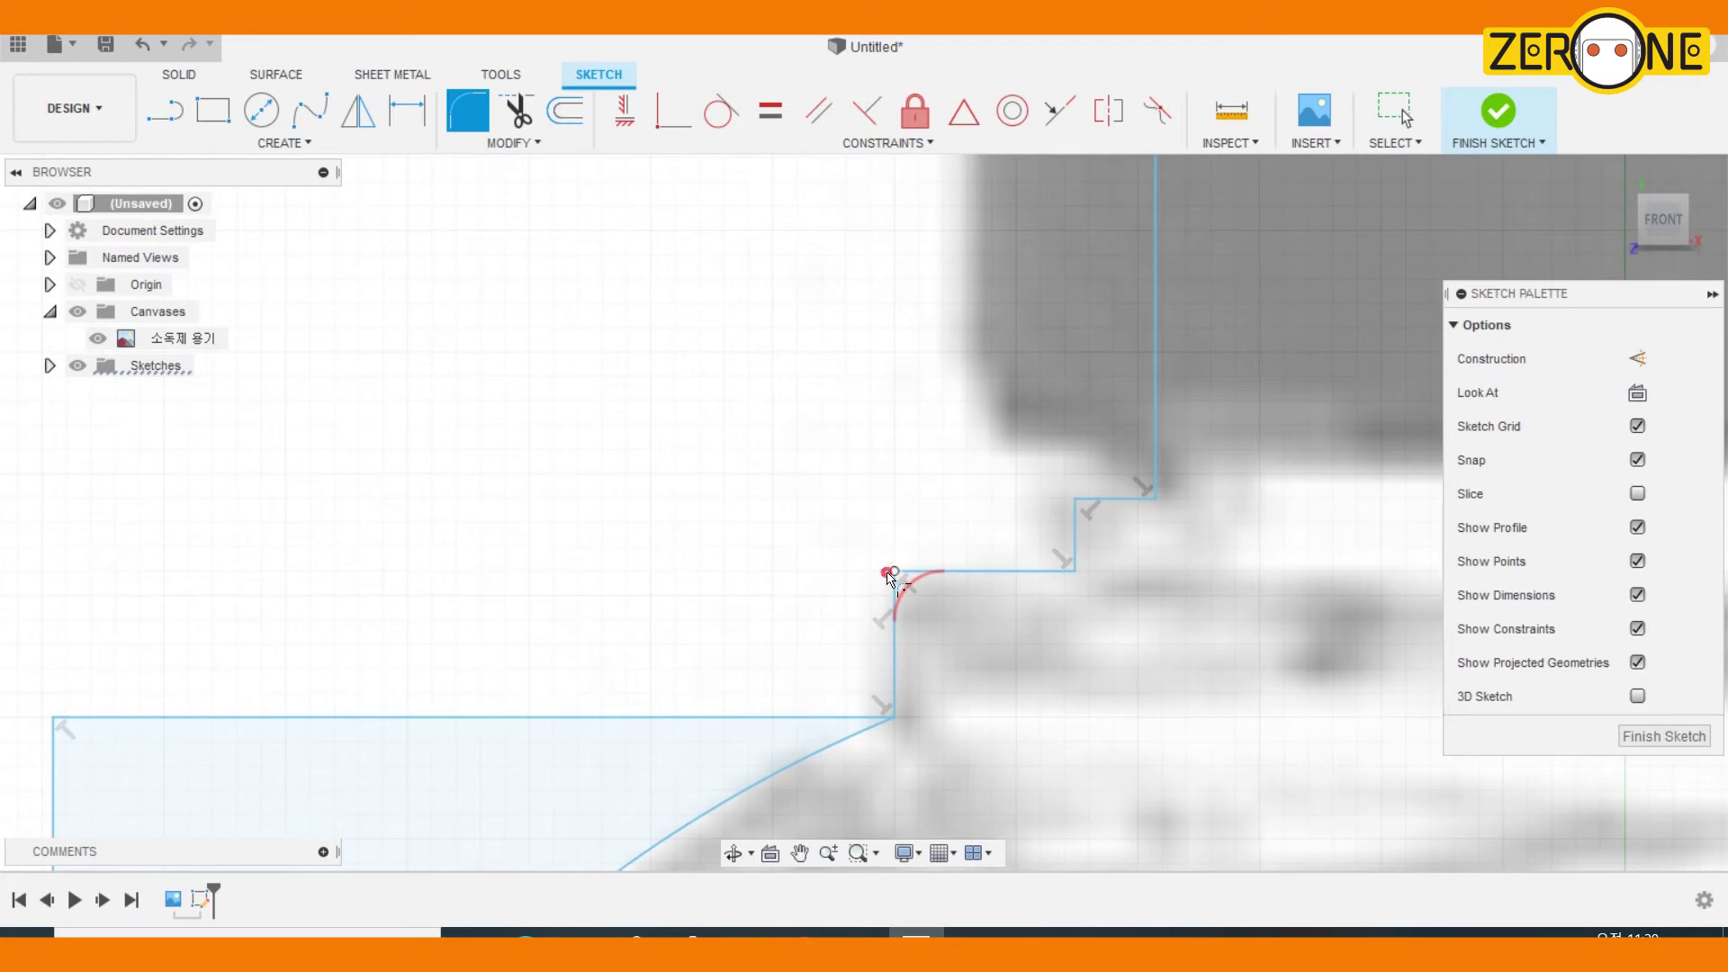
pyautogui.click(889, 576)
pyautogui.press('Escape')
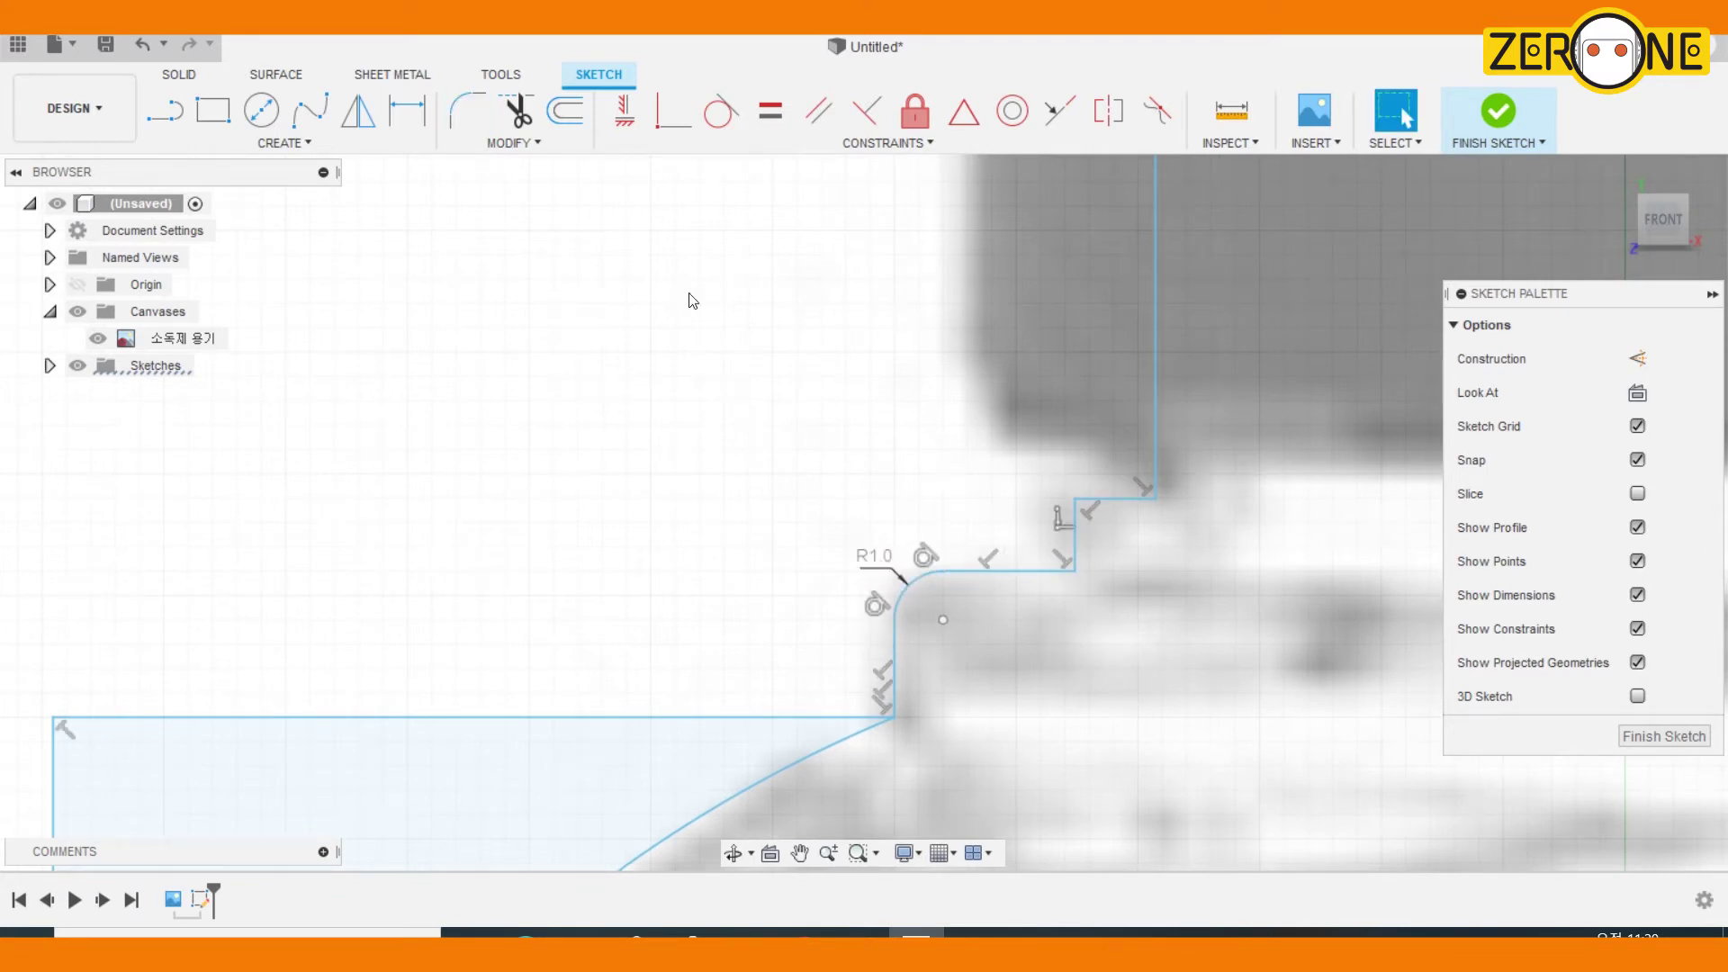
# Fillet the three remaining neck-step corners up to the vertical neck line with a radius of 0.25 mm
pyautogui.click(467, 113)
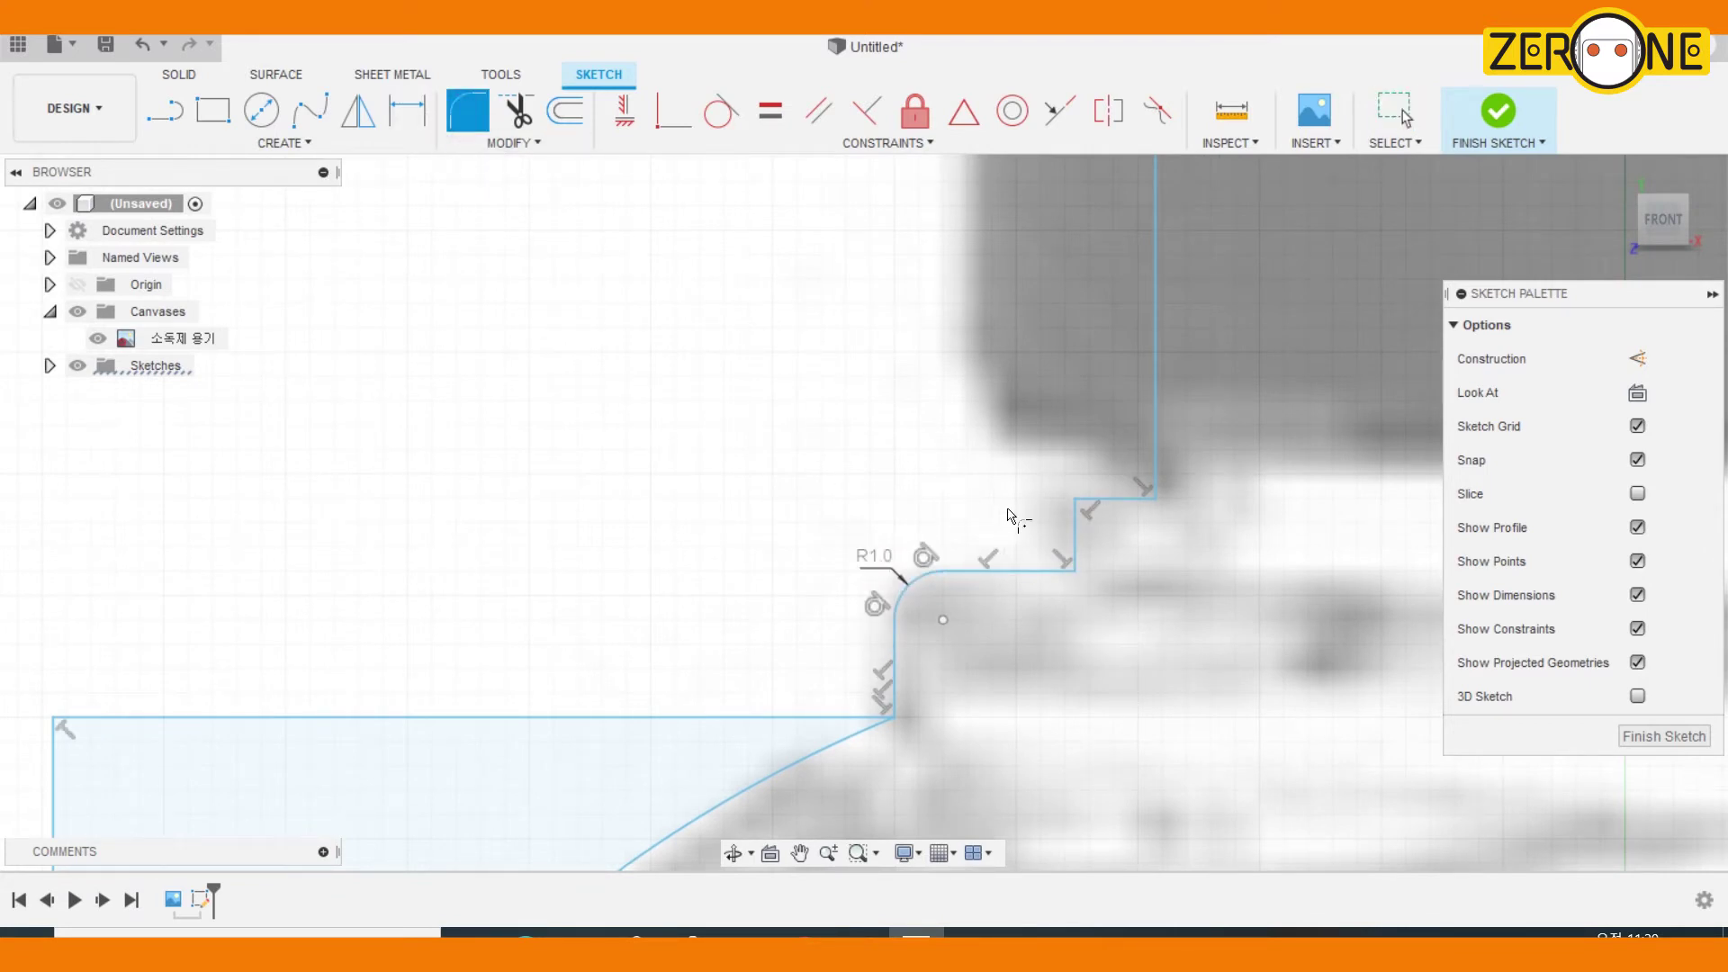
pyautogui.click(1087, 506)
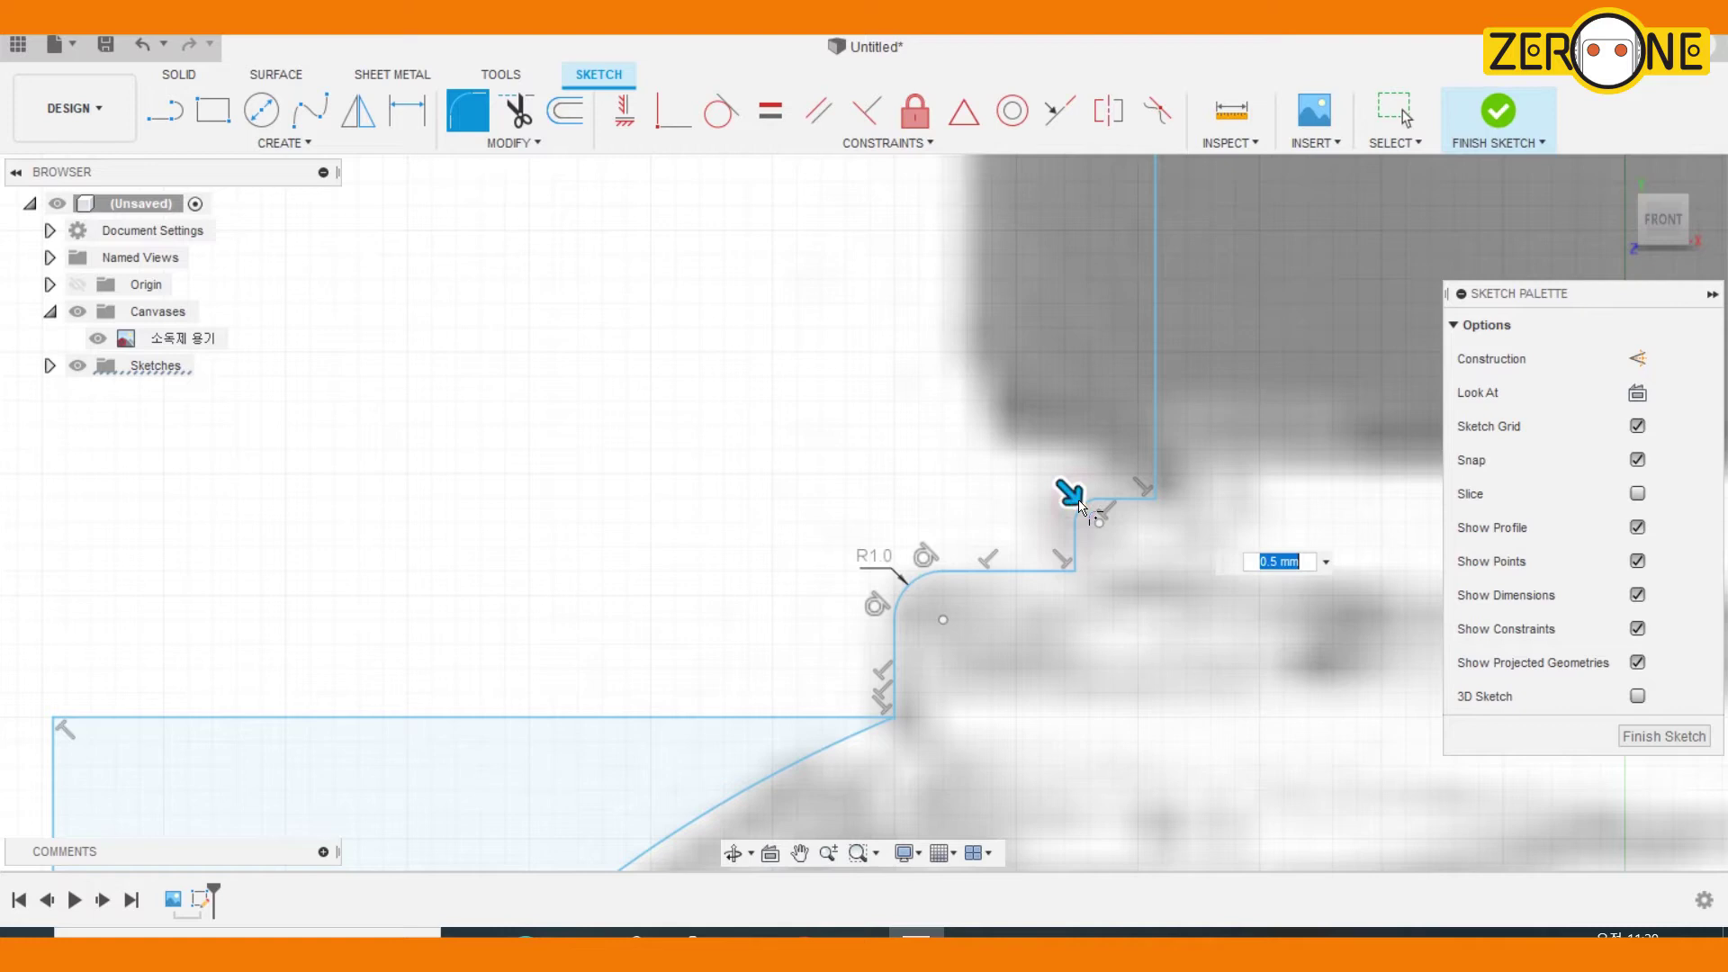
pyautogui.click(1075, 568)
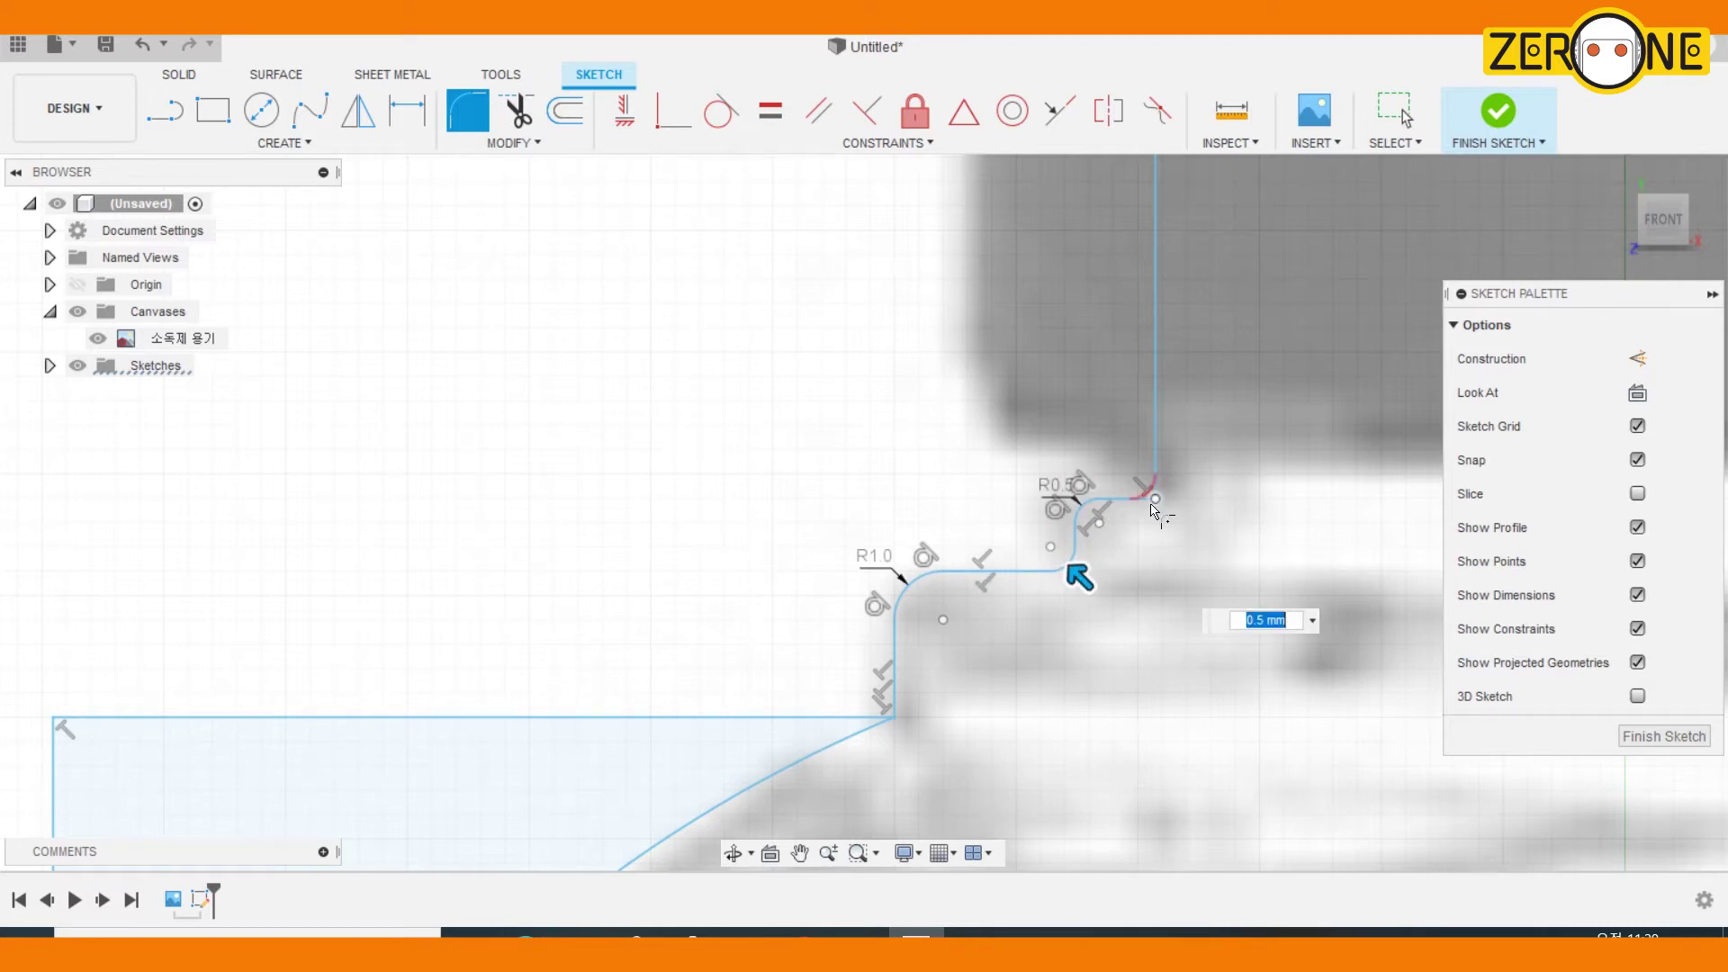
pyautogui.click(1152, 507)
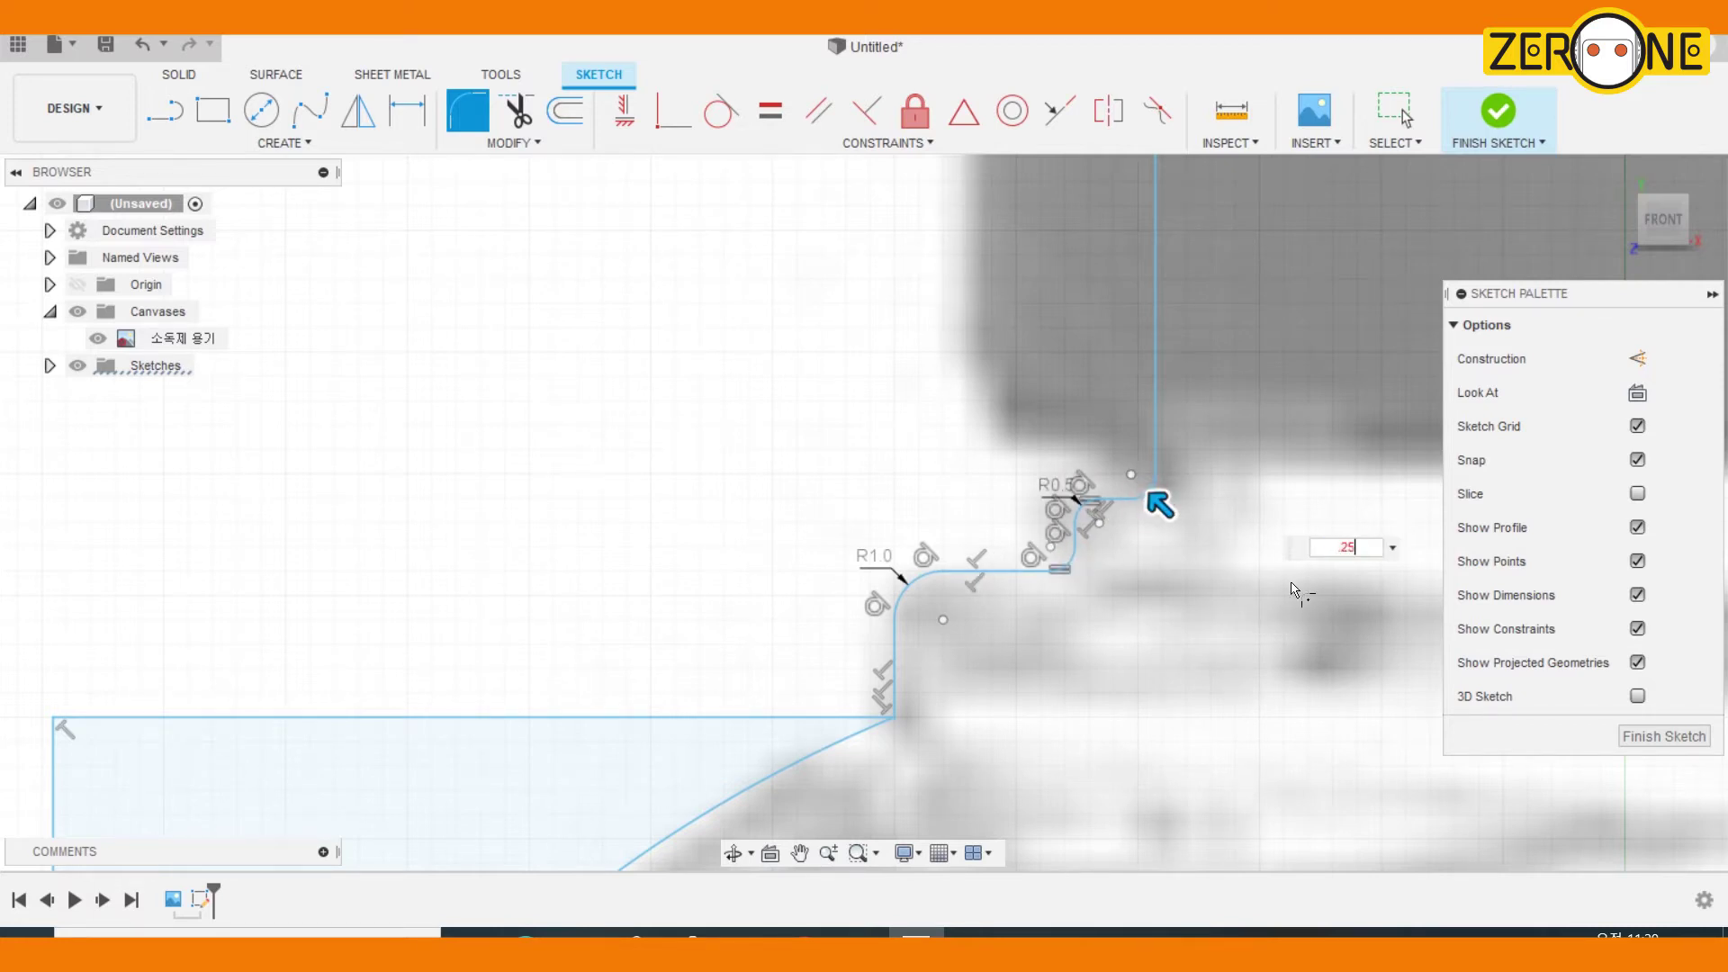
pyautogui.press('Return')
# Round the outline's outer bottom corner with a 15 mm sketch fillet
pyautogui.scroll(-5, 1098, 666)
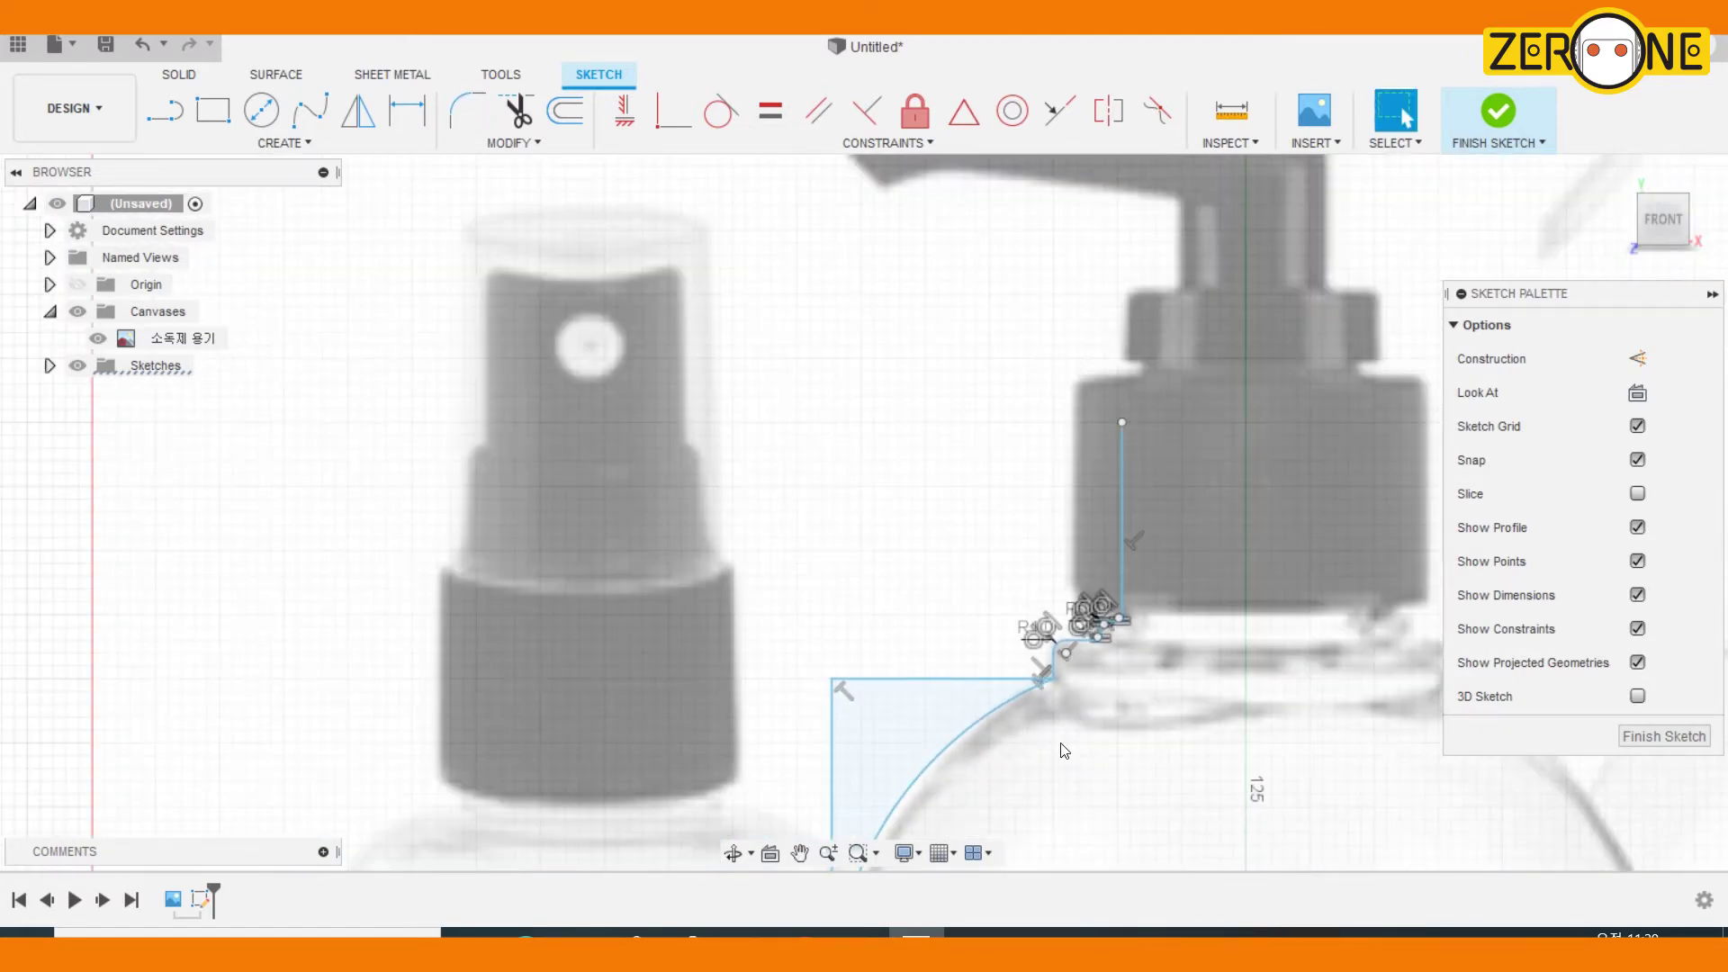
pyautogui.scroll(-3, 783, 799)
pyautogui.scroll(10, 664, 355)
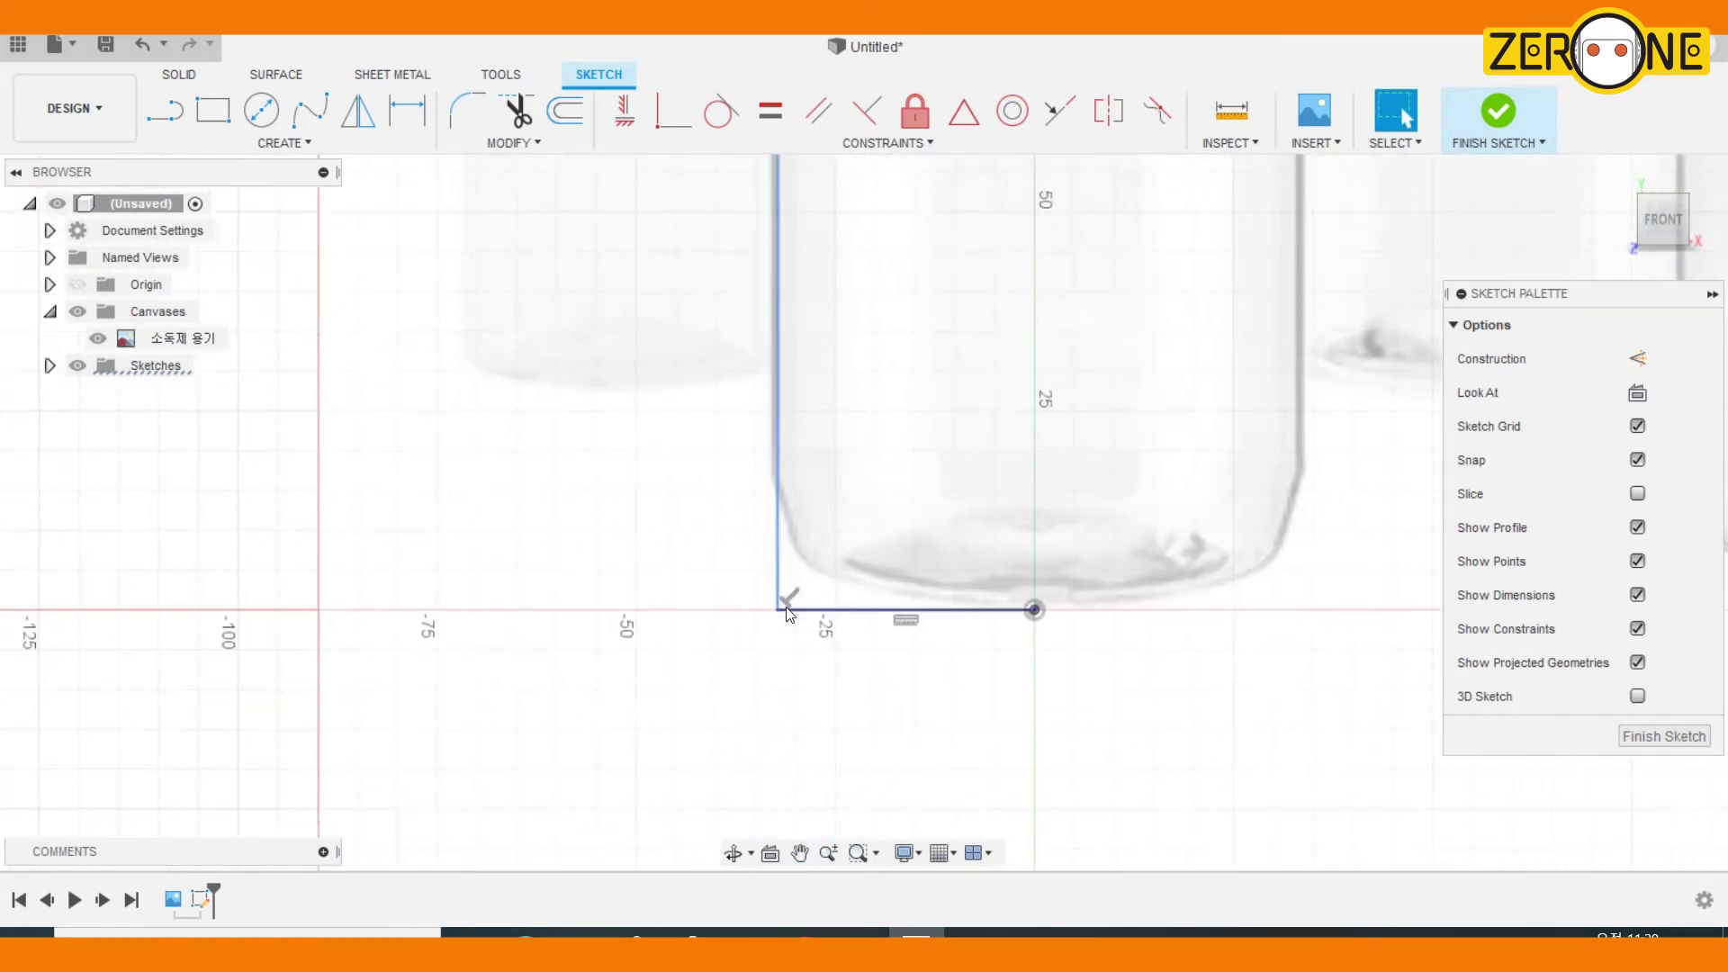
pyautogui.click(468, 110)
pyautogui.click(778, 608)
pyautogui.moveTo(771, 609); pyautogui.dragTo(782, 598)
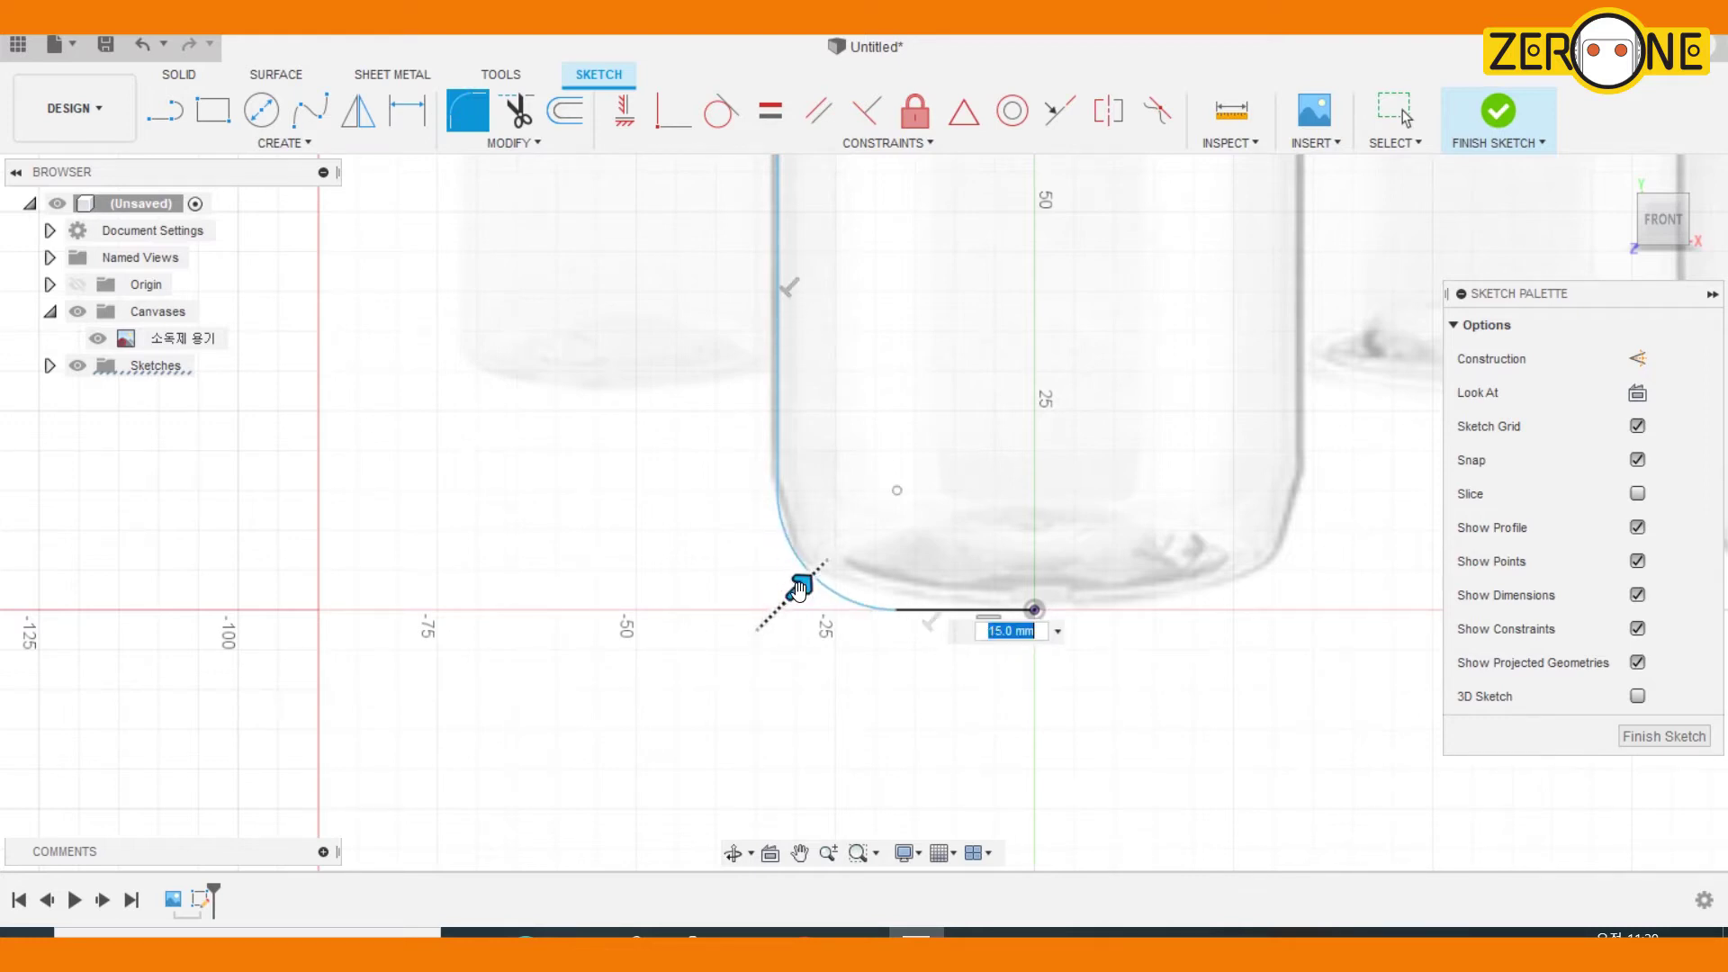
pyautogui.press('Return')
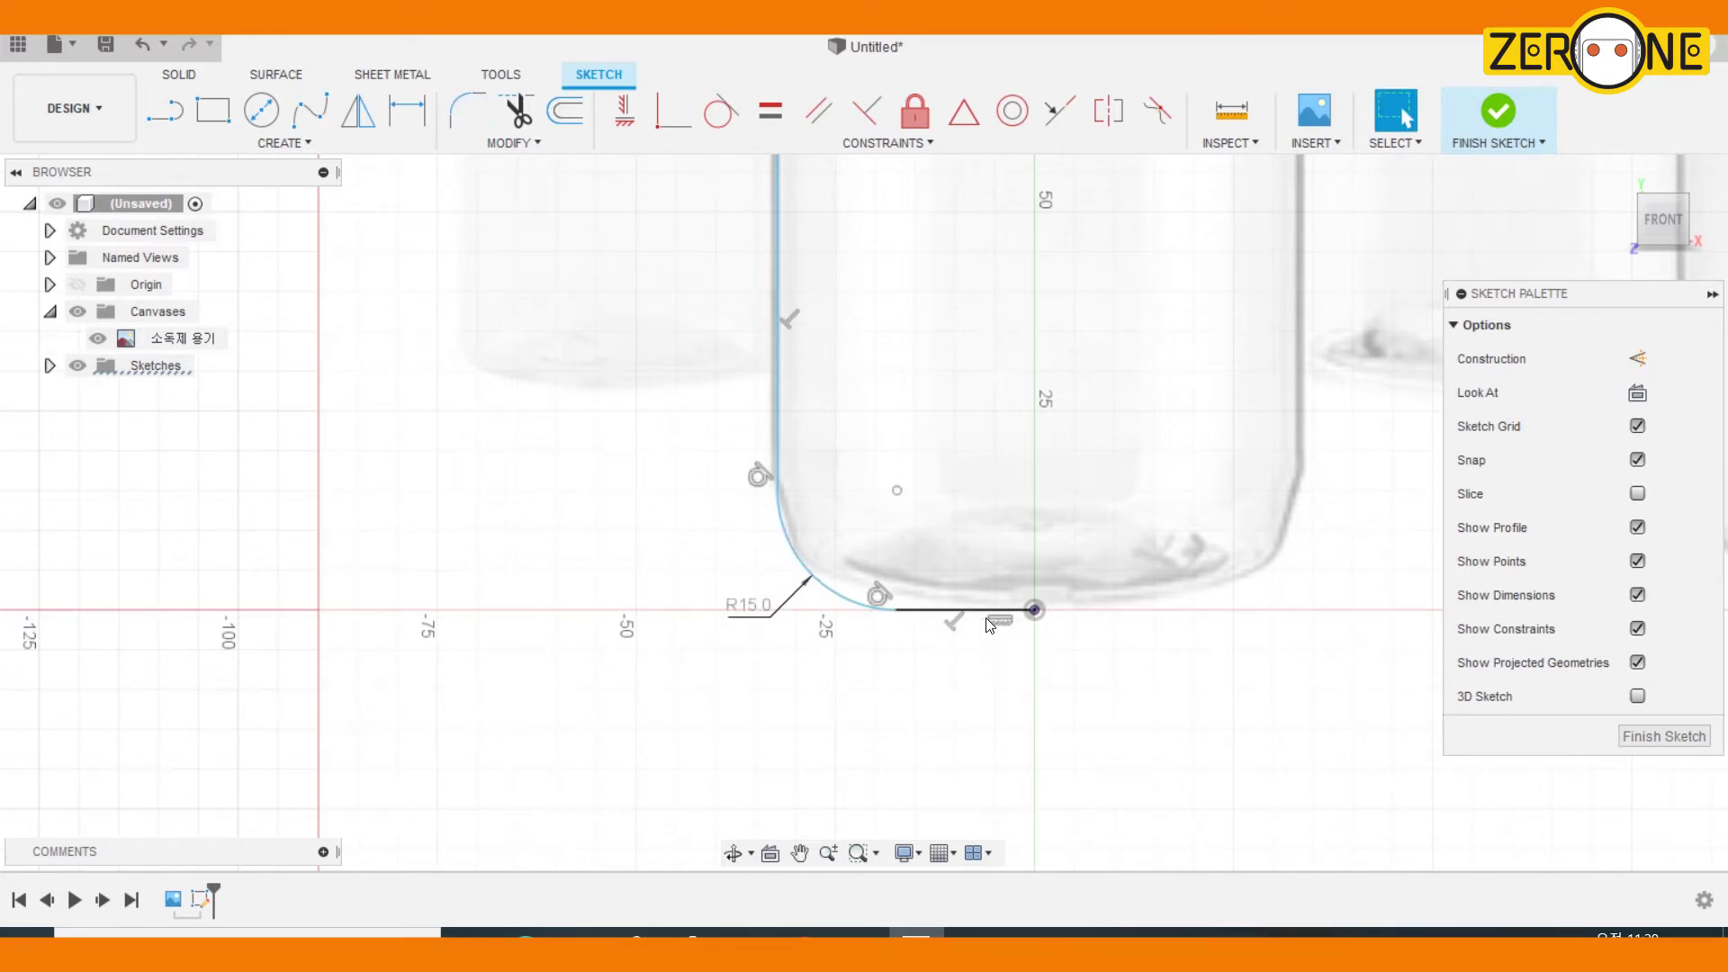
# Trim away the vertical and horizontal line pieces outside the shoulder arc
pyautogui.scroll(-1, 953, 558)
pyautogui.moveTo(917, 452); pyautogui.dragTo(940, 774, button='middle')
pyautogui.moveTo(839, 230); pyautogui.dragTo(809, 714, button='middle')
pyautogui.scroll(4, 815, 556)
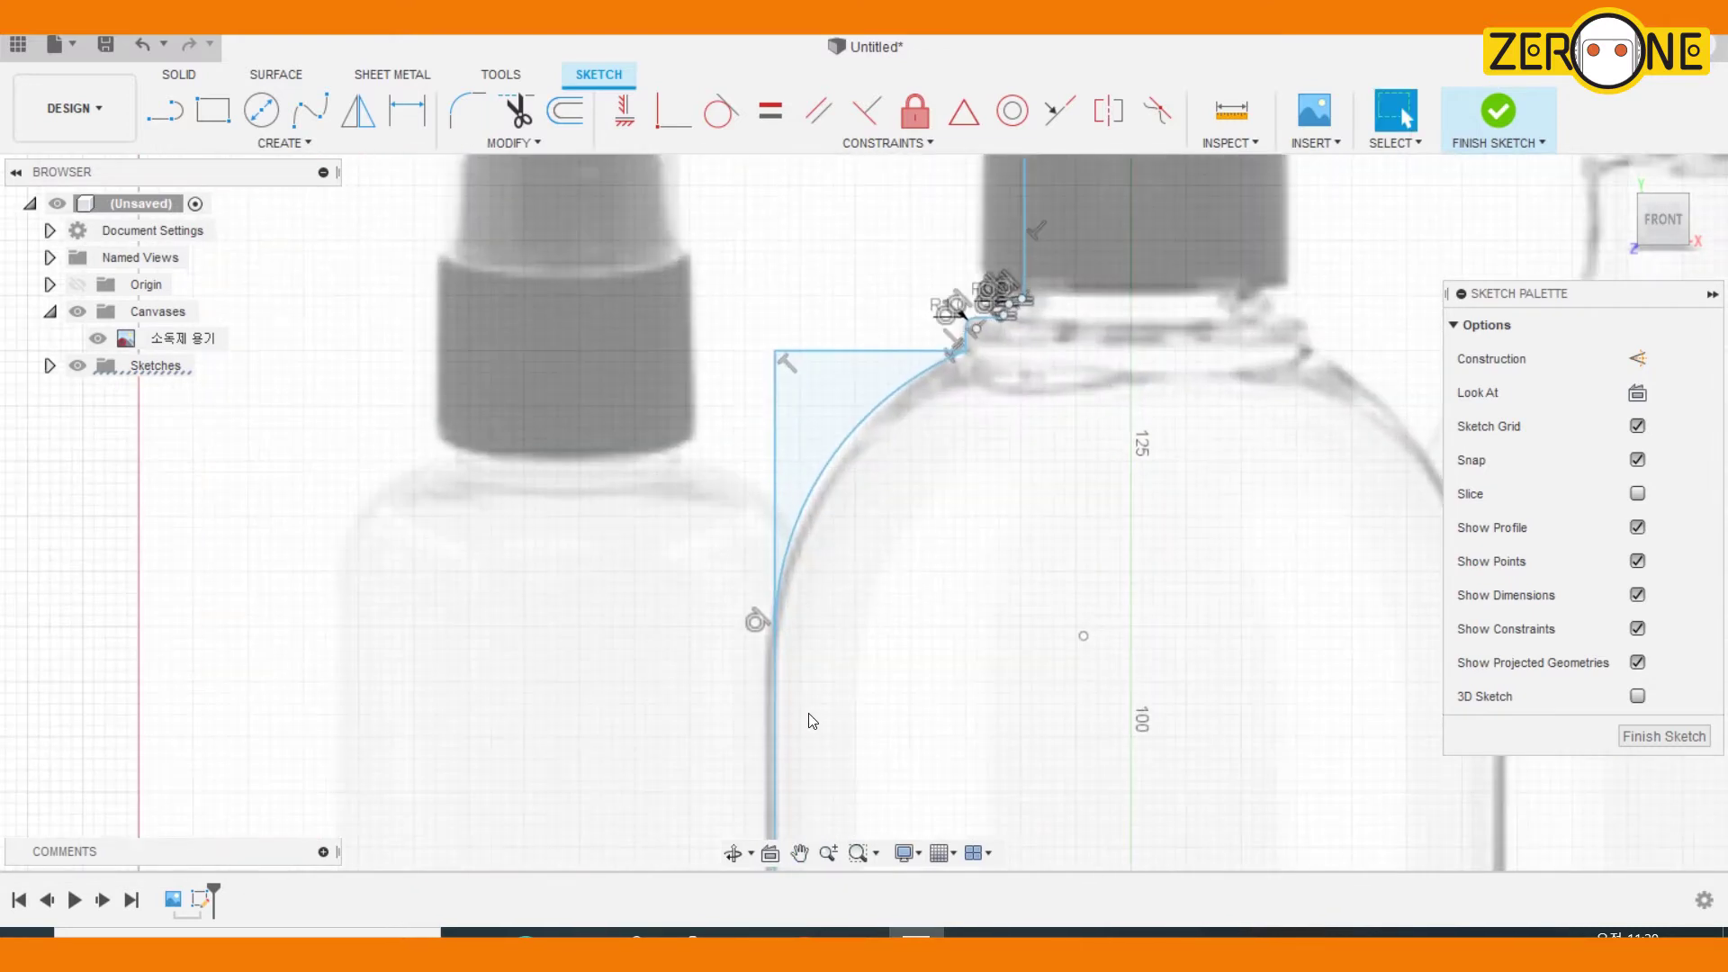
pyautogui.click(518, 110)
pyautogui.click(777, 407)
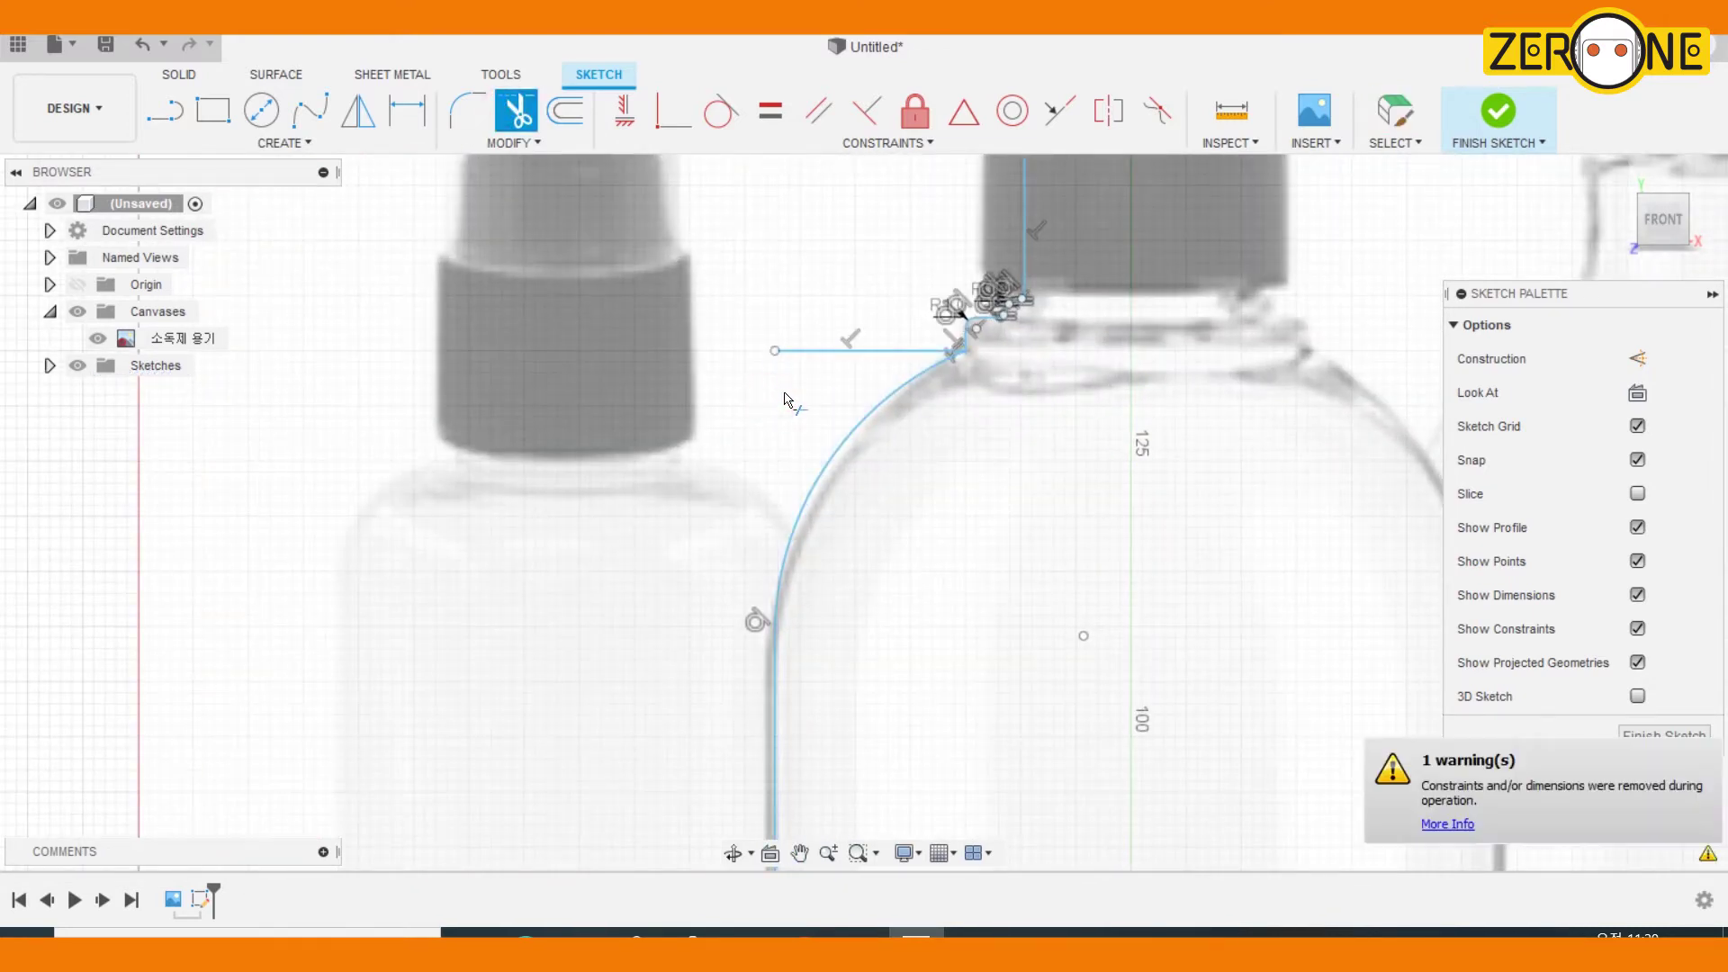
pyautogui.click(824, 354)
# Dimension the horizontal distance between the bottle's vertical side and the origin as 34 mm
pyautogui.scroll(-5, 823, 356)
pyautogui.moveTo(774, 810); pyautogui.dragTo(772, 485, button='middle')
pyautogui.press('d')
pyautogui.scroll(3, 738, 541)
pyautogui.click(689, 540)
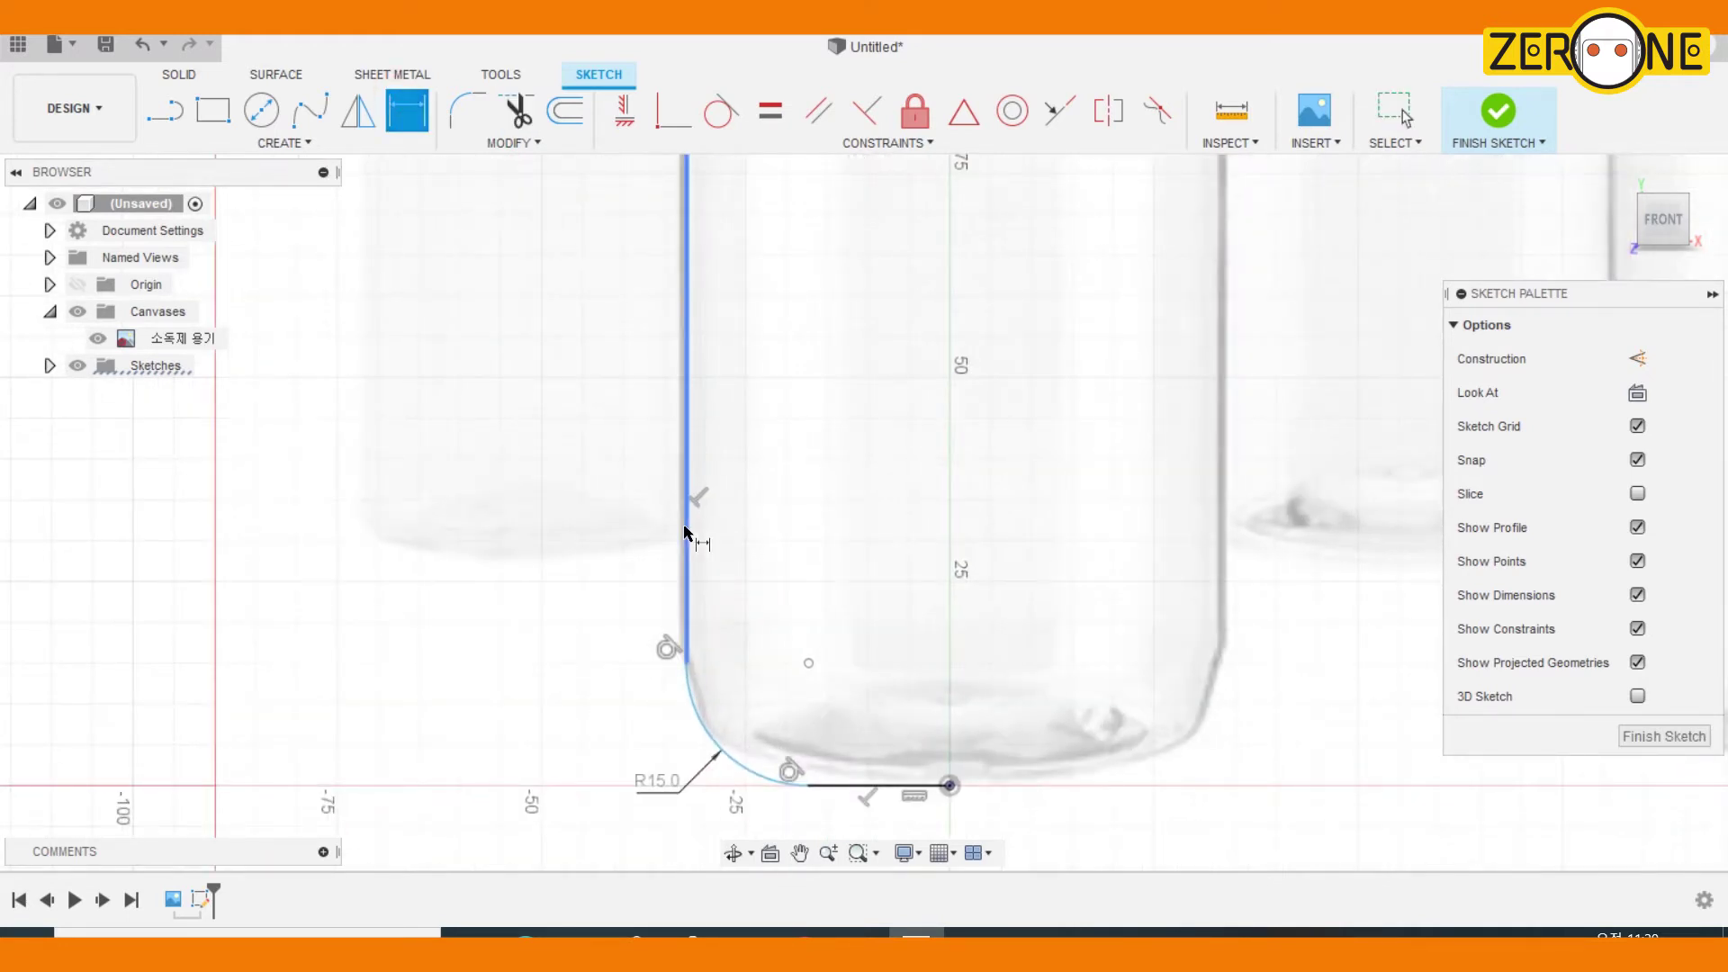
pyautogui.click(950, 789)
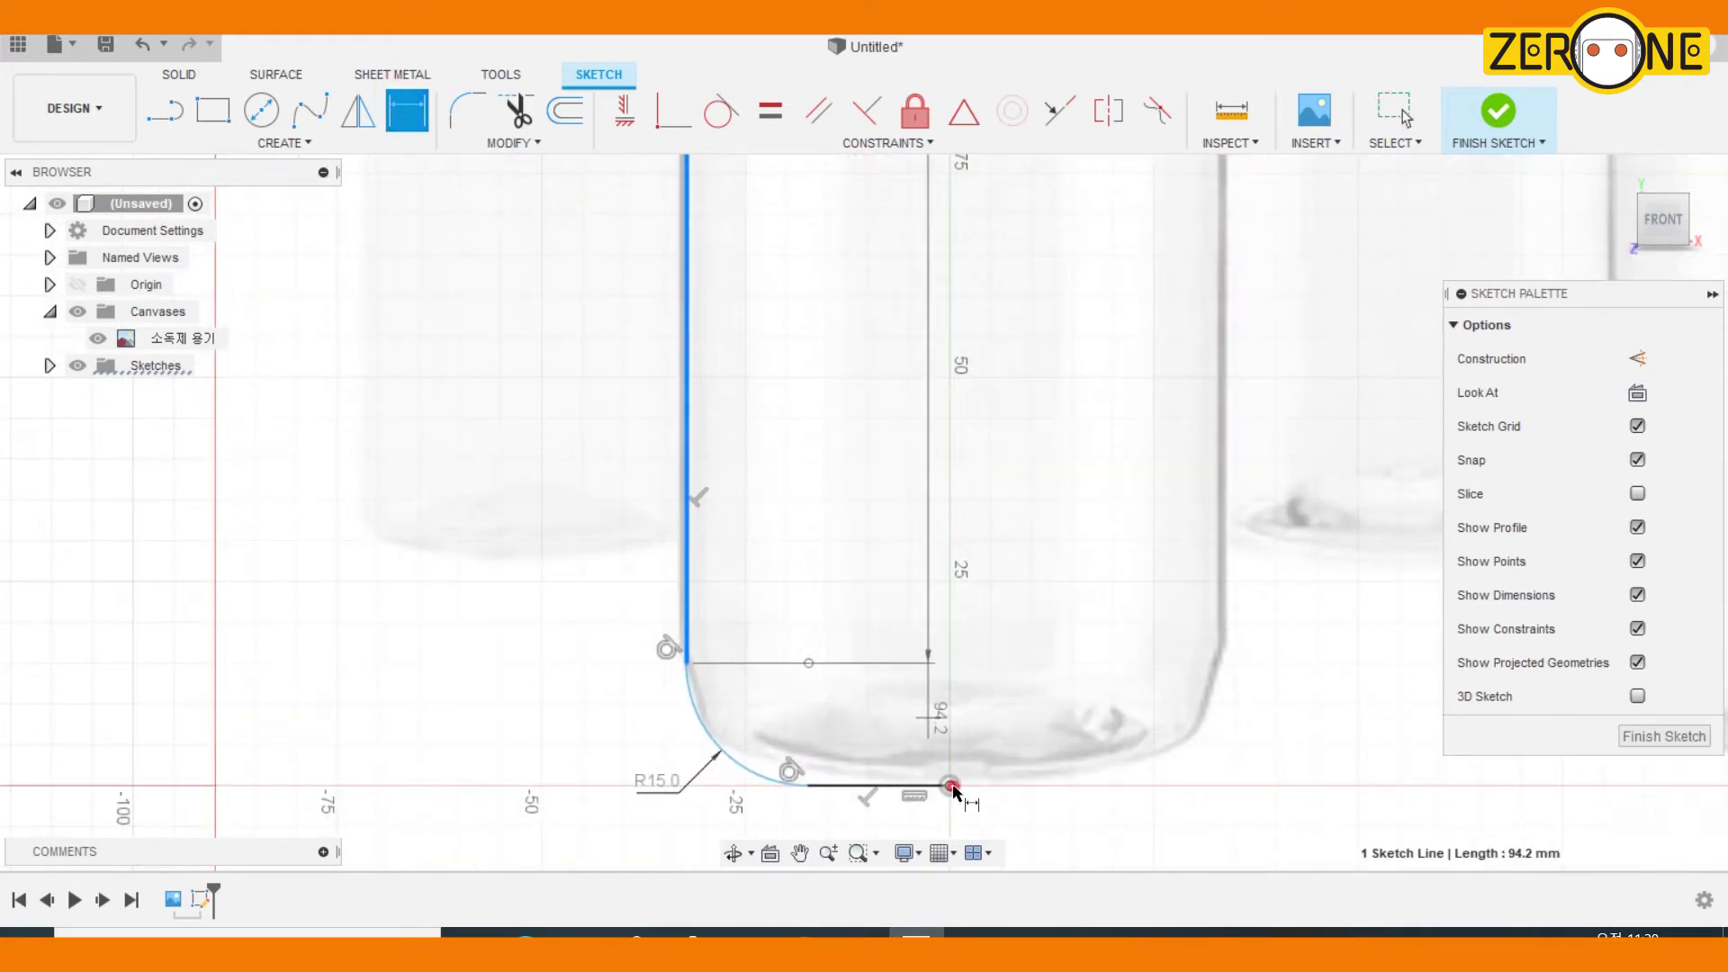
pyautogui.moveTo(887, 796); pyautogui.dragTo(874, 585, button='middle')
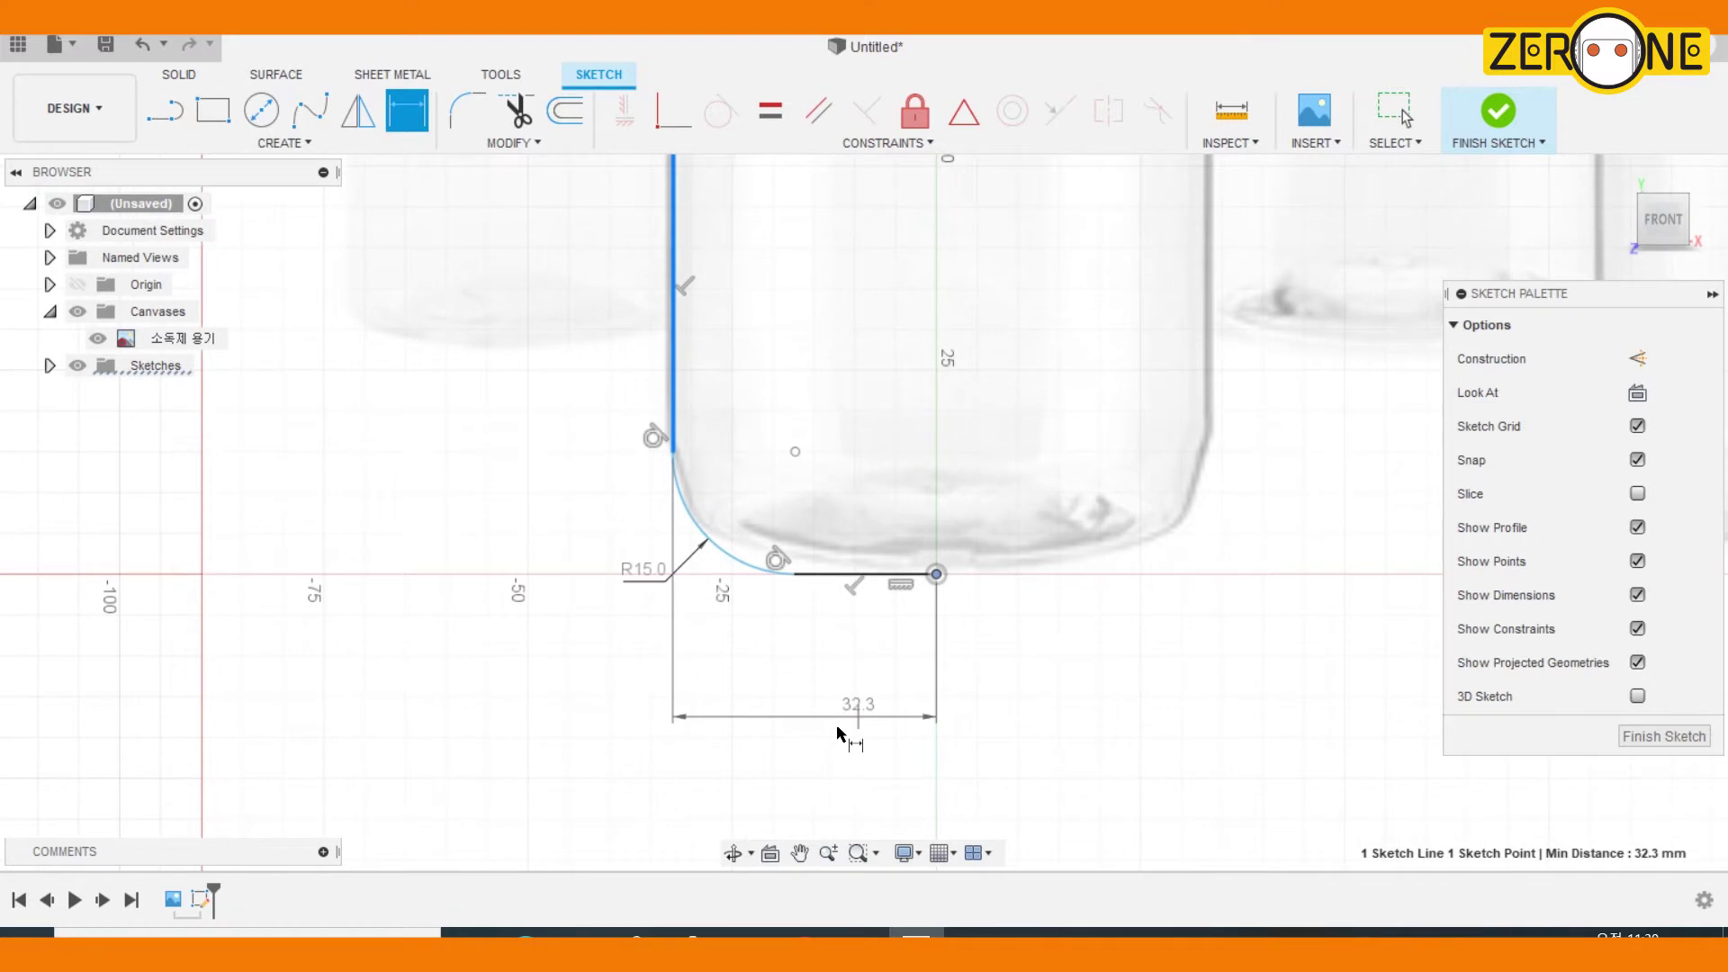
pyautogui.click(830, 747)
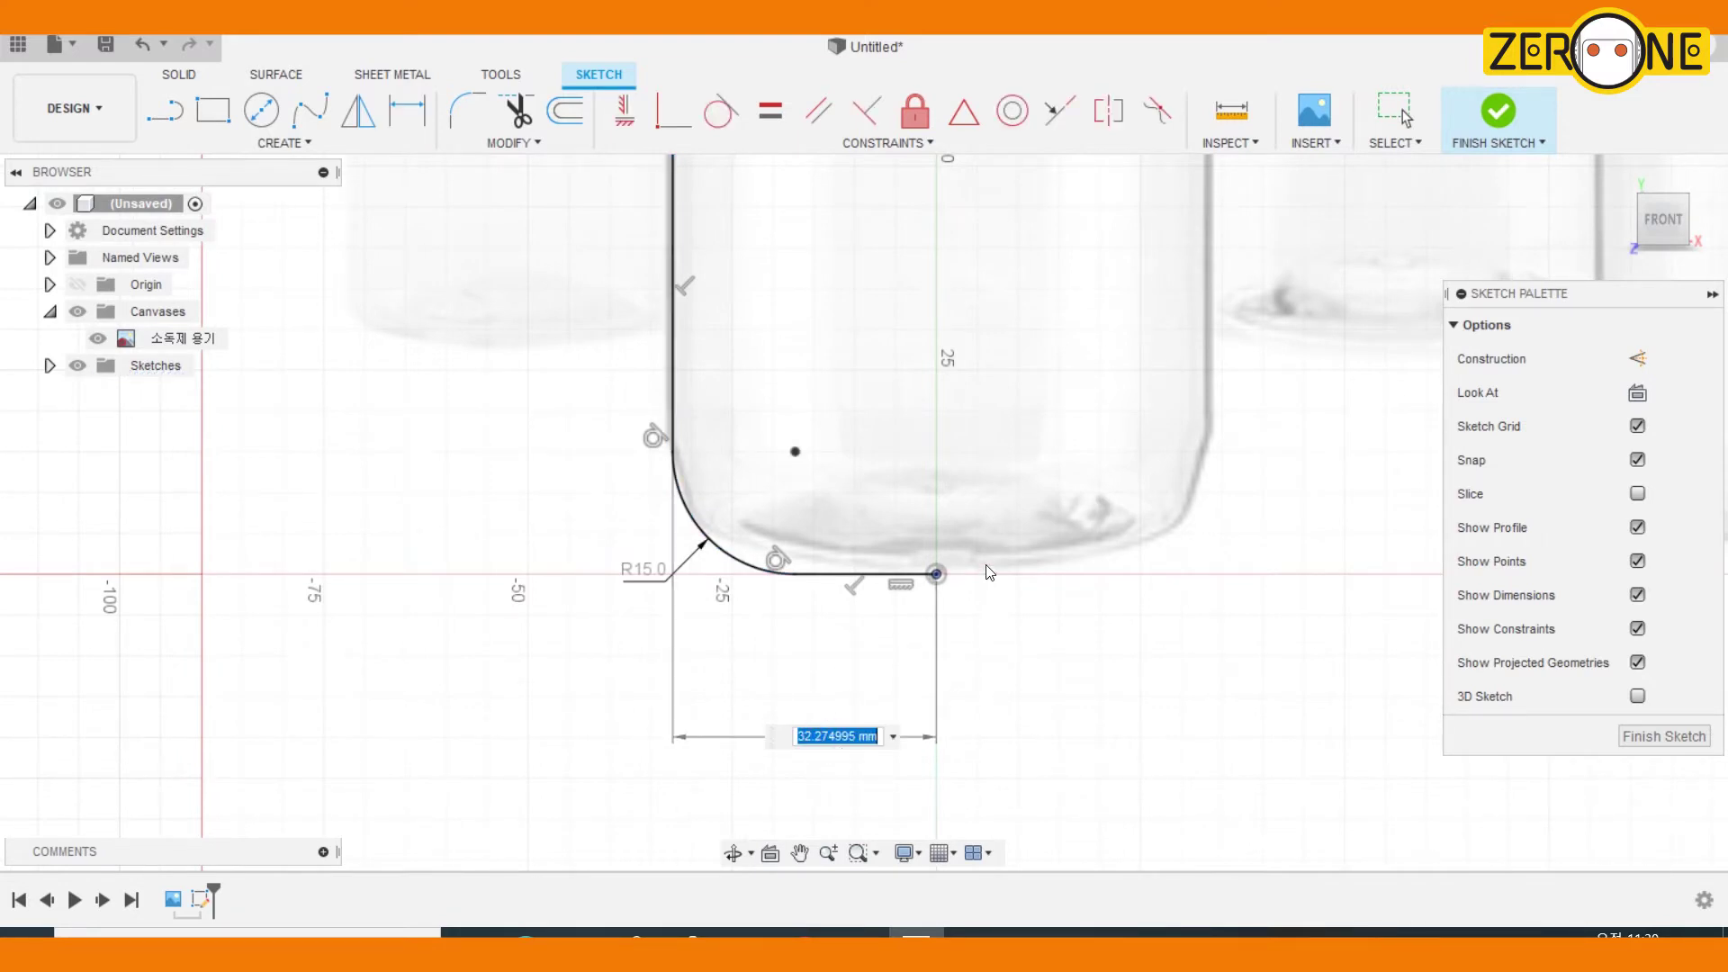
pyautogui.write('34')
pyautogui.press('Return')
# Dimension the shoulder arc with a radius of 25 mm
pyautogui.scroll(-4, 876, 413)
pyautogui.scroll(5, 882, 396)
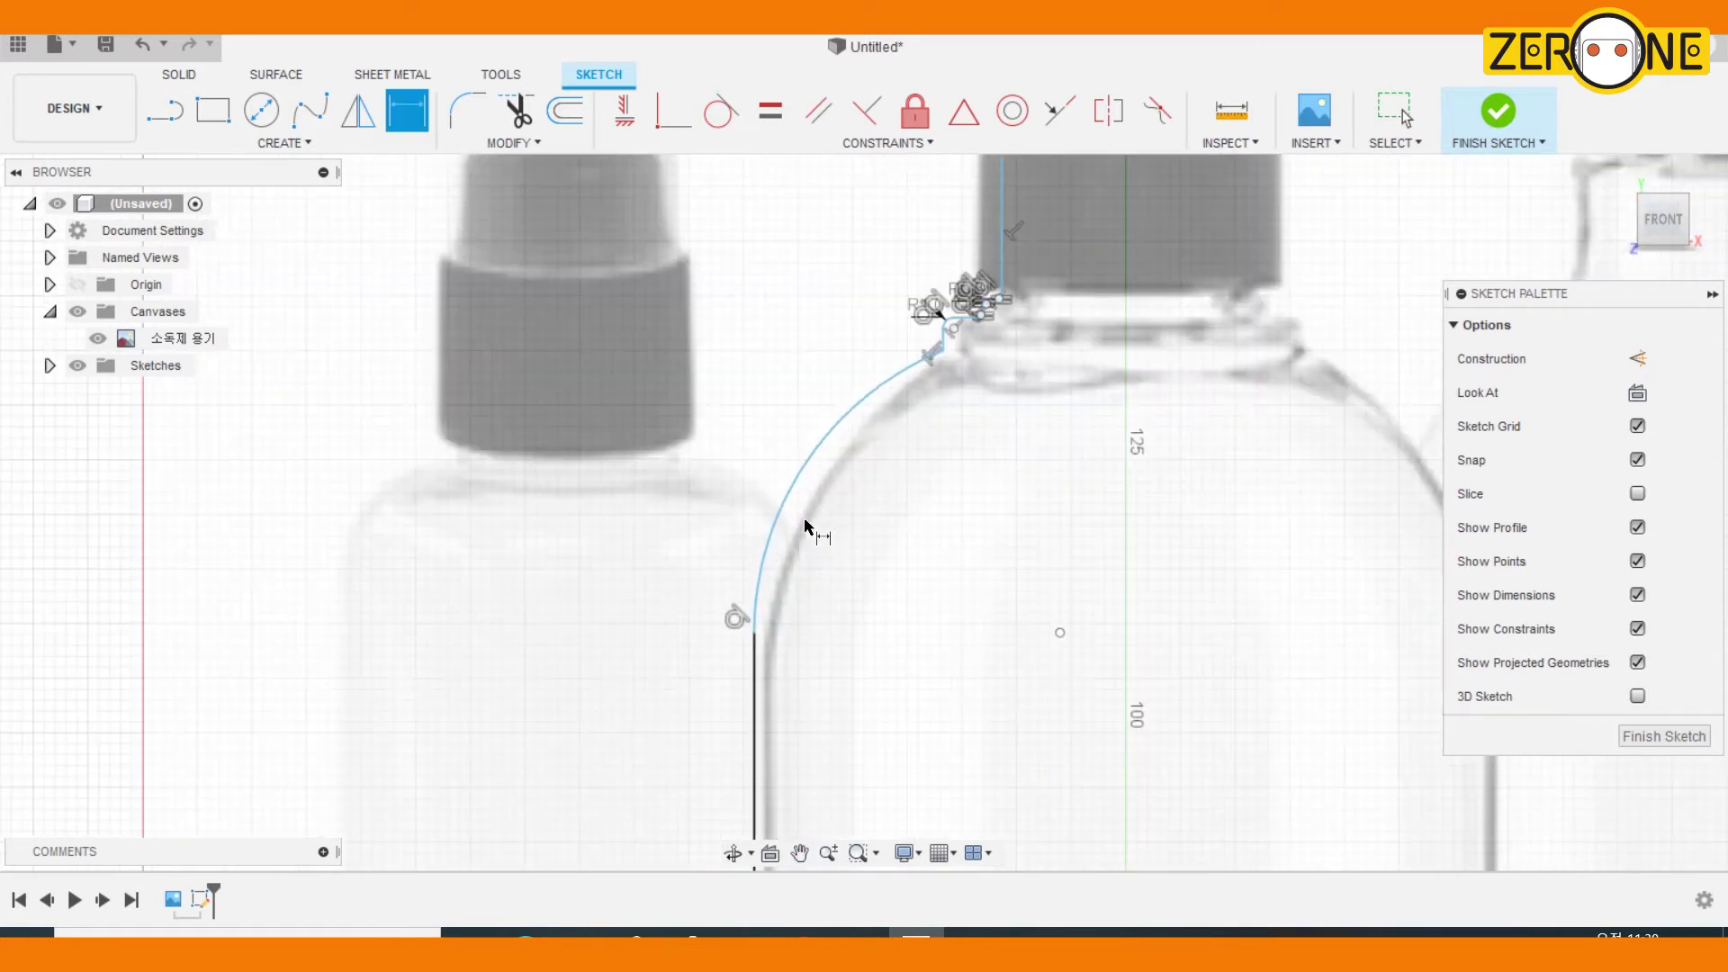
pyautogui.click(806, 526)
pyautogui.click(879, 488)
pyautogui.write('25')
pyautogui.press('Return')
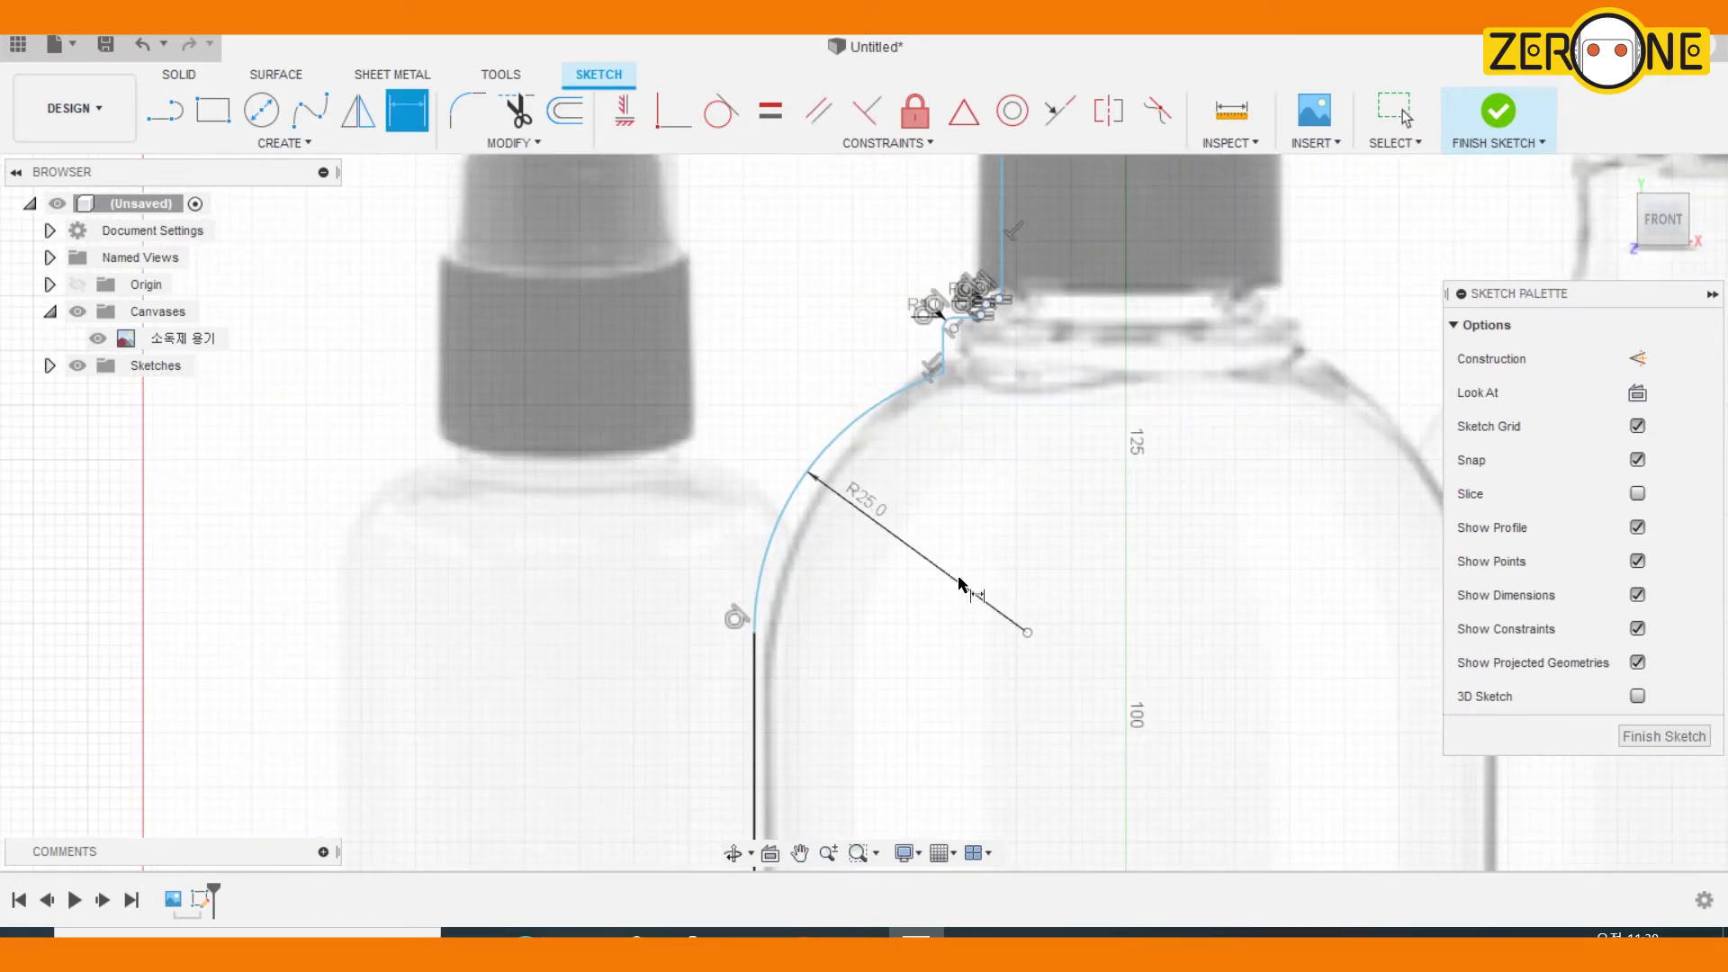
# Set the shoulder arc's radius dimension to 27 mm
pyautogui.doubleClick(864, 511)
pyautogui.write('27')
pyautogui.press('Return')
pyautogui.press('d')
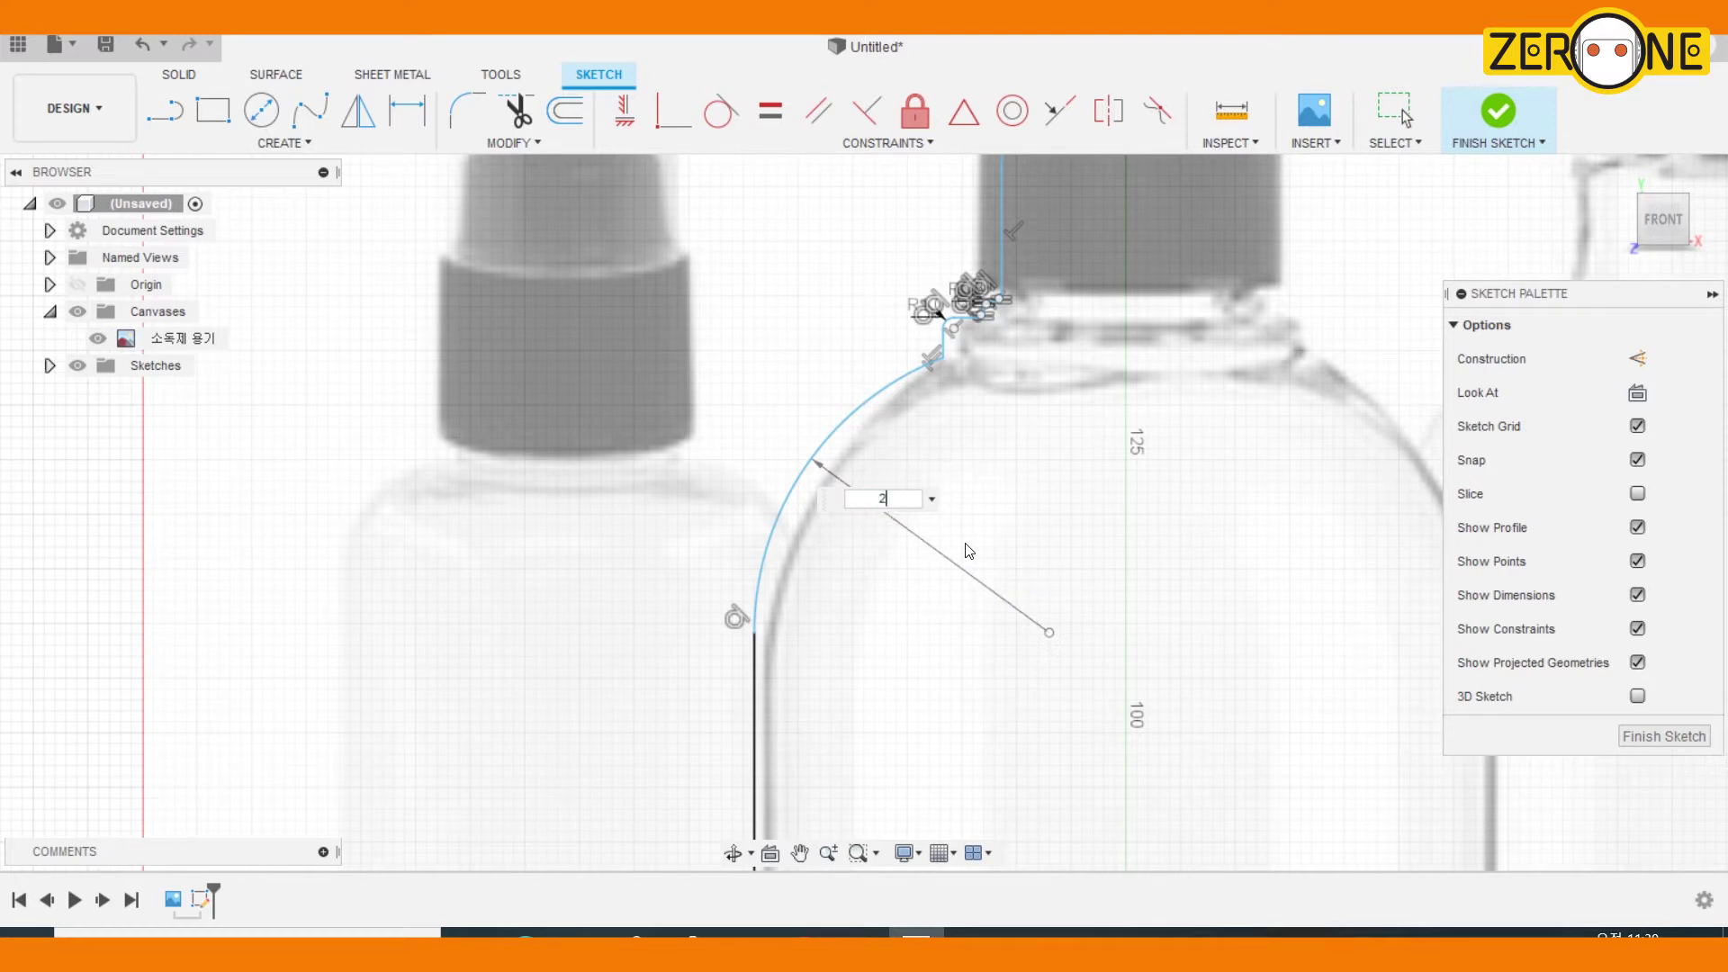
pyautogui.hotkey('ctrl', 'z')
pyautogui.doubleClick(868, 504)
pyautogui.write('27')
pyautogui.press('Return')
# Dimension the height from the shoulder arc's lower endpoint to the lower neck step's horizontal edge as 28 mm
pyautogui.scroll(-2, 1008, 488)
pyautogui.scroll(3, 896, 559)
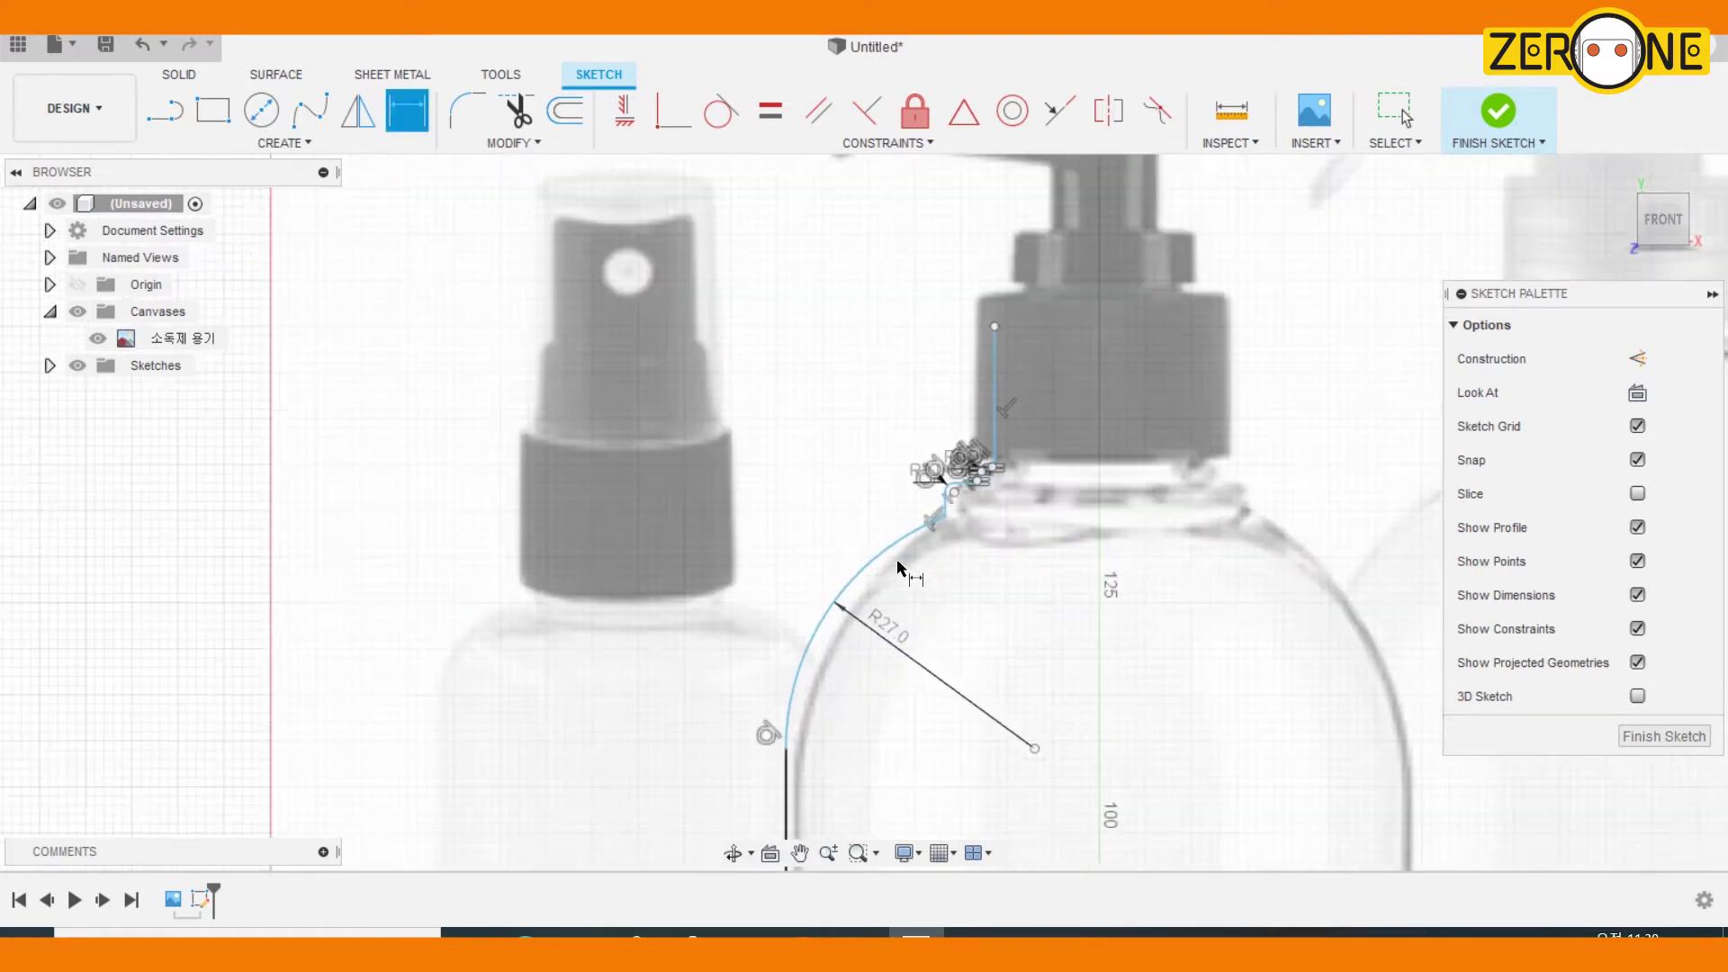
pyautogui.click(995, 445)
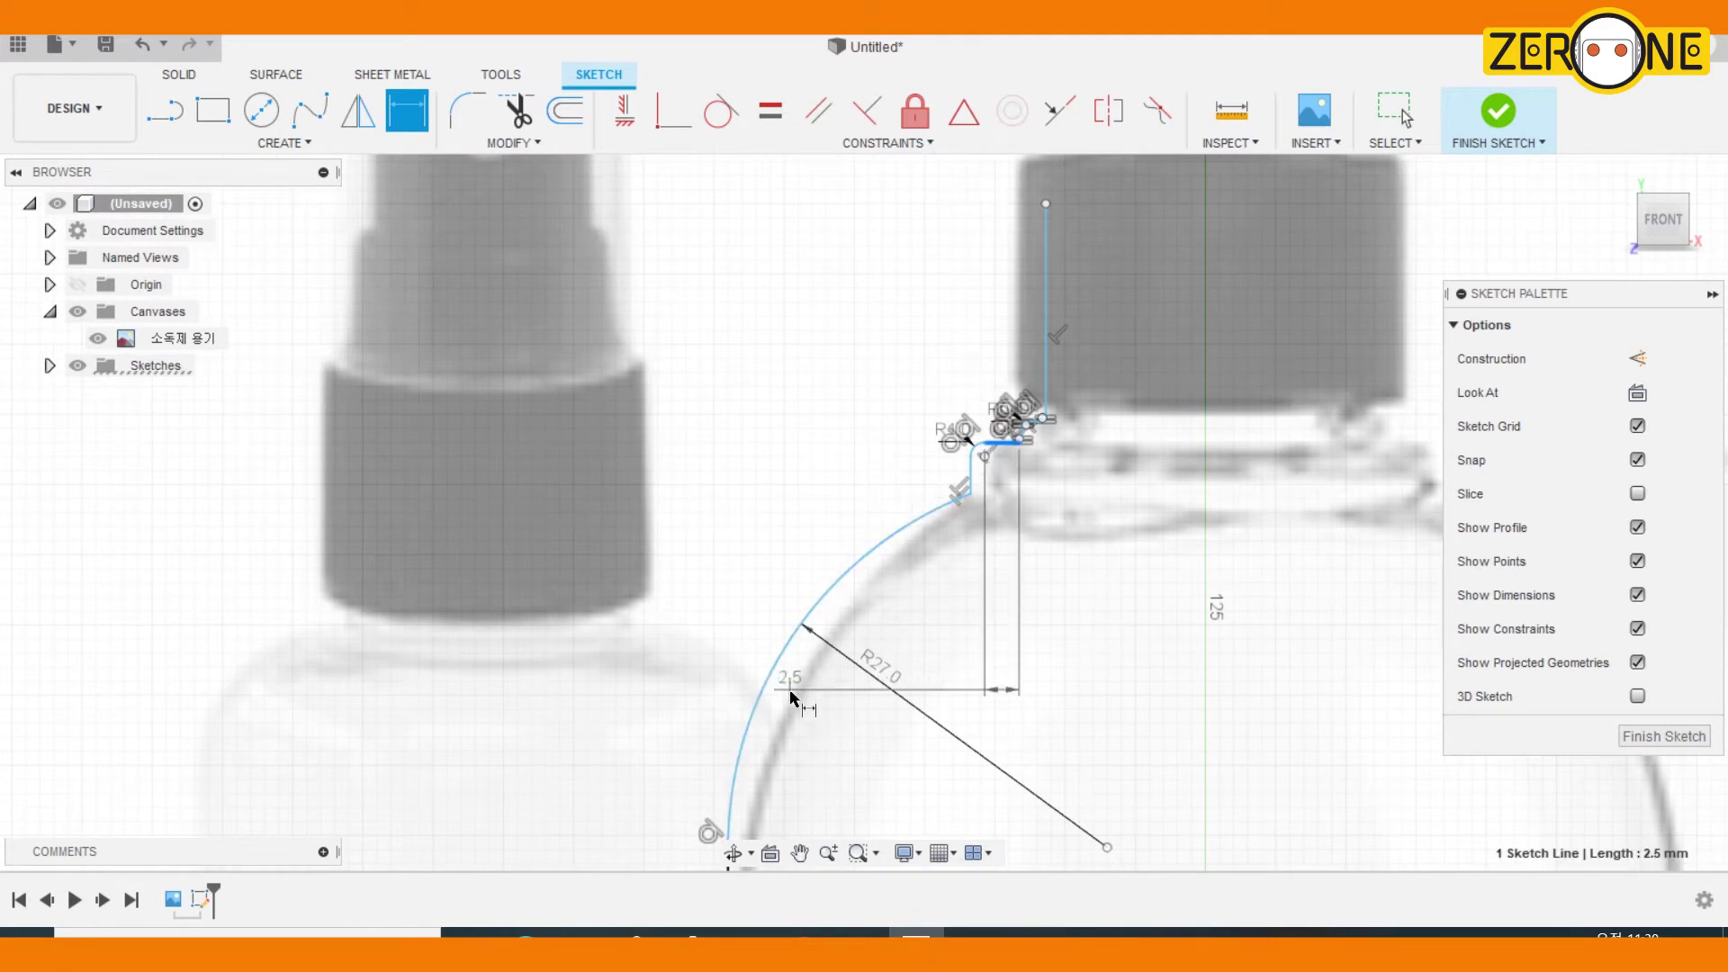
pyautogui.moveTo(790, 686); pyautogui.dragTo(848, 455, button='middle')
pyautogui.click(778, 598)
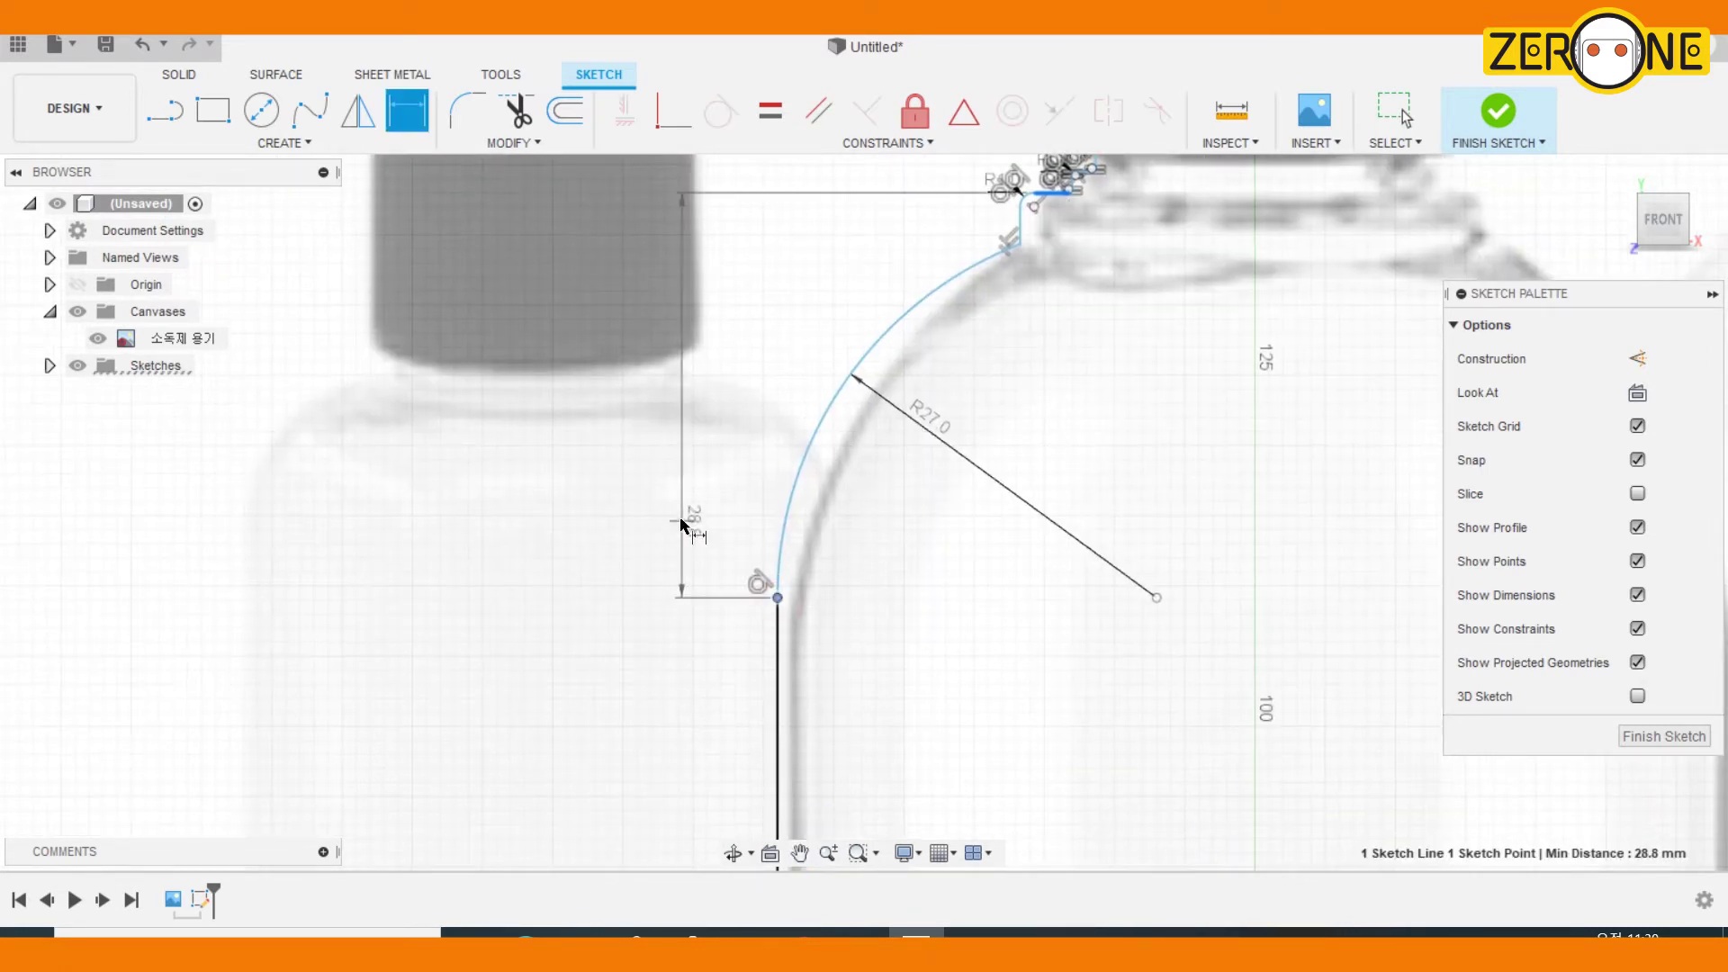
pyautogui.click(679, 486)
pyautogui.write('28')
pyautogui.press('Return')
# Dimension the vertical distance from the lower neck step's horizontal edge to the shoulder arc's upper endpoint as 3 mm
pyautogui.moveTo(1058, 304); pyautogui.dragTo(1085, 385, button='middle')
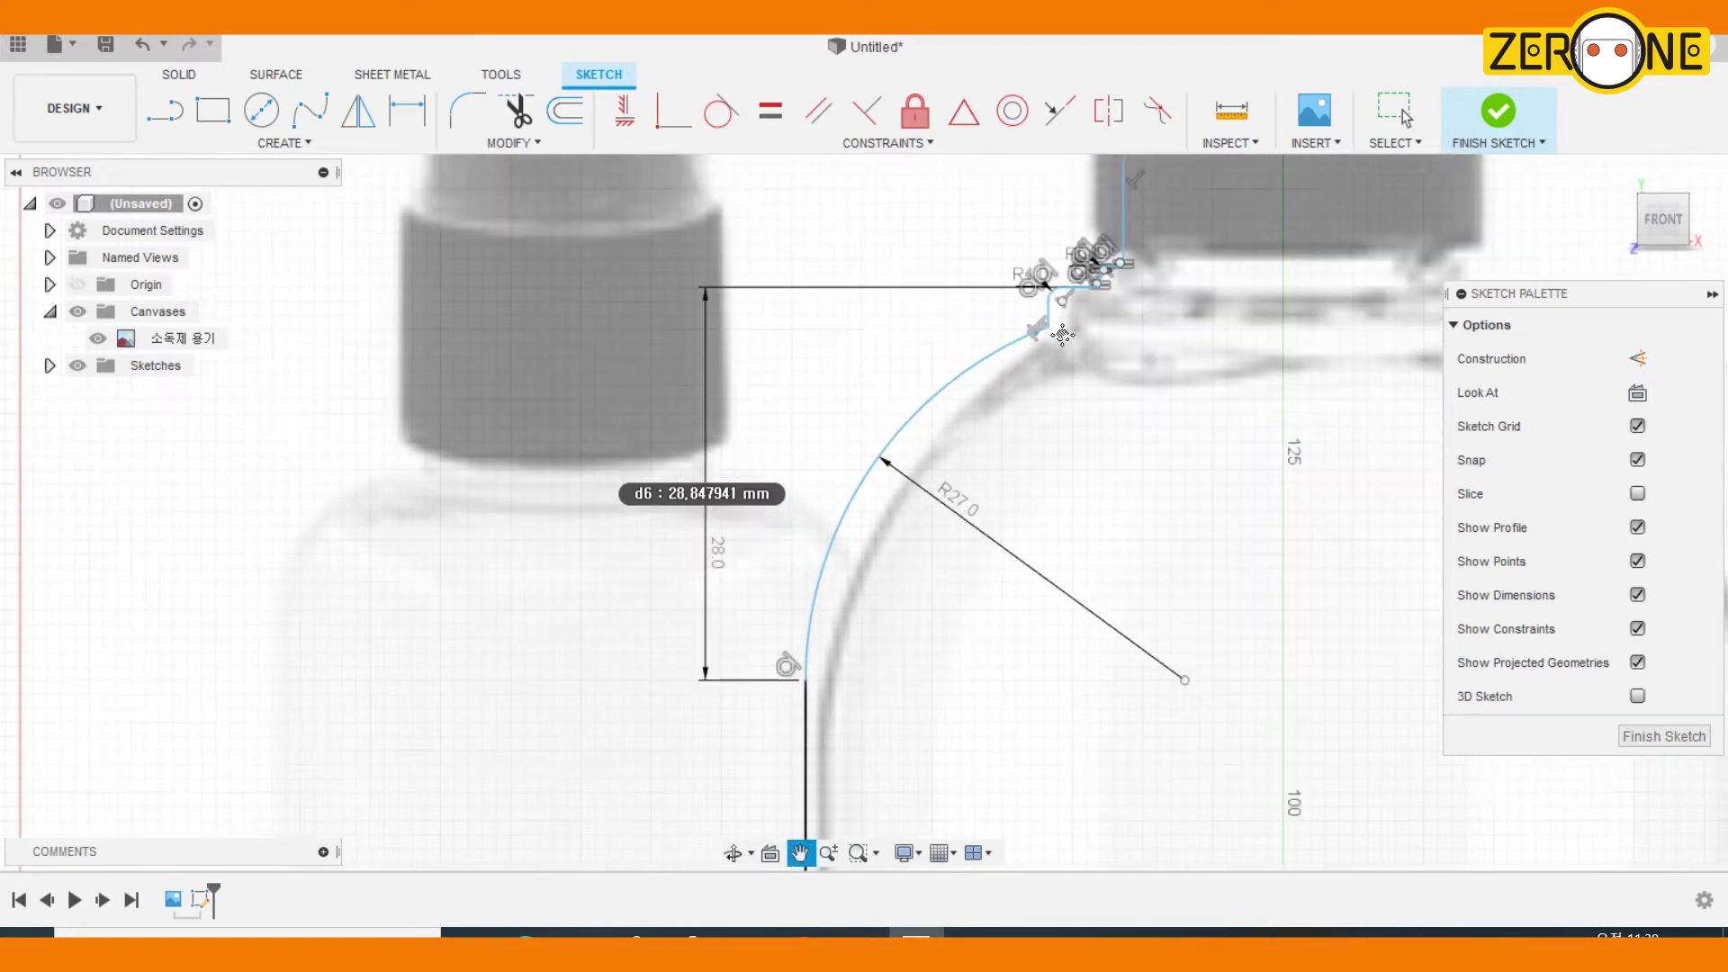
pyautogui.scroll(3, 1087, 450)
pyautogui.click(1046, 434)
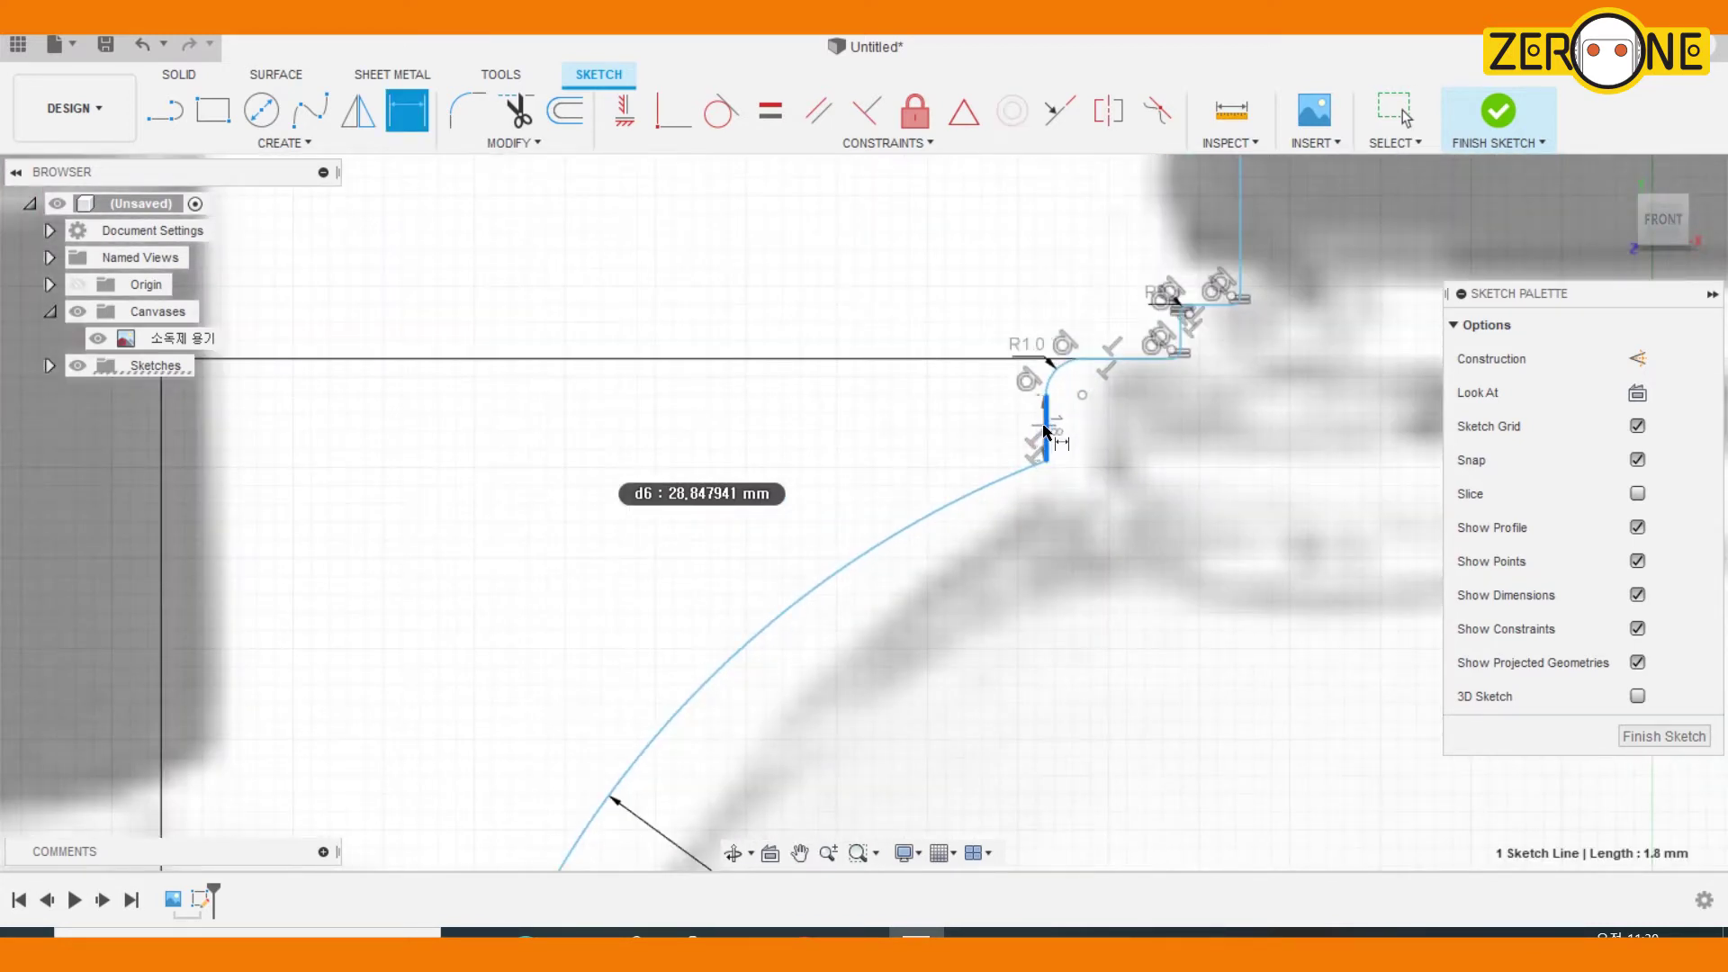
pyautogui.press('Escape')
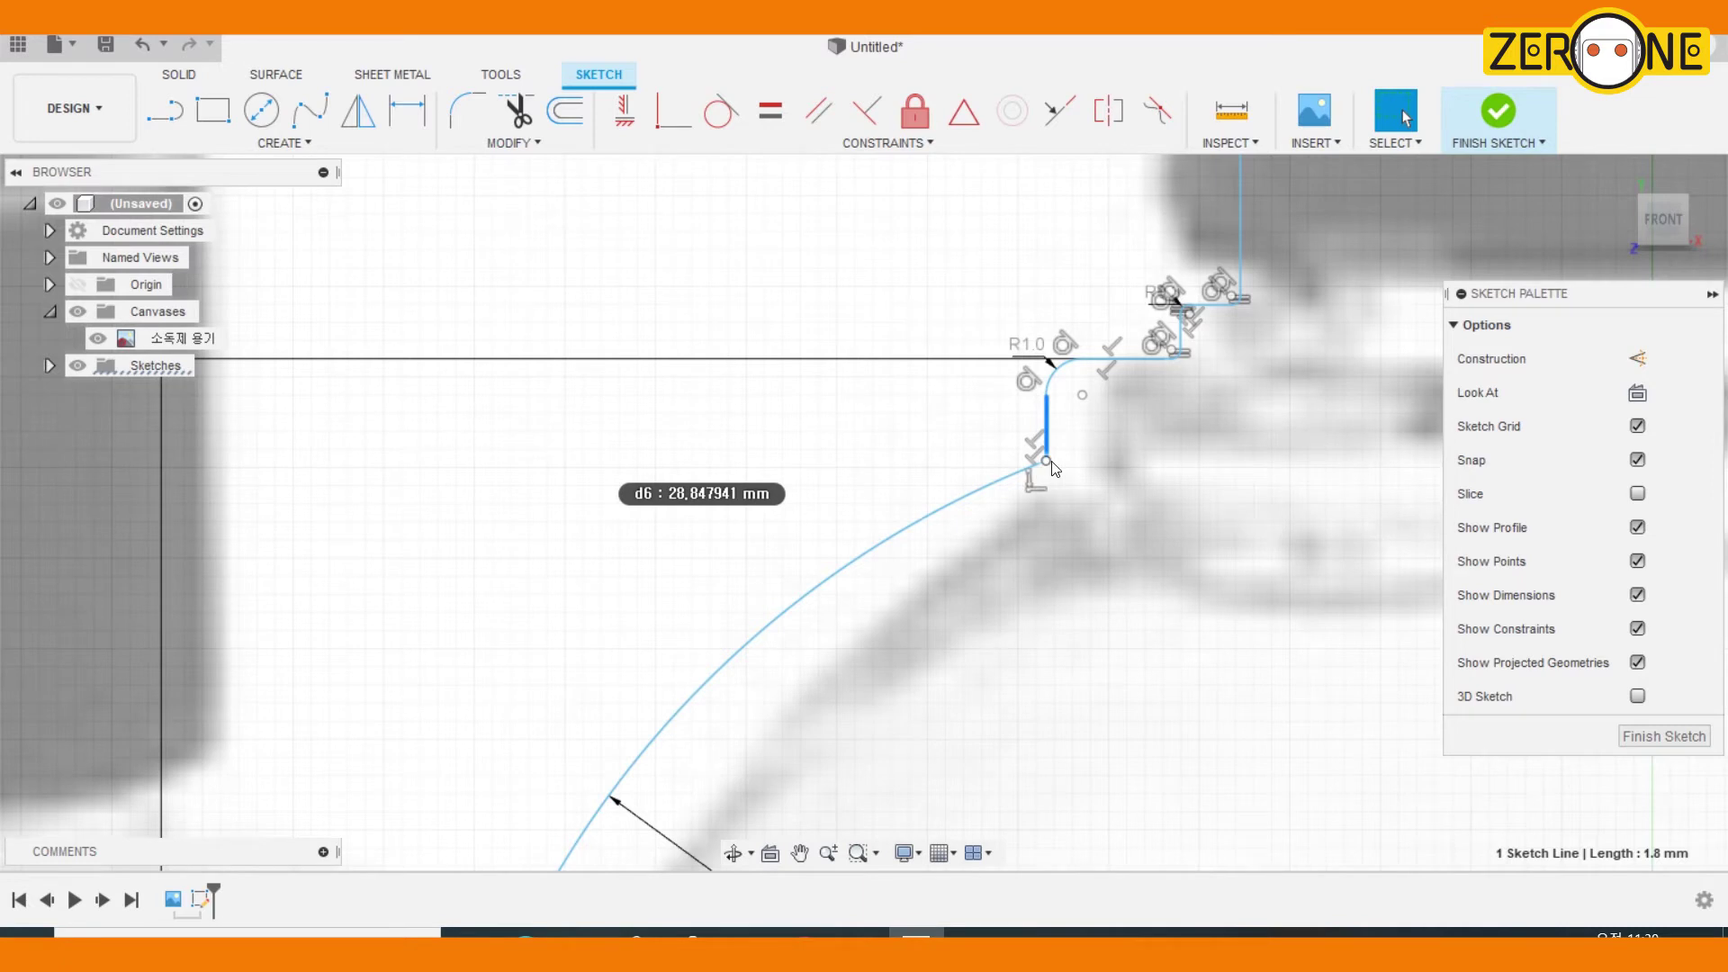
pyautogui.press('d')
pyautogui.click(1123, 358)
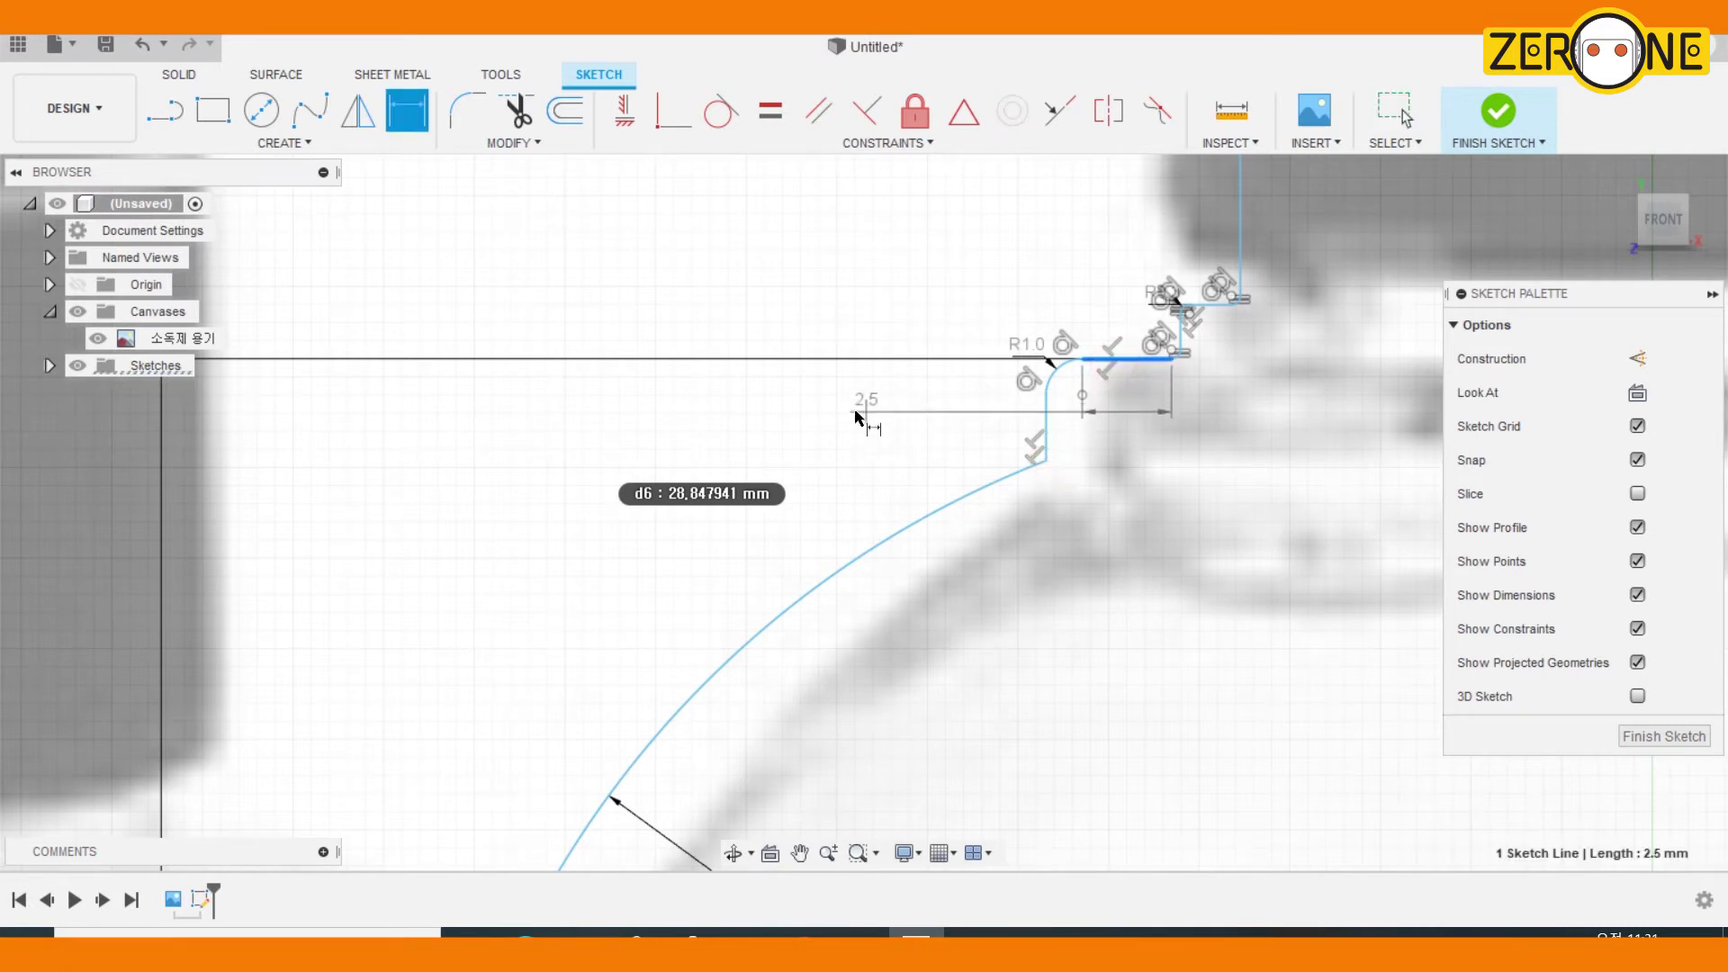
pyautogui.click(1046, 460)
pyautogui.click(326, 416)
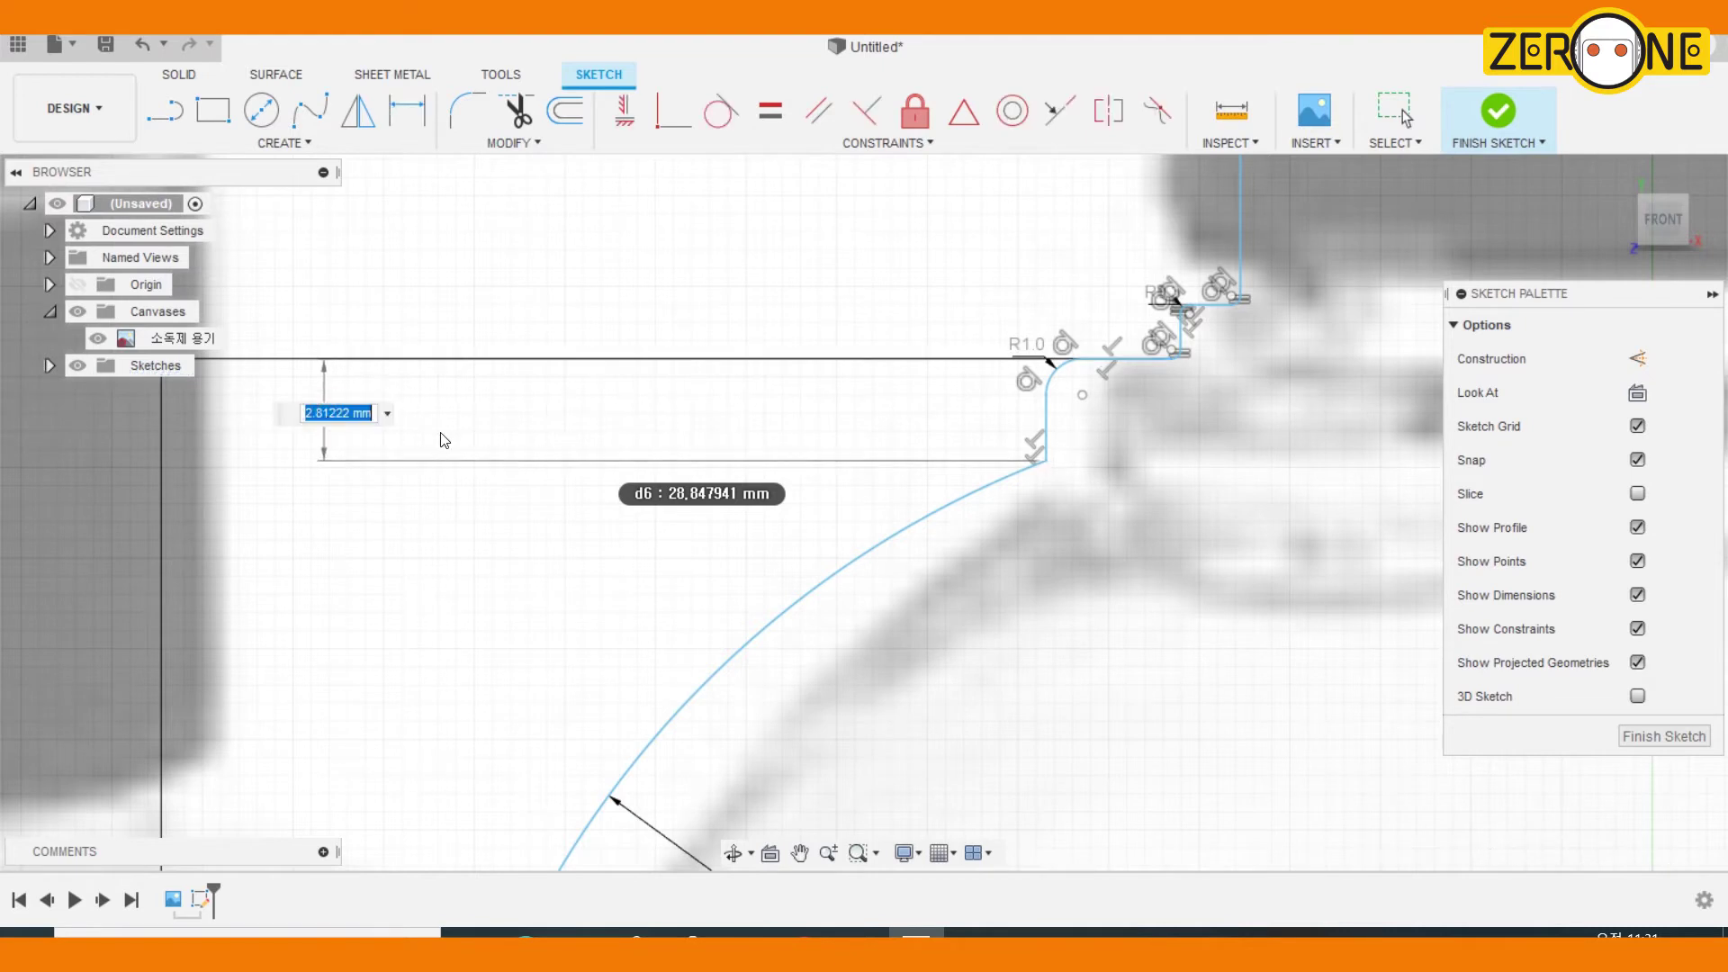
pyautogui.write('3')
pyautogui.press('Return')
# Dimension the vertical distance between the upper and lower neck steps' horizontal edges as 1.5 mm
pyautogui.click(1210, 304)
pyautogui.click(1125, 350)
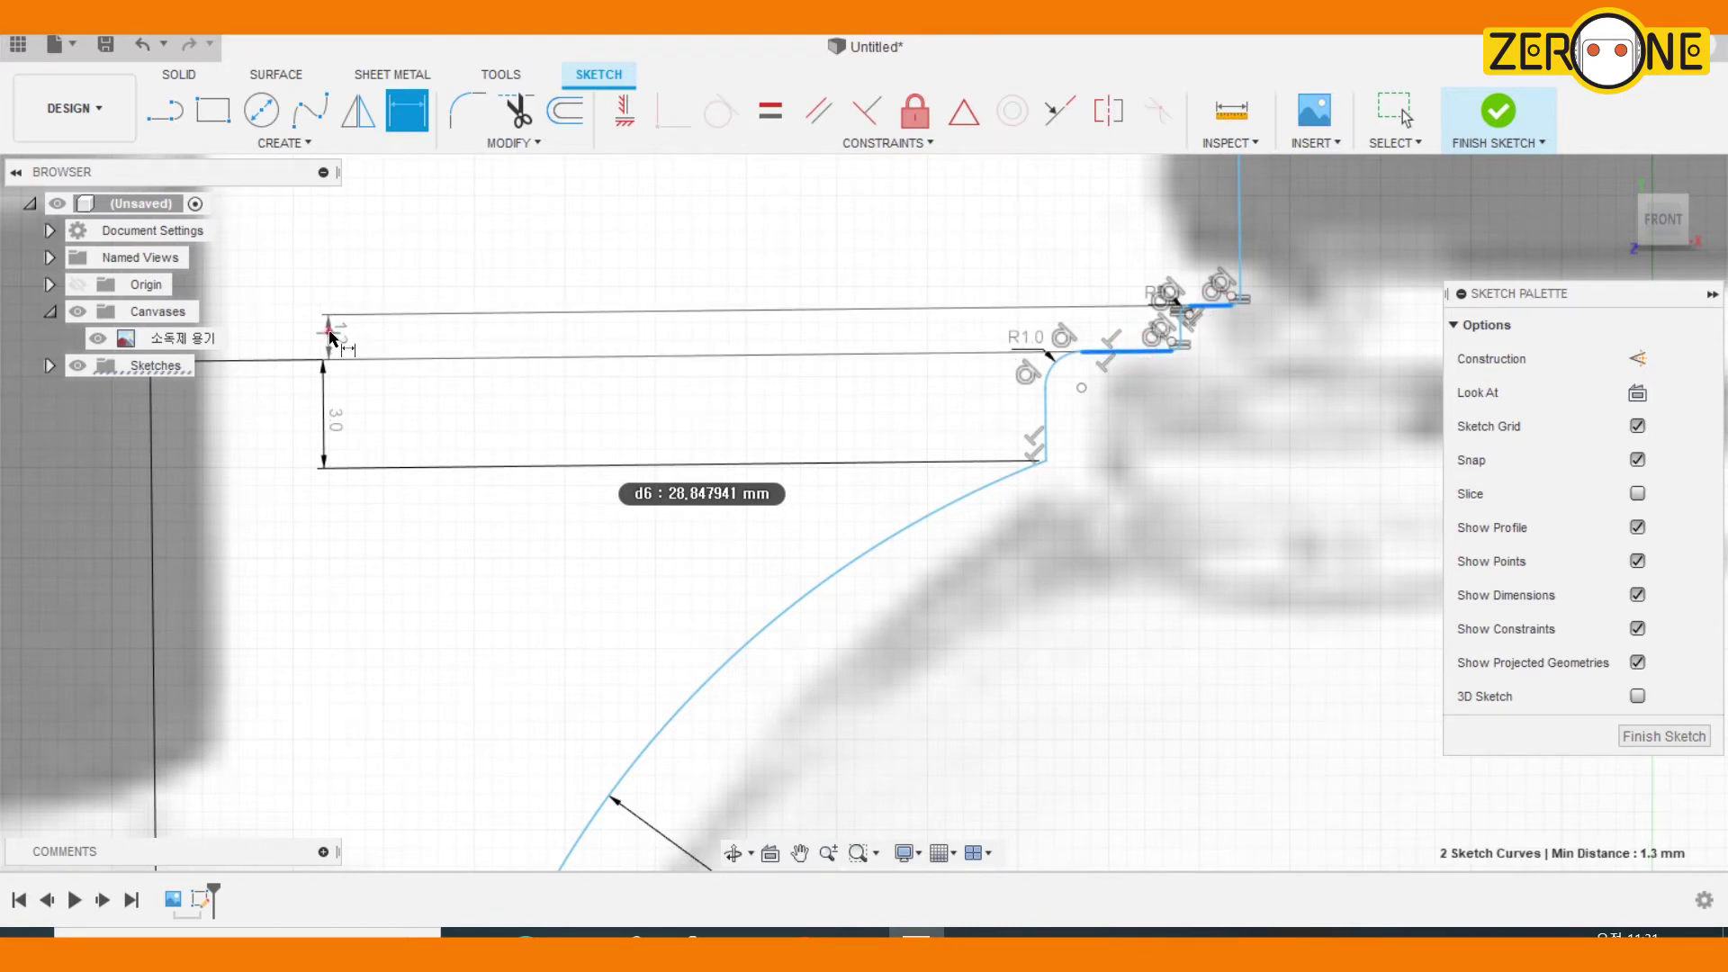
pyautogui.click(329, 338)
pyautogui.write('1.5')
pyautogui.press('Return')
# Dimension the height from the upper neck step's horizontal edge to the top endpoint of the neck line as 15 mm
pyautogui.scroll(-2, 887, 477)
pyautogui.scroll(2, 983, 508)
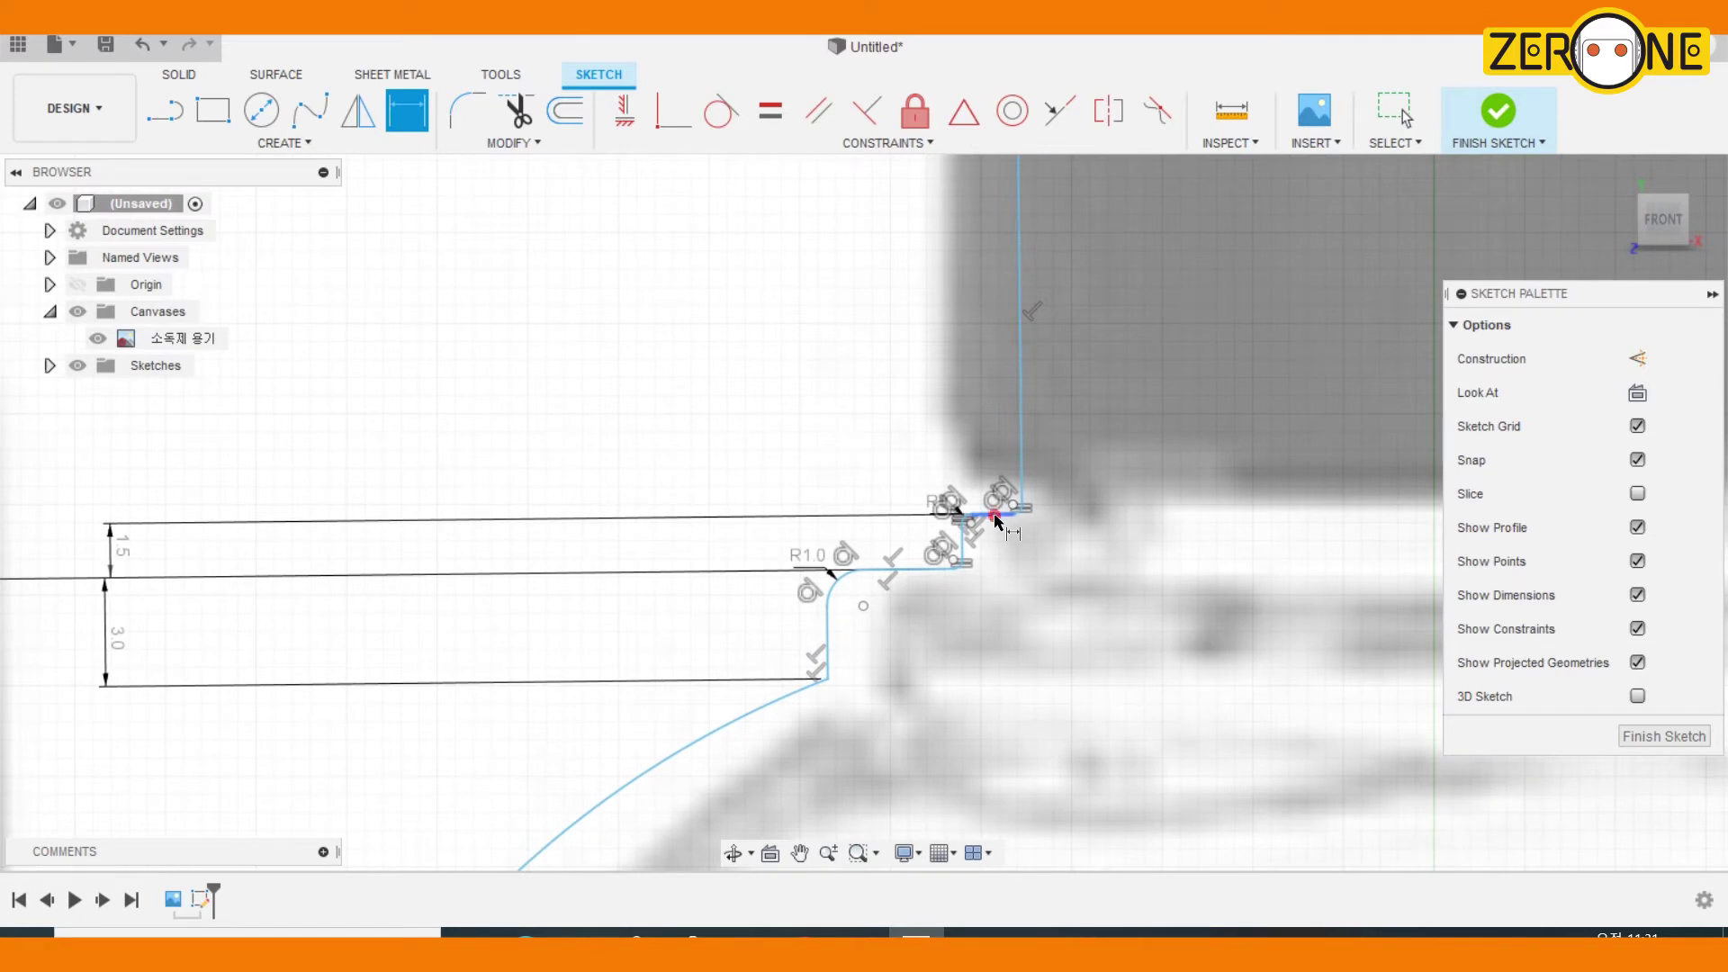
pyautogui.click(995, 517)
pyautogui.scroll(-2, 990, 504)
pyautogui.scroll(2, 1017, 347)
pyautogui.click(1025, 313)
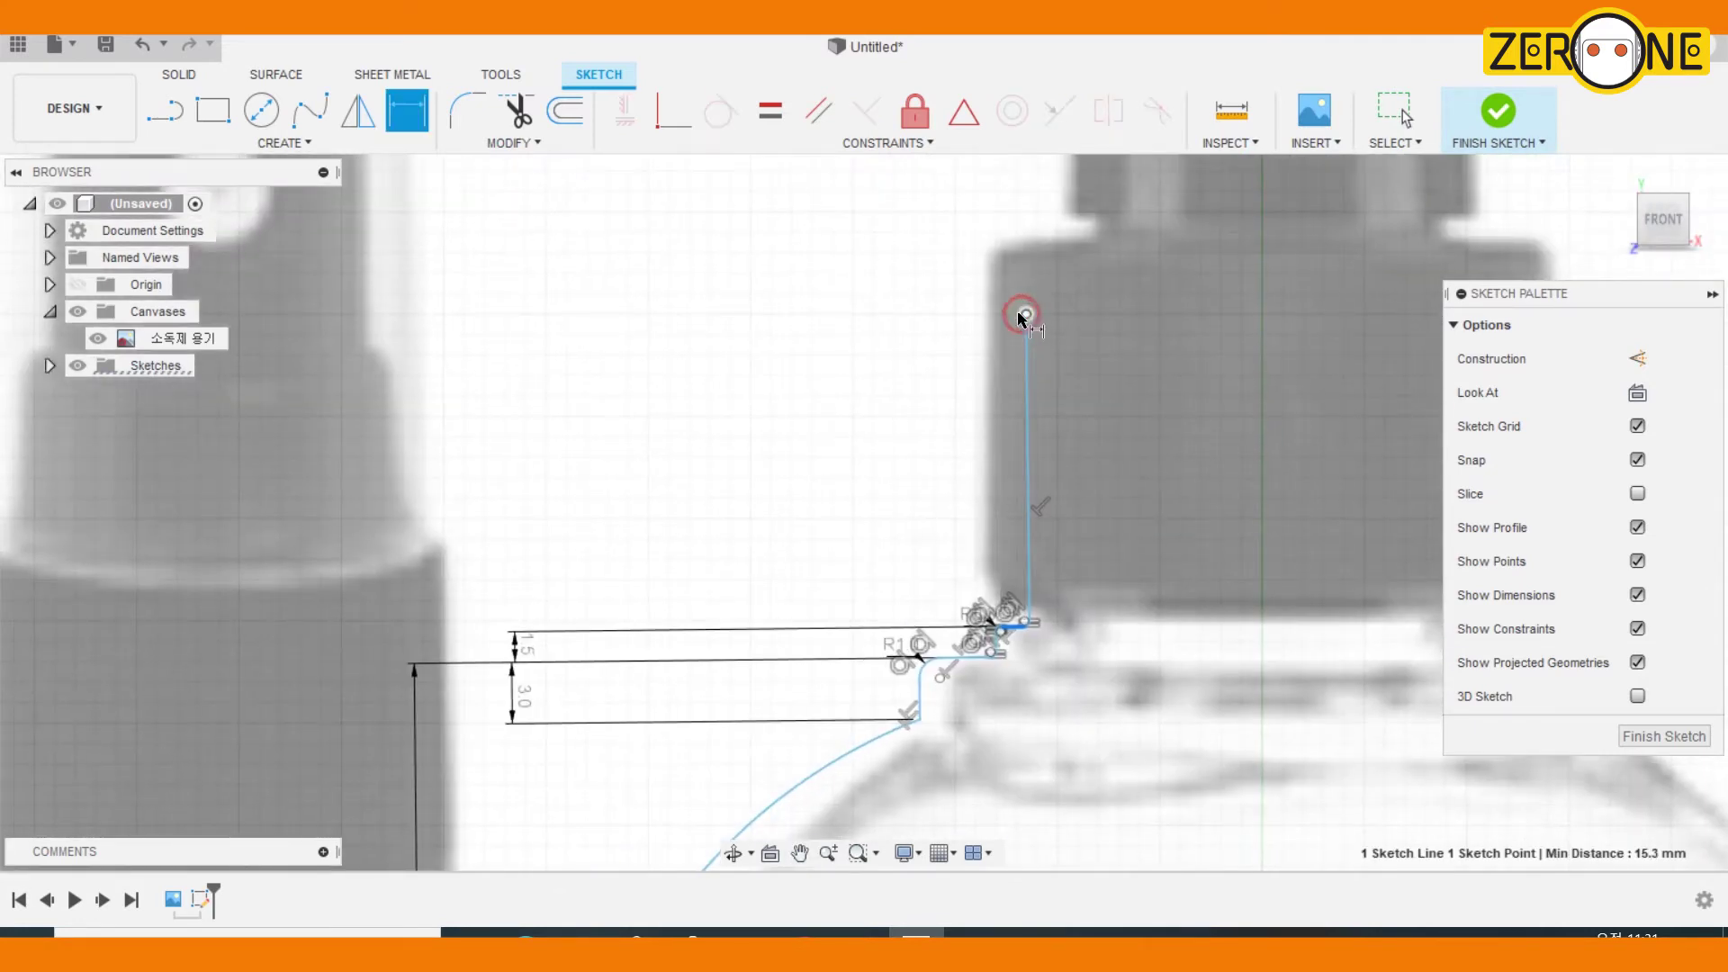
pyautogui.click(528, 424)
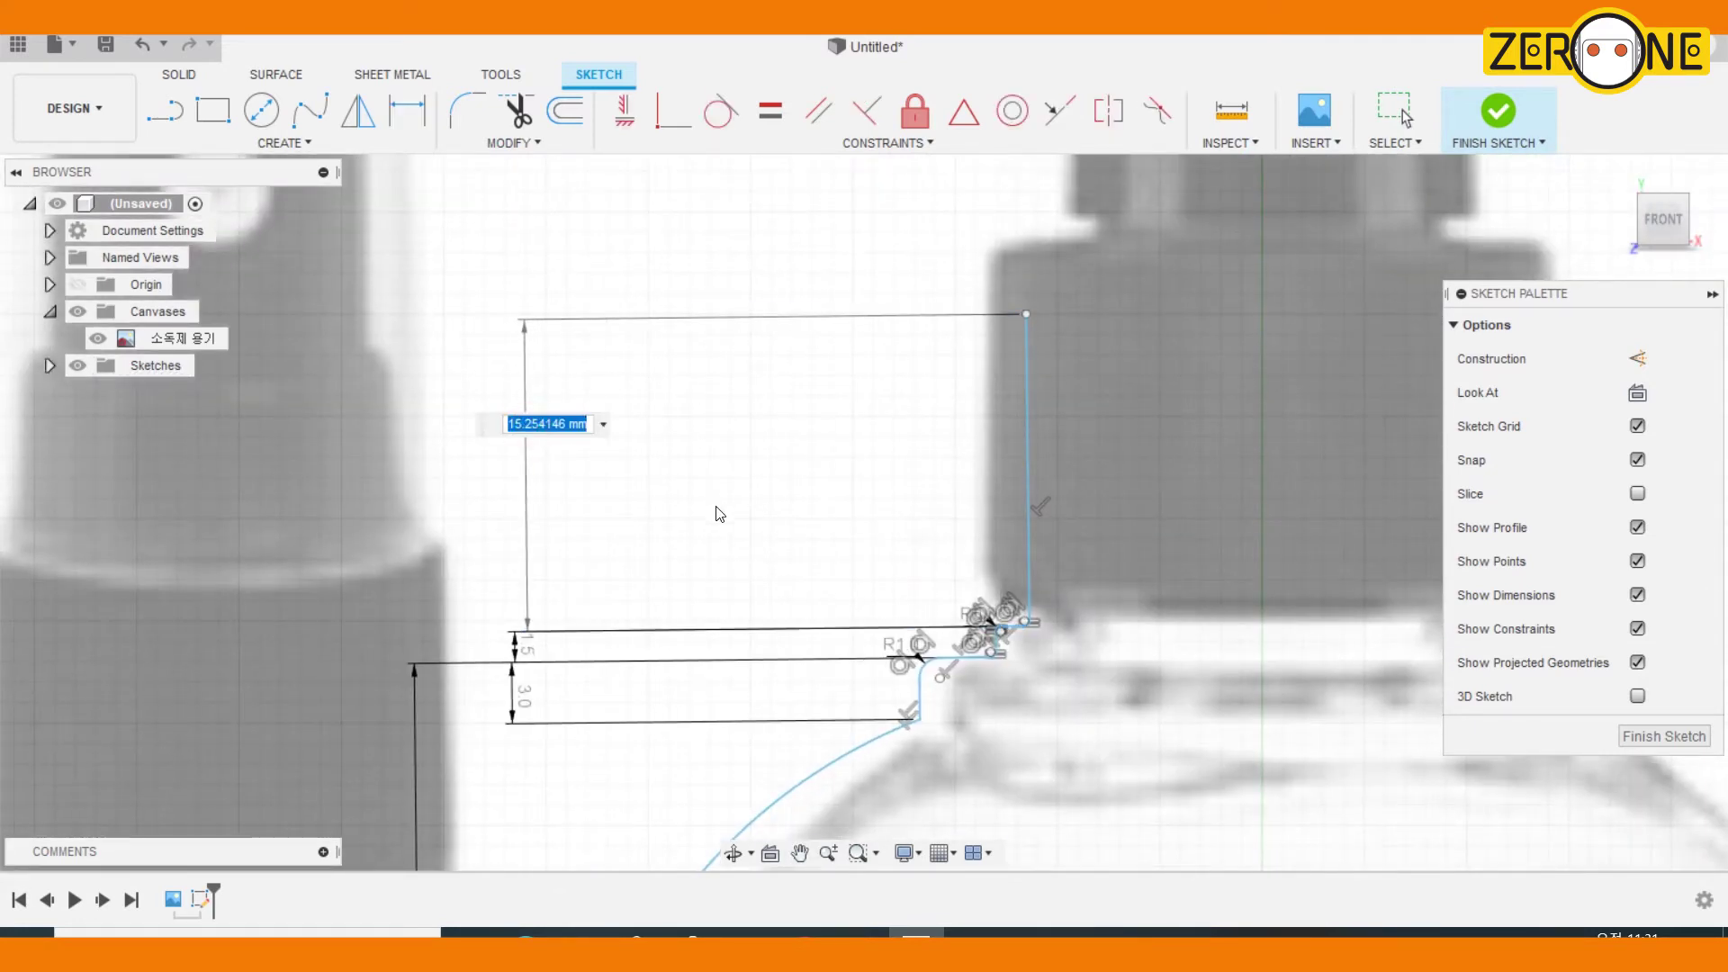
pyautogui.write('15')
pyautogui.press('Return')
# Offset the entire chained bottle profile to the inside with an offset position of -1 mm
pyautogui.scroll(-3, 968, 390)
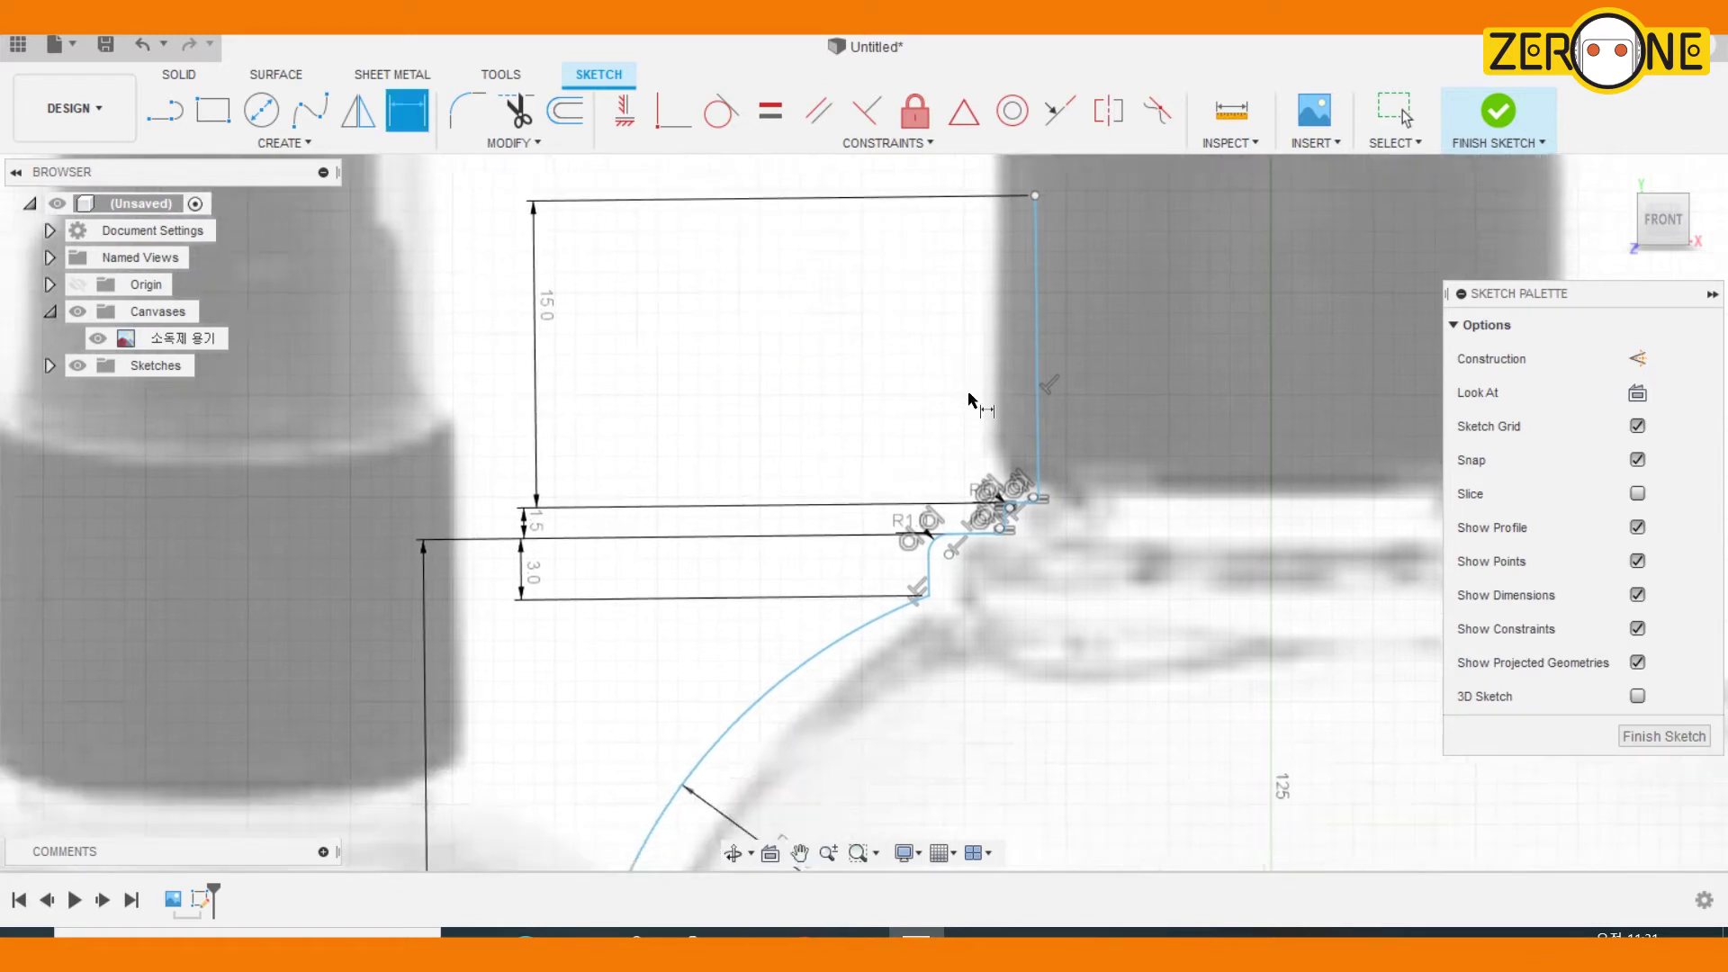
pyautogui.scroll(-5, 1011, 573)
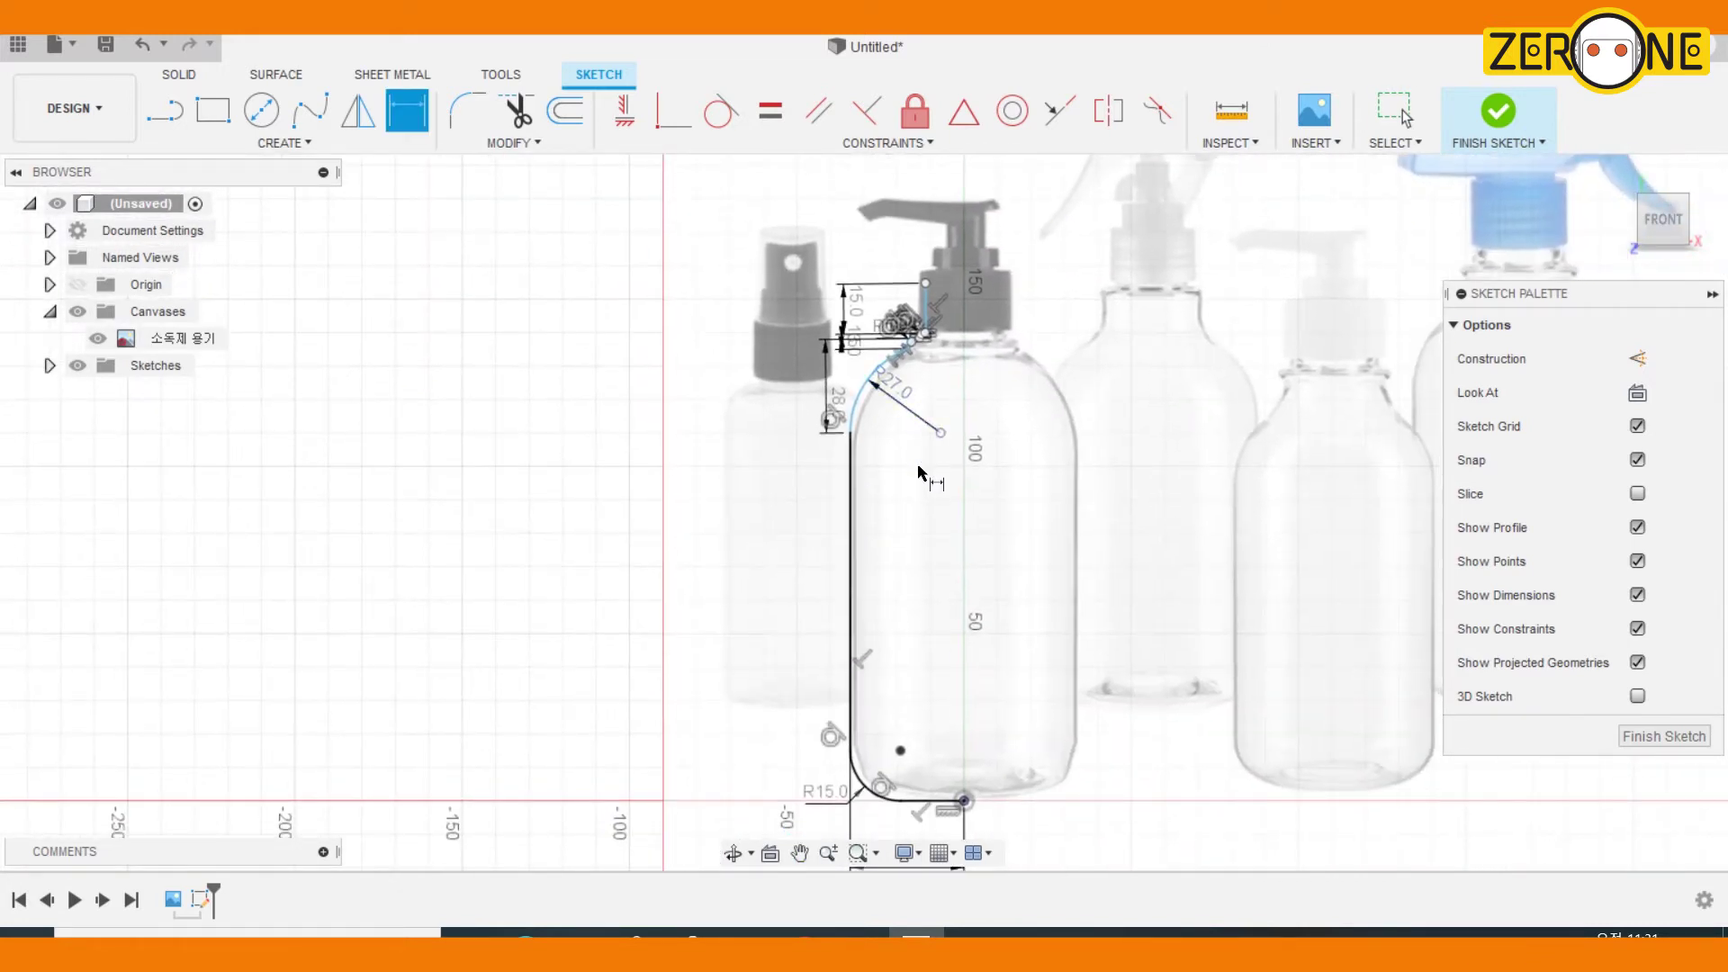
pyautogui.click(569, 112)
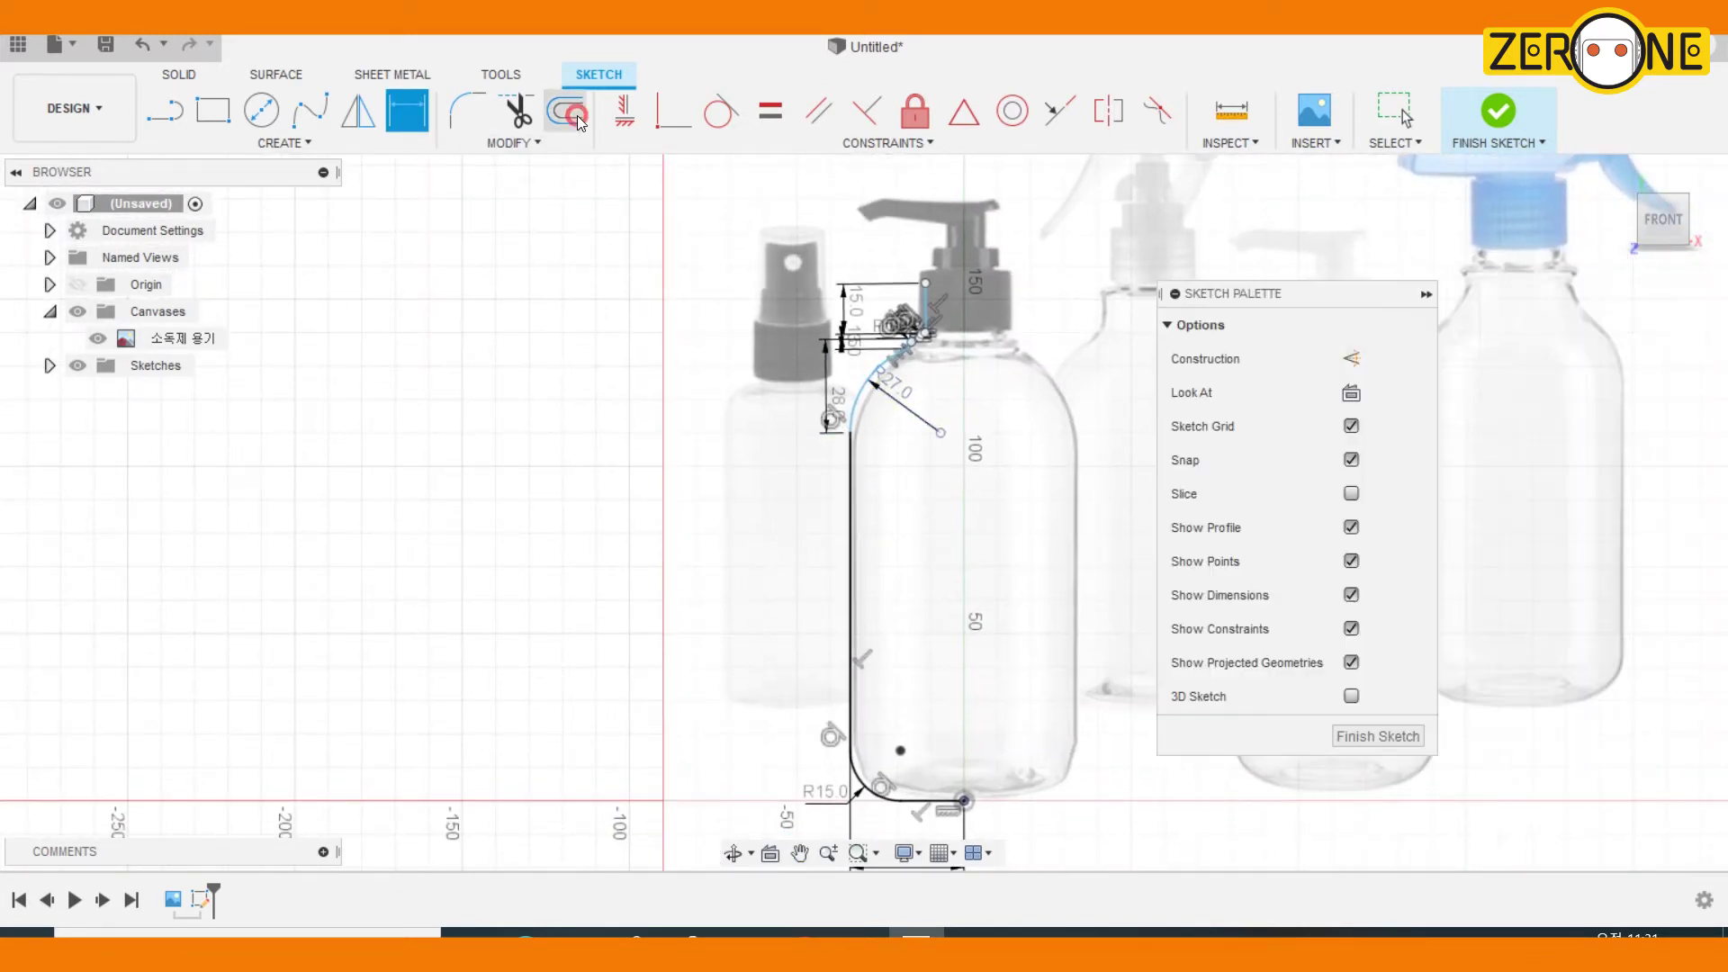
pyautogui.click(858, 402)
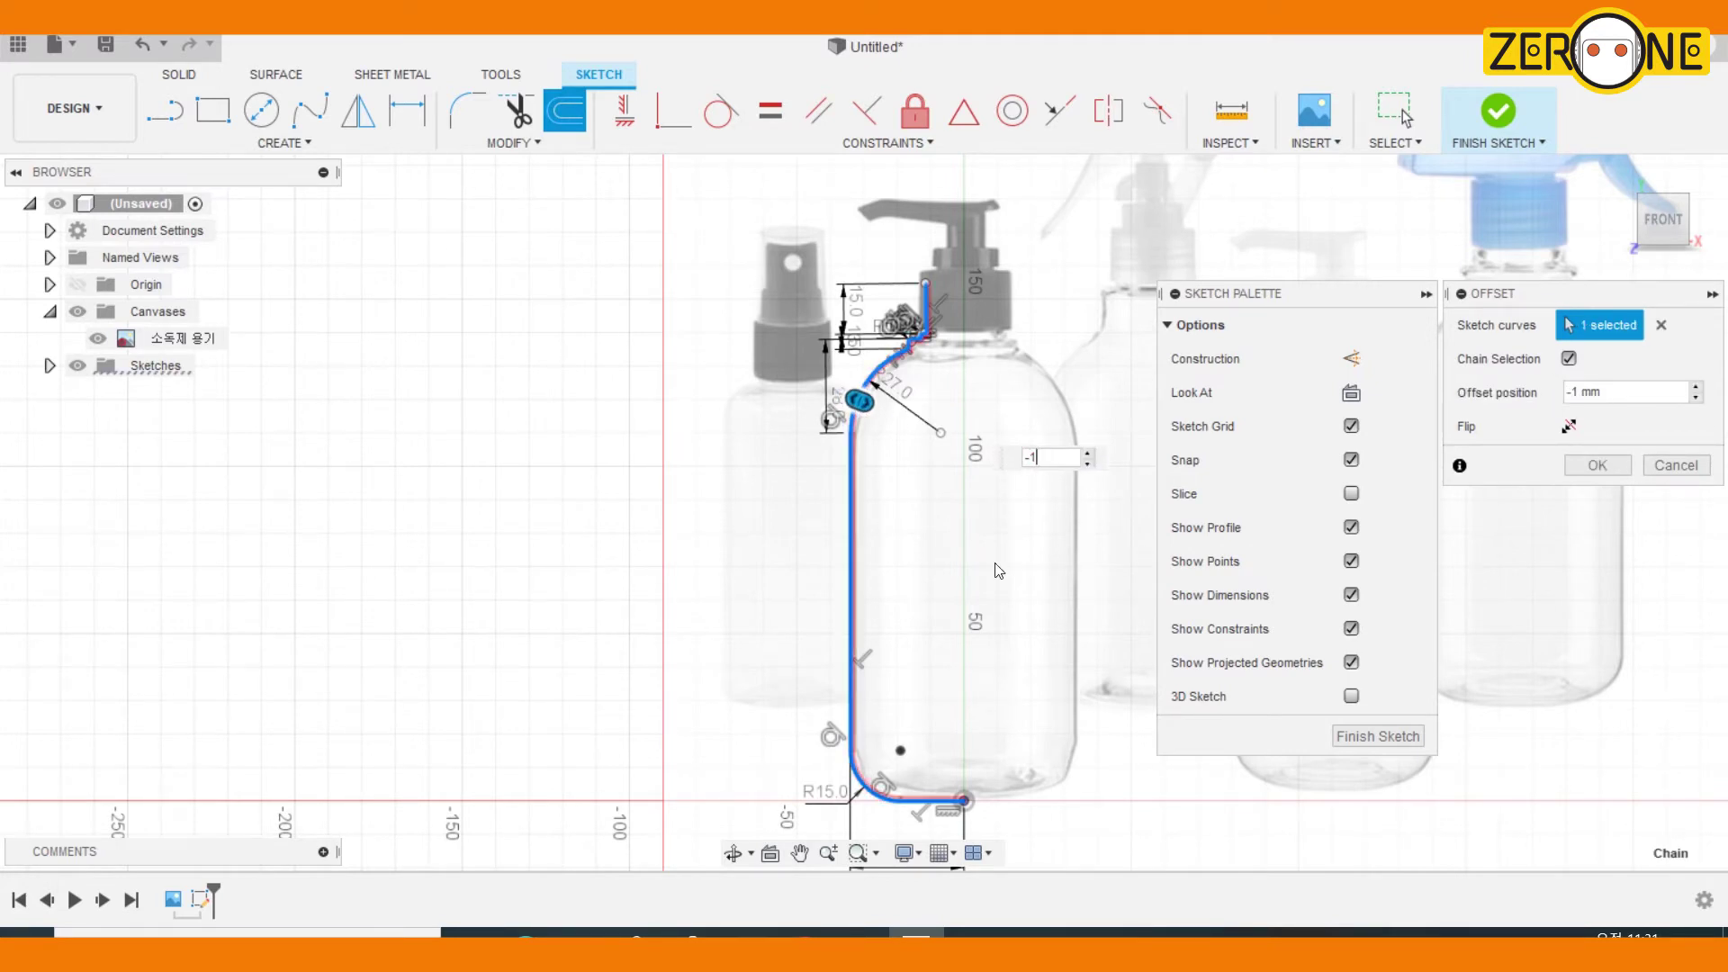
pyautogui.click(1596, 463)
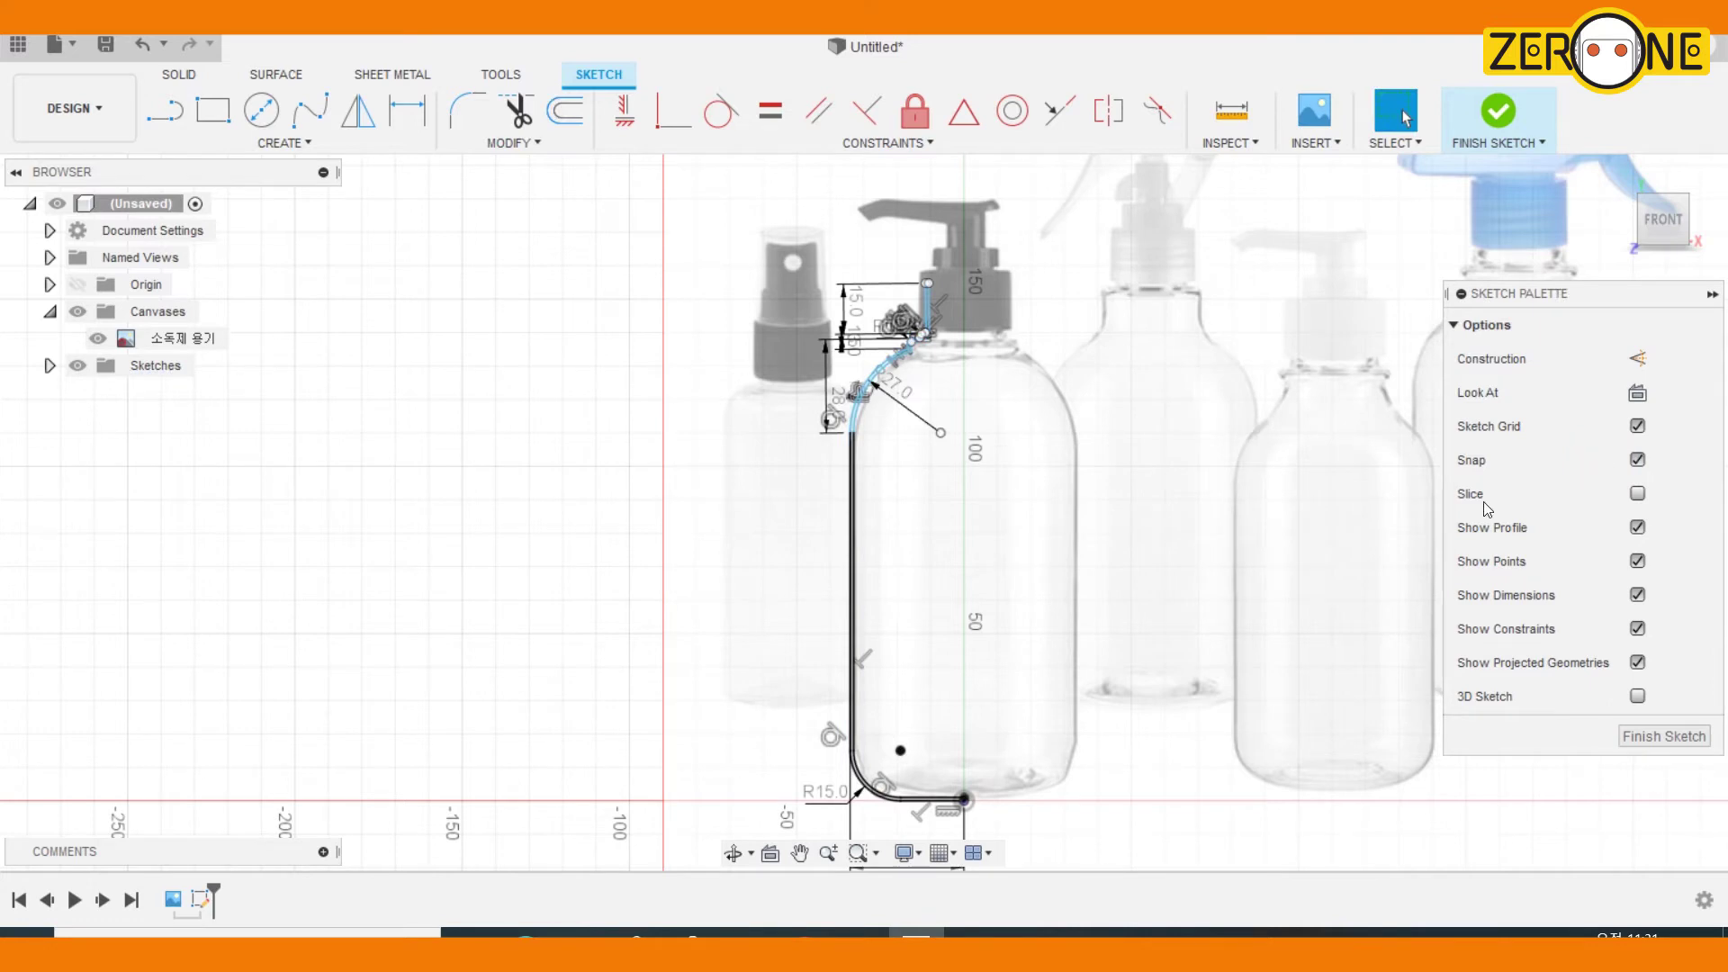
# Close the wall profile with short lines joining the offset curves' open ends at the base centre and the neck top
pyautogui.scroll(8, 965, 808)
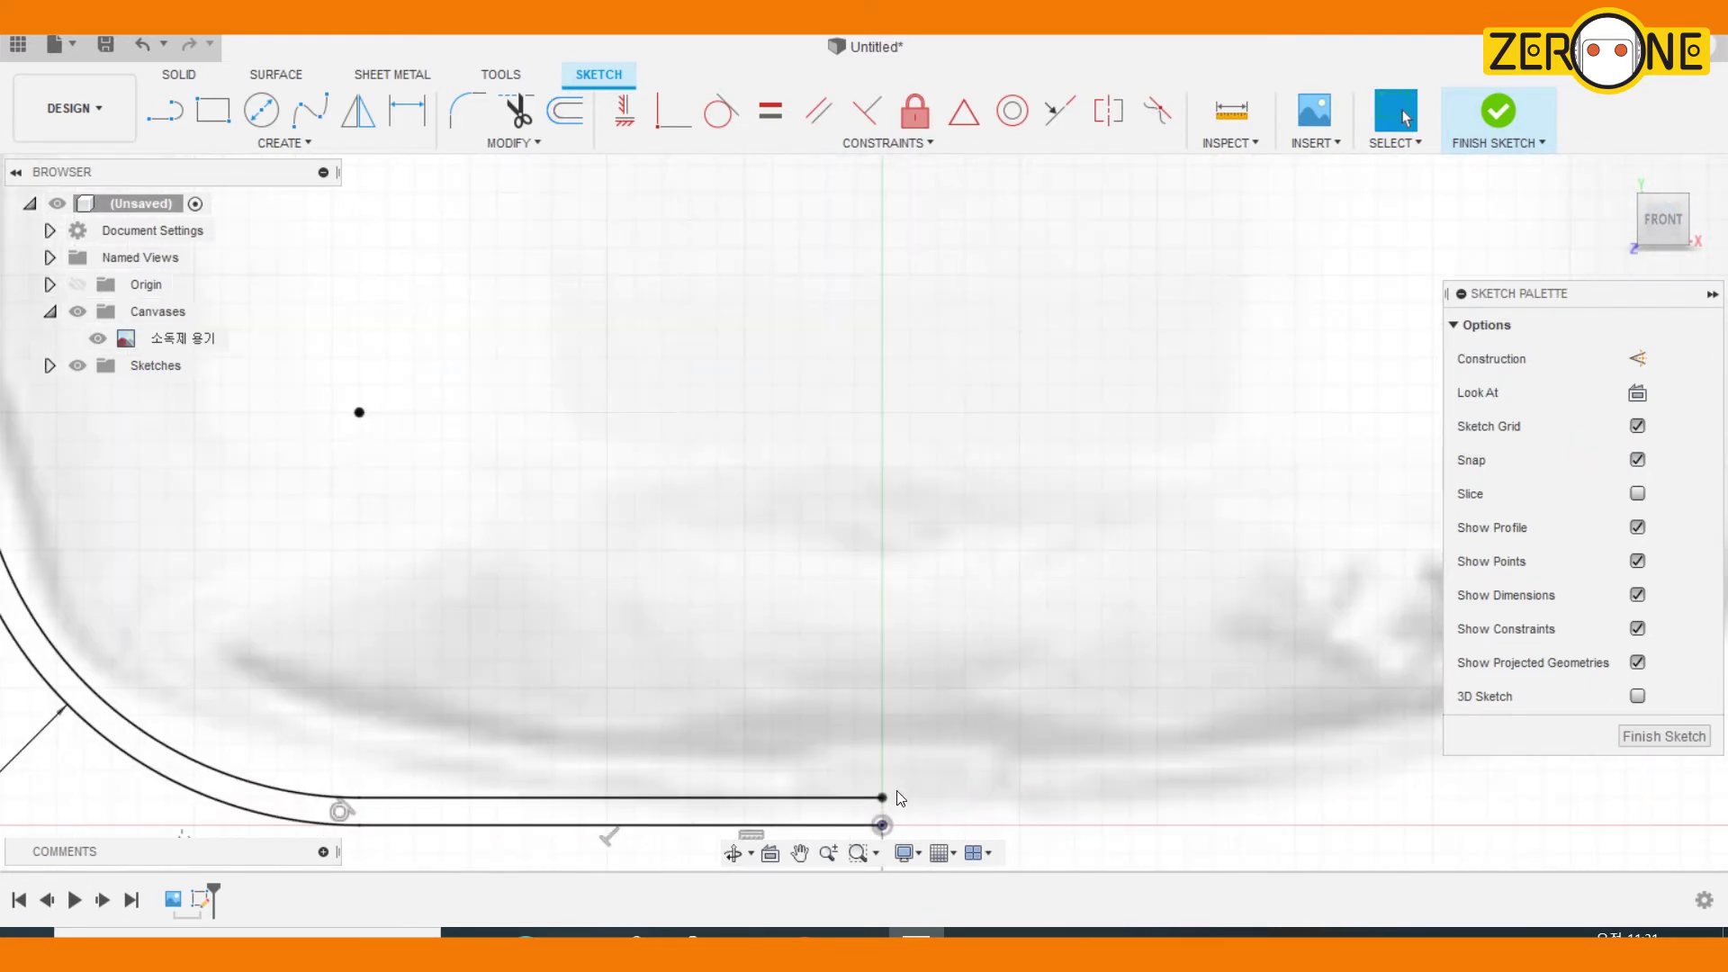
pyautogui.press('l')
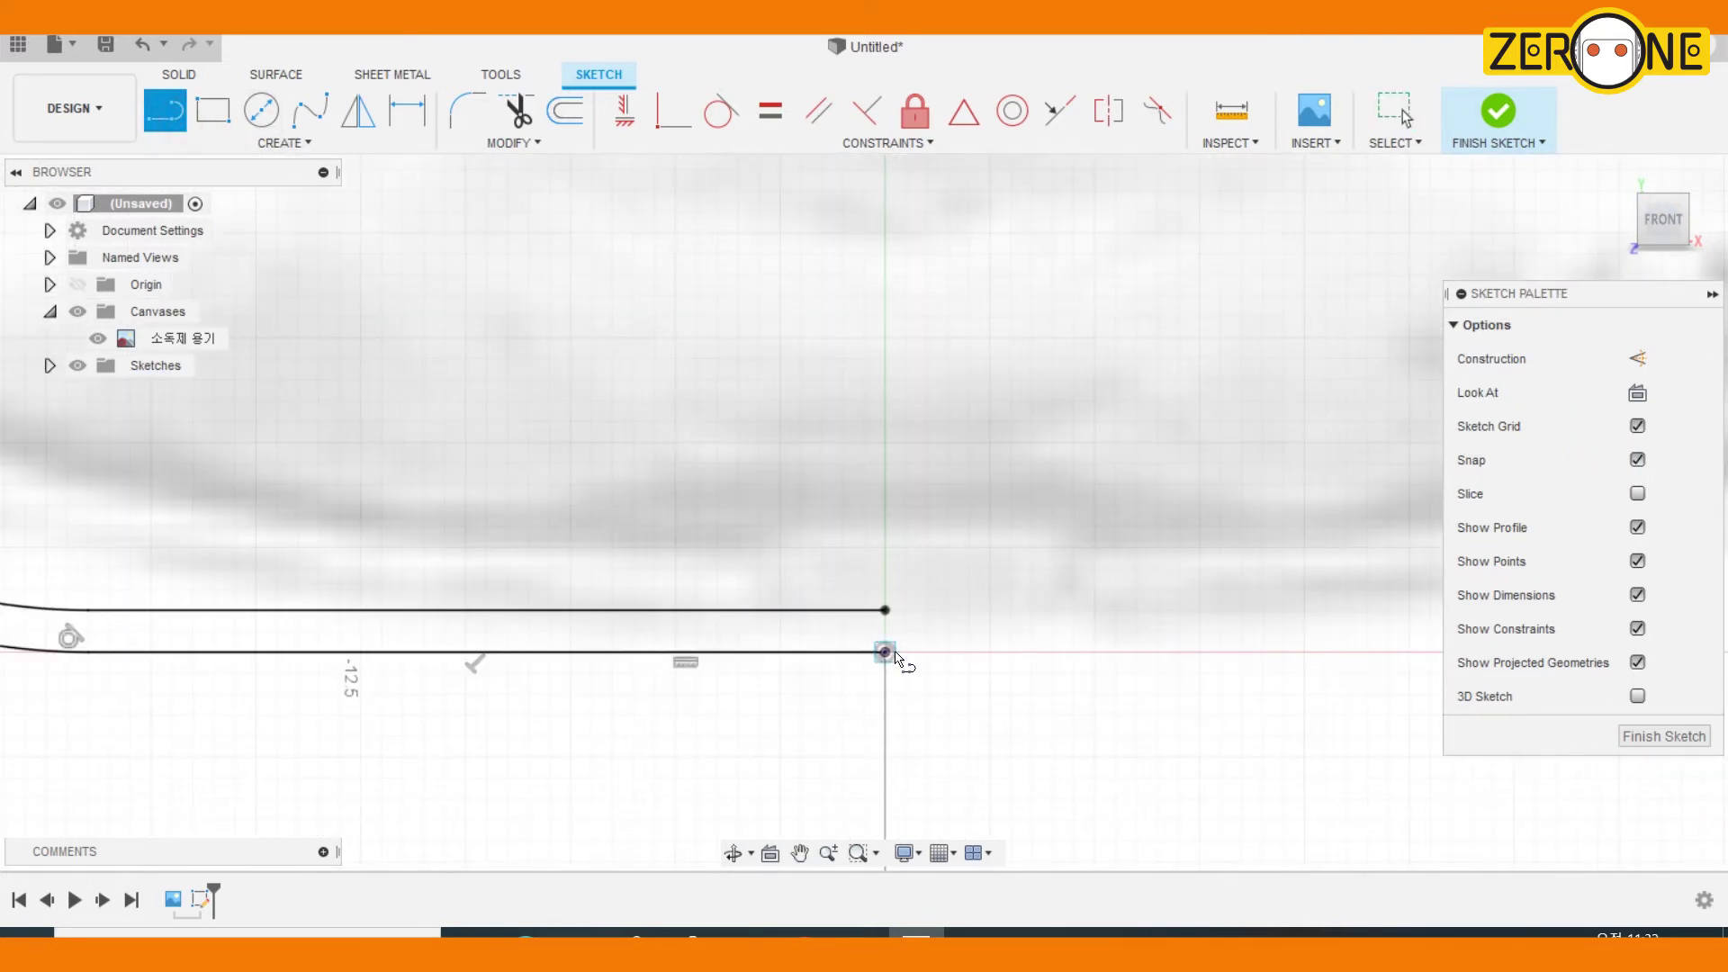
pyautogui.scroll(-10, 895, 576)
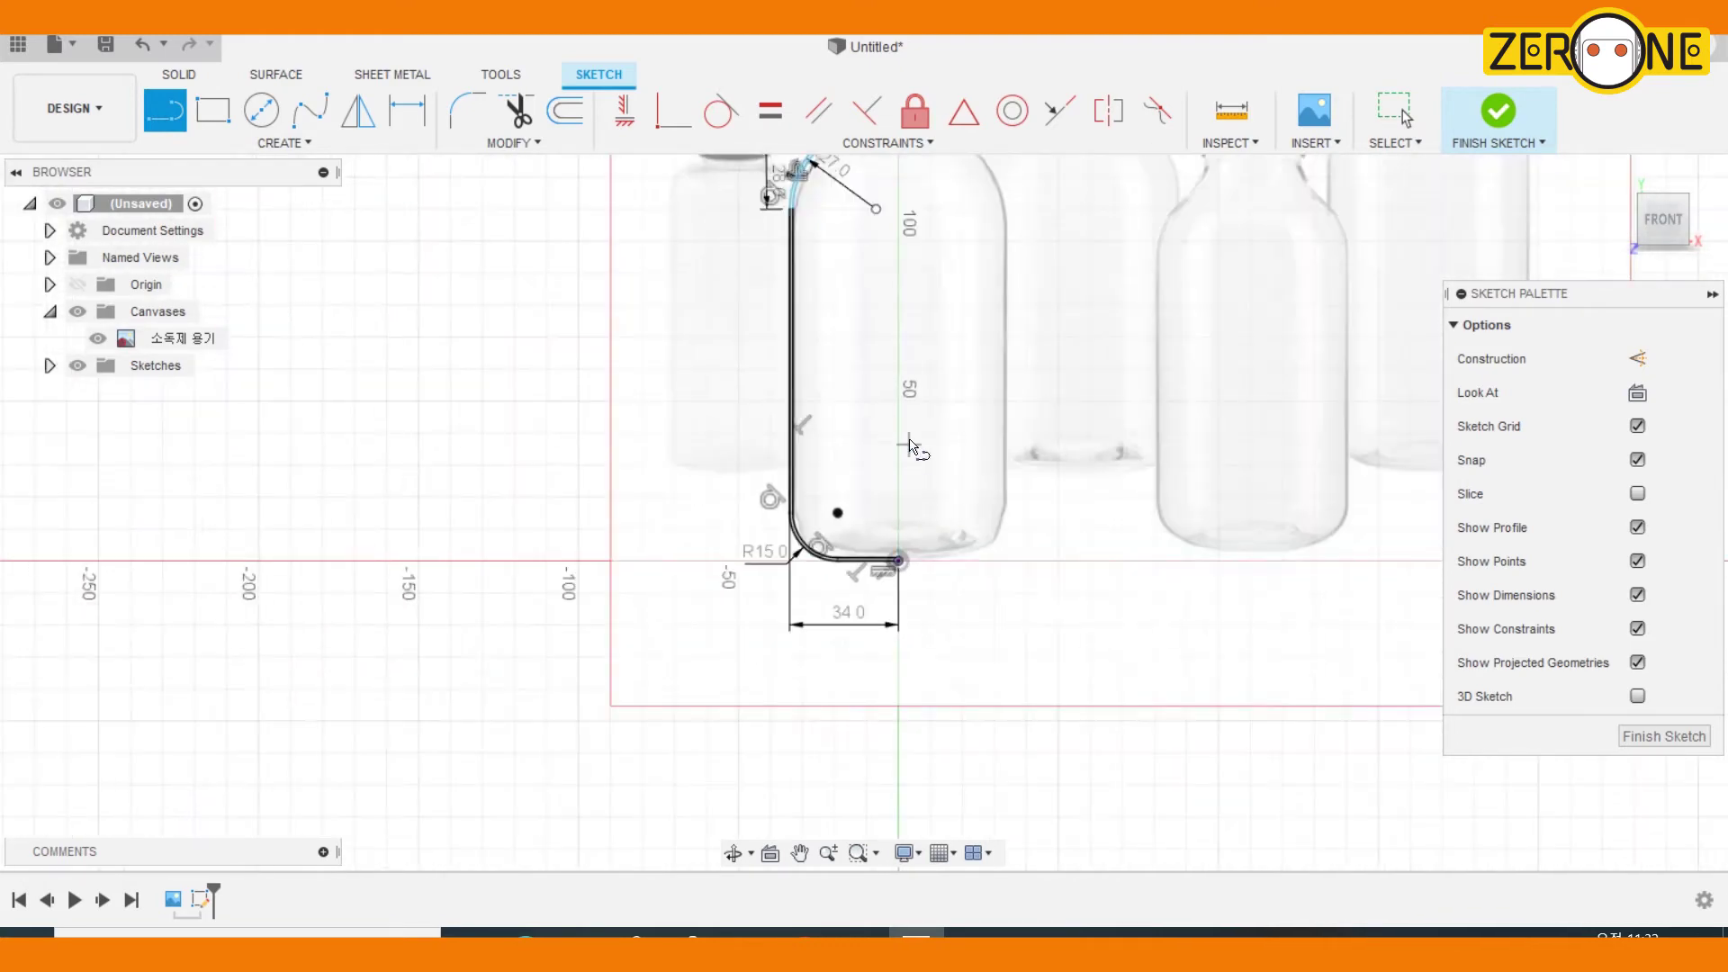
pyautogui.scroll(10, 851, 603)
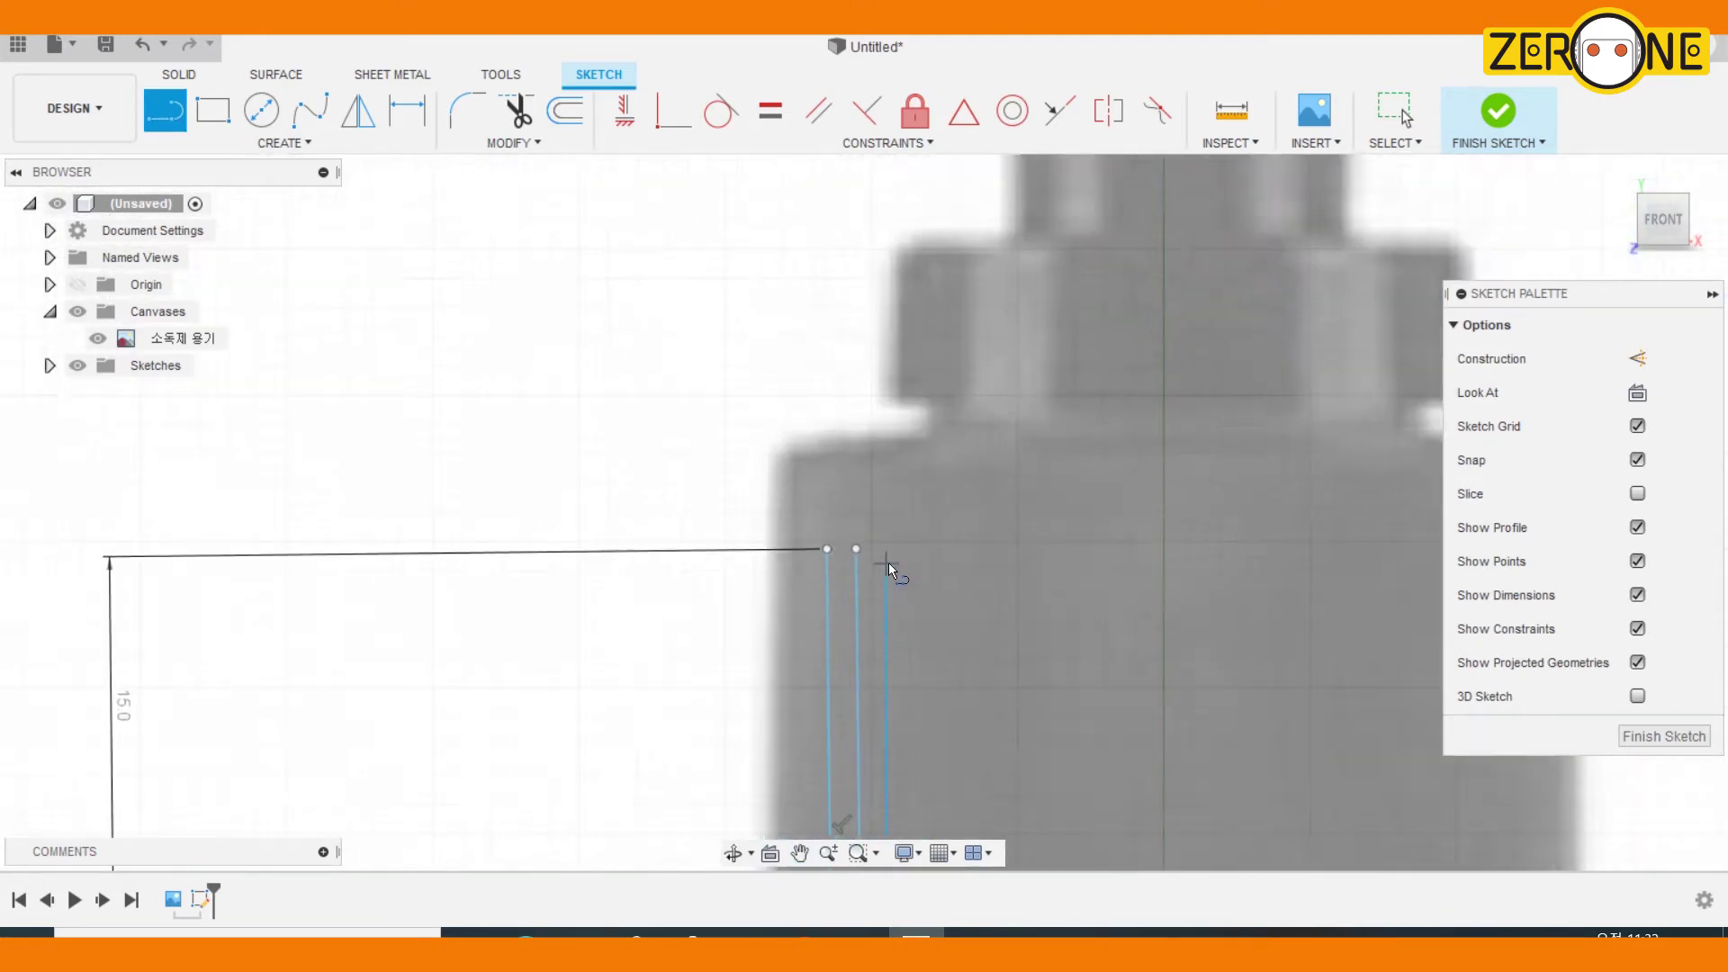
pyautogui.click(784, 545)
pyautogui.press('Escape')
pyautogui.scroll(-5, 904, 671)
pyautogui.moveTo(1035, 745); pyautogui.dragTo(1011, 171, button='middle')
pyautogui.press('l')
pyautogui.scroll(5, 684, 576)
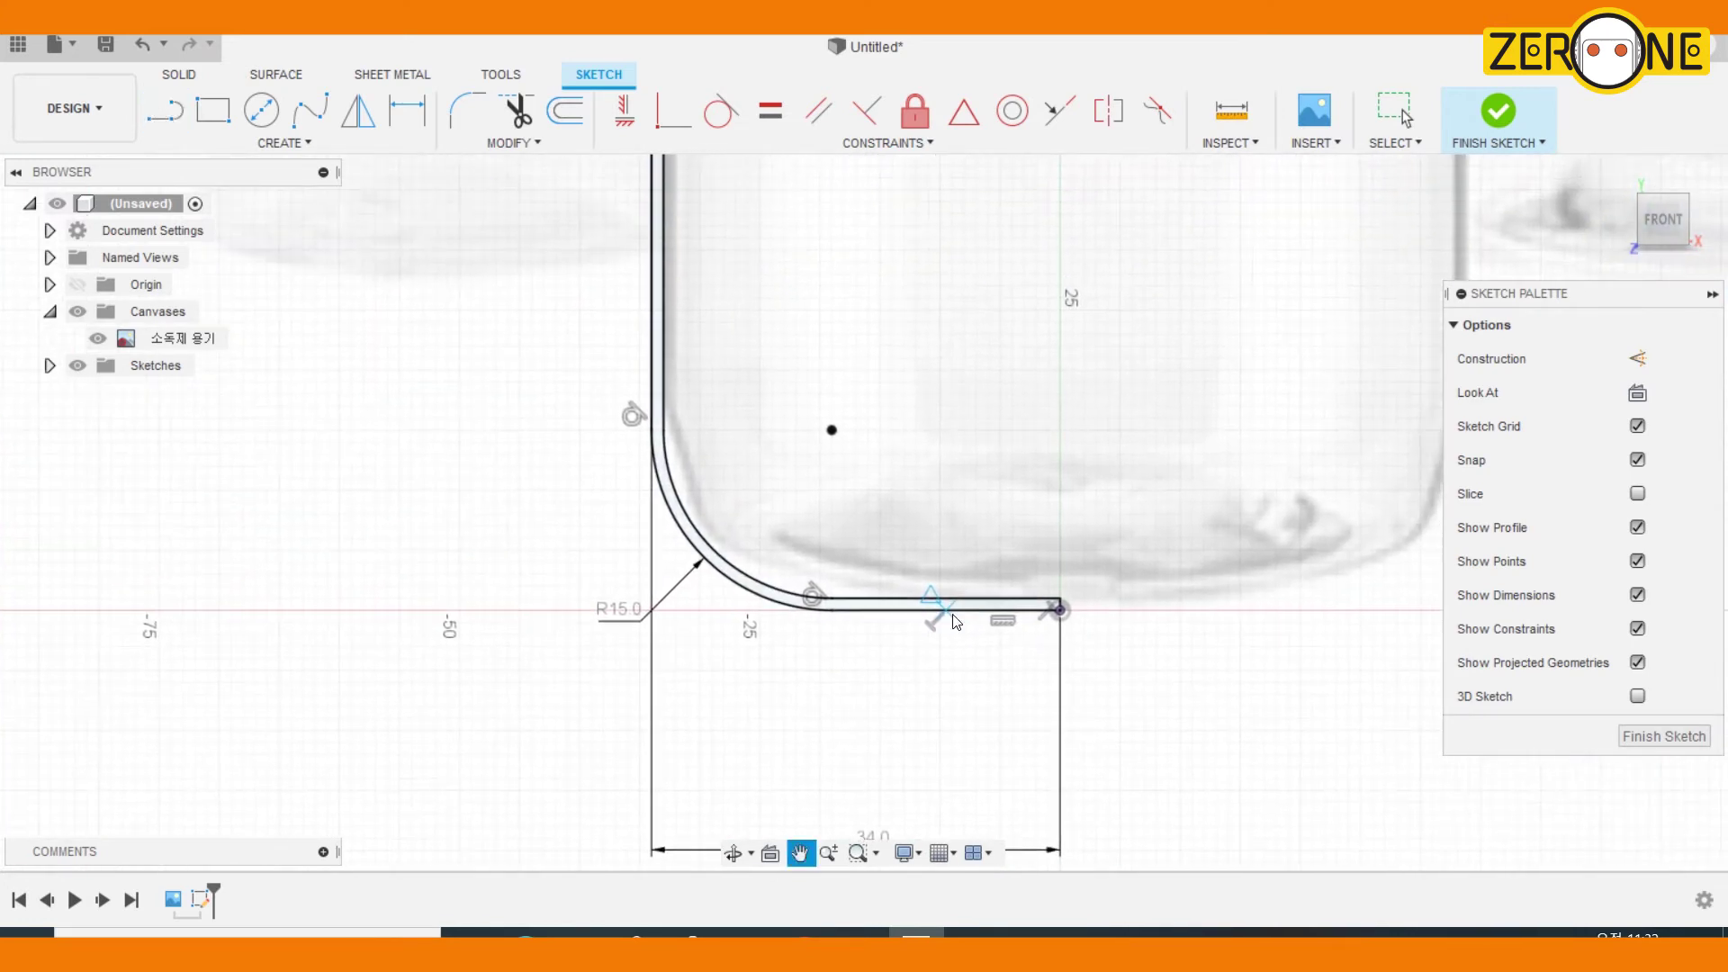
# Sketch a 3-point arc rising from the outer bottom corner arc's inner end to the vertical axis above the origin
pyautogui.click(284, 144)
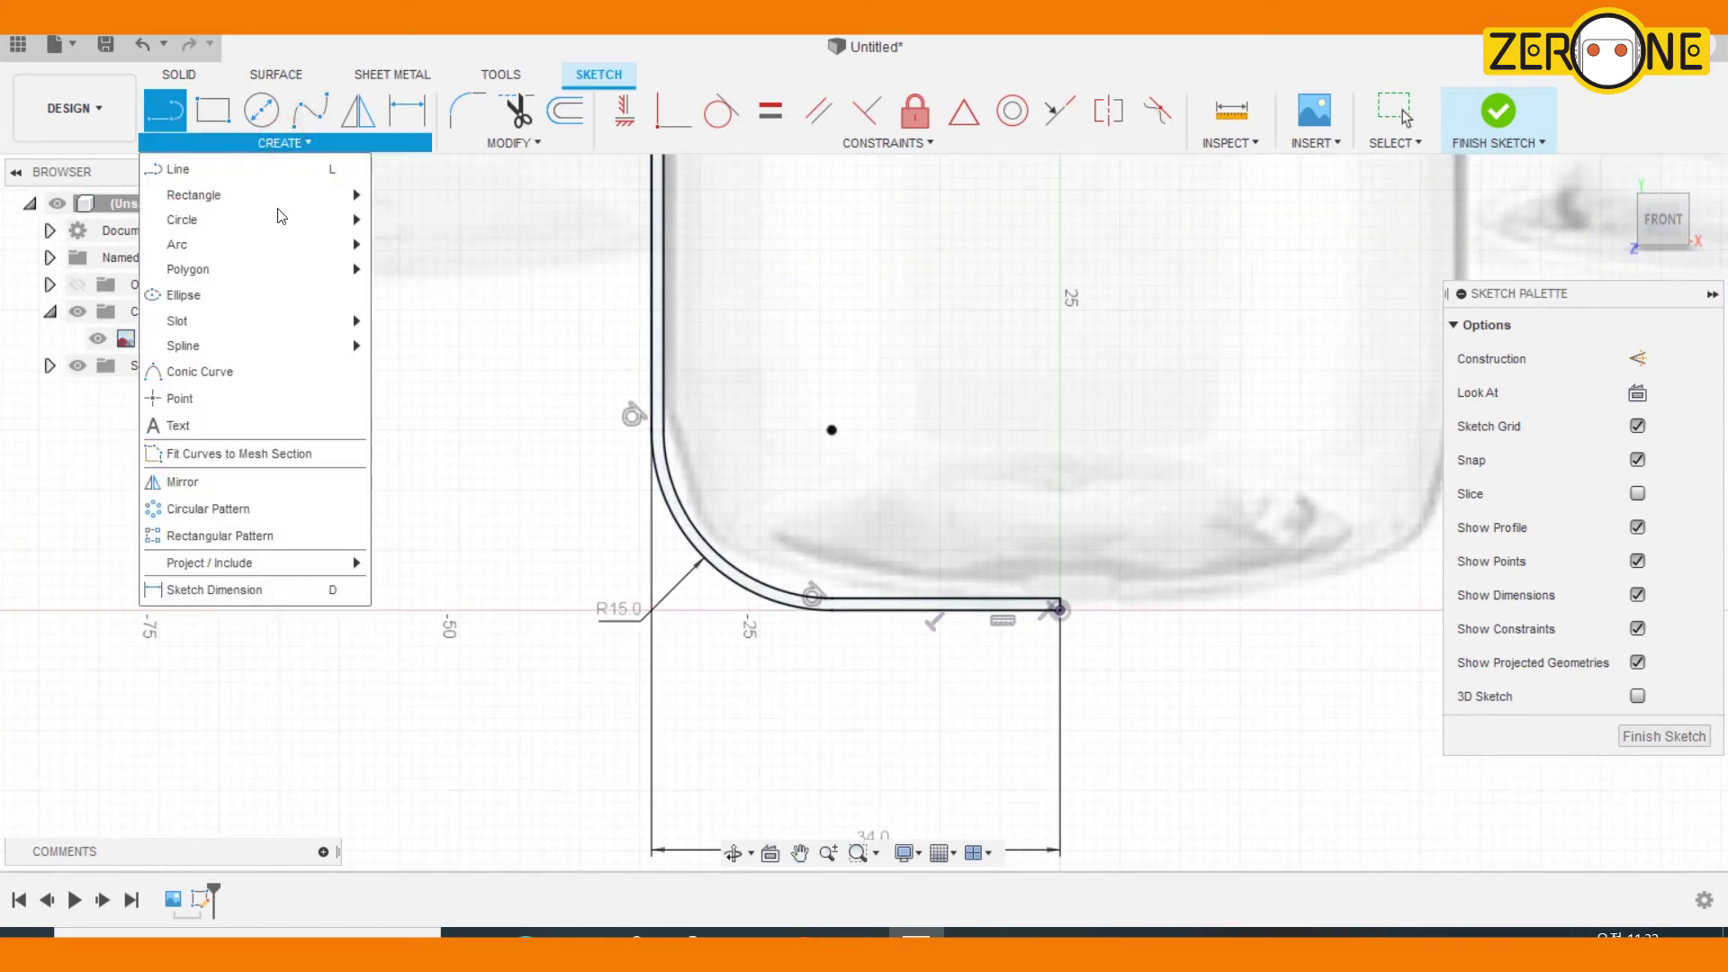
pyautogui.moveTo(230, 243)
pyautogui.click(405, 244)
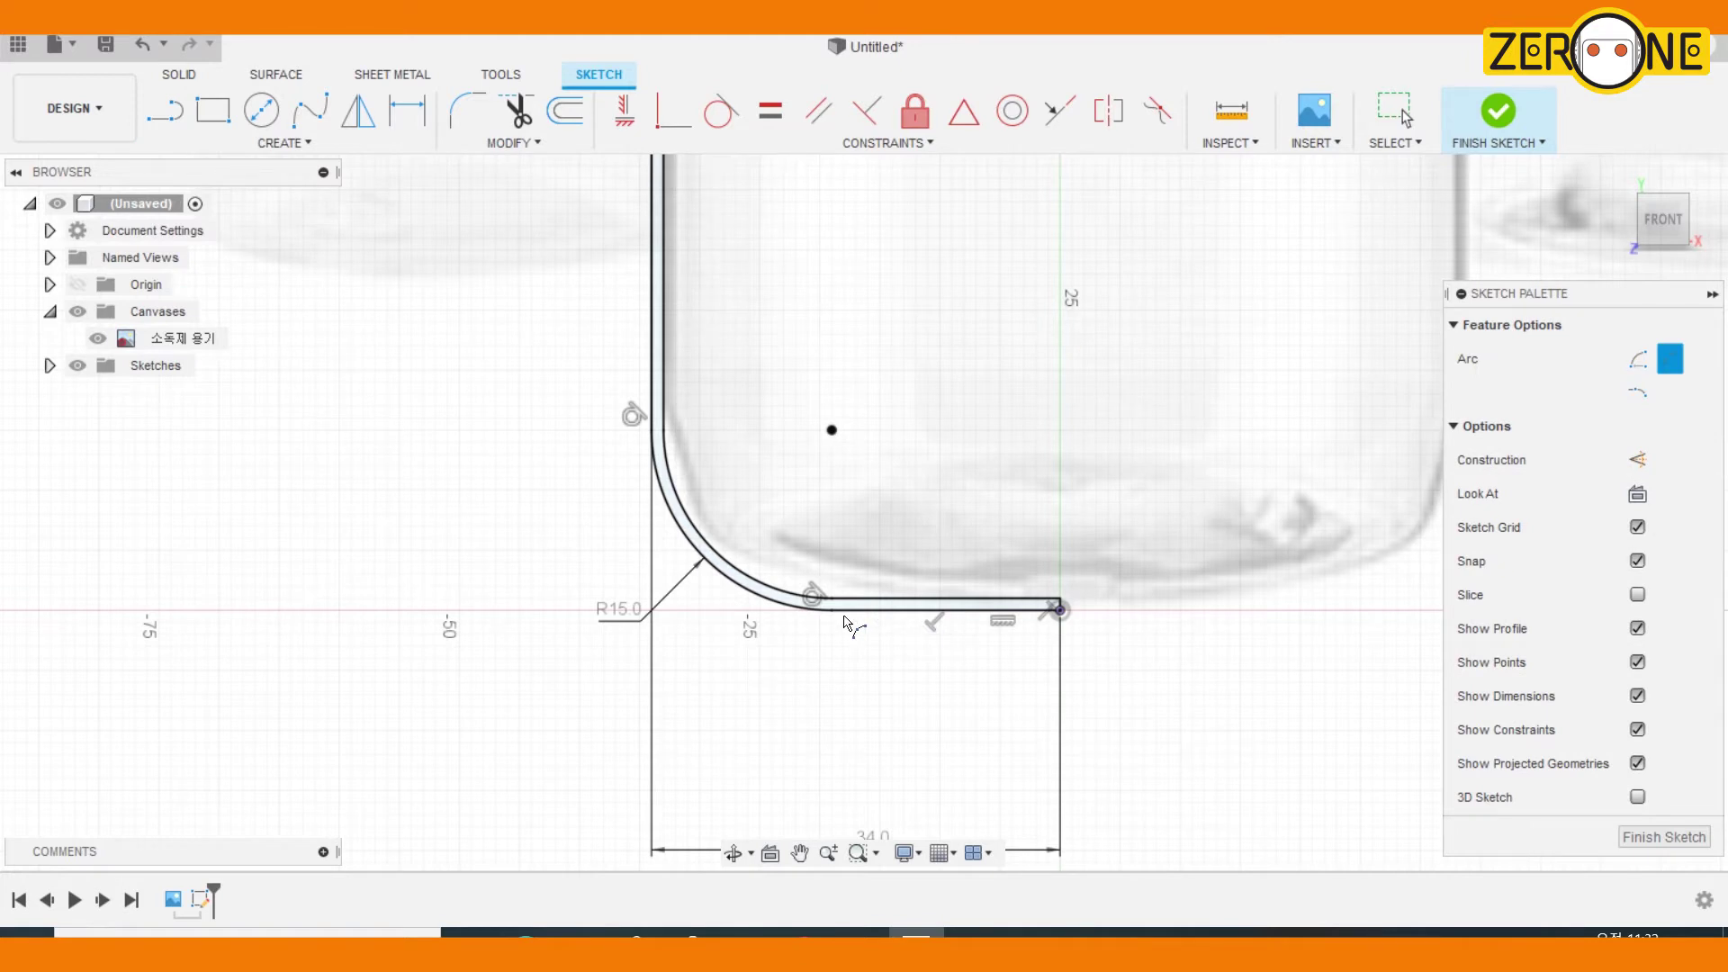
pyautogui.scroll(5, 820, 612)
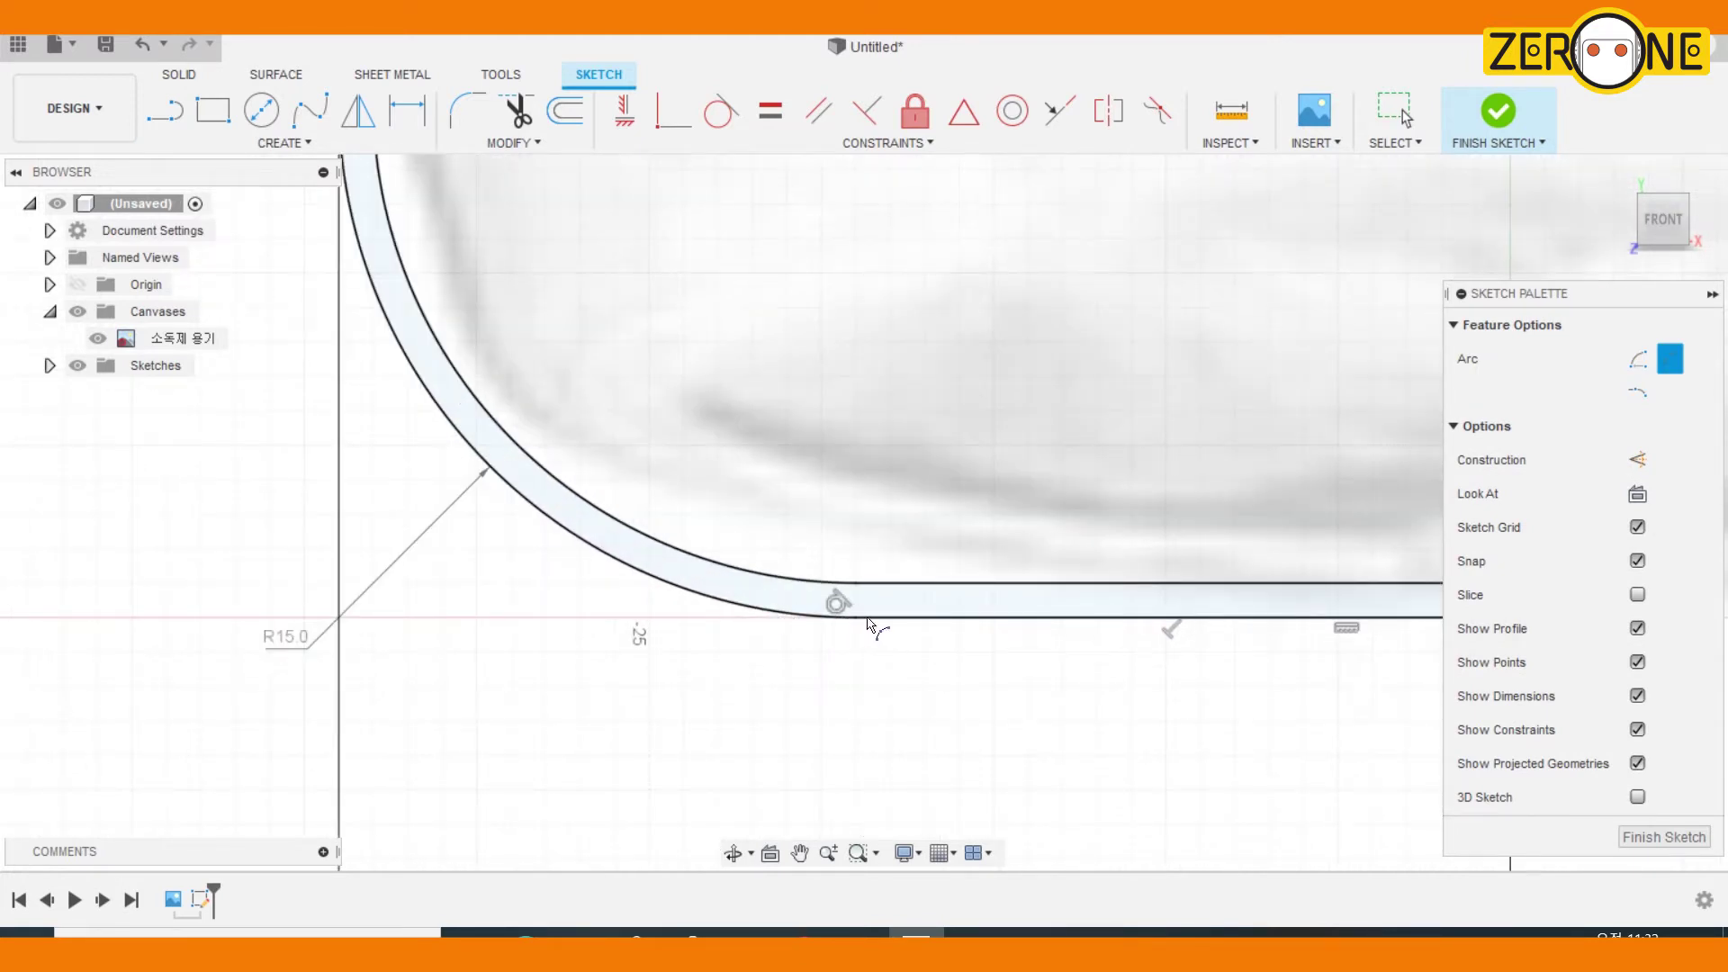
pyautogui.moveTo(868, 619); pyautogui.dragTo(674, 625, button='middle')
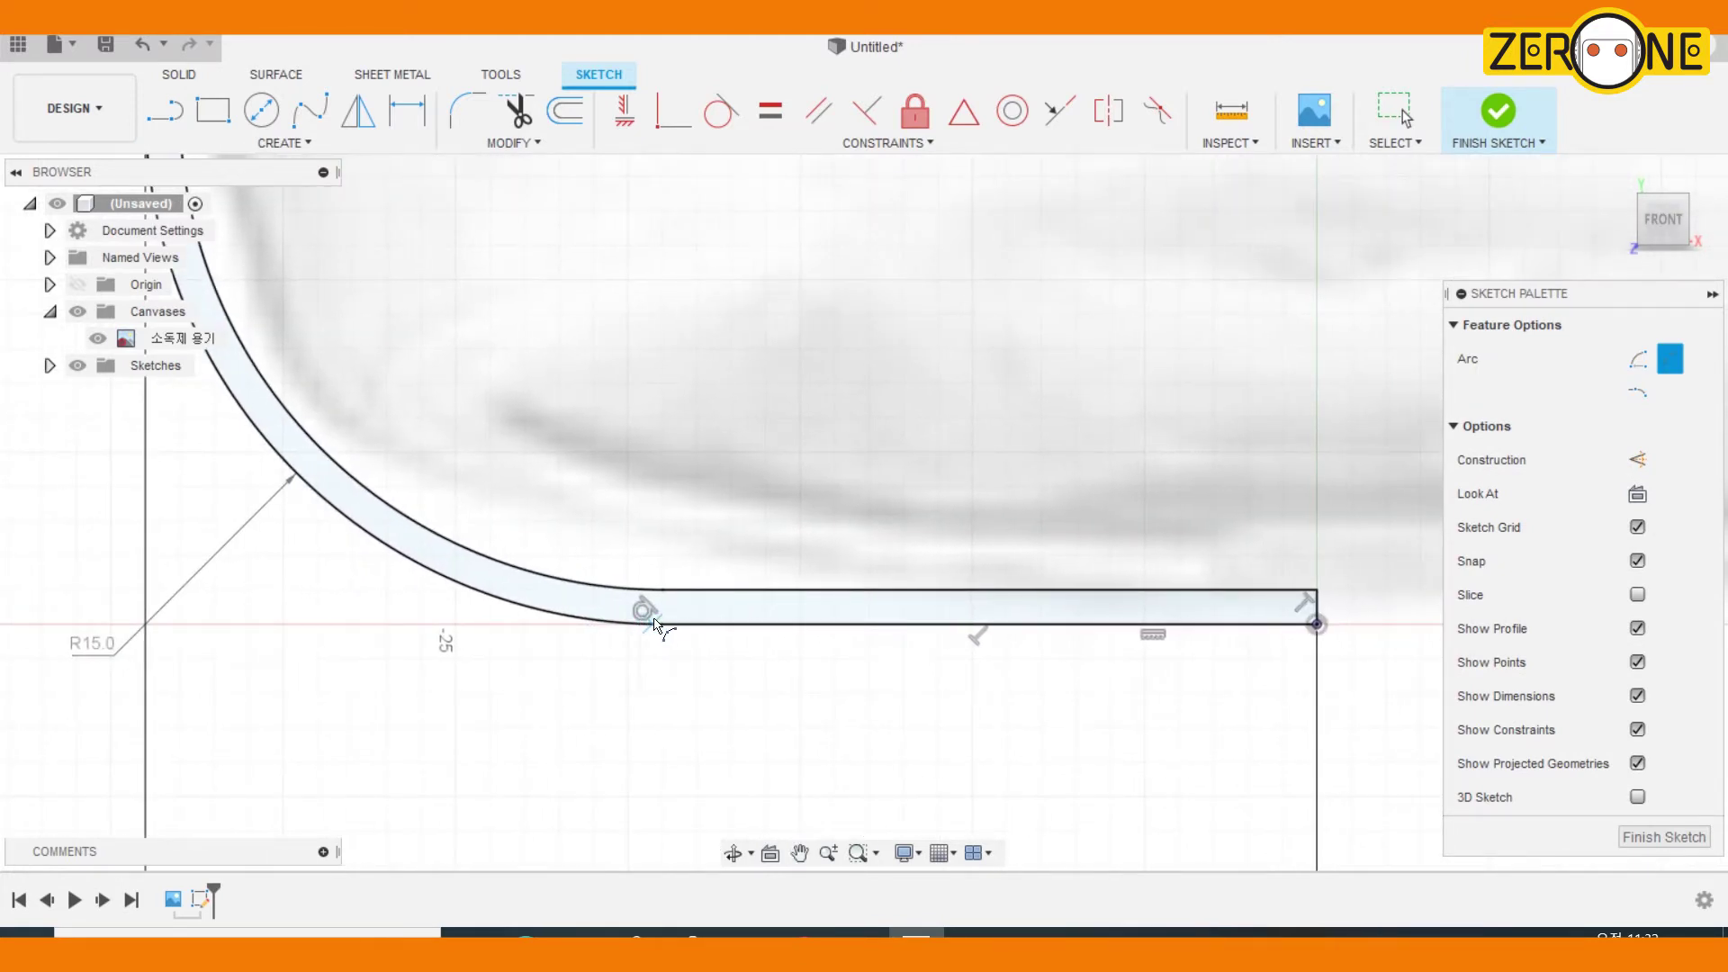
pyautogui.click(661, 624)
pyautogui.click(1317, 418)
pyautogui.click(1042, 459)
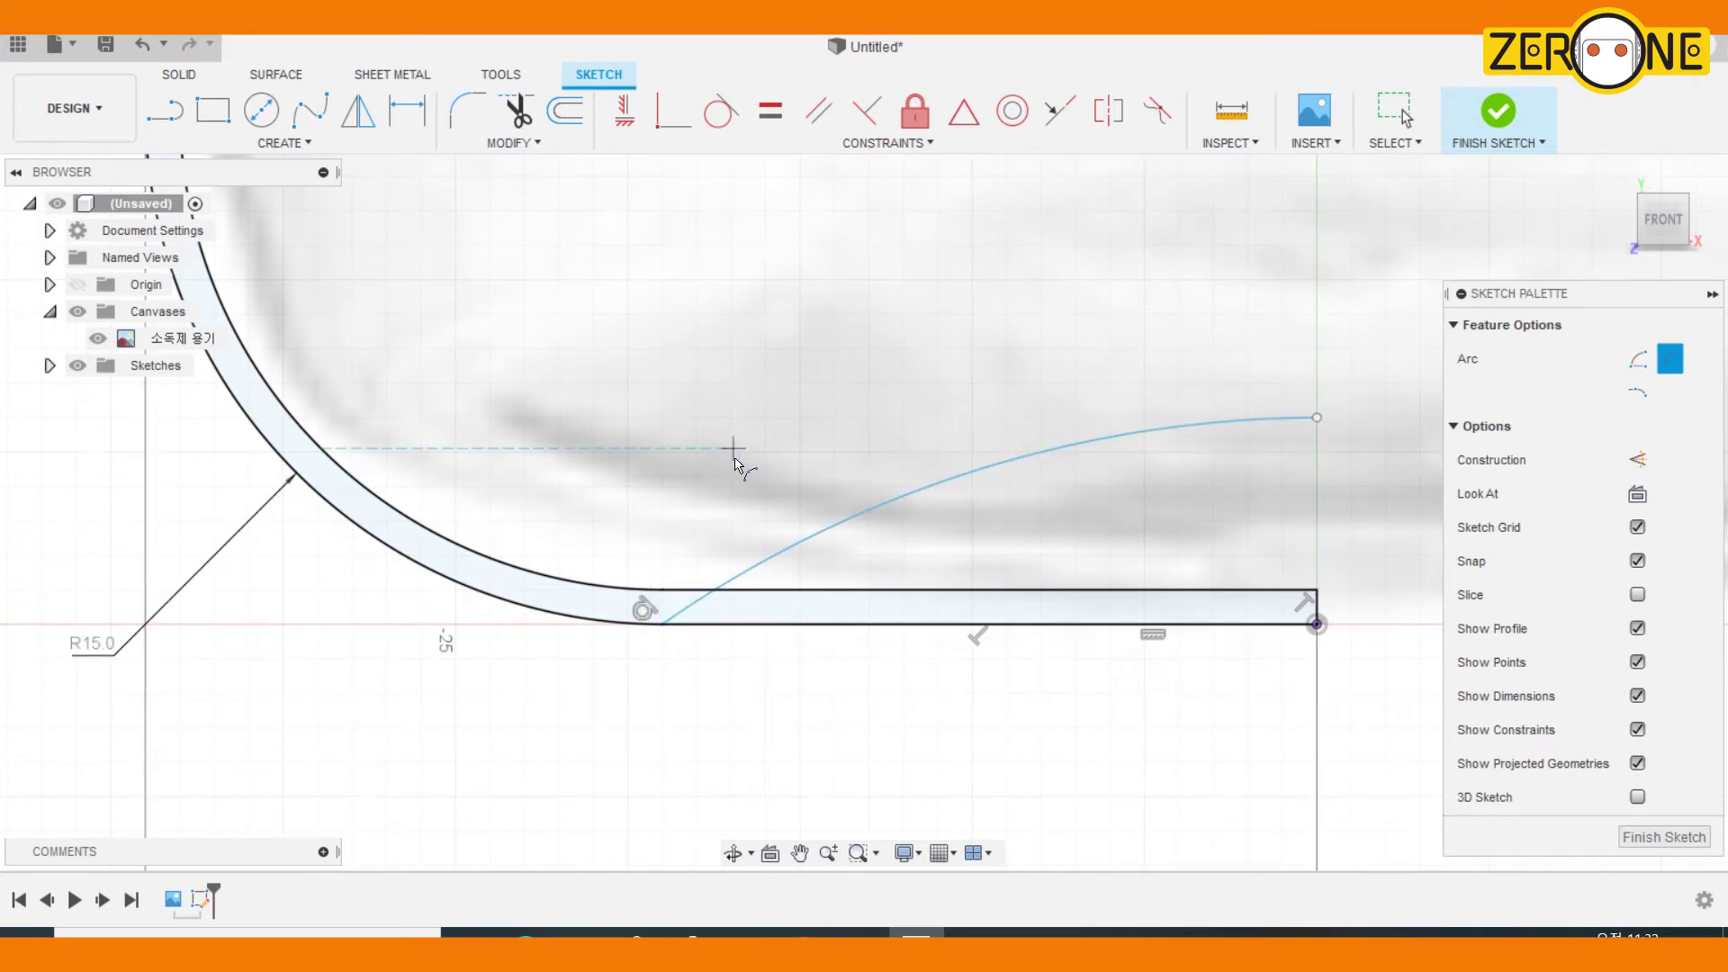
# Offset the base arc upward by 1 mm and close the two arcs' ends at the vertical axis with a line
pyautogui.click(565, 110)
pyautogui.click(856, 516)
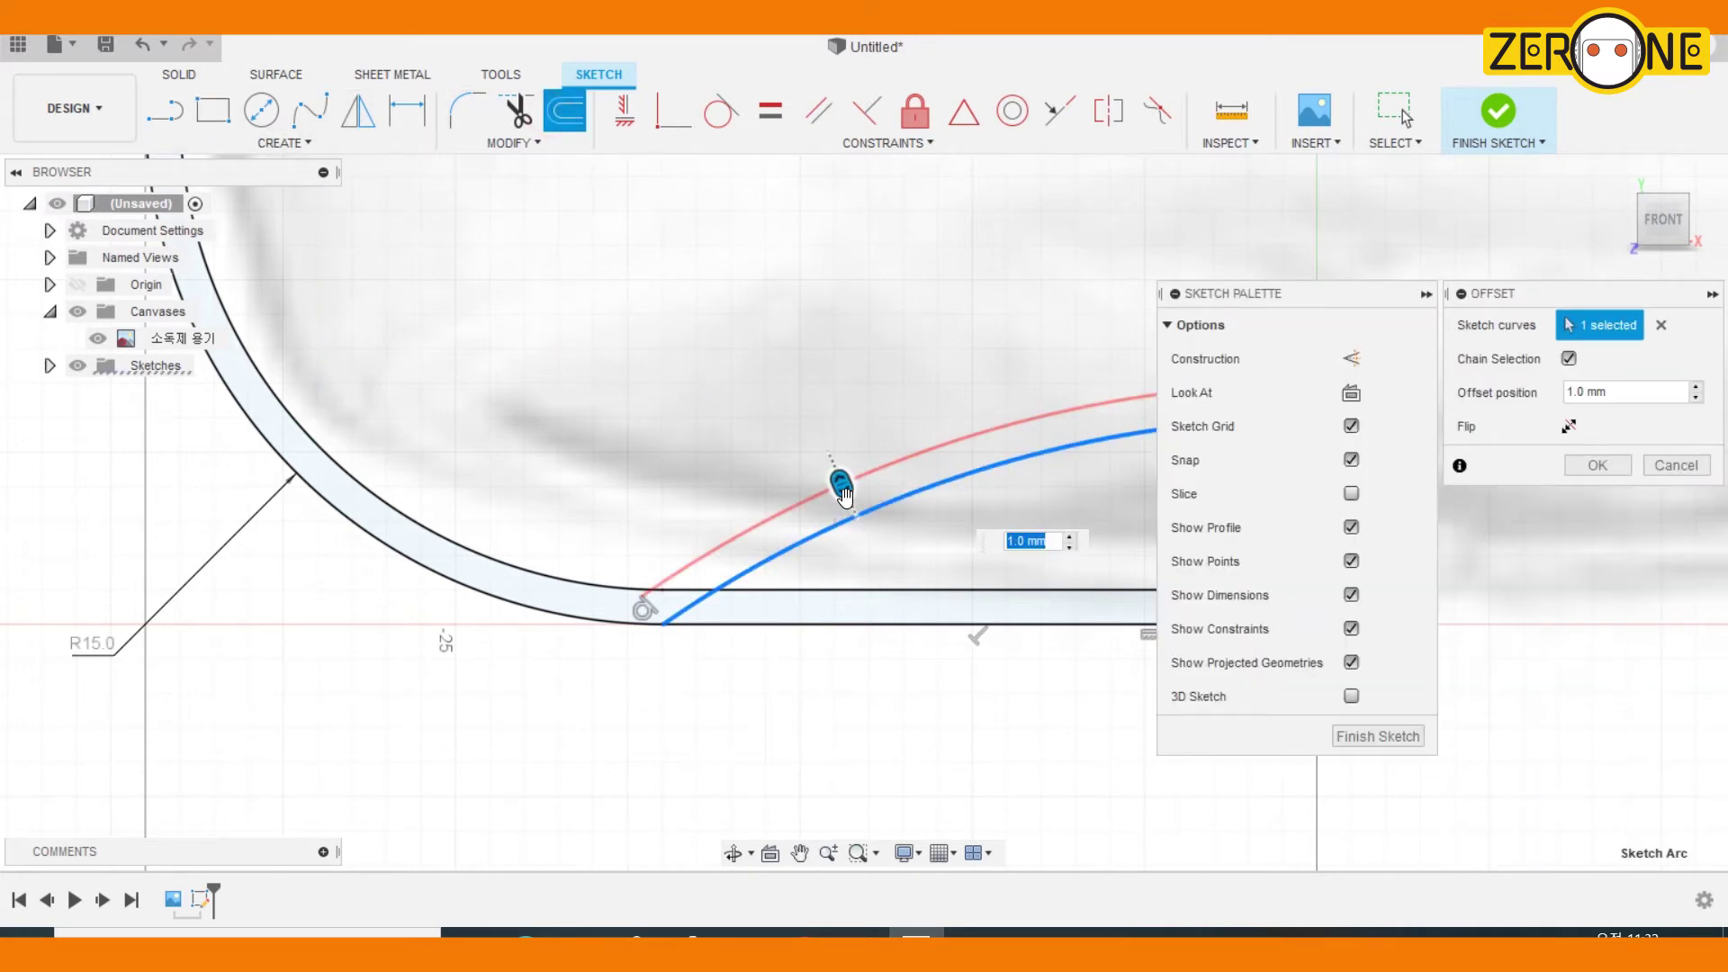
pyautogui.press('Return')
pyautogui.press('l')
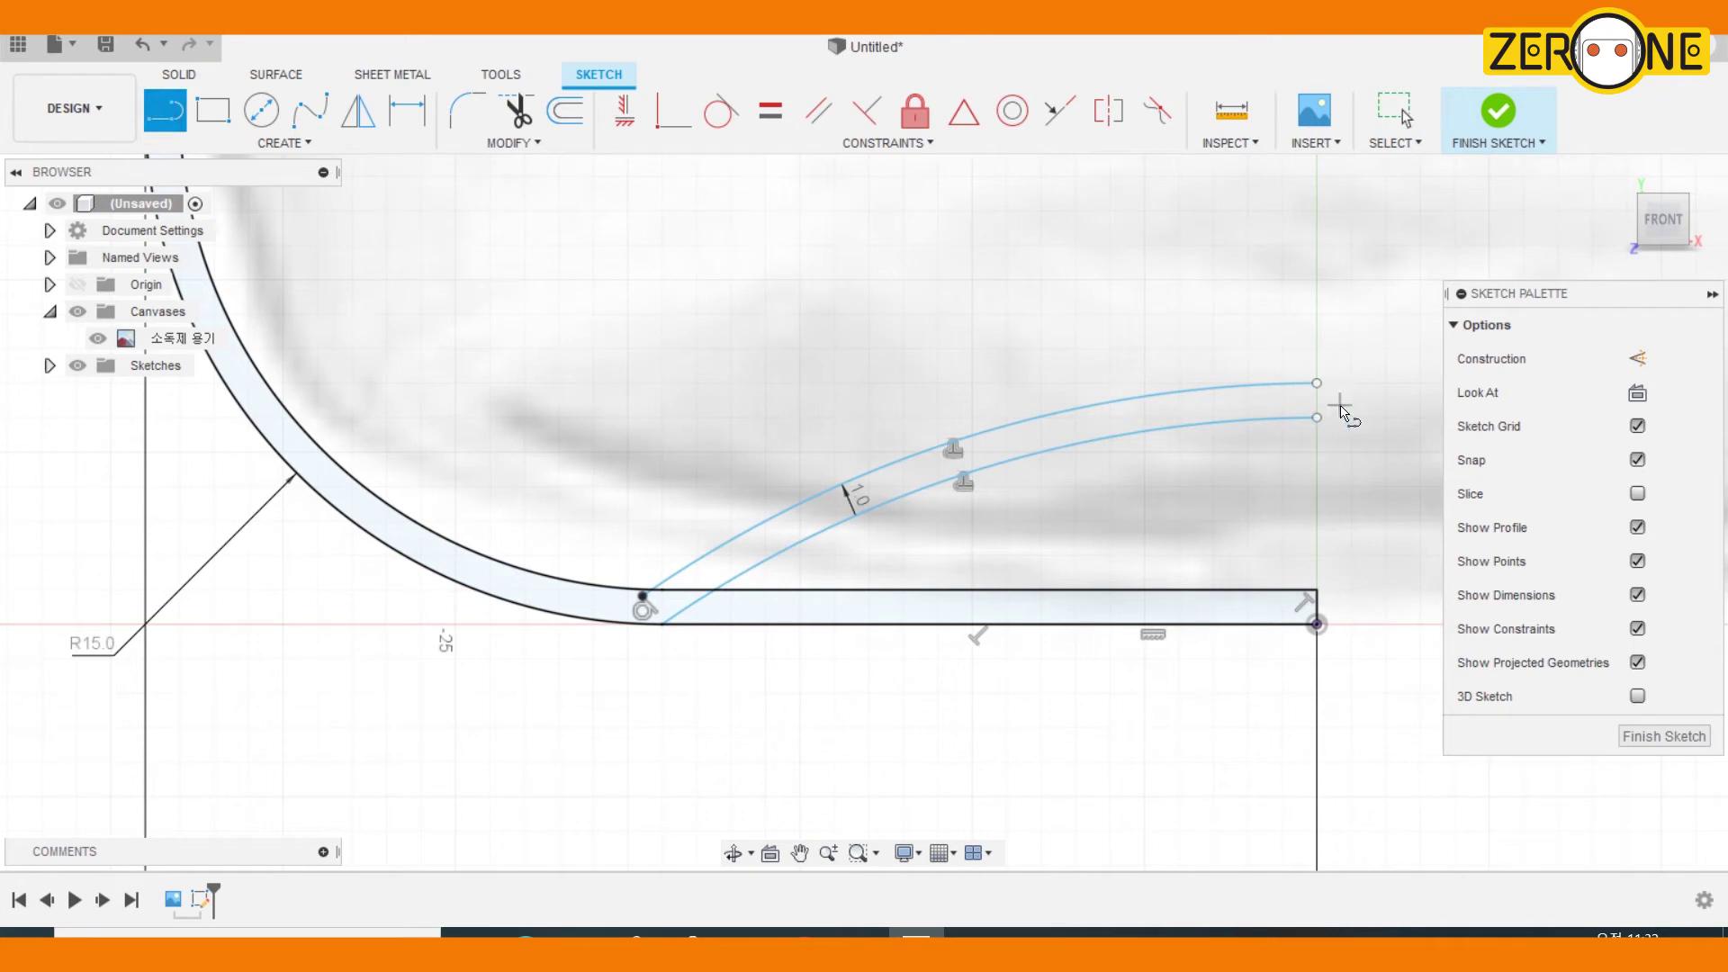
pyautogui.click(1316, 420)
pyautogui.click(1314, 385)
# Trim away the flat base lines and the leftover arc stub where the arched base meets the bottom corner
pyautogui.click(517, 110)
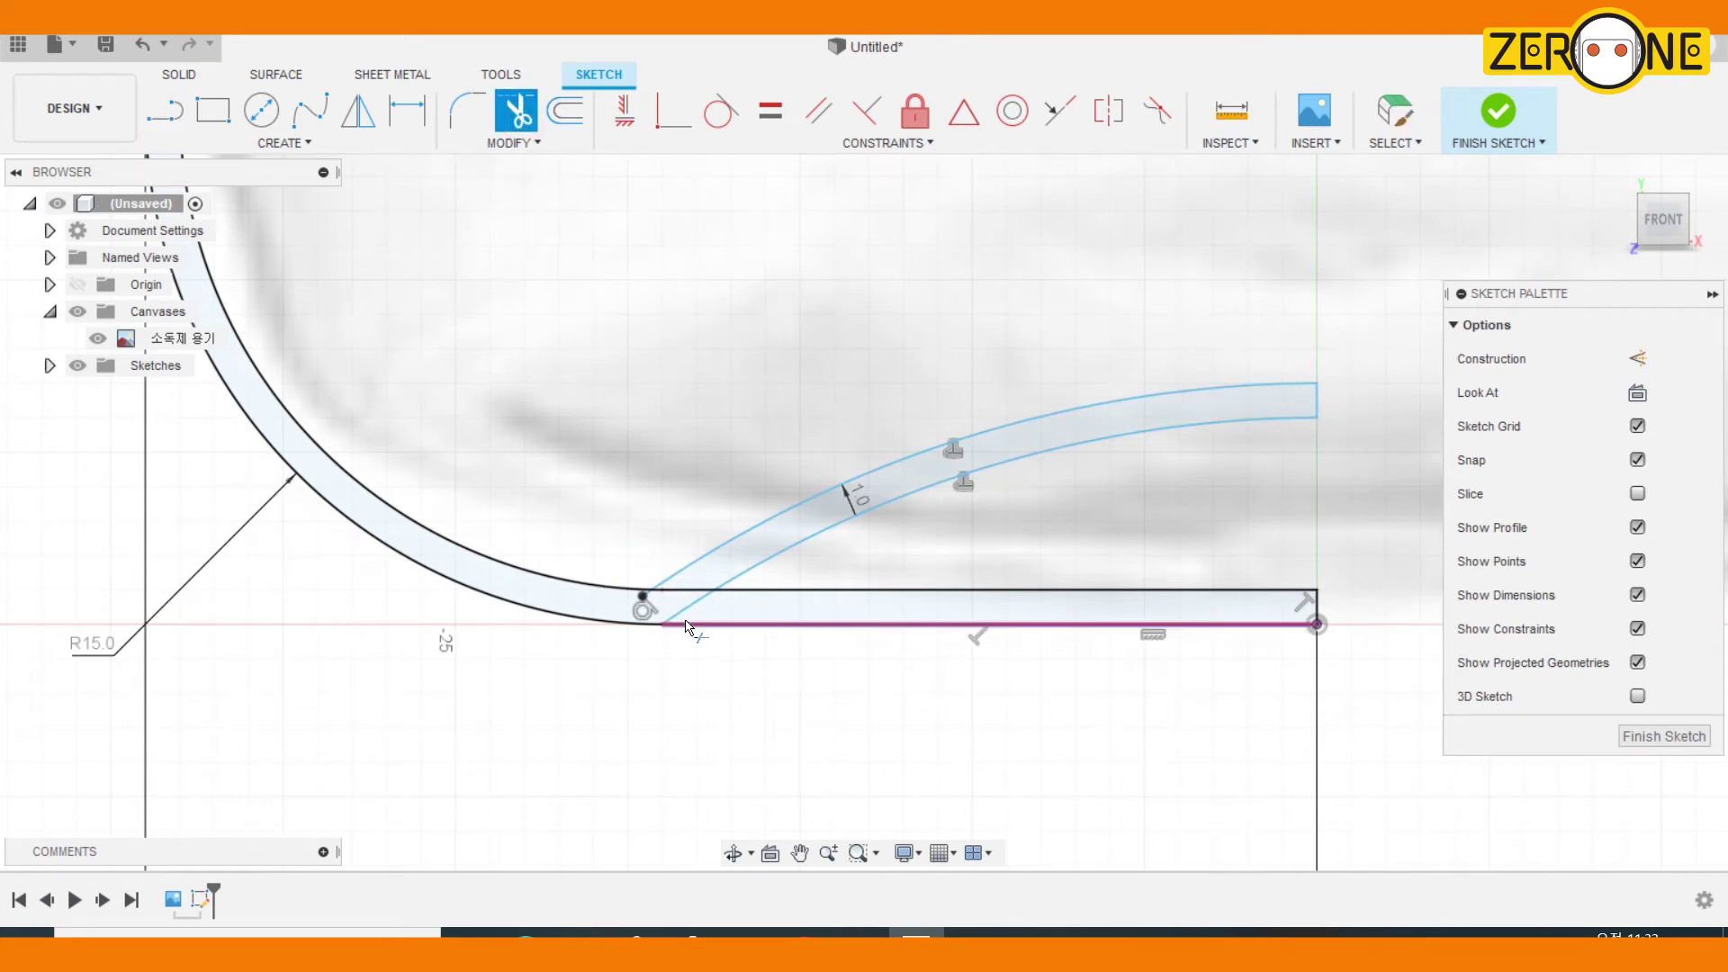
pyautogui.scroll(2, 684, 627)
pyautogui.scroll(2, 684, 627)
pyautogui.click(678, 629)
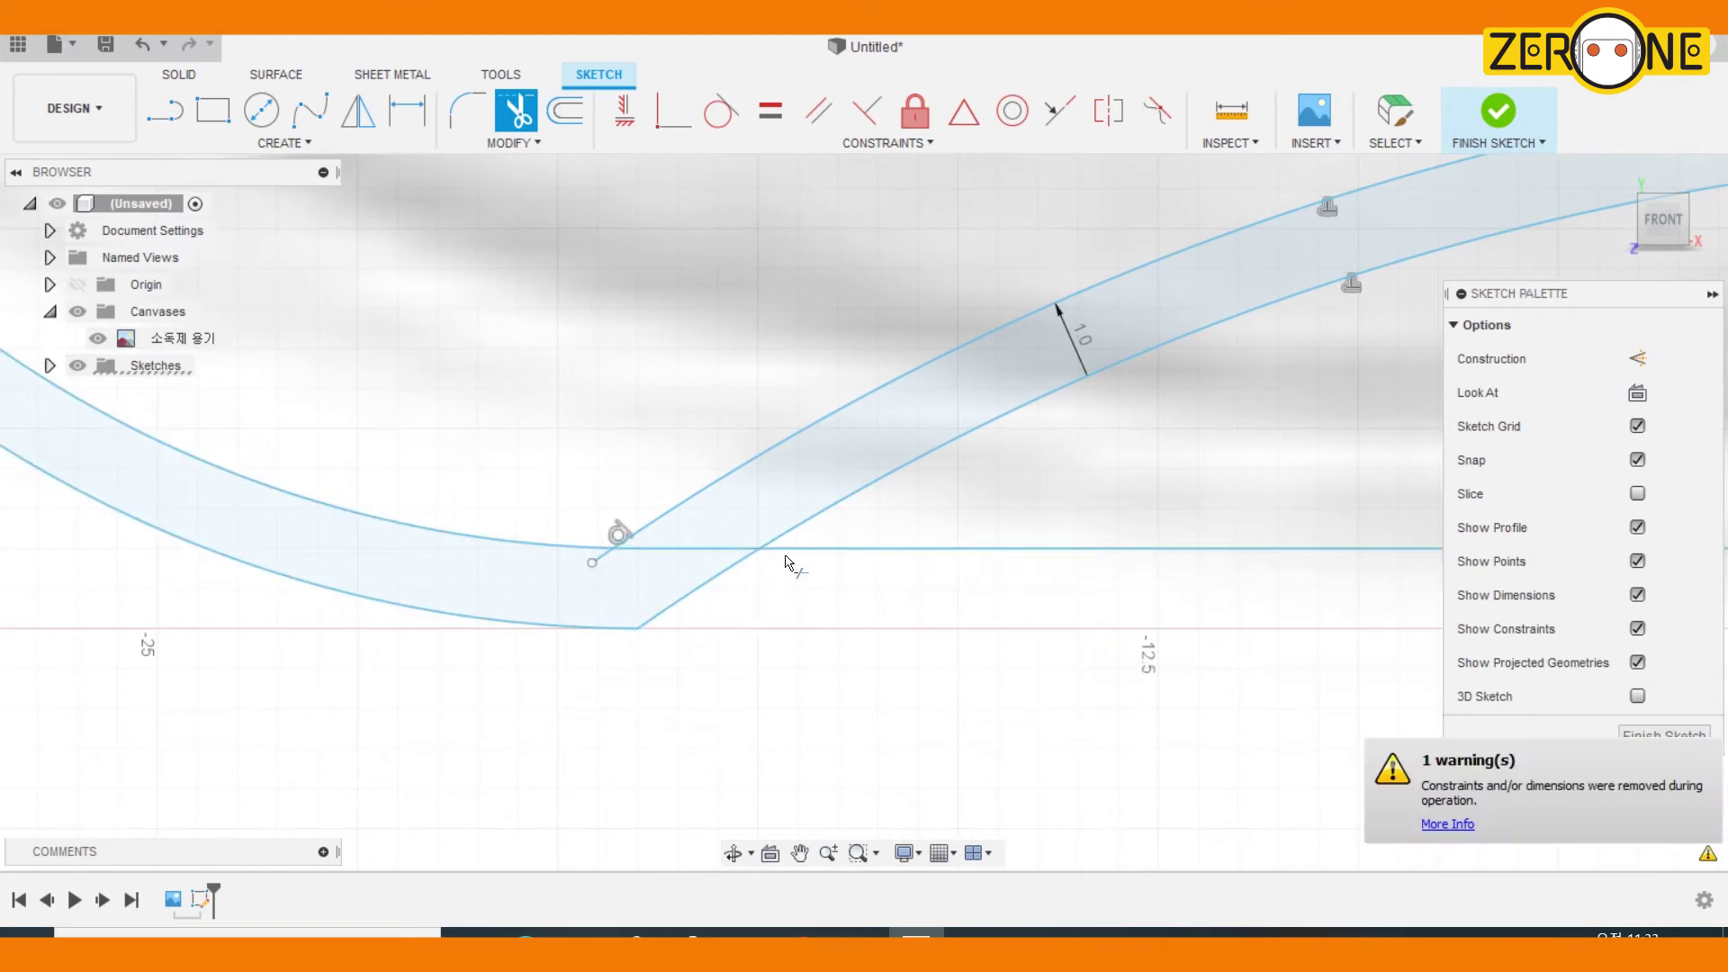
pyautogui.click(801, 547)
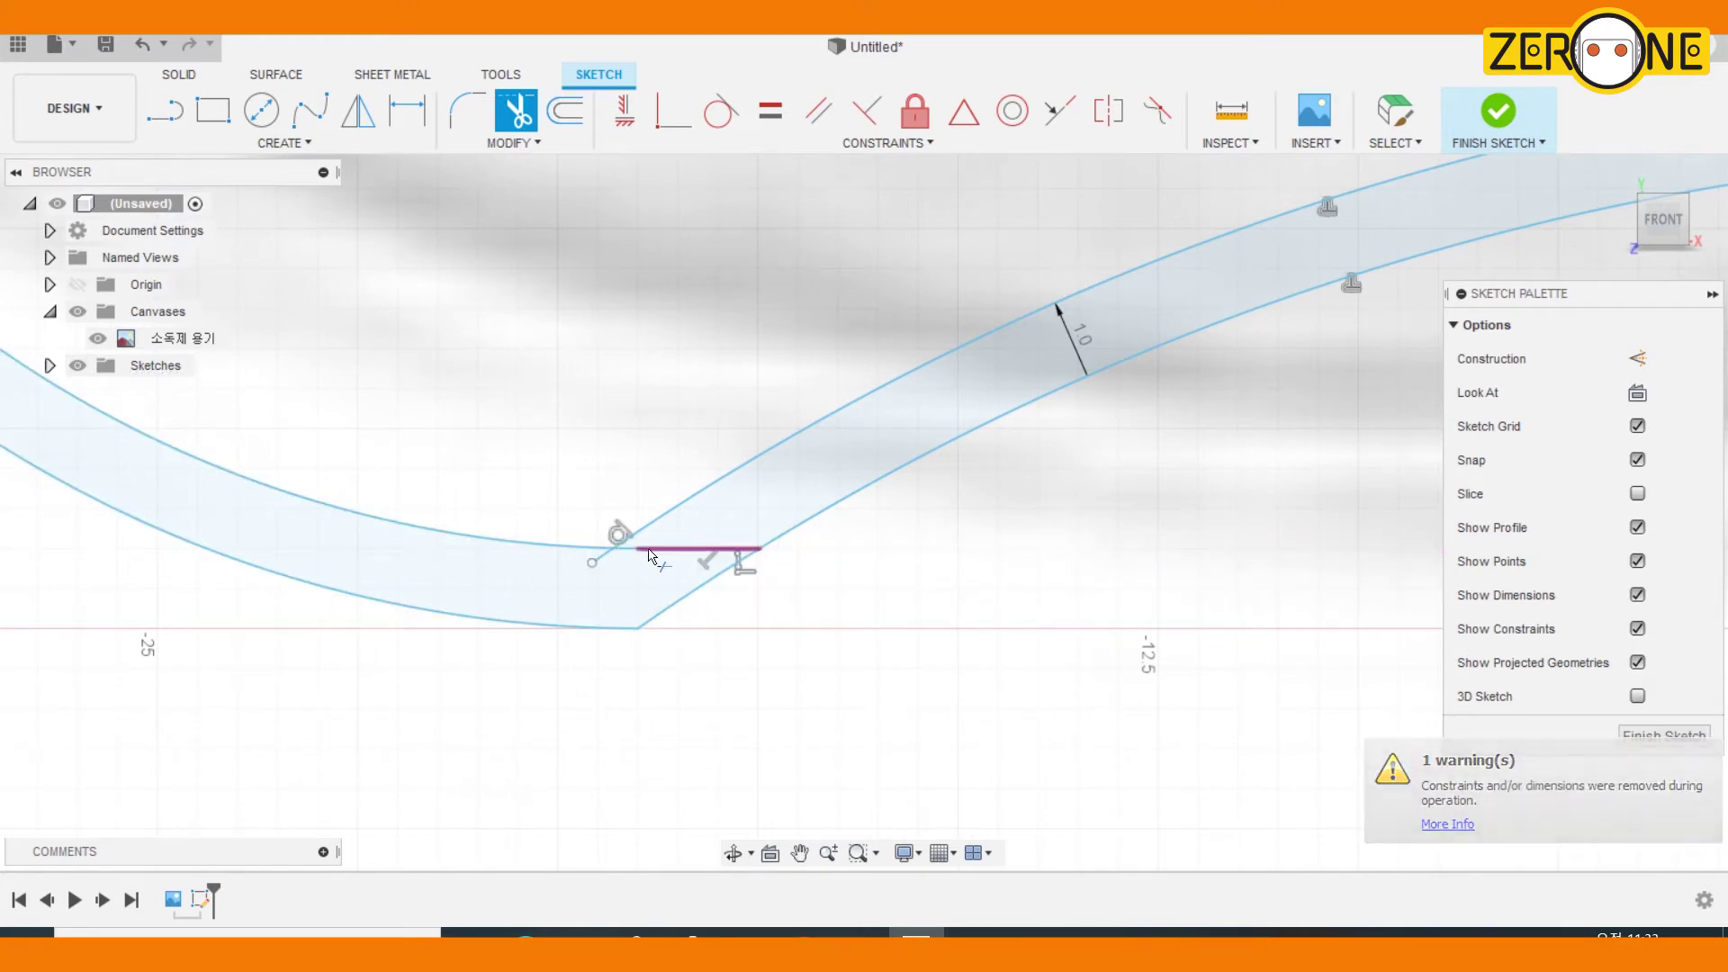
pyautogui.click(598, 559)
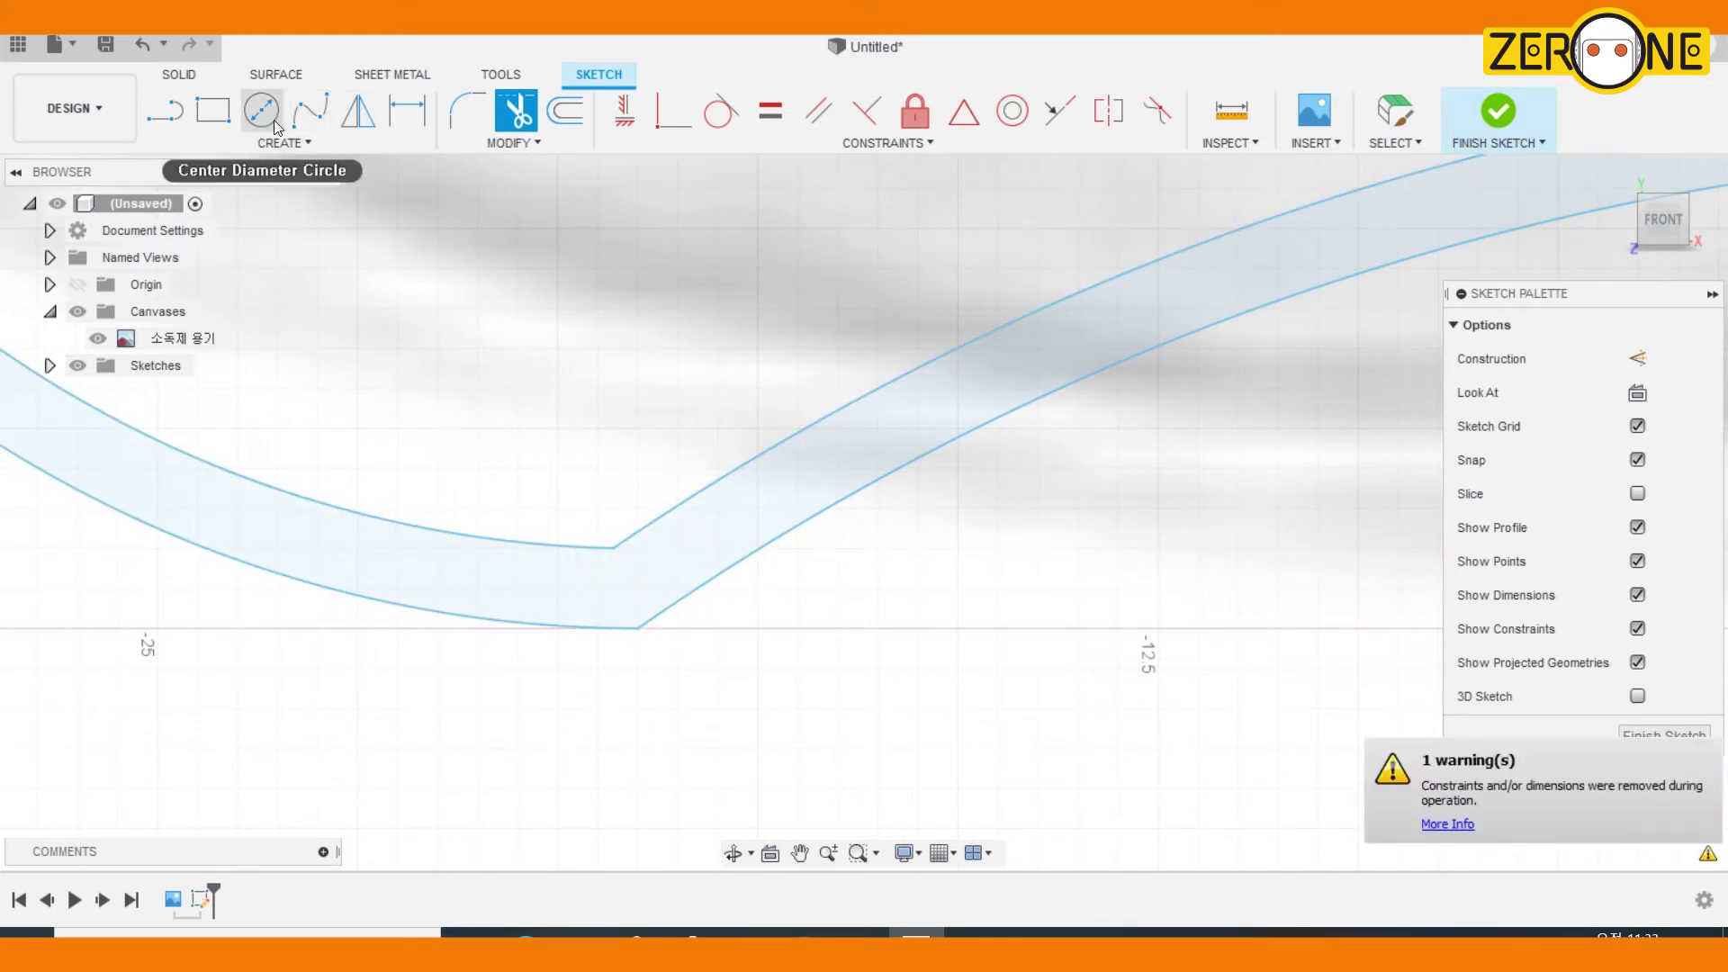
# Fillet the inner corner between the bottom corner arc and the arched base with a 3 mm radius
pyautogui.click(467, 110)
pyautogui.click(615, 550)
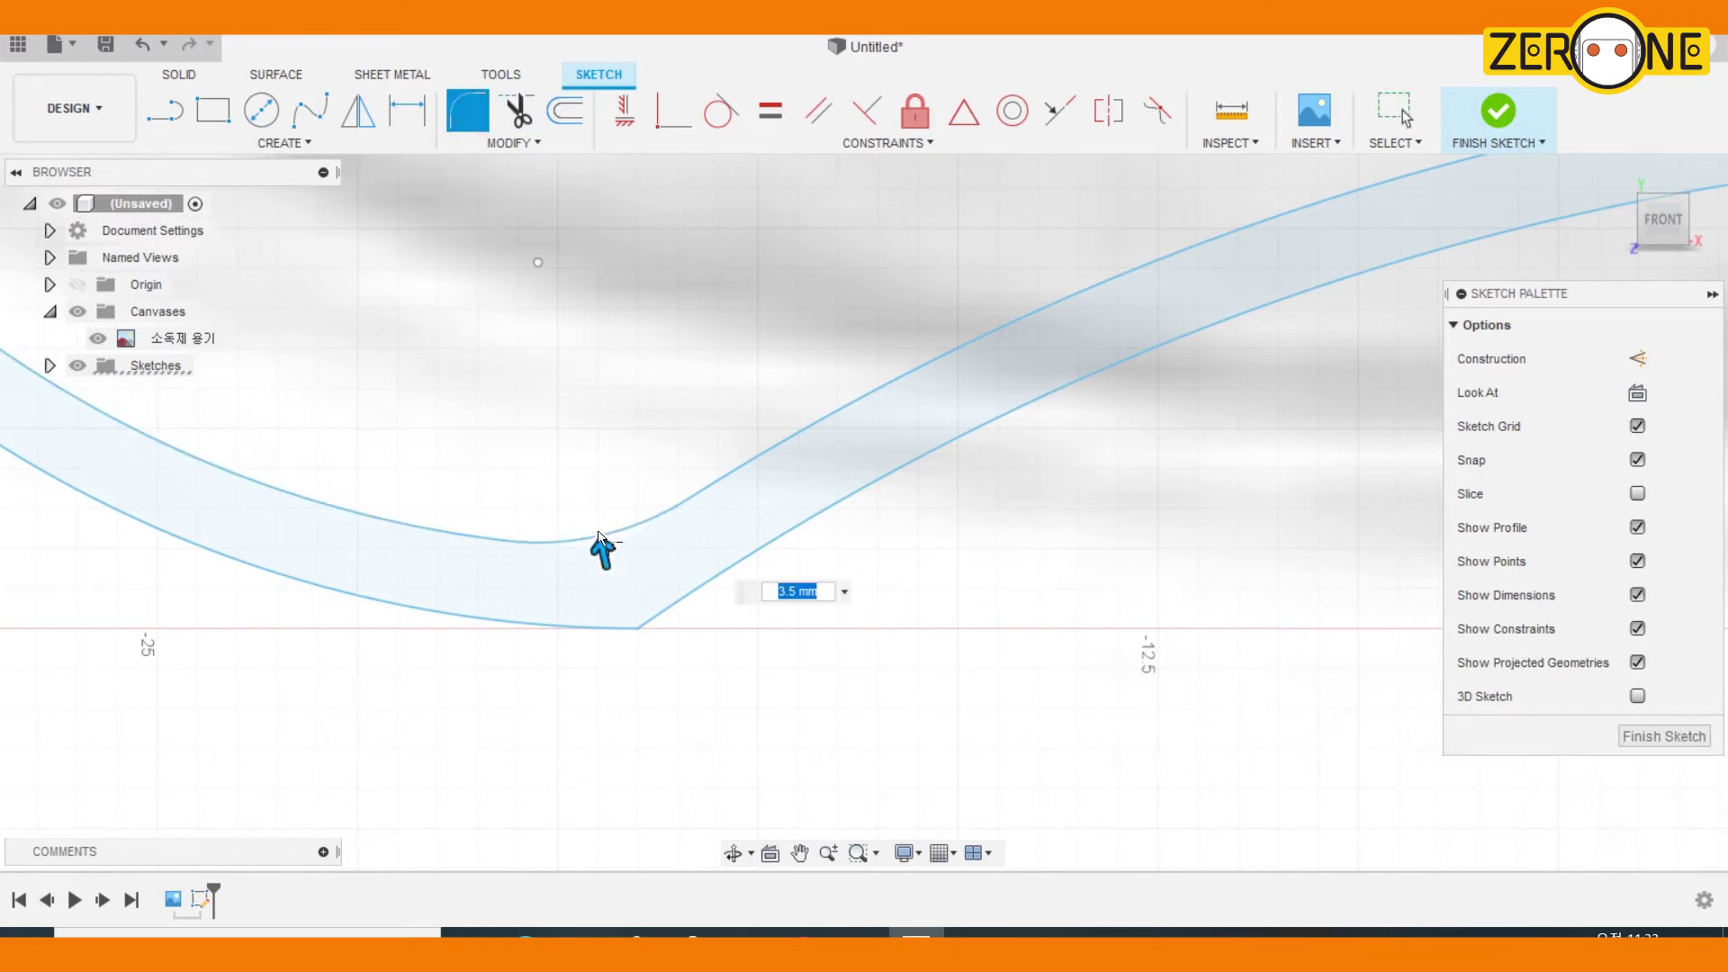
pyautogui.write('3')
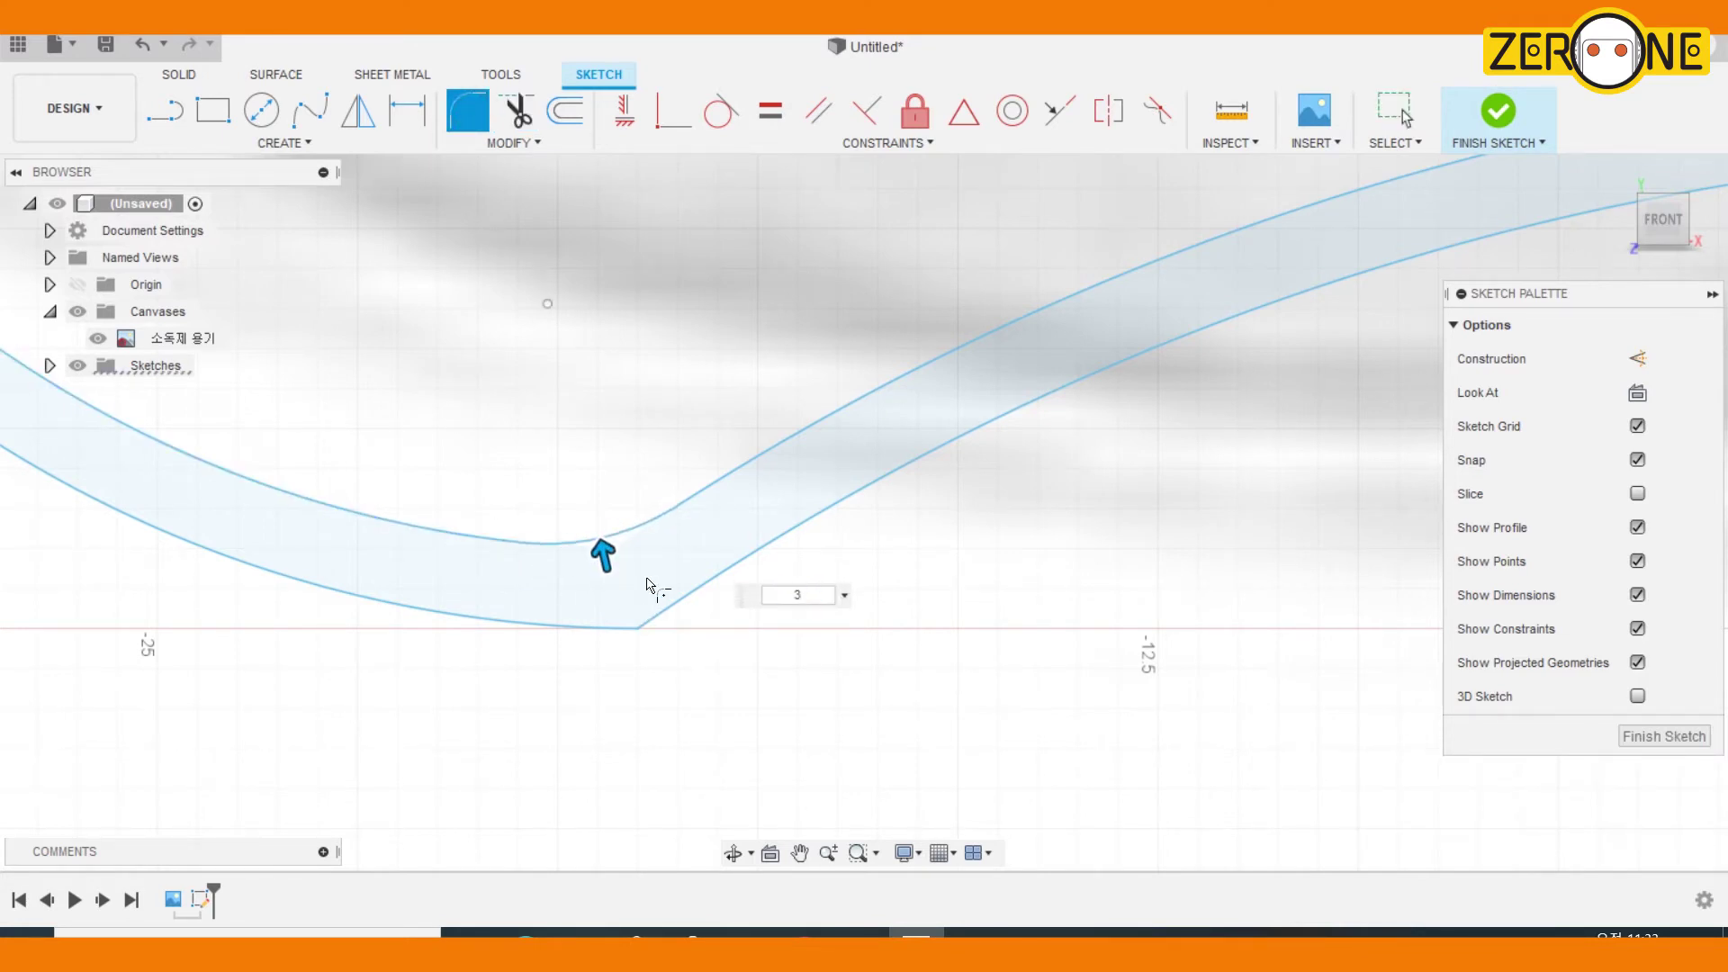
pyautogui.press('Return')
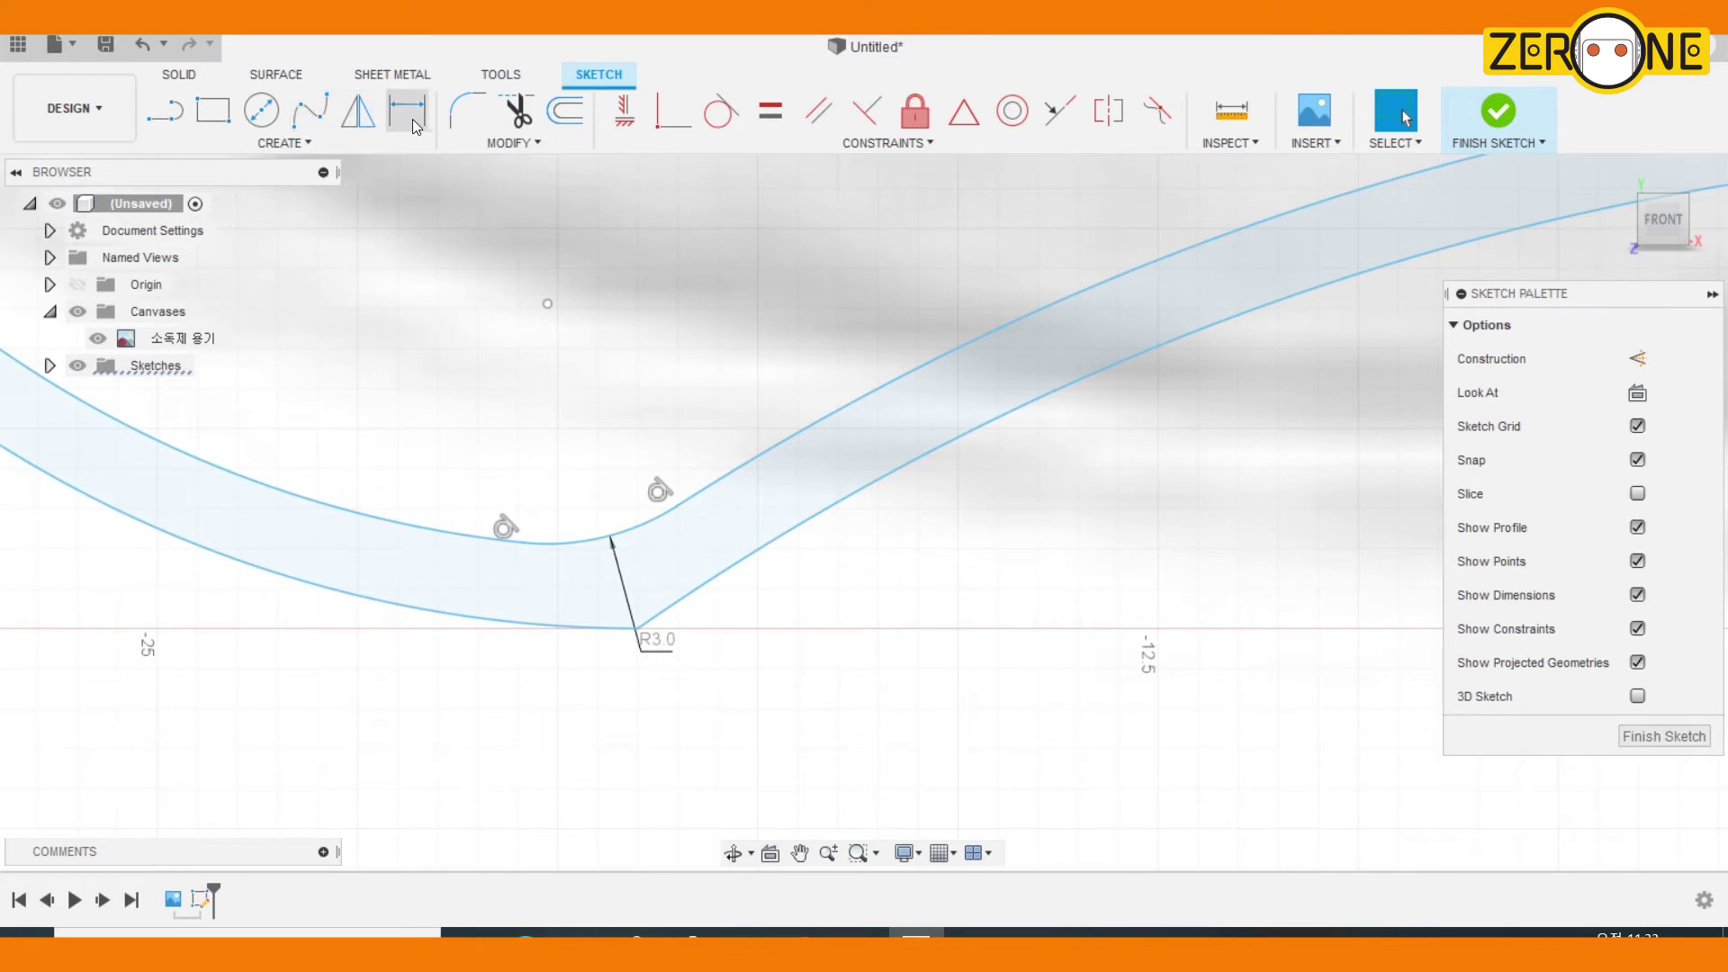
# Fillet the outer corner between the bottom corner arc and the arched base with a 3.5 mm radius
pyautogui.click(467, 110)
pyautogui.click(644, 626)
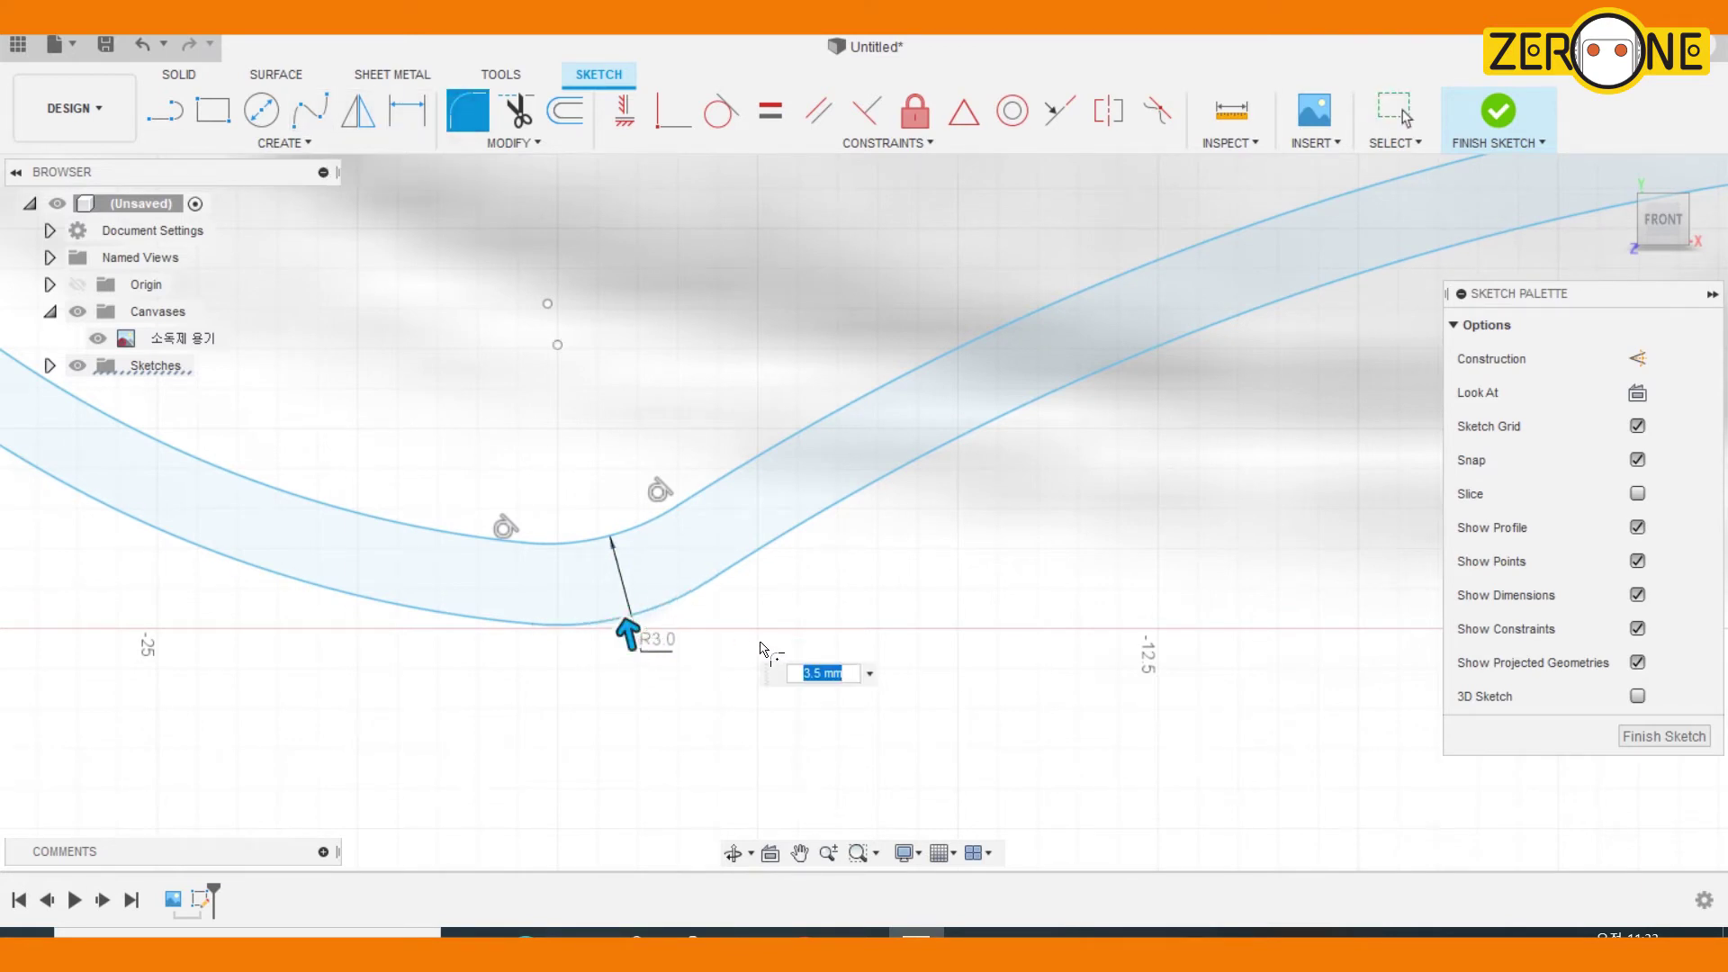
pyautogui.press('Return')
pyautogui.scroll(-10, 810, 683)
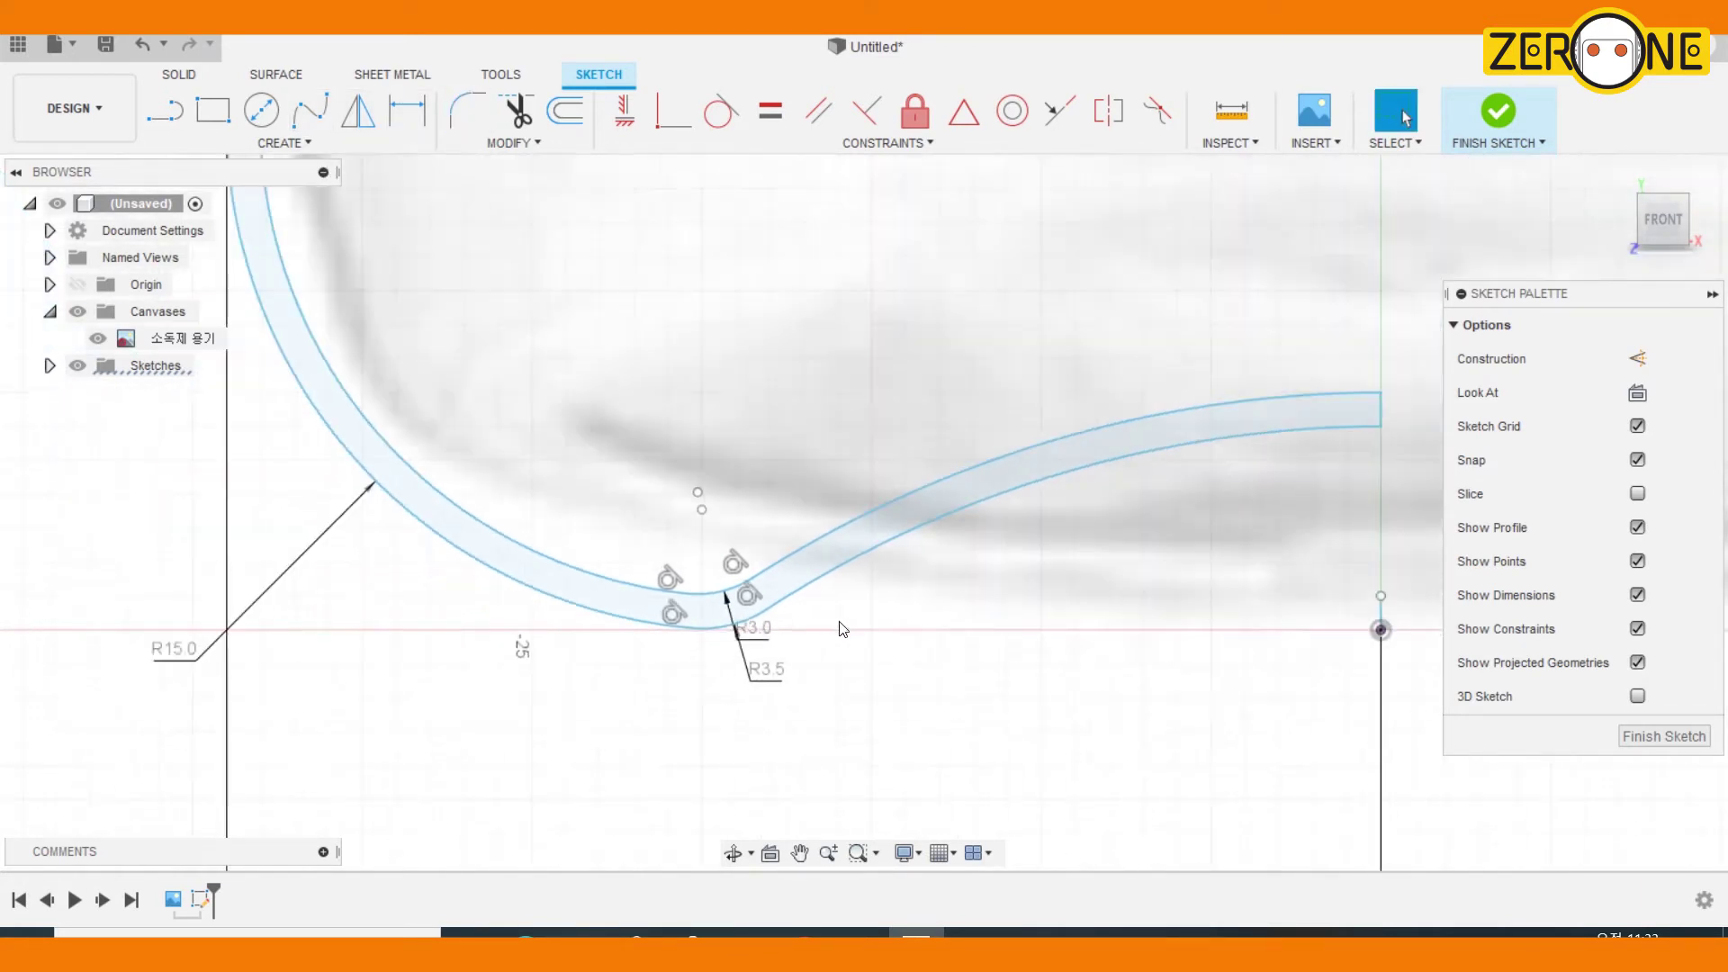
# Finish the profile sketch and revolve the profile 360° about the vertical Y axis as a new body
pyautogui.scroll(-5, 888, 740)
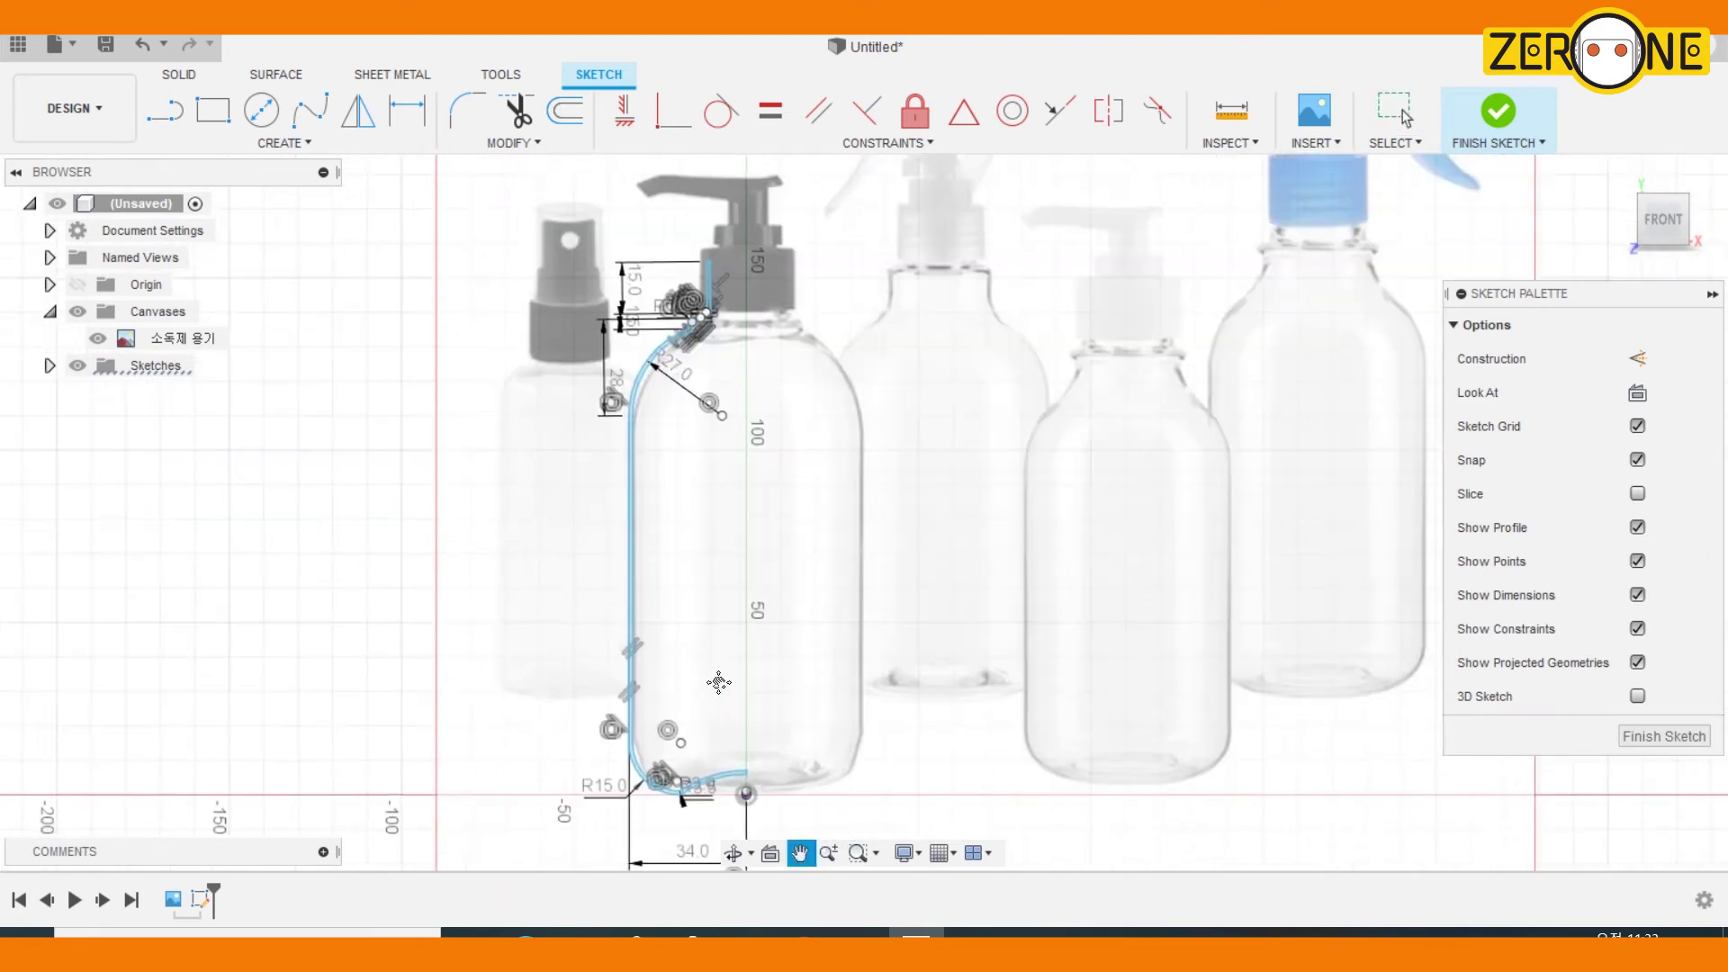
pyautogui.click(1497, 109)
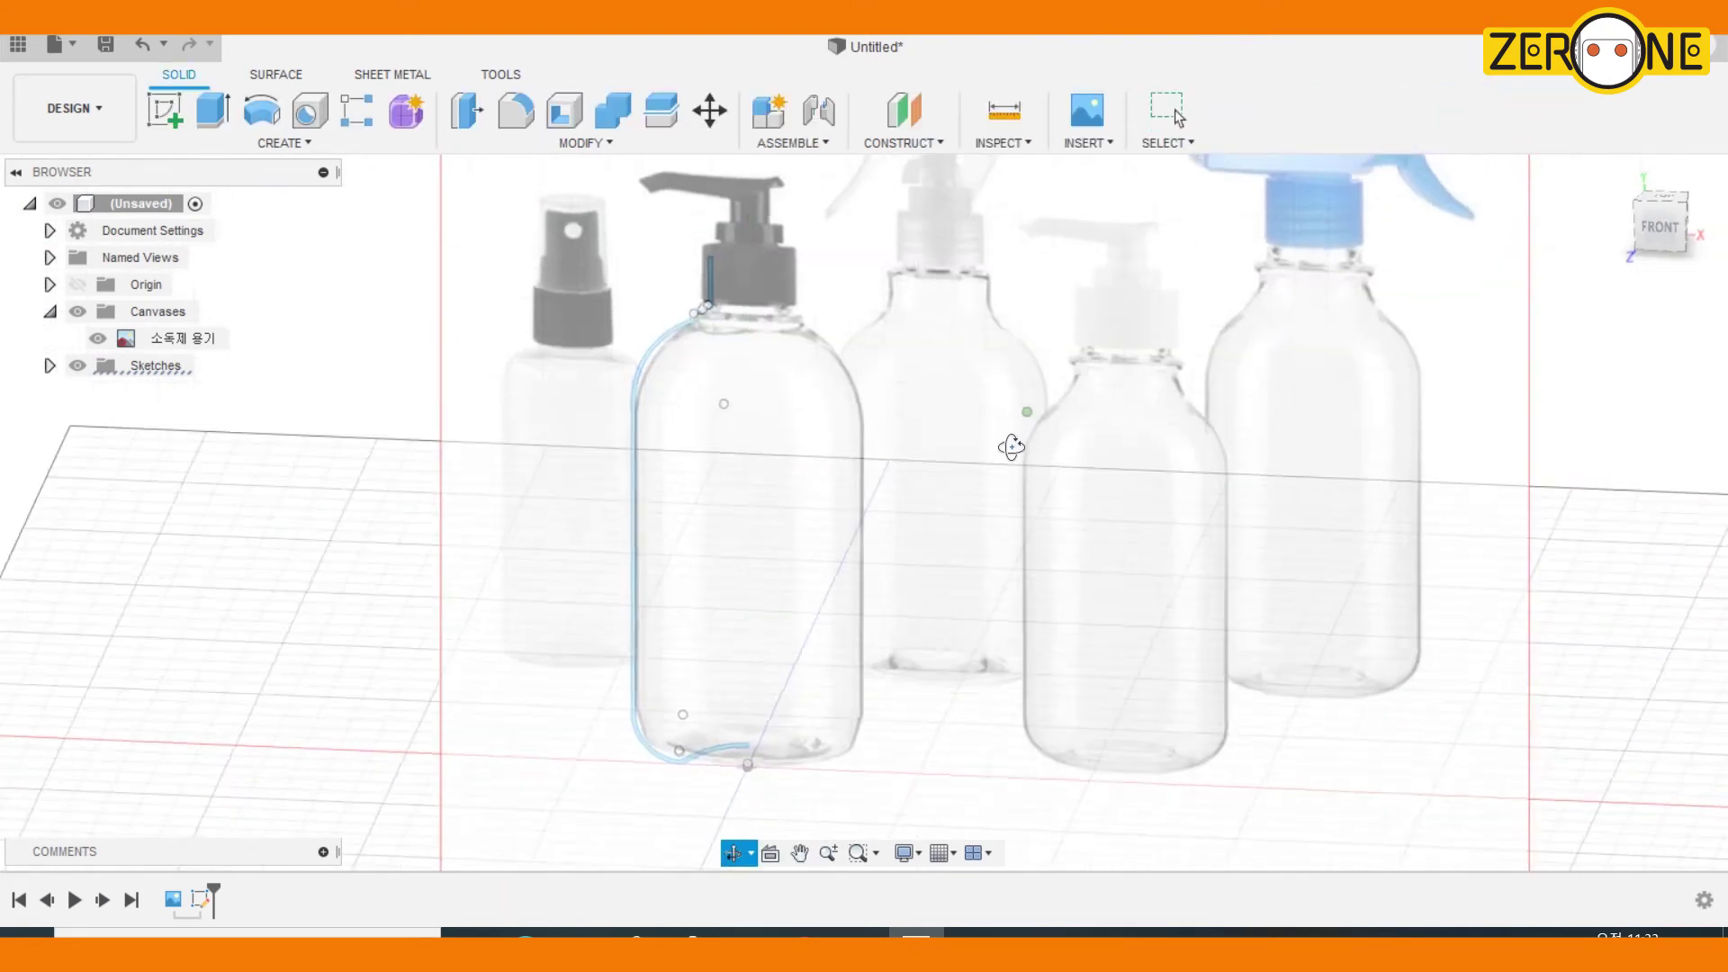
pyautogui.scroll(5, 741, 374)
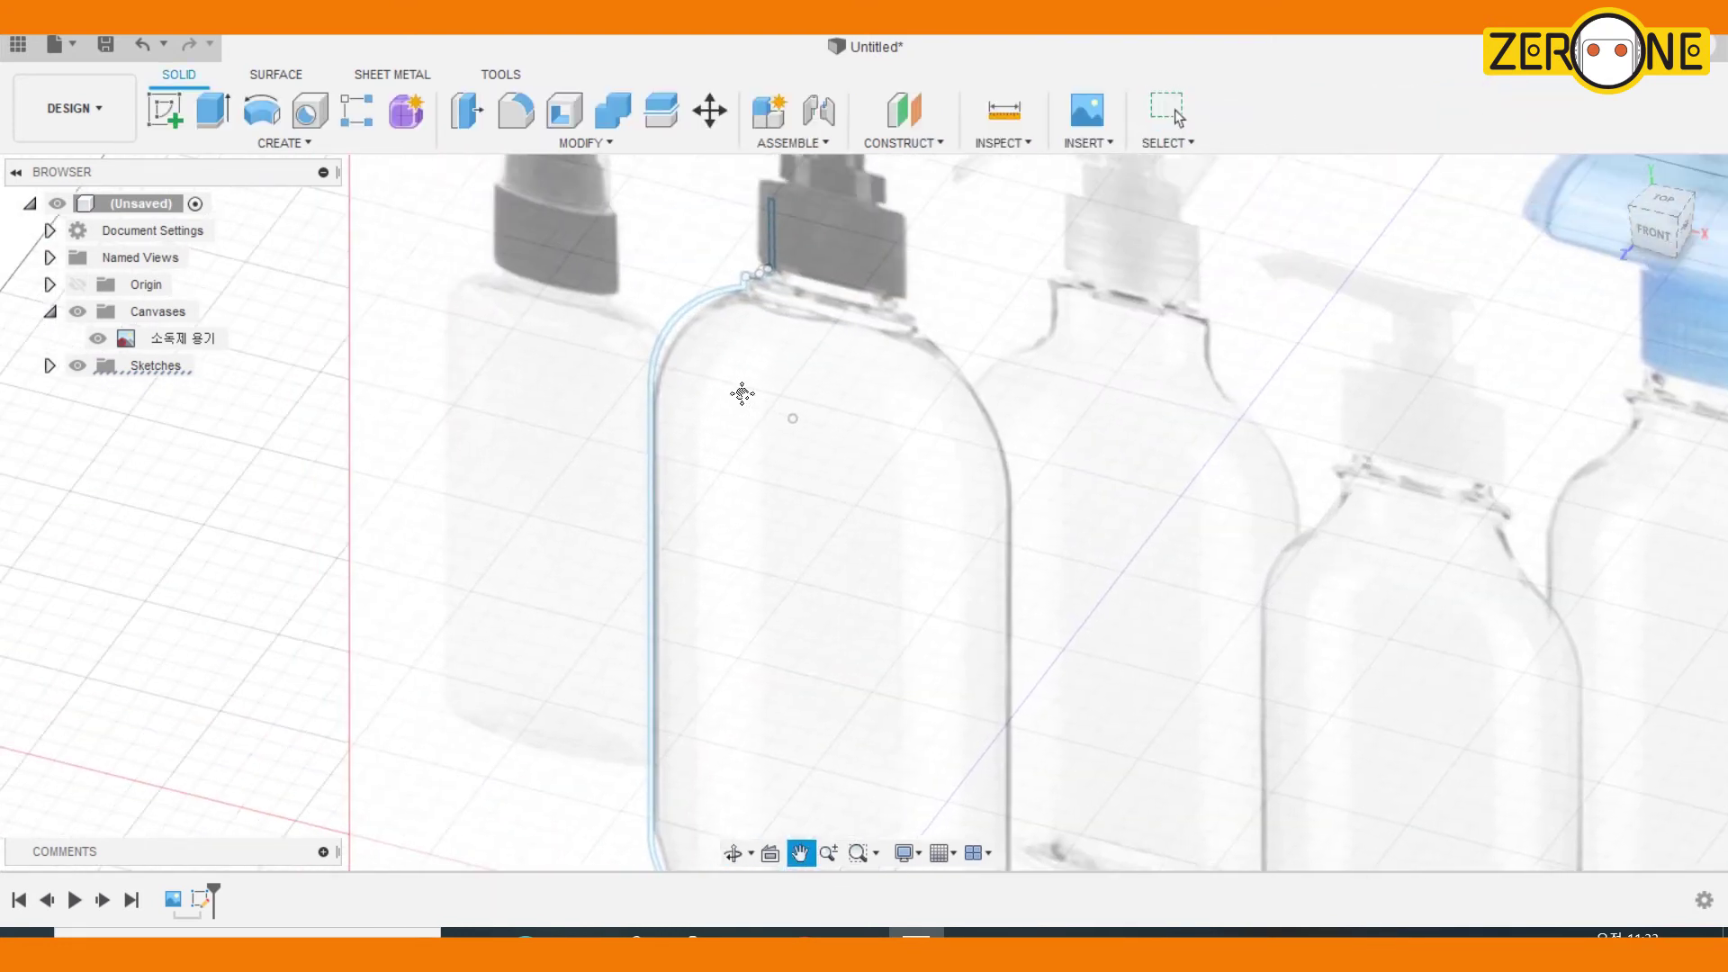
pyautogui.click(263, 109)
pyautogui.moveTo(760, 489); pyautogui.dragTo(800, 238, button='middle')
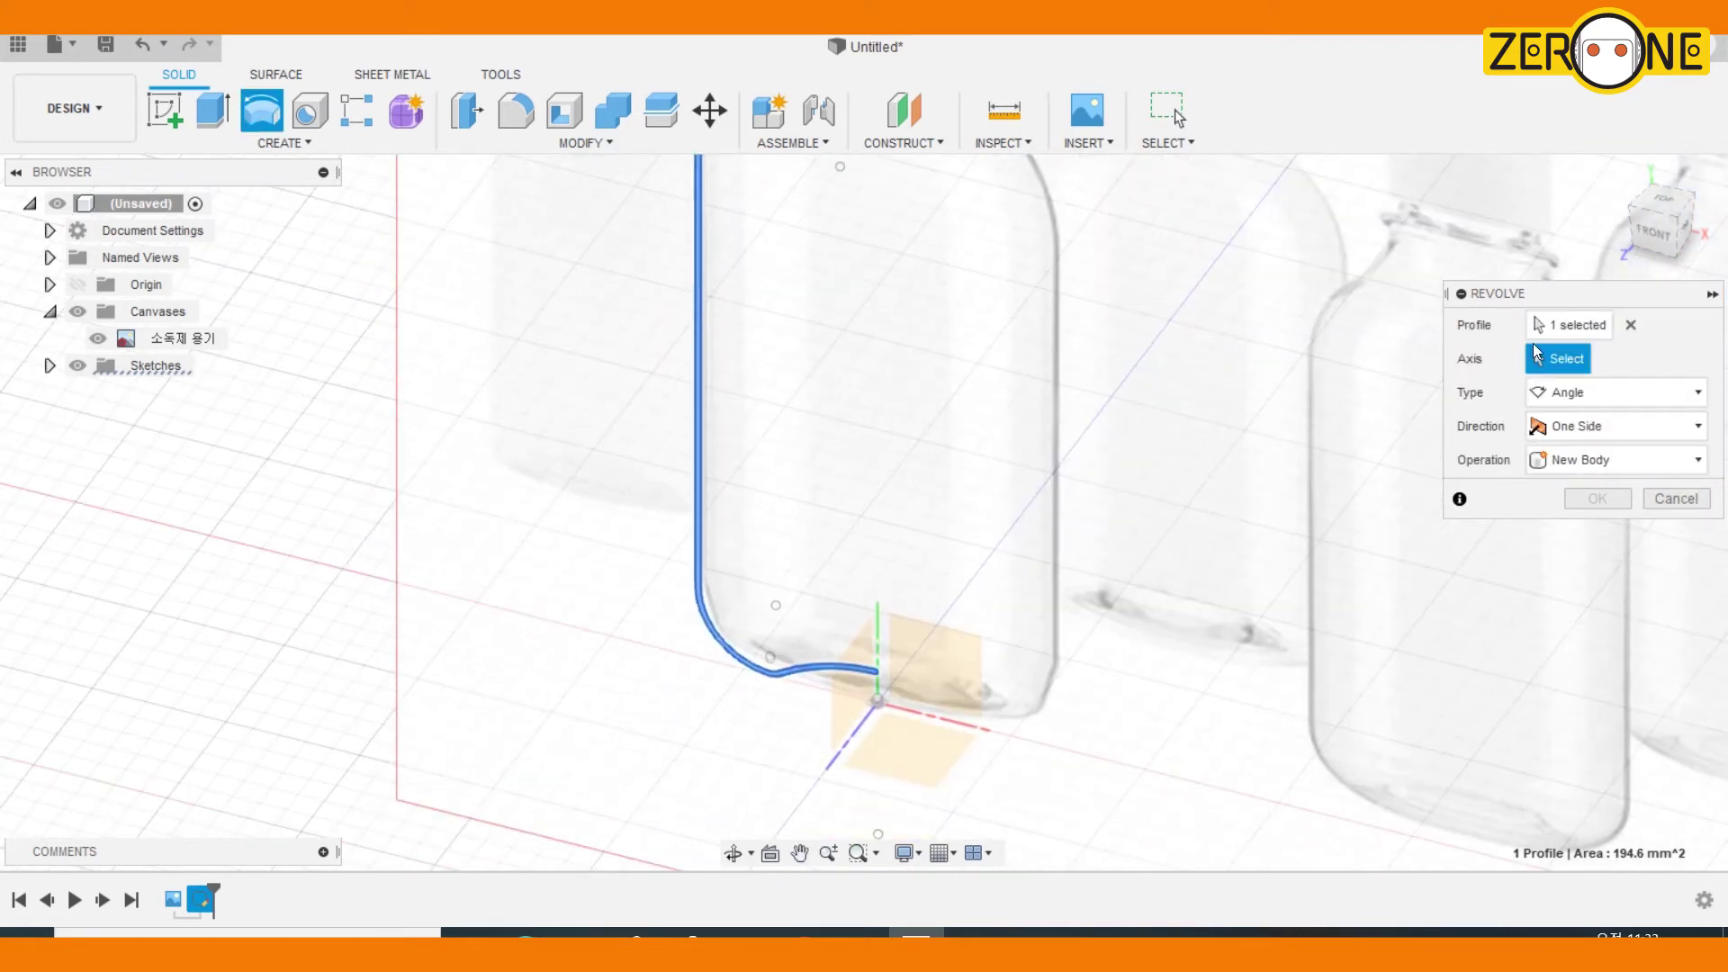
pyautogui.click(880, 628)
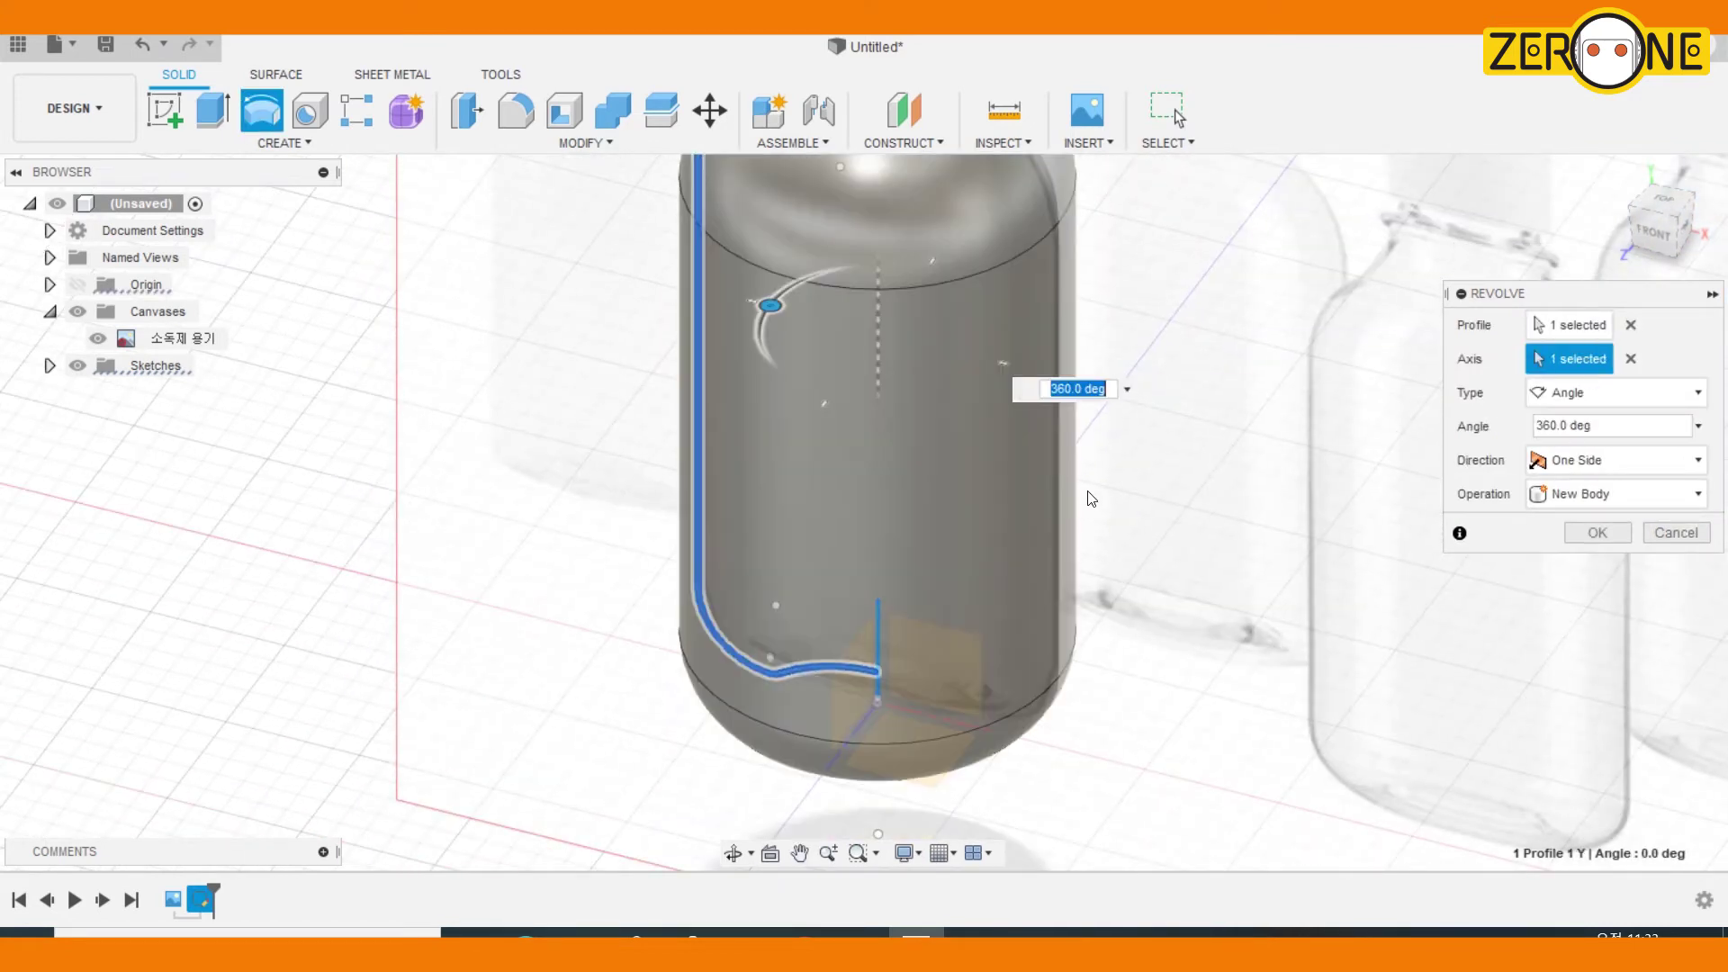
pyautogui.click(1597, 531)
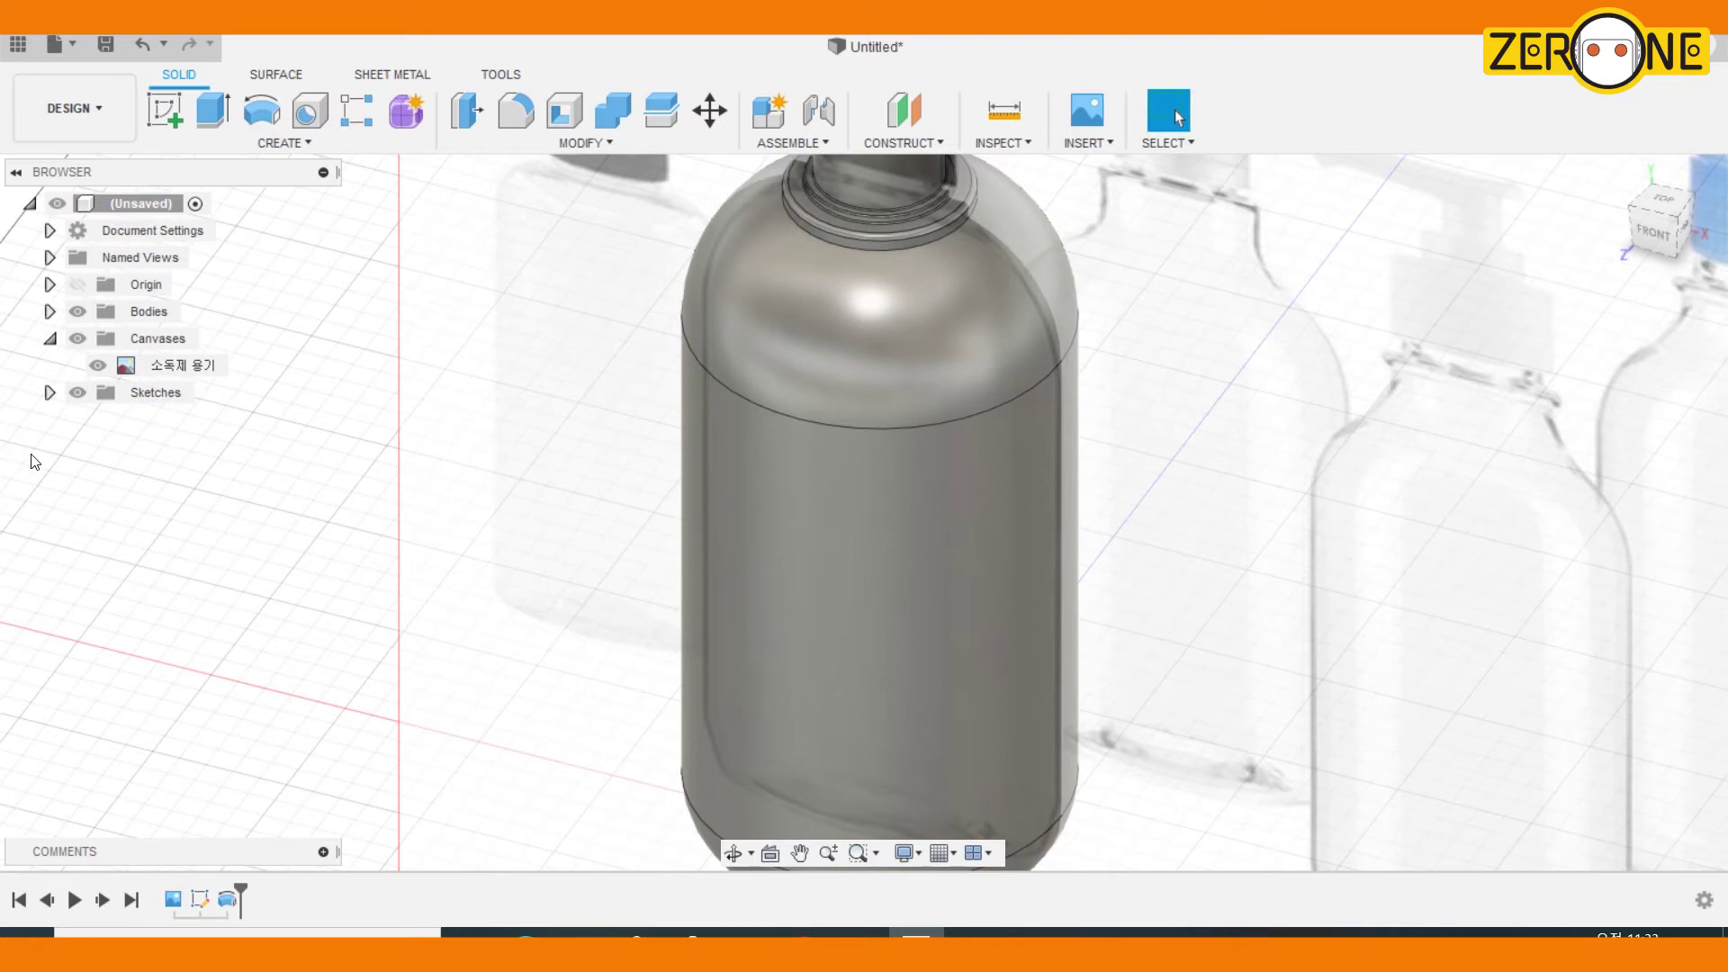
# List the model's bodies and sketches, face the bottle from the front and create a new sketch on the front plane
pyautogui.click(50, 312)
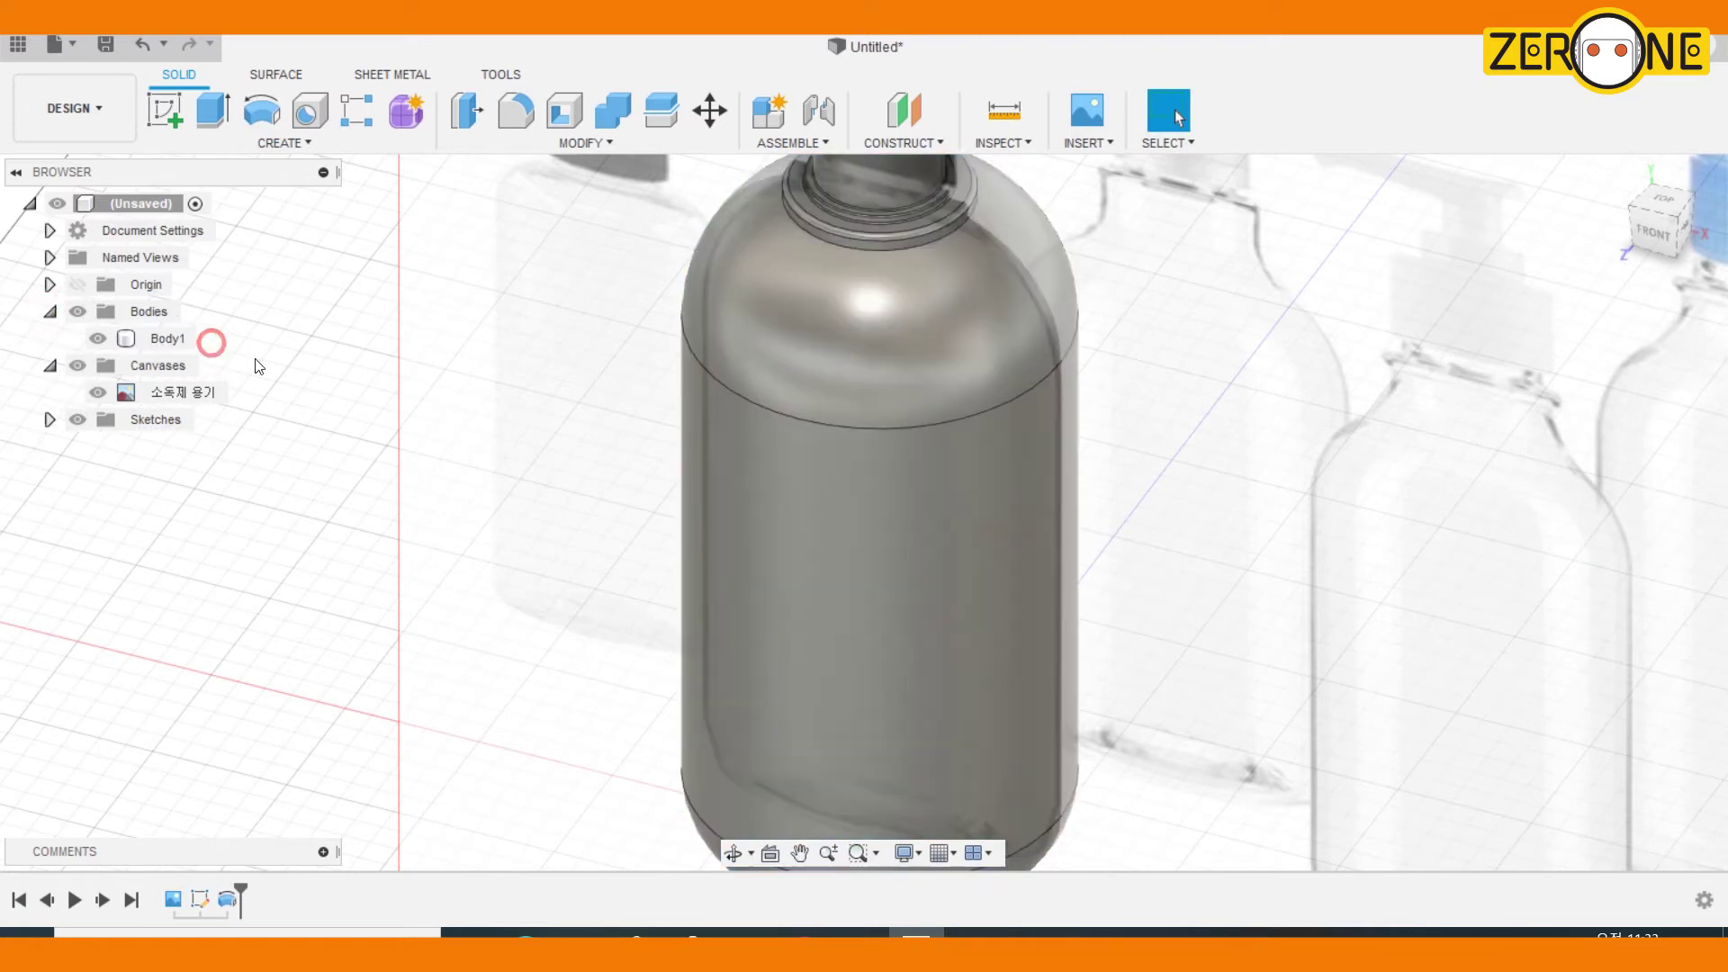
pyautogui.moveTo(681, 463); pyautogui.dragTo(645, 617, button='middle')
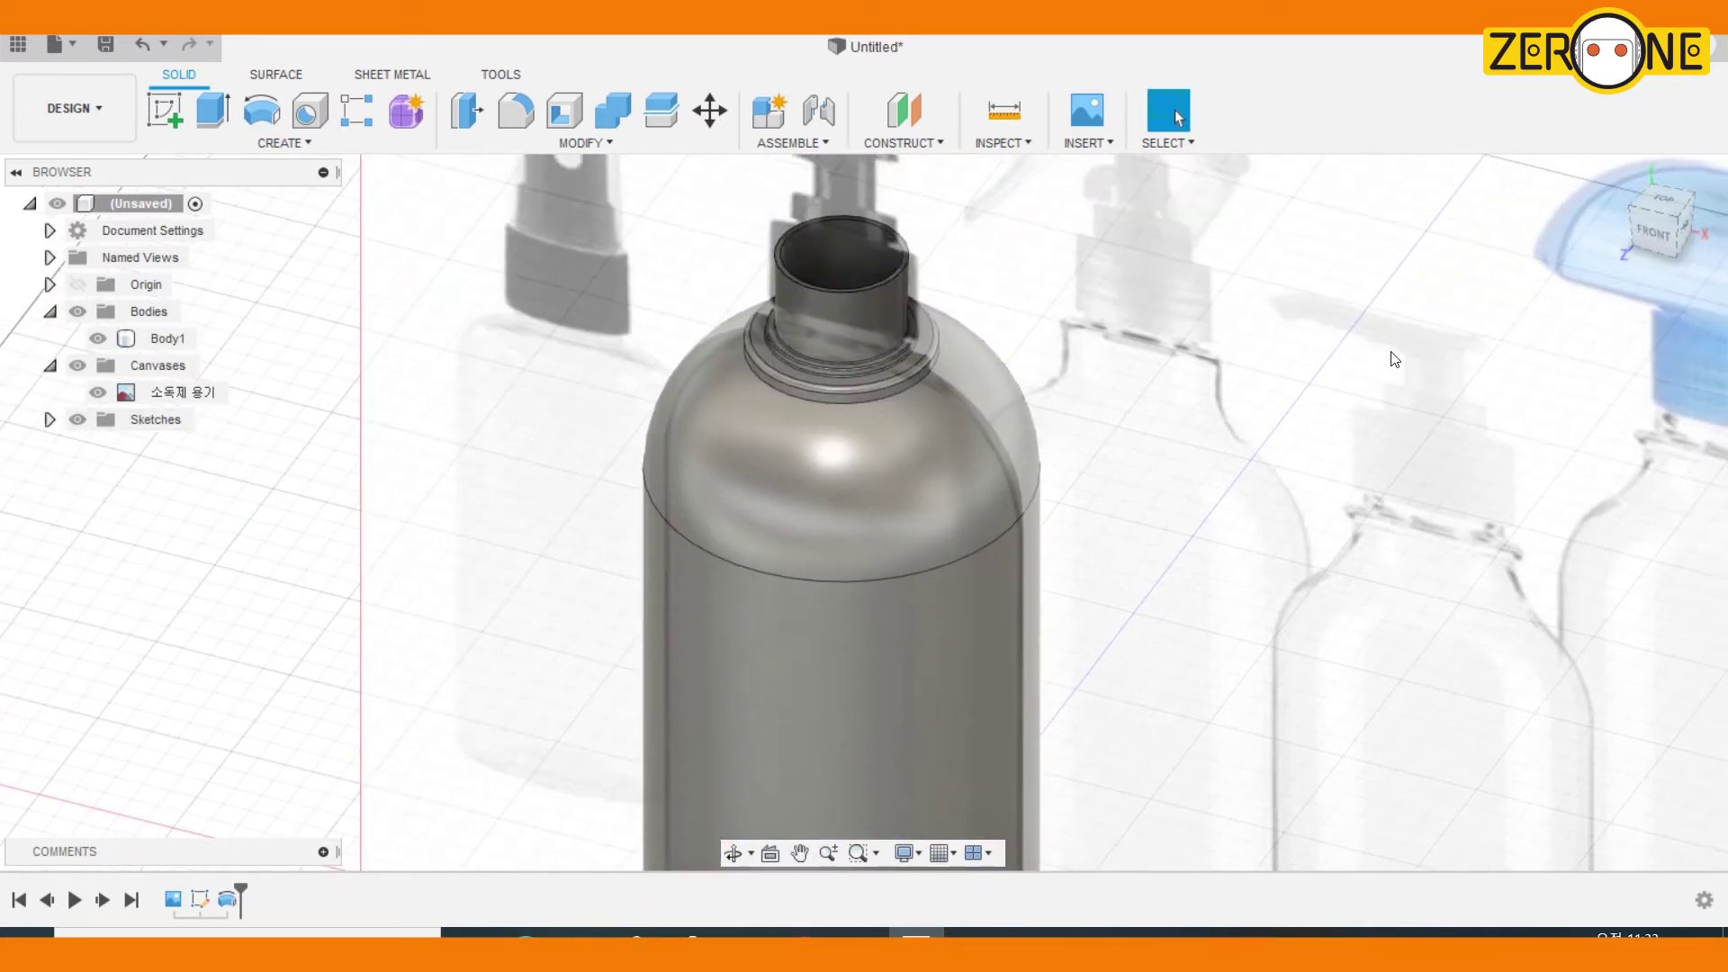
pyautogui.click(1651, 240)
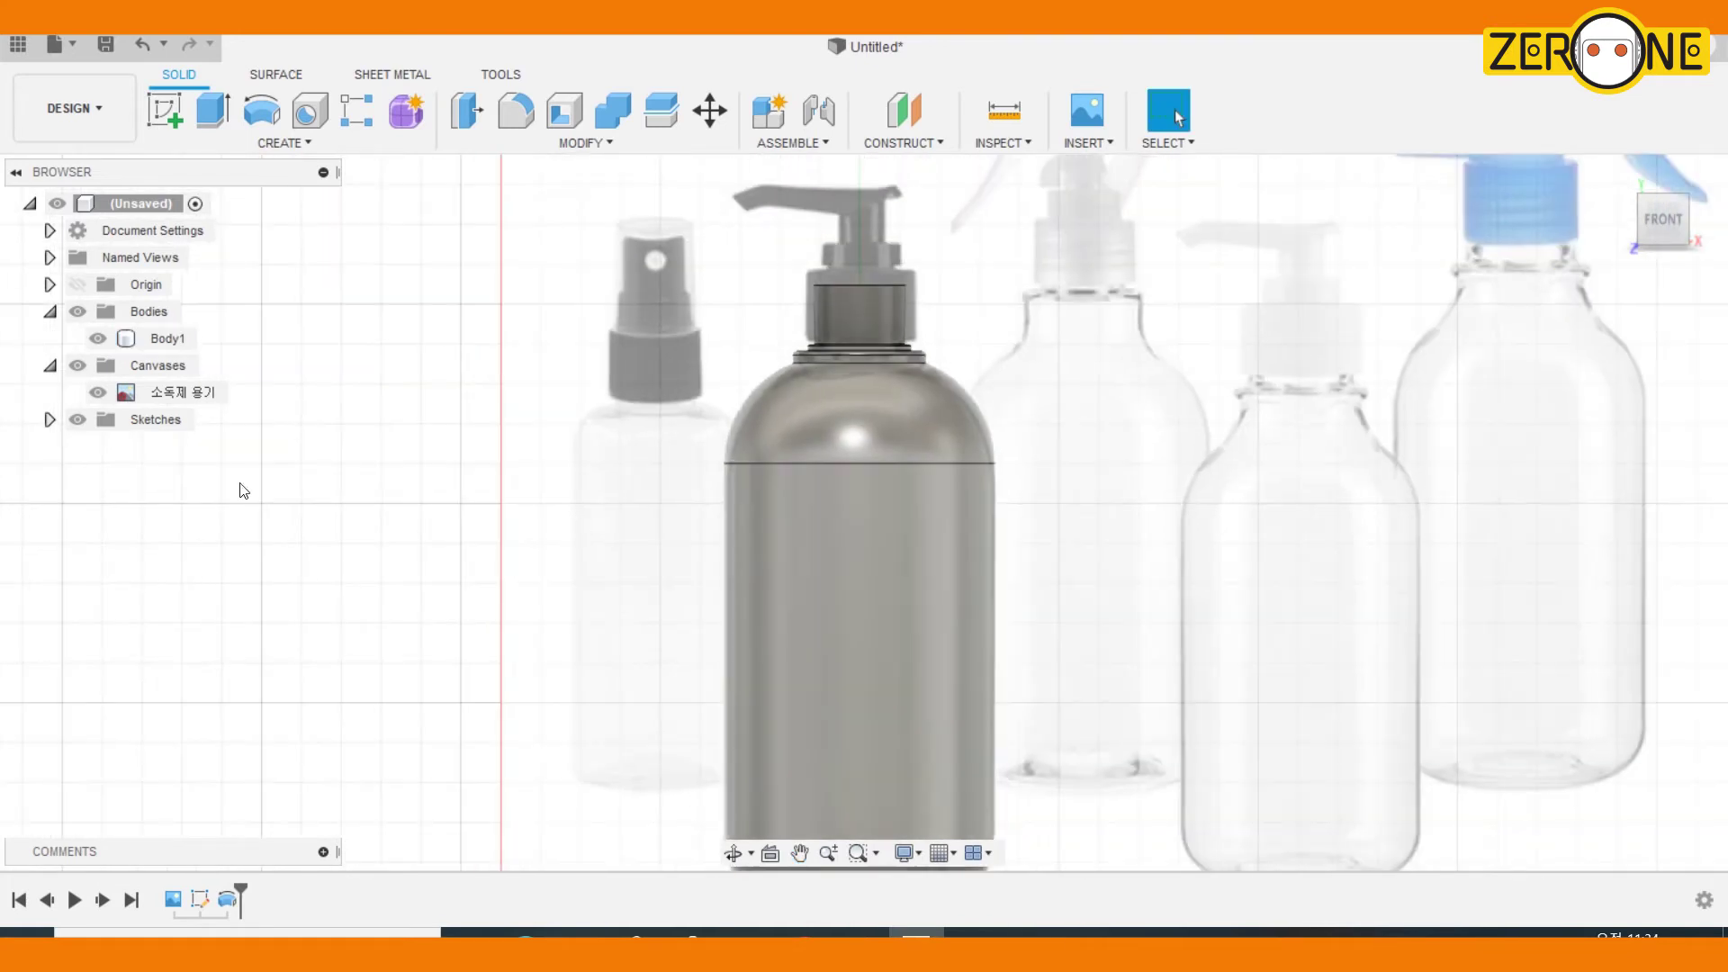
pyautogui.click(50, 420)
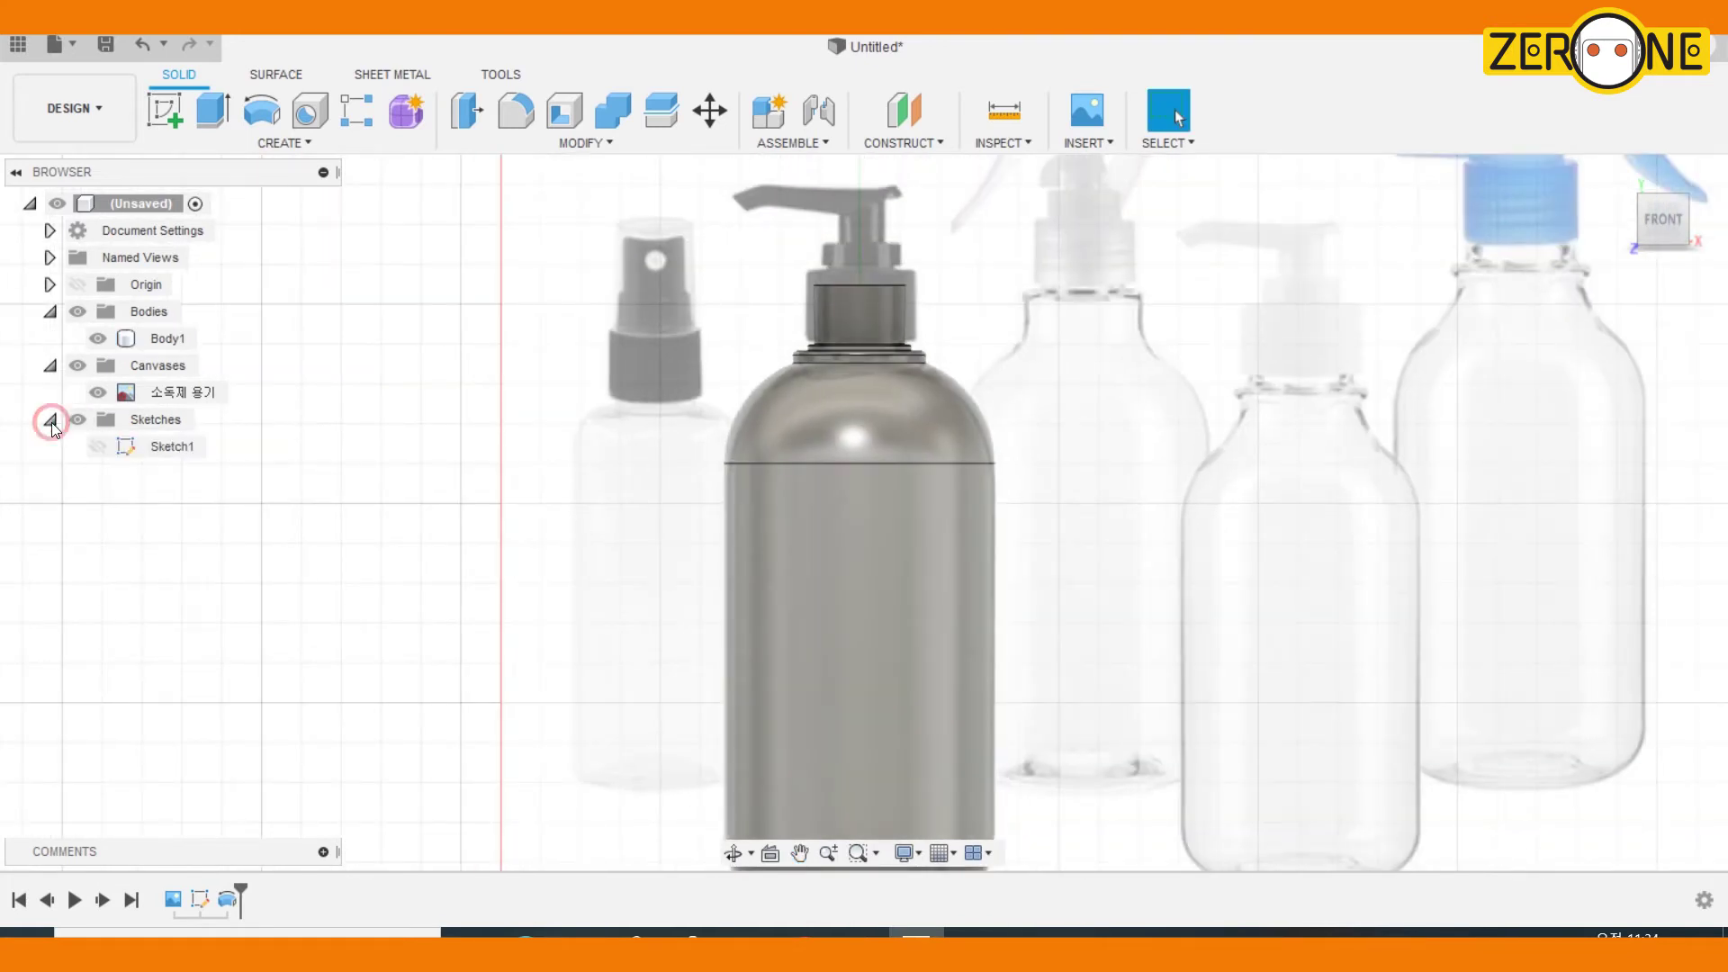
pyautogui.click(162, 112)
pyautogui.click(956, 815)
pyautogui.scroll(5, 918, 459)
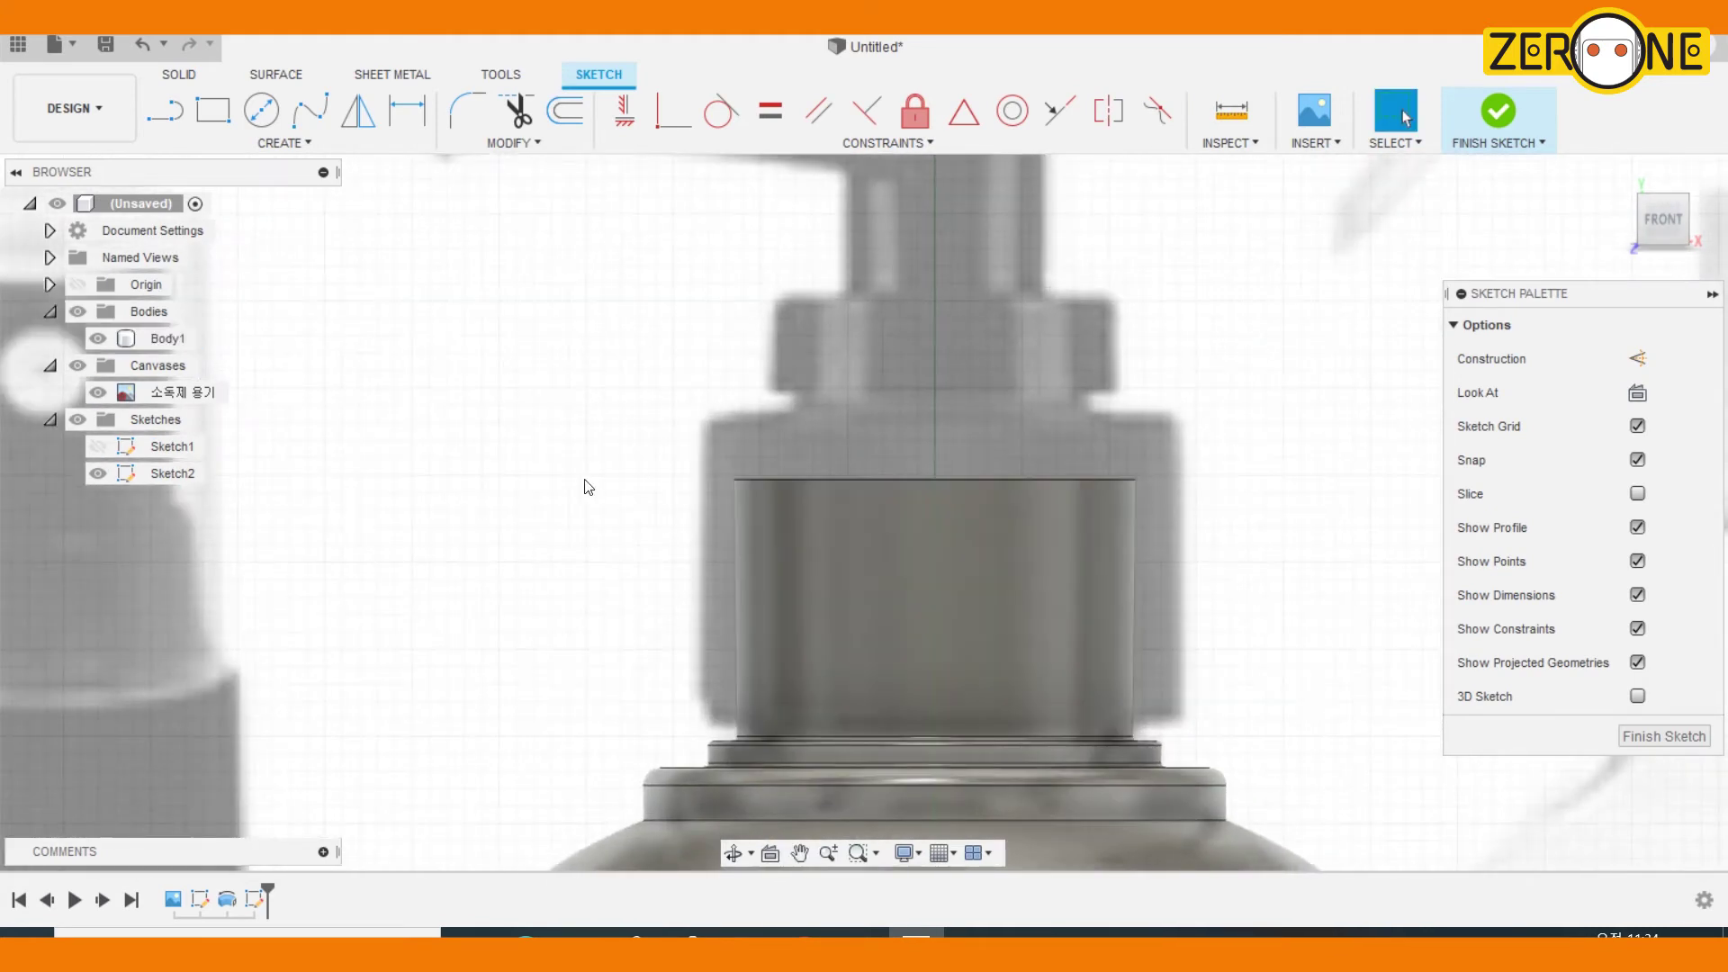
# Trace the cap's outer side with a vertical line and its top with a horizontal line ending on the central axis
pyautogui.click(184, 123)
pyautogui.click(708, 718)
pyautogui.click(708, 422)
pyautogui.click(933, 422)
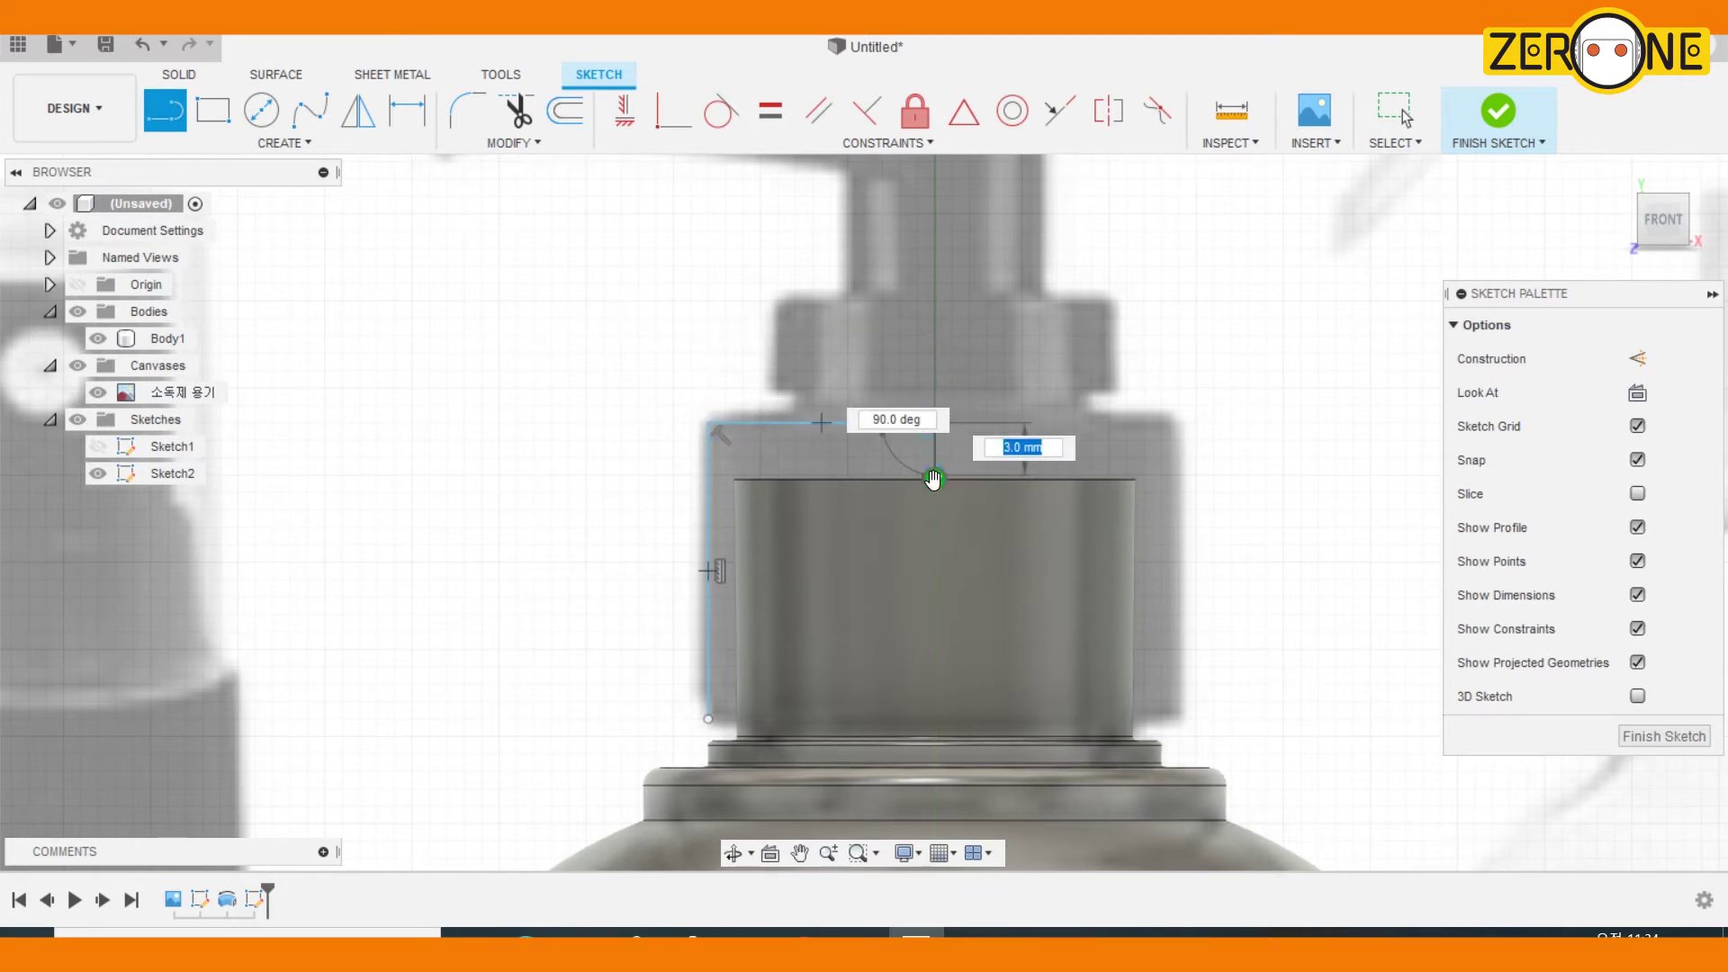
pyautogui.scroll(3, 936, 479)
pyautogui.scroll(2, 932, 477)
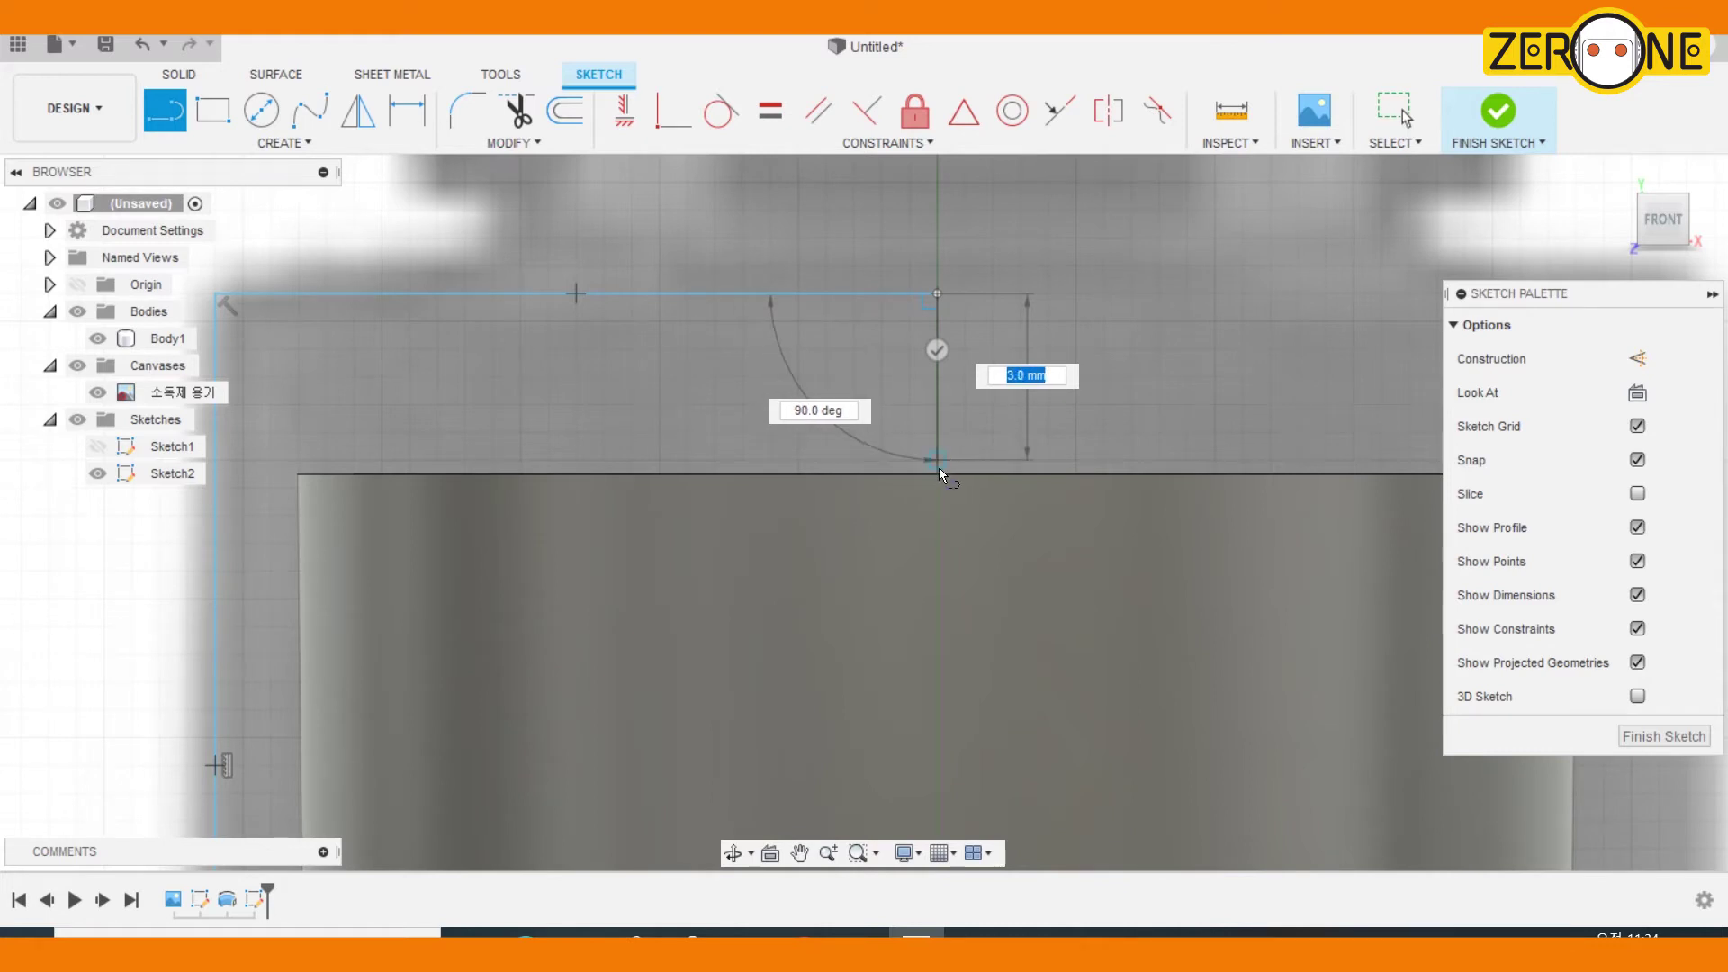
pyautogui.scroll(3, 934, 474)
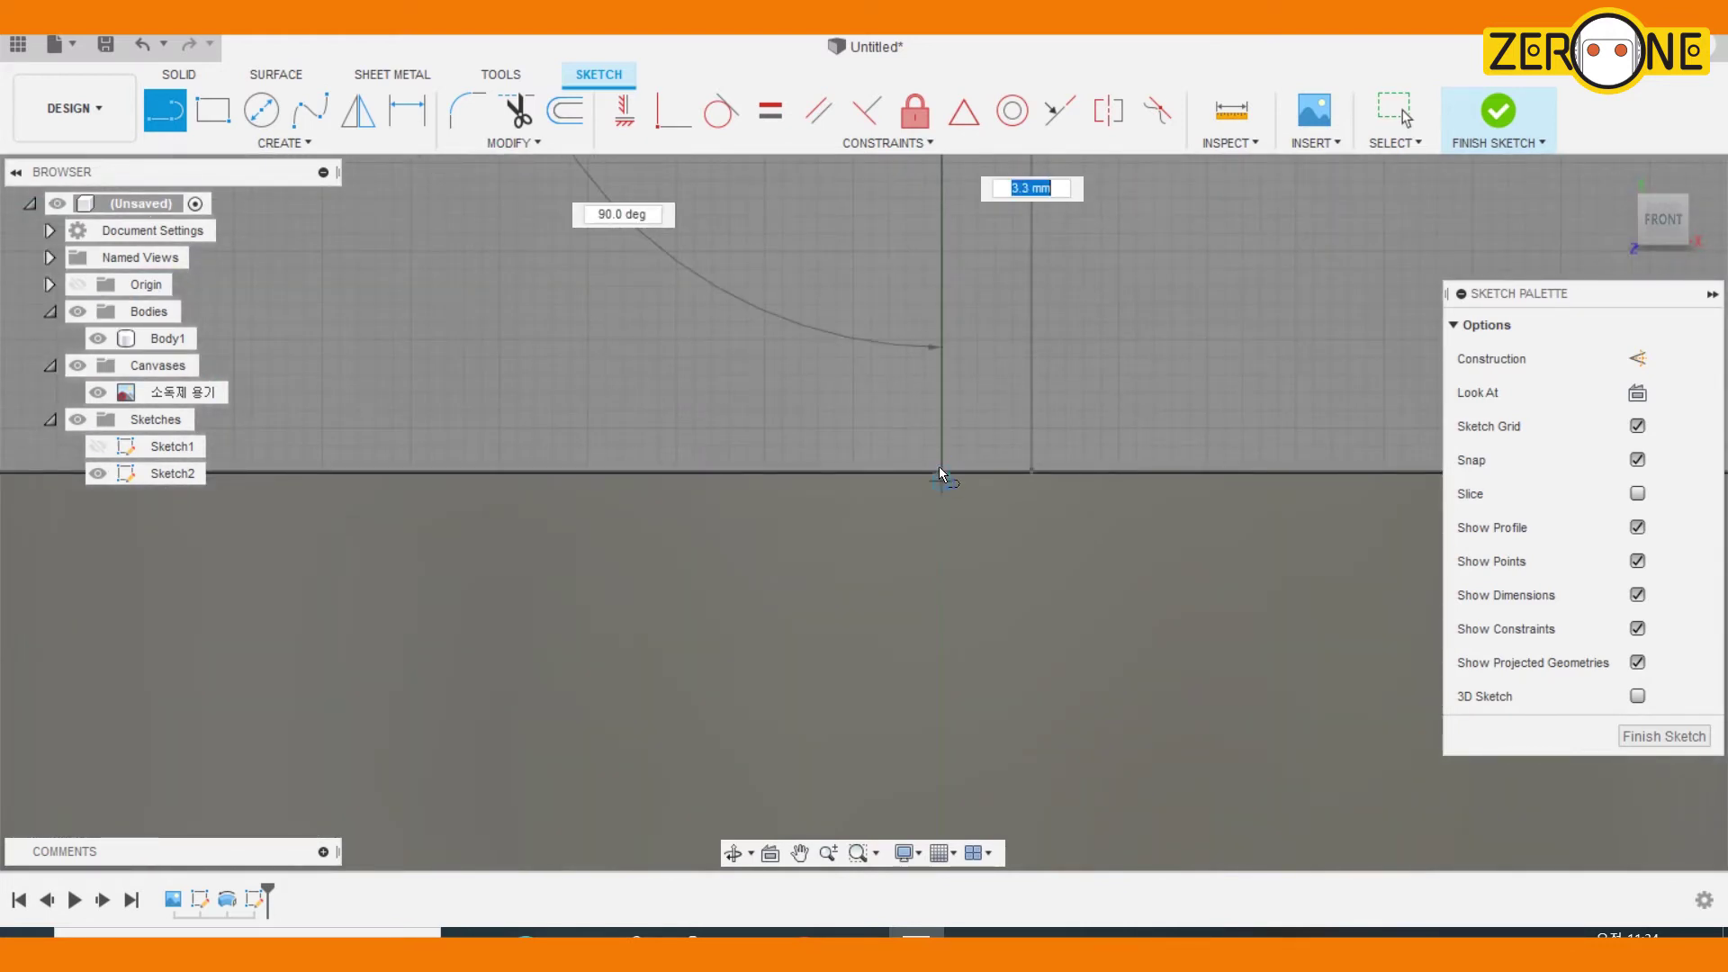
pyautogui.press('Escape')
# Project the bottle neck's rim edge and the corner point at the neck's base into the sketch
pyautogui.scroll(-5, 937, 476)
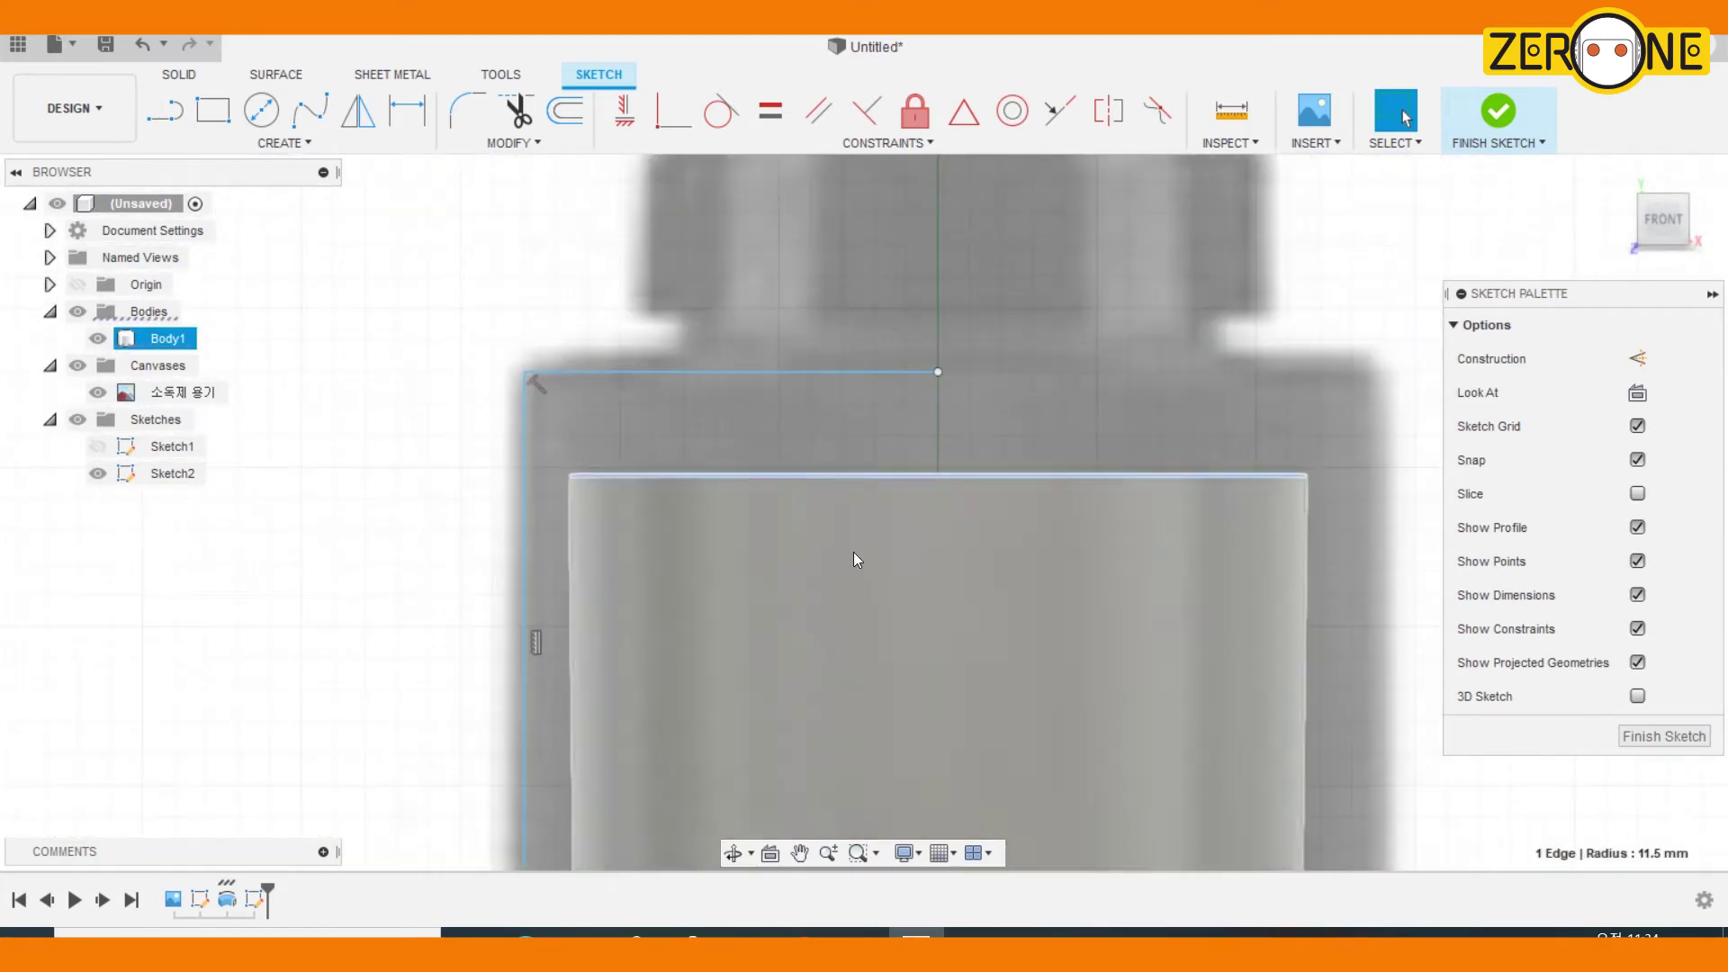
pyautogui.press('p')
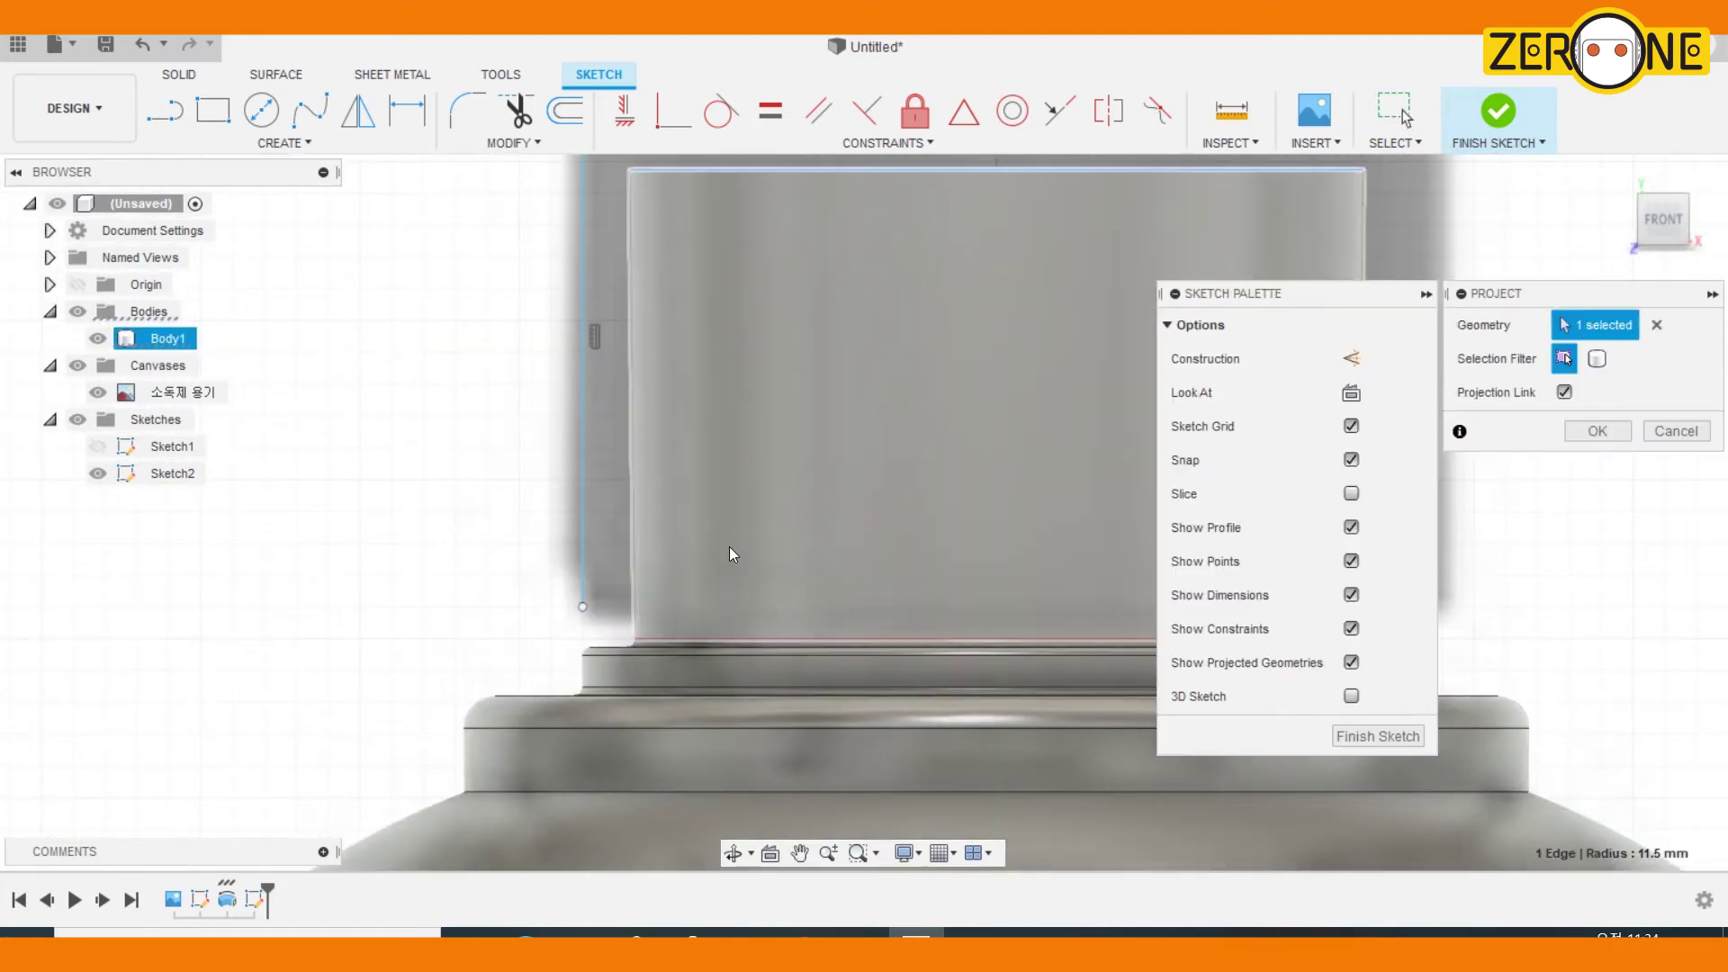
pyautogui.click(634, 637)
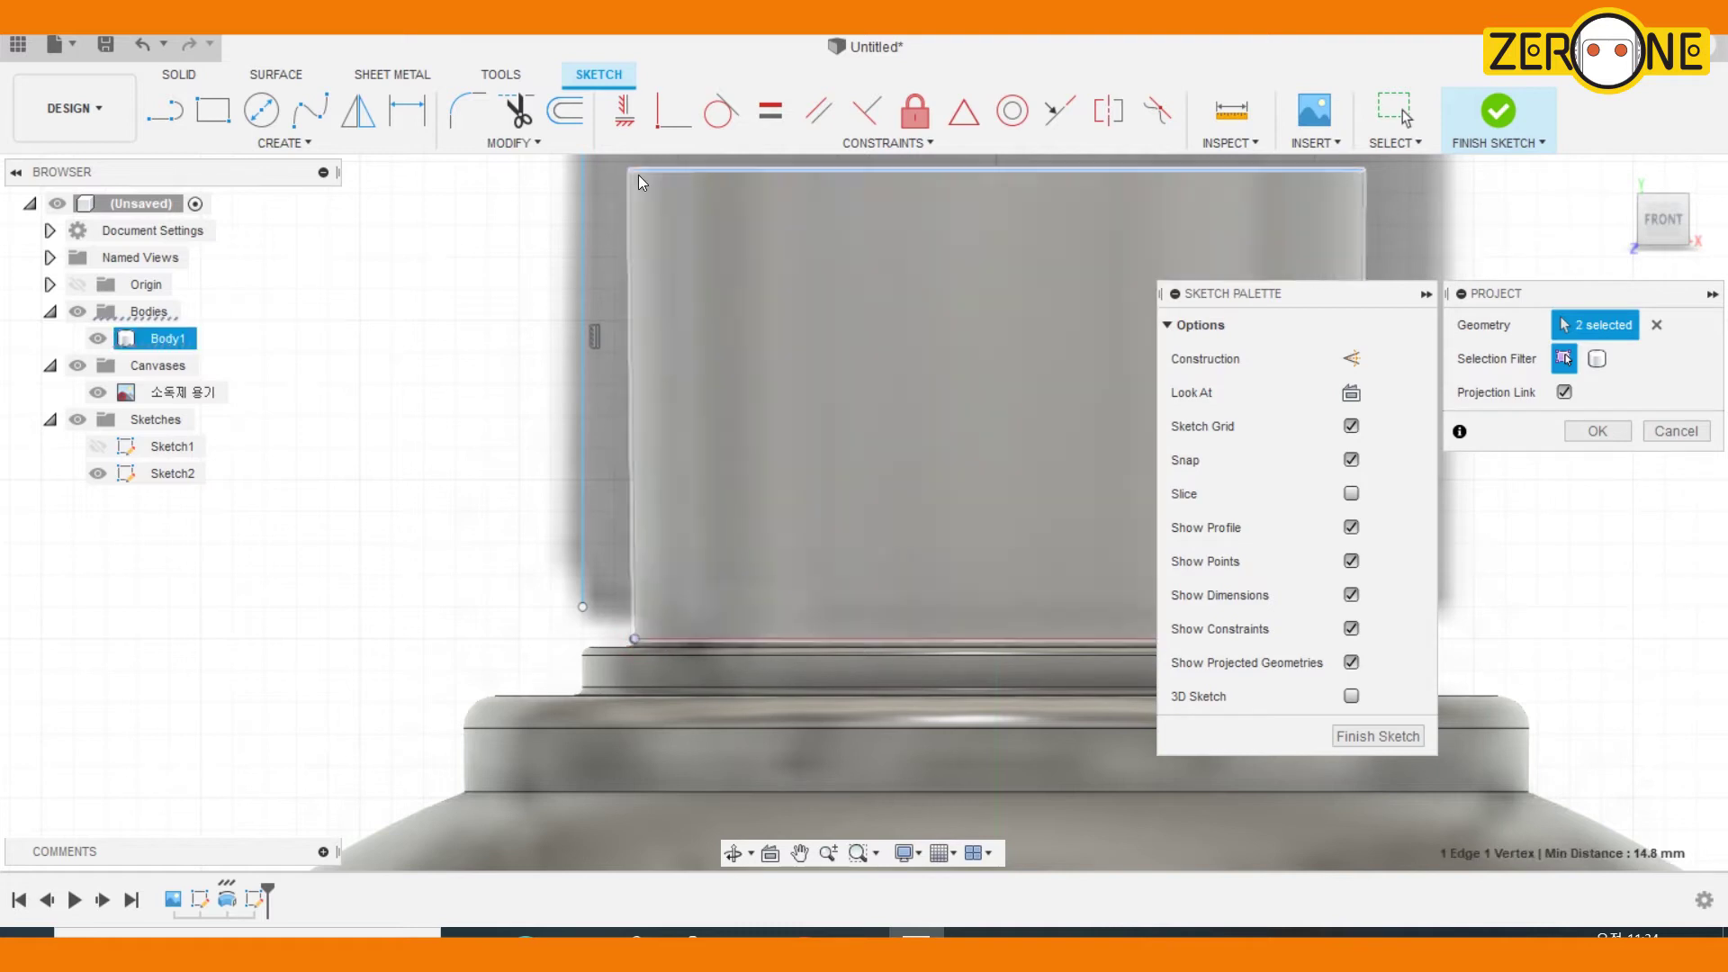
pyautogui.click(630, 457)
pyautogui.click(1598, 436)
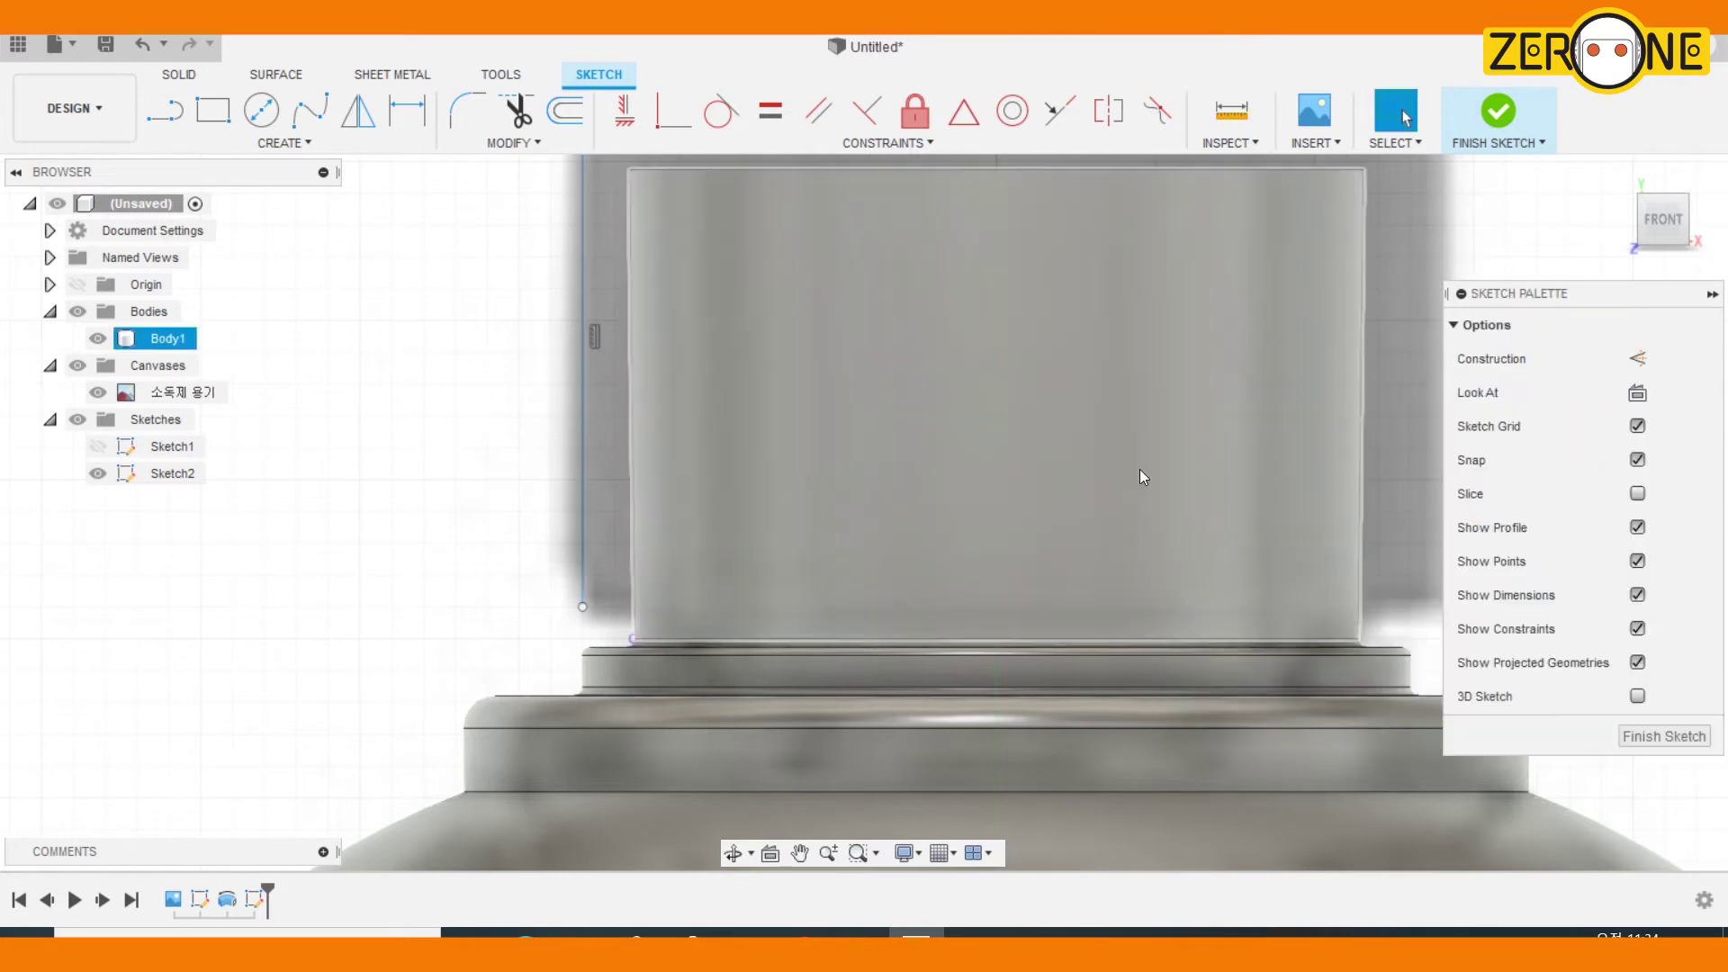
# Draw a vertical line about 3.3 mm long on the central axis from the cap's top line down to the neck rim
pyautogui.scroll(-2, 860, 402)
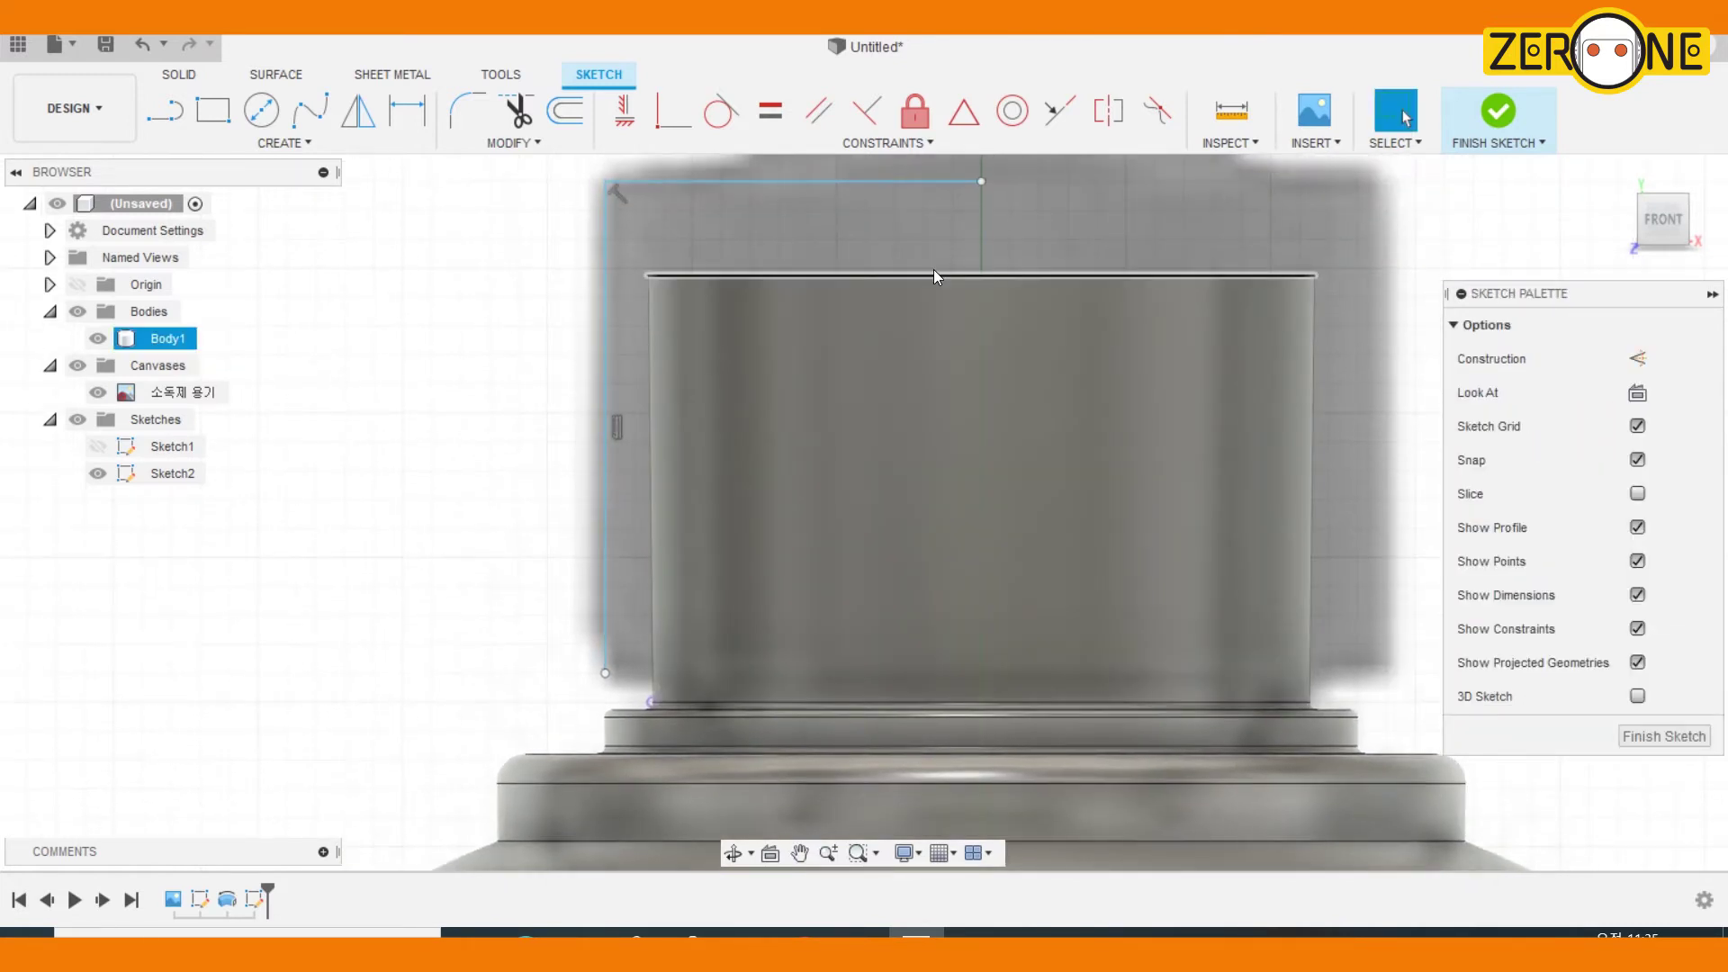
pyautogui.click(177, 114)
pyautogui.click(983, 184)
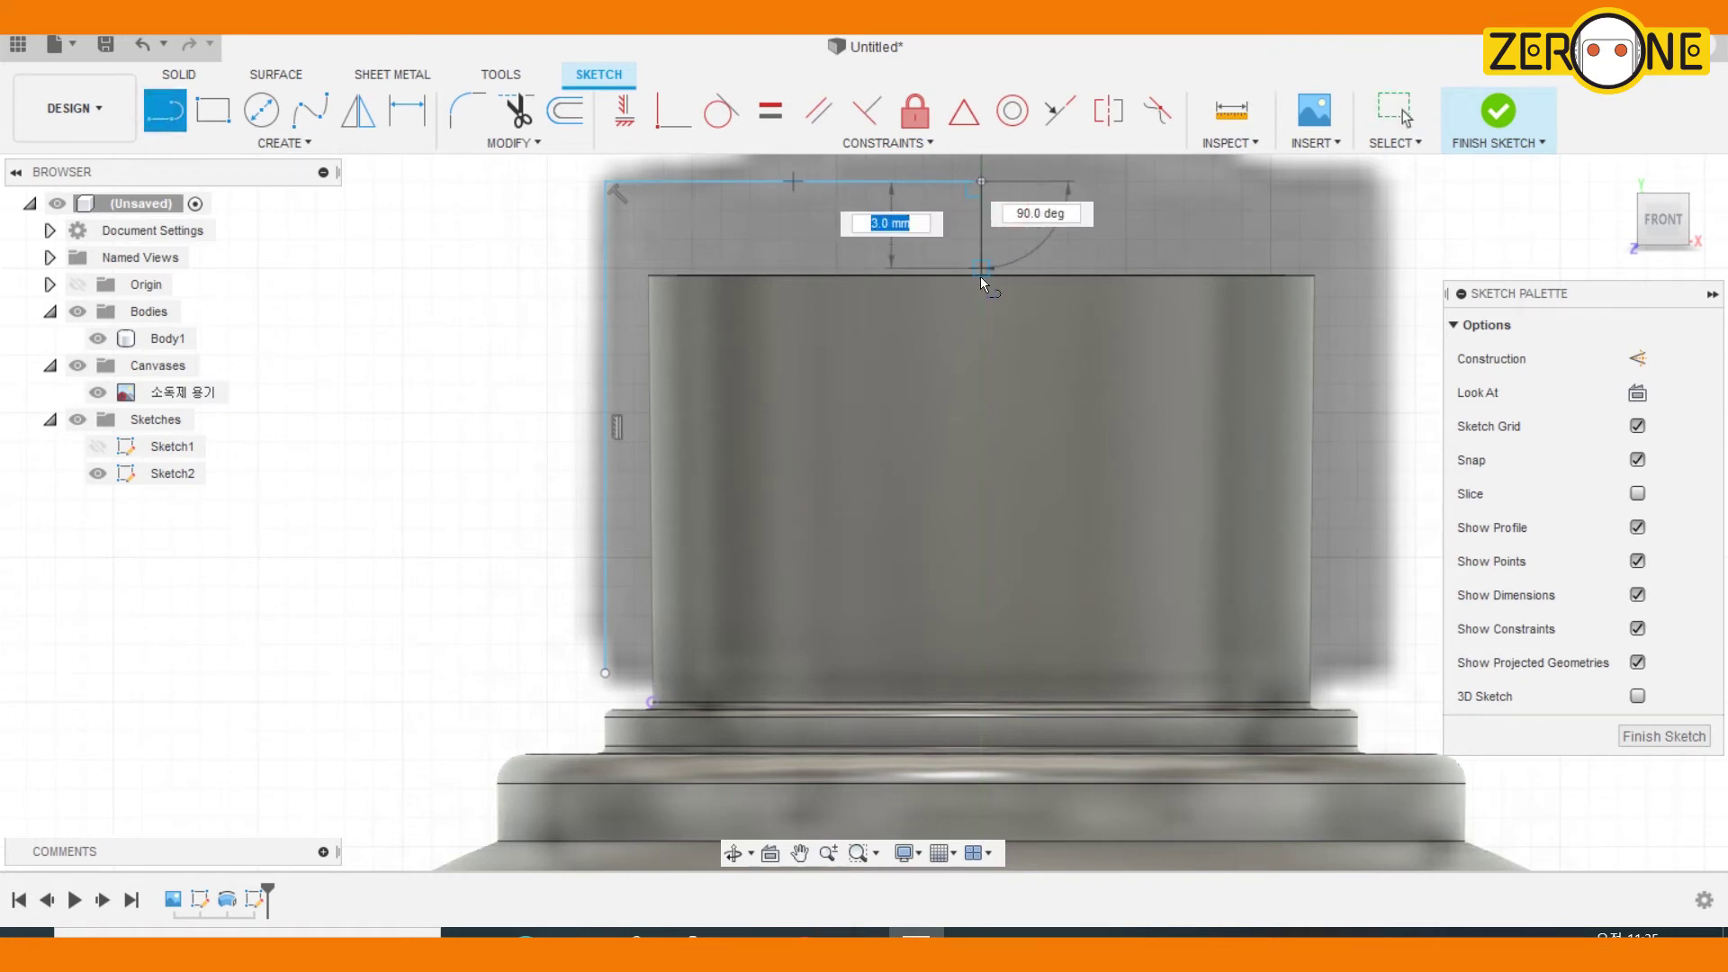
pyautogui.scroll(3, 980, 277)
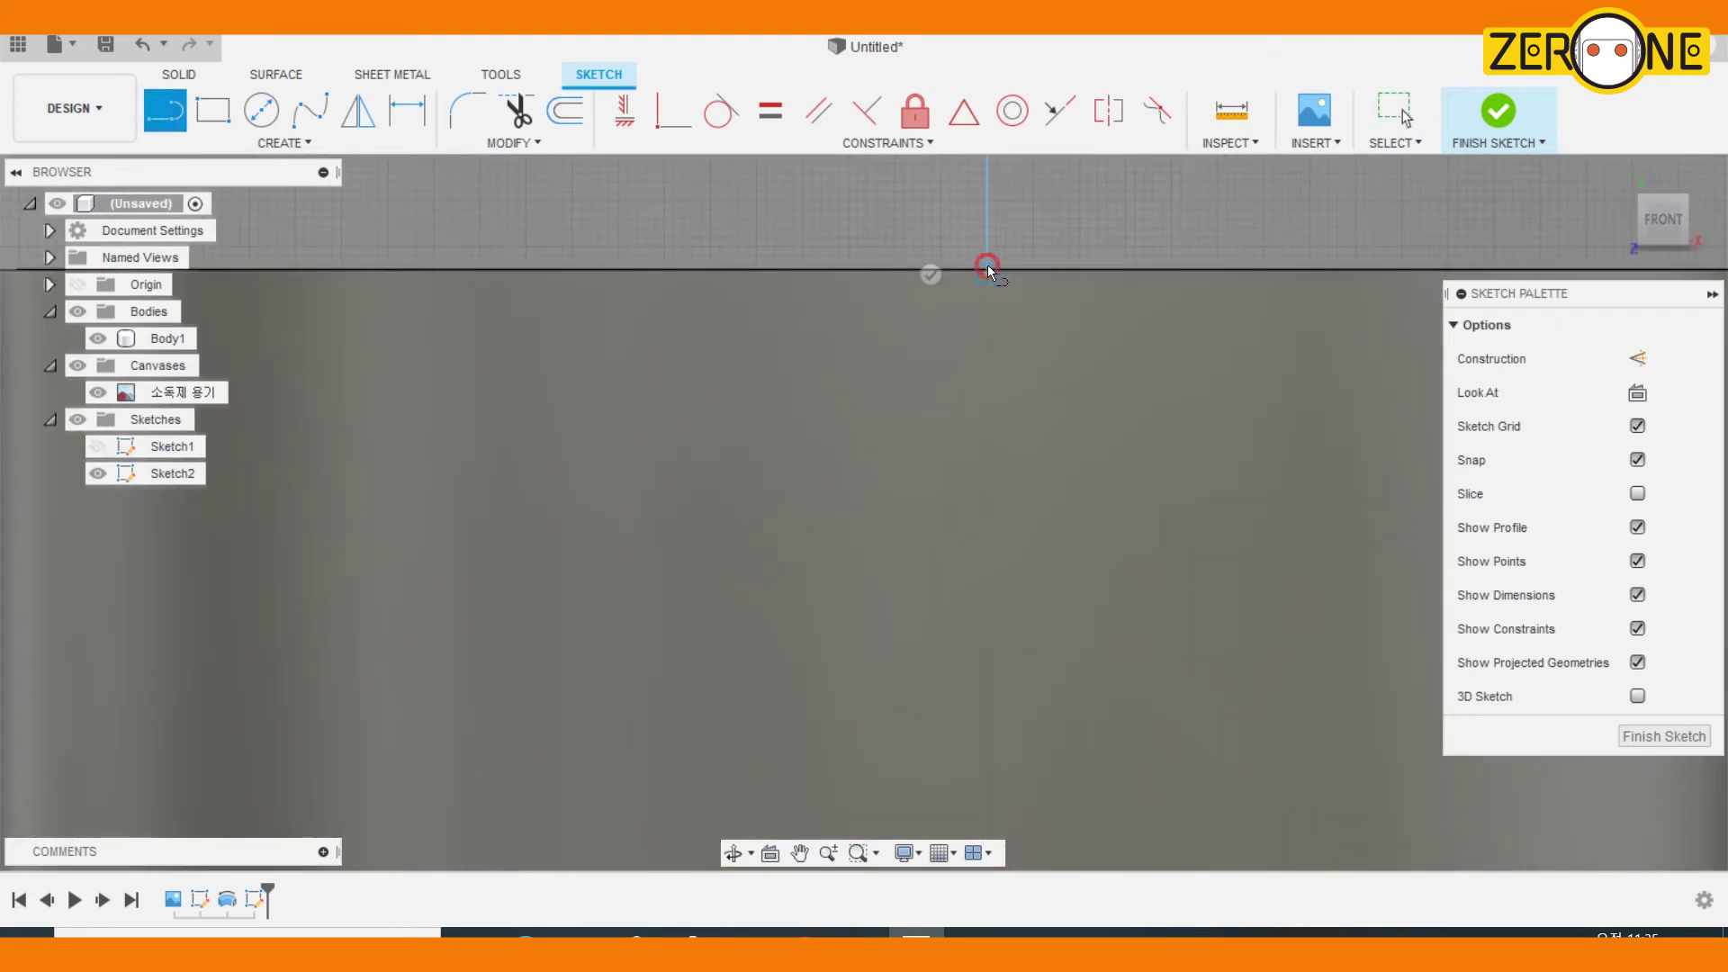
pyautogui.moveTo(754, 292); pyautogui.dragTo(1051, 278, button='middle')
pyautogui.press('Escape')
# Draw a short horizontal line from the lower end of the cap's outer side to just past the neck wall
pyautogui.moveTo(647, 454)
pyautogui.mouseDown(button='middle')
pyautogui.moveTo(912, 370)
pyautogui.moveTo(986, 374)
pyautogui.mouseUp(button='middle')
pyautogui.click(165, 110)
pyautogui.moveTo(938, 532); pyautogui.dragTo(748, 605, button='middle')
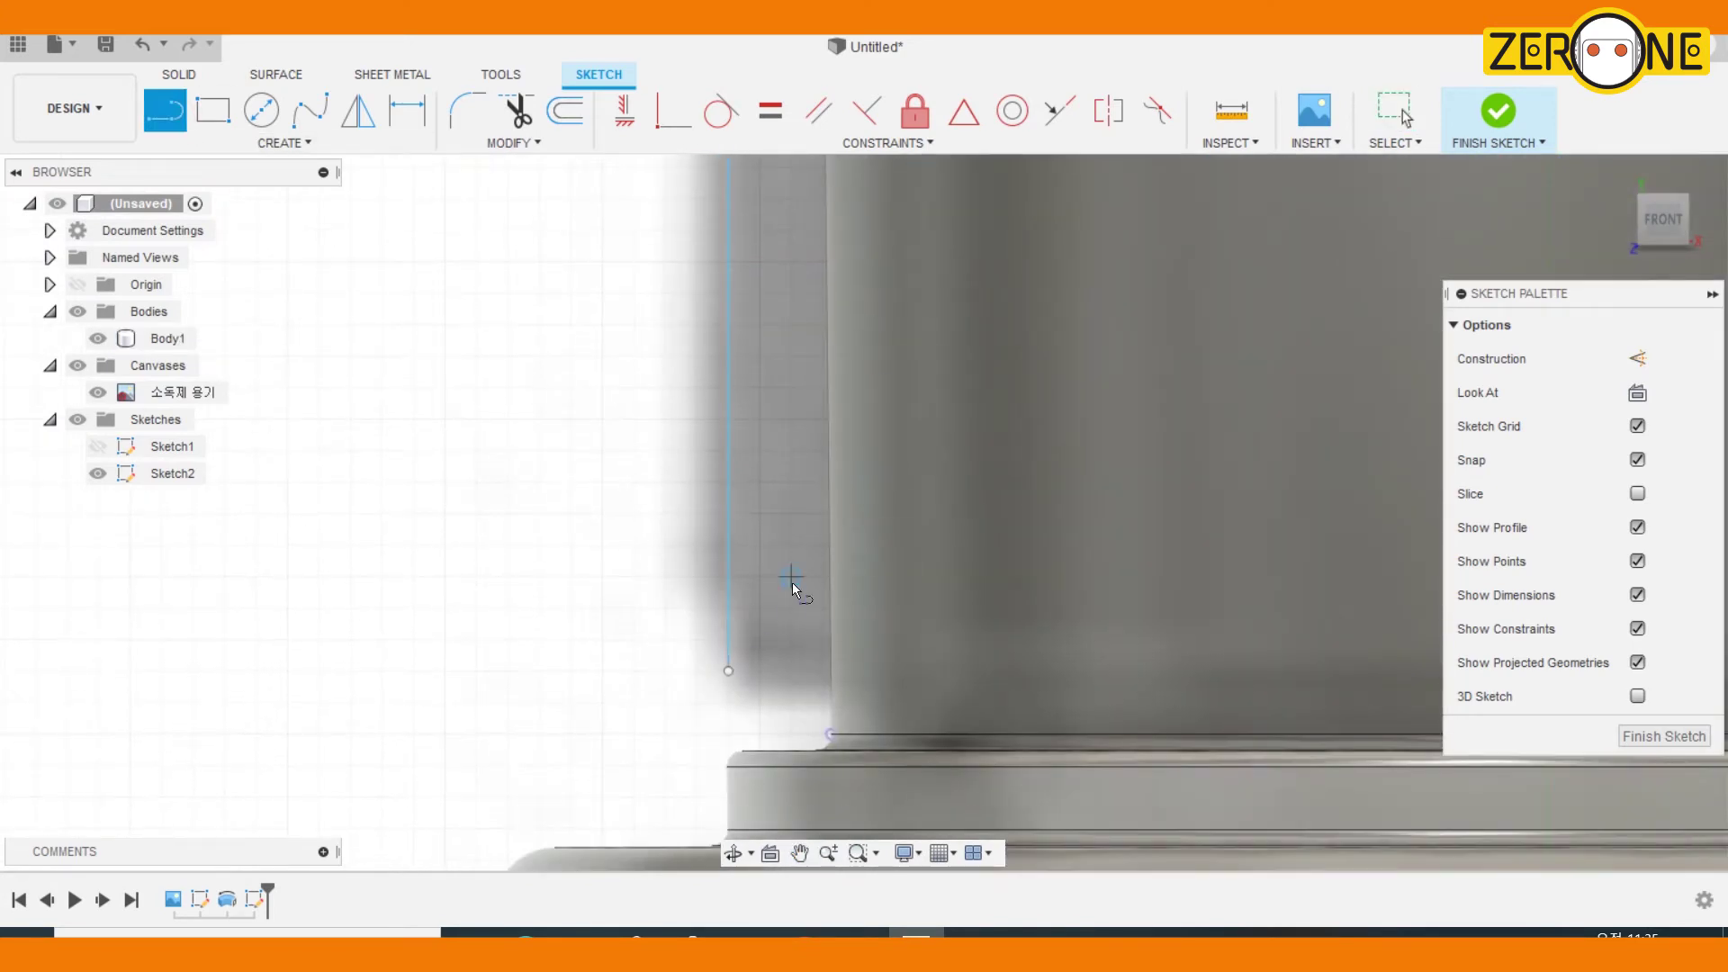
pyautogui.click(727, 672)
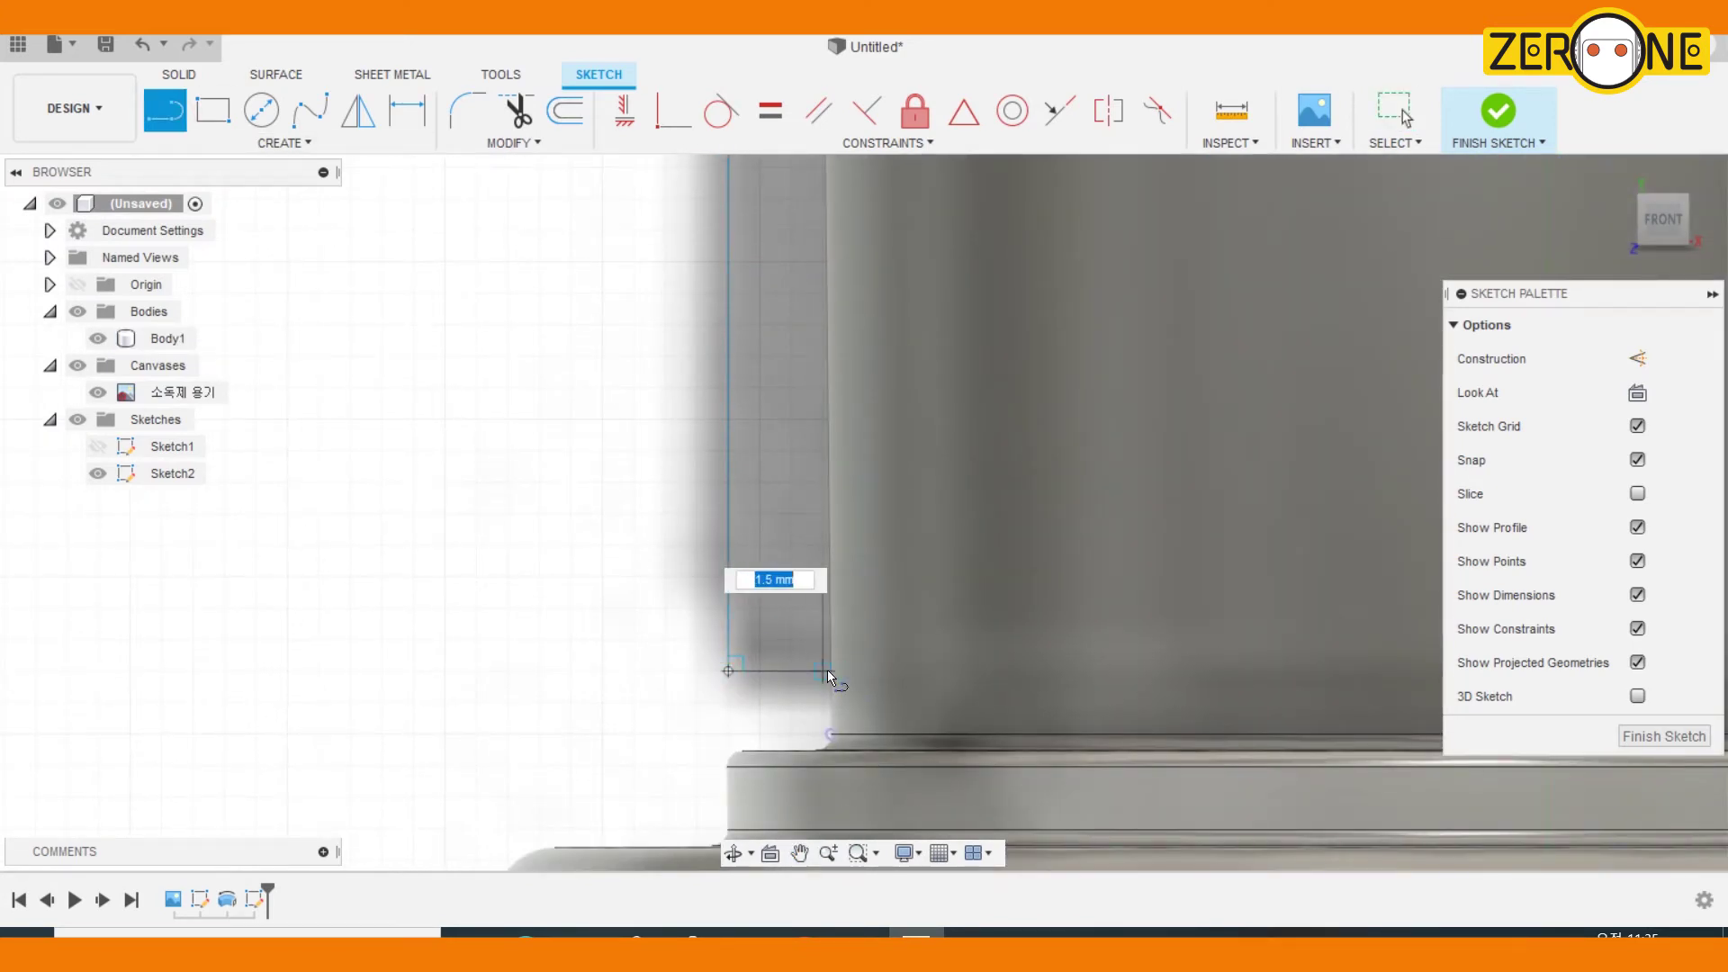
pyautogui.click(846, 671)
pyautogui.moveTo(860, 569); pyautogui.dragTo(874, 761, button='middle')
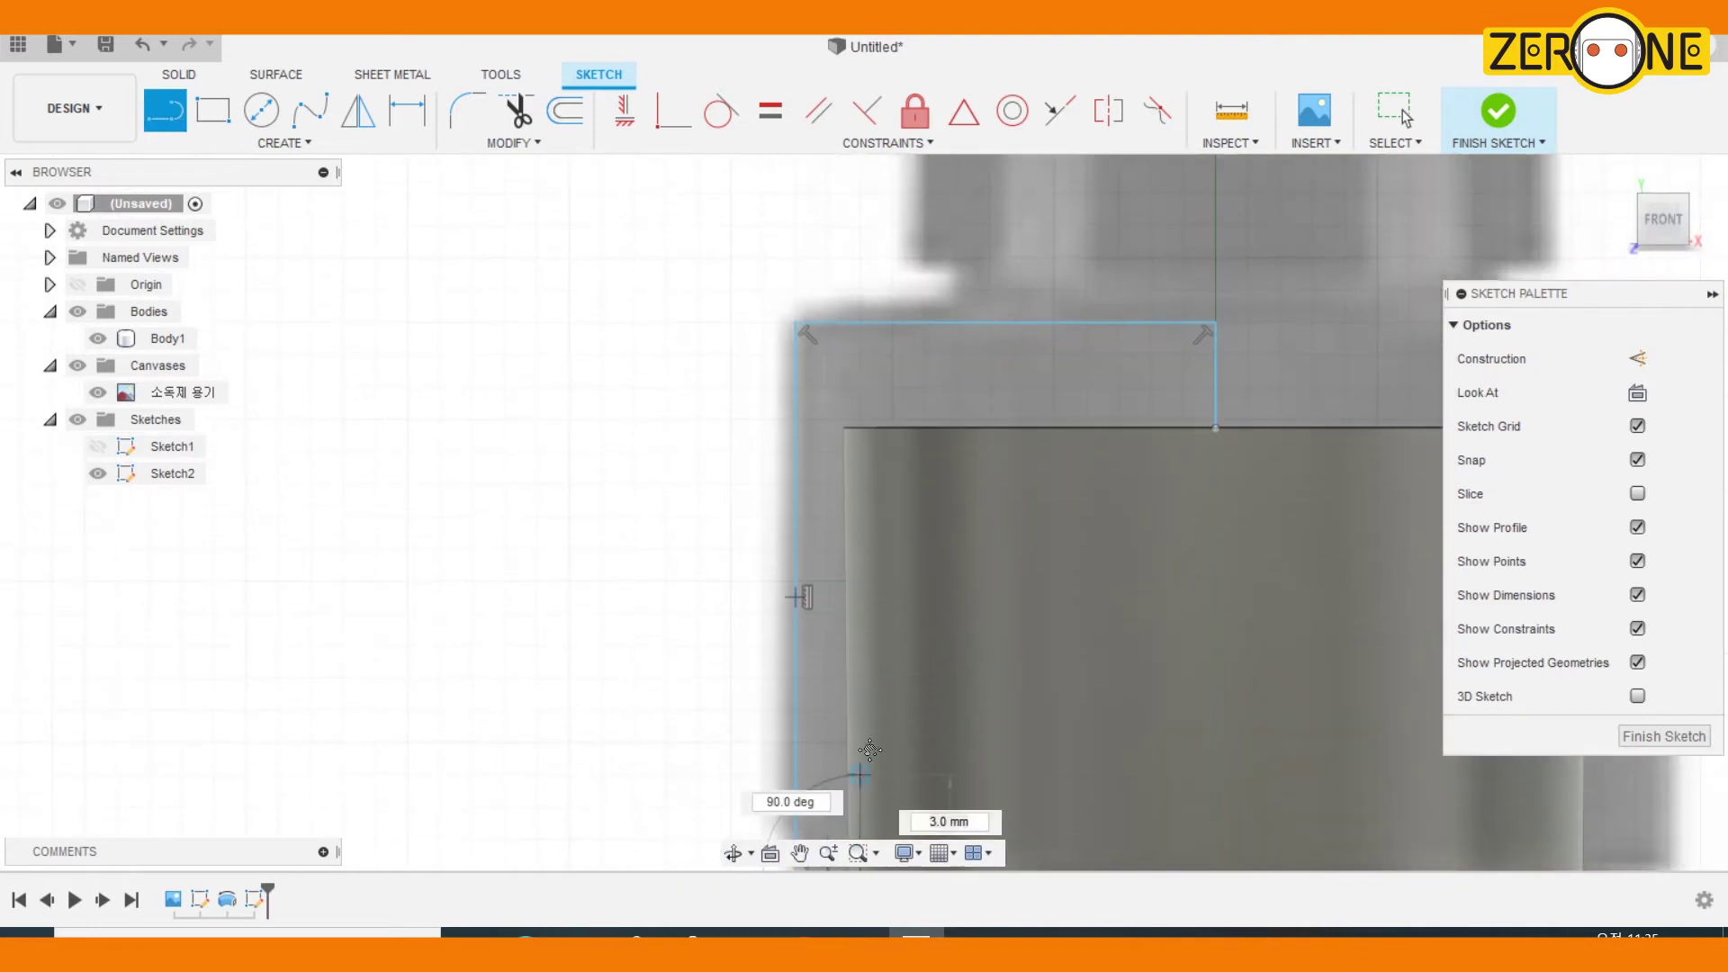
pyautogui.press('Escape')
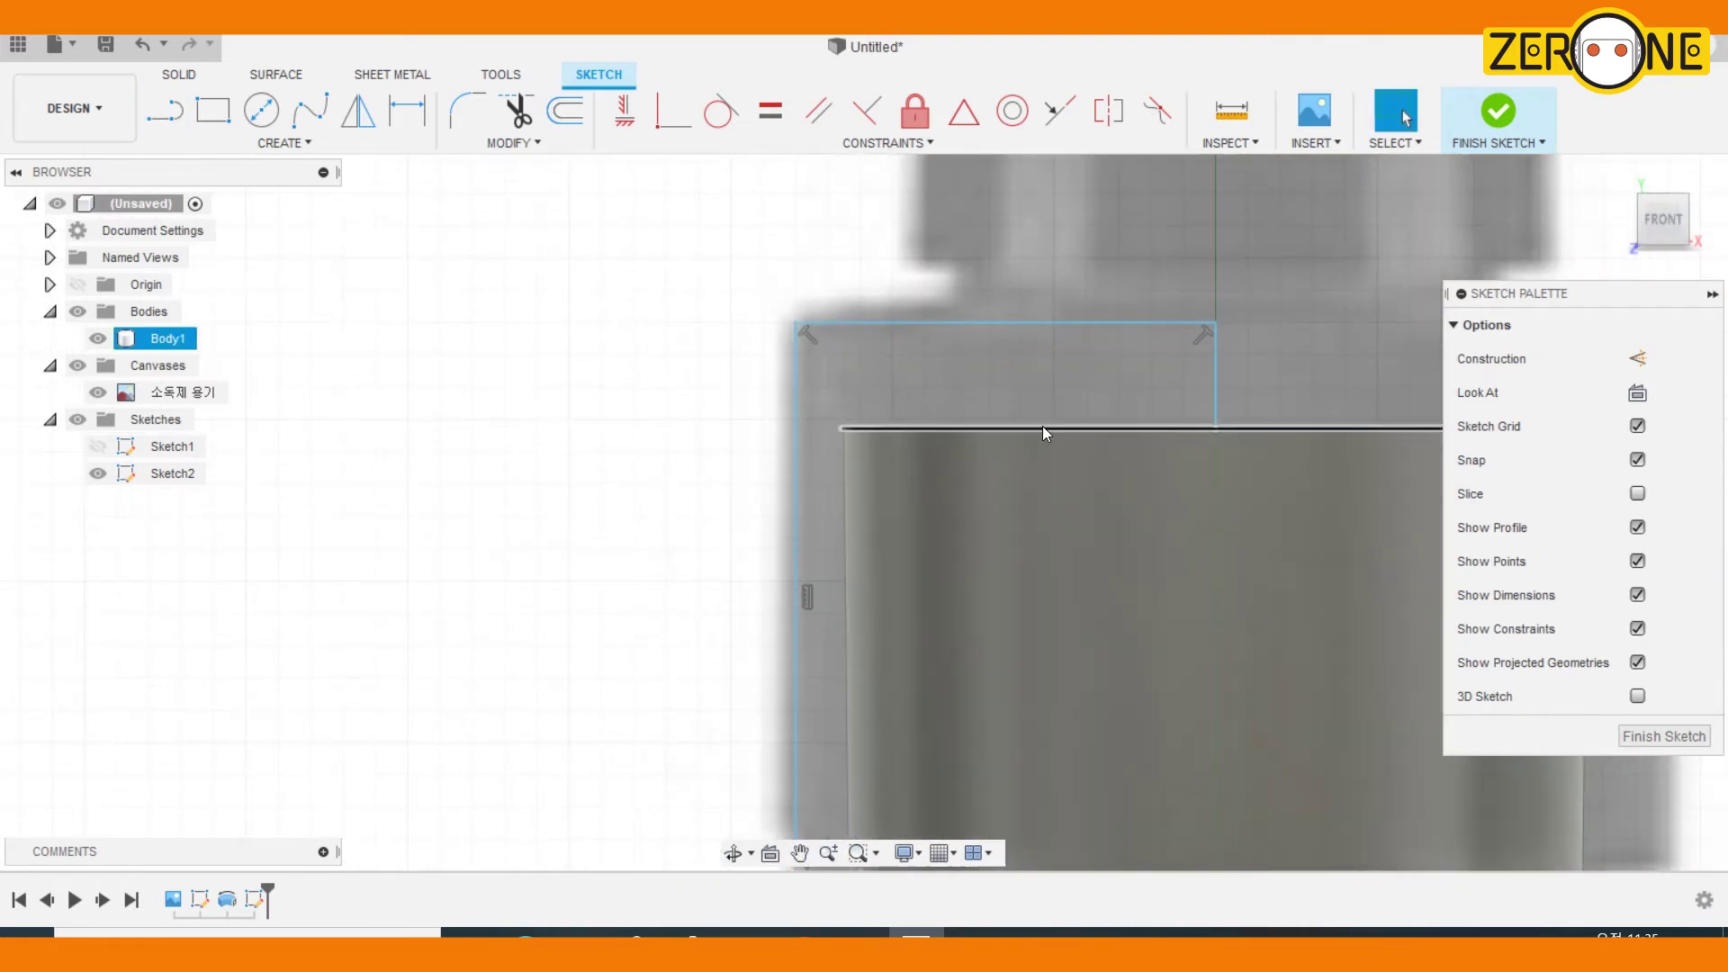
pyautogui.press('o')
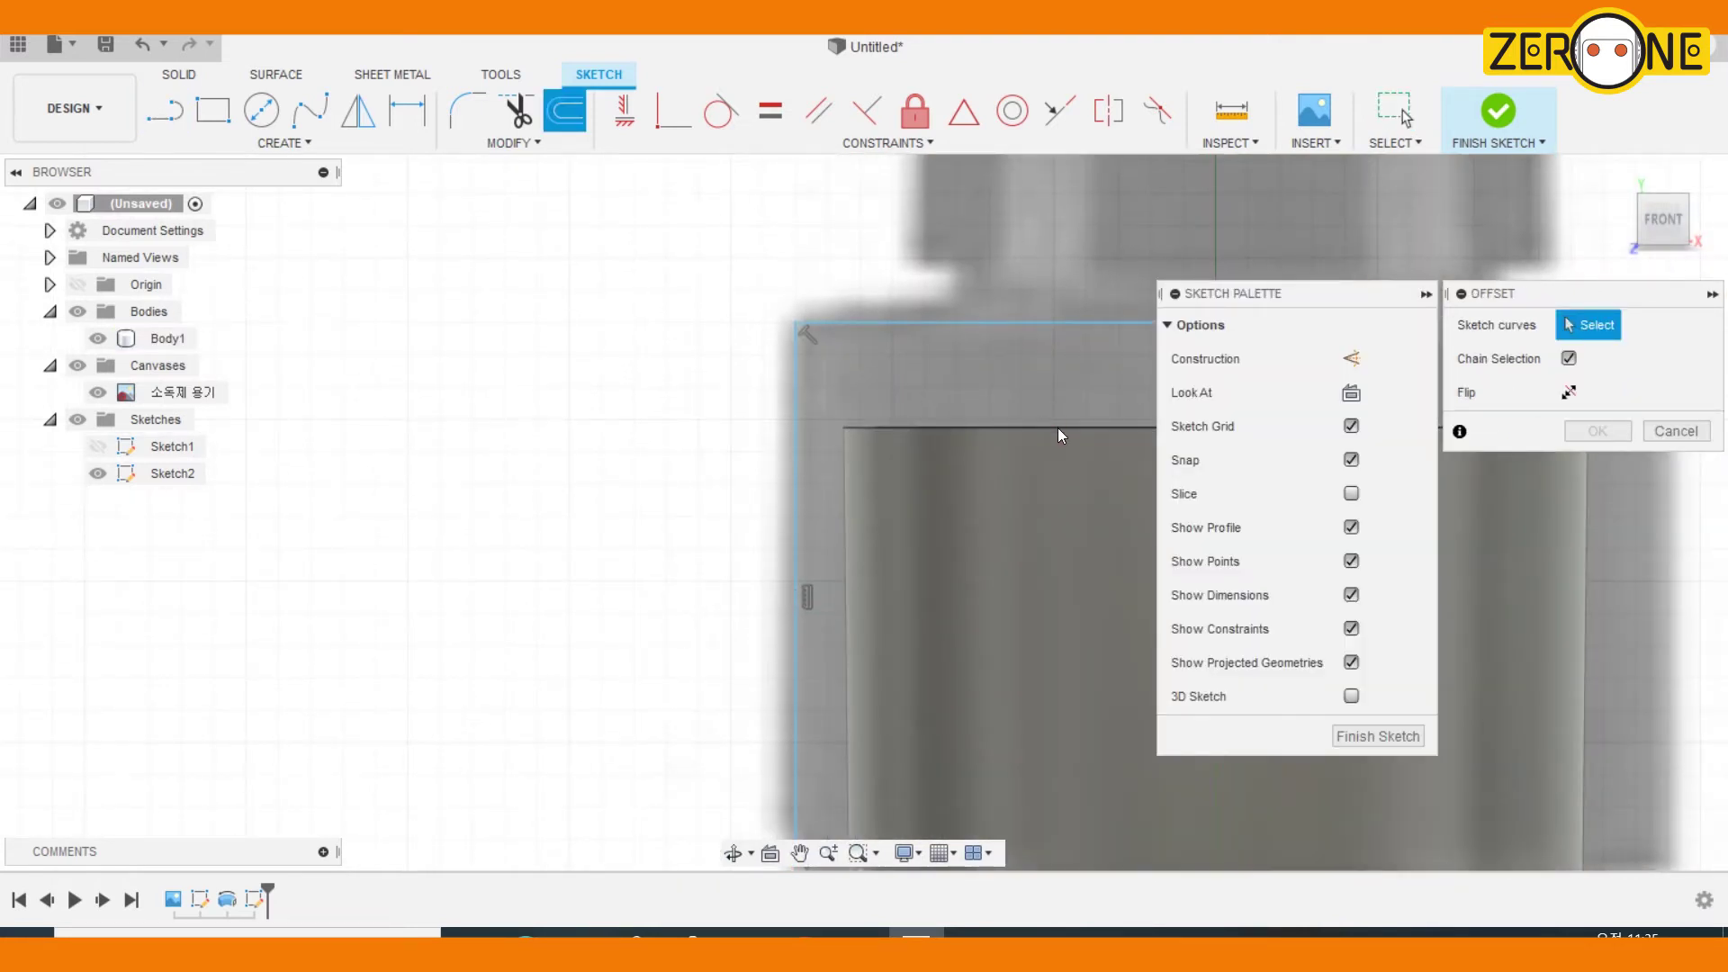
pyautogui.moveTo(1071, 429); pyautogui.dragTo(803, 410, button='middle')
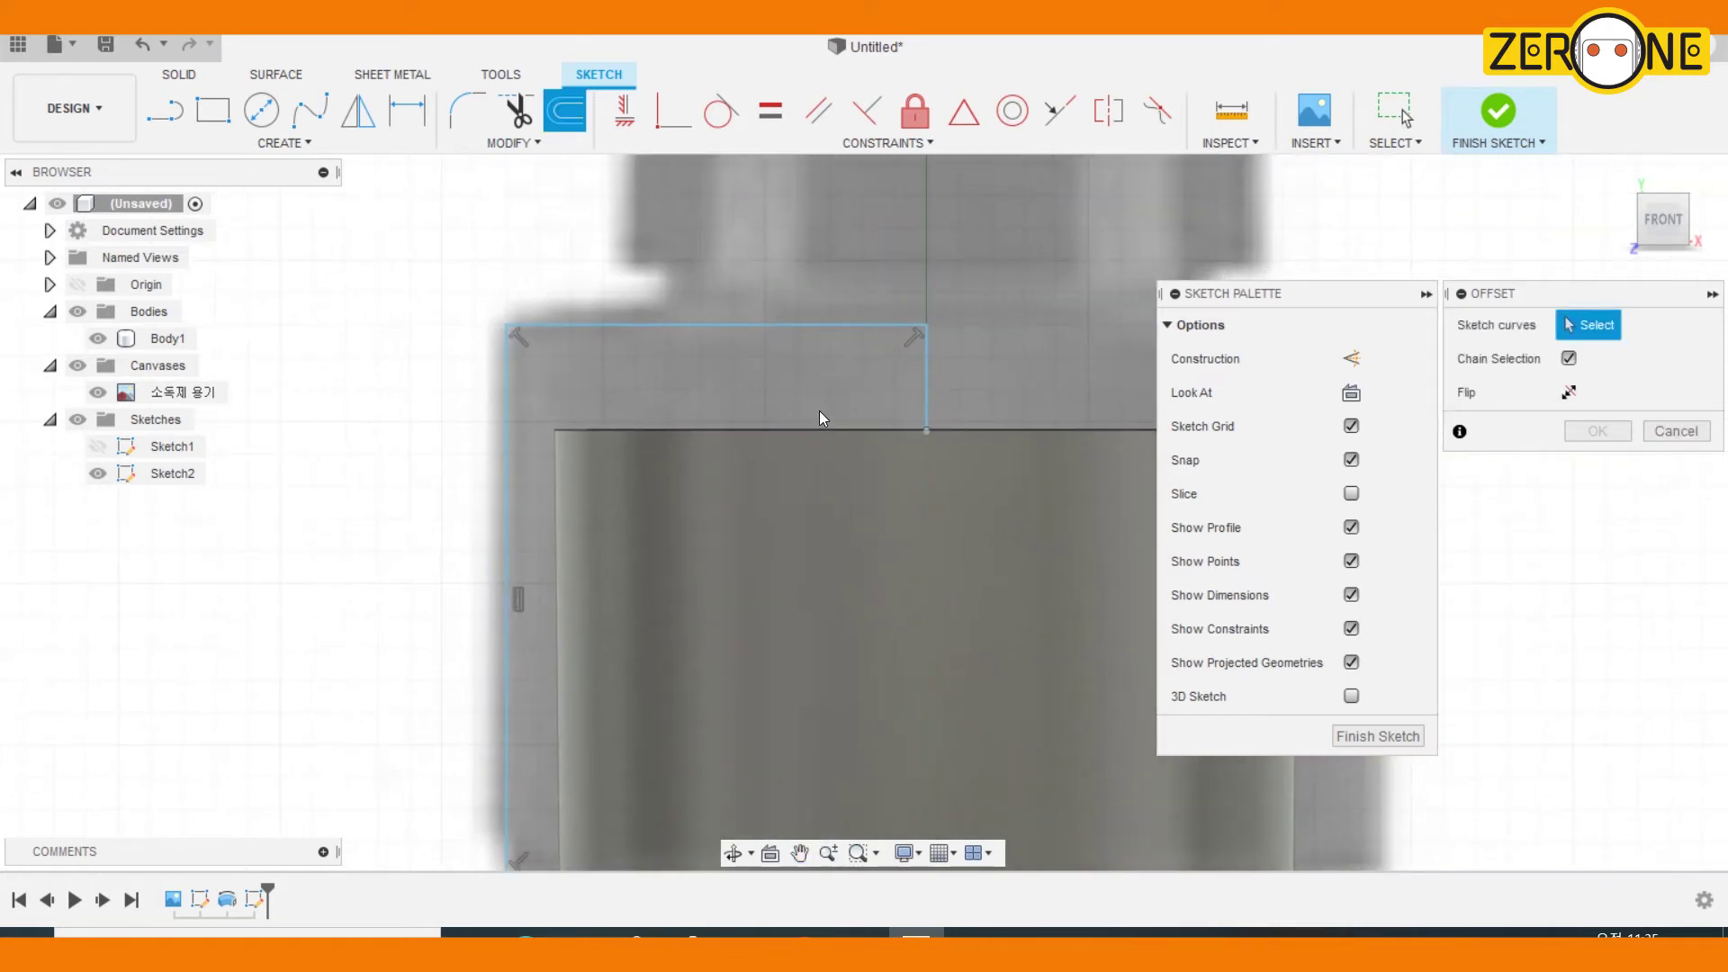
pyautogui.press('Escape')
# Project the neck's upper rim edge and lower base edge into the sketch with the Project command
pyautogui.press('p')
pyautogui.click(848, 429)
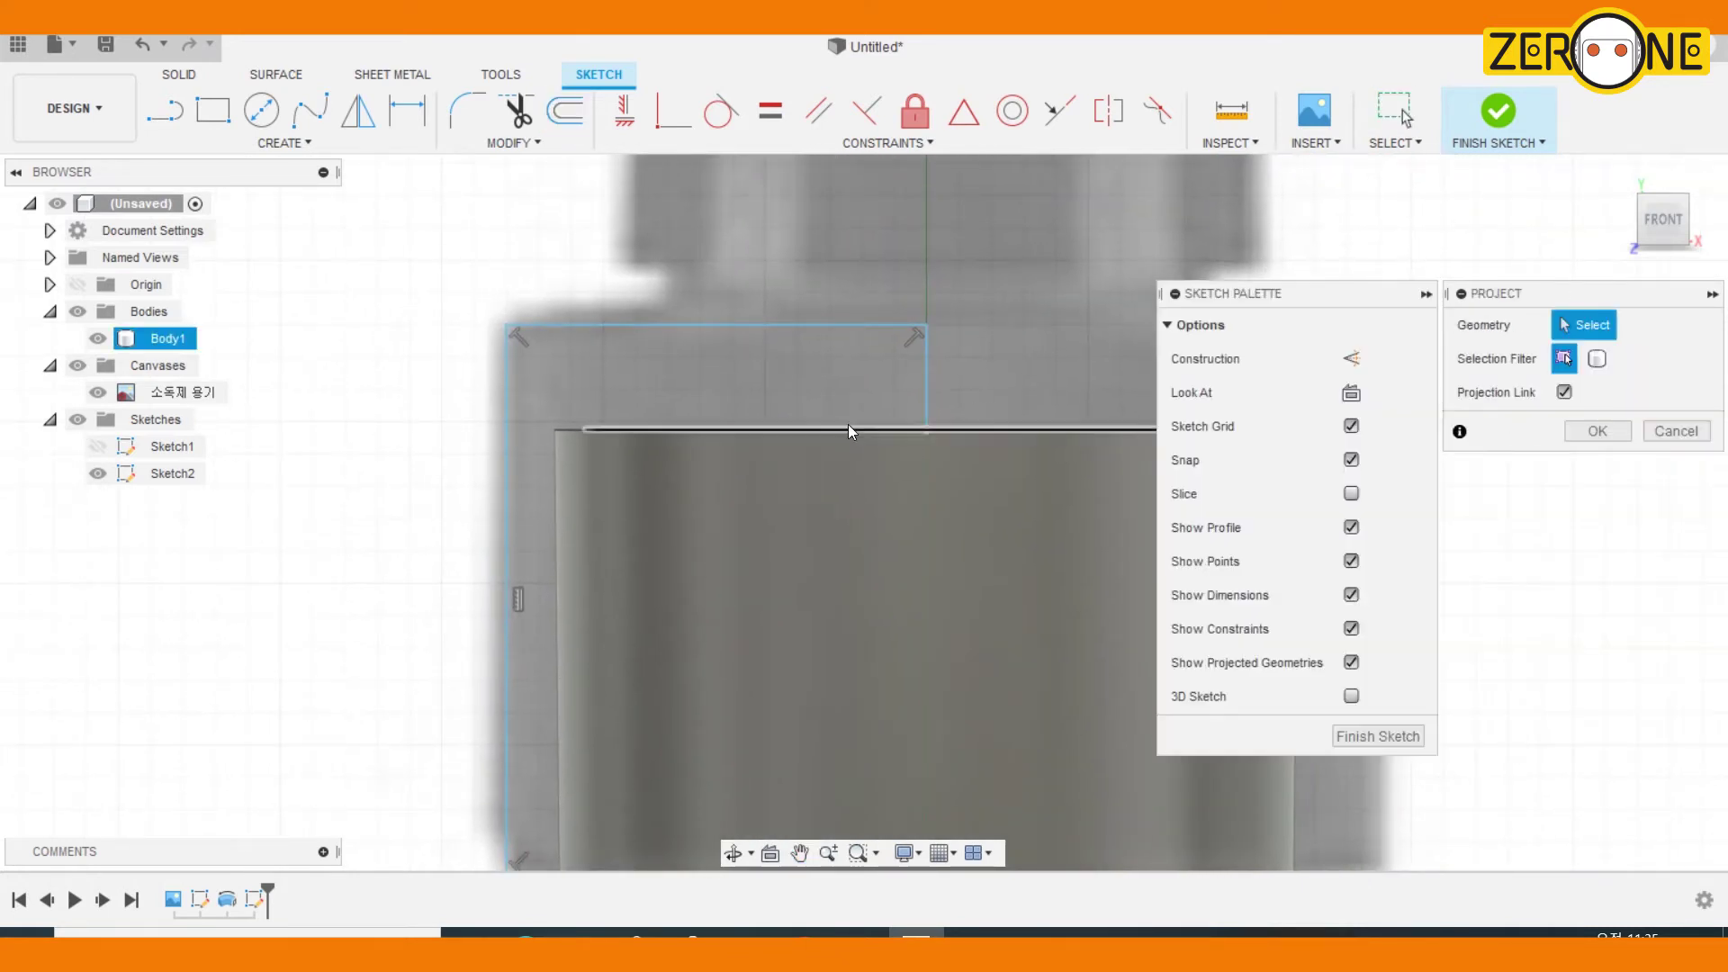
pyautogui.scroll(3, 683, 596)
pyautogui.click(696, 583)
pyautogui.click(1581, 432)
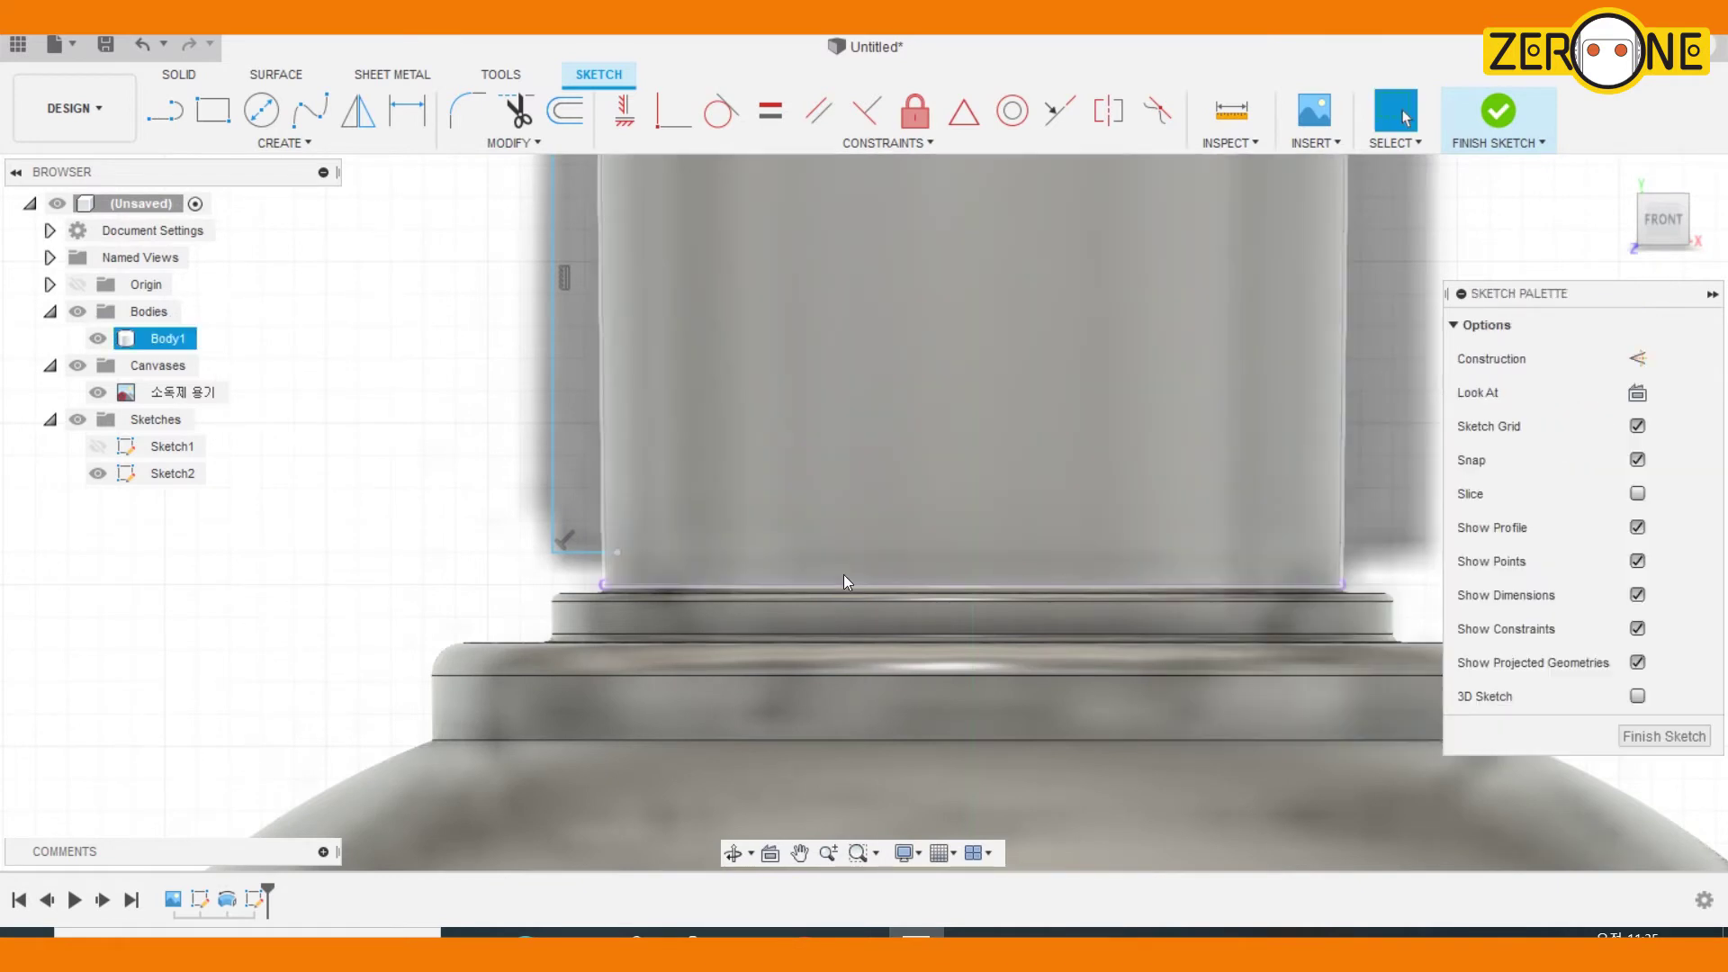
# Draw a line along the neck wall between the corner points of the projected rim and base edges
pyautogui.scroll(-2, 990, 450)
pyautogui.click(177, 121)
pyautogui.click(669, 246)
pyautogui.click(671, 720)
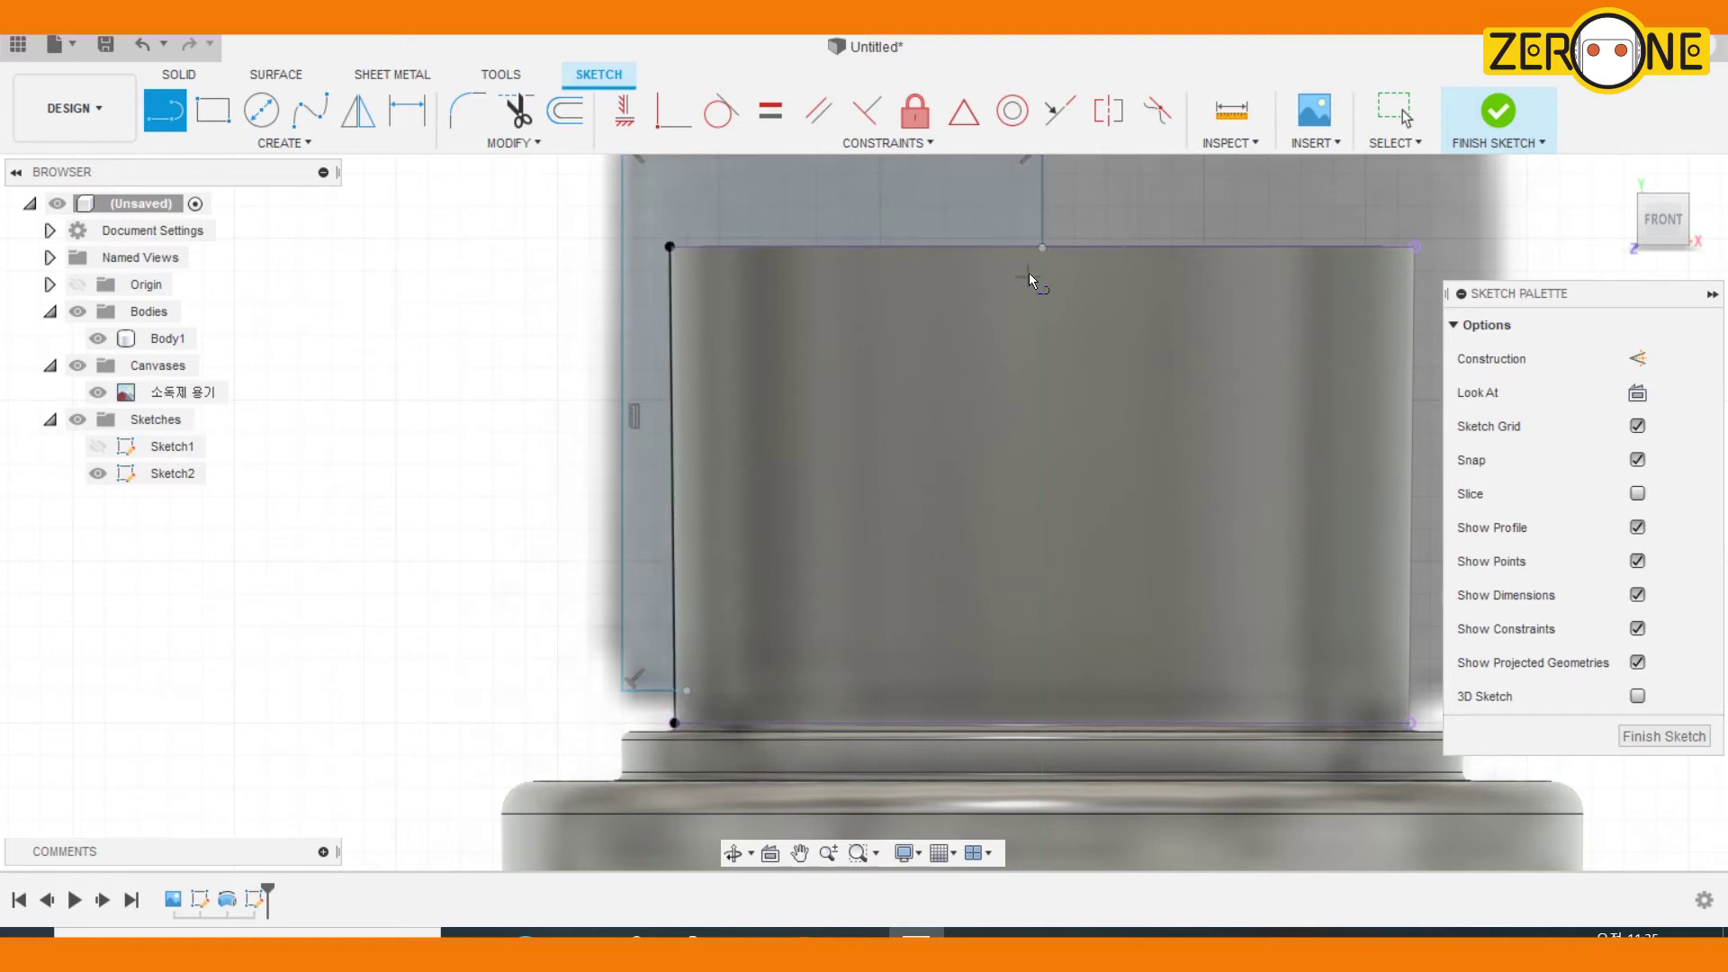
pyautogui.press('Escape')
# Trim the short overrun of the central axis line below the neck rim
pyautogui.scroll(4, 1035, 252)
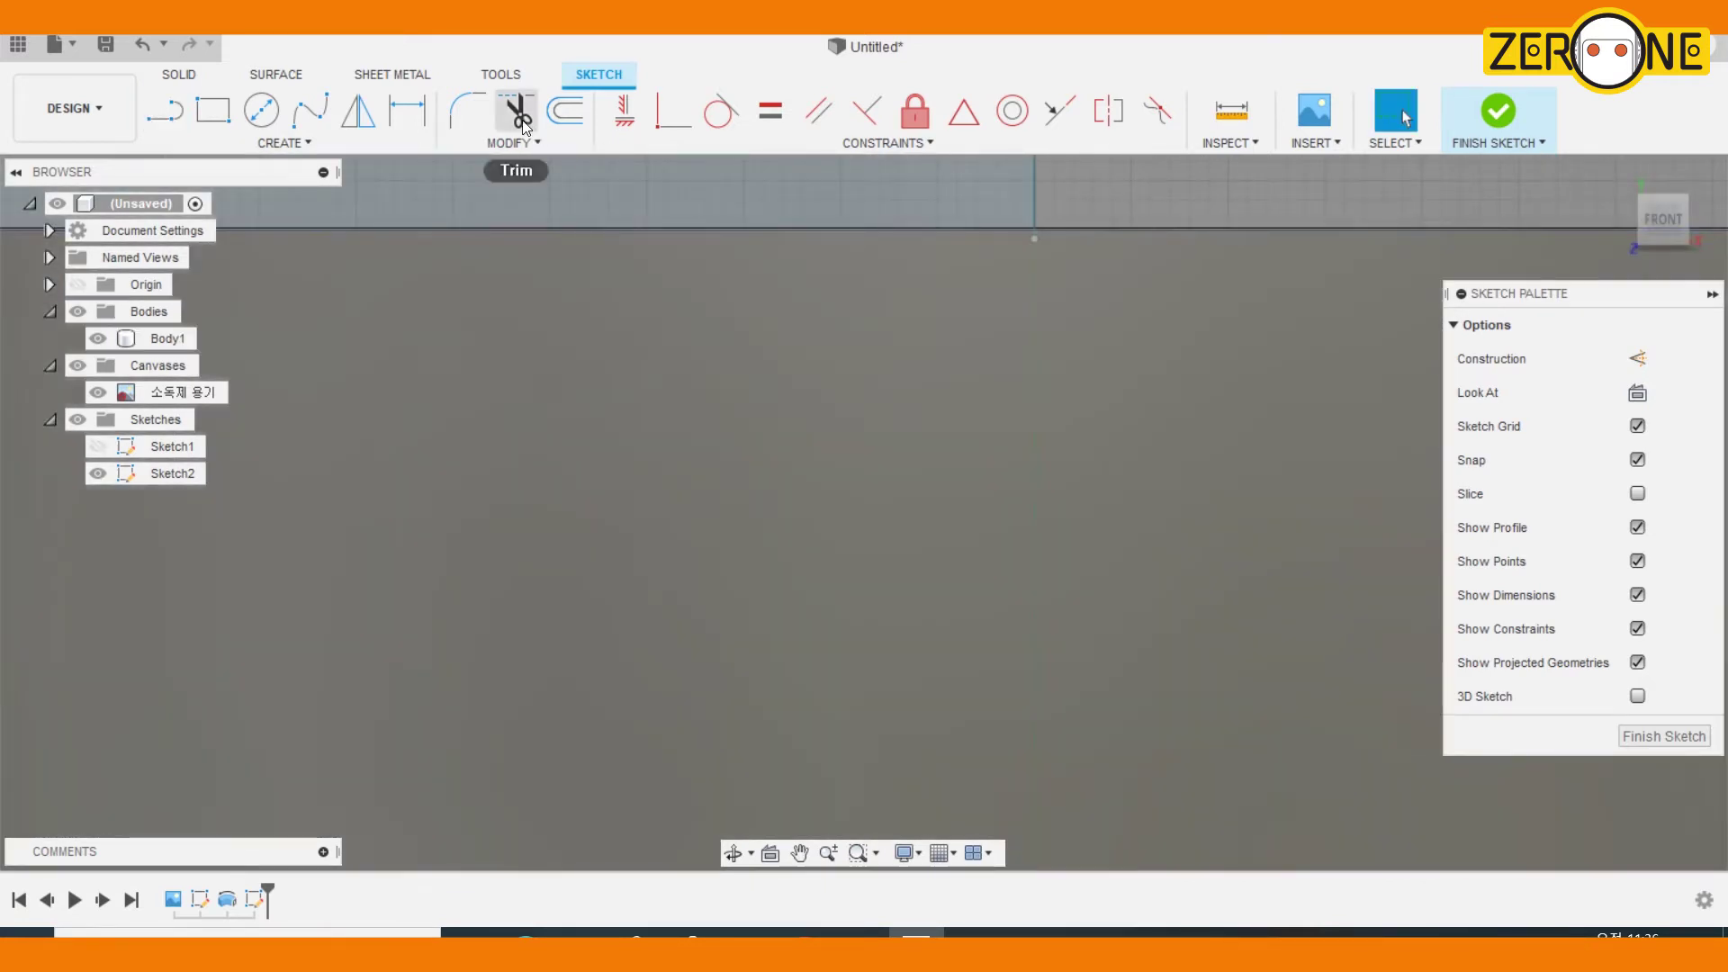
pyautogui.click(516, 112)
pyautogui.scroll(-5, 1033, 308)
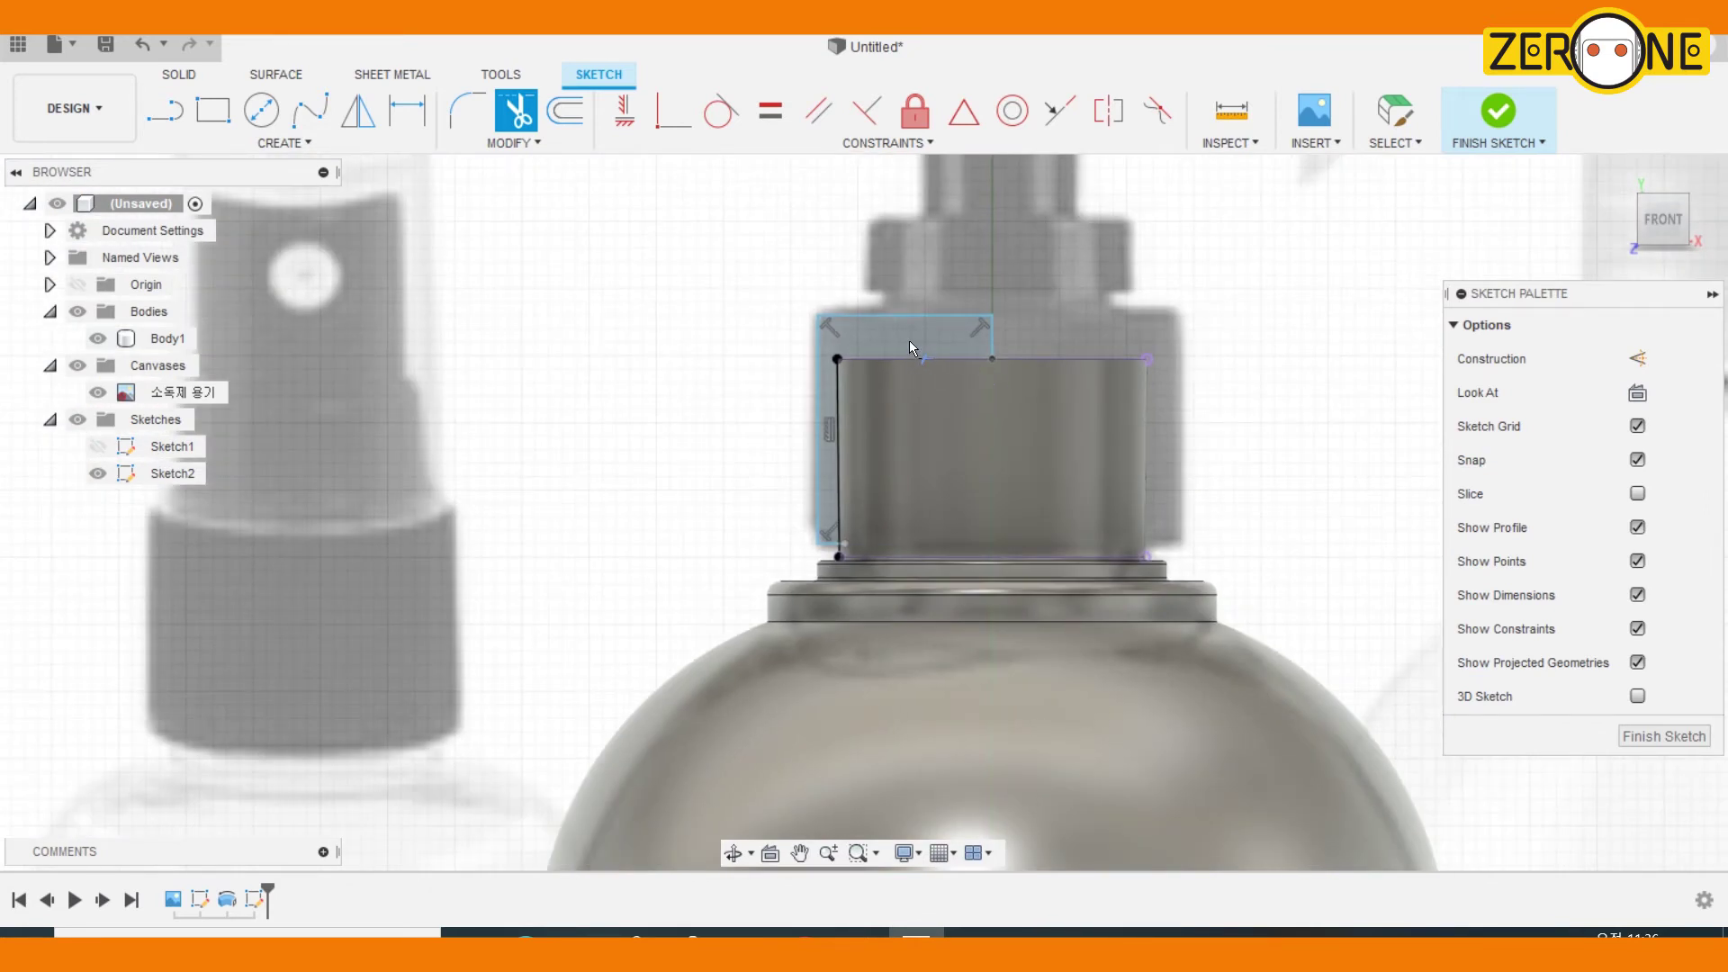
pyautogui.scroll(3, 909, 340)
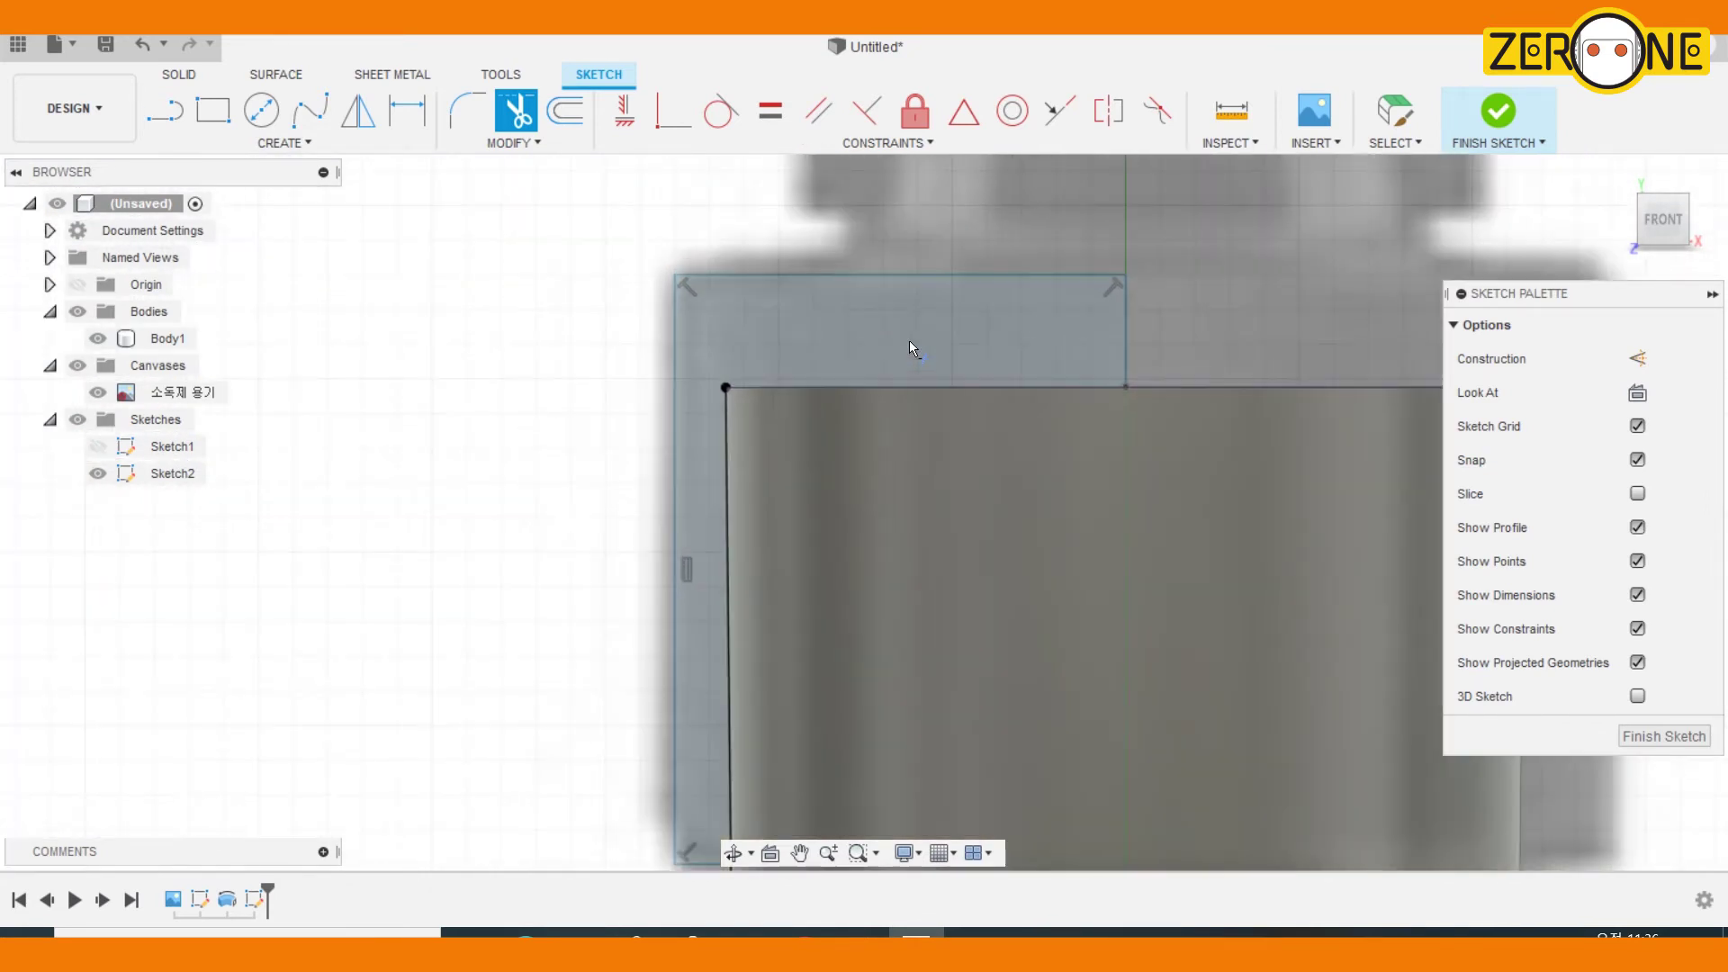
# Draw a vertical line about 3.3 mm long from the cap's top edge to the neck rim, dimensioned 8 mm from the central axis
pyautogui.click(164, 110)
pyautogui.click(851, 278)
pyautogui.doubleClick(849, 389)
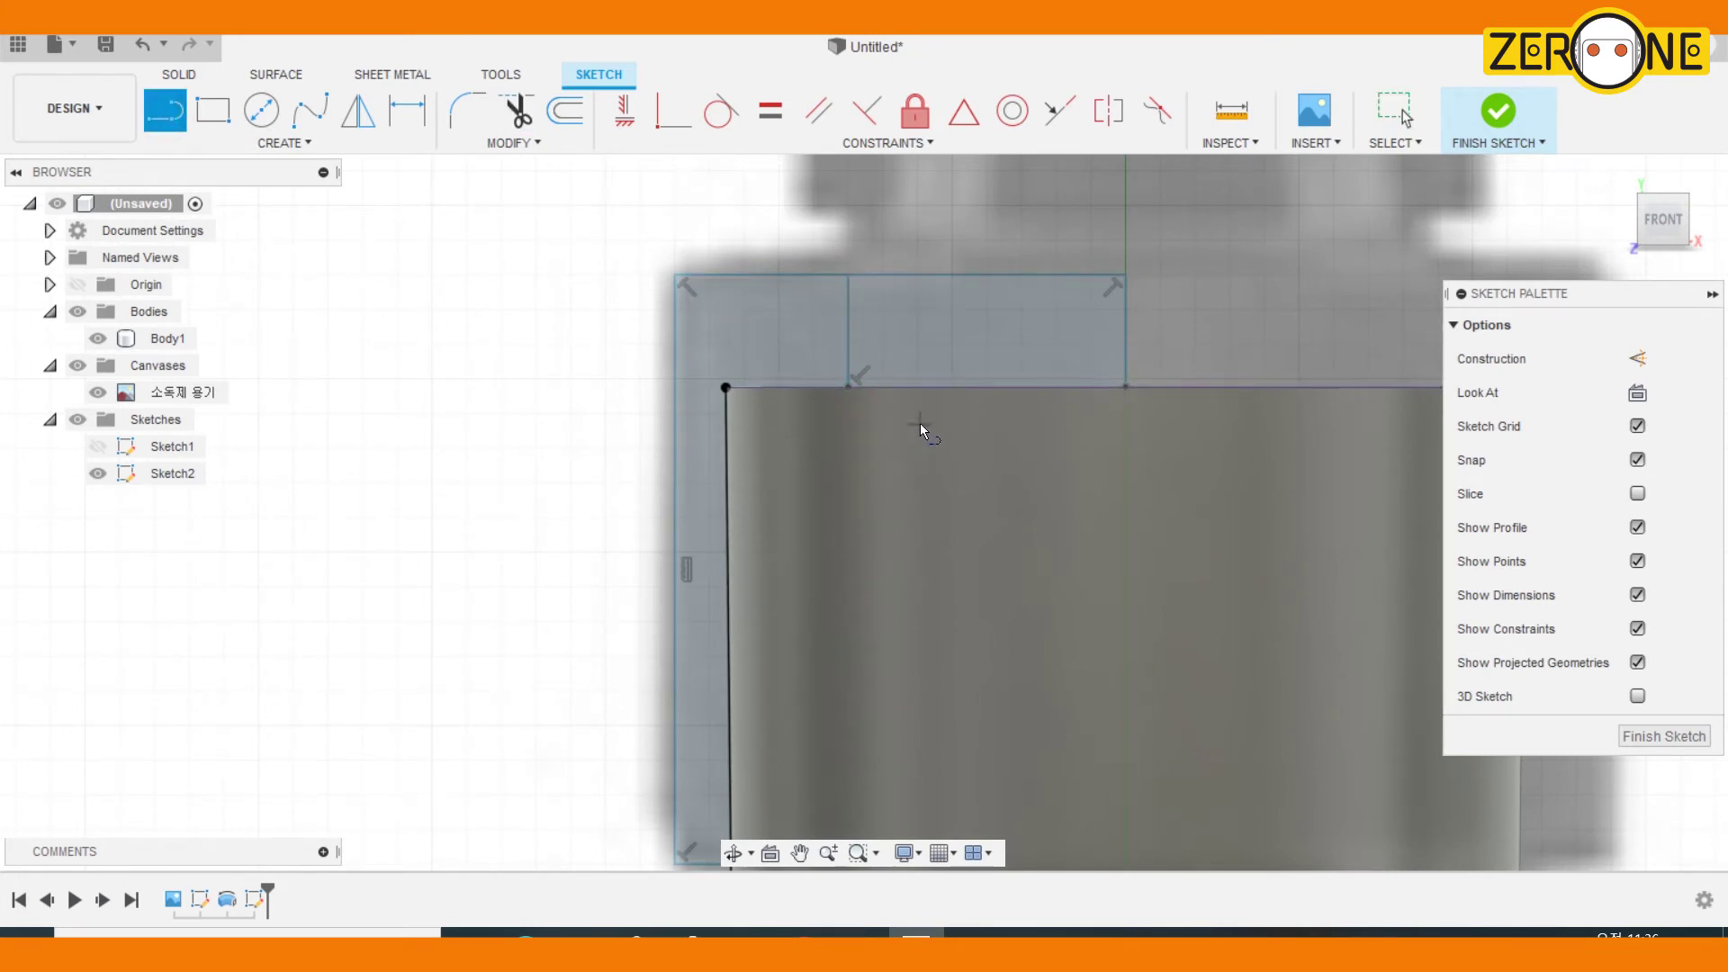
pyautogui.click(425, 110)
pyautogui.click(848, 339)
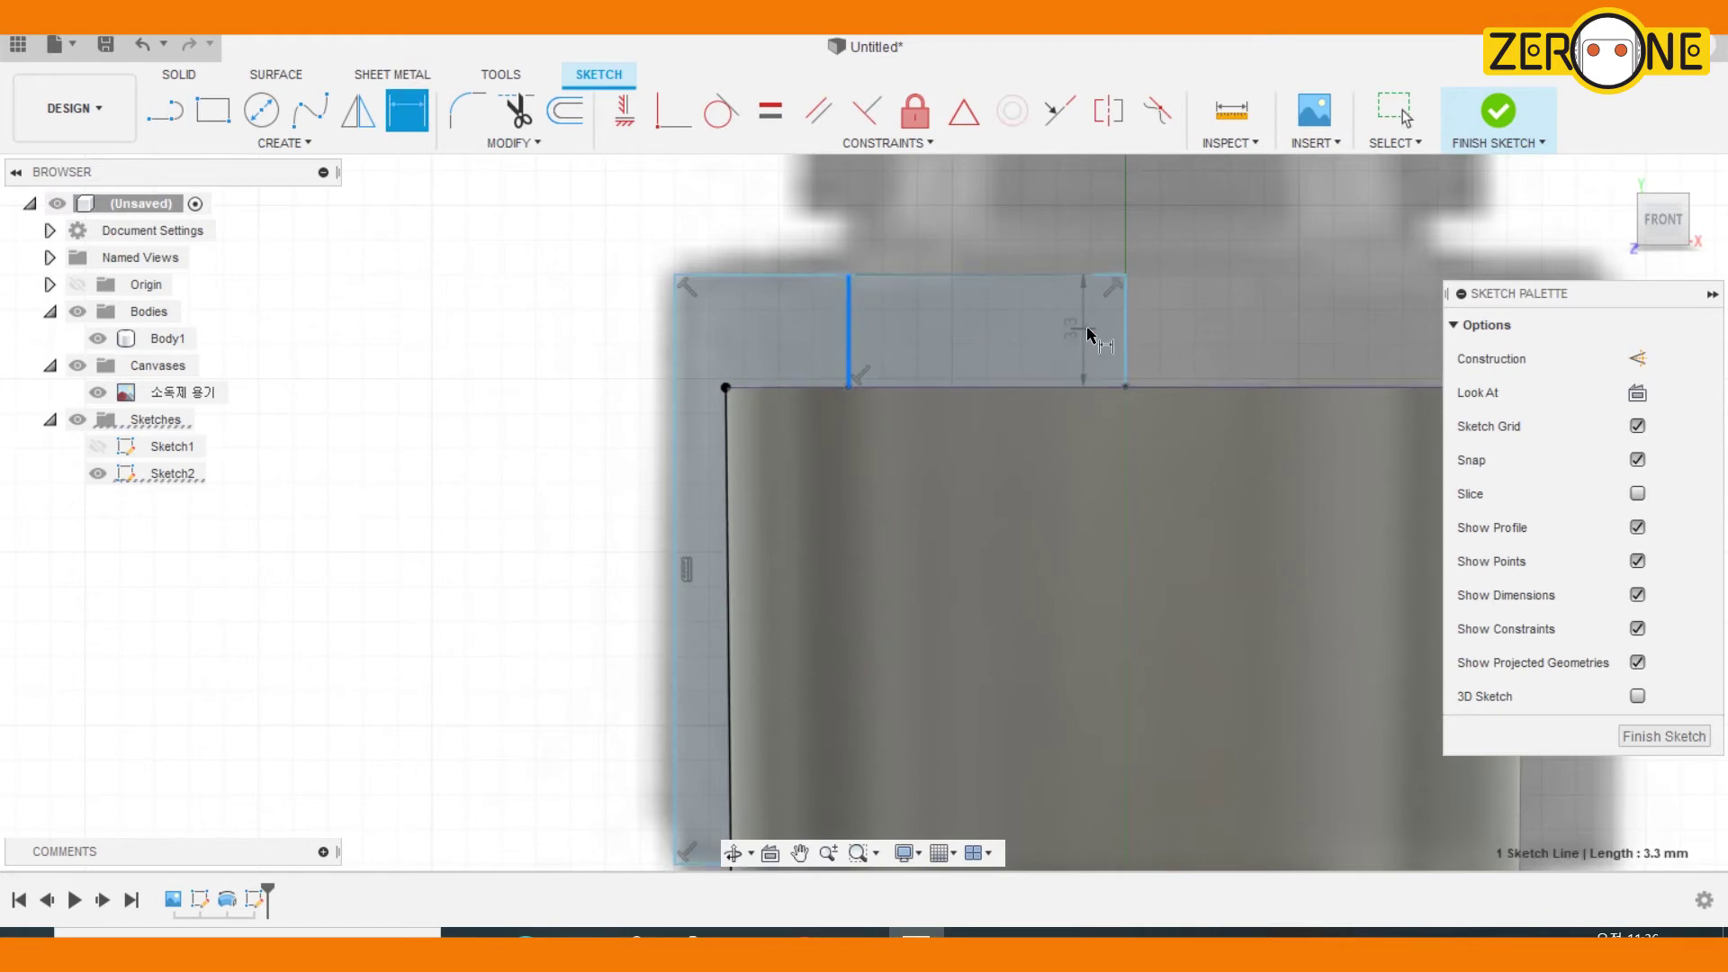
pyautogui.click(1125, 328)
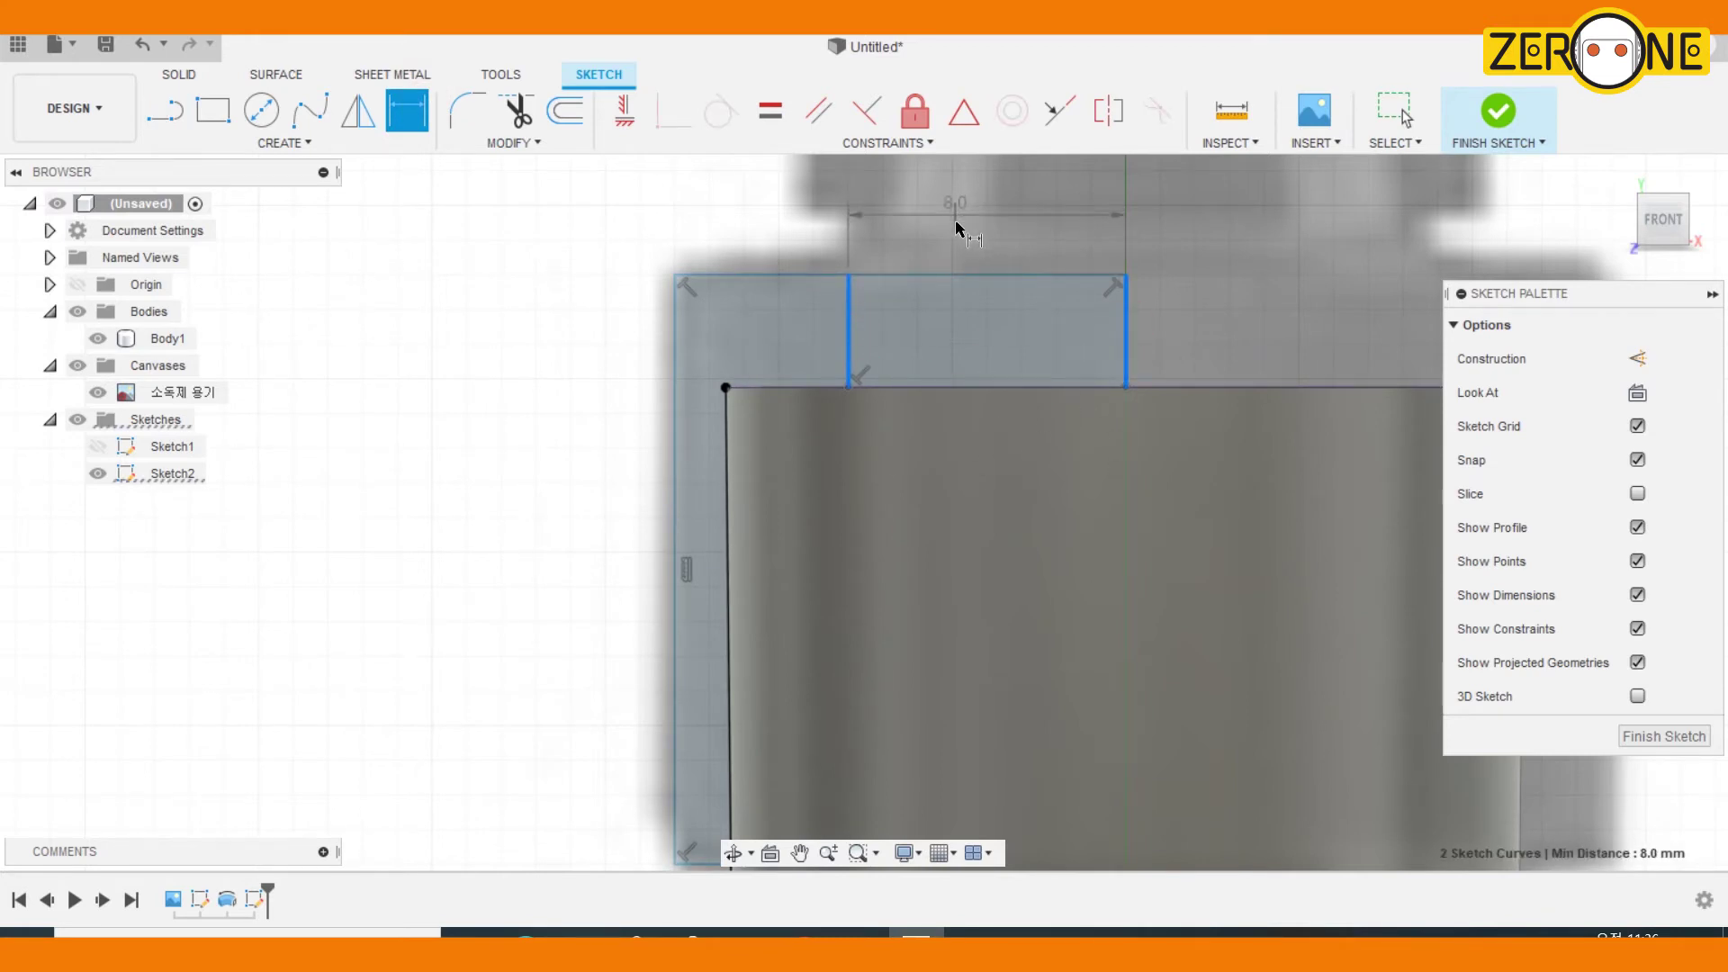
pyautogui.click(987, 492)
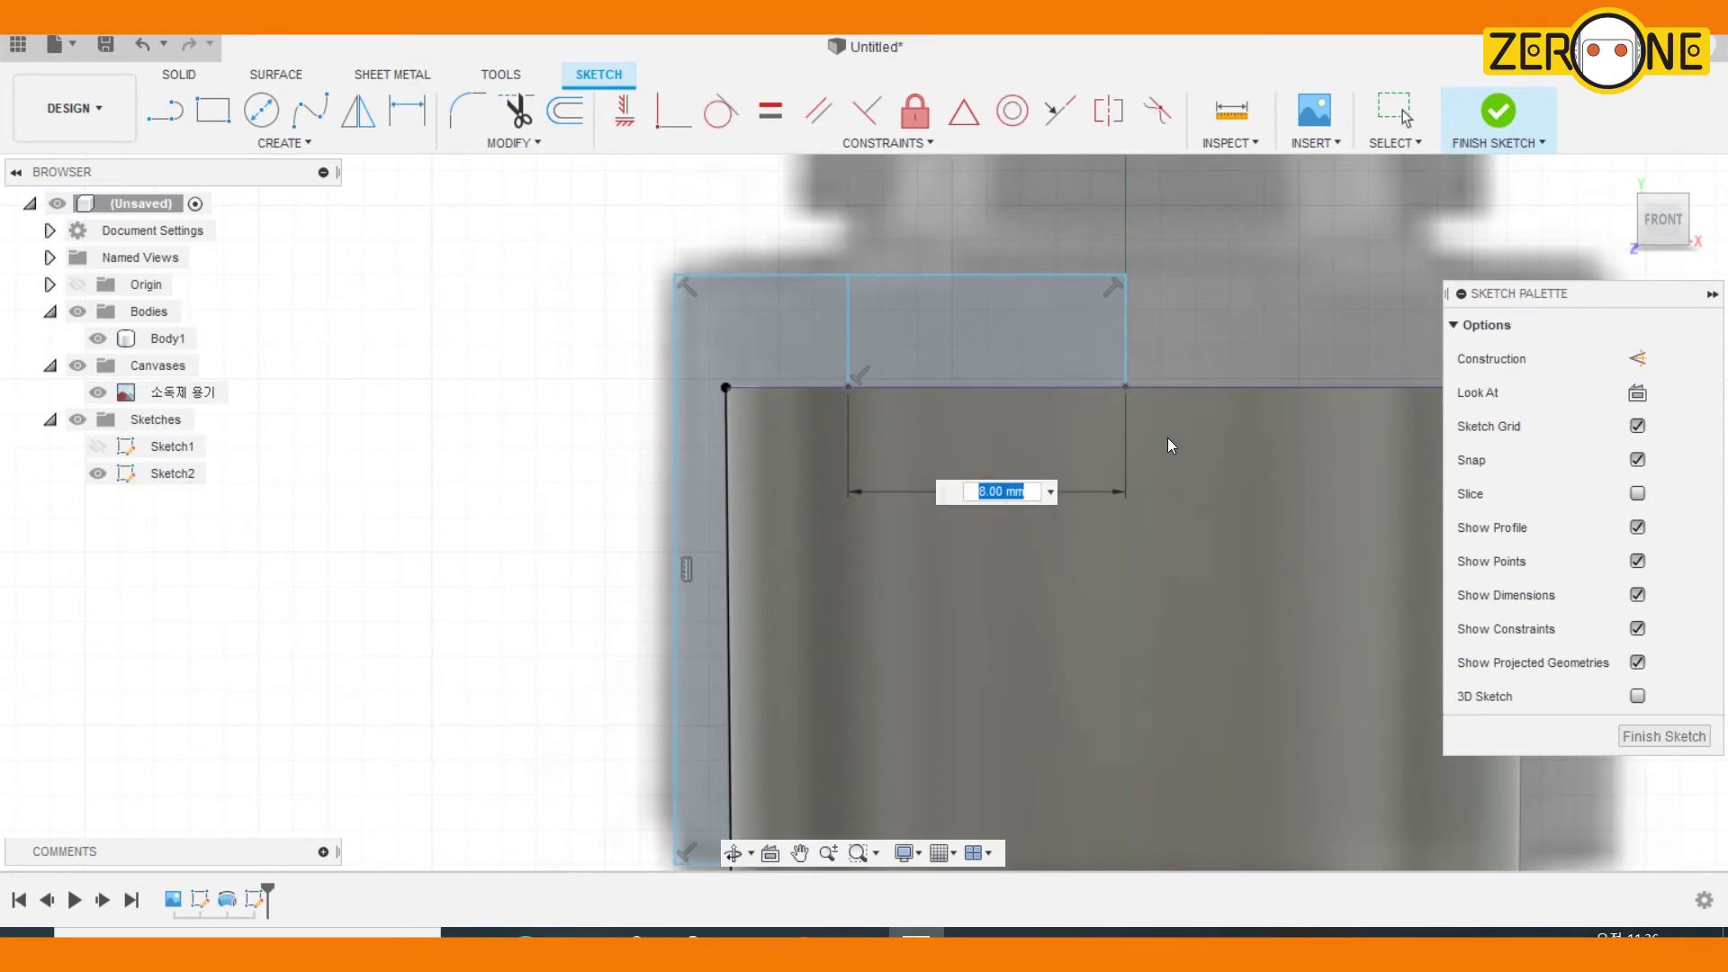
pyautogui.write('8')
pyautogui.press('Return')
# Try a 14 mm length dimension on the cap's top edge and undo that value
pyautogui.click(930, 275)
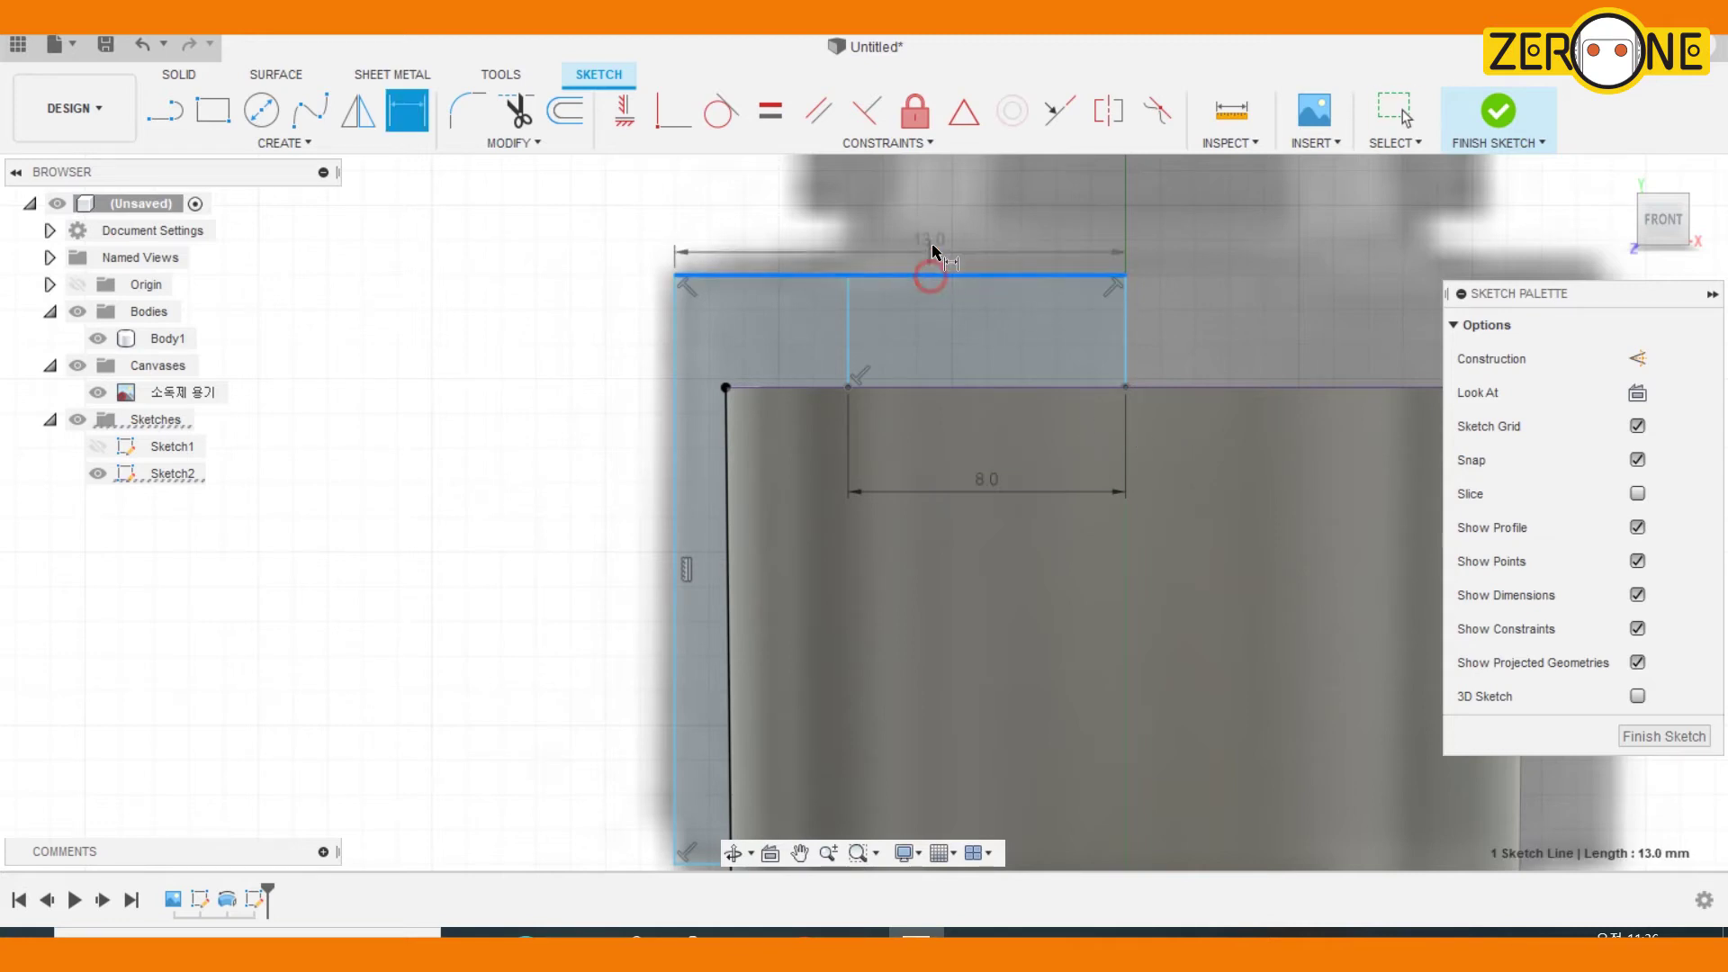
pyautogui.click(943, 216)
pyautogui.write('14')
pyautogui.press('Return')
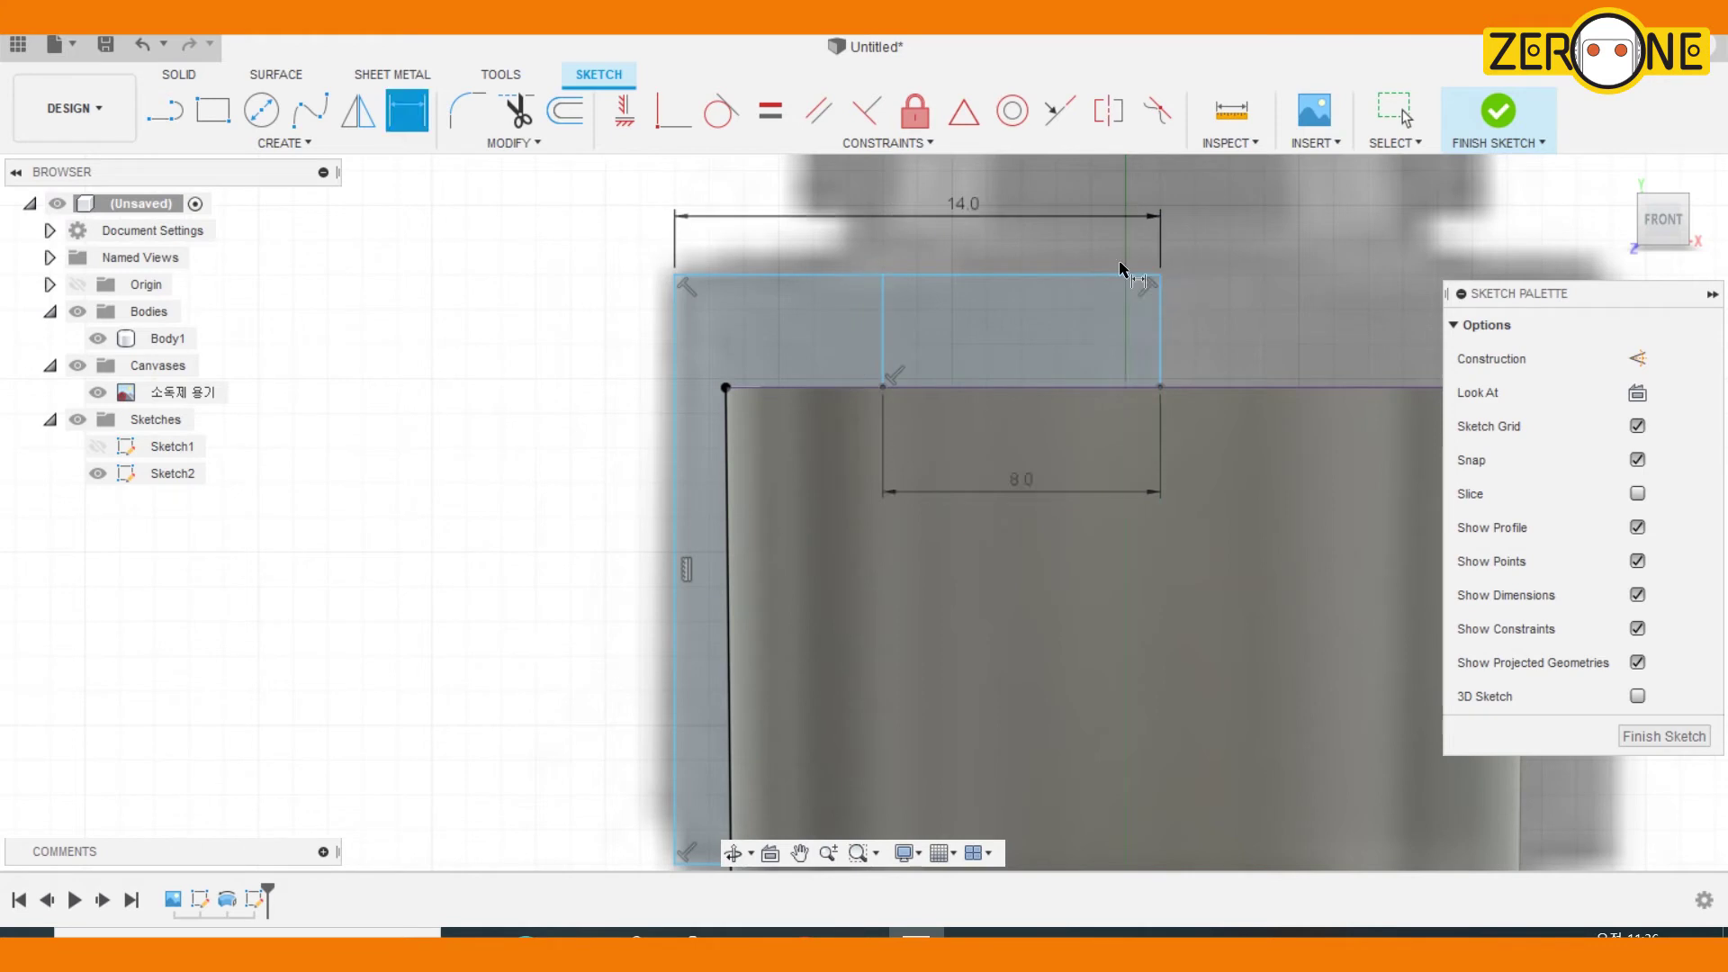
pyautogui.press('Escape')
pyautogui.hotkey('ctrl', 'z')
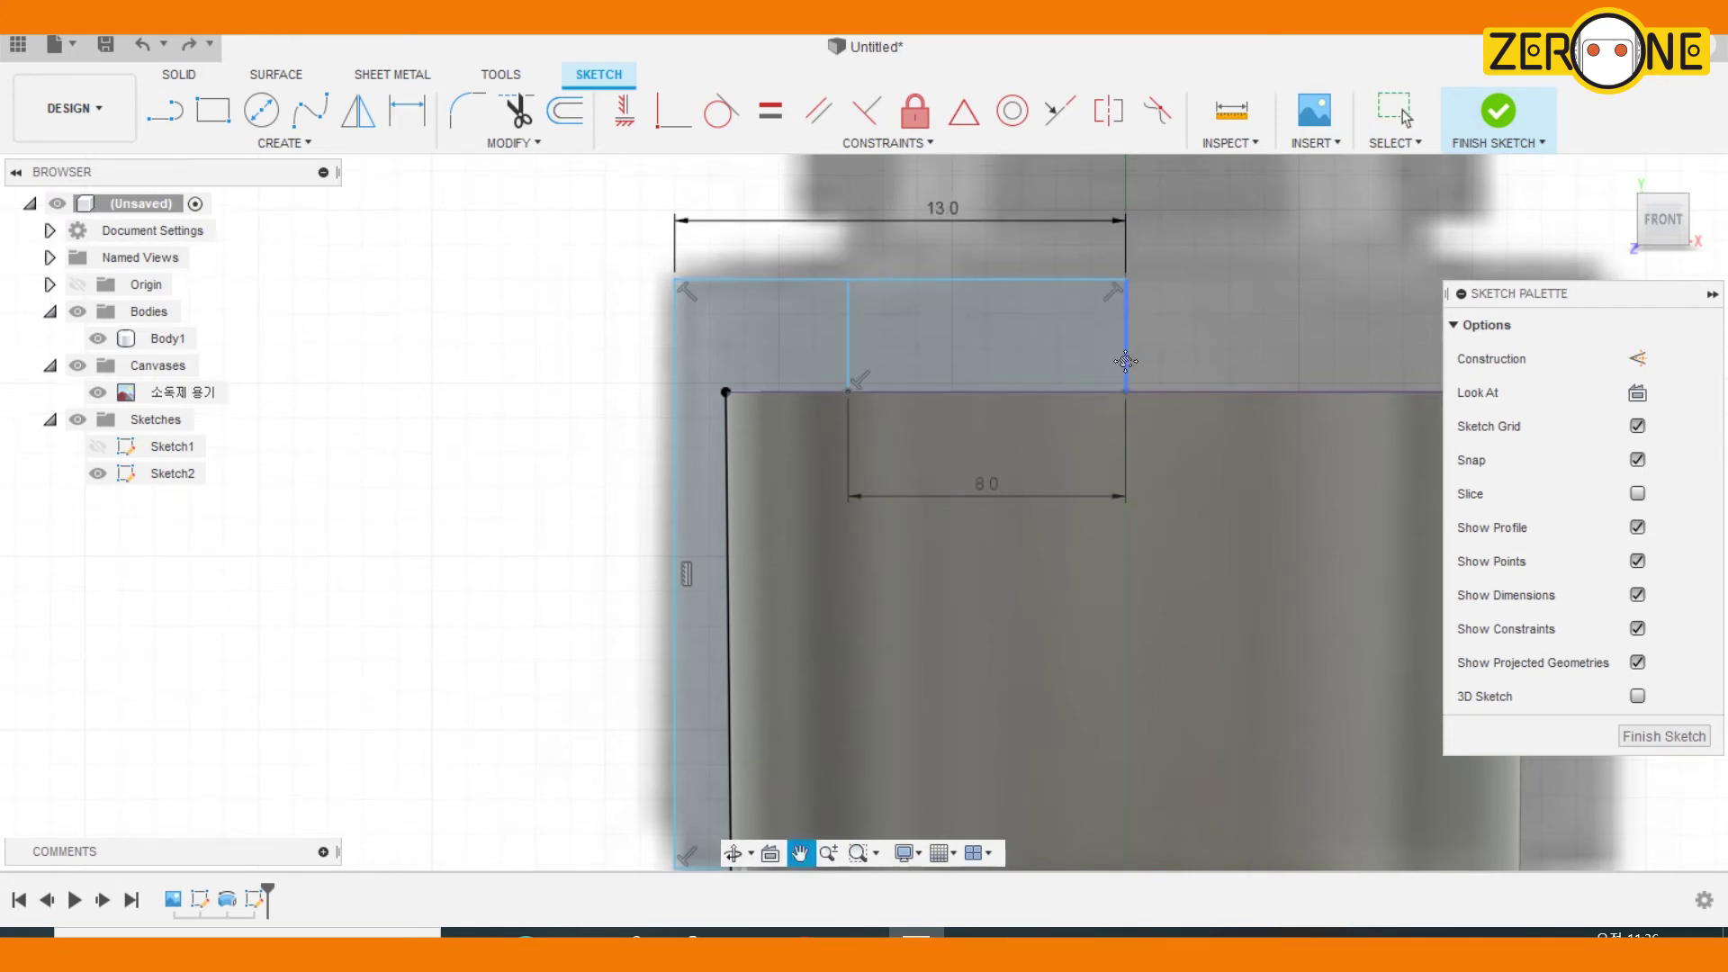
# Trim the overrun of the cap's bottom edge at the neck wall and dimension that edge to 2 mm
pyautogui.click(1073, 471)
pyautogui.moveTo(1041, 425)
pyautogui.mouseDown(button='middle')
pyautogui.moveTo(1003, 410)
pyautogui.moveTo(985, 345)
pyautogui.moveTo(776, 699)
pyautogui.mouseUp(button='middle')
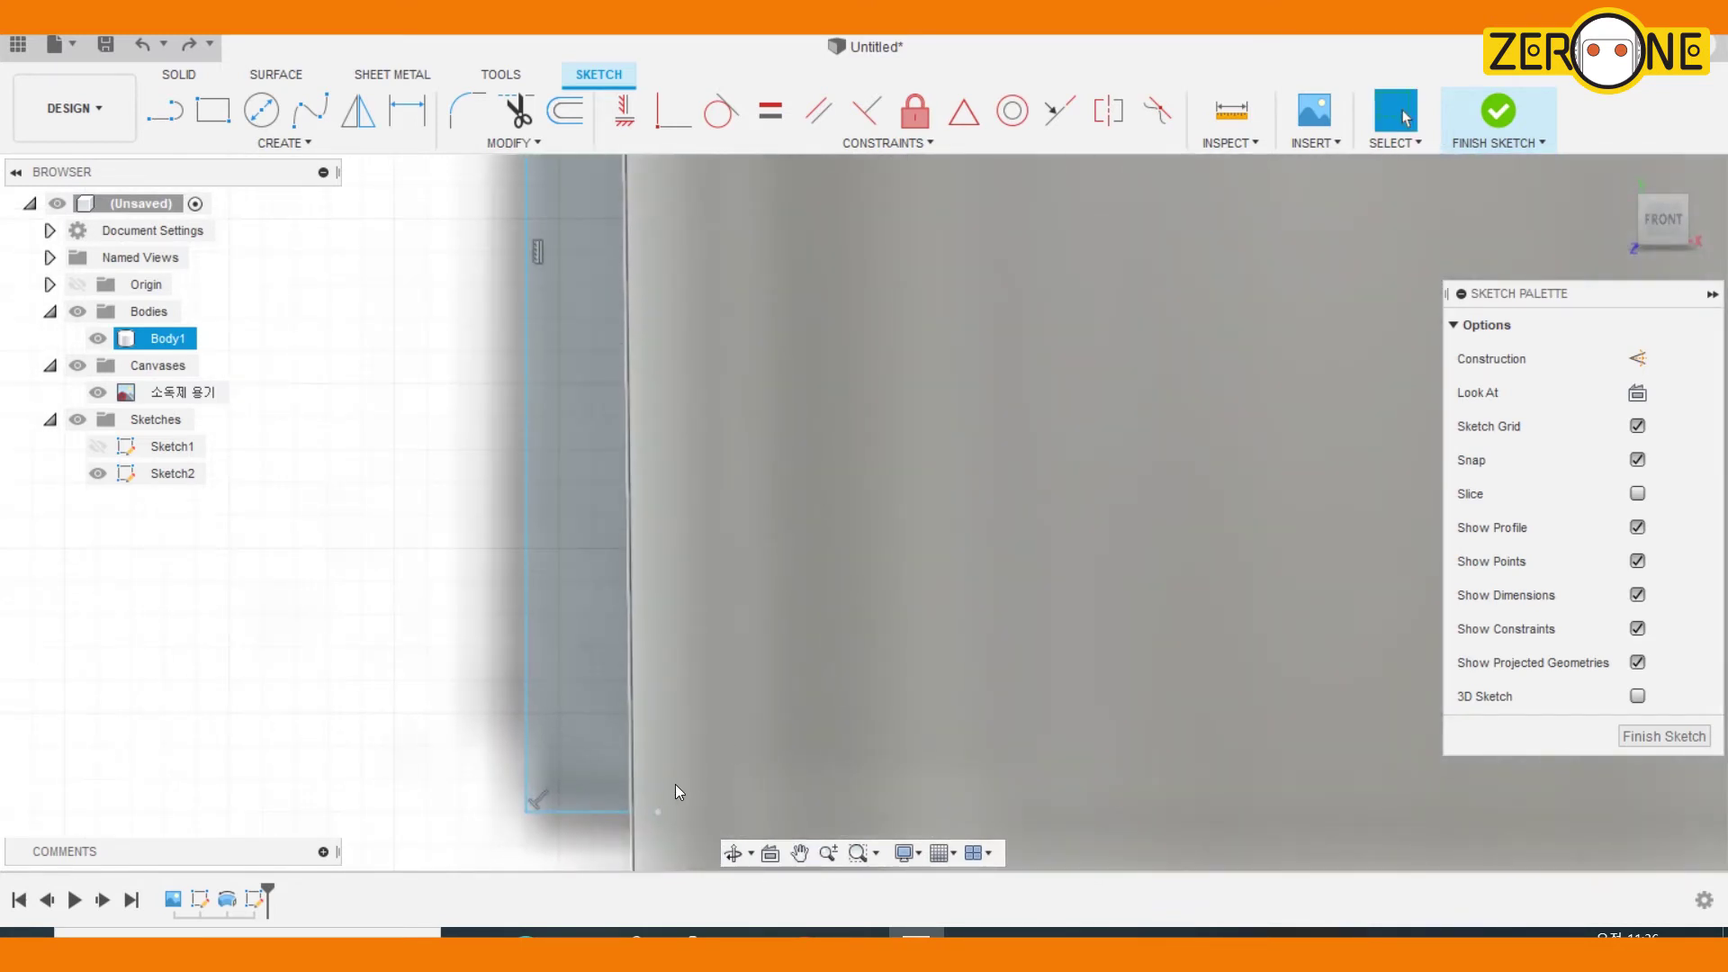
pyautogui.scroll(3, 674, 785)
pyautogui.moveTo(675, 785); pyautogui.dragTo(679, 471, button='middle')
pyautogui.click(516, 110)
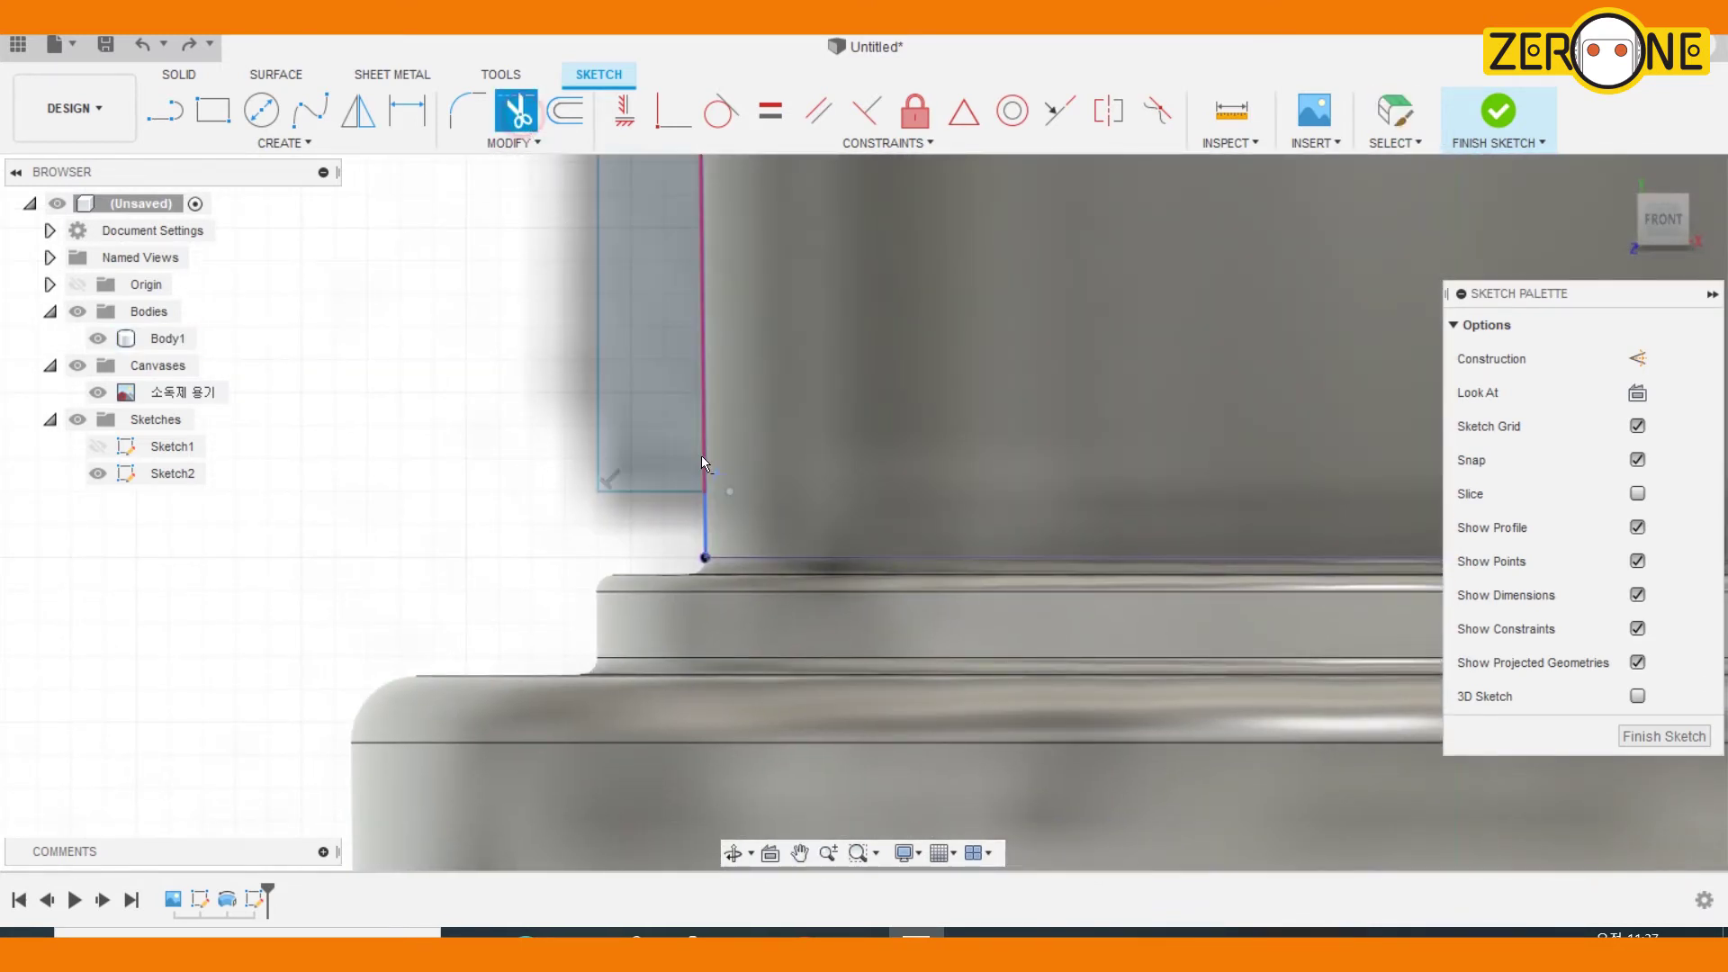
pyautogui.click(407, 109)
pyautogui.click(640, 489)
pyautogui.click(705, 557)
pyautogui.click(677, 583)
pyautogui.write('2')
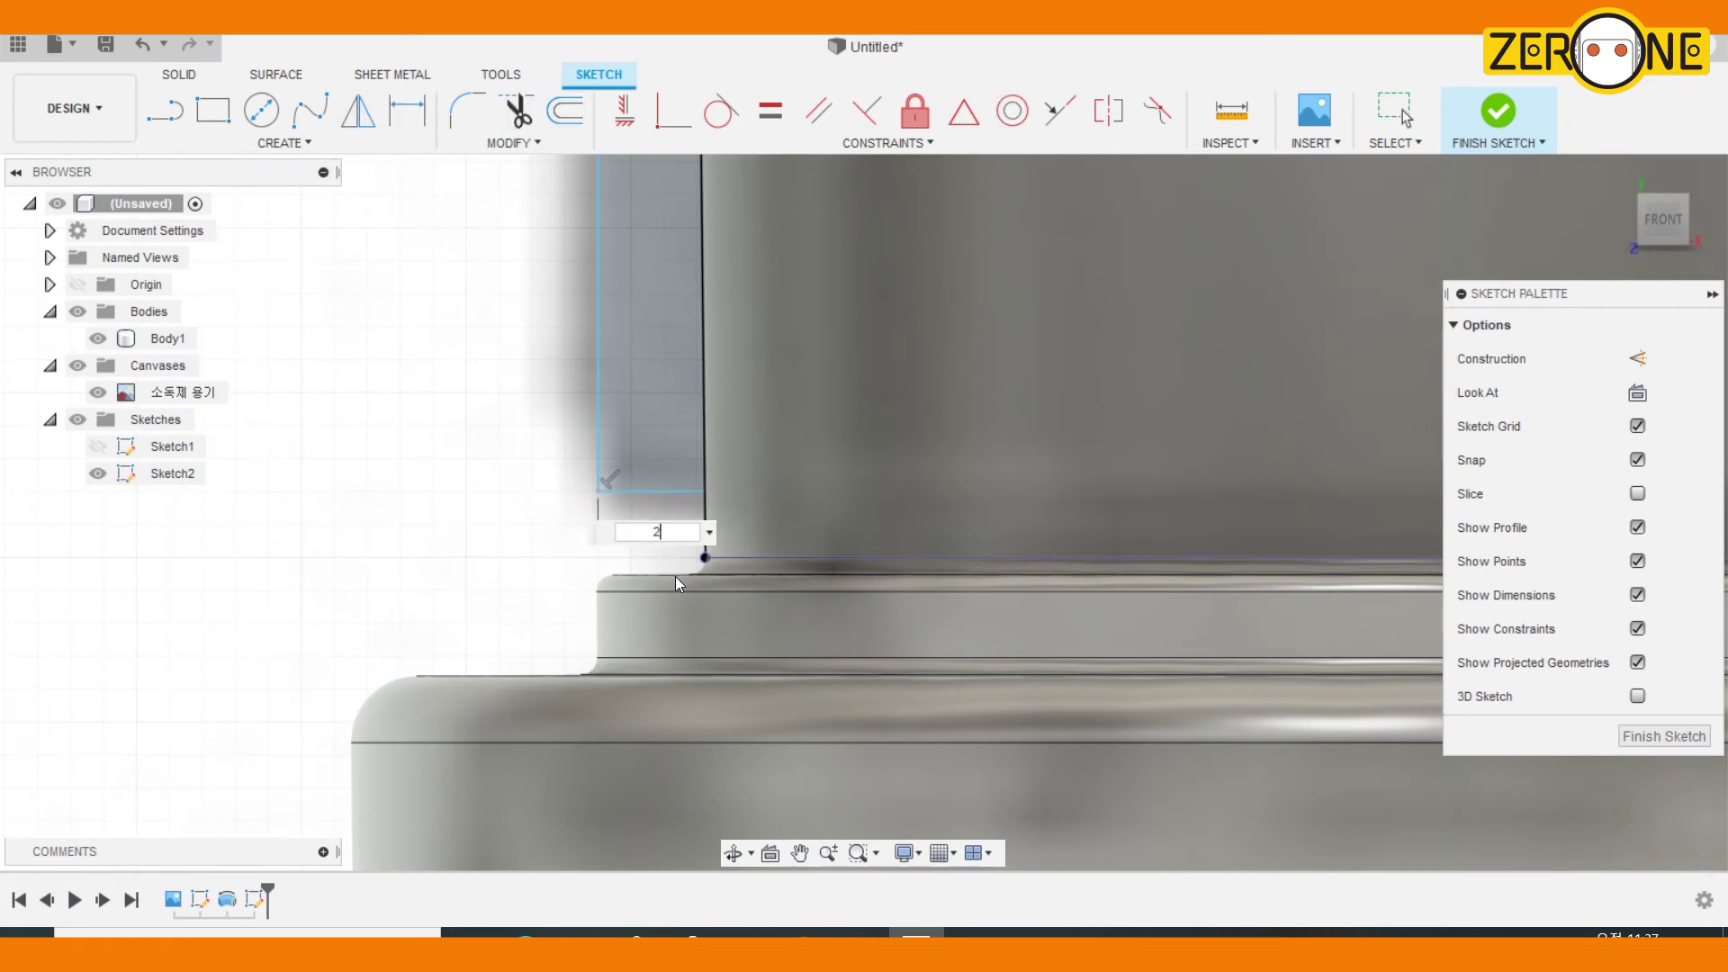
pyautogui.press('Return')
# Draw a long vertical centre line from the origin at the bottle's base up past the pump head
pyautogui.scroll(-2, 909, 427)
pyautogui.moveTo(966, 566); pyautogui.dragTo(889, 671, button='middle')
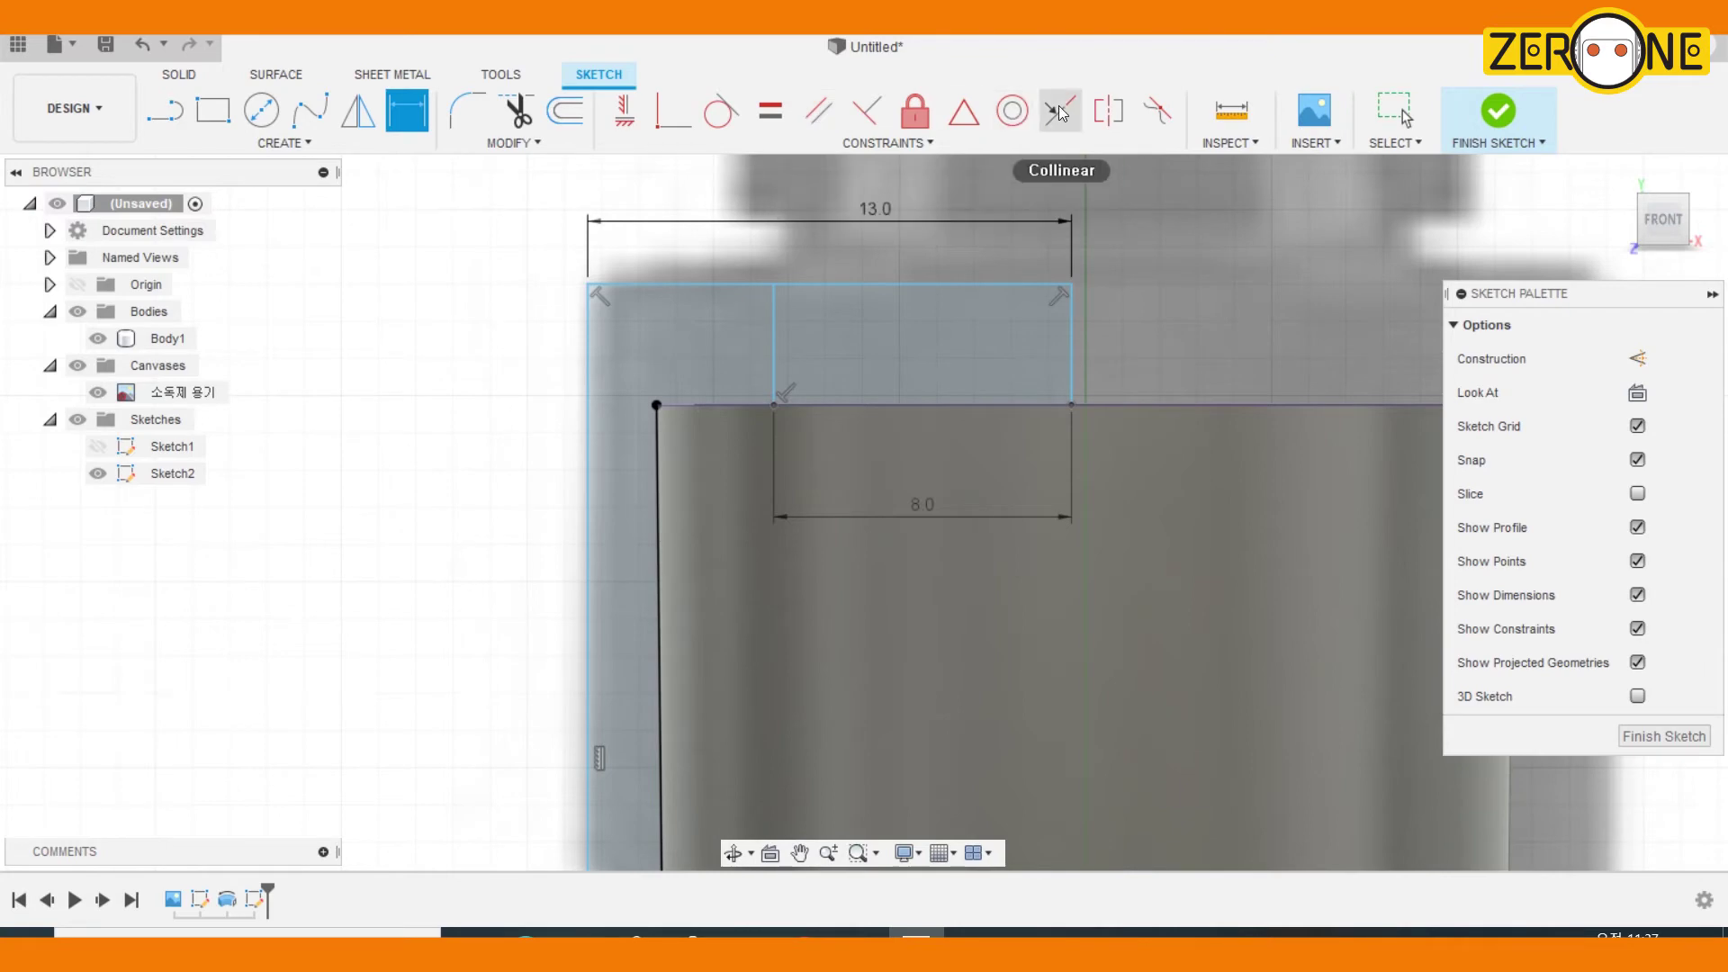
pyautogui.scroll(-5, 1123, 500)
pyautogui.scroll(-10, 1122, 500)
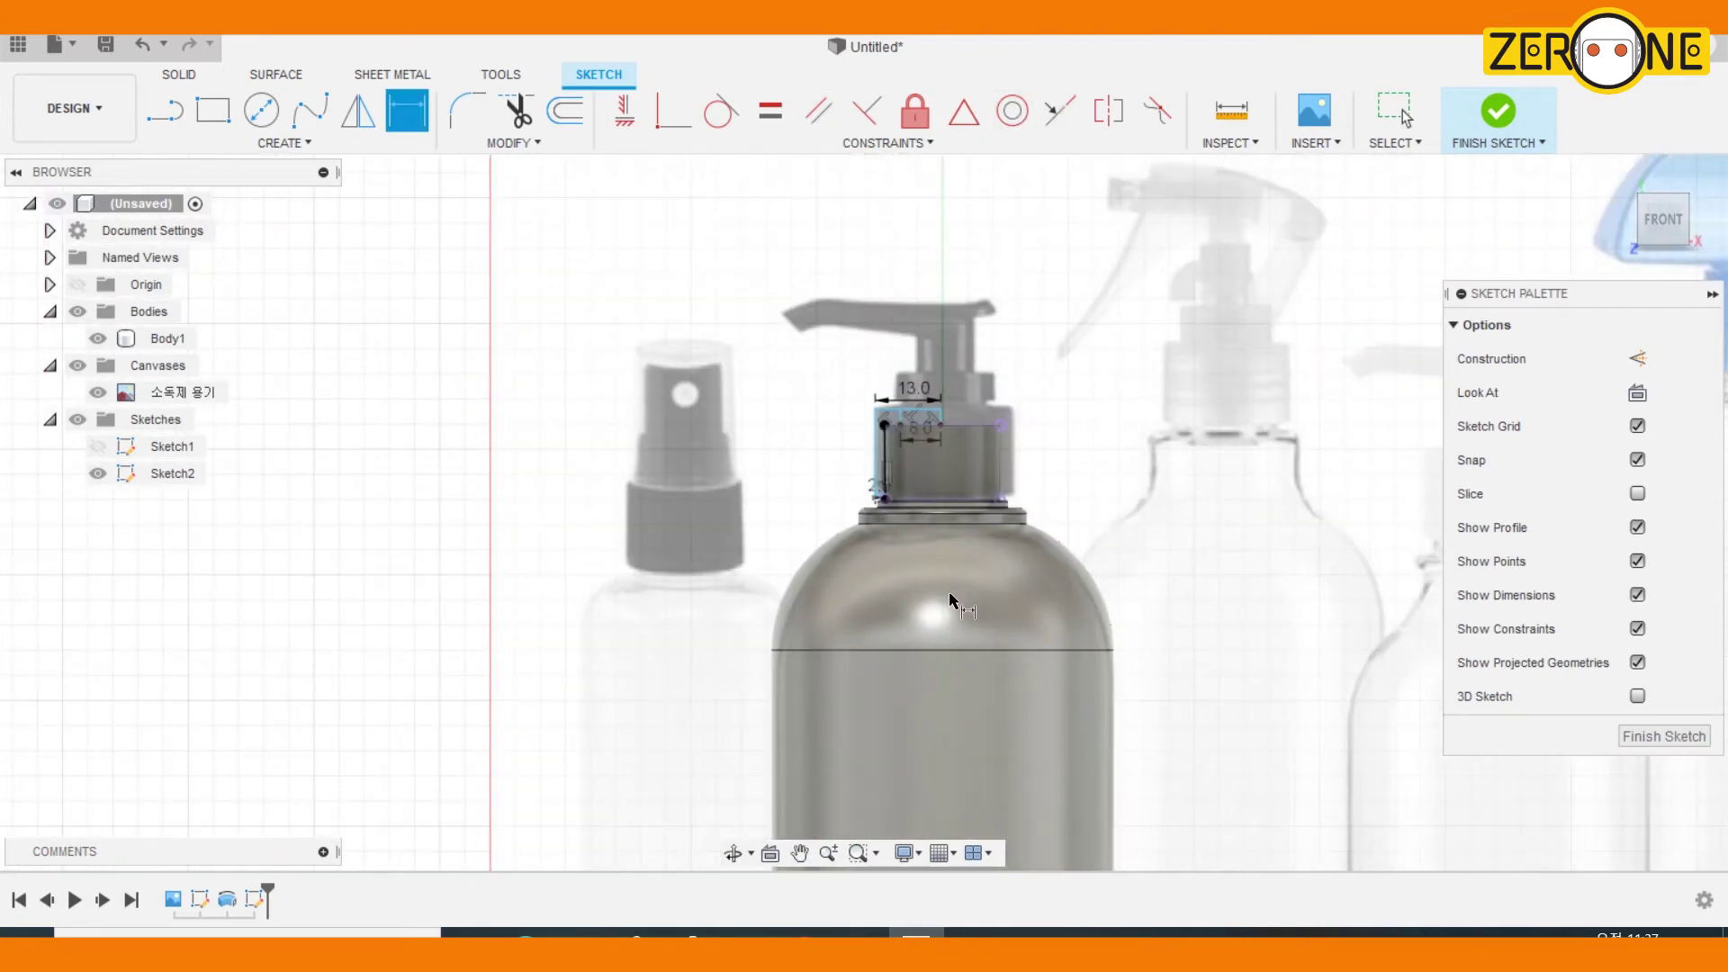
pyautogui.press('l')
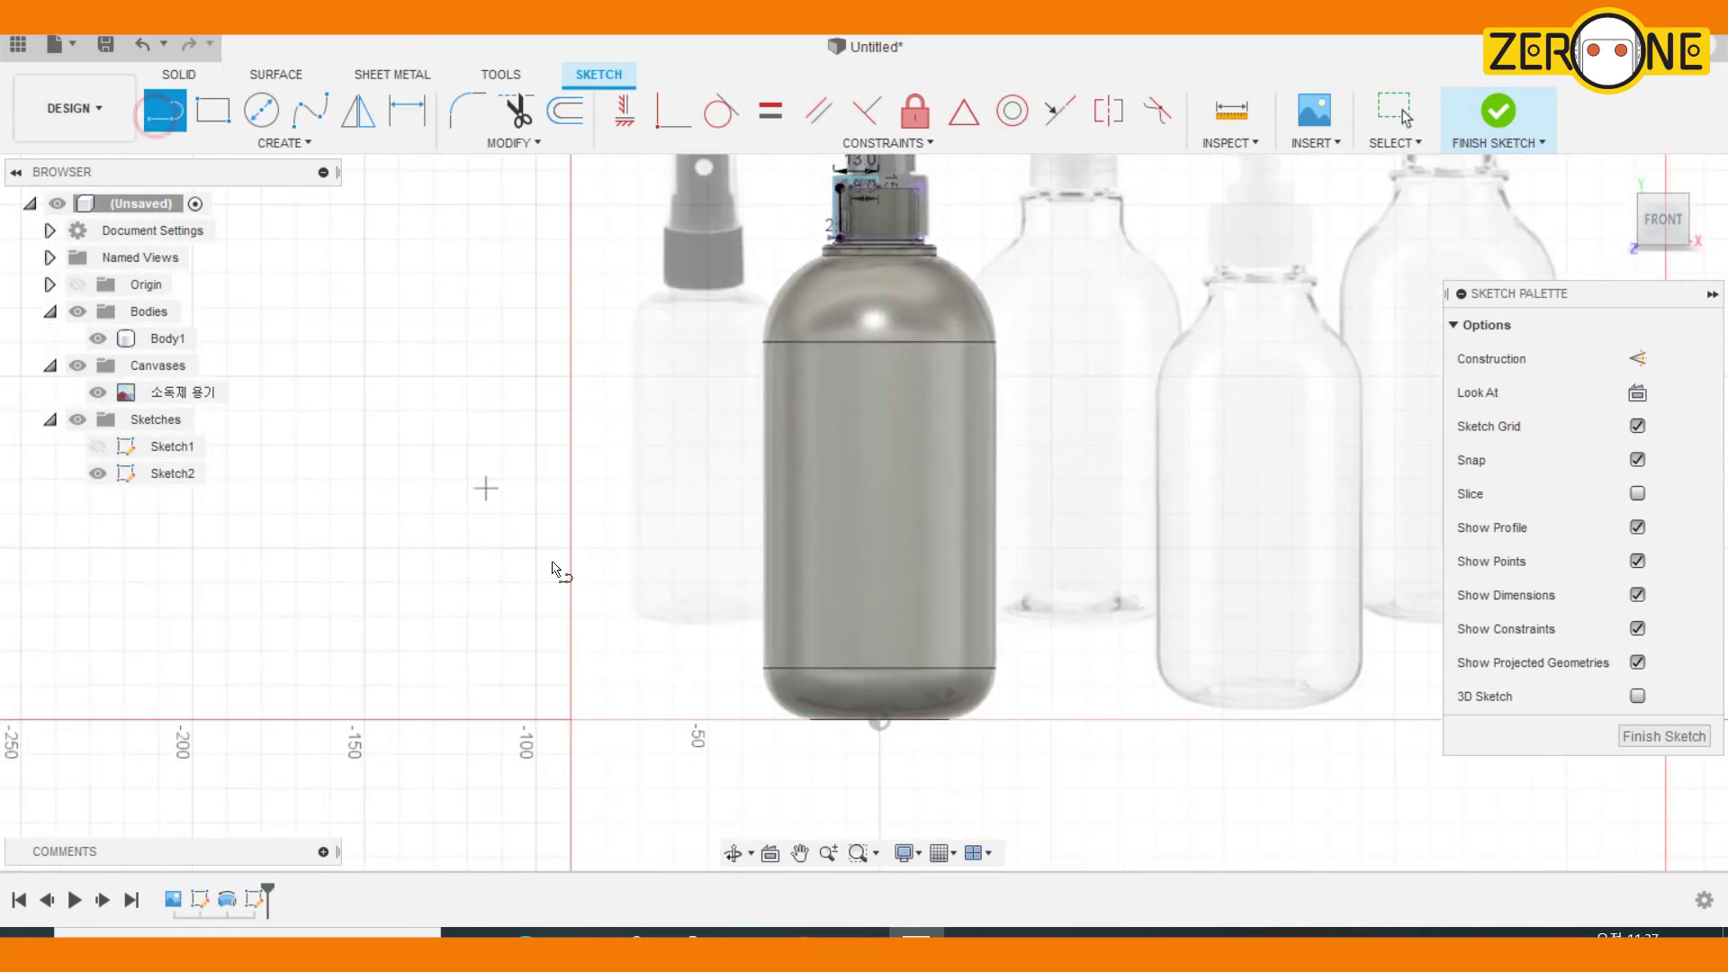
pyautogui.scroll(3, 891, 736)
pyautogui.click(874, 720)
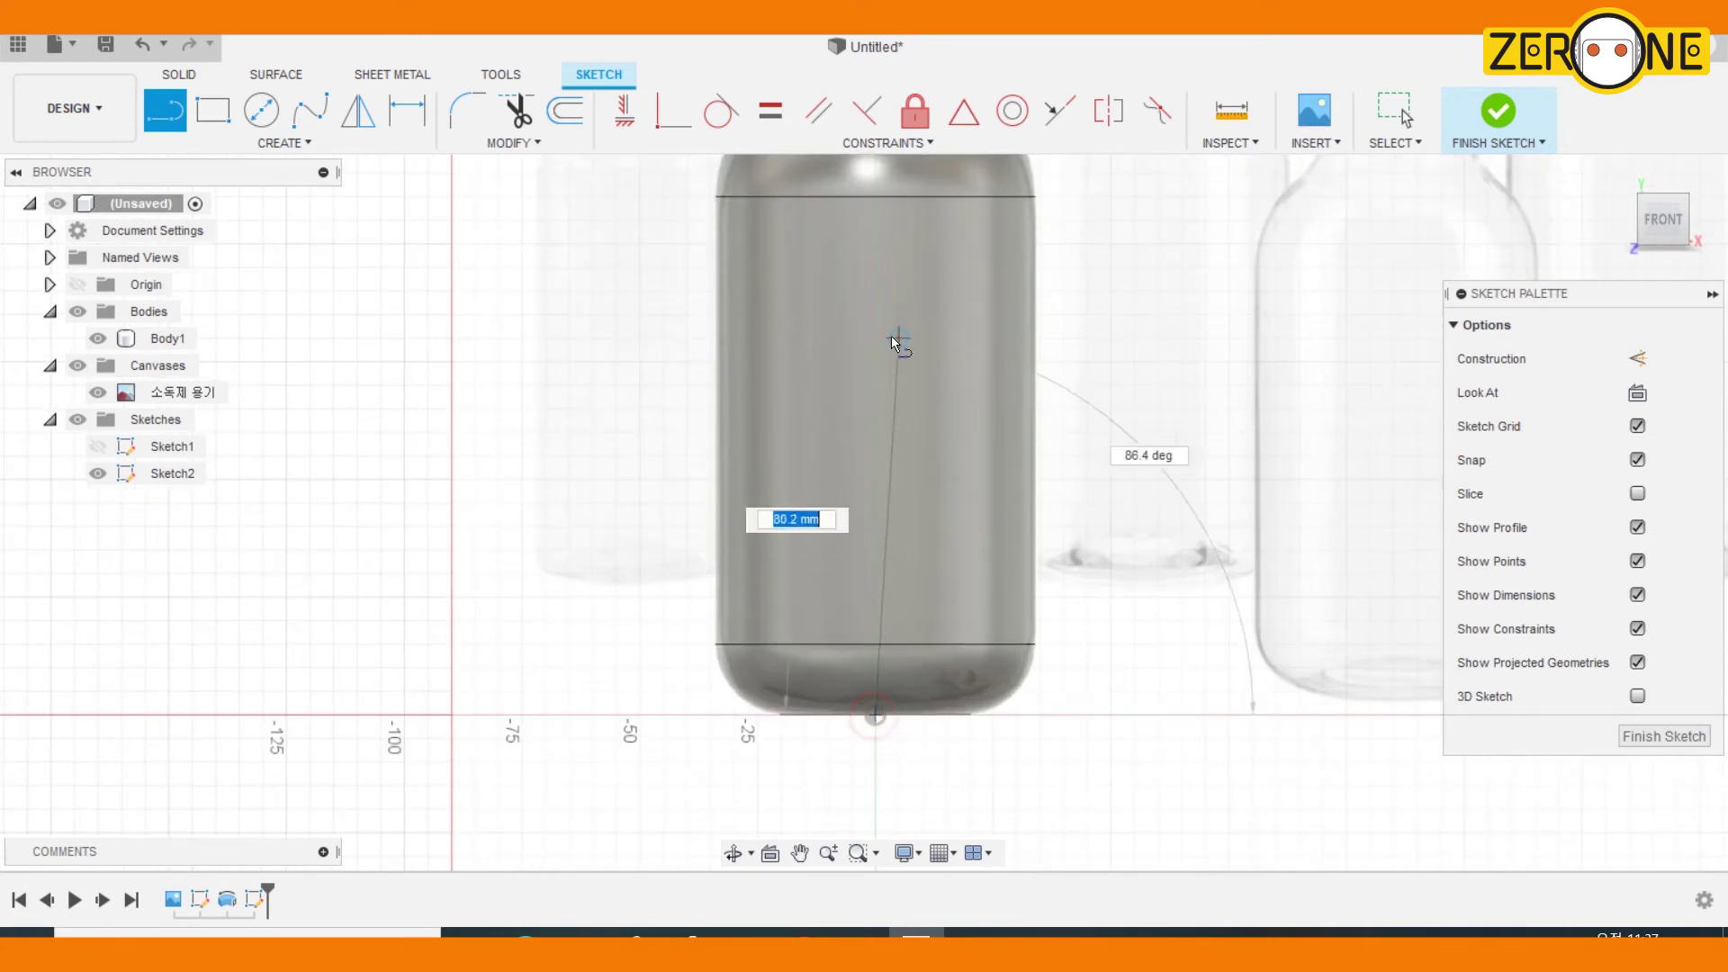
pyautogui.moveTo(896, 401); pyautogui.dragTo(917, 796, button='middle')
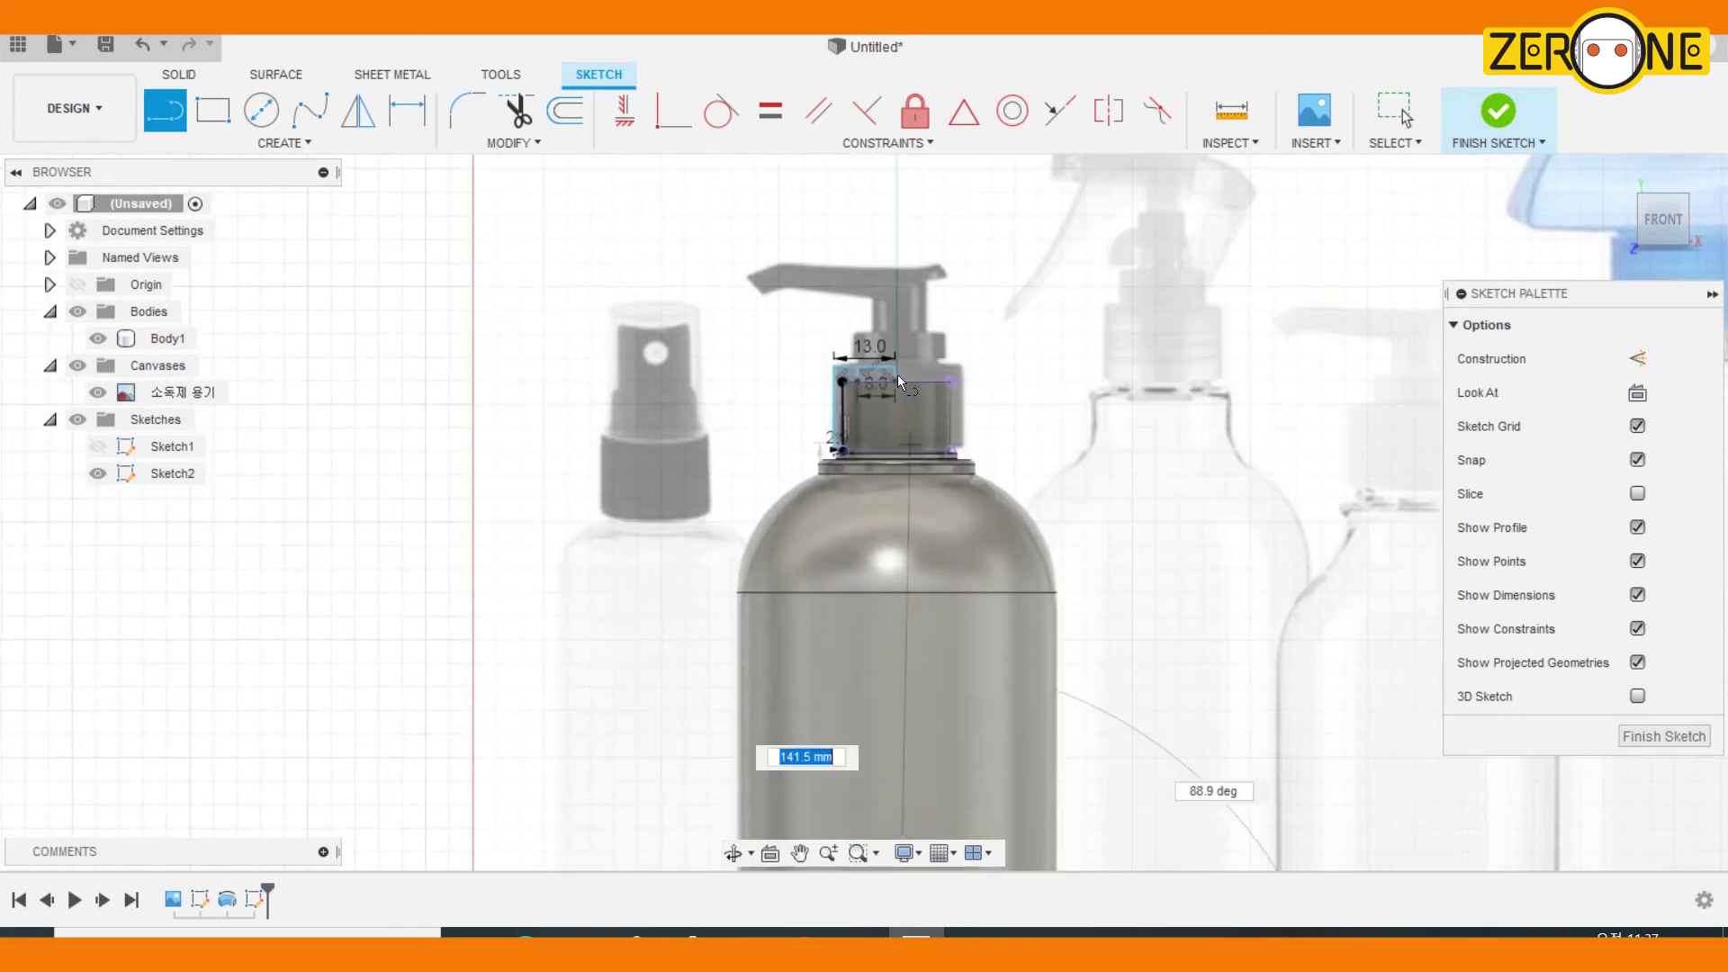
pyautogui.click(895, 180)
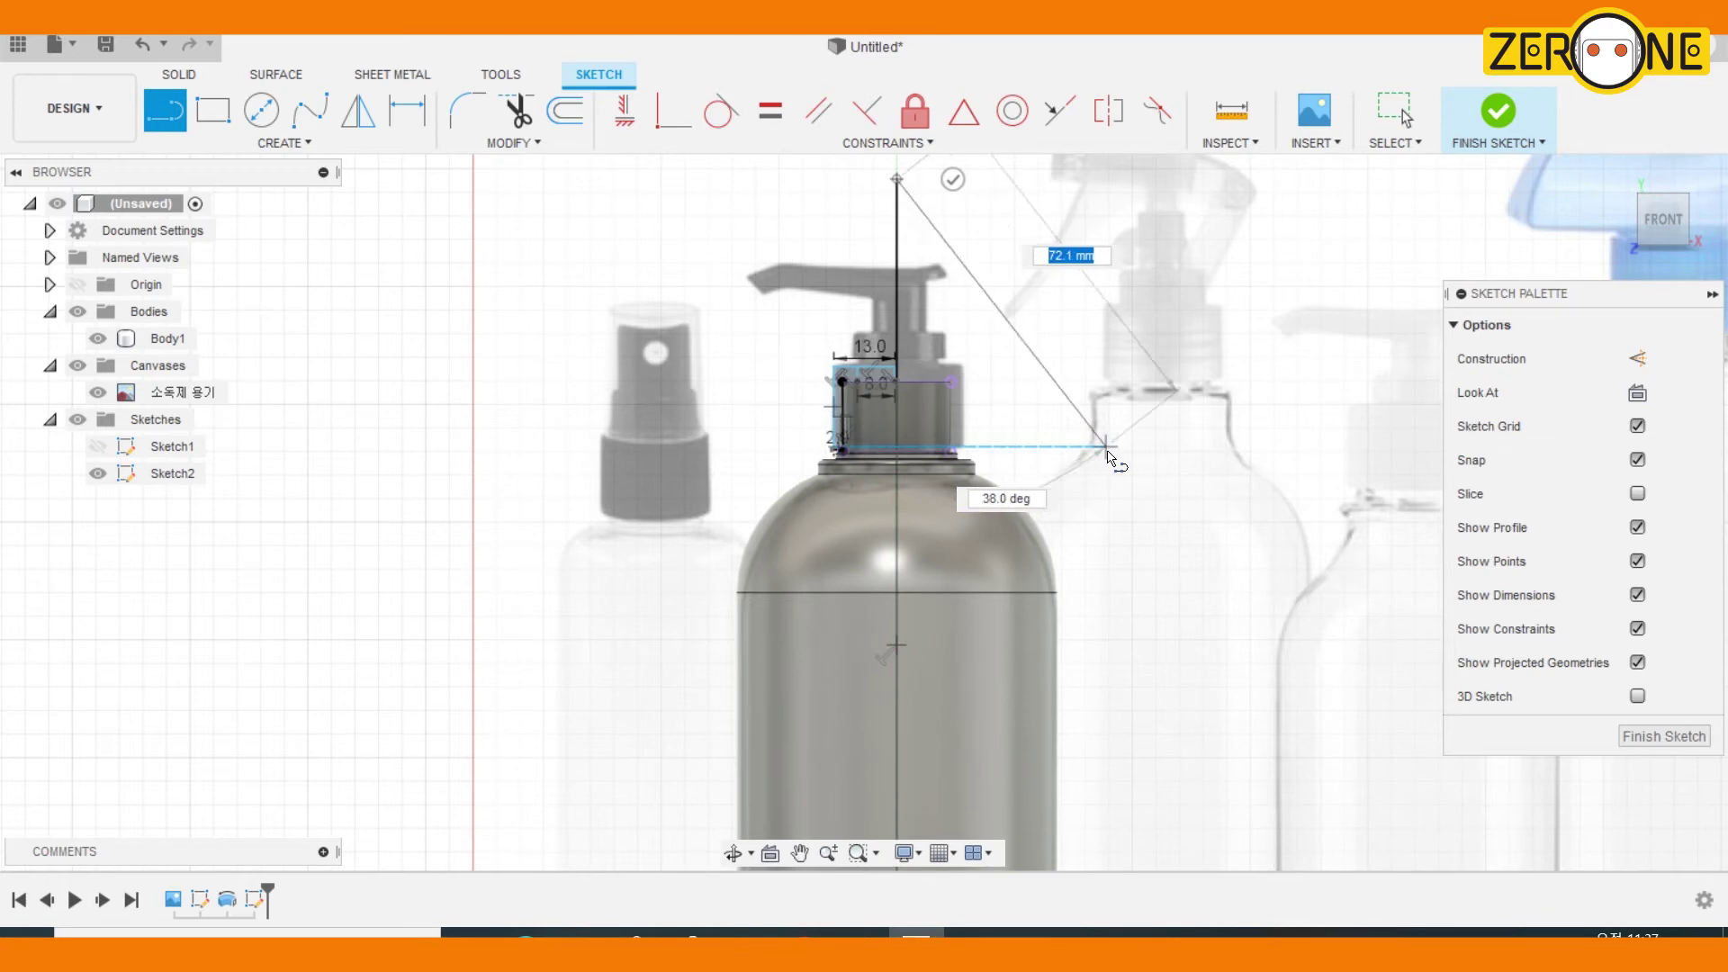
pyautogui.press('Escape')
# Try to apply a Horizontal/Vertical constraint to the sketch line on the bottle's central axis
pyautogui.scroll(3, 904, 310)
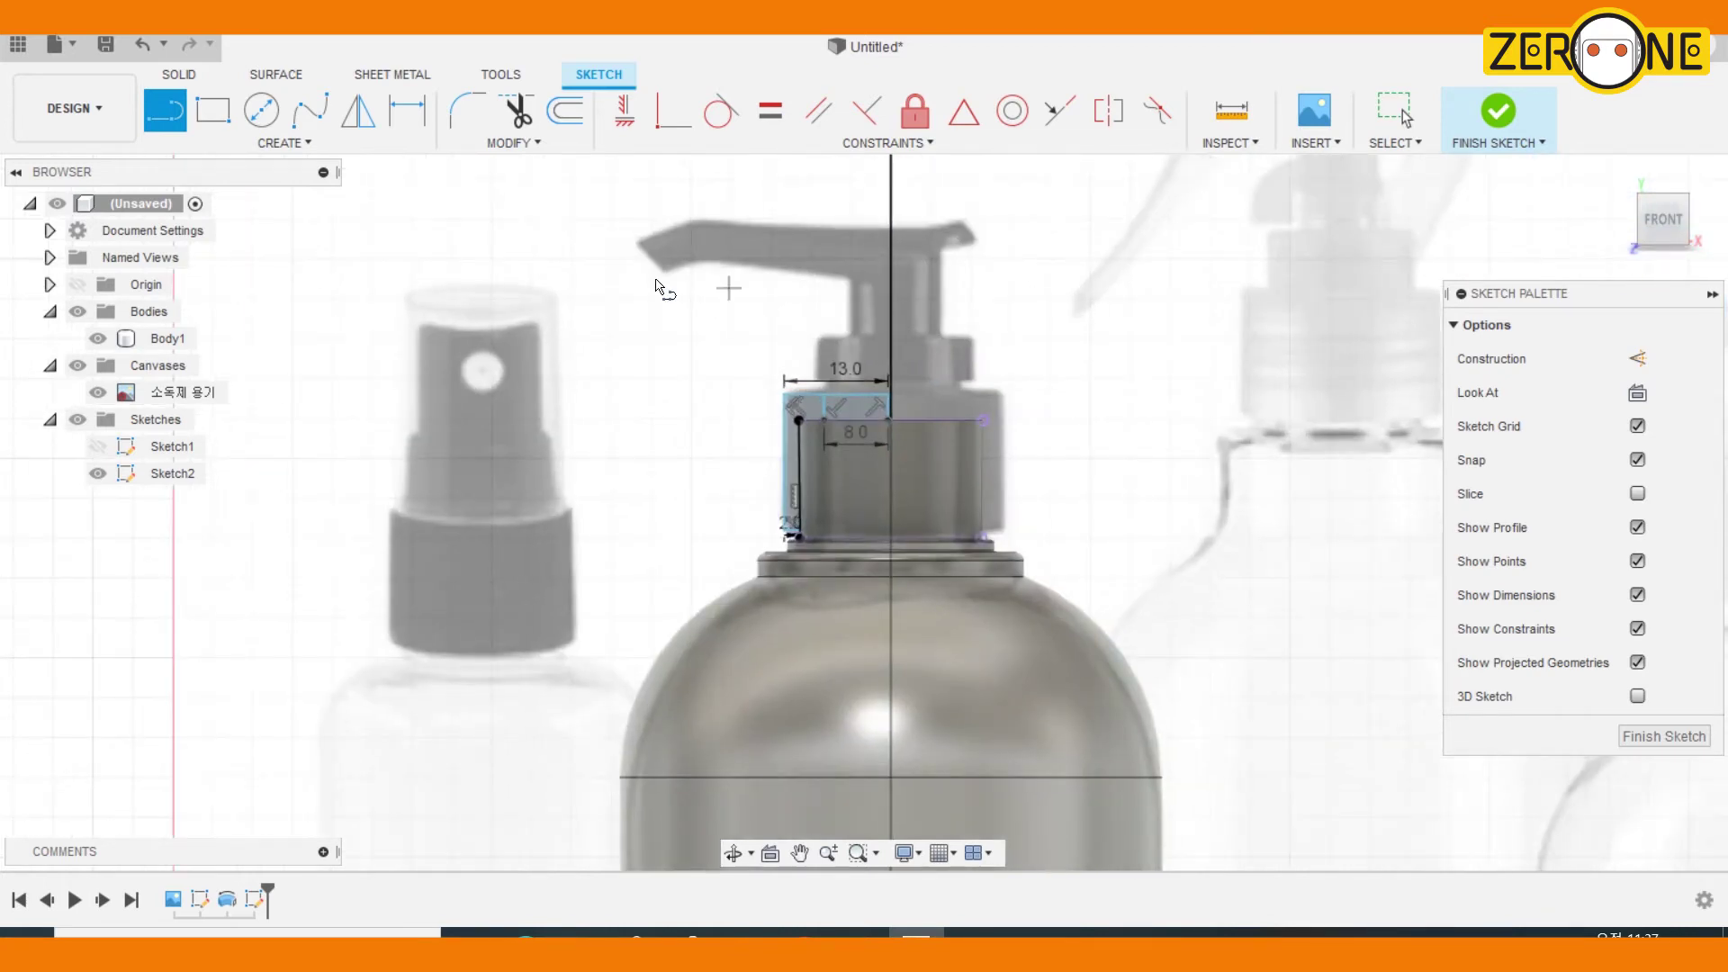
pyautogui.click(612, 121)
pyautogui.click(890, 253)
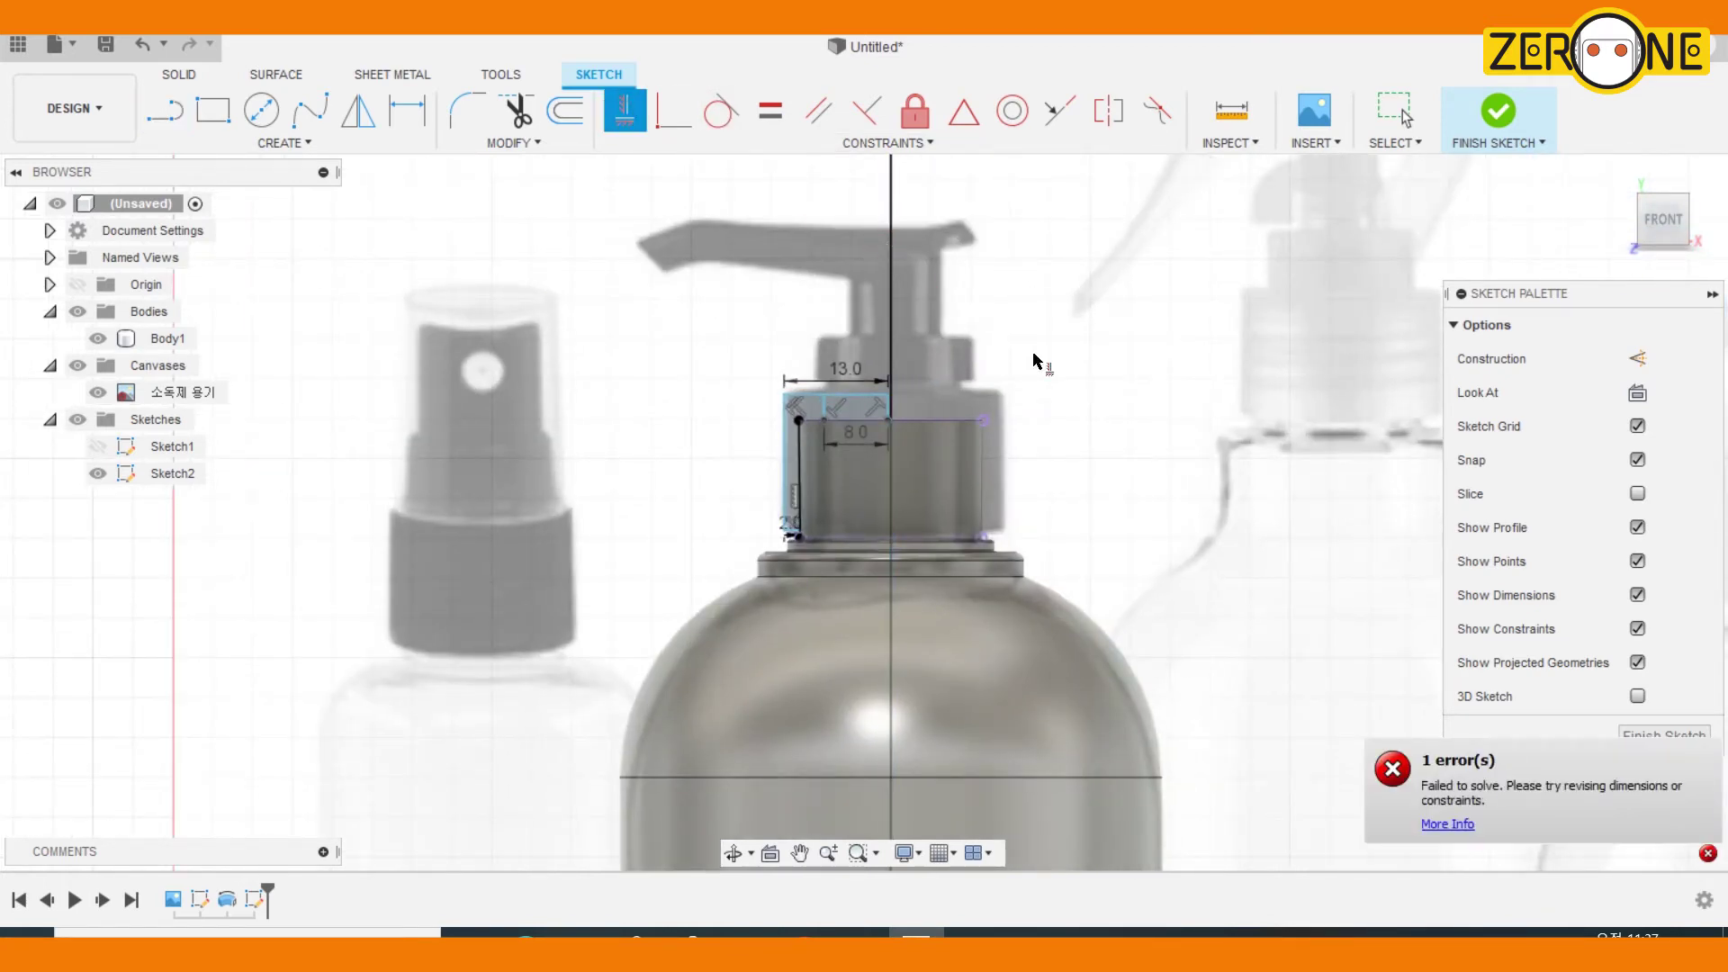
# Delete the cap's short vertical edge beside the axis and extend the cap's top edge to the long centre line
pyautogui.scroll(2, 905, 405)
pyautogui.scroll(6, 884, 427)
pyautogui.press('Escape')
pyautogui.click(844, 414)
pyautogui.press('Delete')
pyautogui.click(510, 142)
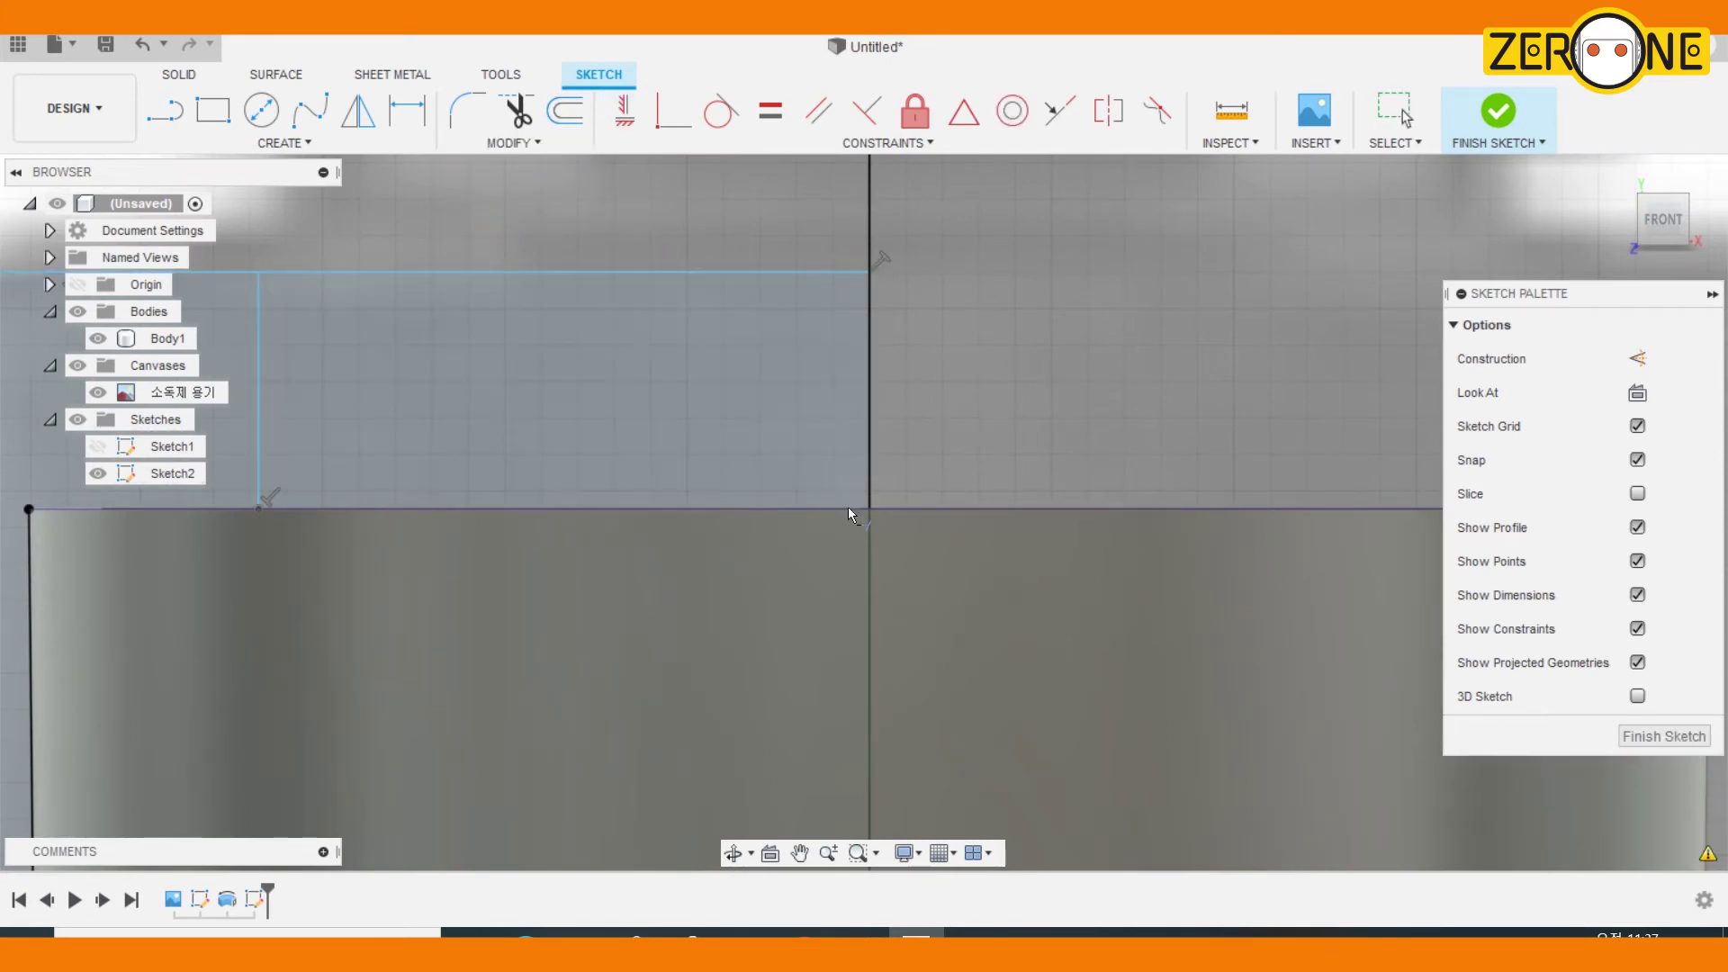
# Dimension the distance between the cap's outer side and the short inner vertical line as 5 mm
pyautogui.scroll(-3, 920, 435)
pyautogui.scroll(-3, 919, 434)
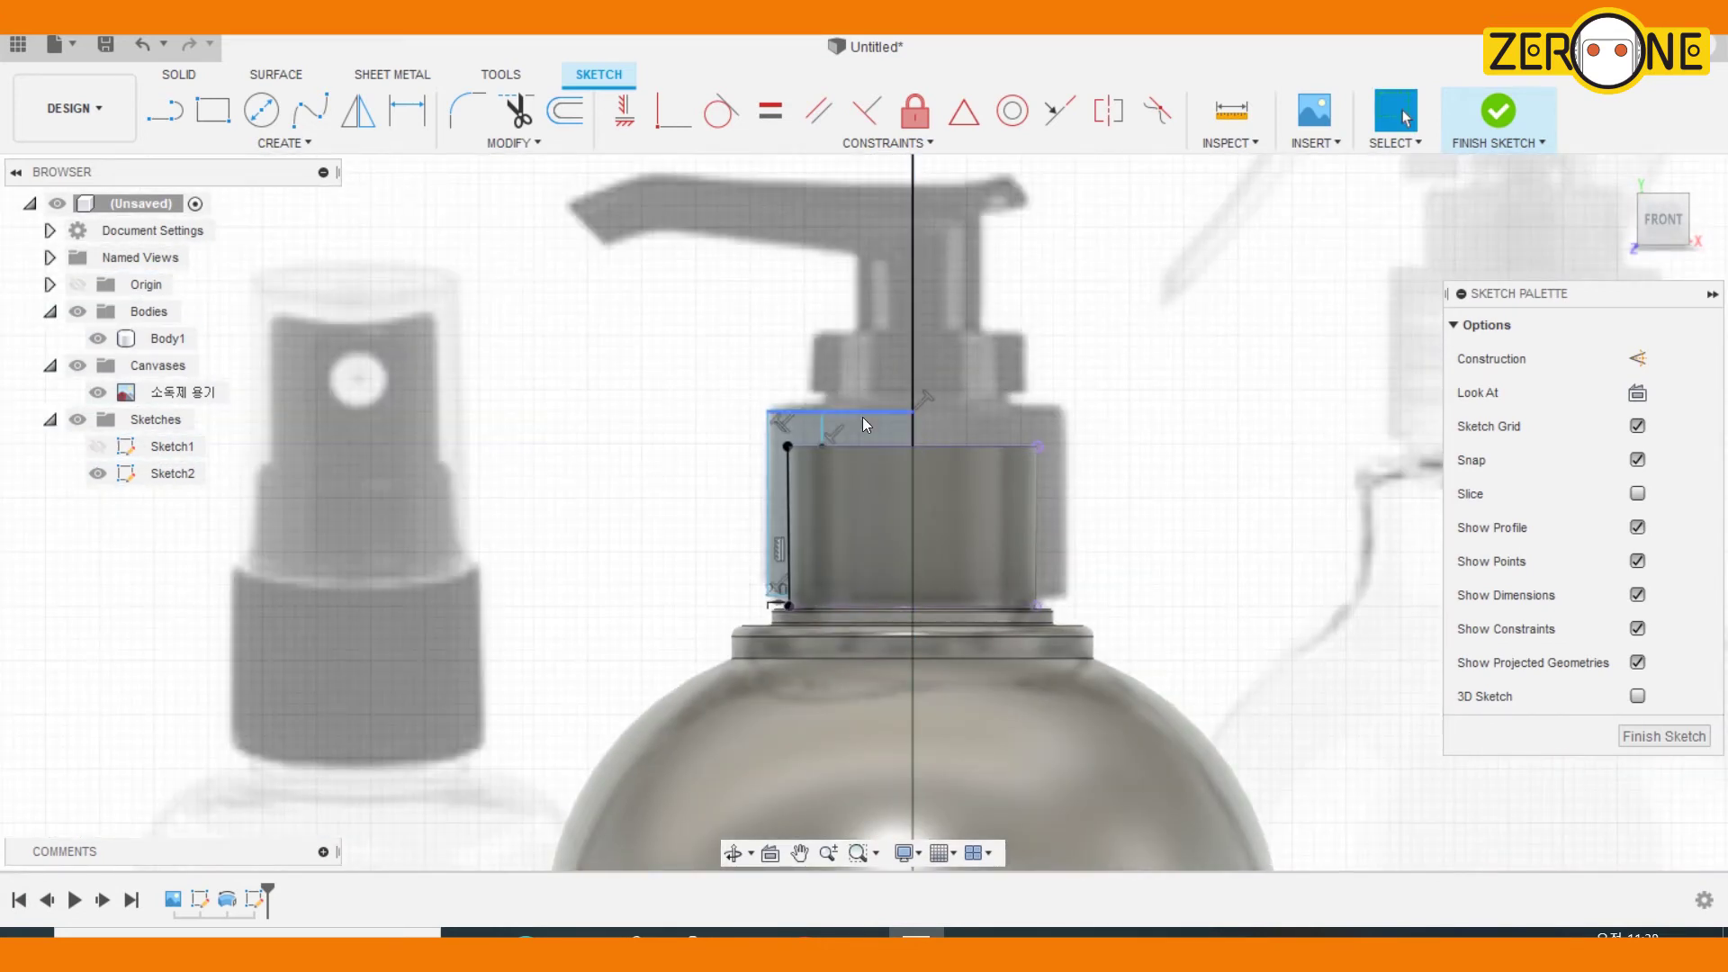
pyautogui.click(407, 110)
pyautogui.scroll(5, 828, 403)
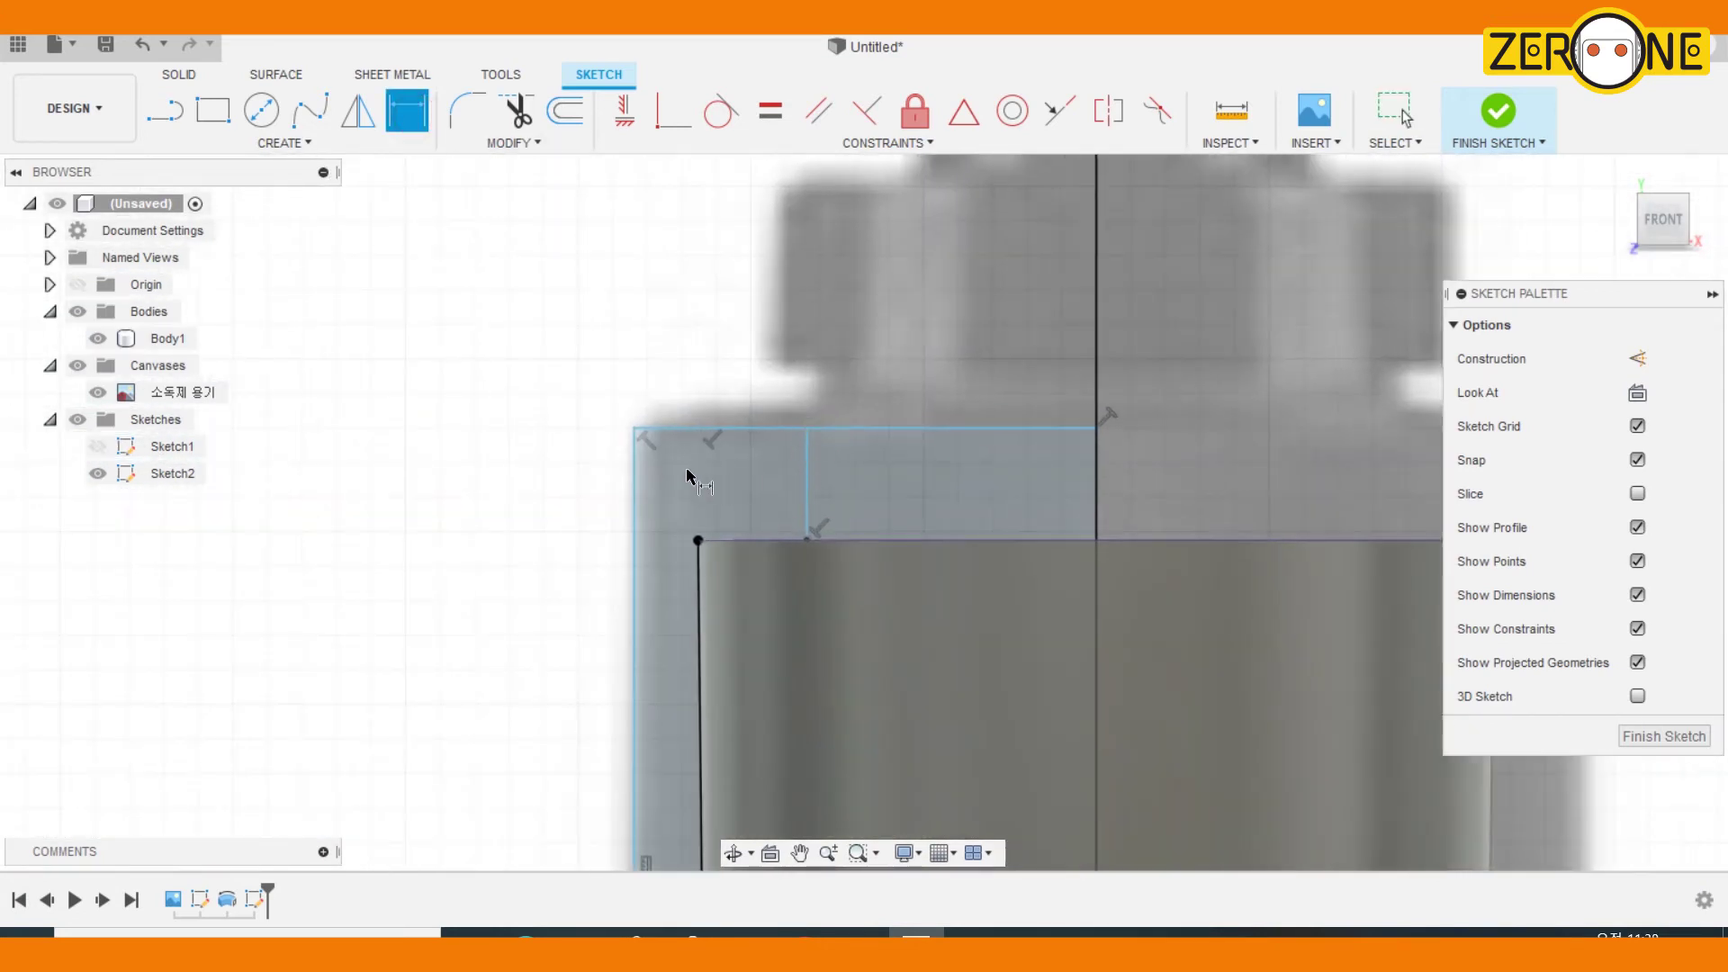
pyautogui.click(635, 472)
pyautogui.click(805, 479)
pyautogui.click(763, 372)
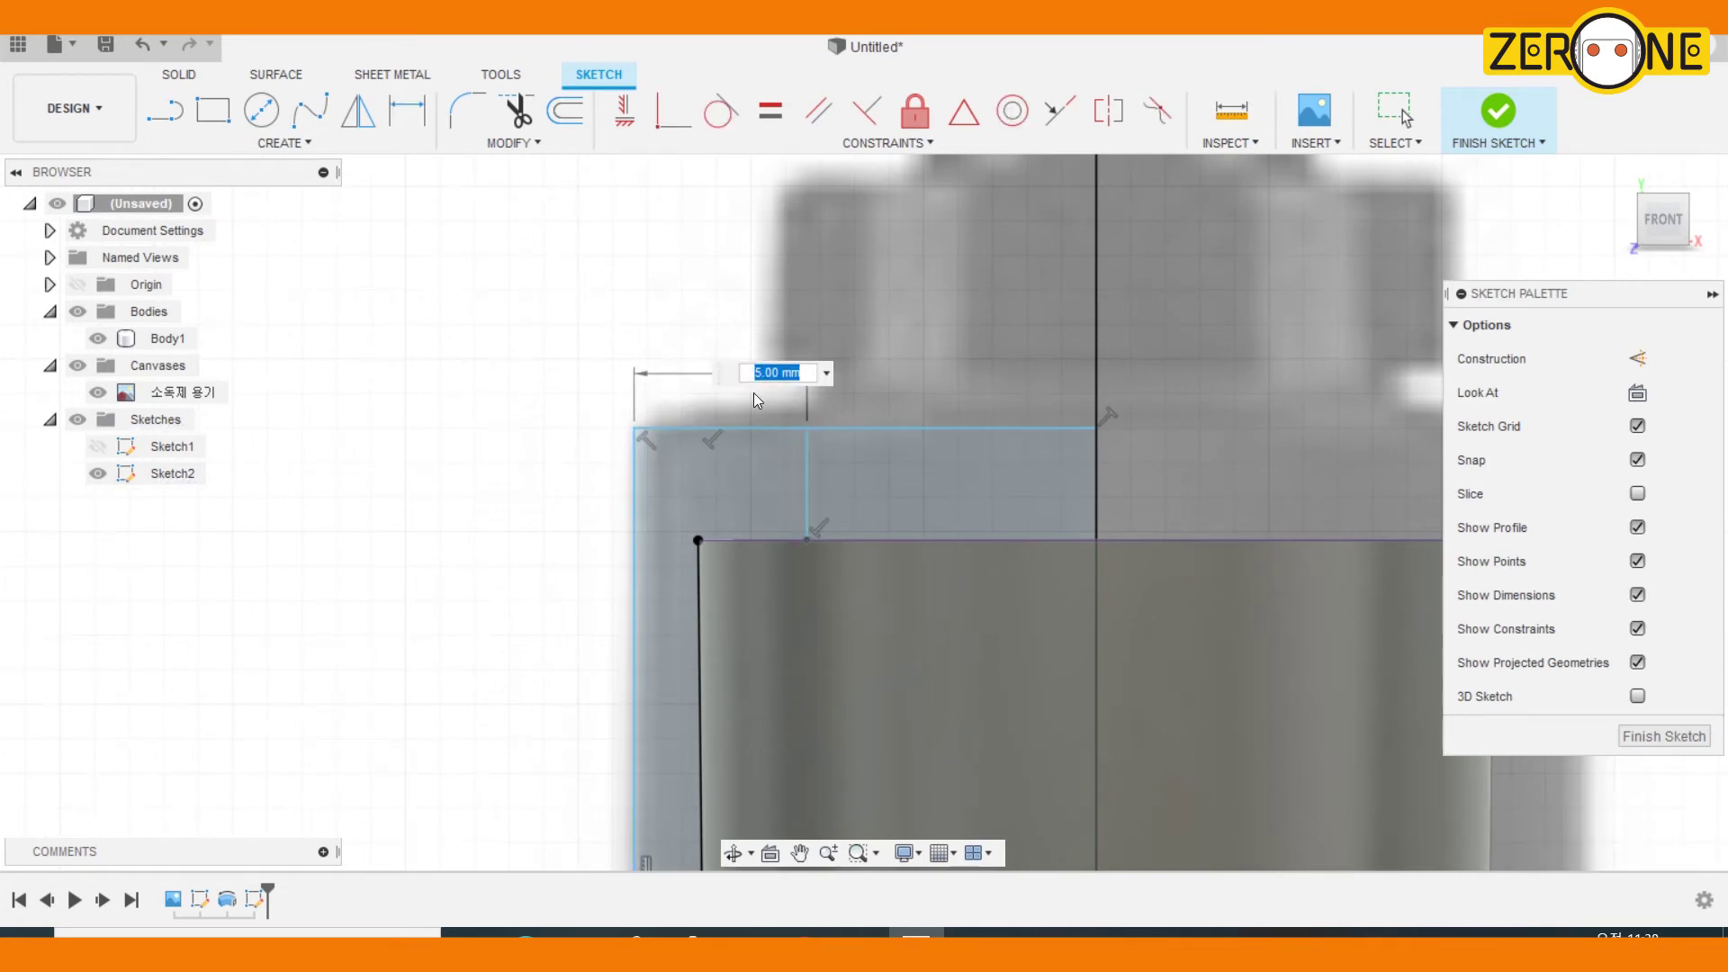
pyautogui.press('Return')
# Finish the sketch and revolve the cap's wall profile 360 degrees around the centre line as a new body
pyautogui.scroll(-8, 791, 467)
pyautogui.moveTo(792, 500); pyautogui.dragTo(748, 415, button='middle')
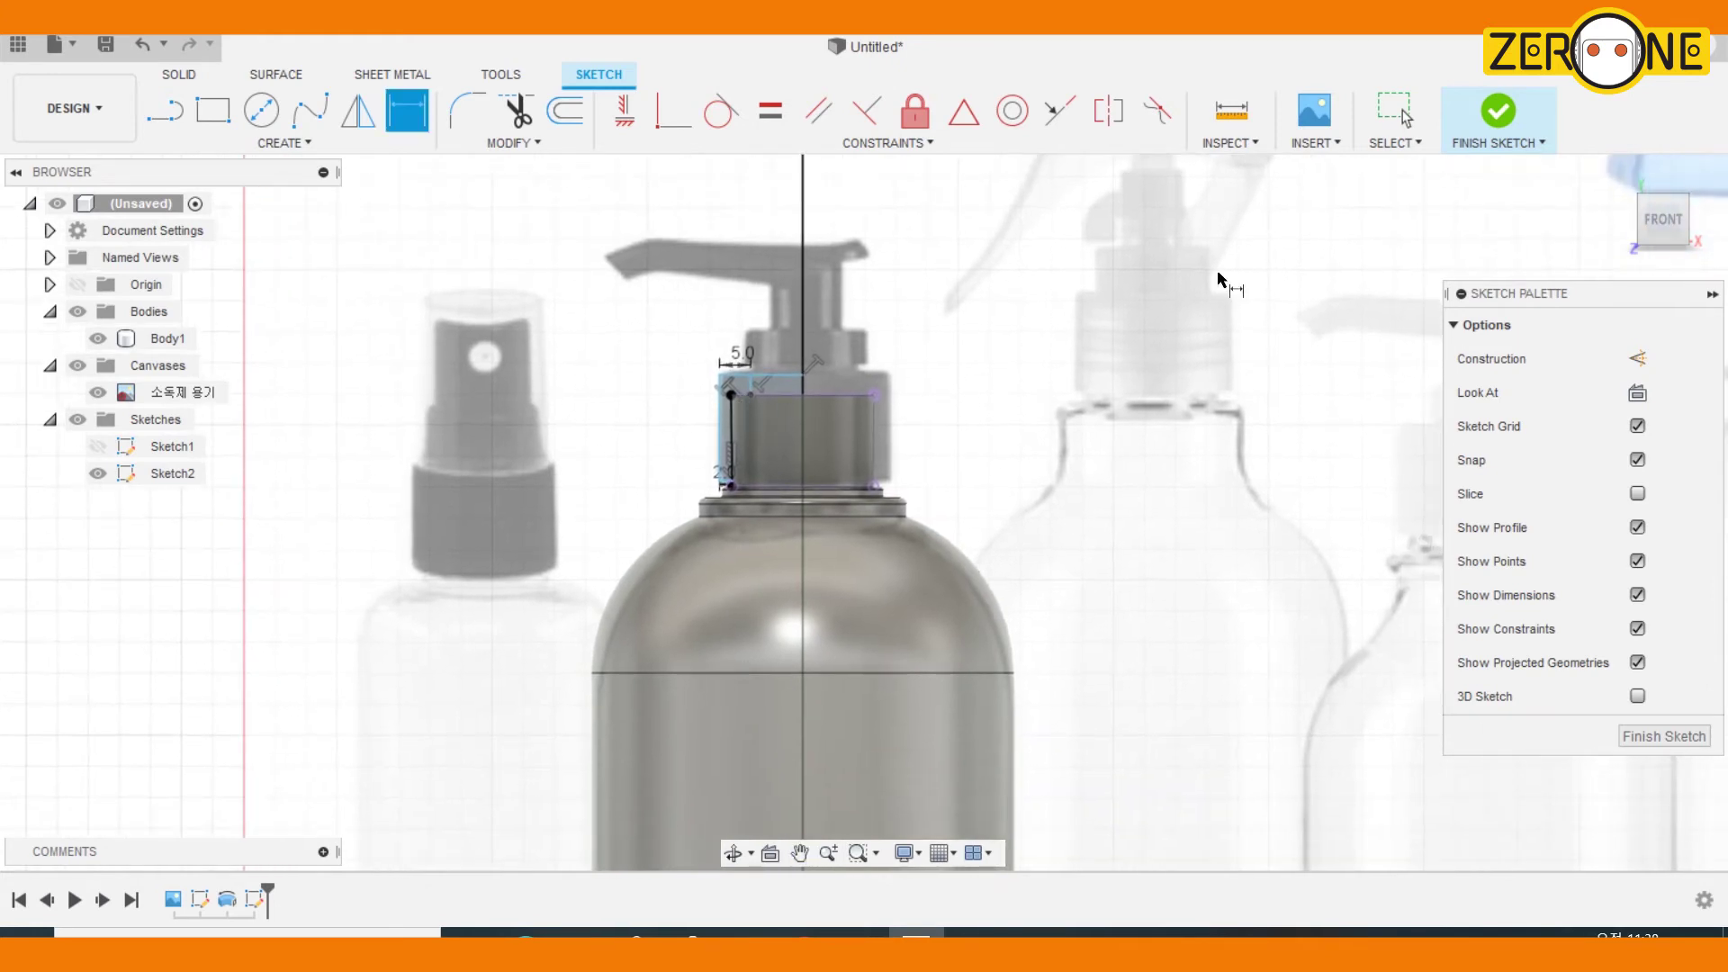
pyautogui.click(1497, 111)
pyautogui.keyDown('shift'); pyautogui.moveTo(773, 423); pyautogui.dragTo(752, 396, button='middle'); pyautogui.keyUp('shift')
pyautogui.scroll(3, 752, 396)
pyautogui.click(752, 396)
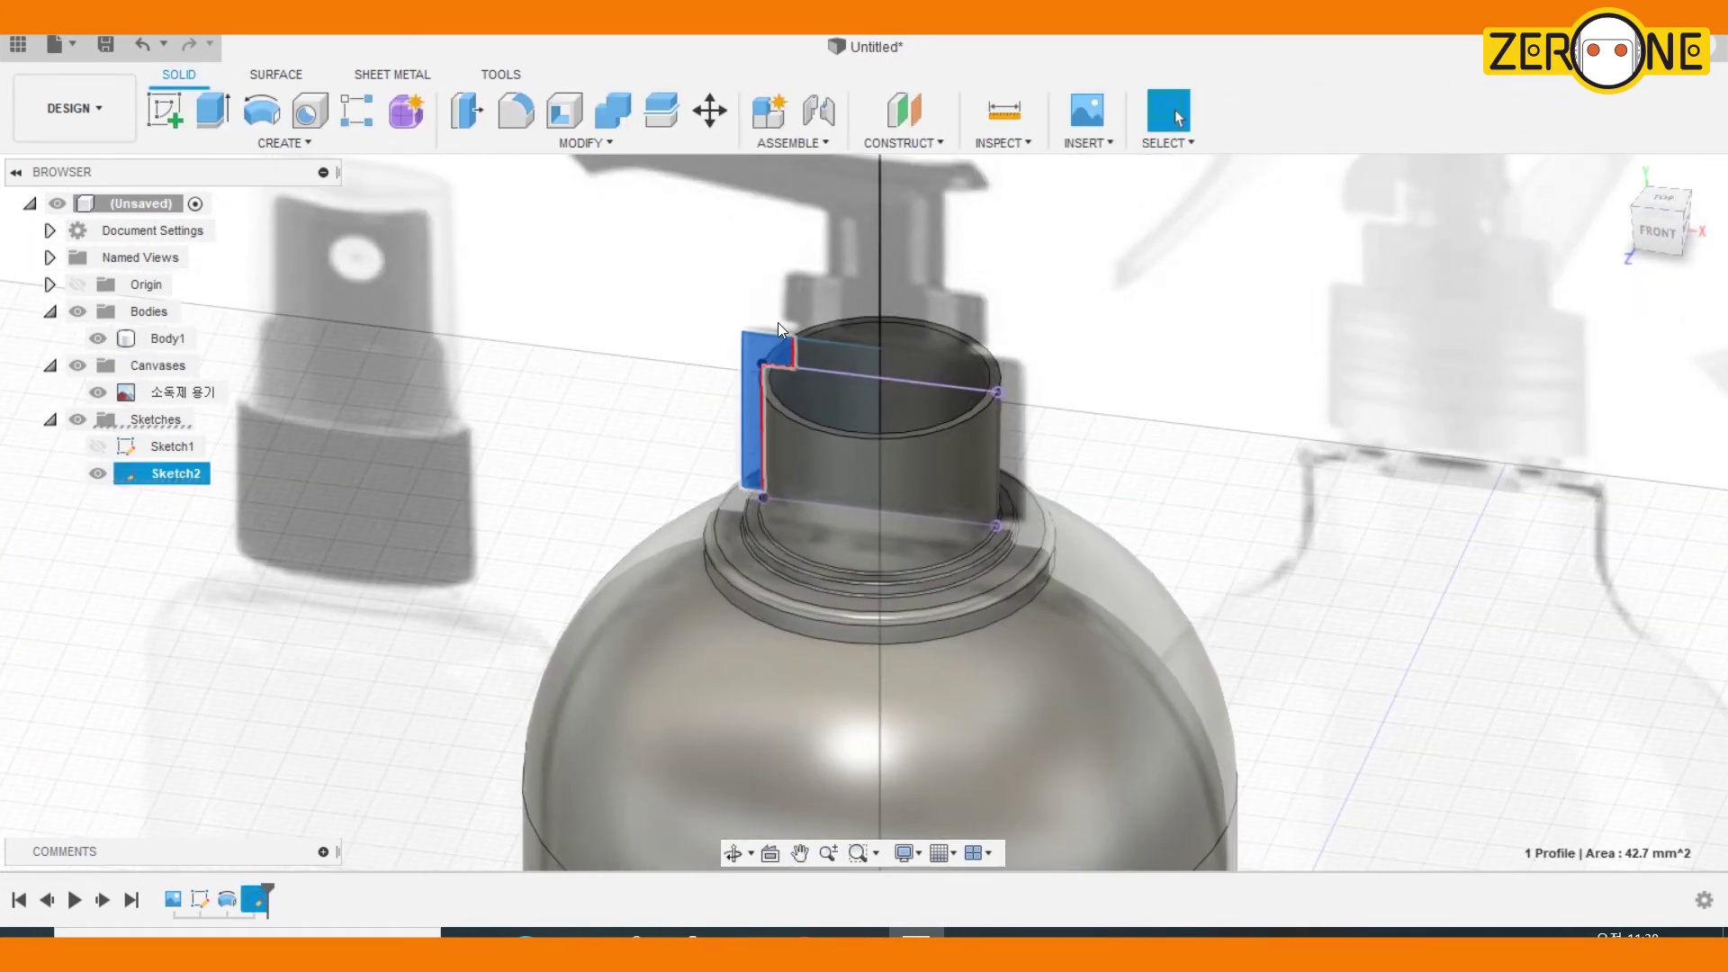
pyautogui.click(263, 112)
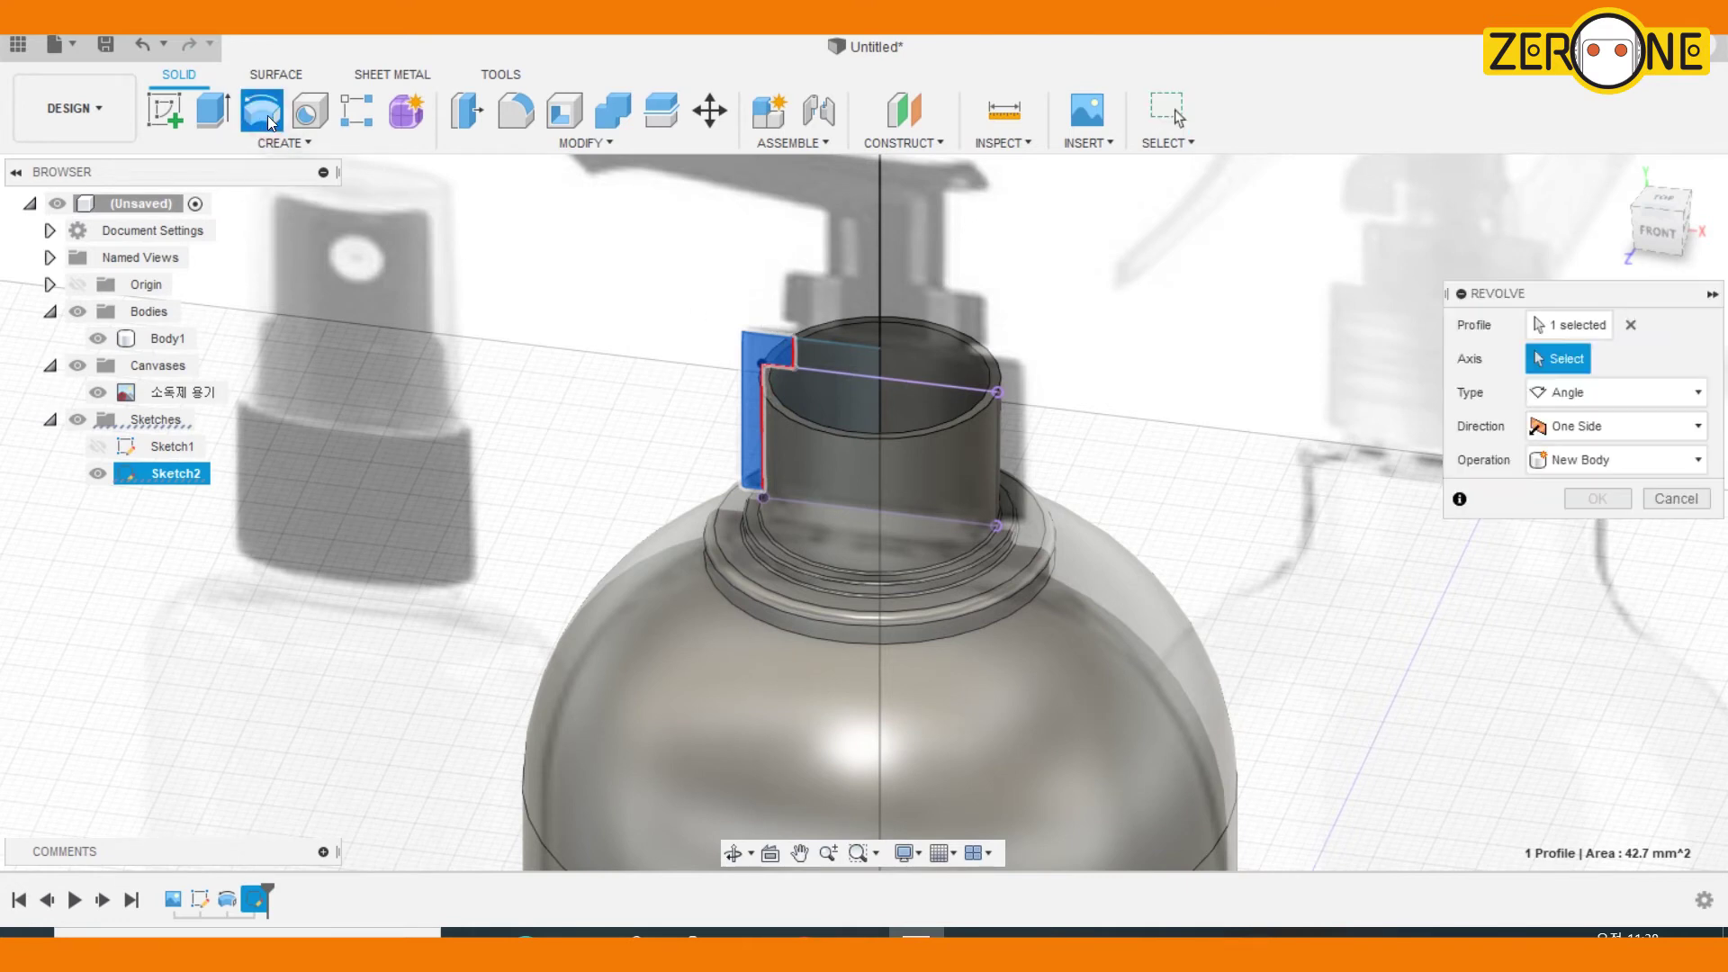
pyautogui.click(879, 268)
pyautogui.click(1574, 497)
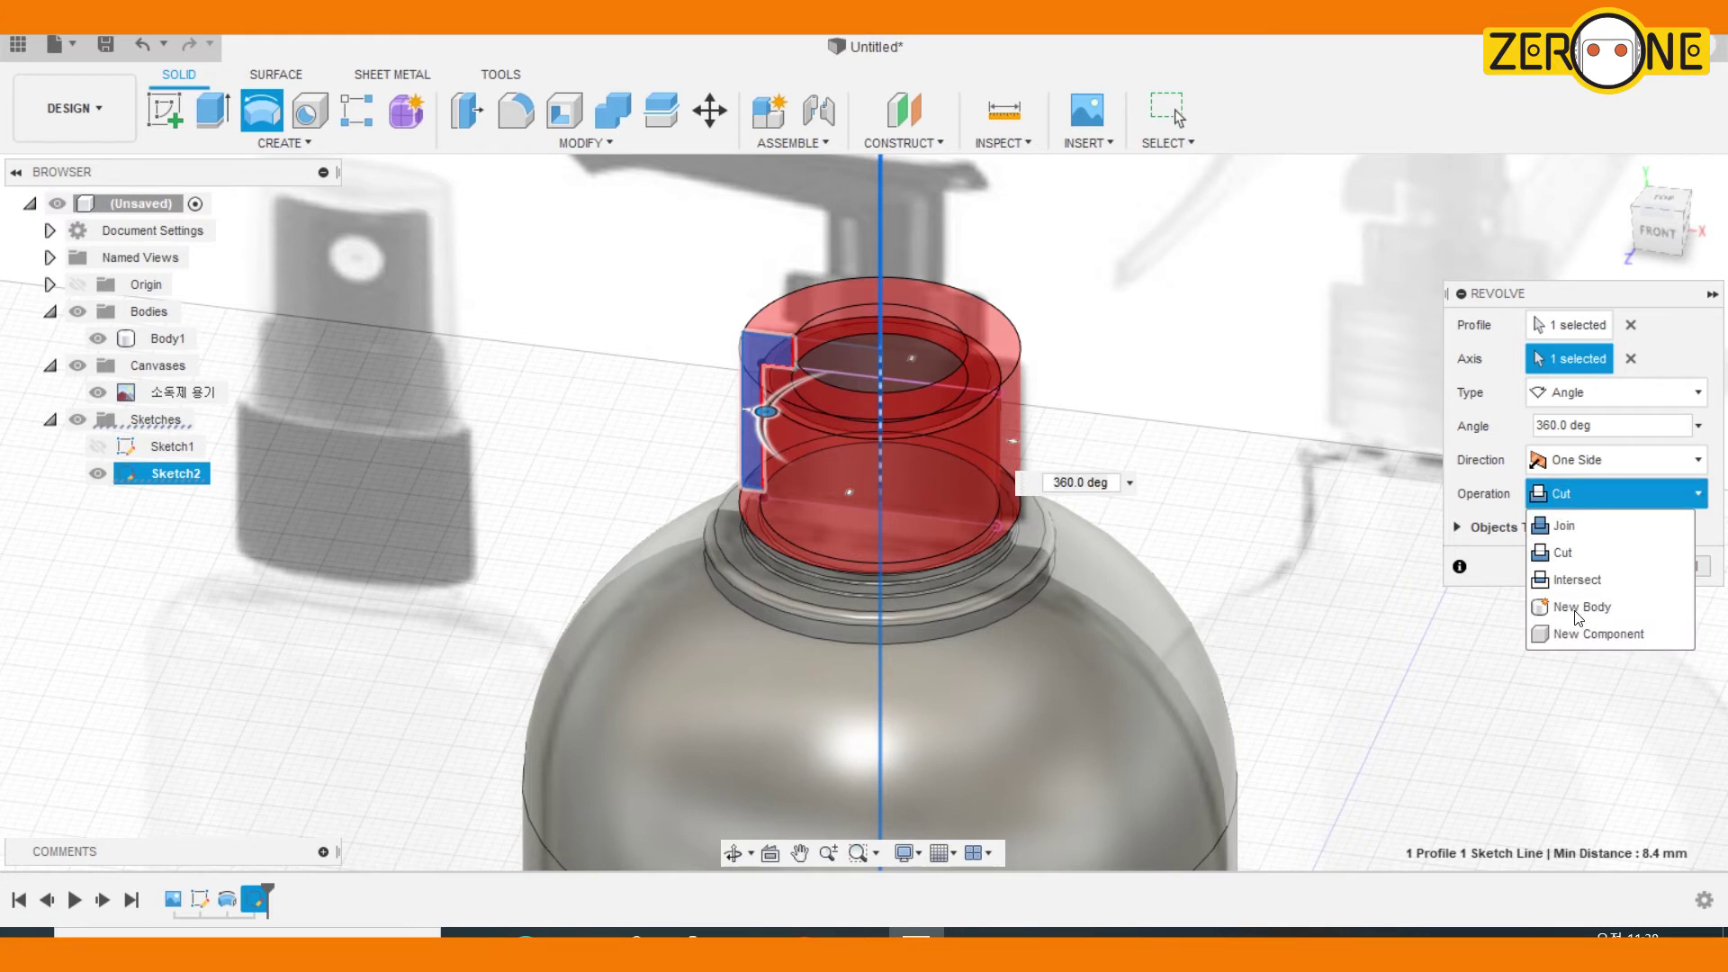
pyautogui.click(1577, 609)
pyautogui.click(1595, 531)
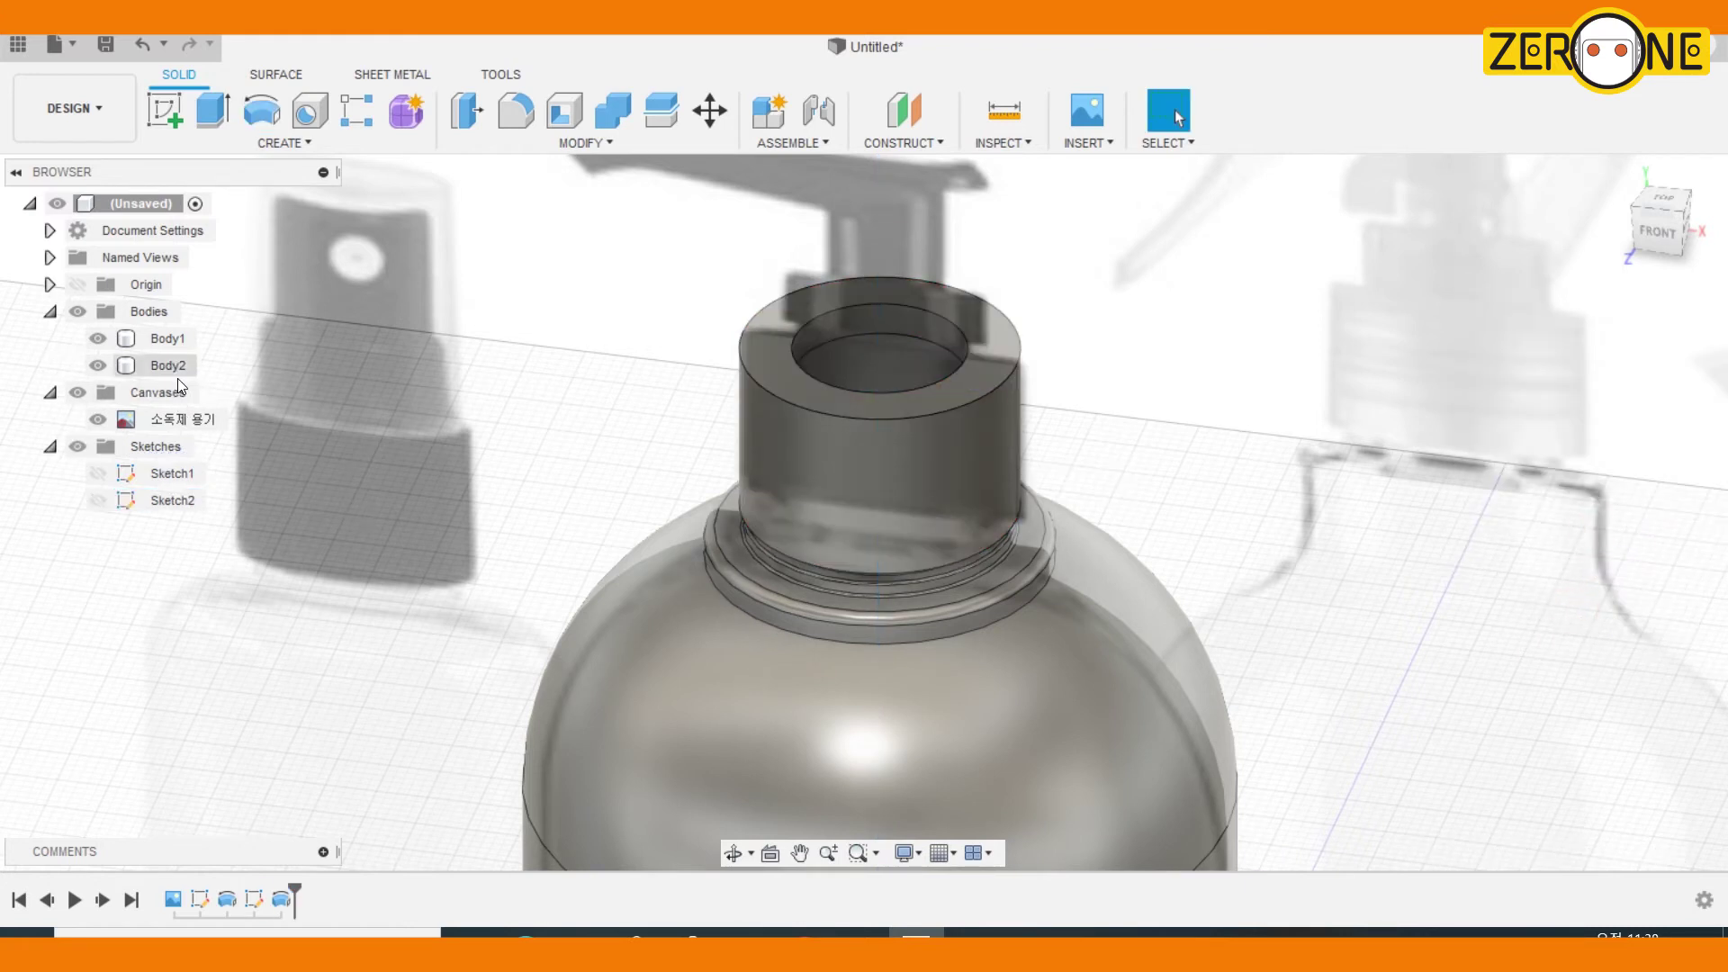
# Rename the bottle body as 몸통 and the cap body as 뚜껑
pyautogui.doubleClick(167, 339)
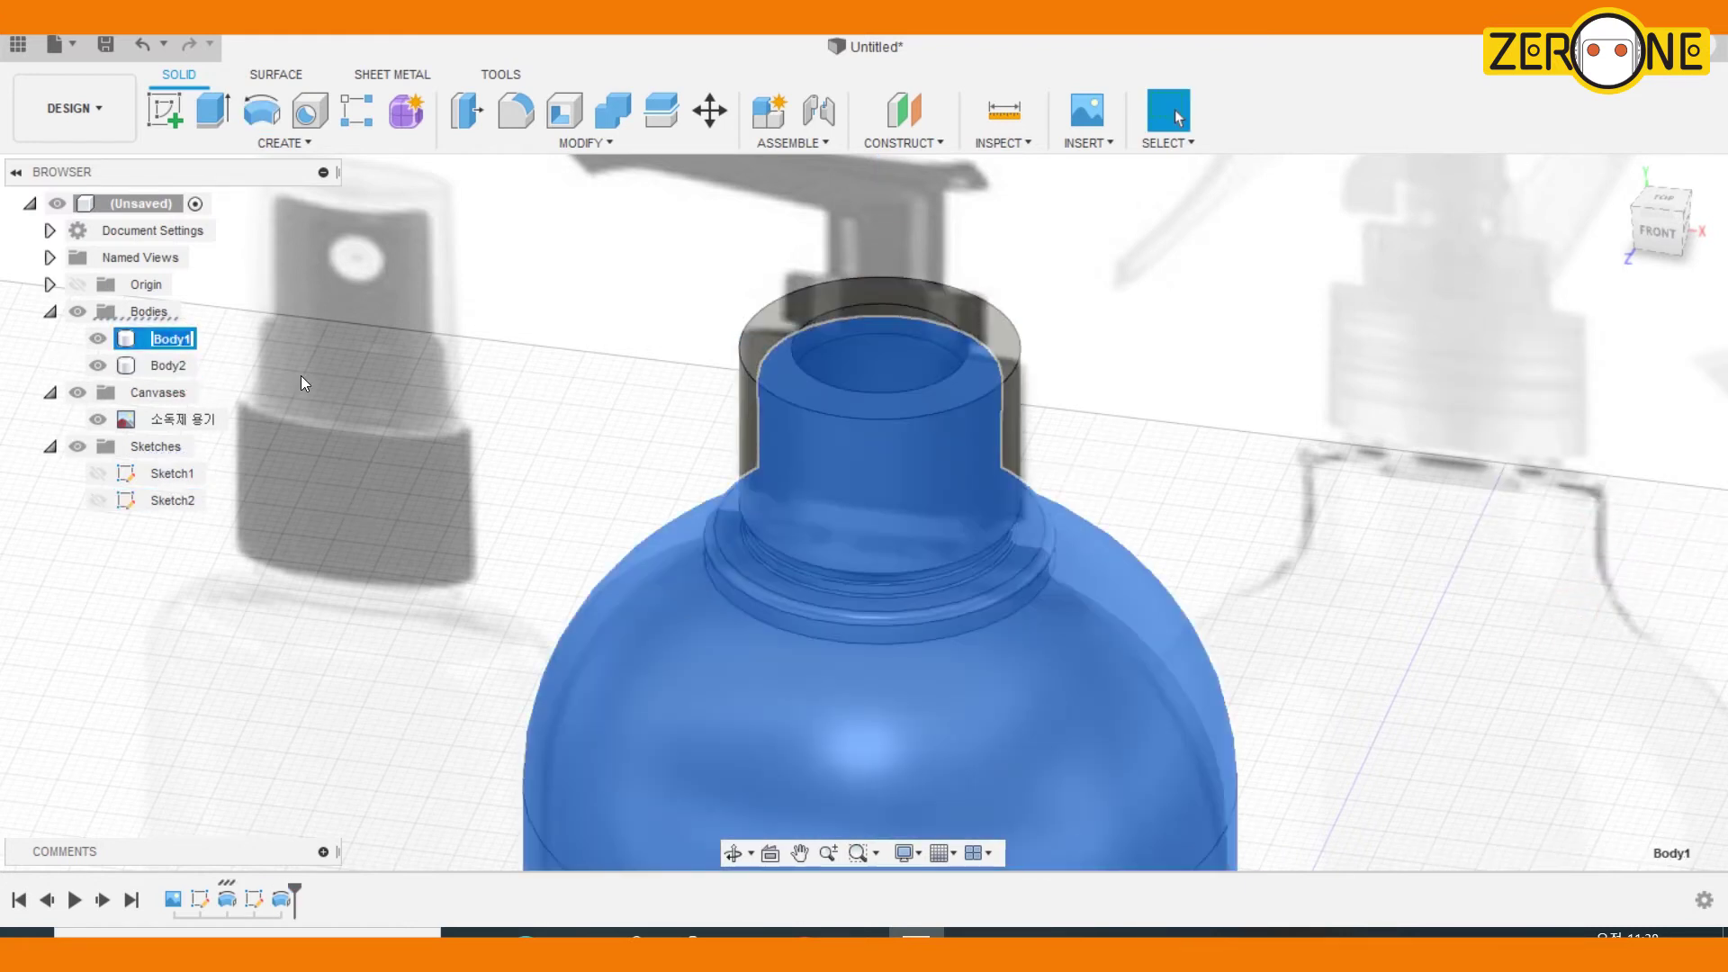
pyautogui.write('몸통')
pyautogui.press('Return')
pyautogui.doubleClick(167, 365)
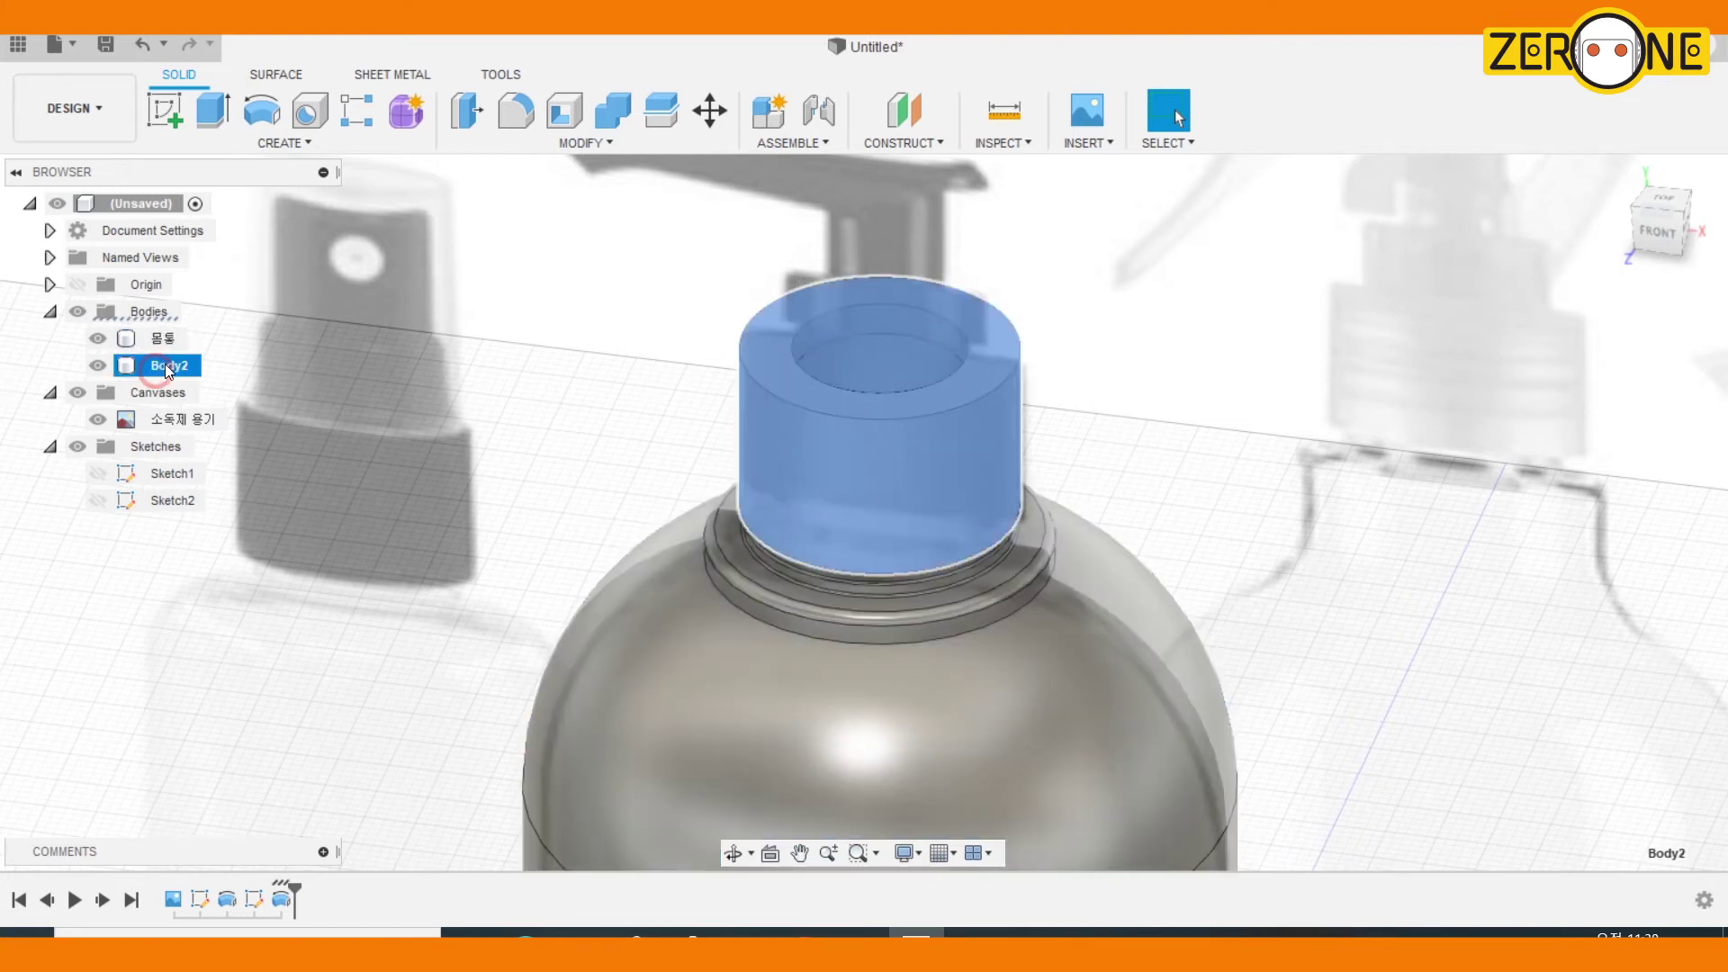
pyautogui.write('뚜껑')
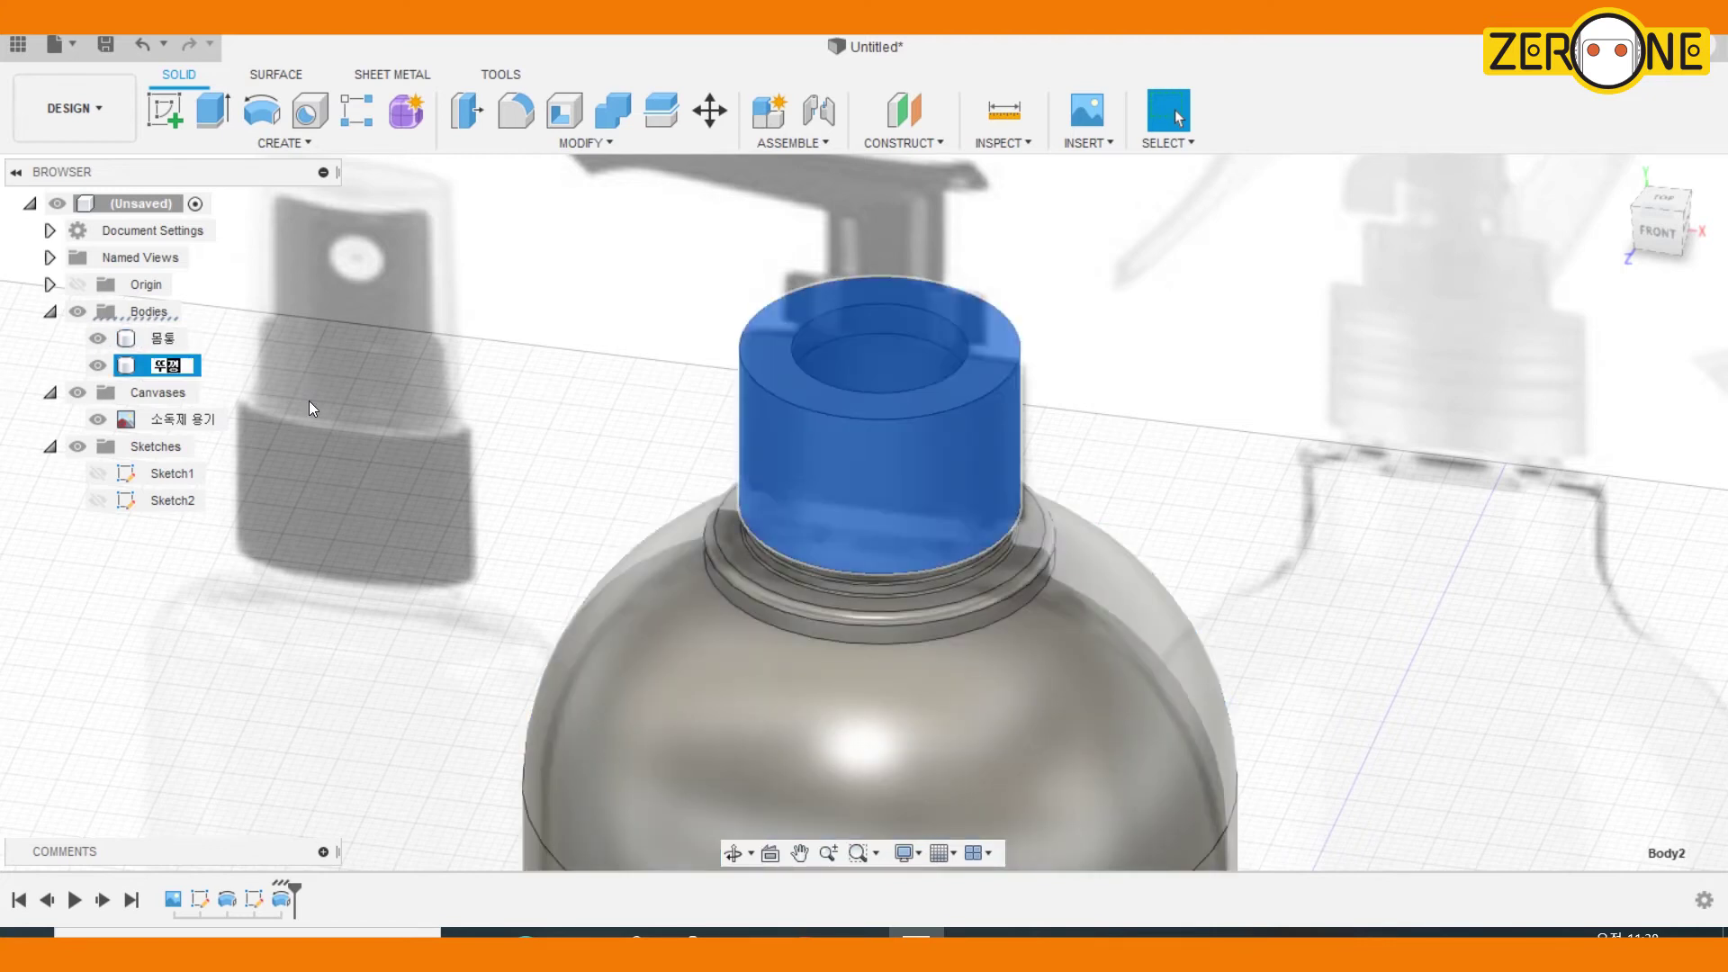
# Return to the front view and rename the bottle sketch as 몸통 and the cap sketch as 뚜껑
pyautogui.click(1658, 229)
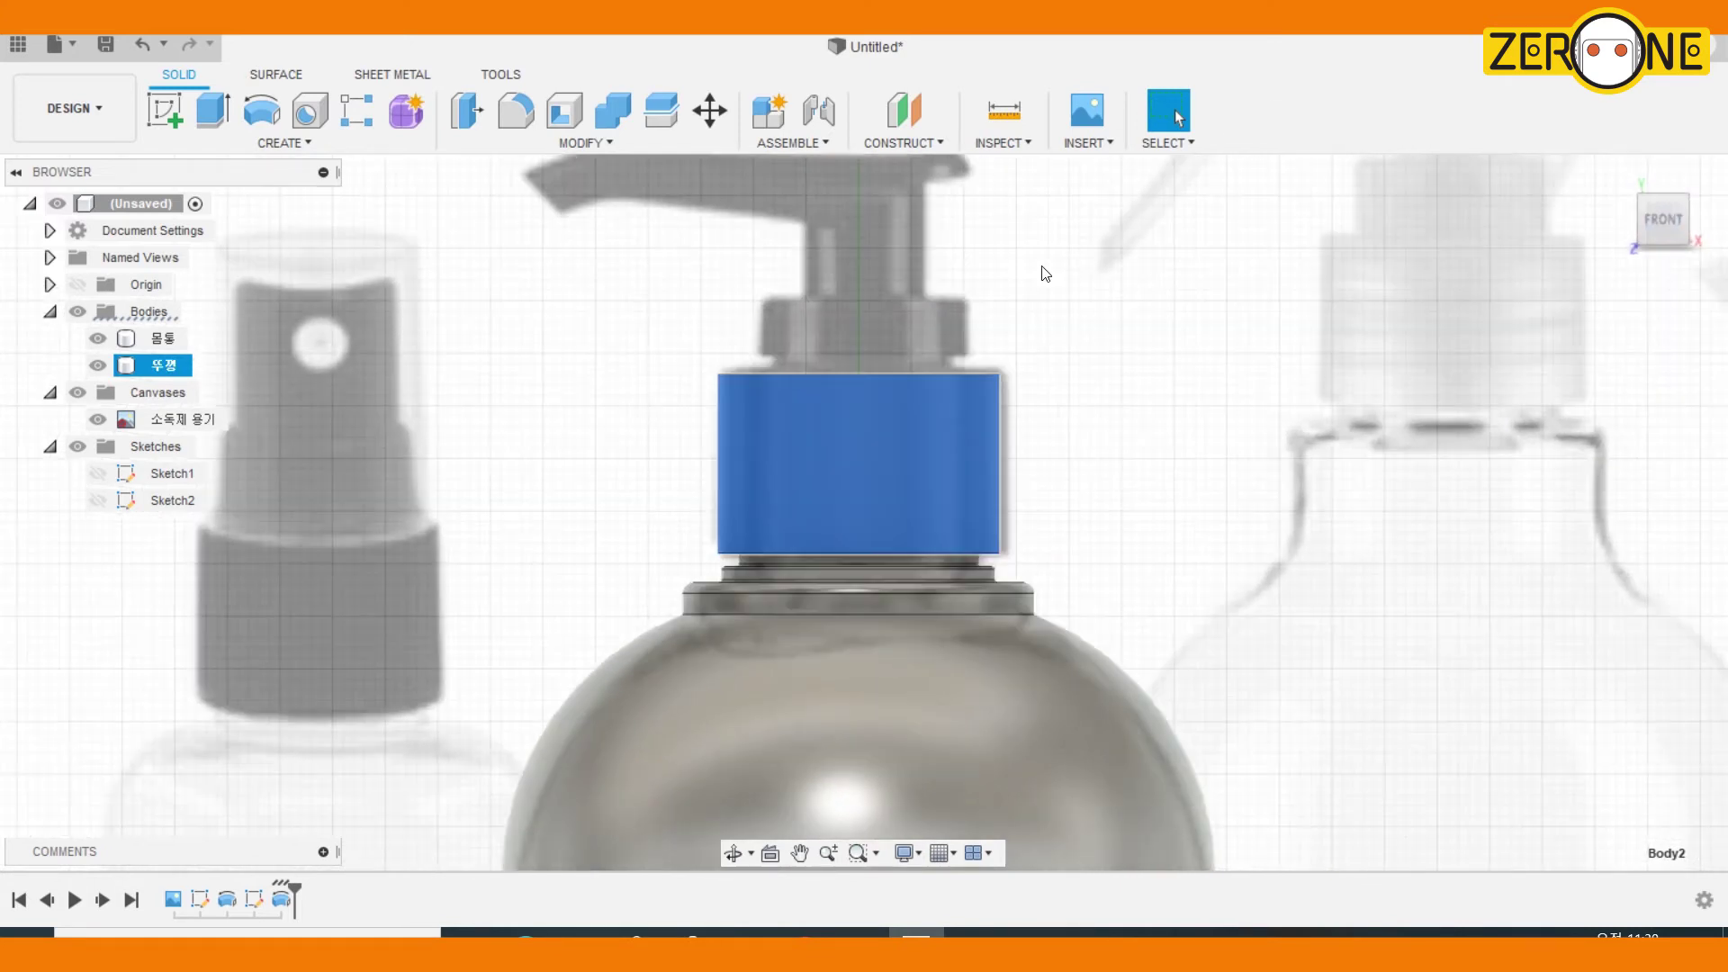
pyautogui.doubleClick(173, 474)
pyautogui.write('몸통')
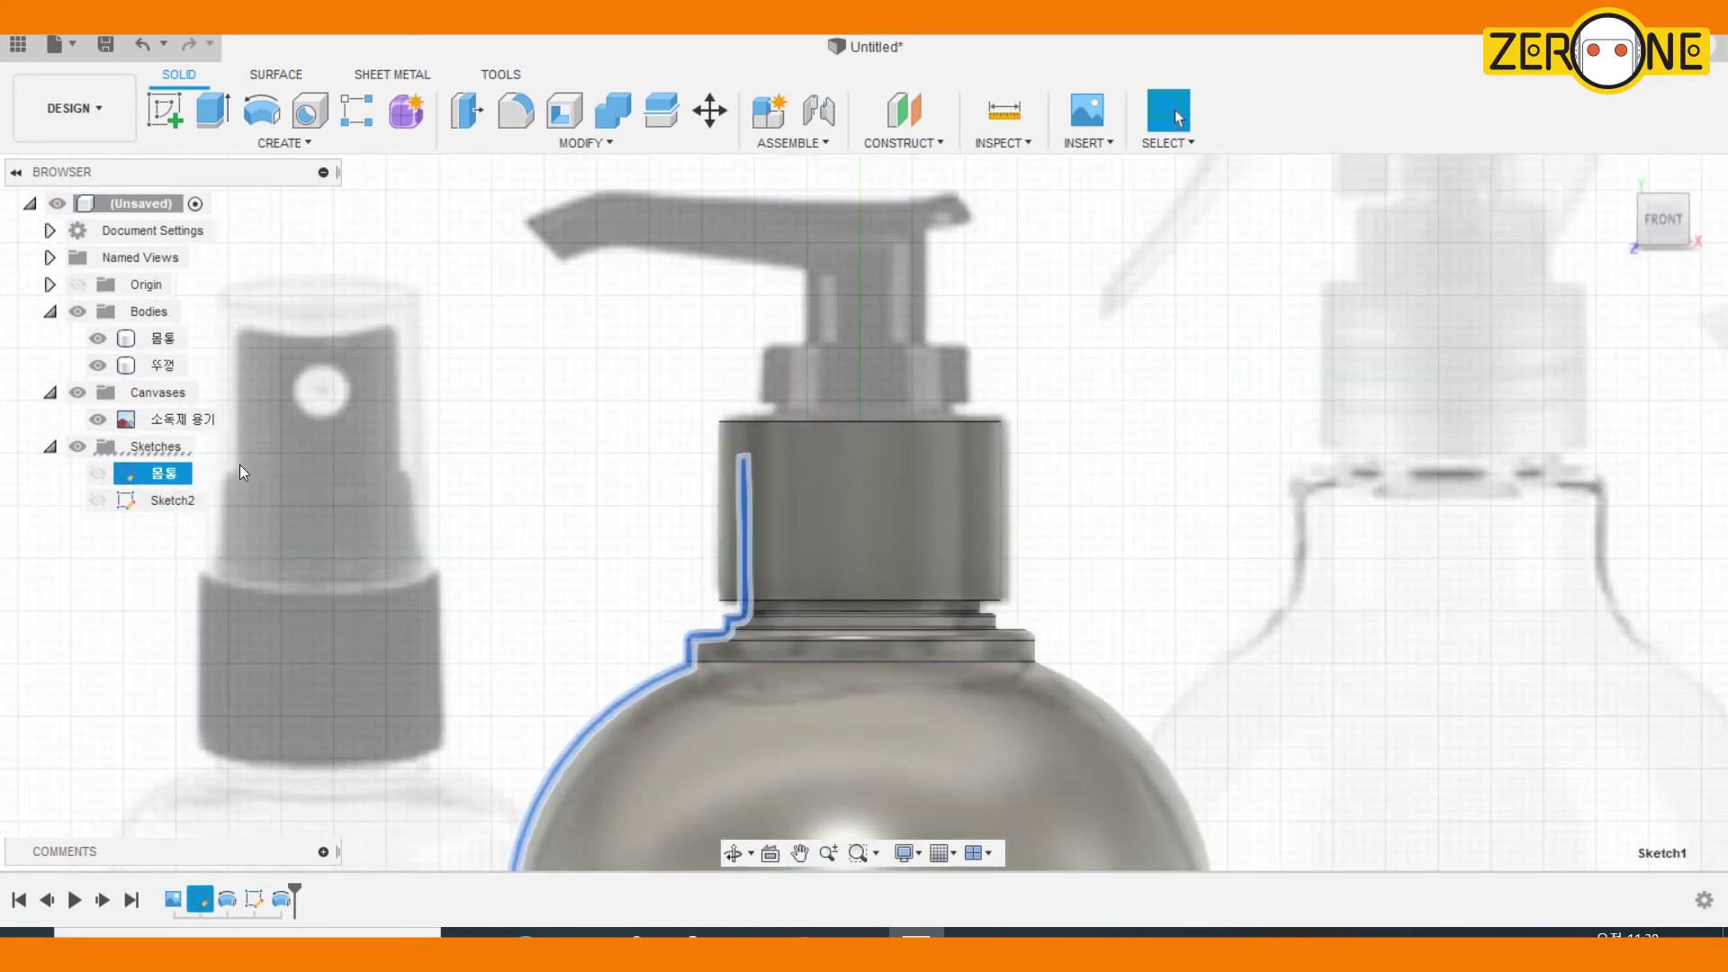
pyautogui.doubleClick(173, 501)
pyautogui.write('뚜껑')
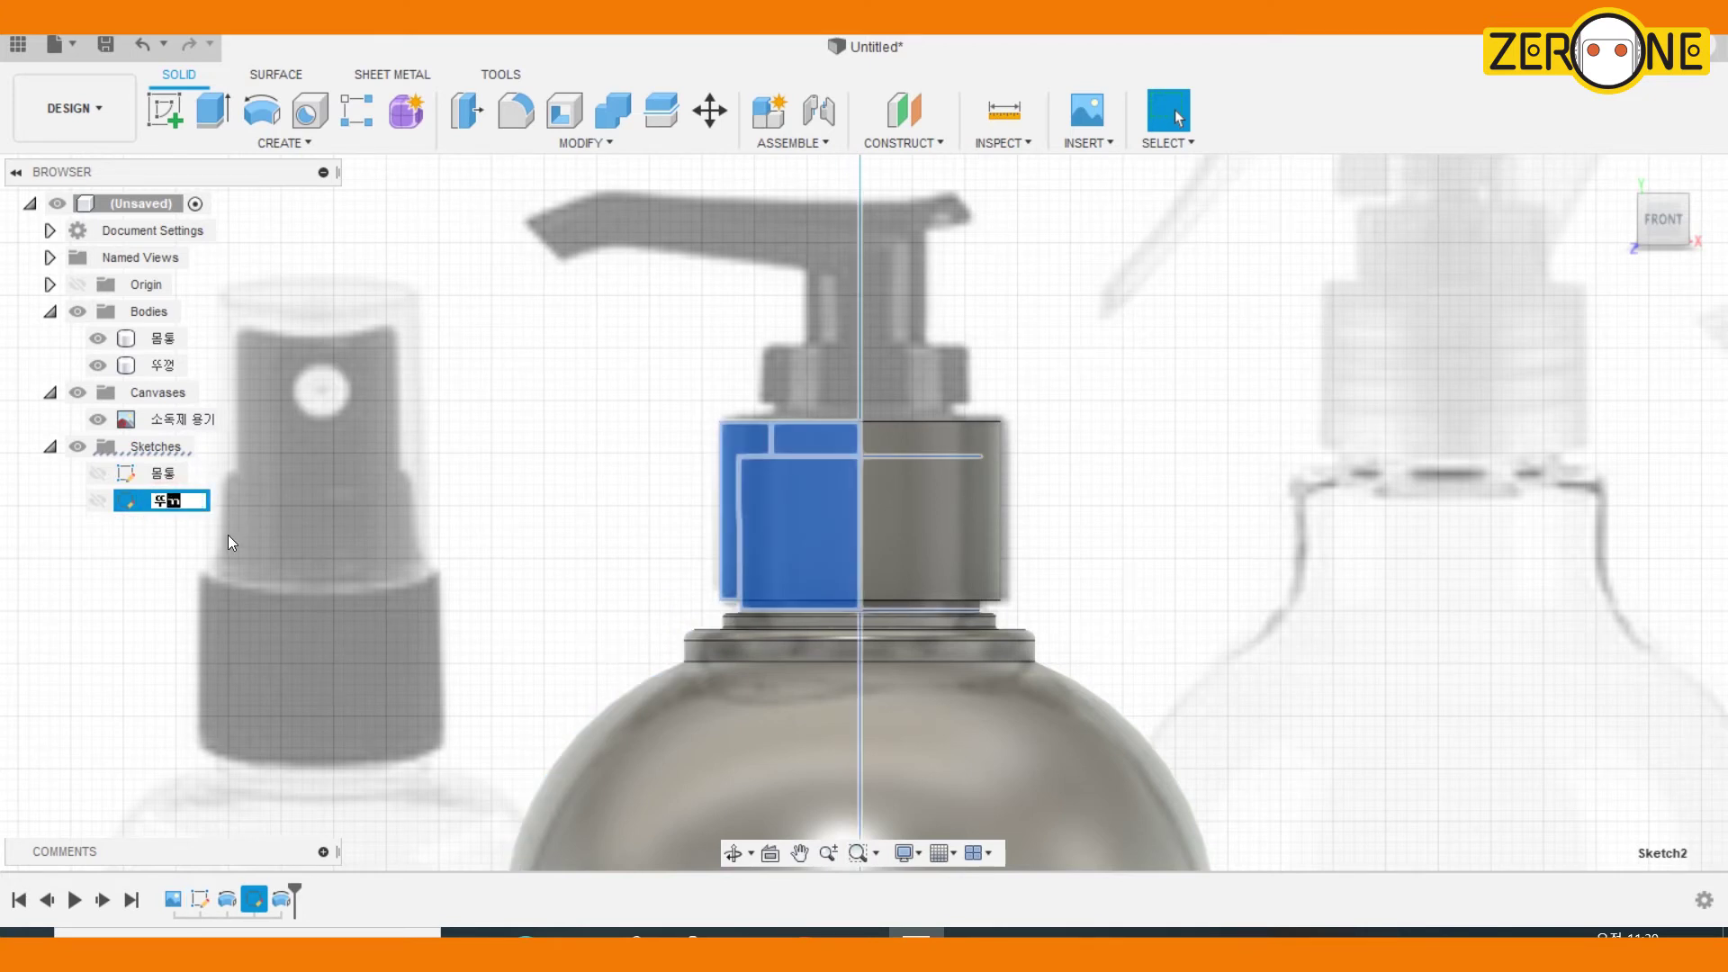
pyautogui.click(1099, 340)
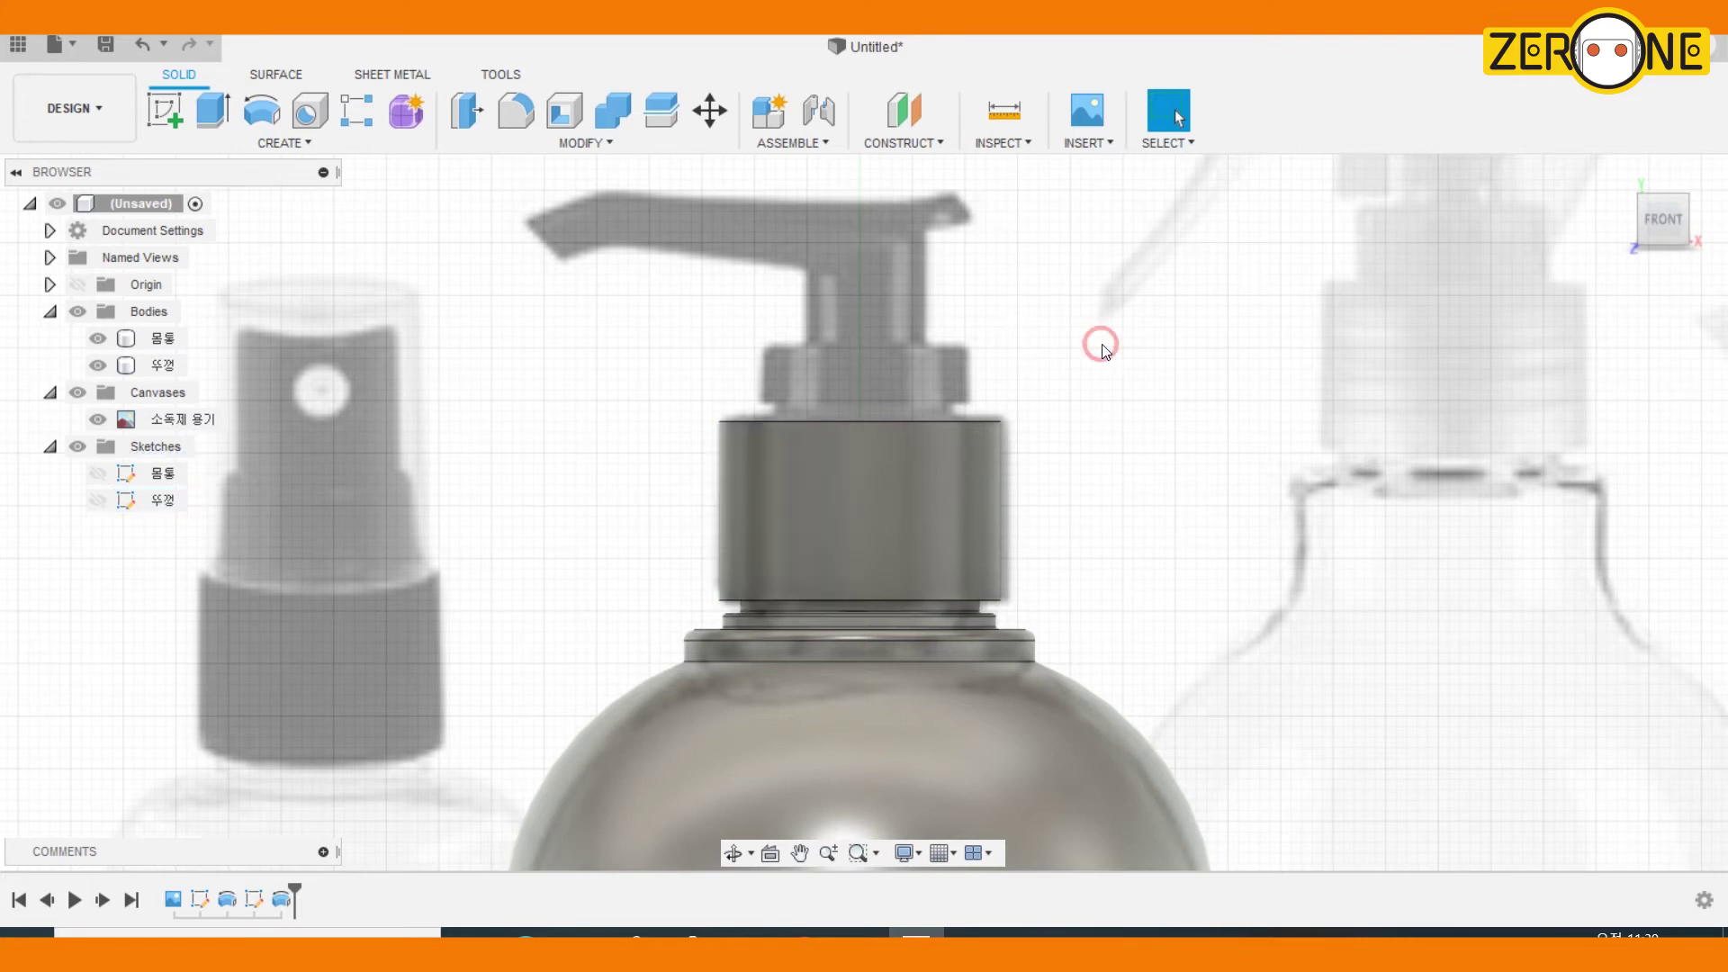
pyautogui.scroll(2, 997, 340)
pyautogui.scroll(-4, 999, 342)
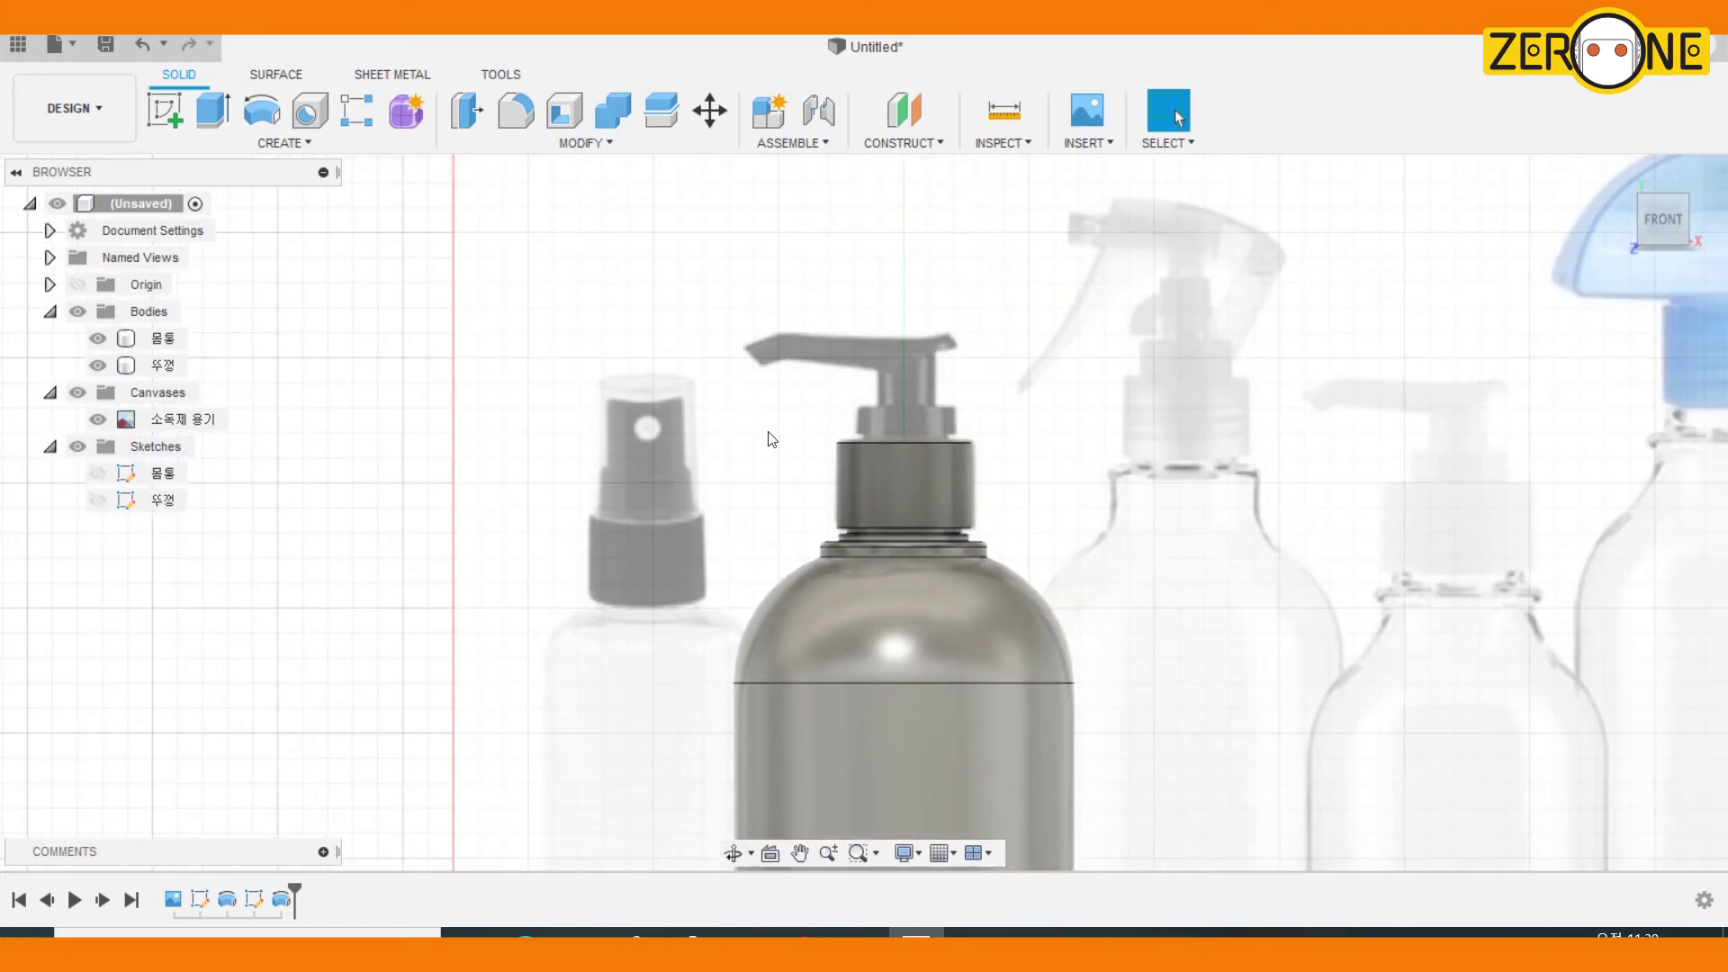
# Start a sketch on the front plane and trace the pump's neck and collar outline down to the step under the collar
pyautogui.click(164, 110)
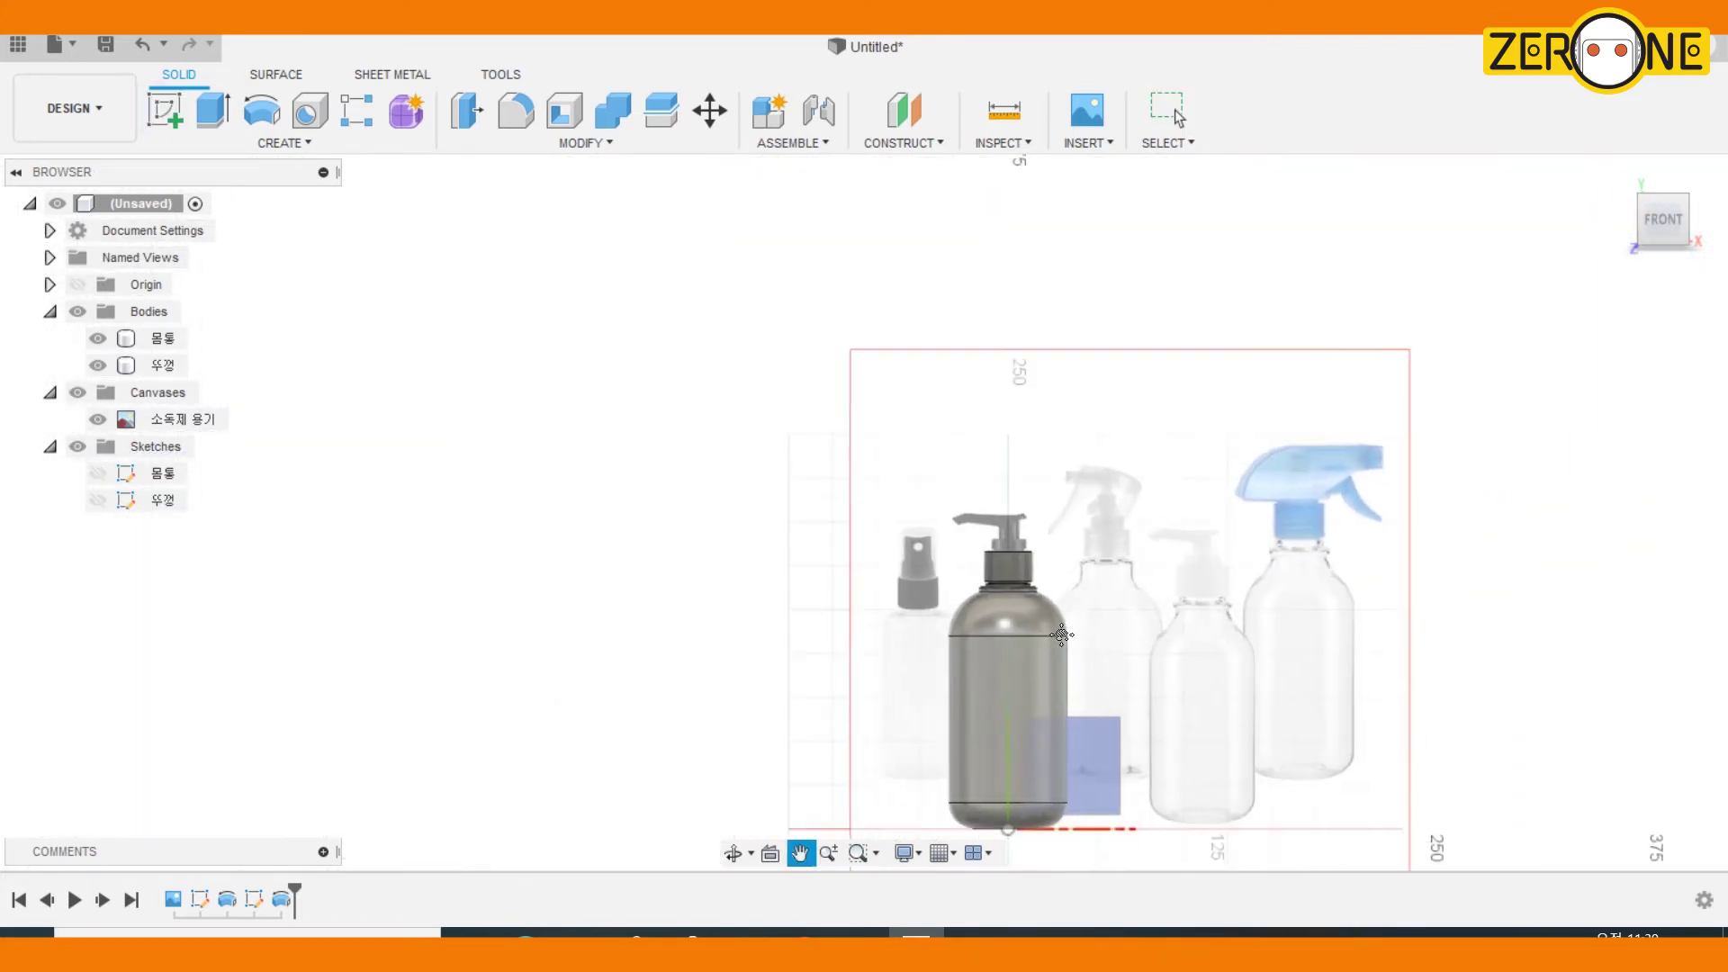
pyautogui.click(1029, 604)
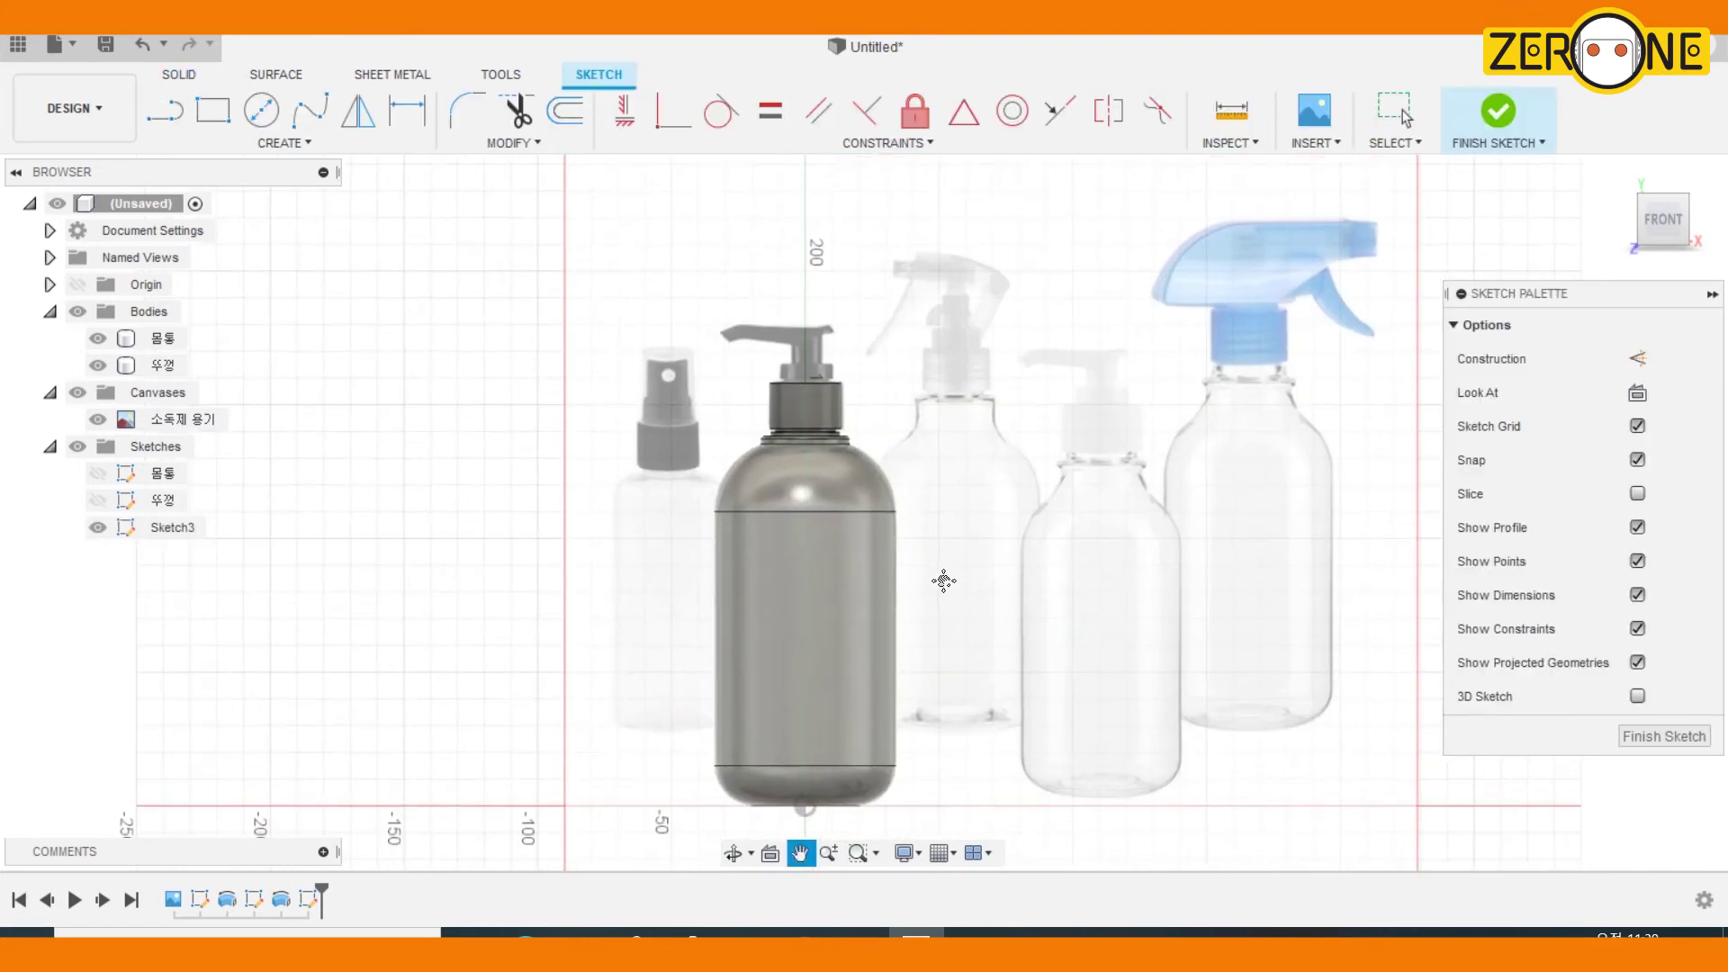
pyautogui.scroll(6, 756, 414)
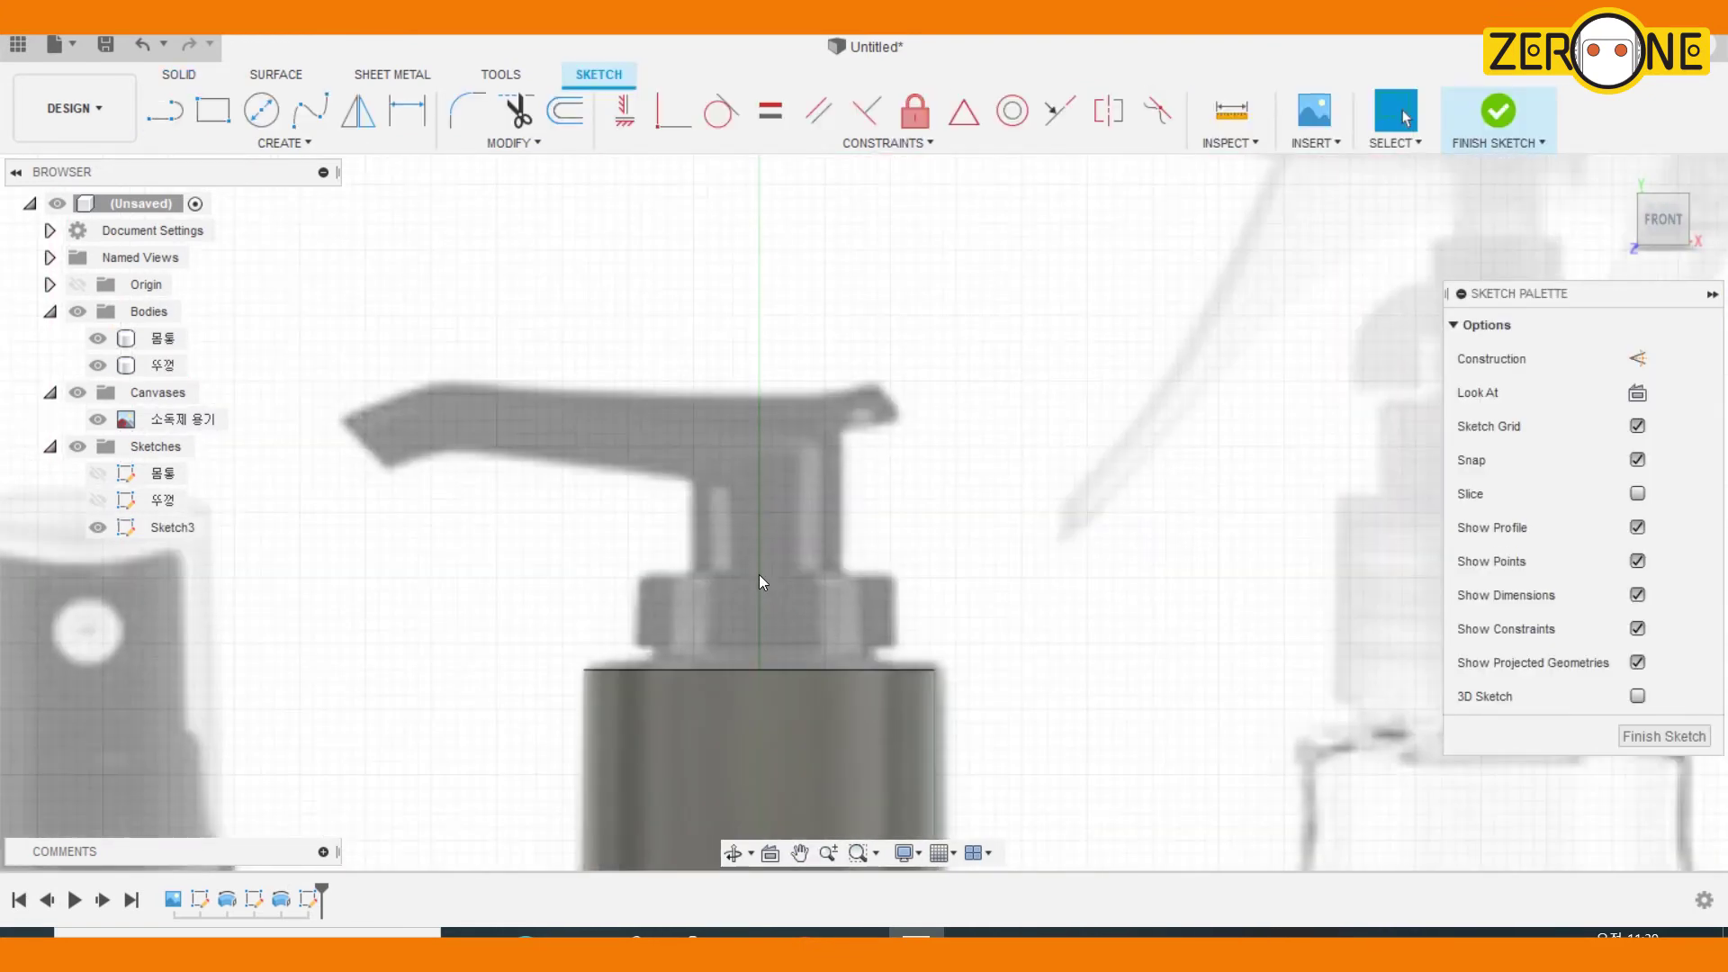
pyautogui.click(165, 110)
pyautogui.click(695, 342)
pyautogui.scroll(4, 700, 437)
pyautogui.click(679, 444)
pyautogui.click(529, 446)
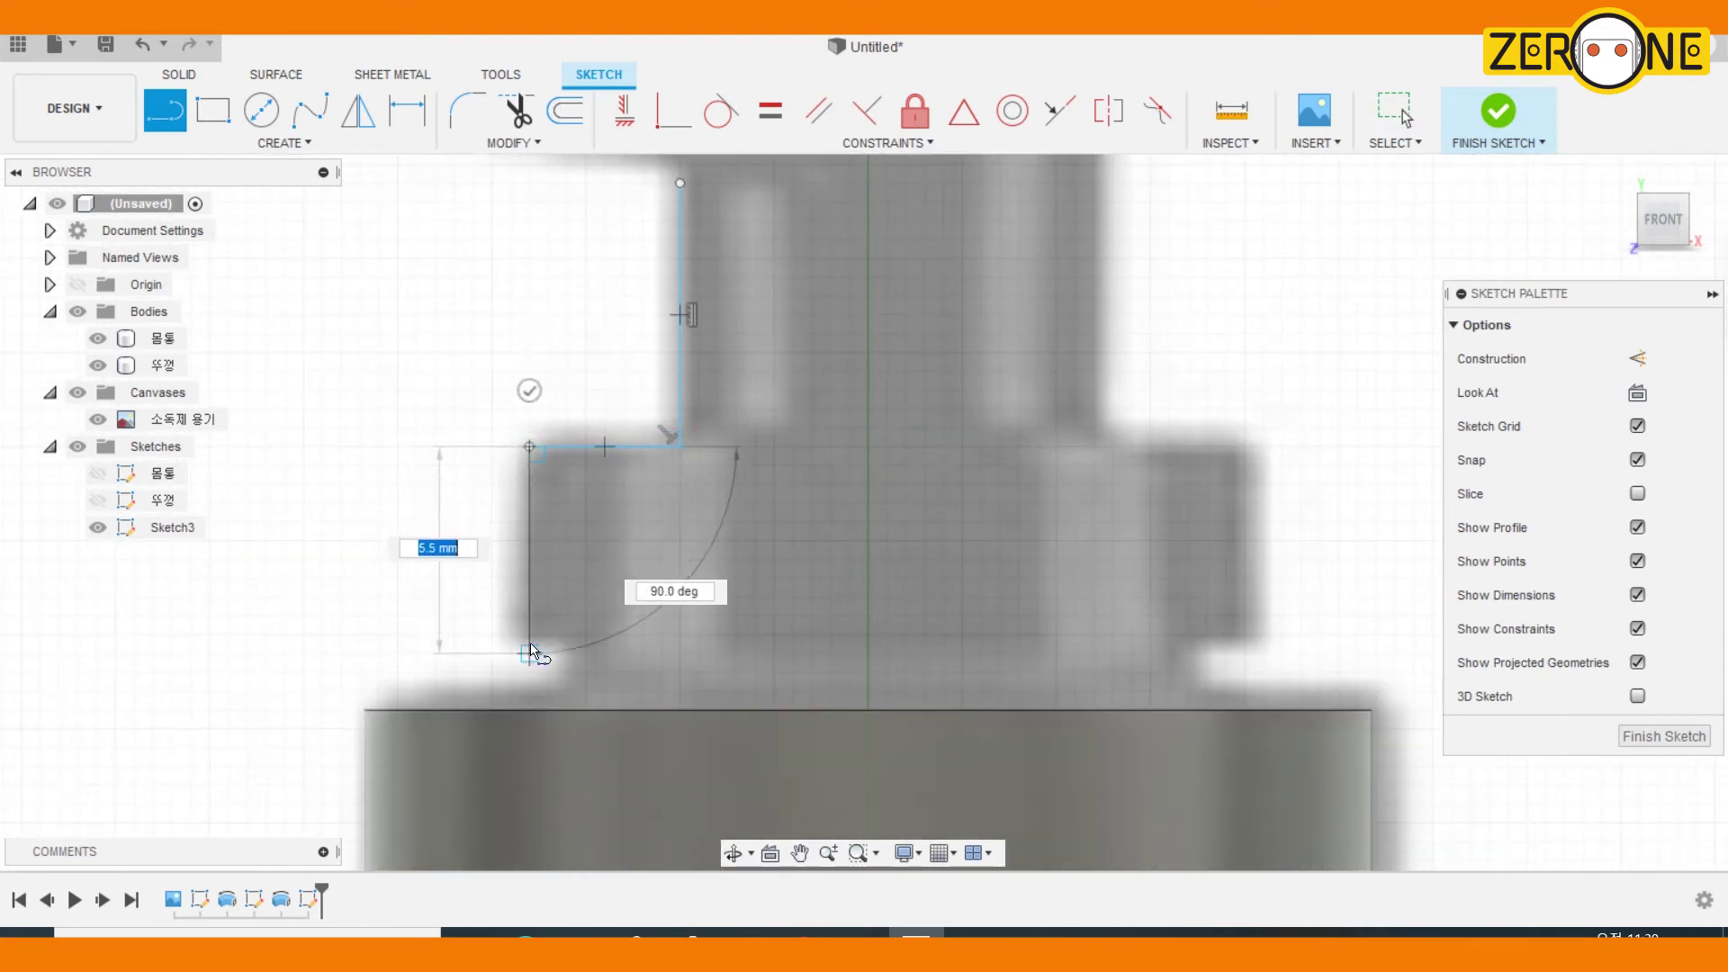
pyautogui.click(529, 633)
pyautogui.click(580, 641)
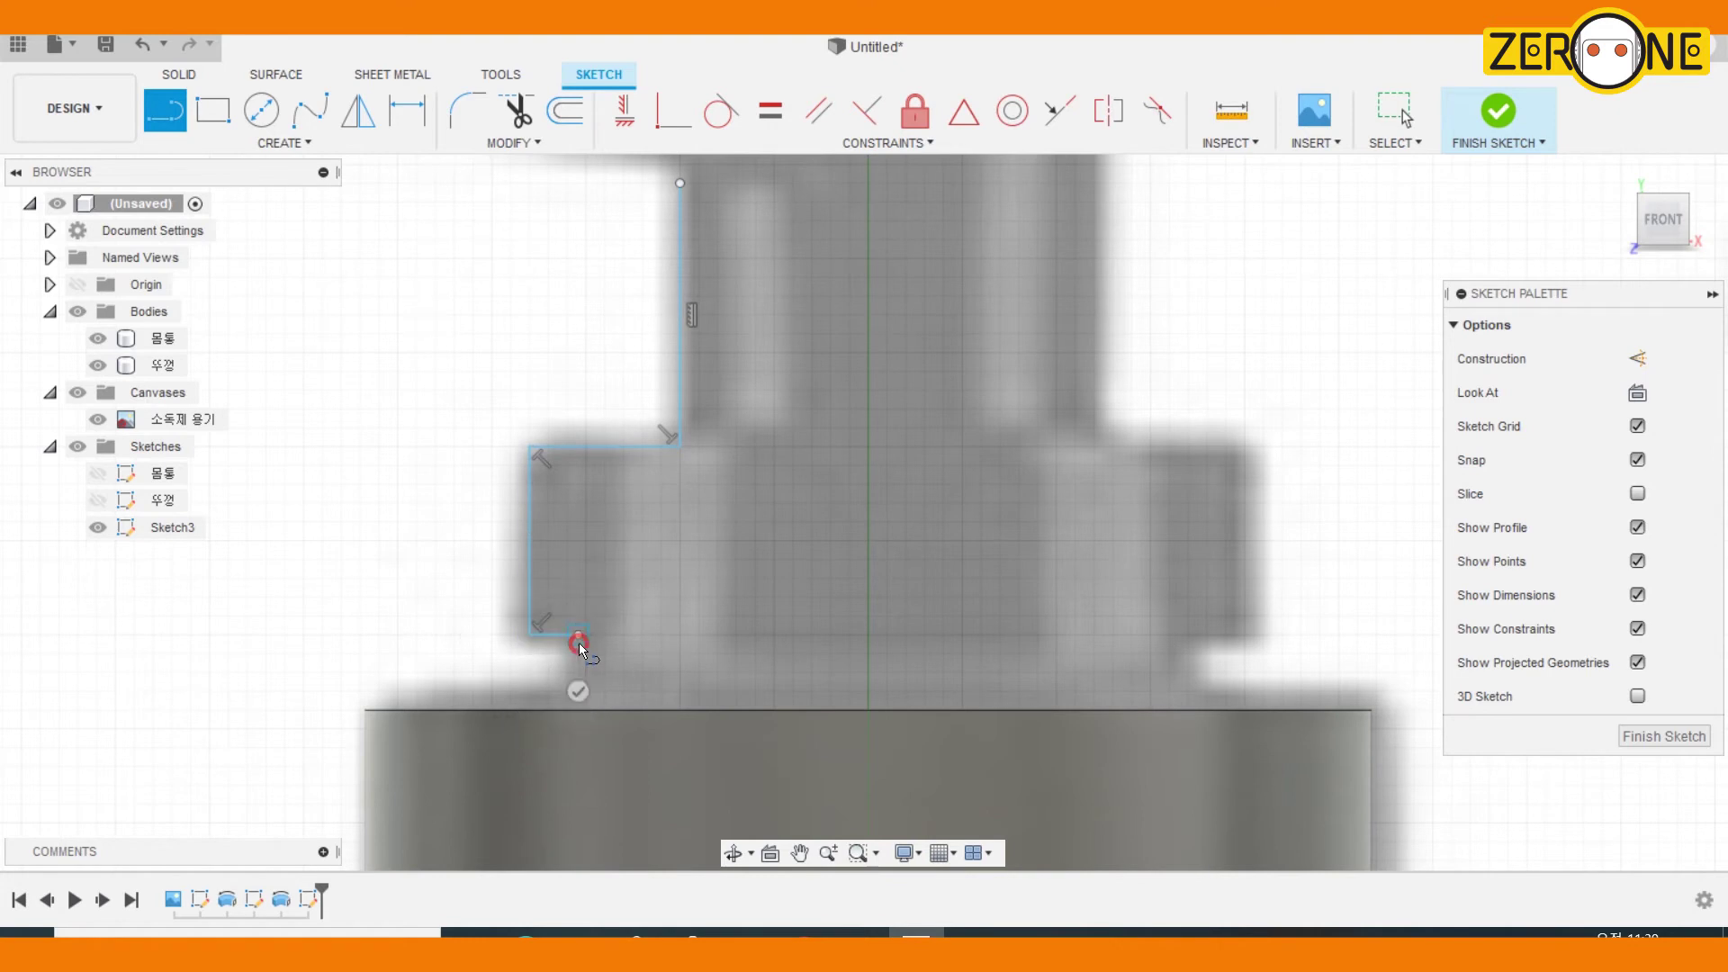
pyautogui.scroll(3, 580, 657)
pyautogui.scroll(-2, 574, 711)
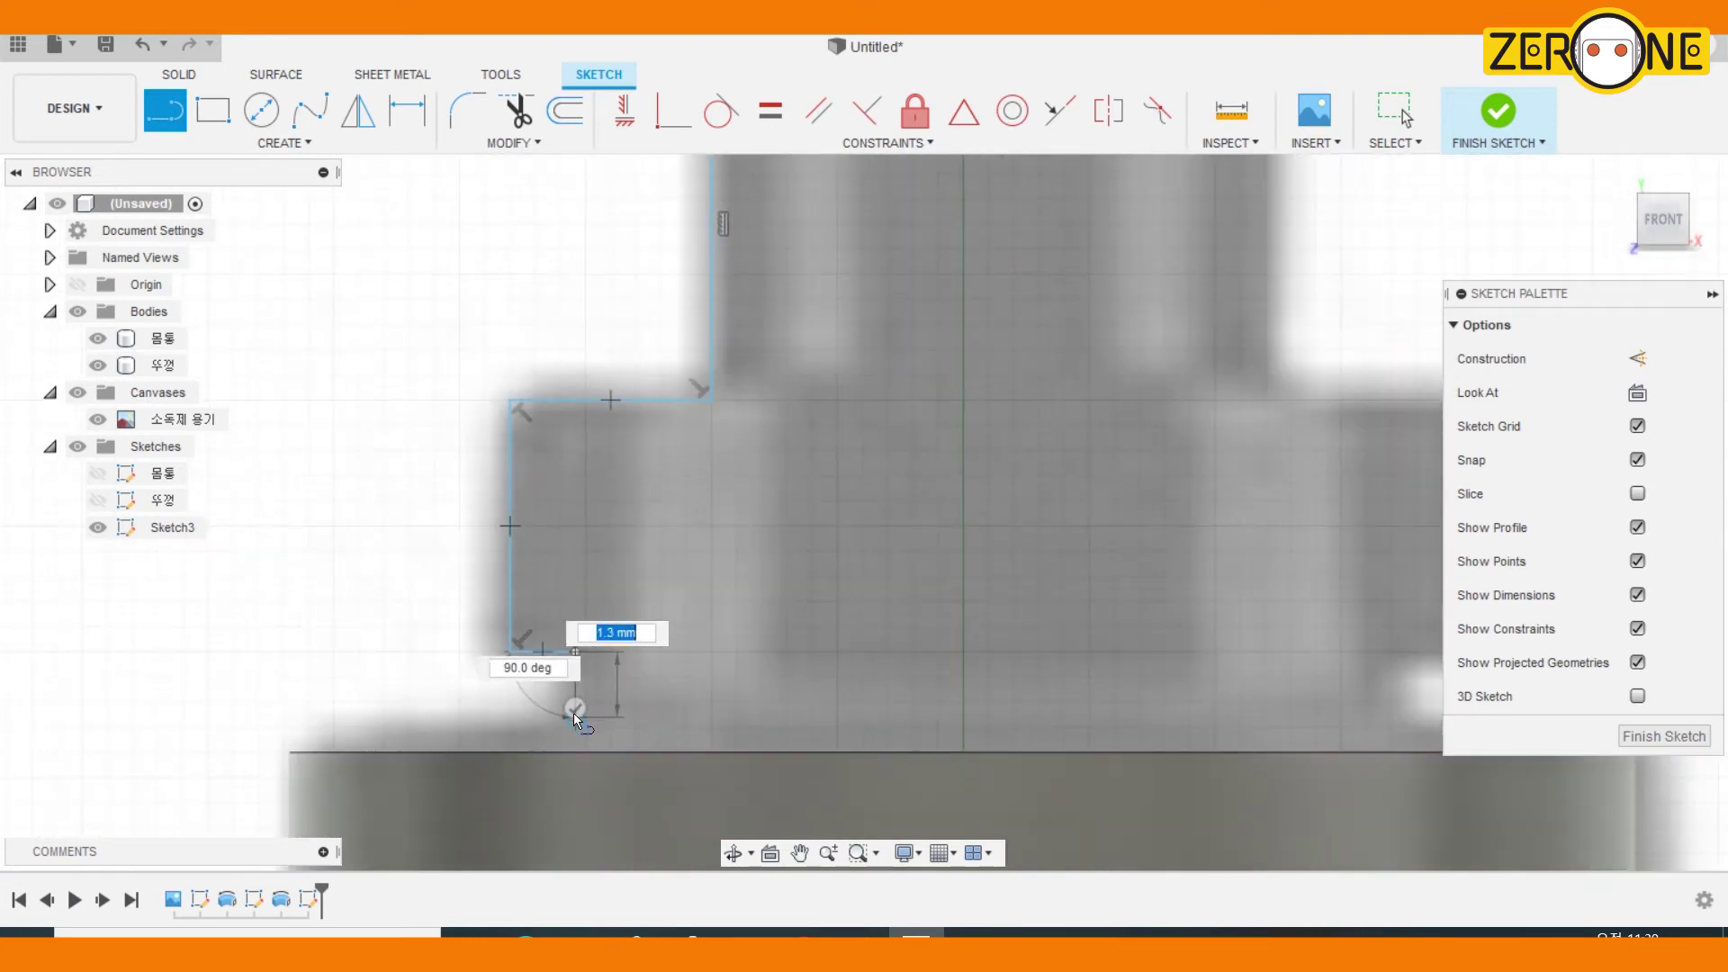
# Extend the outline down into the cap, inward towards the centre axis, and about 137 mm down to near the bottle's base
pyautogui.scroll(-6, 574, 711)
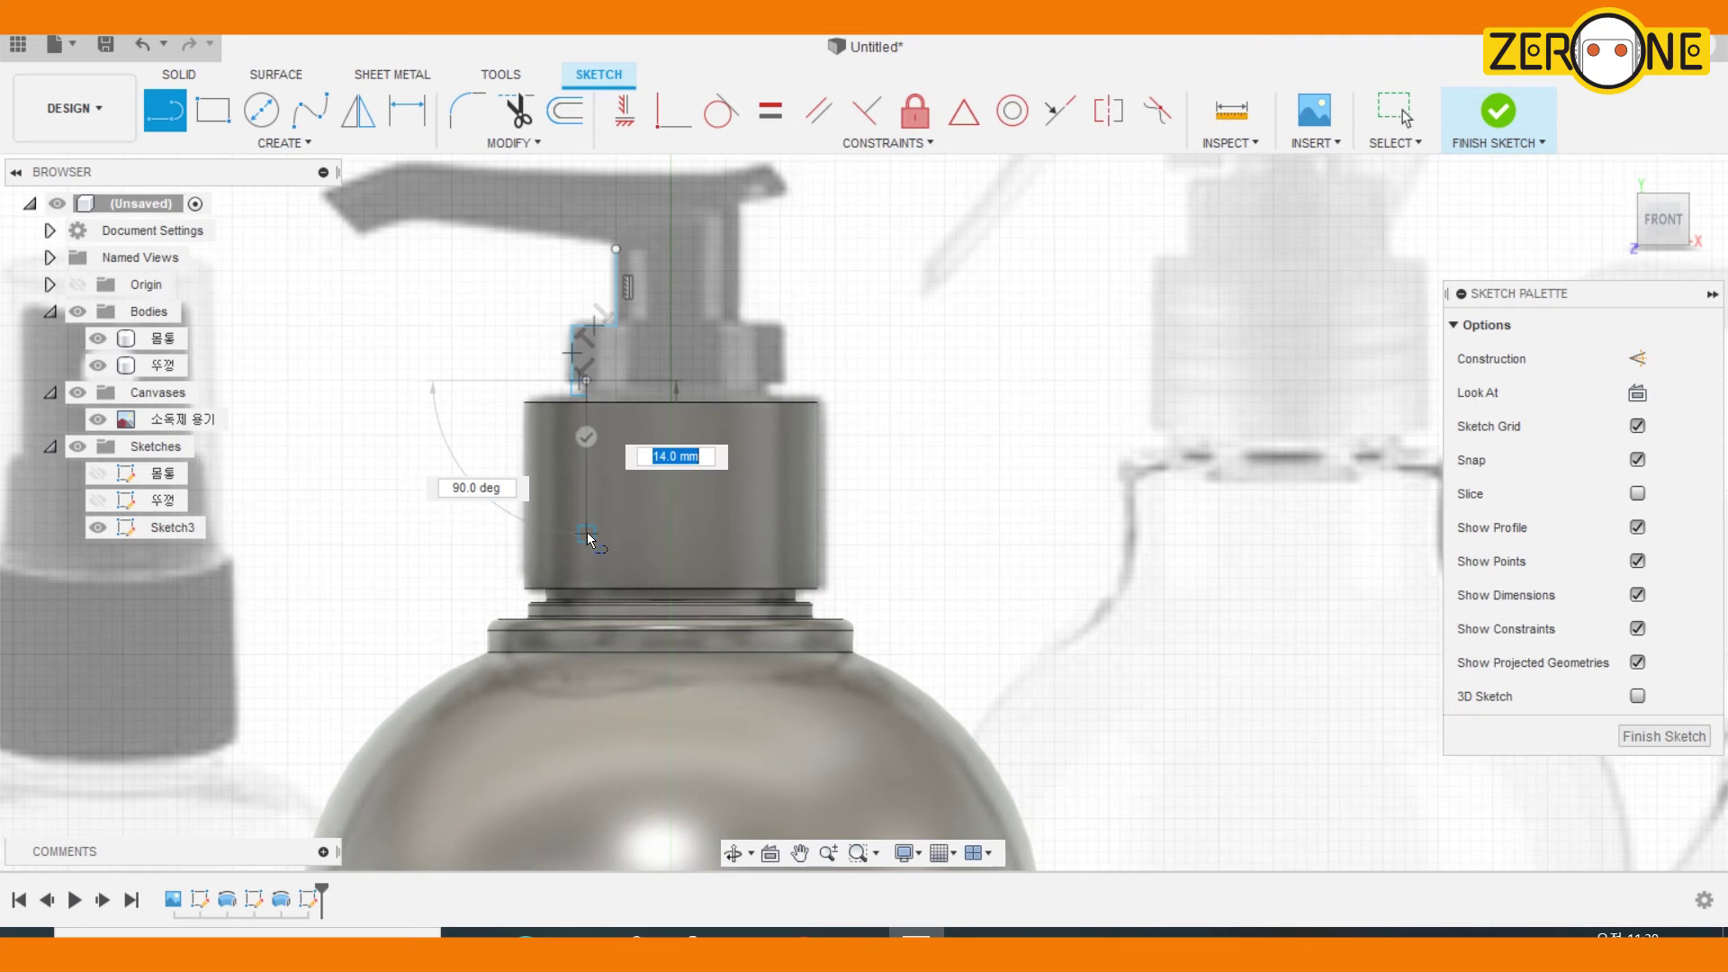
pyautogui.click(586, 467)
pyautogui.click(657, 467)
pyautogui.scroll(-3, 664, 643)
pyautogui.scroll(3, 666, 506)
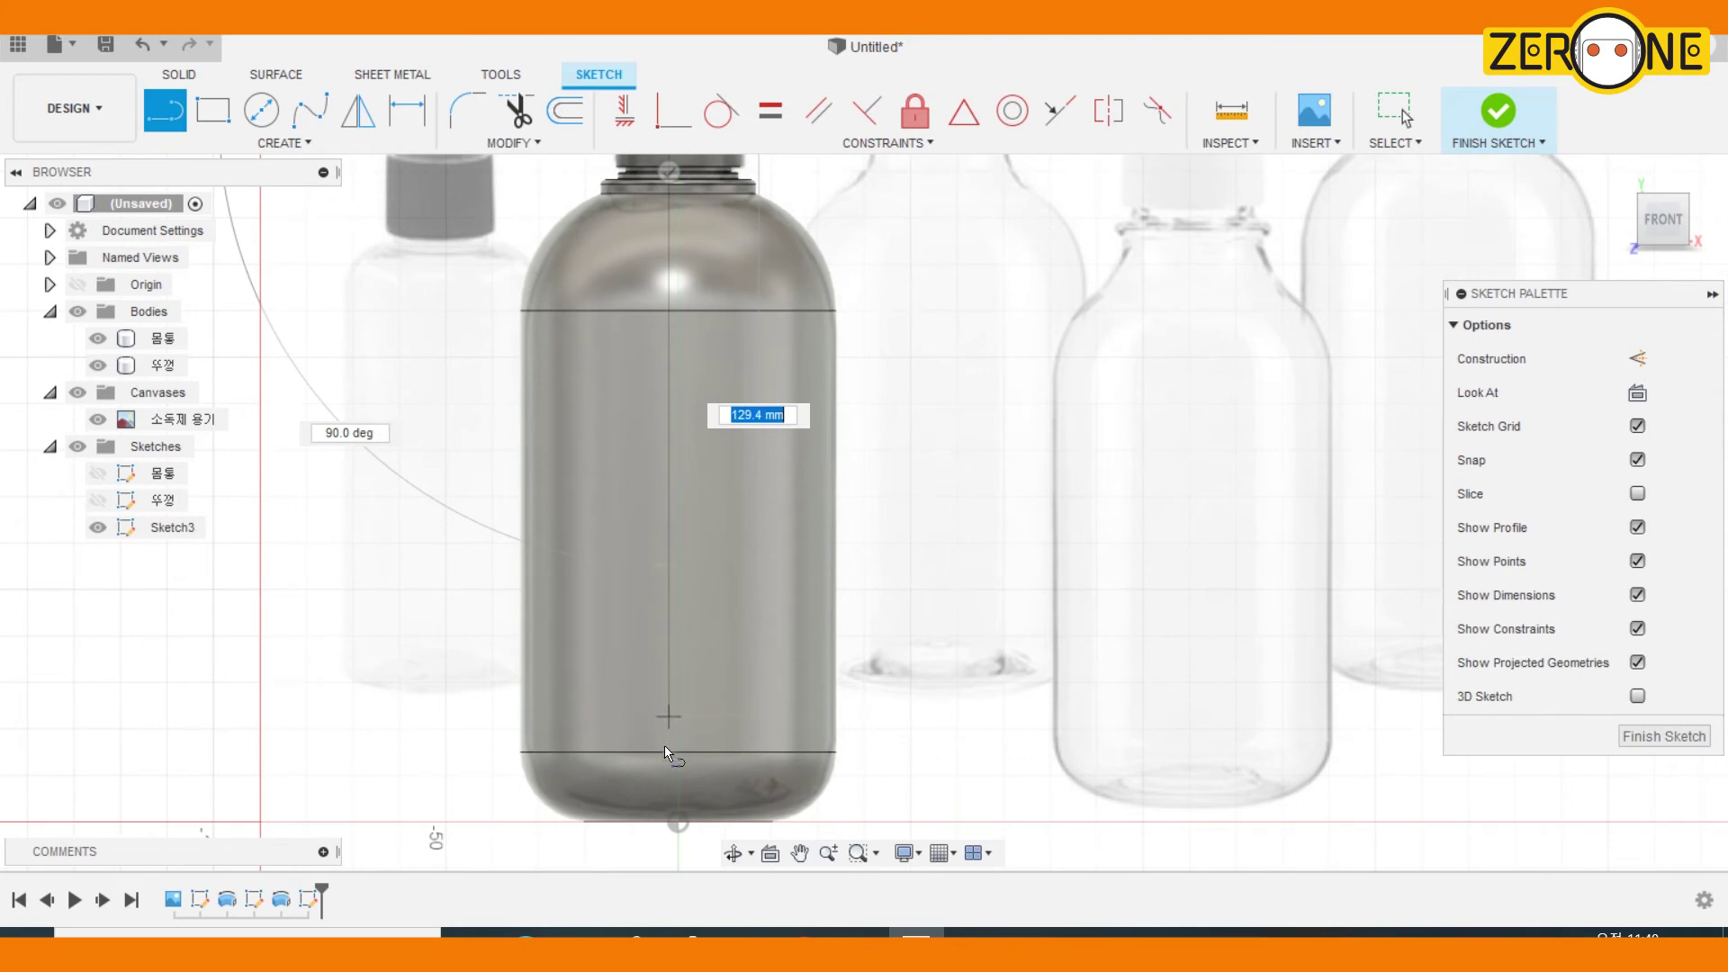
pyautogui.scroll(3, 664, 742)
pyautogui.moveTo(667, 731); pyautogui.dragTo(699, 543, button='middle')
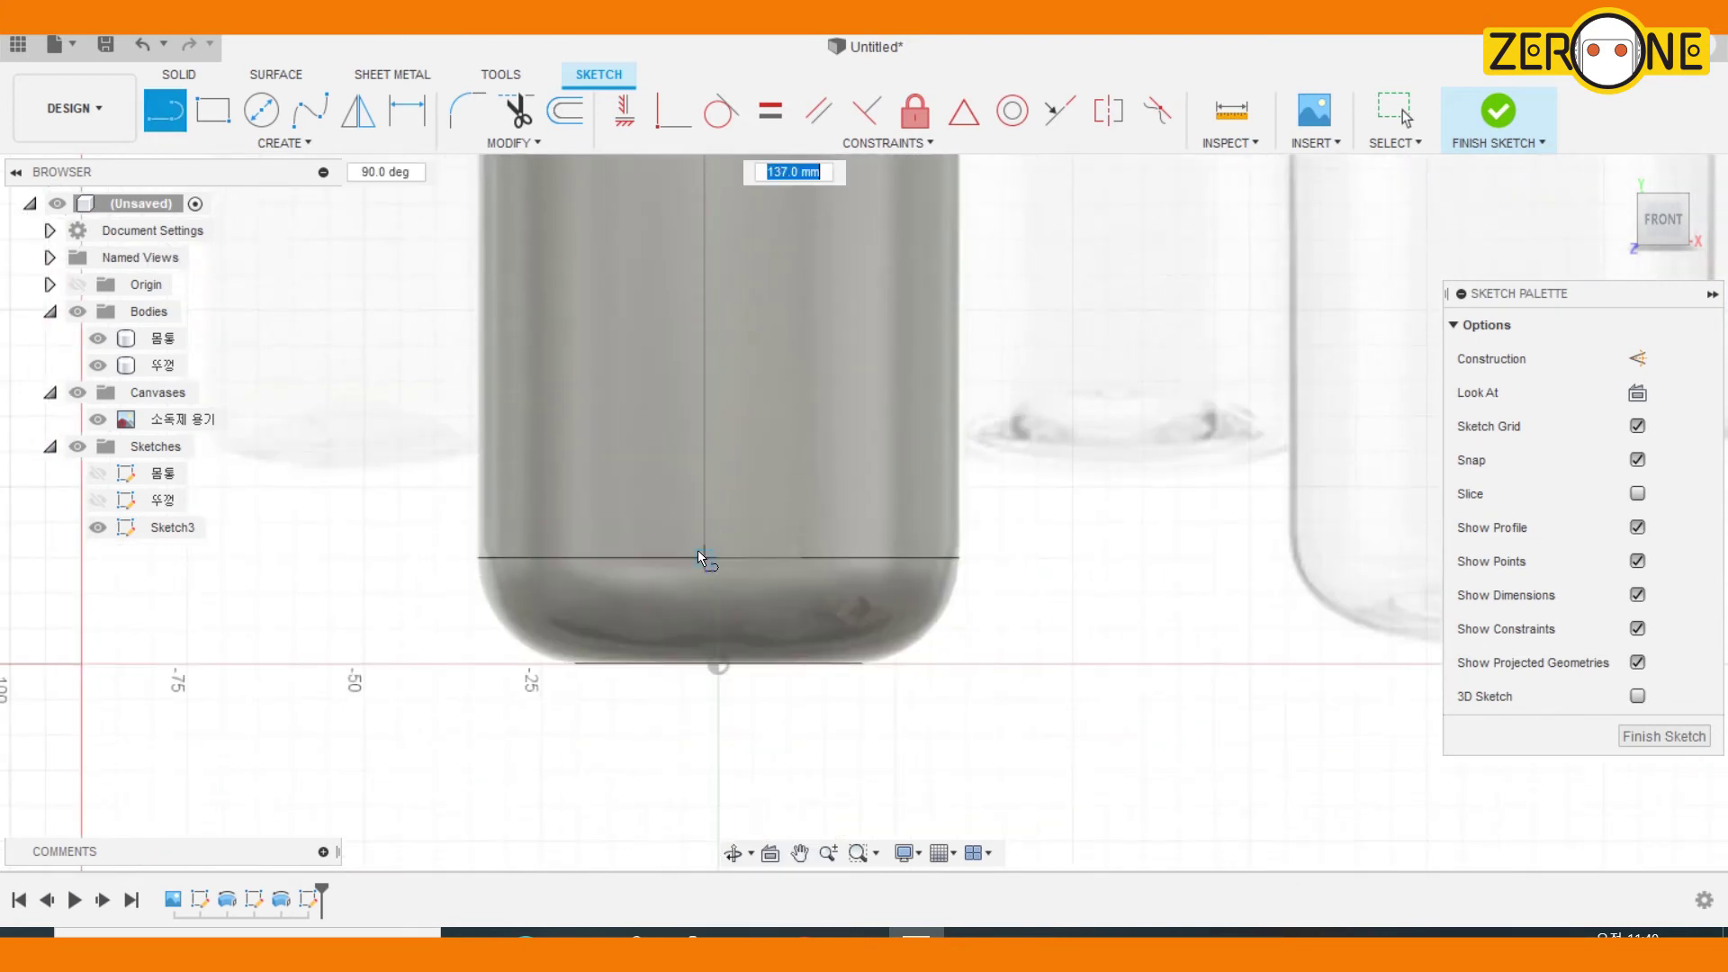
pyautogui.click(700, 547)
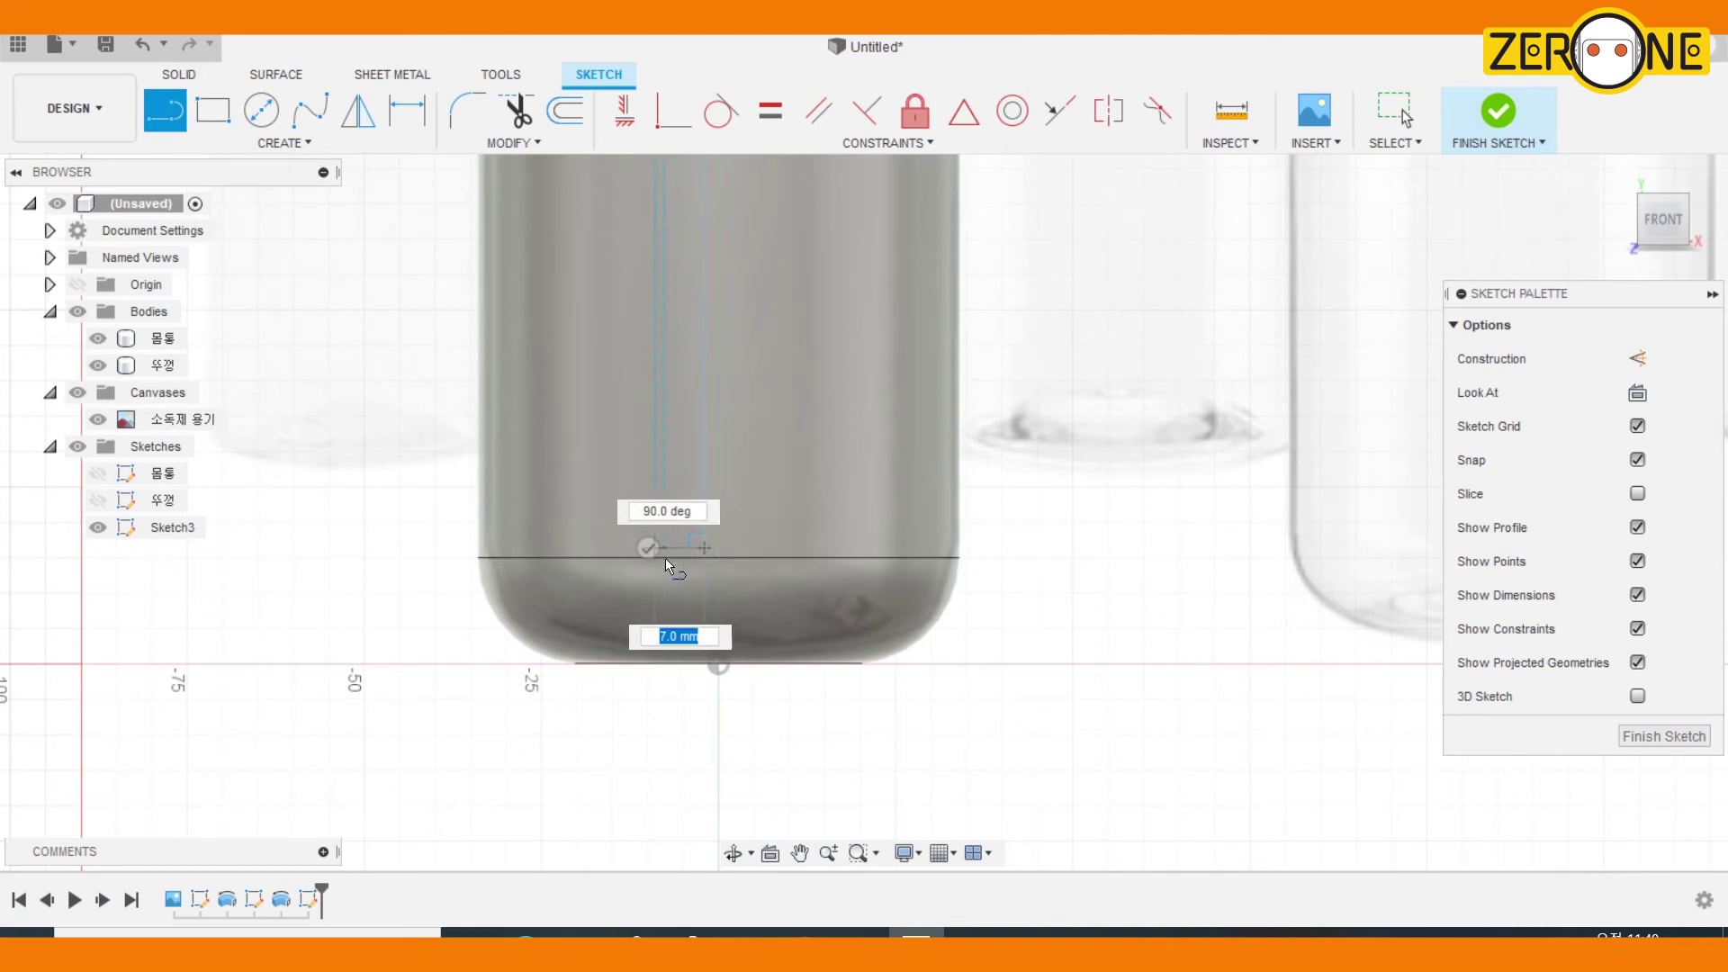
pyautogui.moveTo(700, 499); pyautogui.dragTo(751, 401, button='middle')
pyautogui.scroll(-2, 725, 708)
pyautogui.scroll(5, 751, 495)
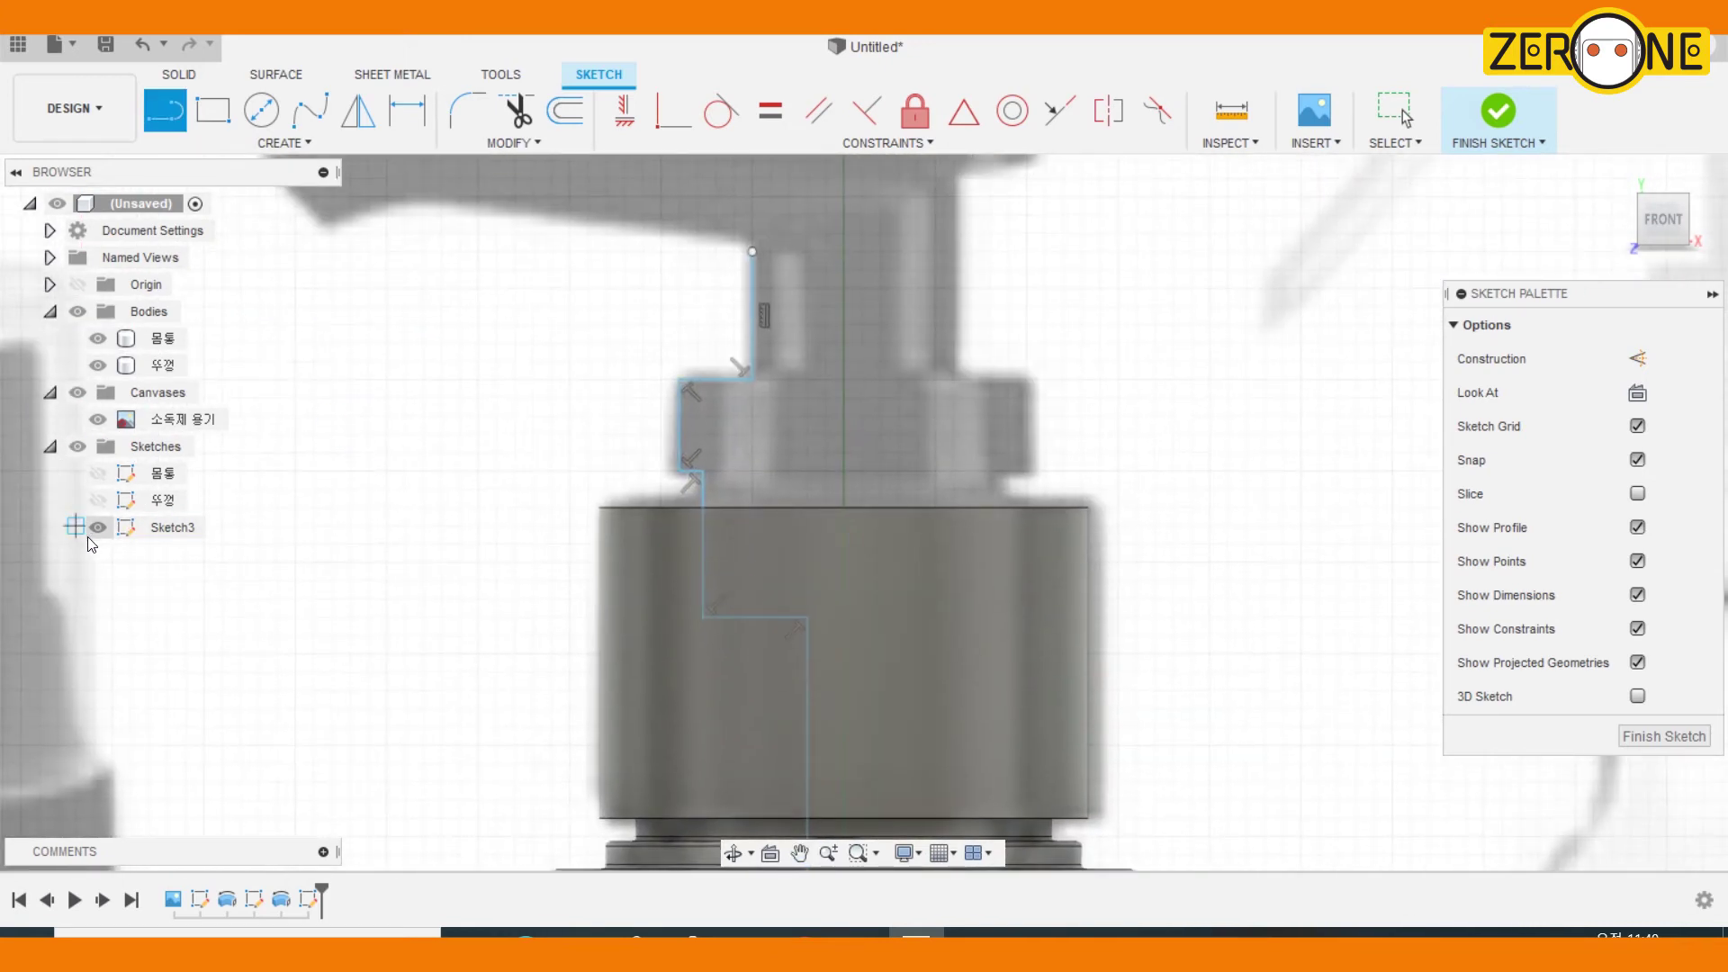
# Hide the 몸통 and 뚜껑 bodies and end the outline
pyautogui.click(98, 365)
pyautogui.click(99, 366)
pyautogui.click(101, 341)
pyautogui.click(98, 365)
pyautogui.moveTo(674, 609)
pyautogui.mouseDown(button='middle')
pyautogui.moveTo(740, 470)
pyautogui.moveTo(655, 539)
pyautogui.mouseUp(button='middle')
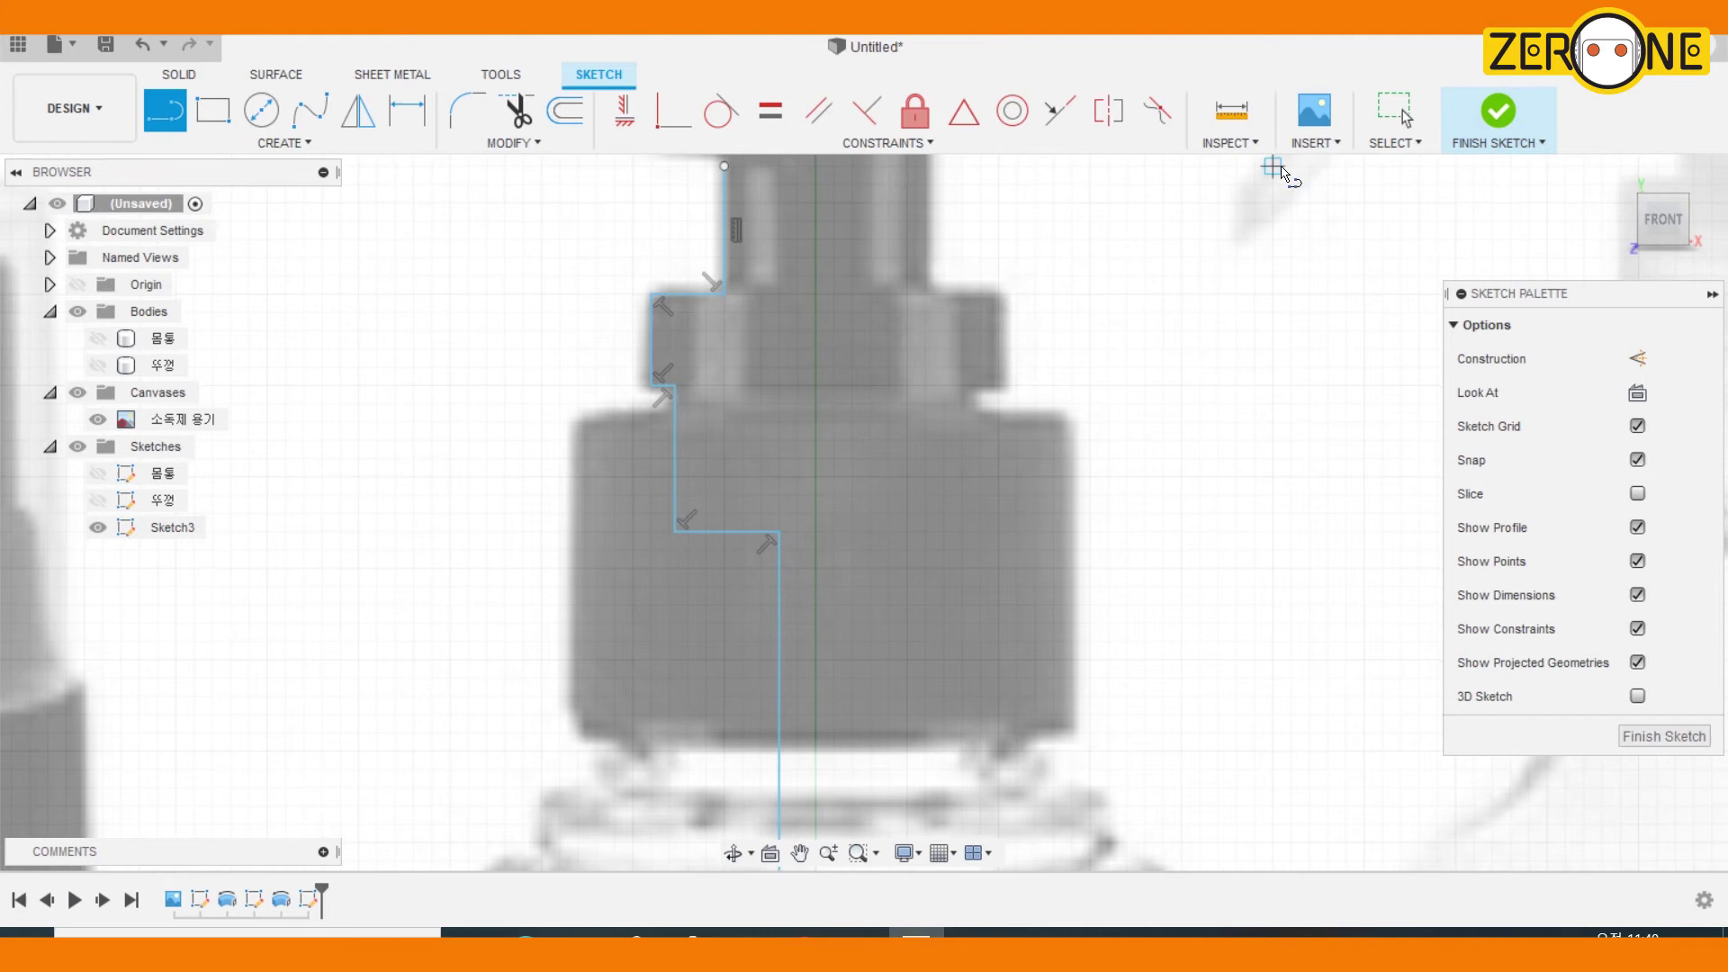
pyautogui.press('Escape')
# Dimension the vertical line inside the cap as 8 mm and the collar's vertical side as 5 mm
pyautogui.scroll(5, 682, 365)
pyautogui.moveTo(628, 391)
pyautogui.mouseDown()
pyautogui.moveTo(655, 396)
pyautogui.moveTo(642, 392)
pyautogui.mouseUp()
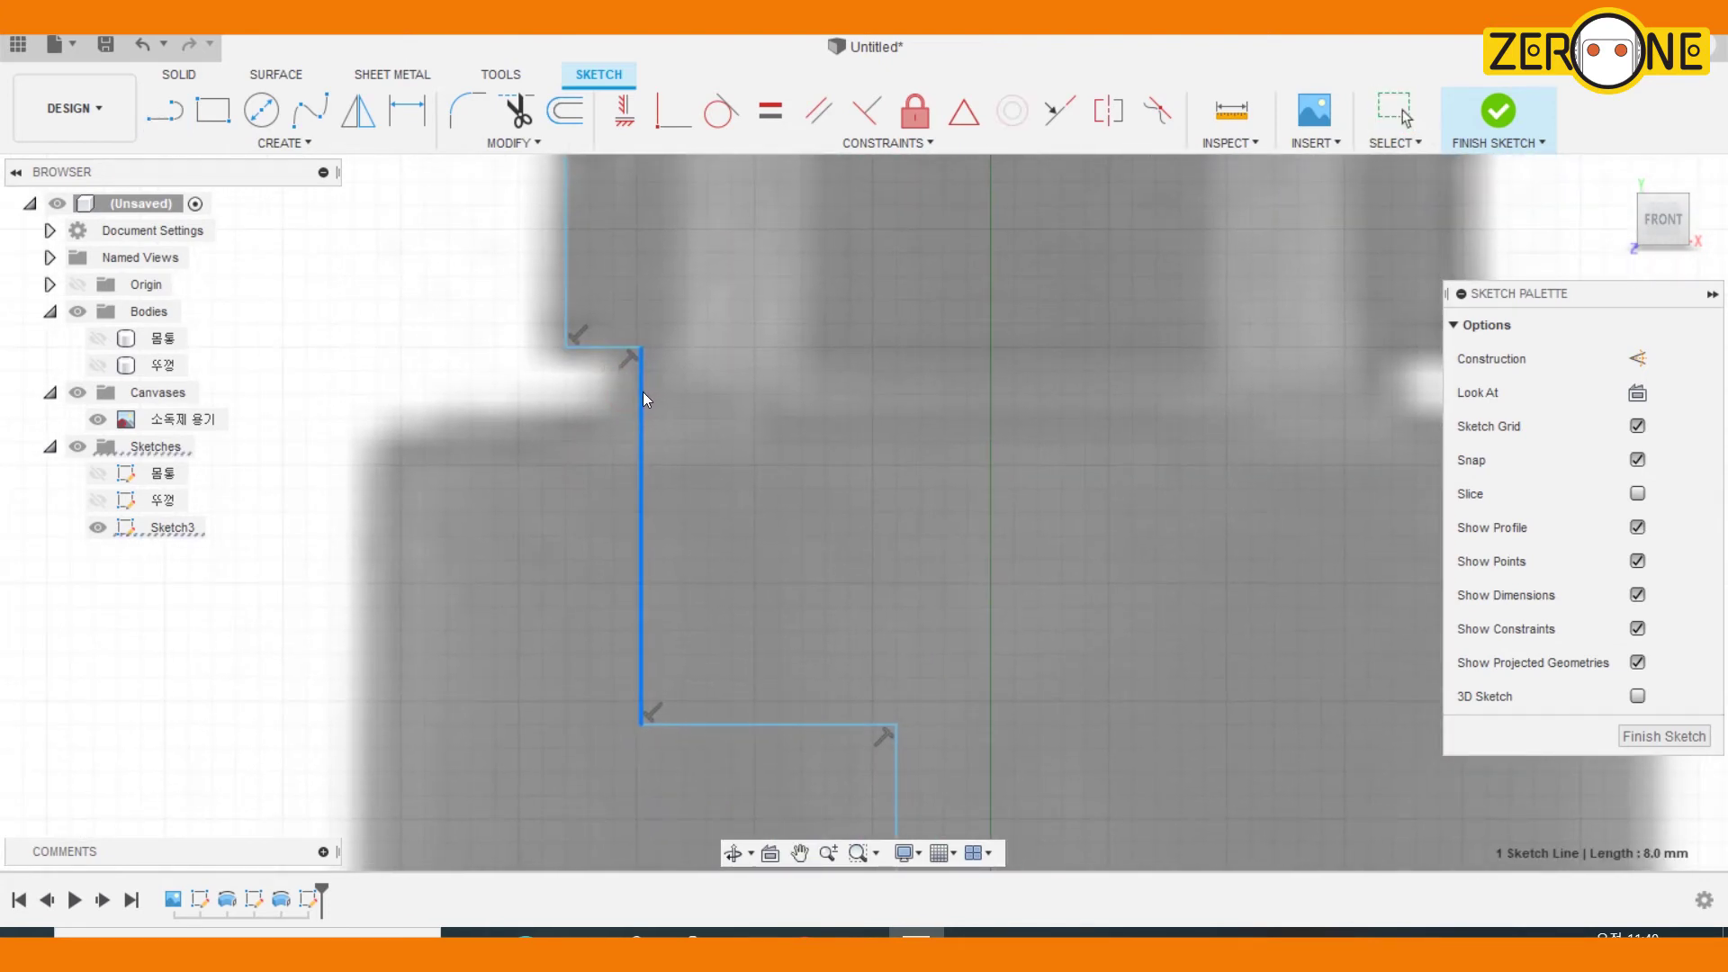
pyautogui.press('d')
pyautogui.click(641, 396)
pyautogui.click(360, 436)
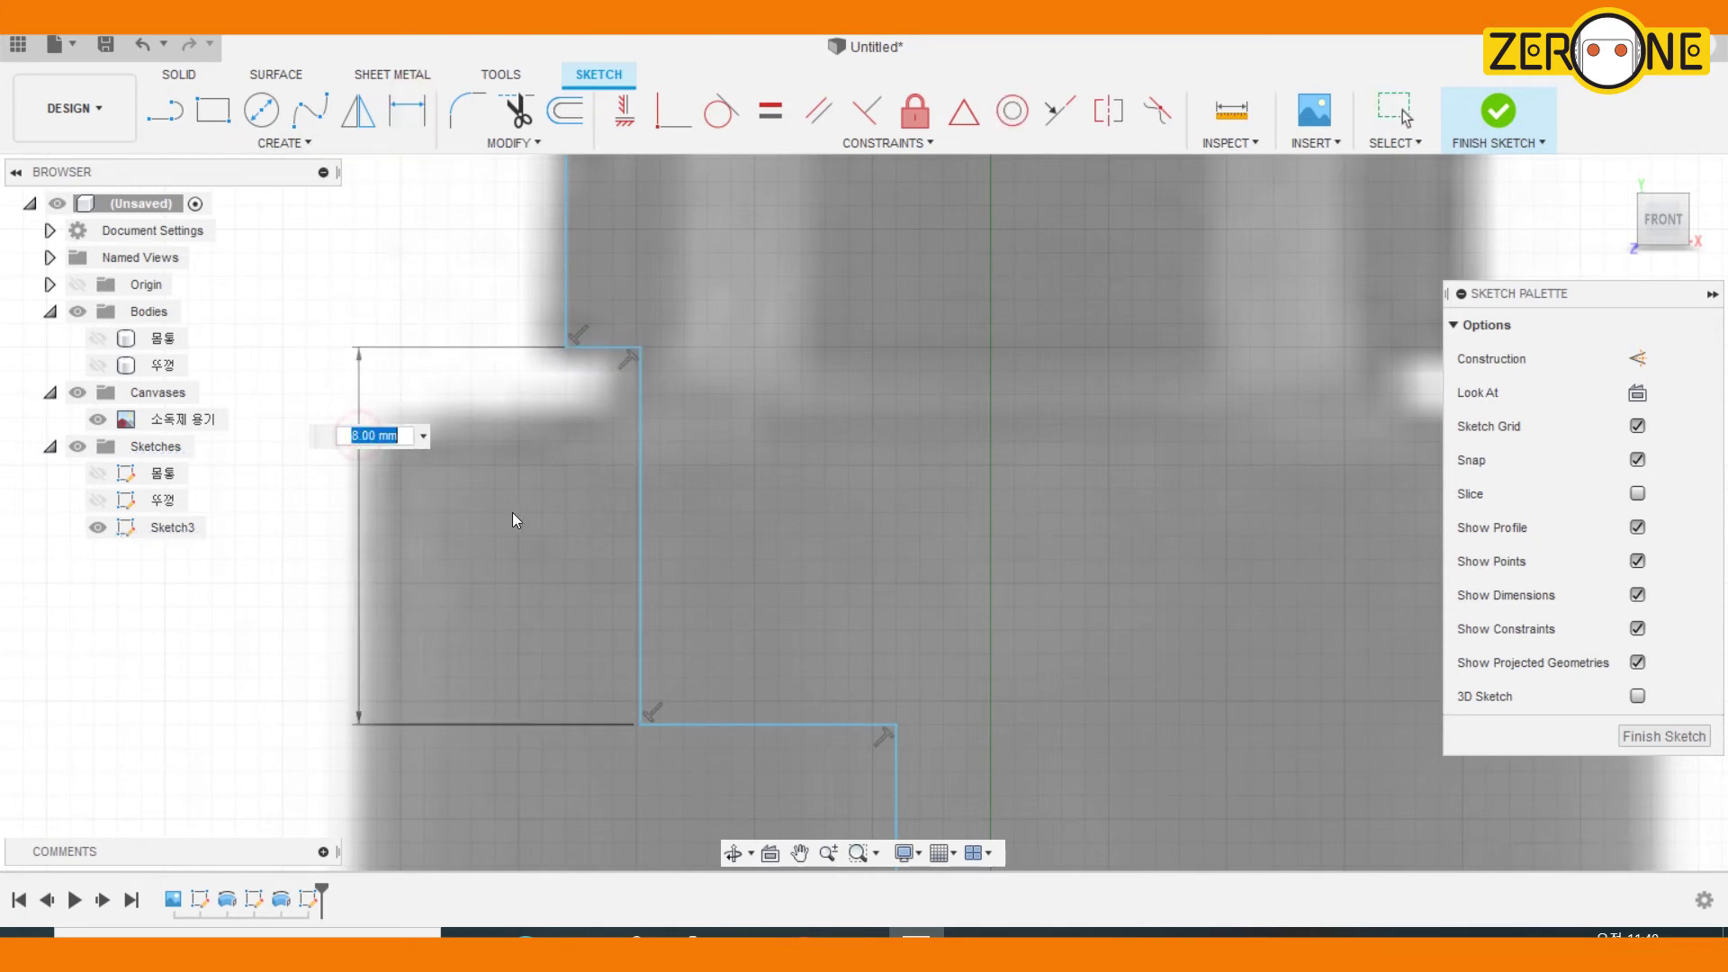
pyautogui.write('8')
pyautogui.press('Return')
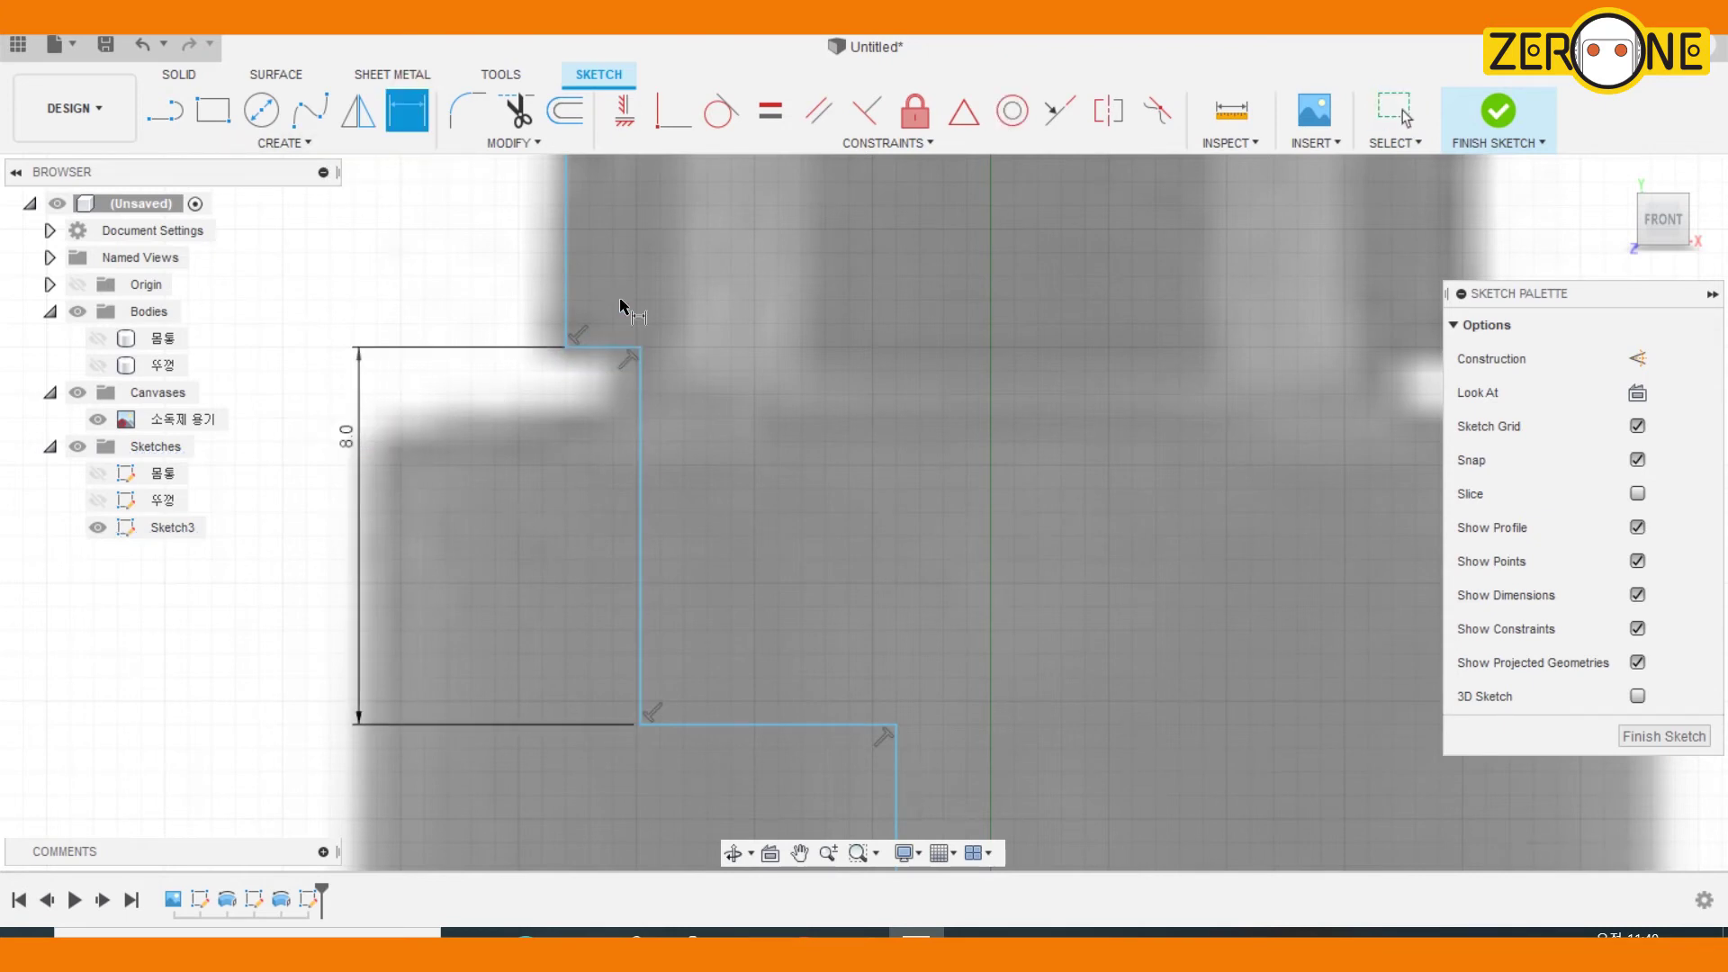
pyautogui.click(567, 262)
pyautogui.click(366, 270)
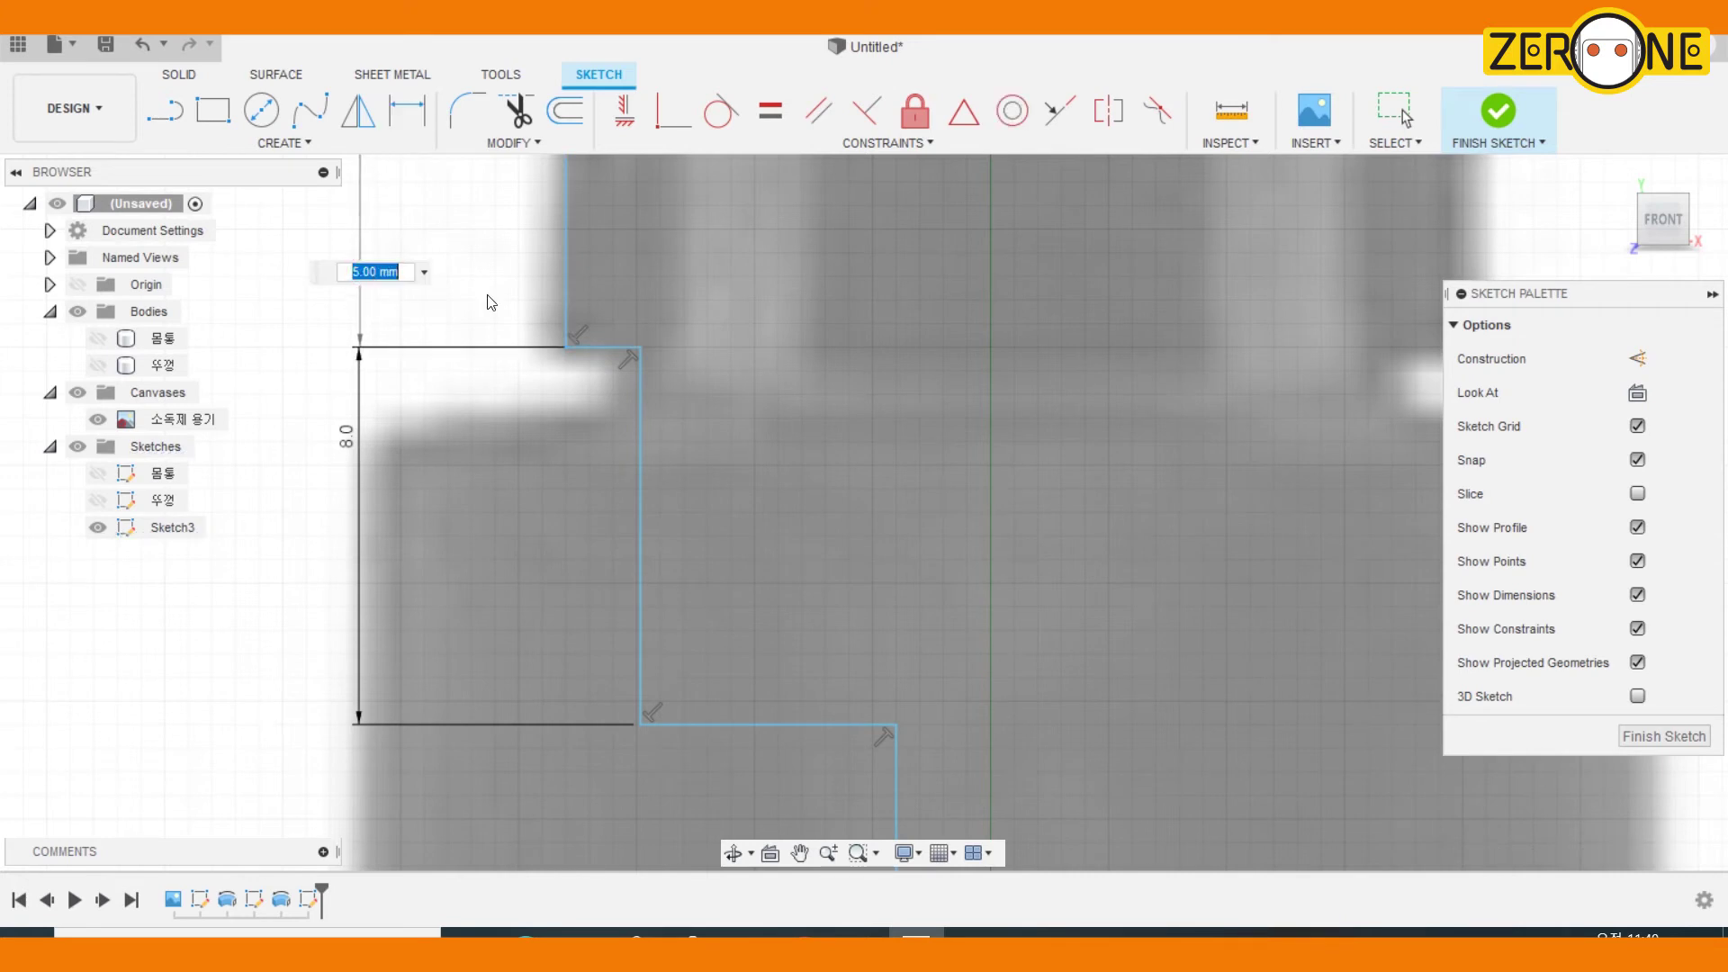
pyautogui.write('5')
pyautogui.press('Return')
# Dimension the short step under the collar as 1.5 mm and the shoulder above the collar as 4 mm
pyautogui.scroll(-2, 664, 591)
pyautogui.click(609, 508)
pyautogui.click(624, 656)
pyautogui.write('1.5')
pyautogui.press('Return')
pyautogui.moveTo(625, 656); pyautogui.dragTo(664, 933, button='middle')
pyautogui.click(686, 590)
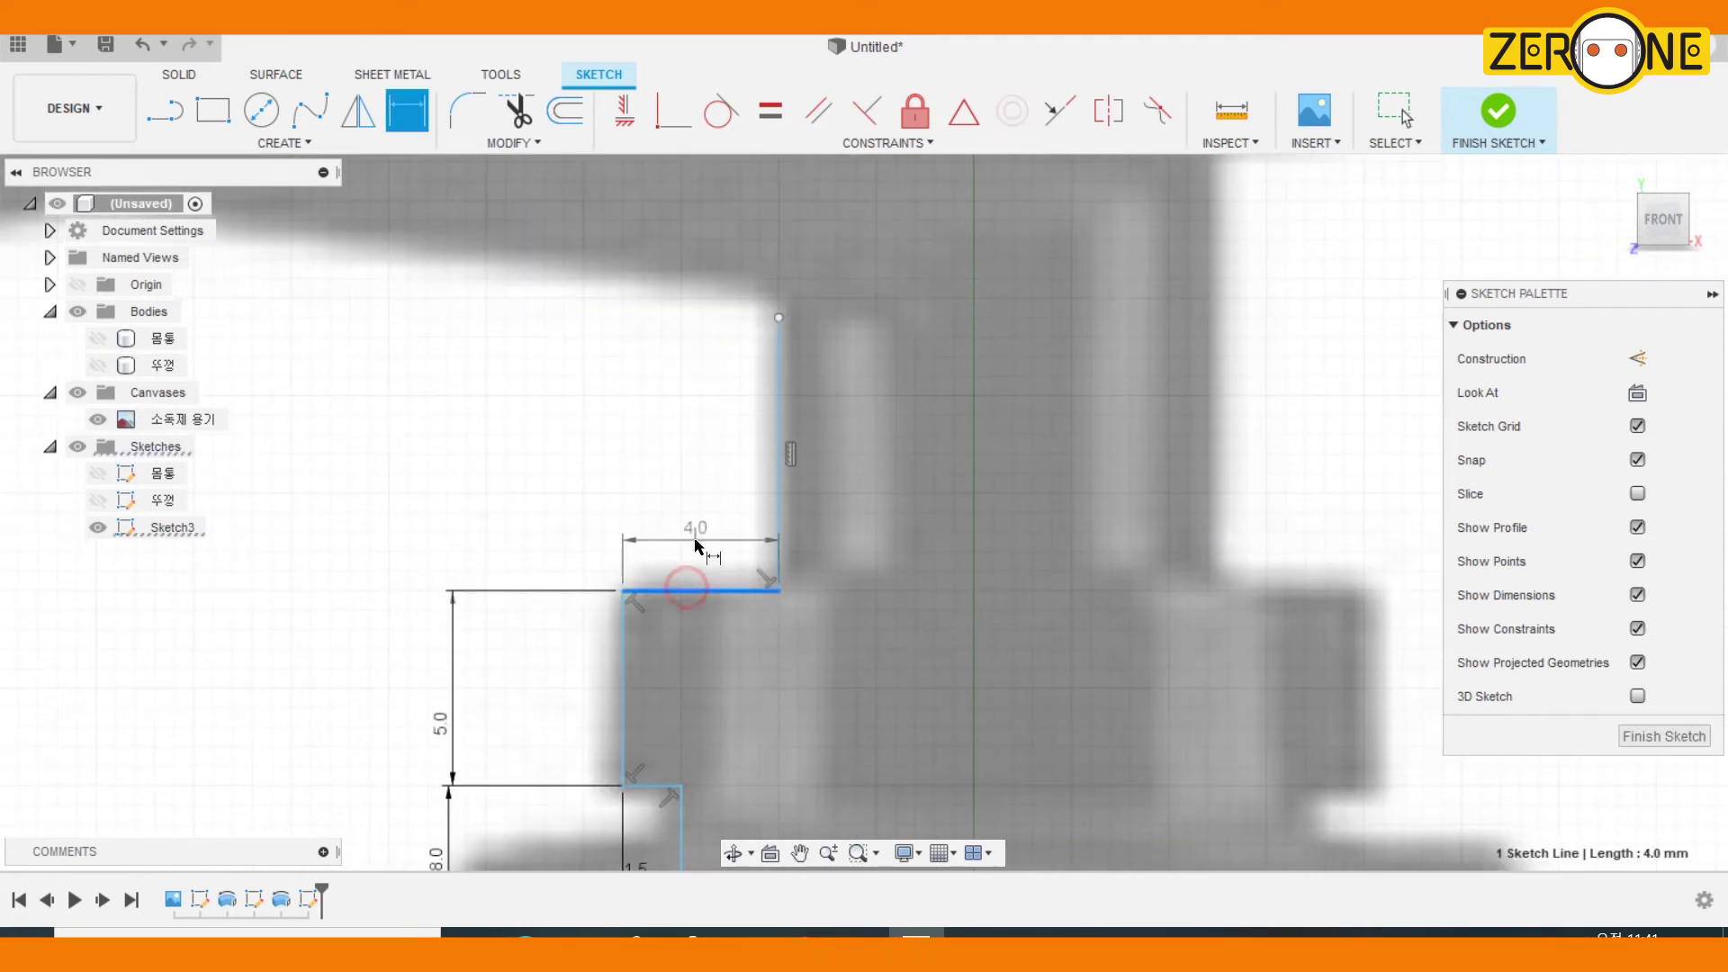
pyautogui.click(695, 545)
pyautogui.press('Return')
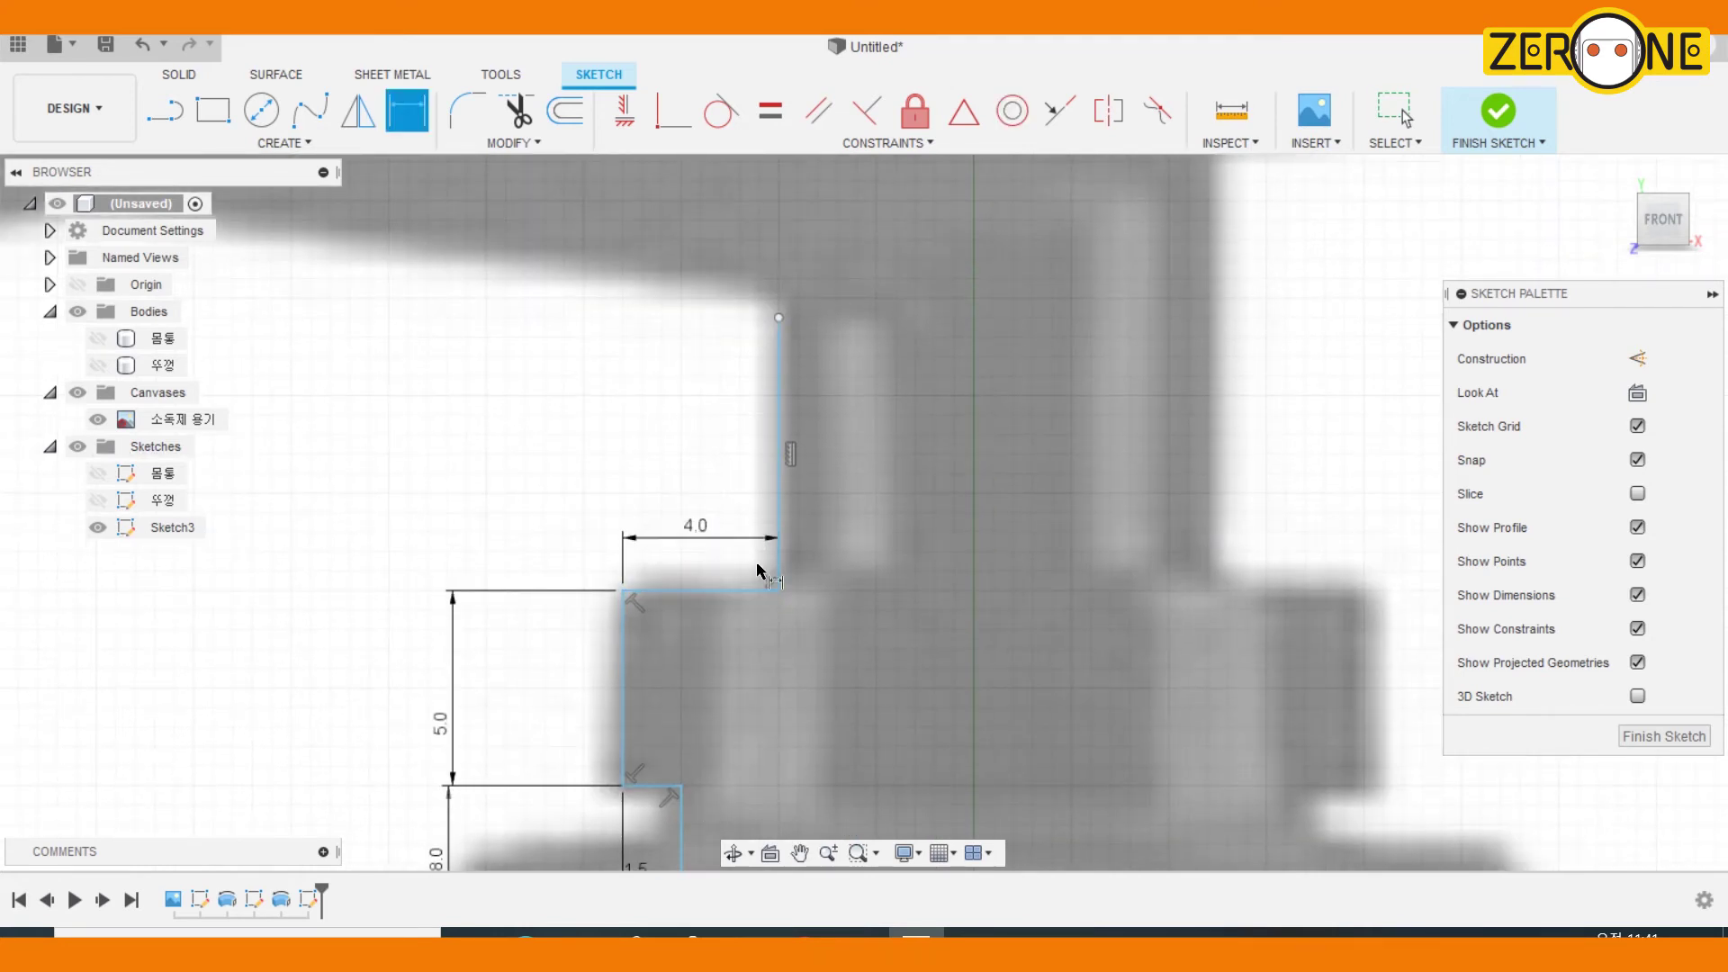
# Try a 10 mm dimension on the neck's vertical line, undo the change and delete the line's length dimension
pyautogui.moveTo(771, 577); pyautogui.dragTo(757, 515, button='middle')
pyautogui.click(766, 409)
pyautogui.click(666, 390)
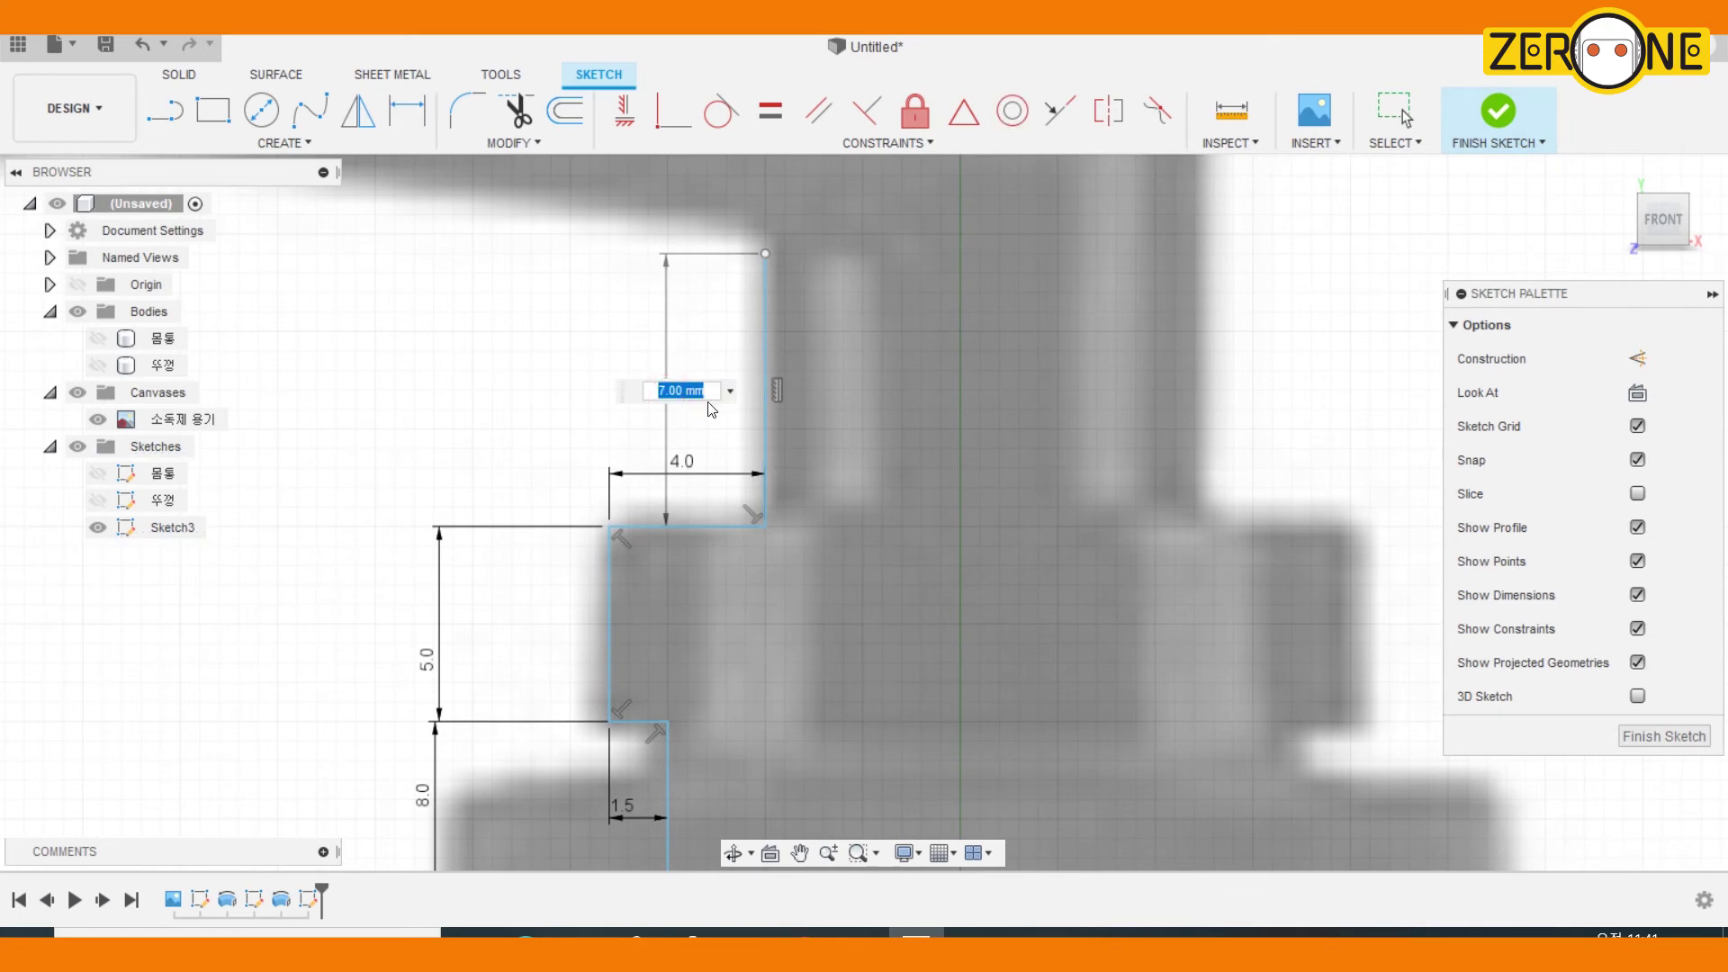
pyautogui.press('Return')
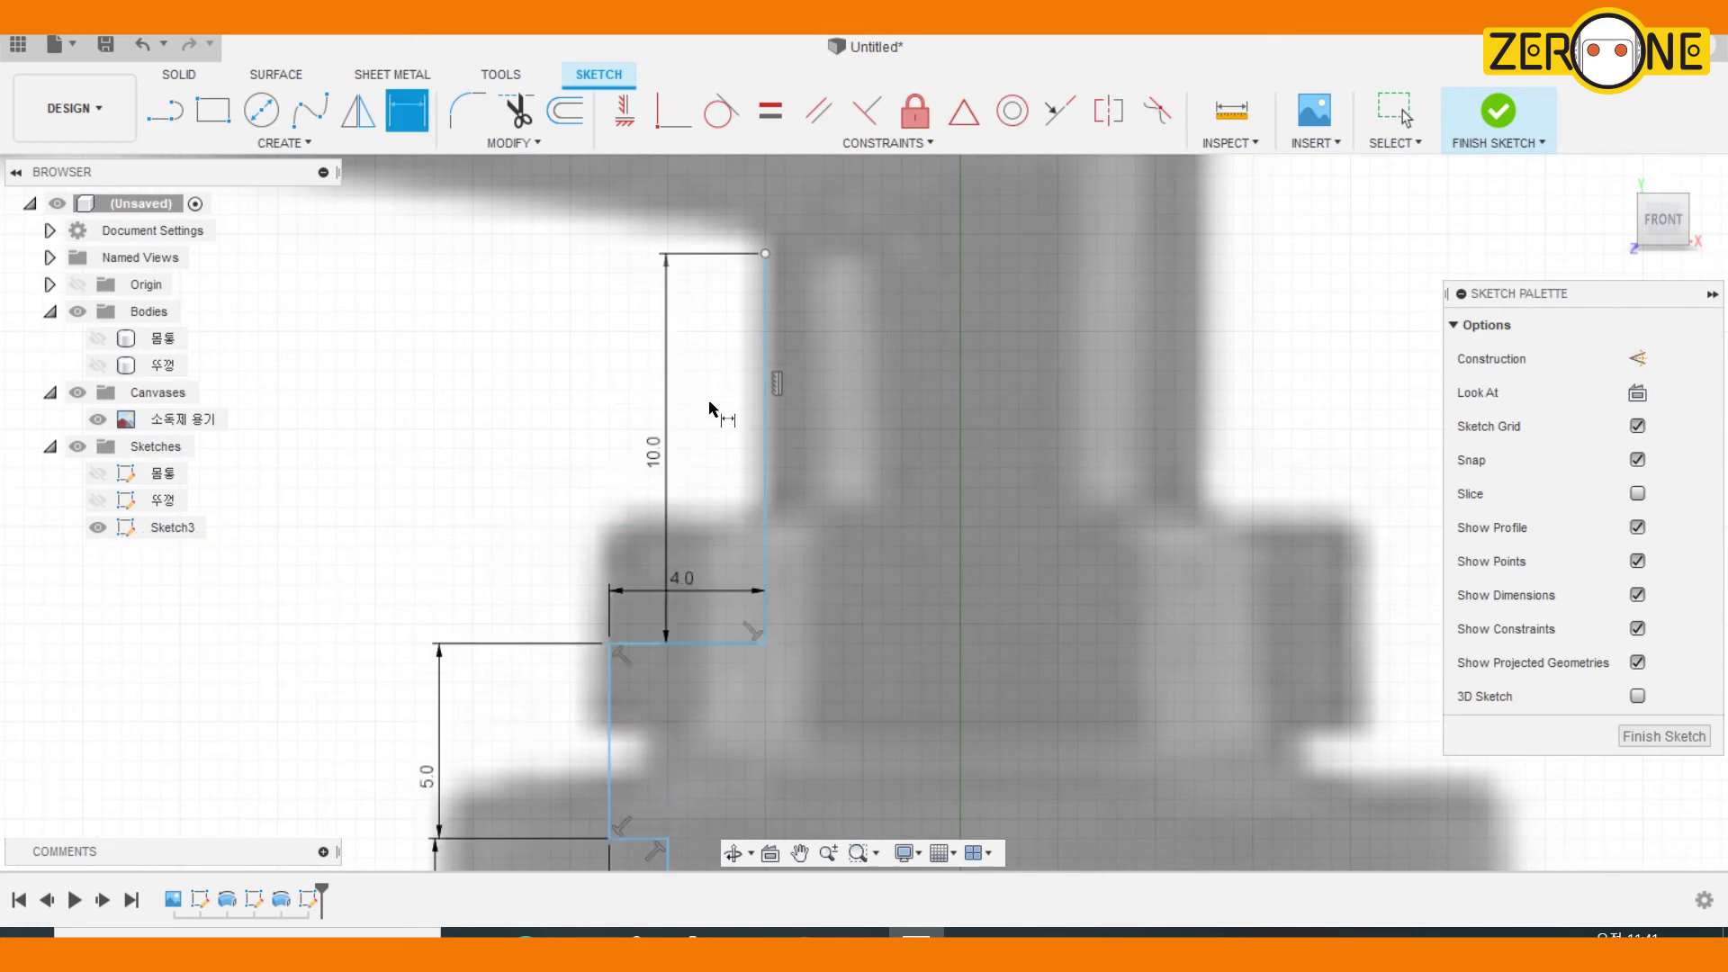
pyautogui.press('Escape')
pyautogui.hotkey('ctrl', 'z')
pyautogui.moveTo(810, 333); pyautogui.dragTo(754, 486, button='middle')
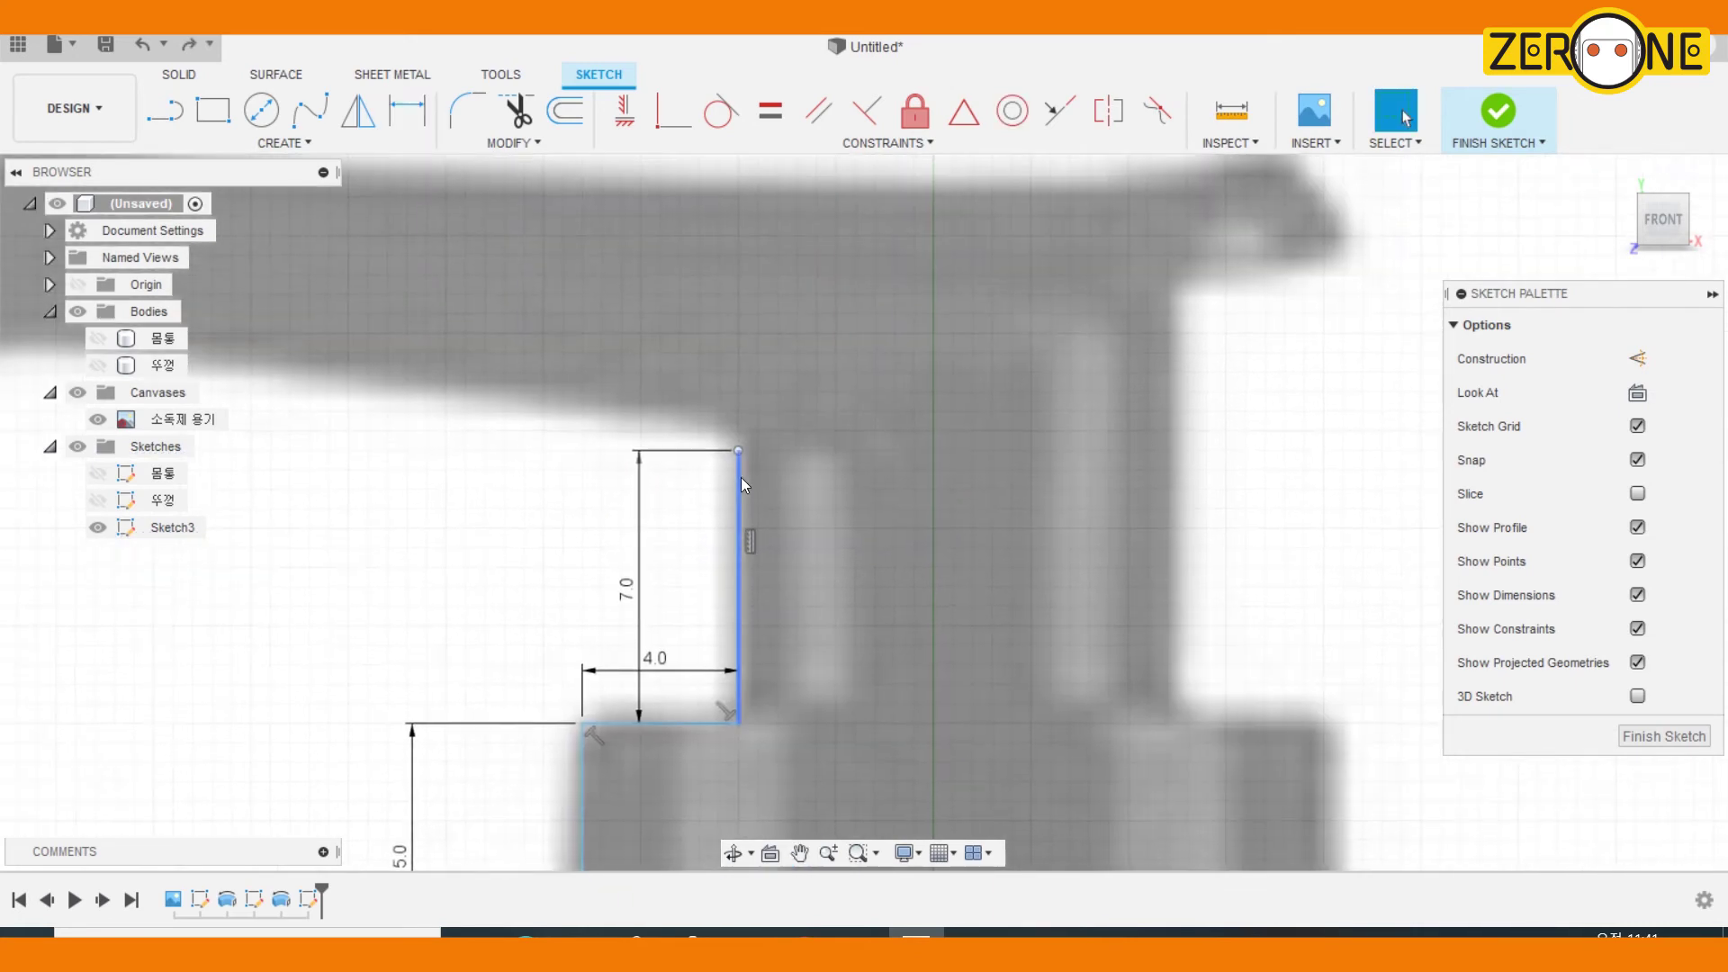
pyautogui.click(639, 486)
pyautogui.press('Delete')
# Lengthen the neck's vertical line by moving its upper endpoint up into the pump head
pyautogui.moveTo(739, 450); pyautogui.dragTo(743, 261)
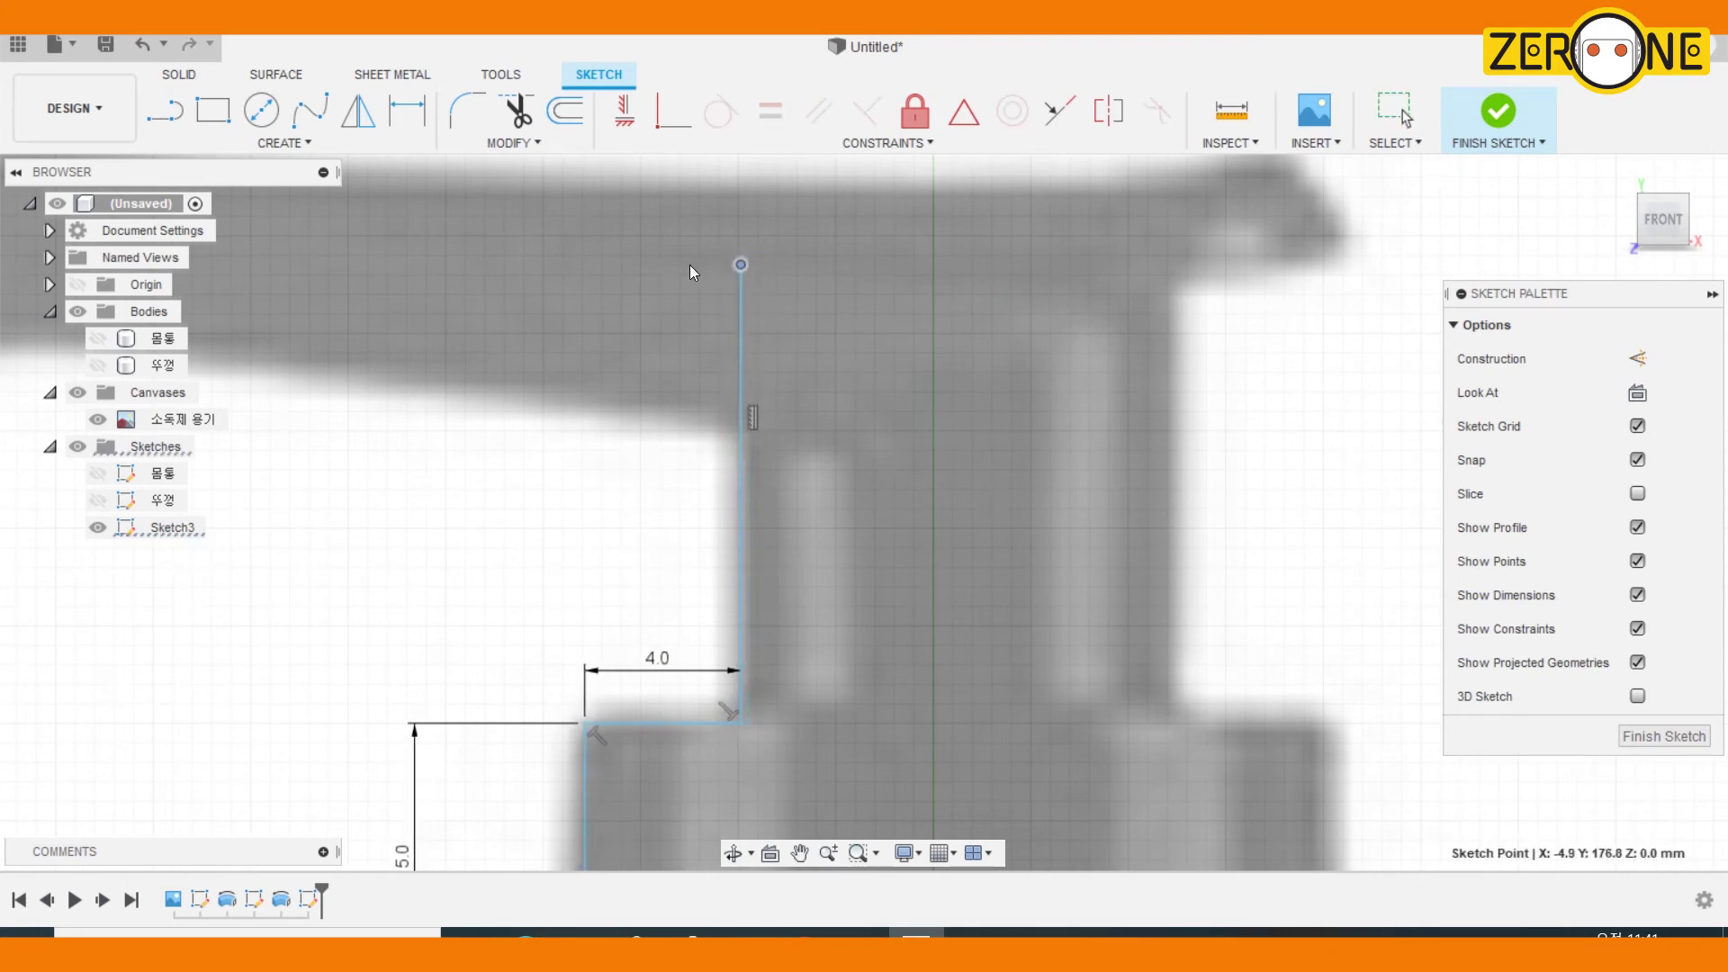
pyautogui.moveTo(863, 573); pyautogui.dragTo(860, 531, button='middle')
pyautogui.scroll(-5, 860, 531)
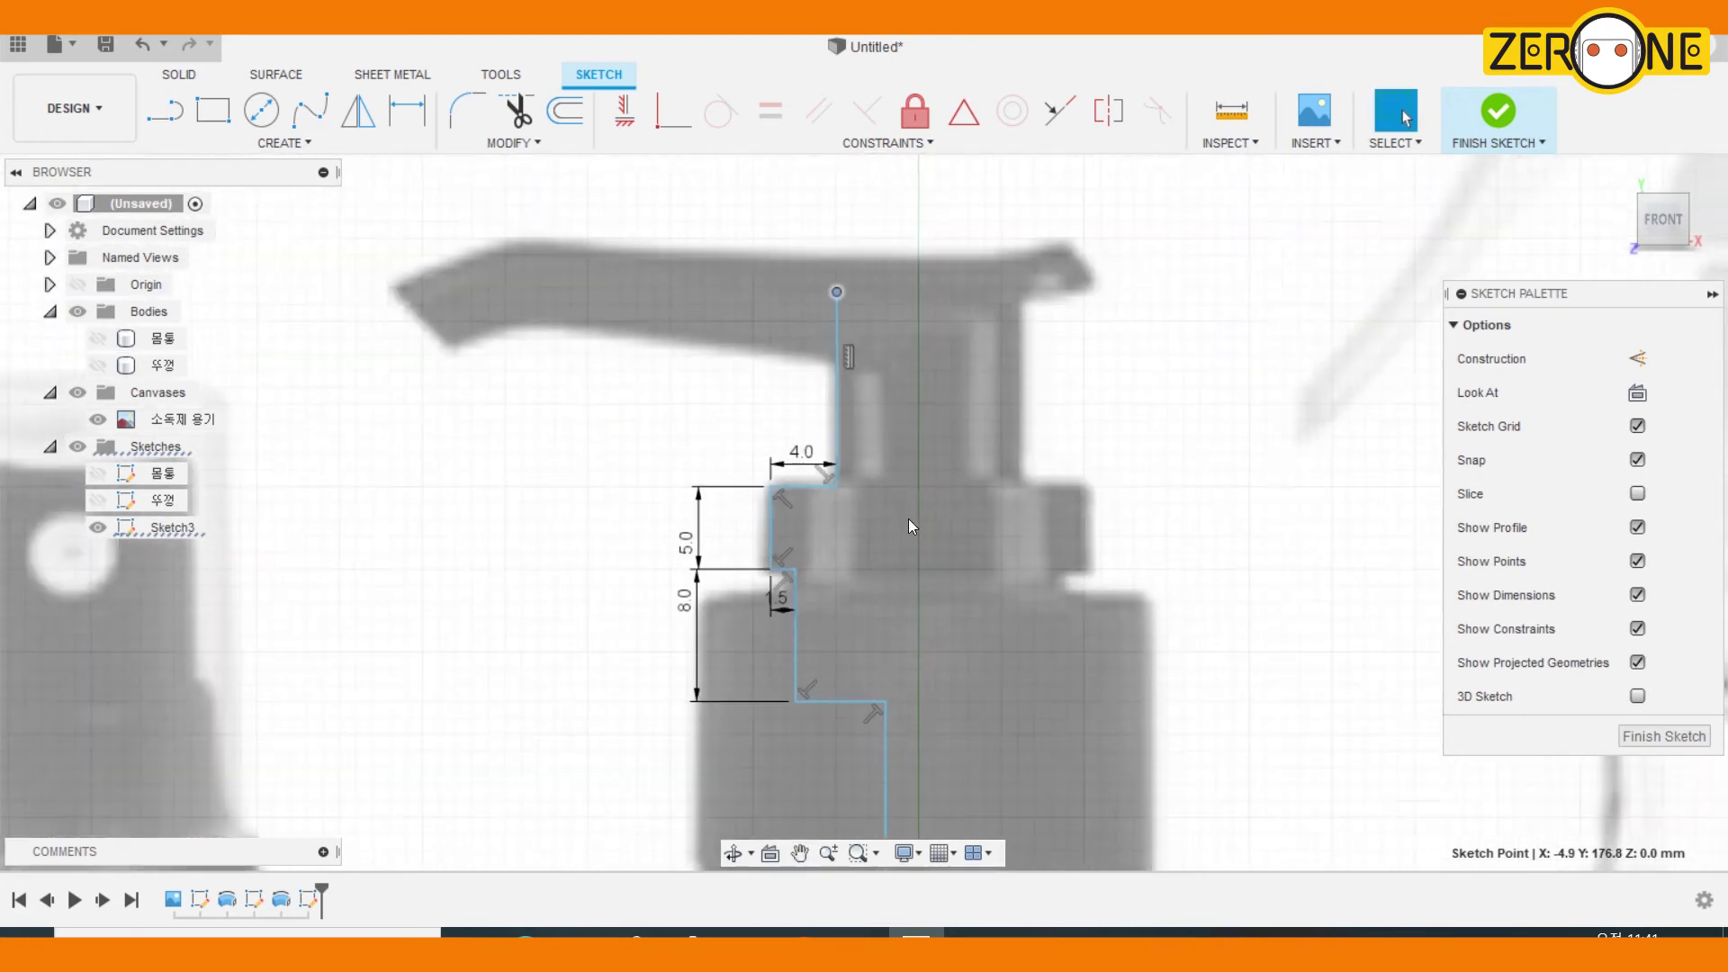
pyautogui.scroll(-10, 844, 540)
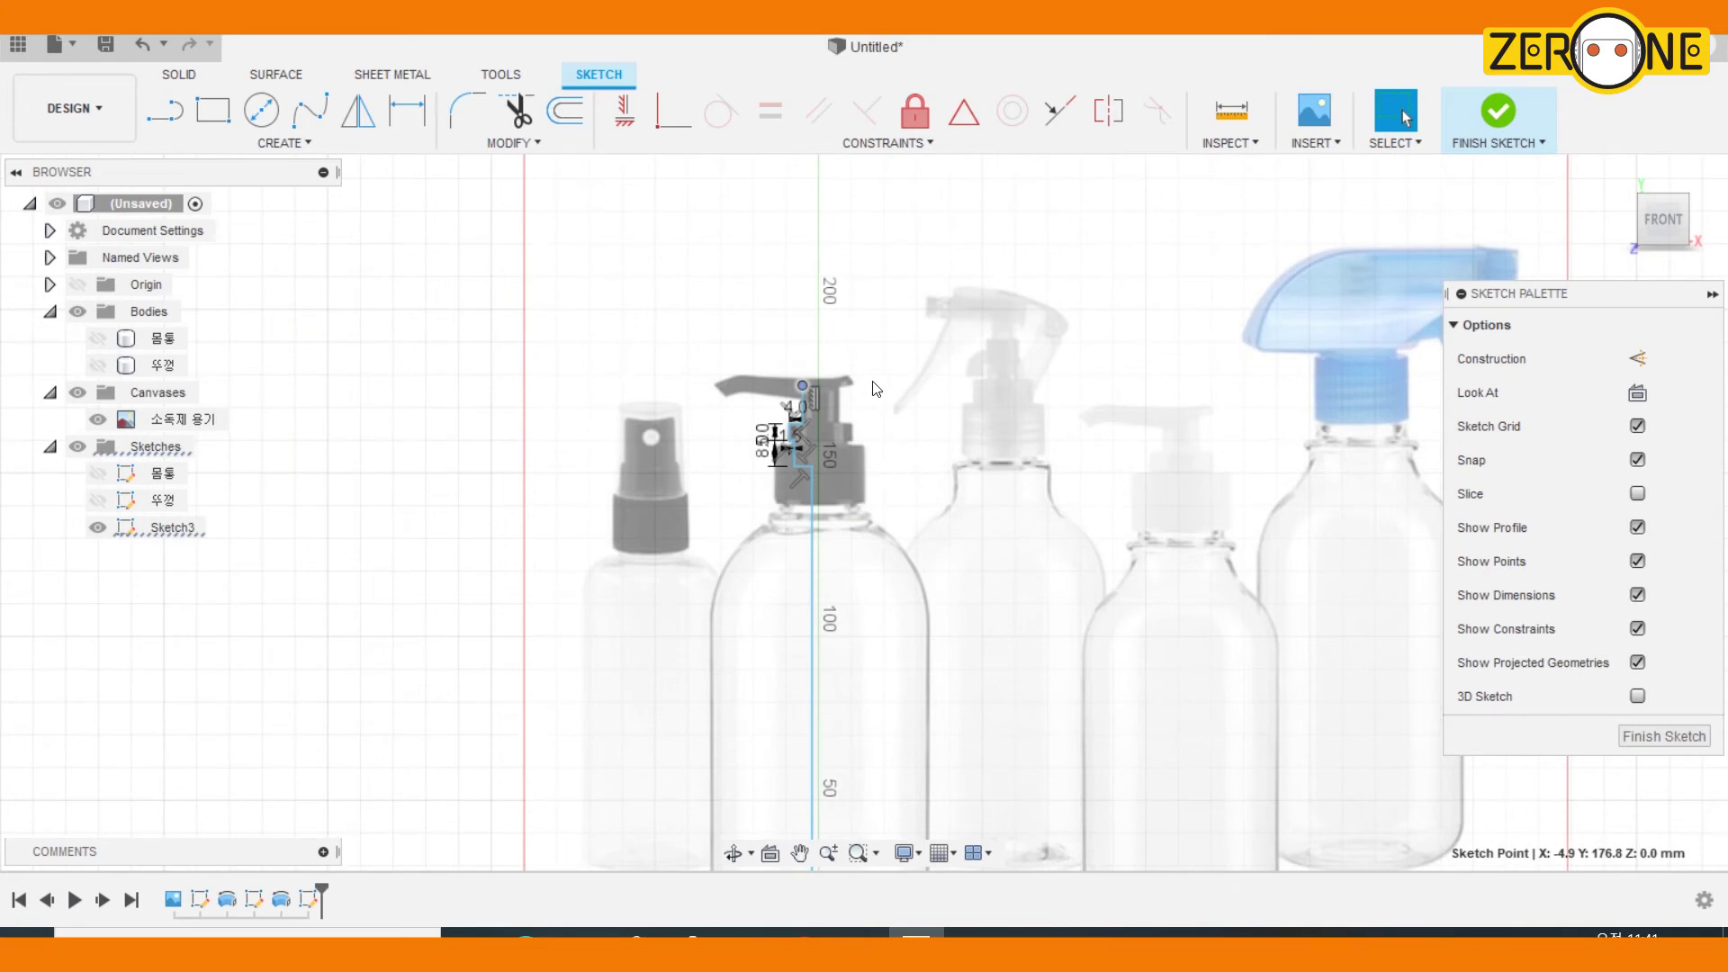
# Offset the whole pump outline by -1 mm towards the centre axis
pyautogui.press('o')
pyautogui.scroll(3, 792, 414)
pyautogui.click(792, 409)
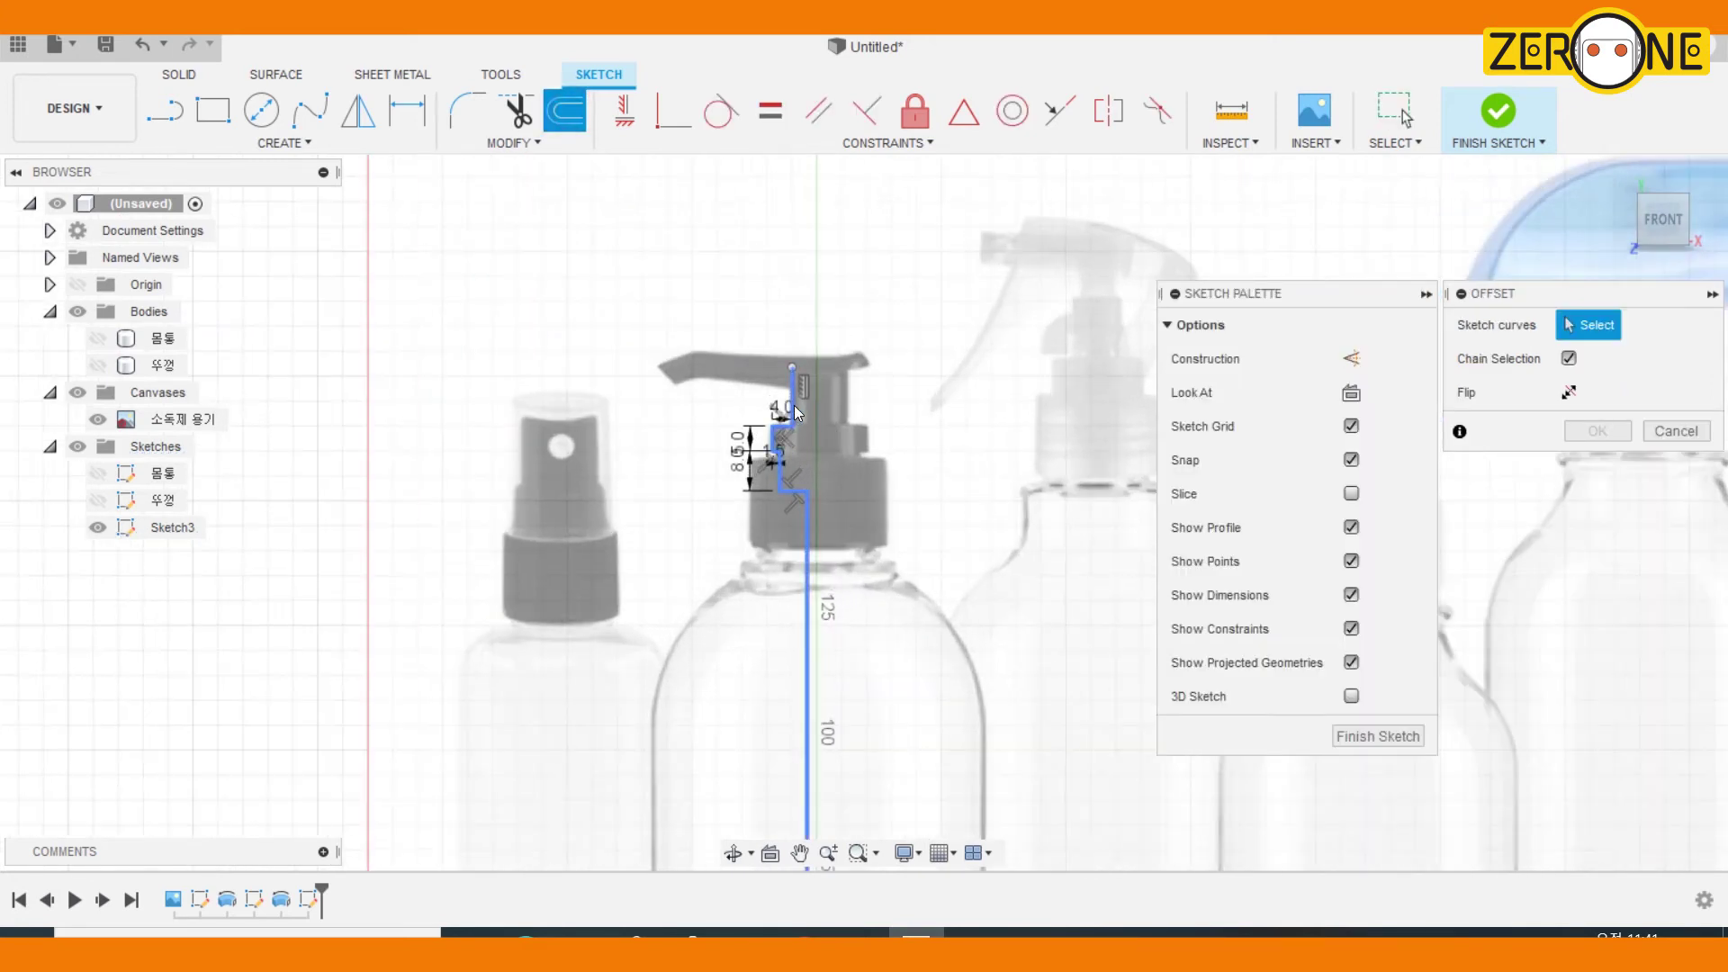
pyautogui.scroll(3, 795, 410)
pyautogui.moveTo(794, 405); pyautogui.dragTo(801, 407)
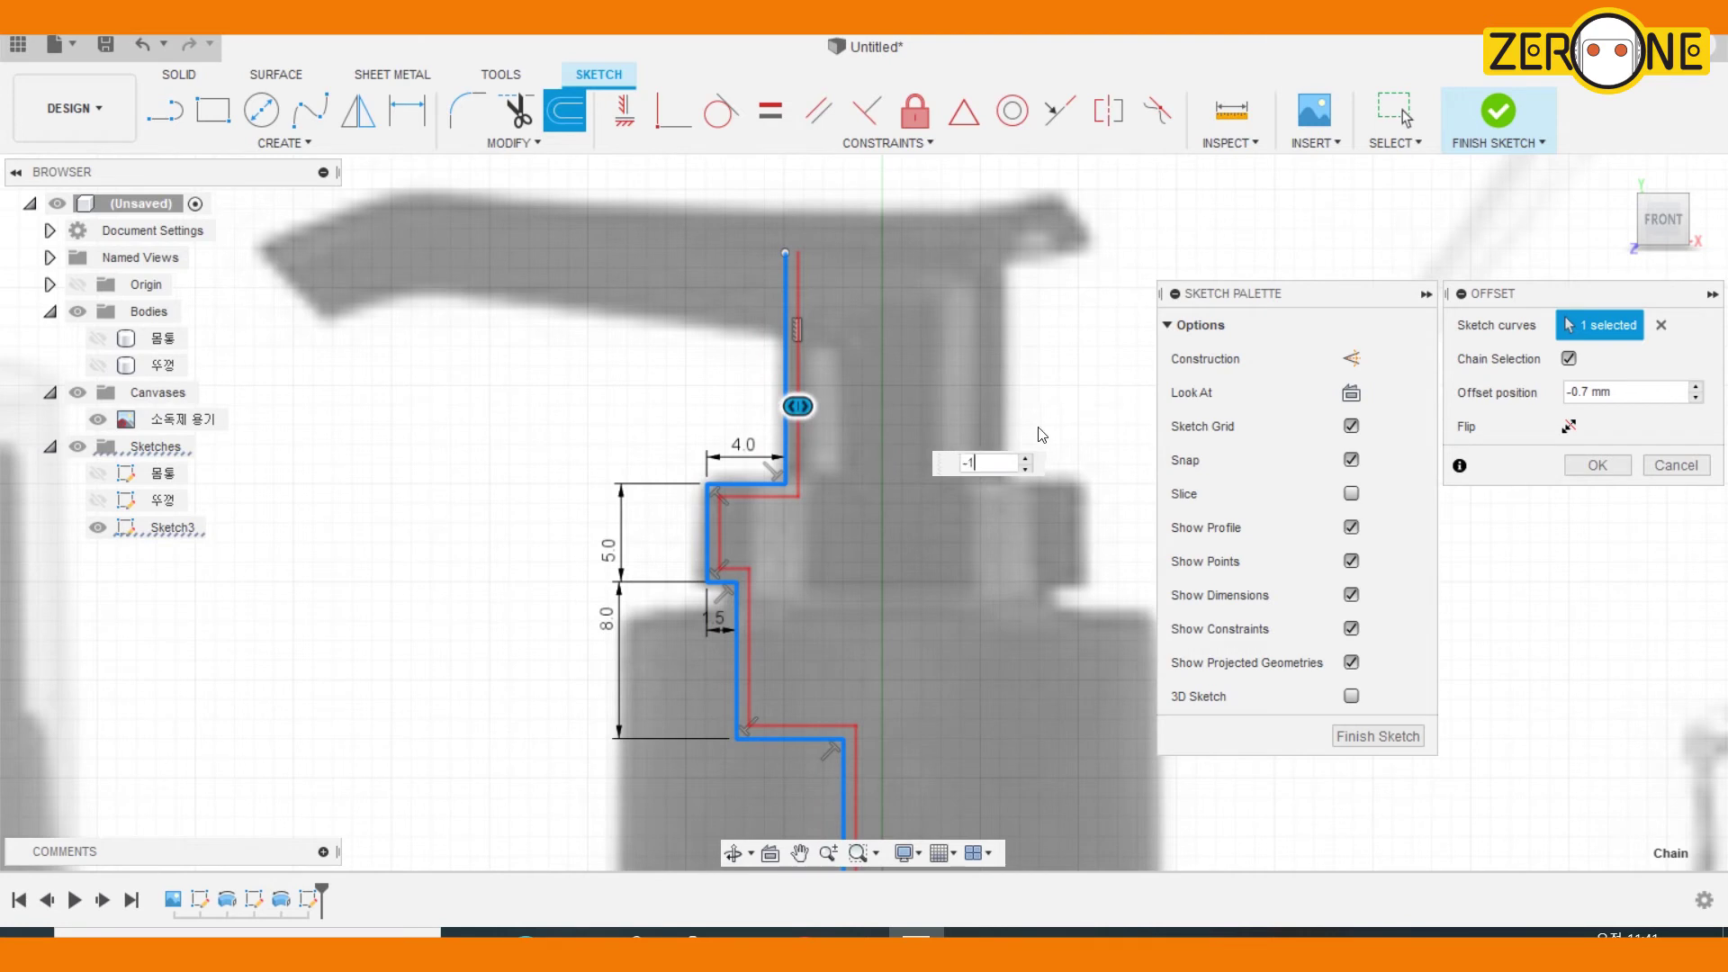
pyautogui.press('Return')
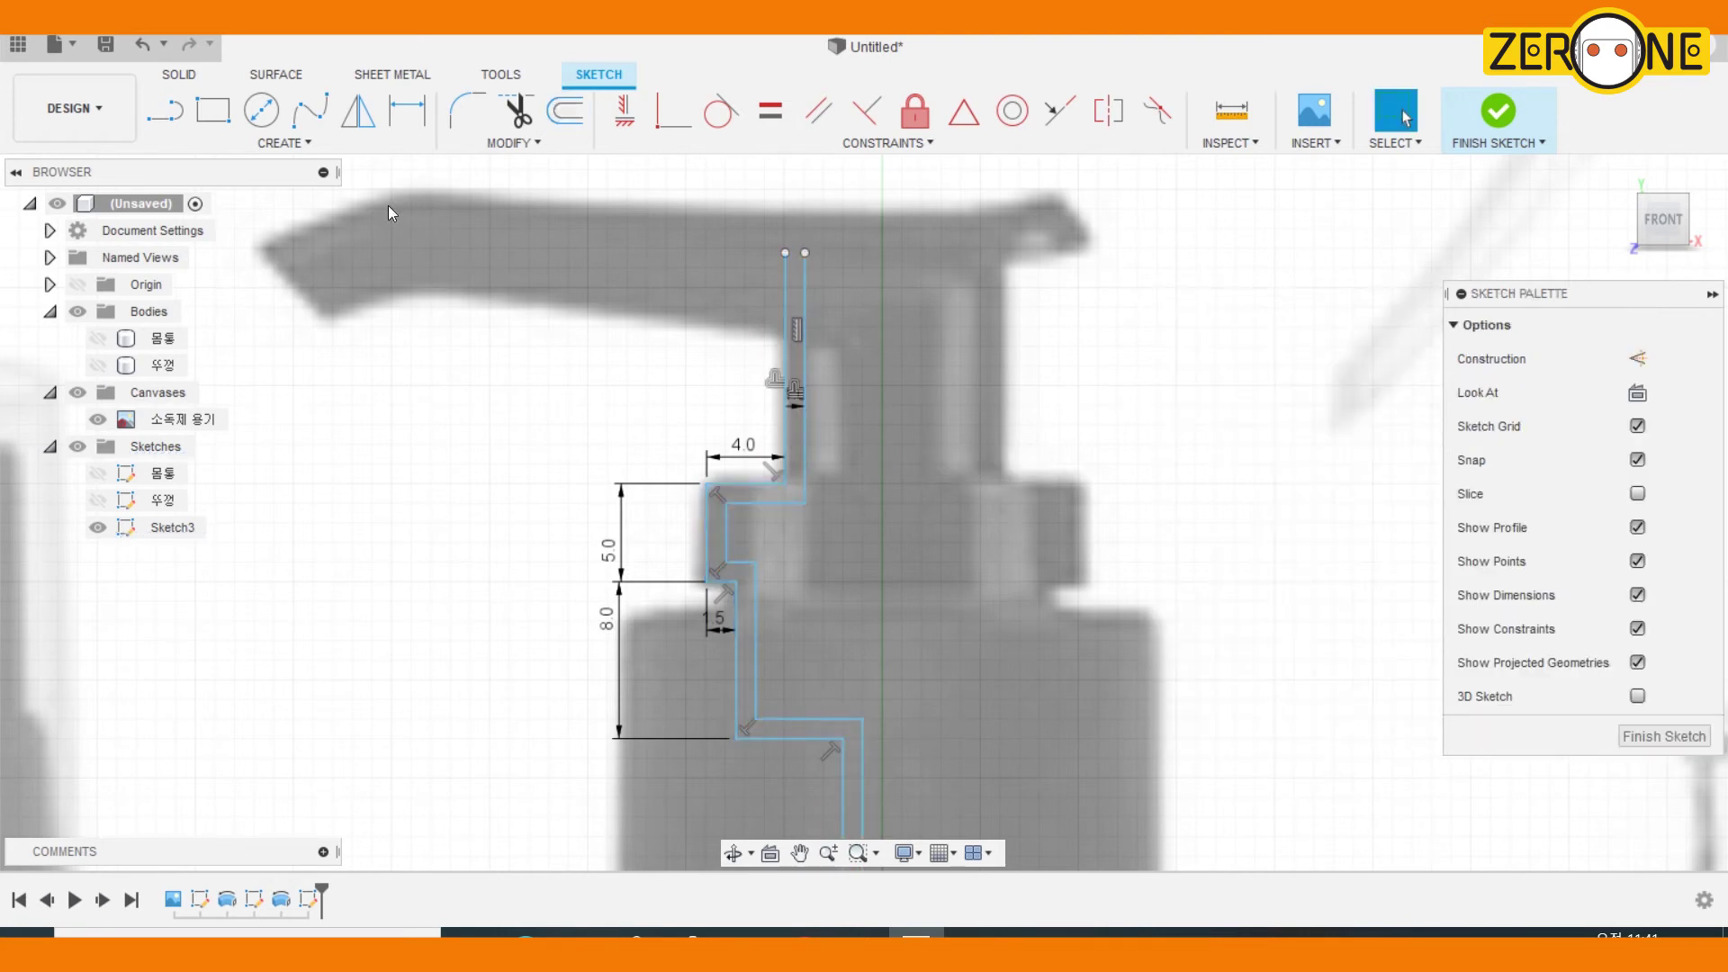
# Close the profile with short lines joining the original and offset outlines at the upper and lower ends
pyautogui.click(178, 117)
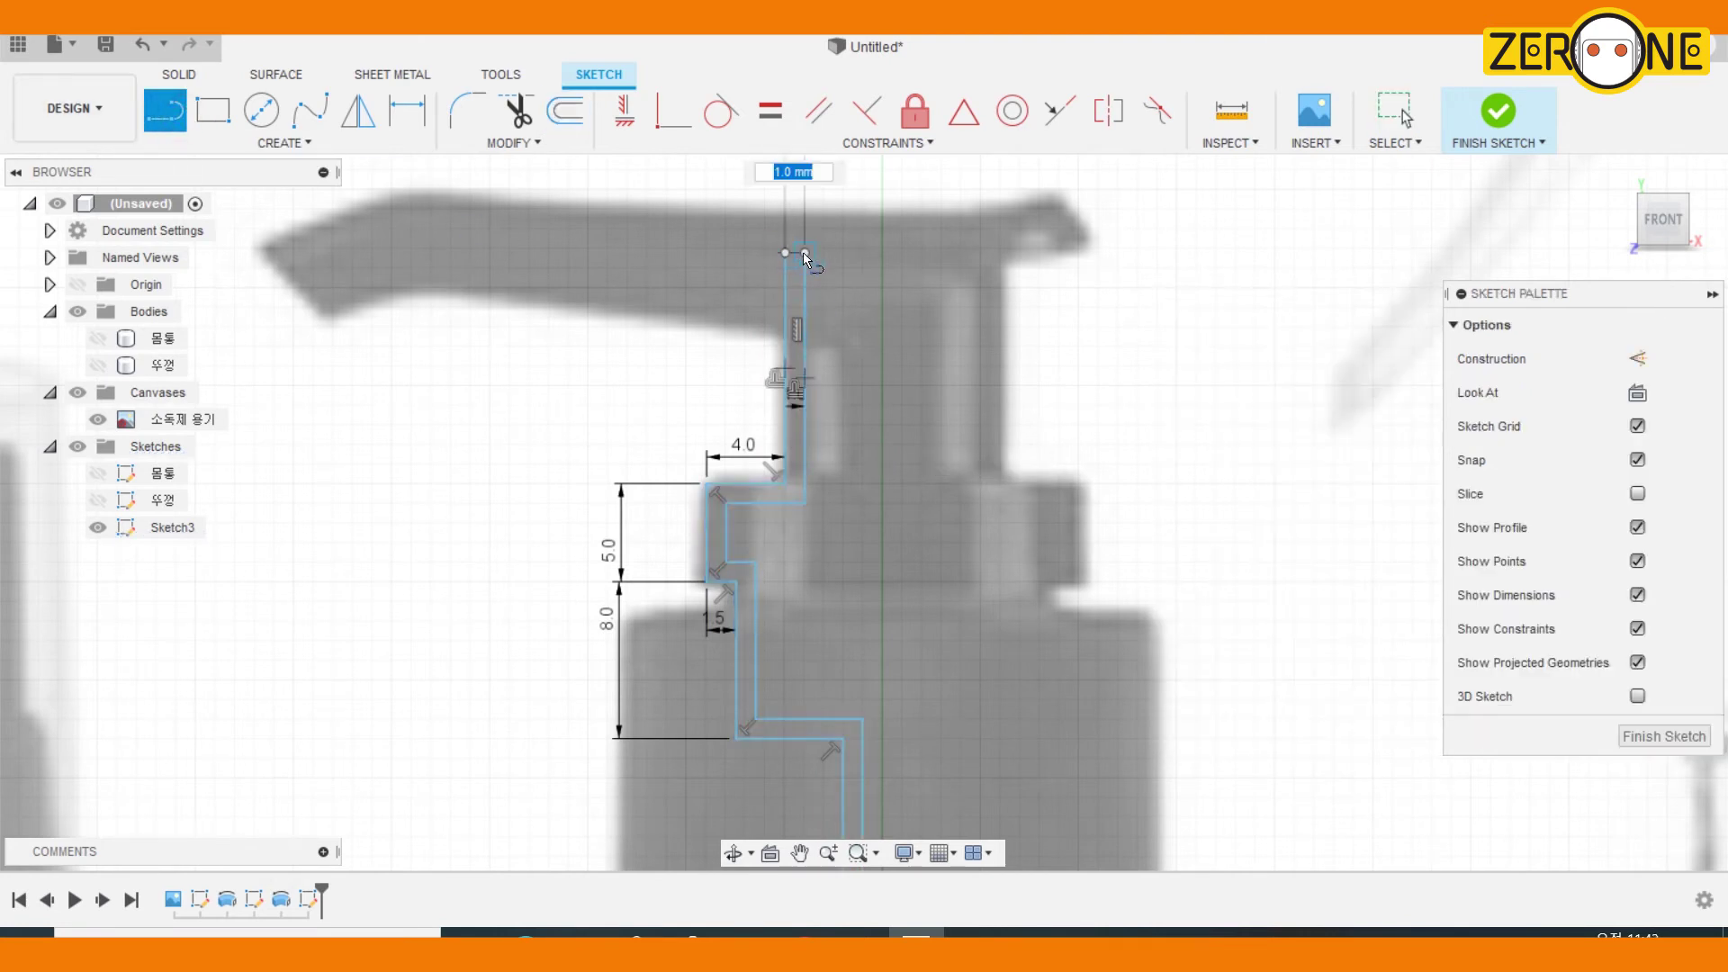
pyautogui.scroll(-5, 791, 252)
pyautogui.scroll(5, 803, 361)
pyautogui.moveTo(804, 360)
pyautogui.mouseDown(button='middle')
pyautogui.moveTo(796, 165)
pyautogui.moveTo(764, 370)
pyautogui.mouseUp(button='middle')
pyautogui.scroll(6, 764, 370)
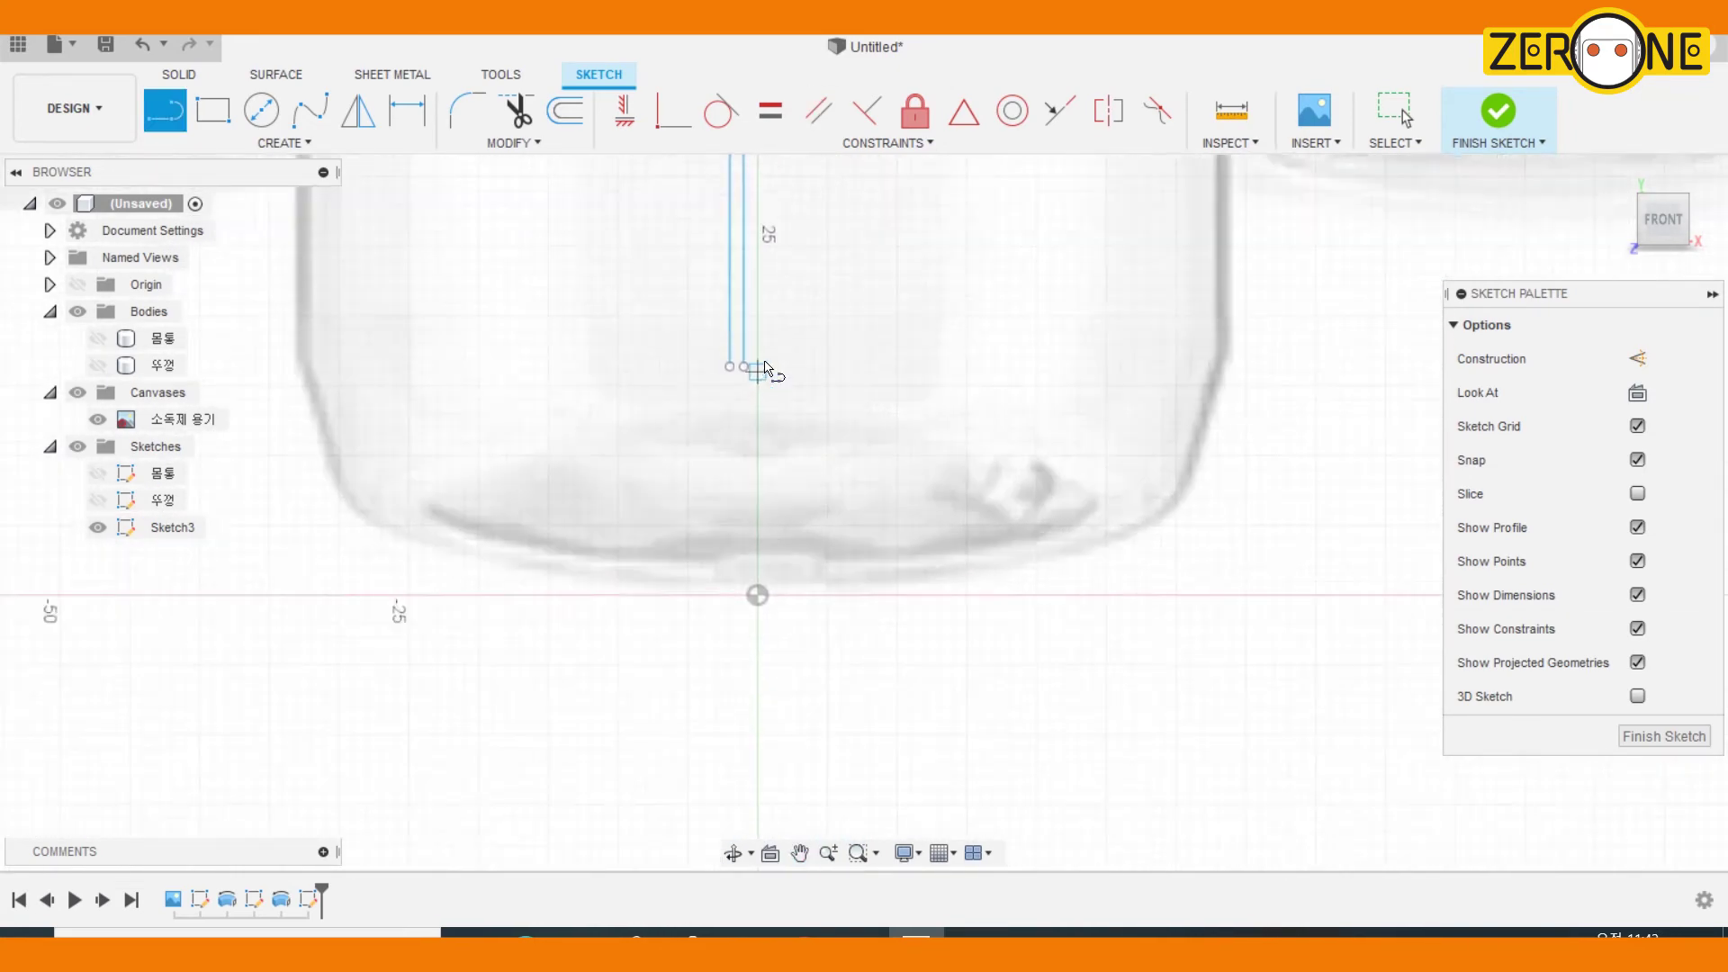
pyautogui.click(676, 370)
pyautogui.click(711, 369)
pyautogui.scroll(-5, 744, 387)
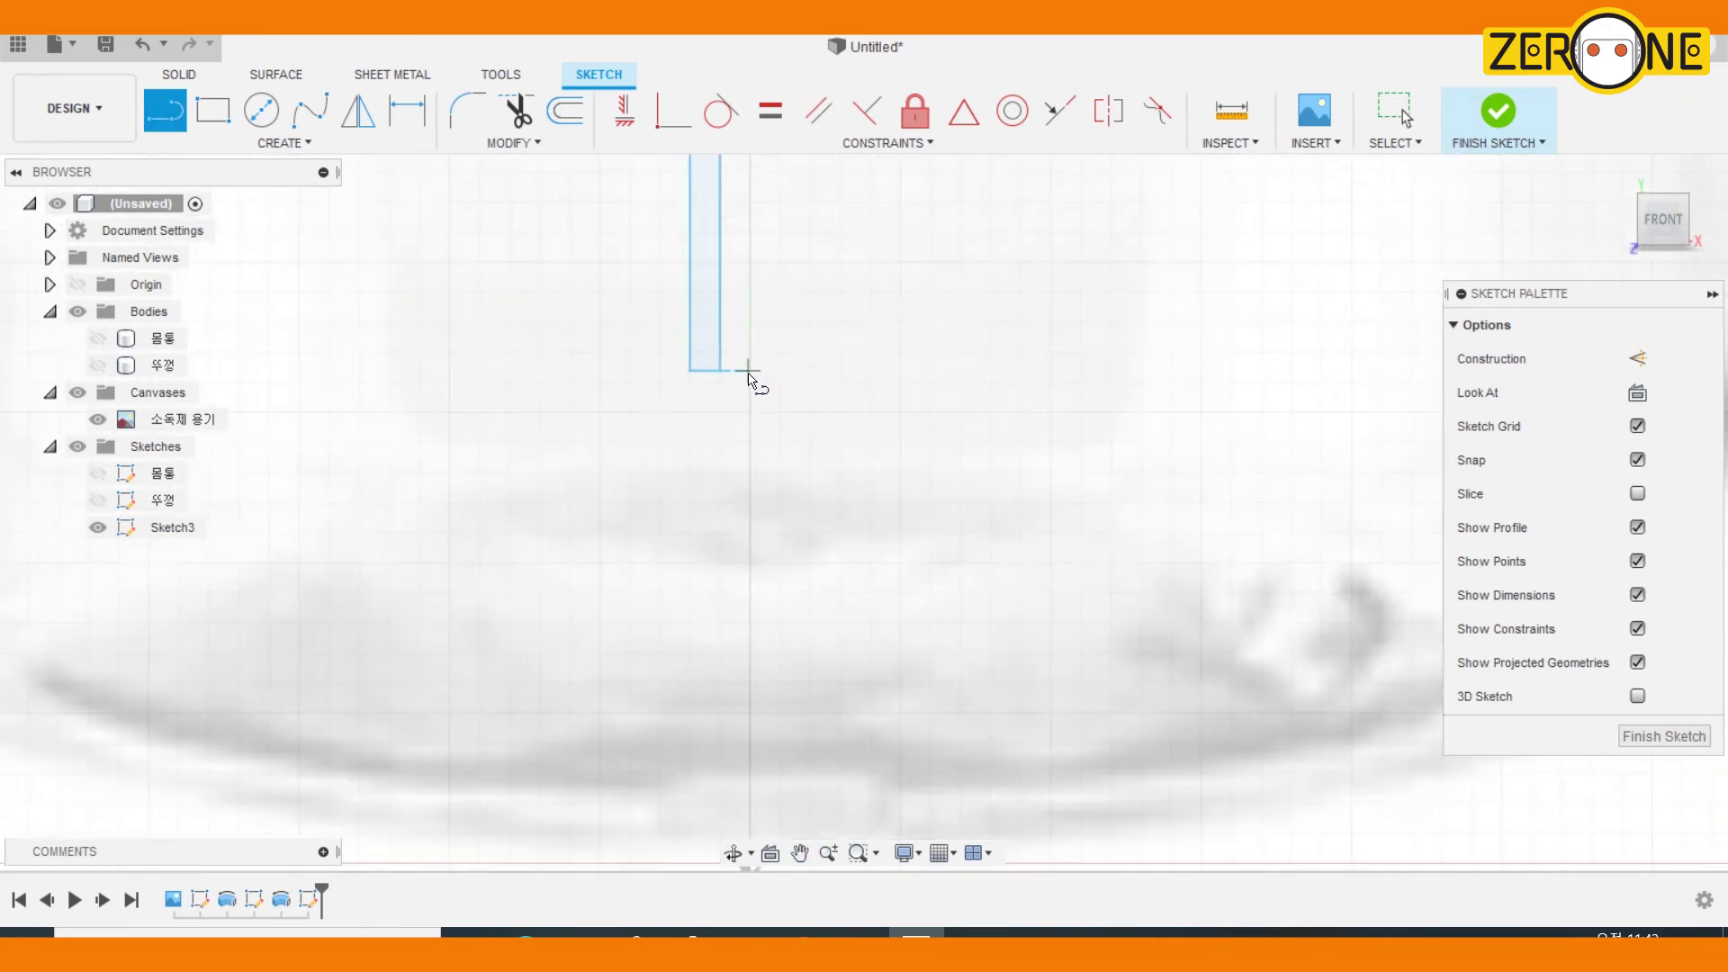
pyautogui.scroll(-5, 733, 733)
pyautogui.scroll(8, 710, 617)
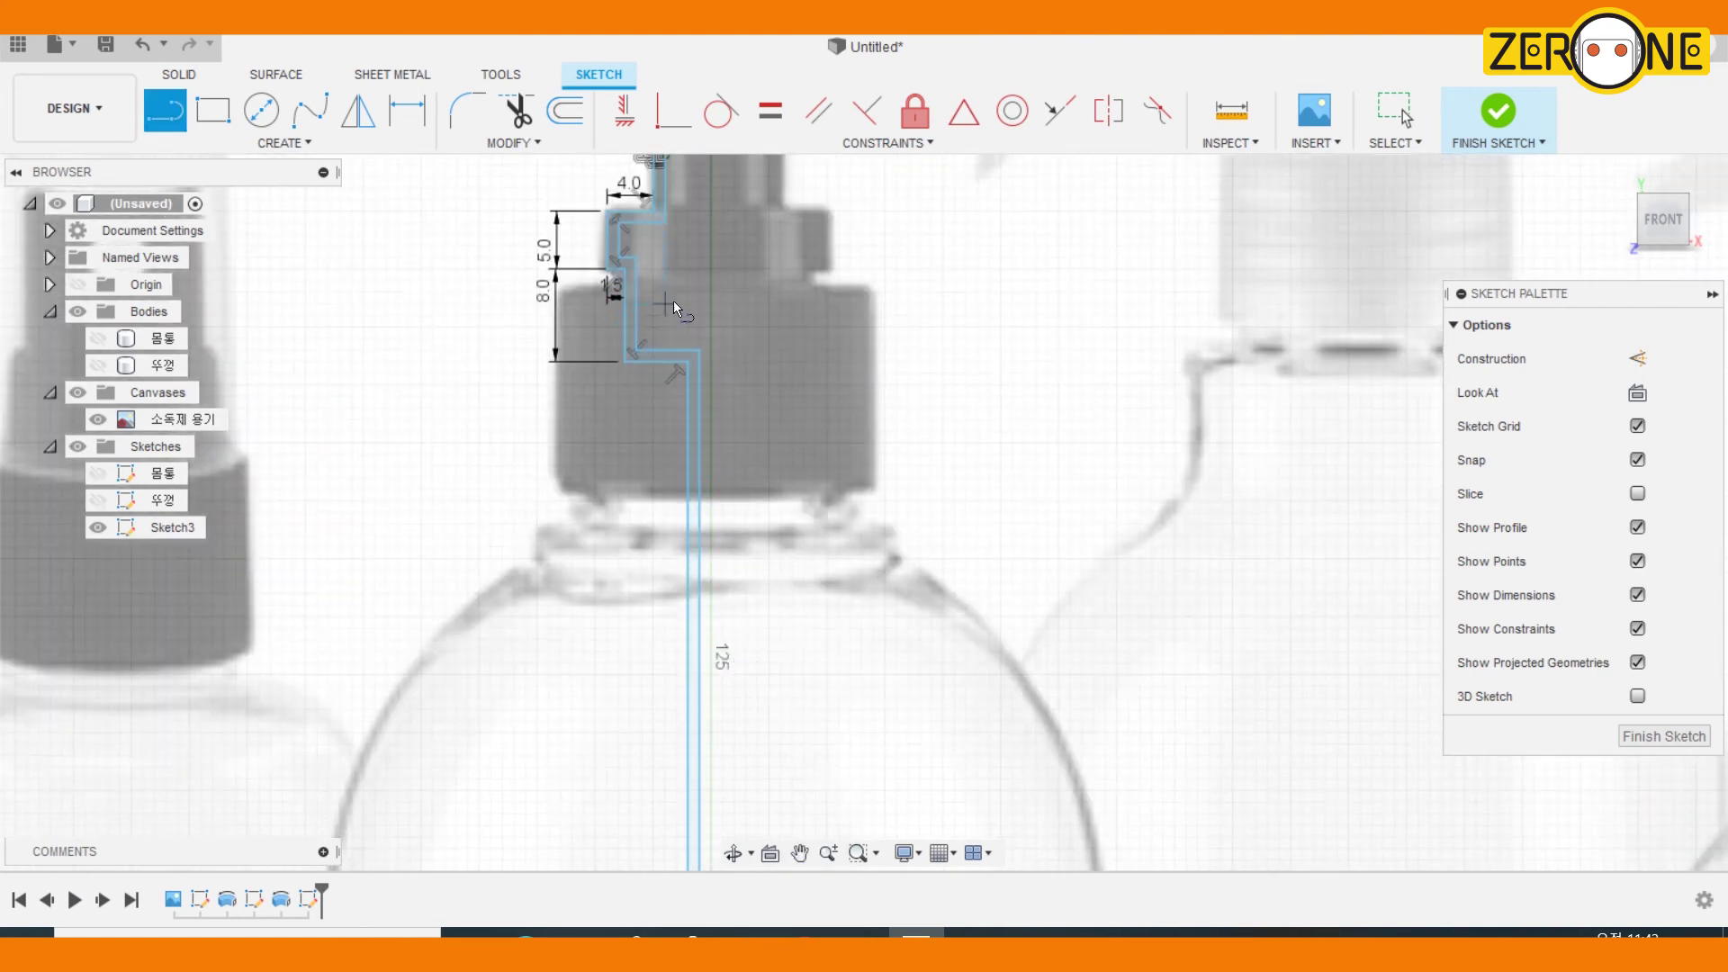
pyautogui.scroll(-5, 673, 312)
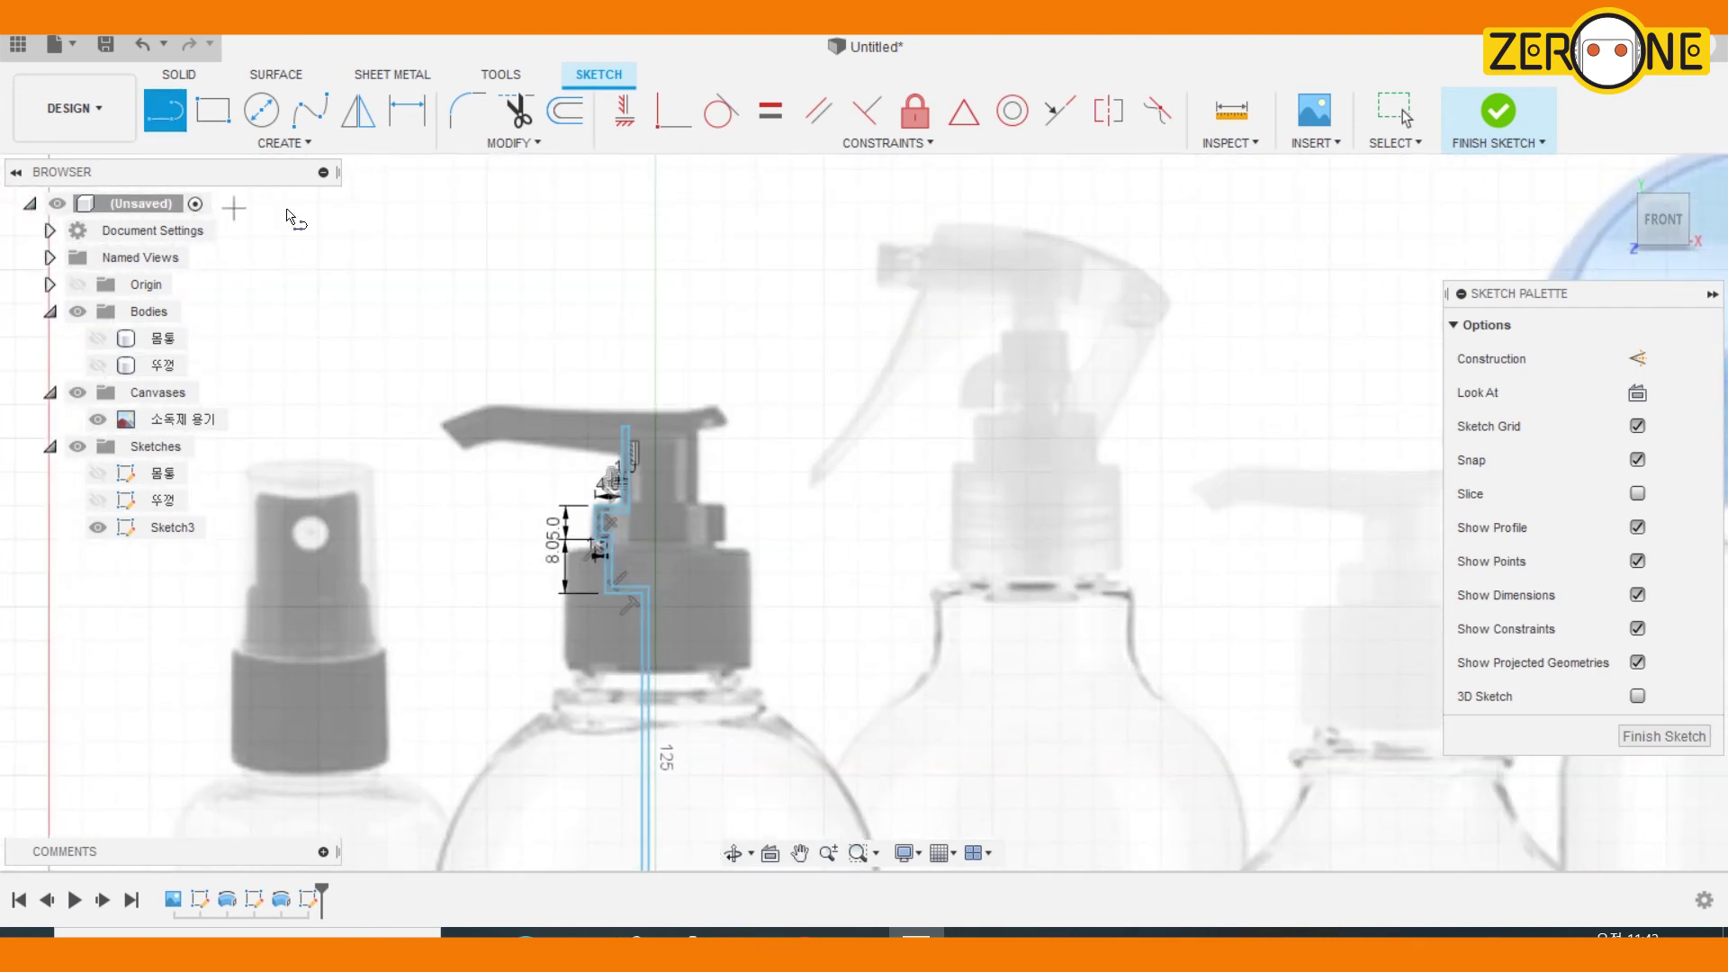
# Finish the pump stem sketch and revolve its profile 360 degrees around the vertical Y axis as a new body
pyautogui.click(1463, 110)
pyautogui.keyDown('shift'); pyautogui.moveTo(927, 535); pyautogui.dragTo(914, 576, button='middle'); pyautogui.keyUp('shift')
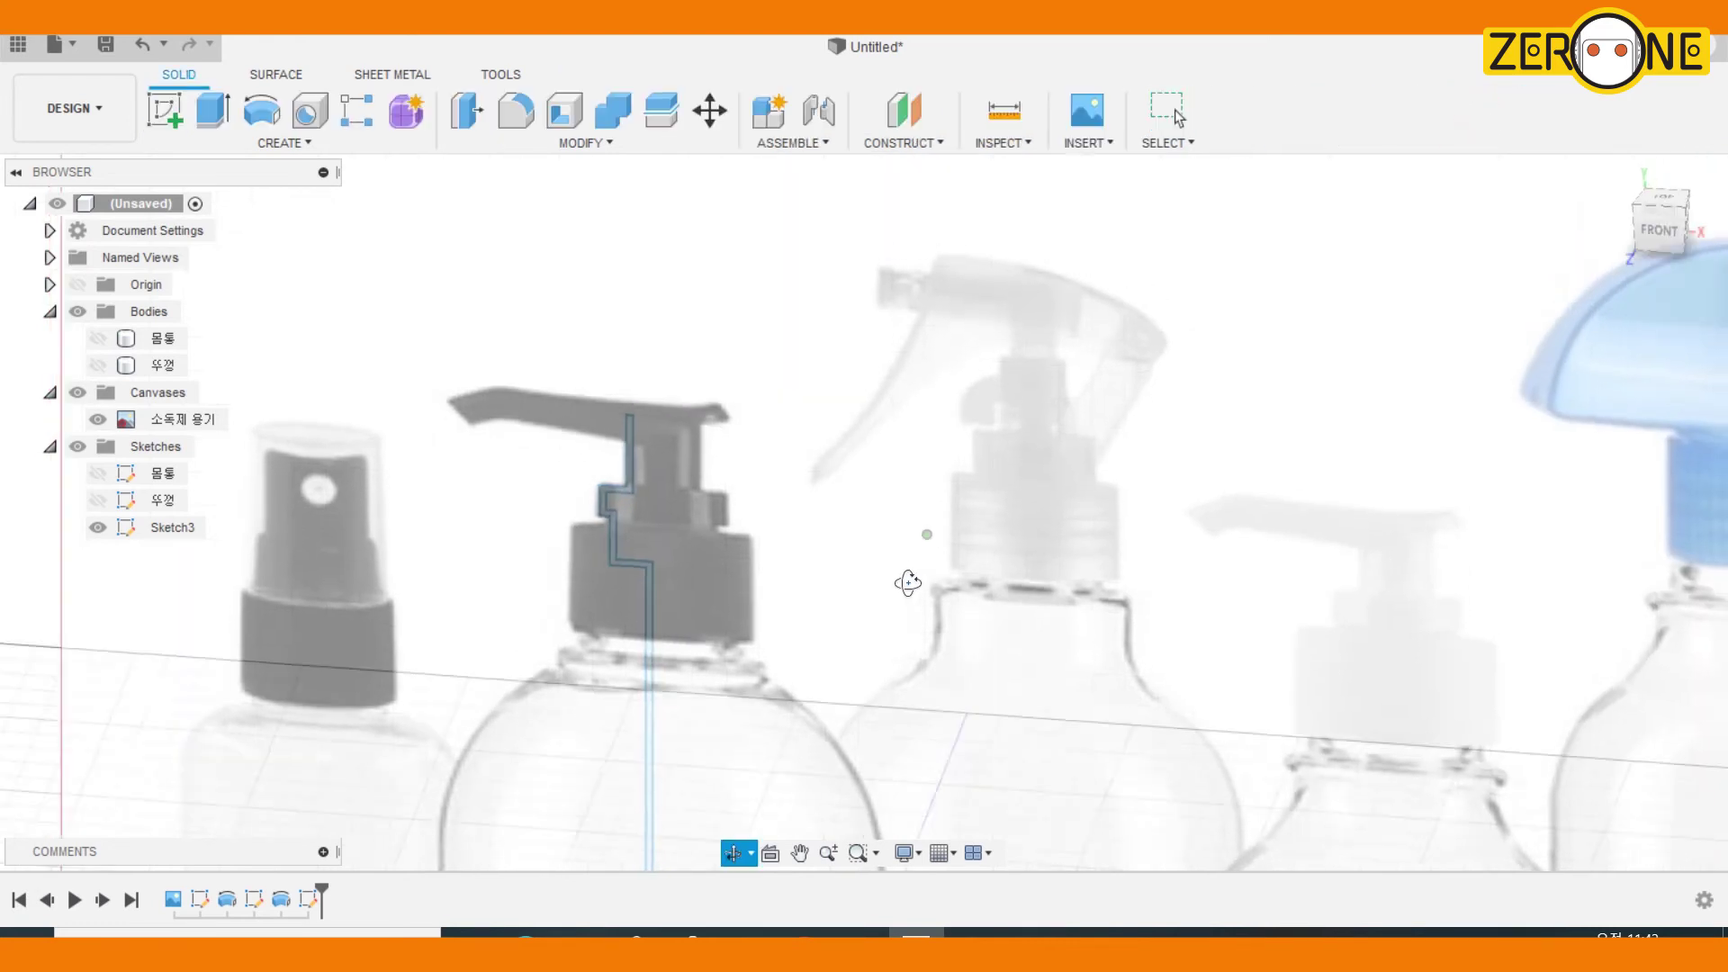
pyautogui.scroll(3, 650, 504)
pyautogui.click(248, 123)
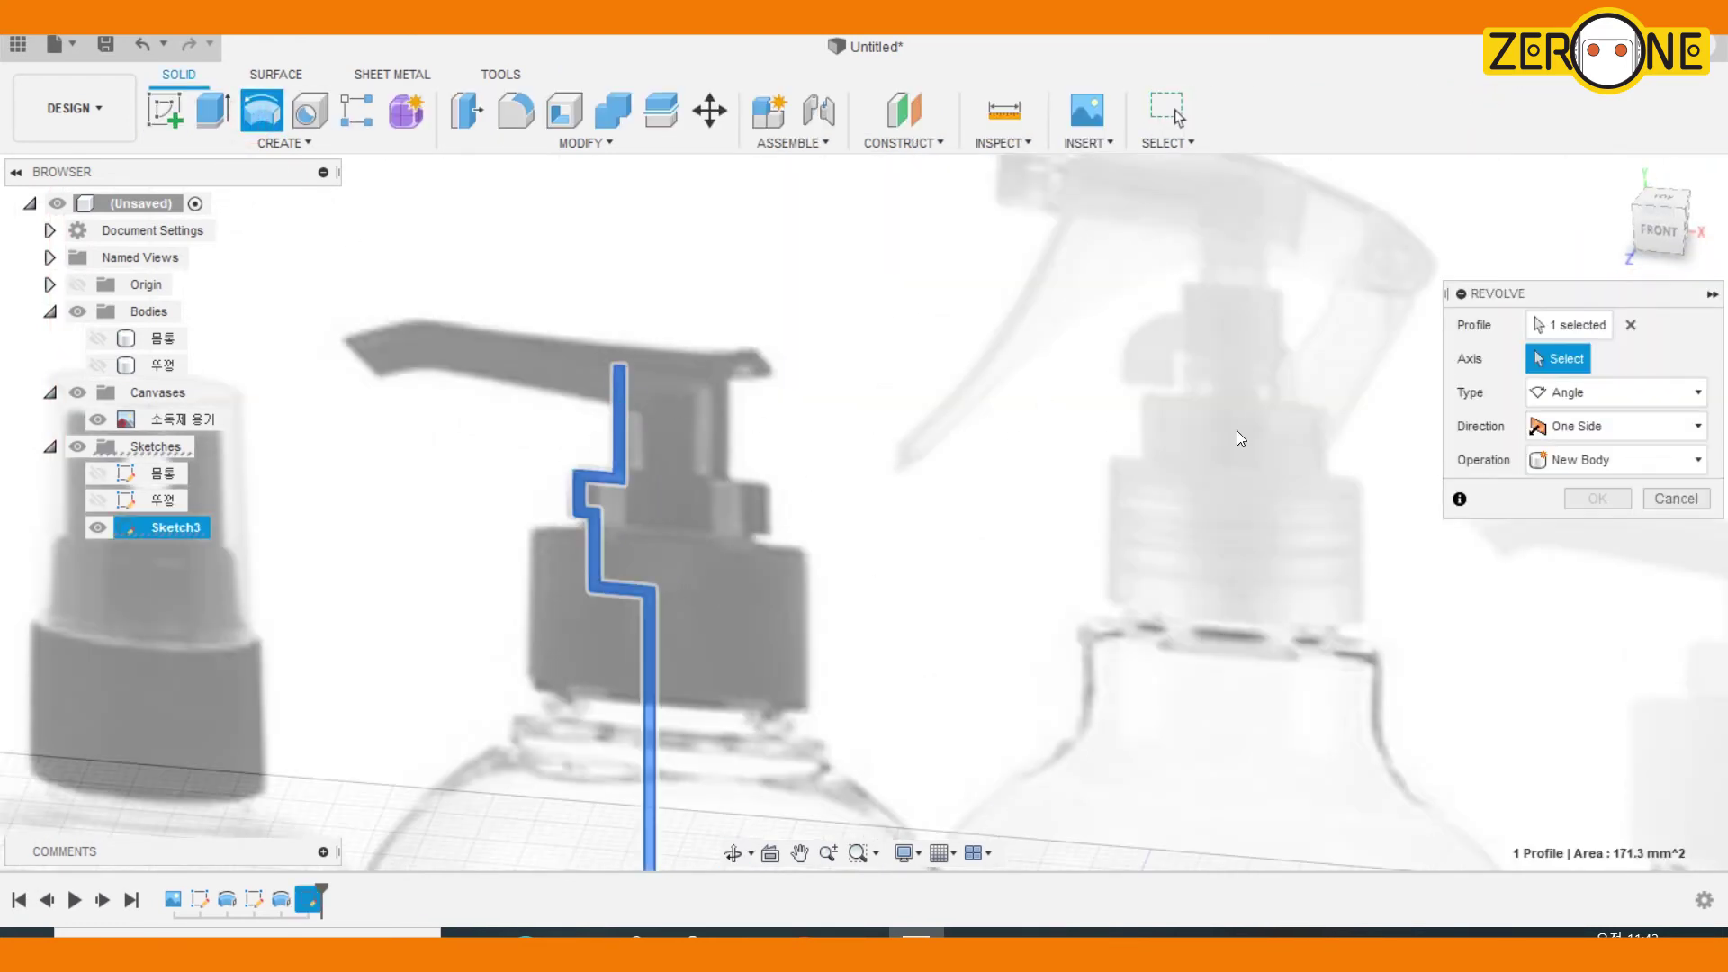
pyautogui.scroll(-5, 660, 343)
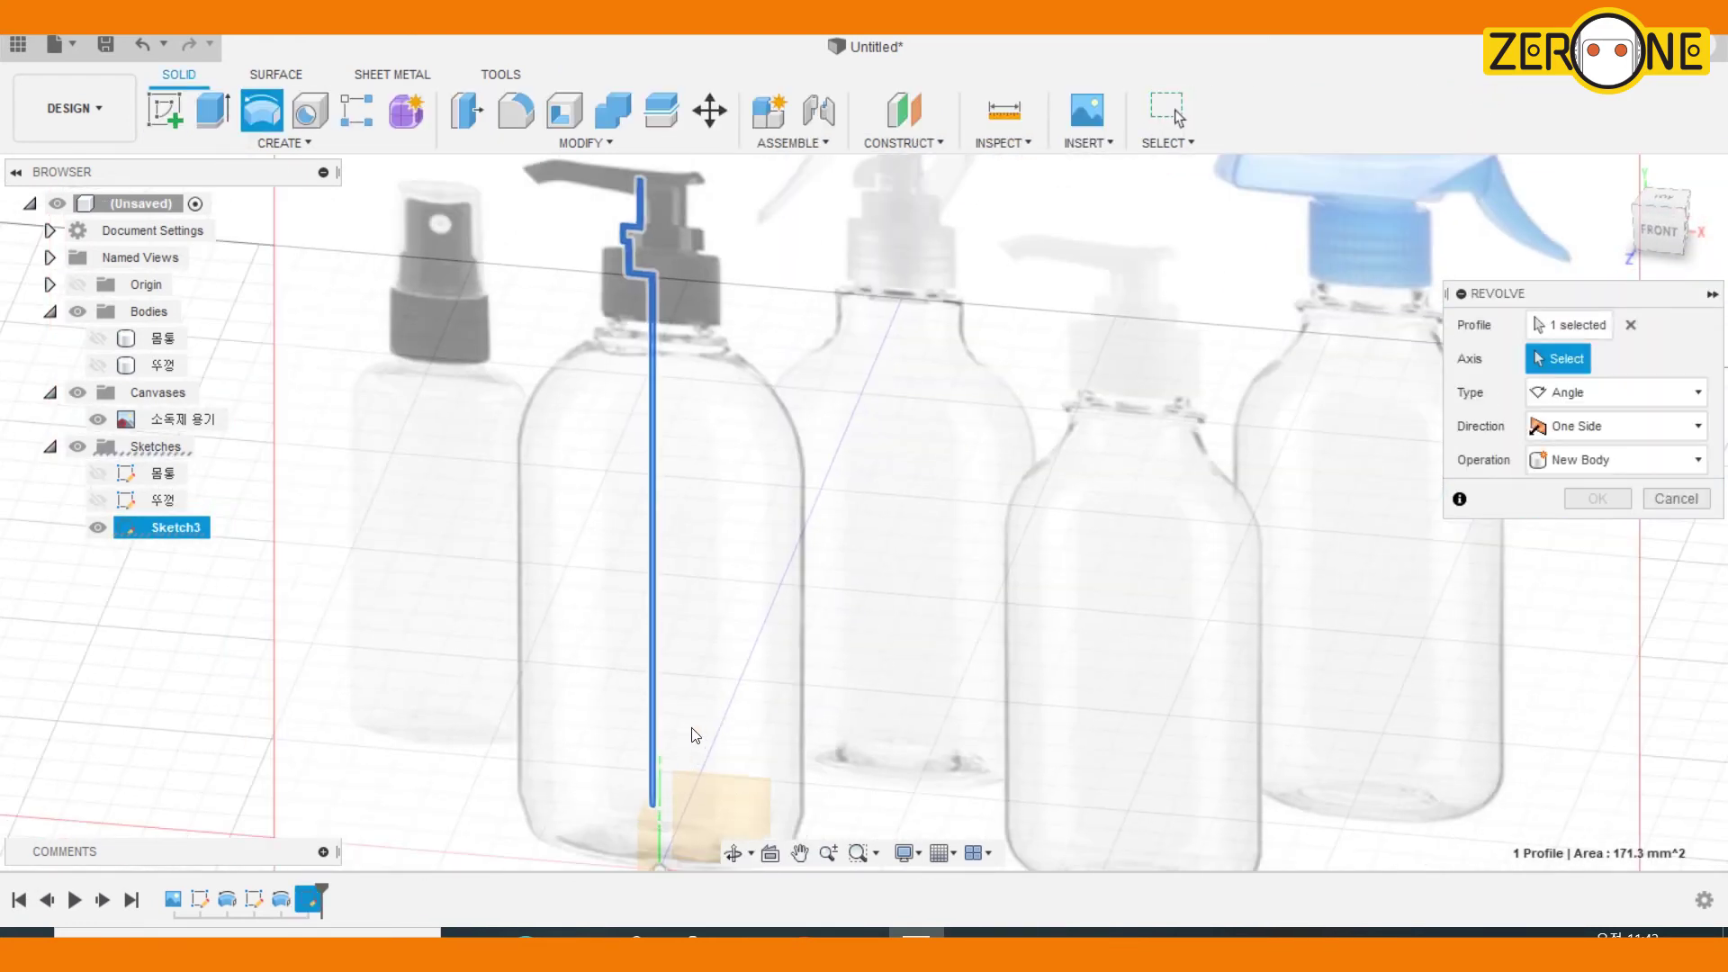
pyautogui.scroll(2, 715, 677)
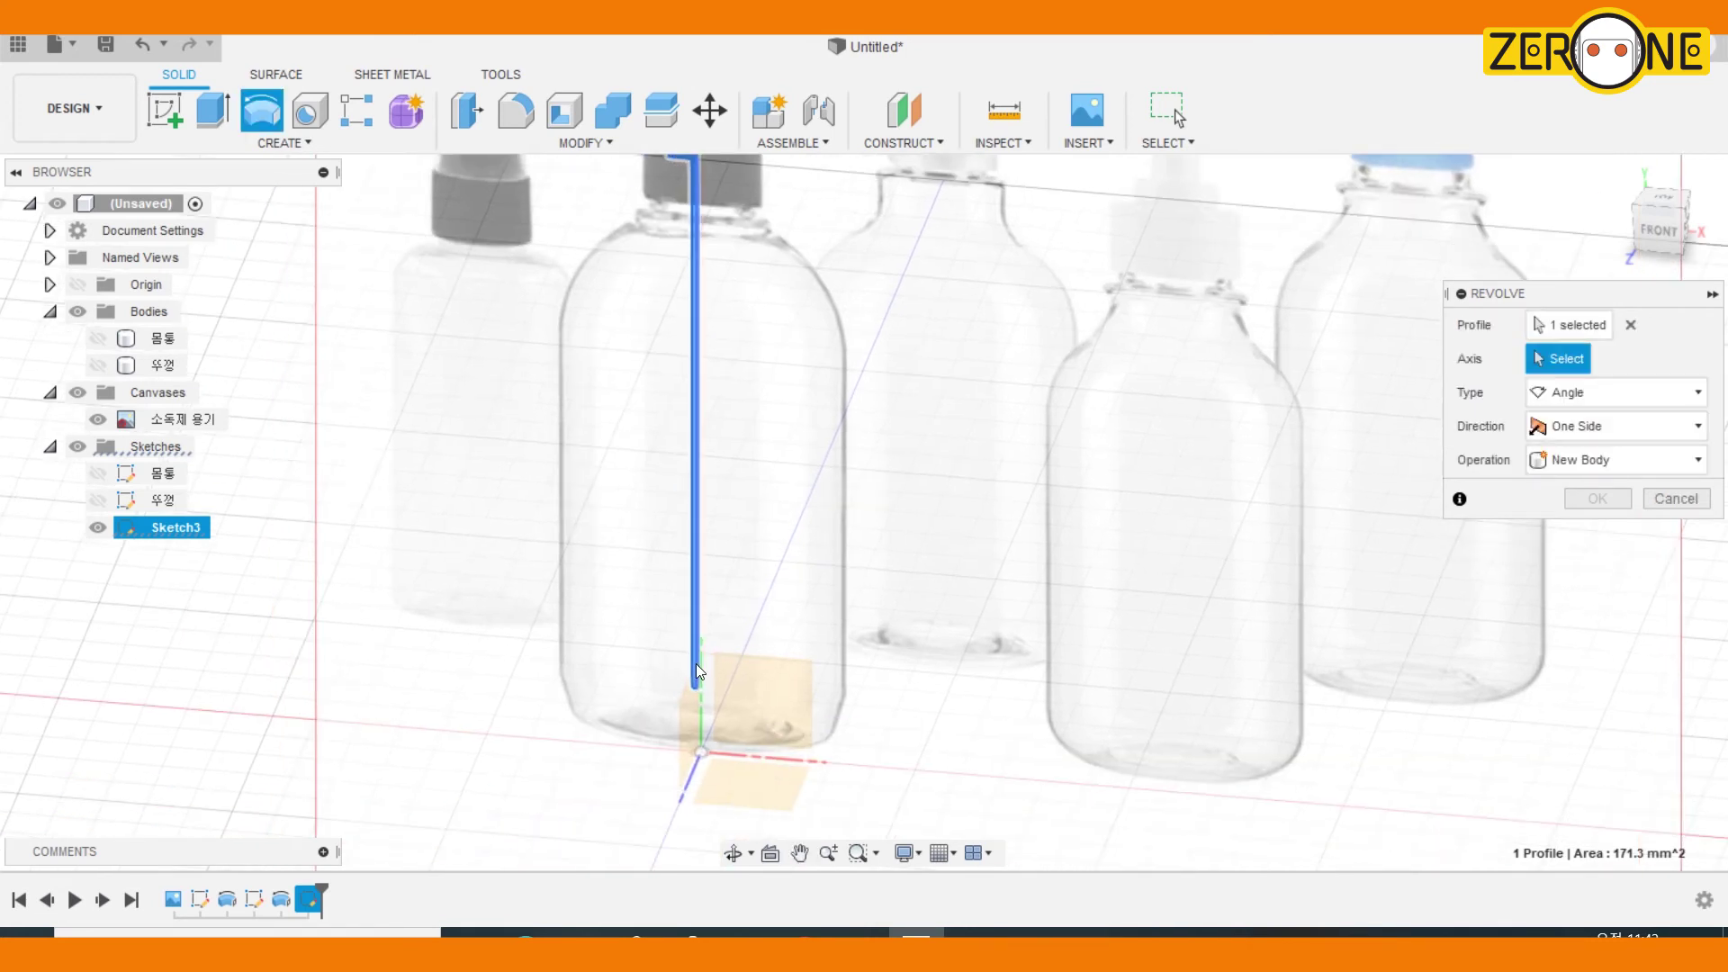
pyautogui.click(706, 664)
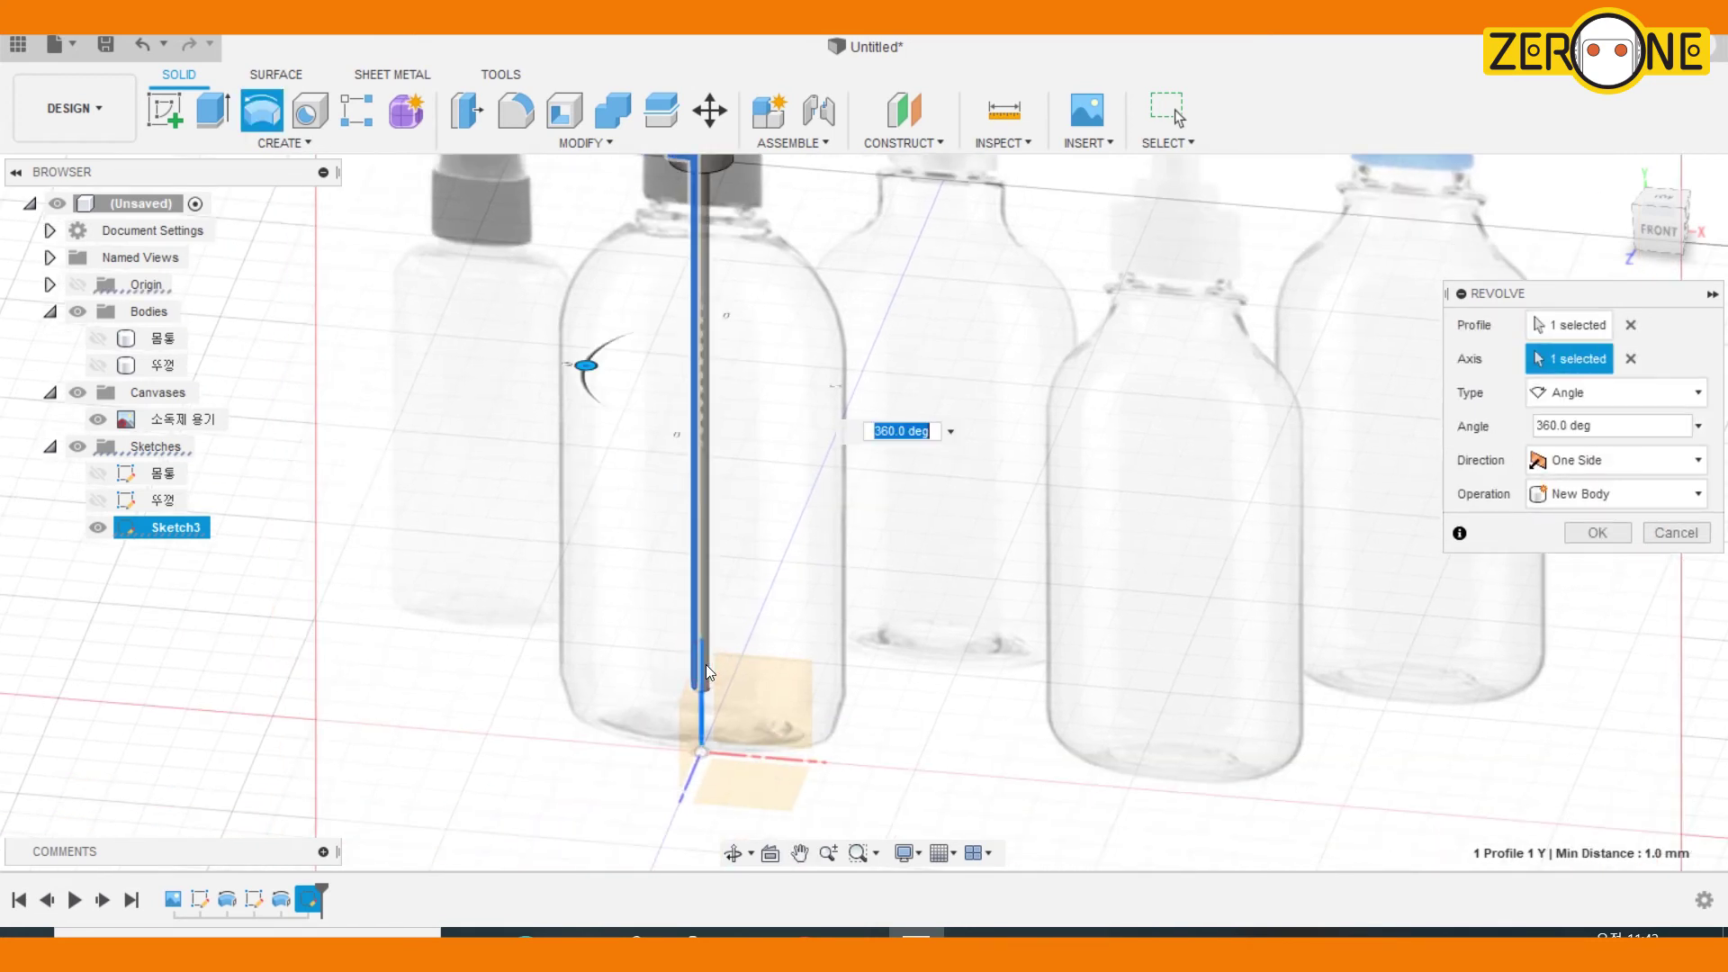
pyautogui.click(1598, 533)
pyautogui.moveTo(778, 247); pyautogui.dragTo(864, 607, button='middle')
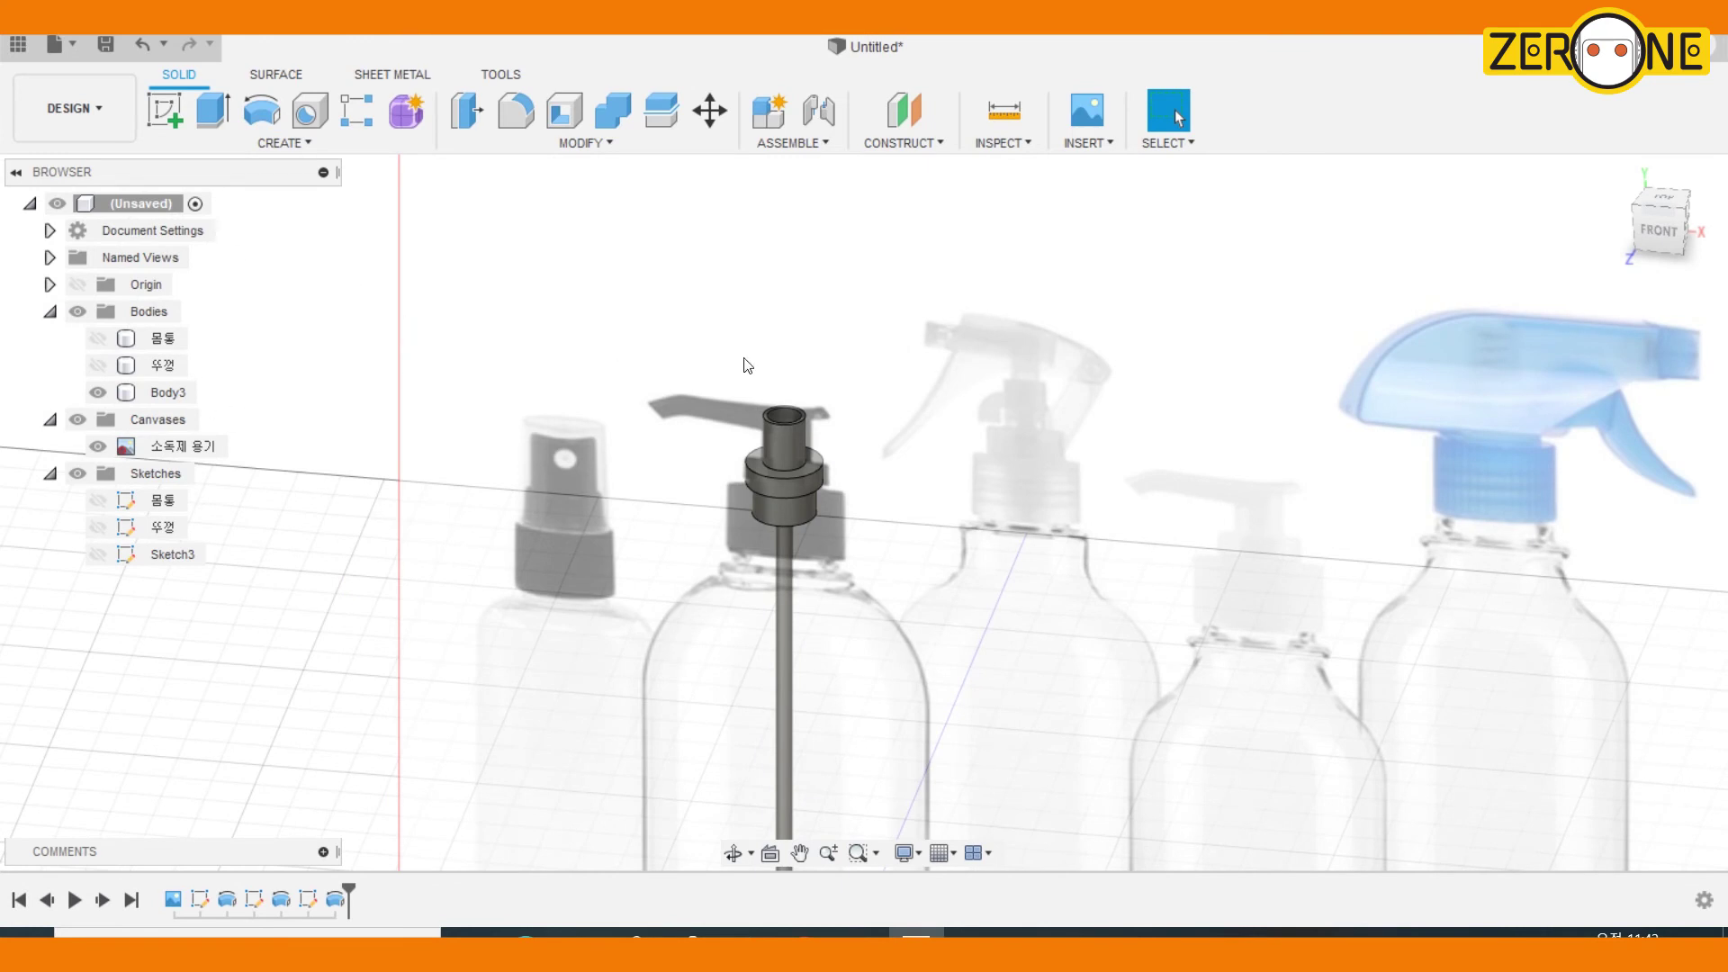
# Rename both the revolved pump stem body and its sketch as 통로
pyautogui.click(1661, 230)
pyautogui.doubleClick(165, 394)
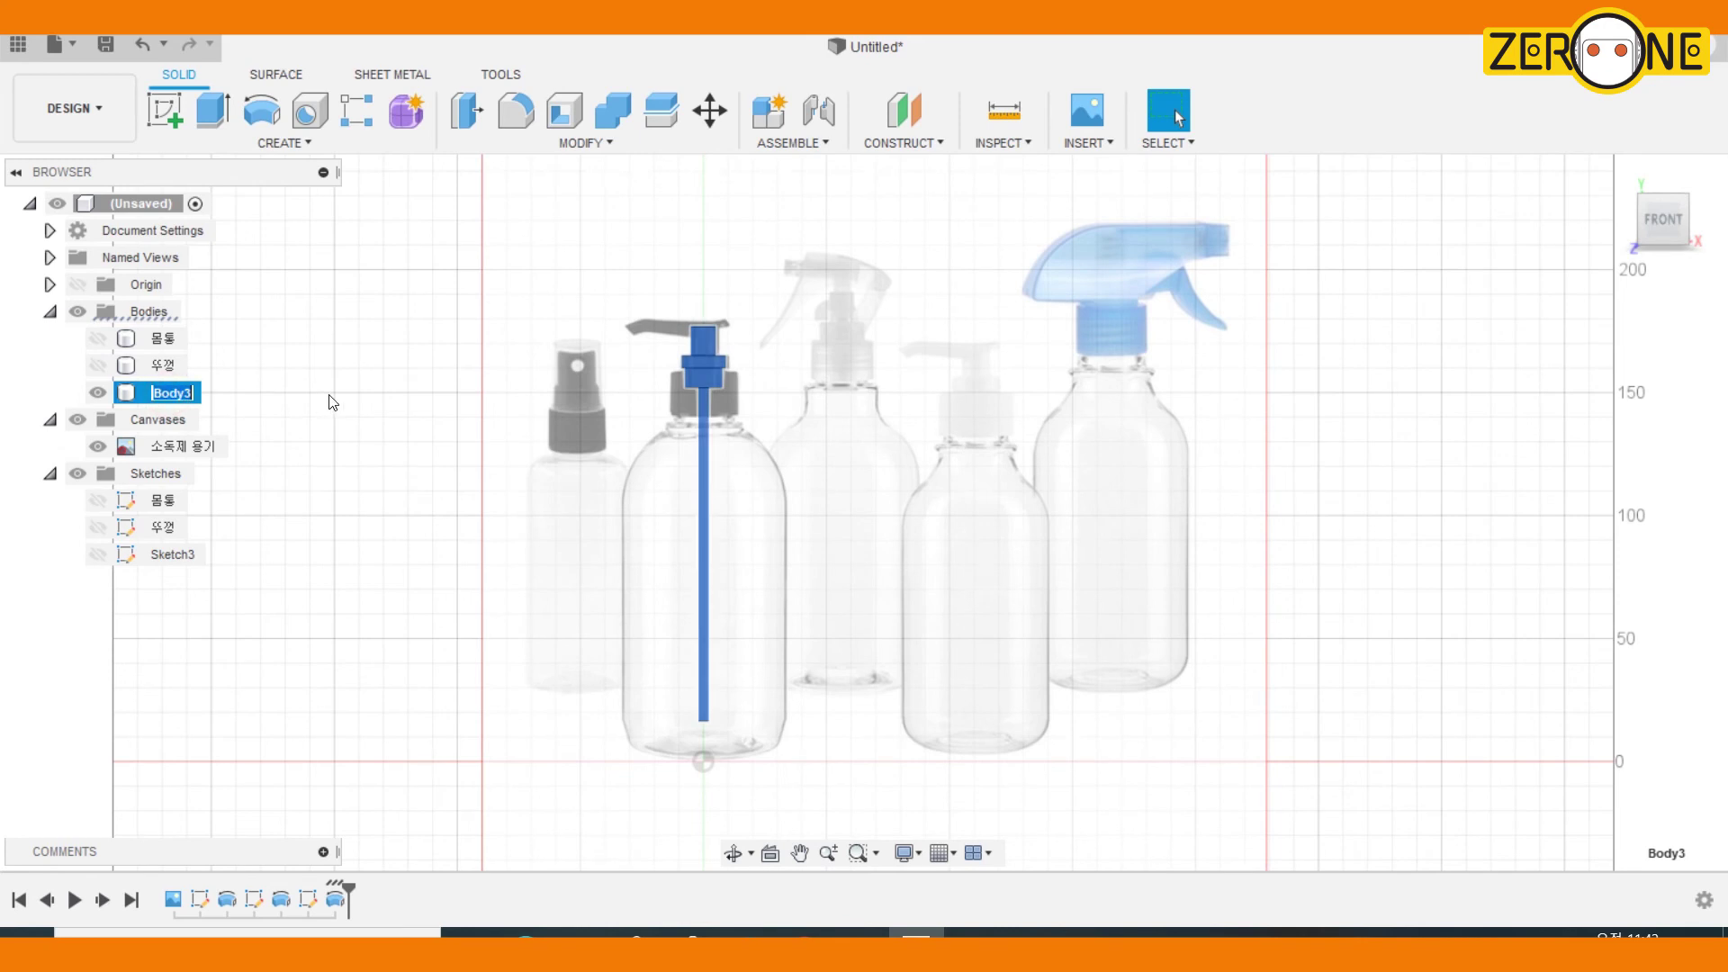
pyautogui.press('Return')
pyautogui.doubleClick(167, 554)
pyautogui.write('통로')
pyautogui.press('Return')
pyautogui.click(314, 447)
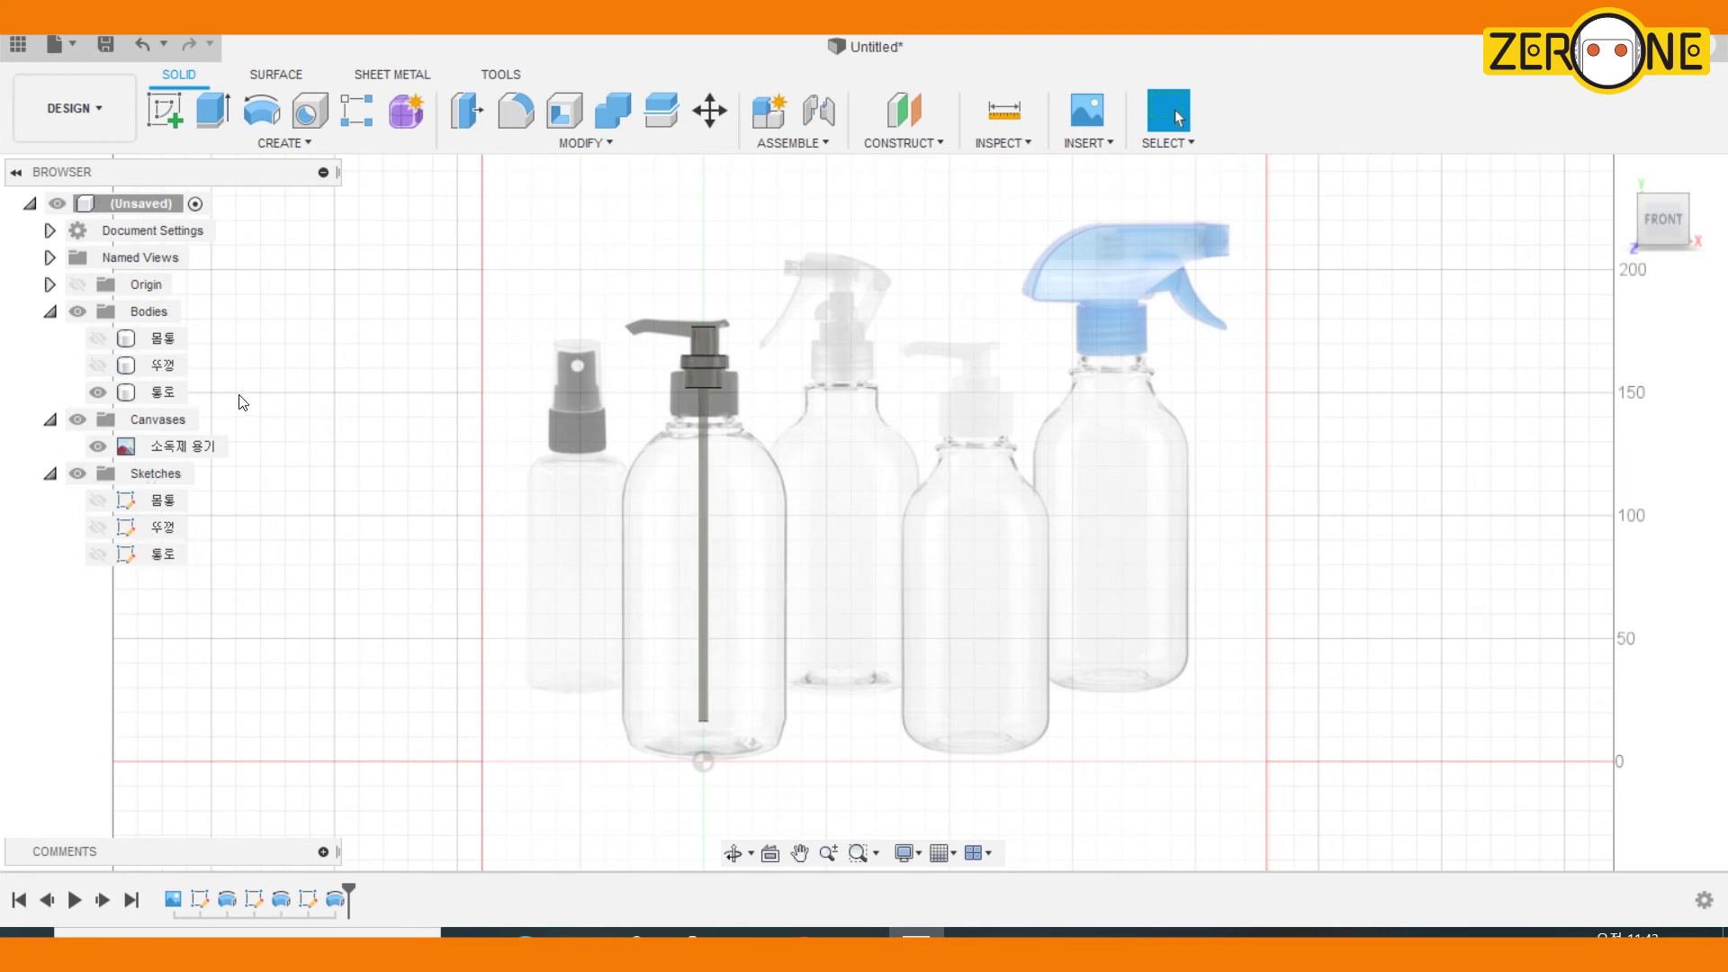
# Hide the 통로 body and start a new sketch on the front plane over the reference pump head
pyautogui.click(99, 392)
pyautogui.click(164, 110)
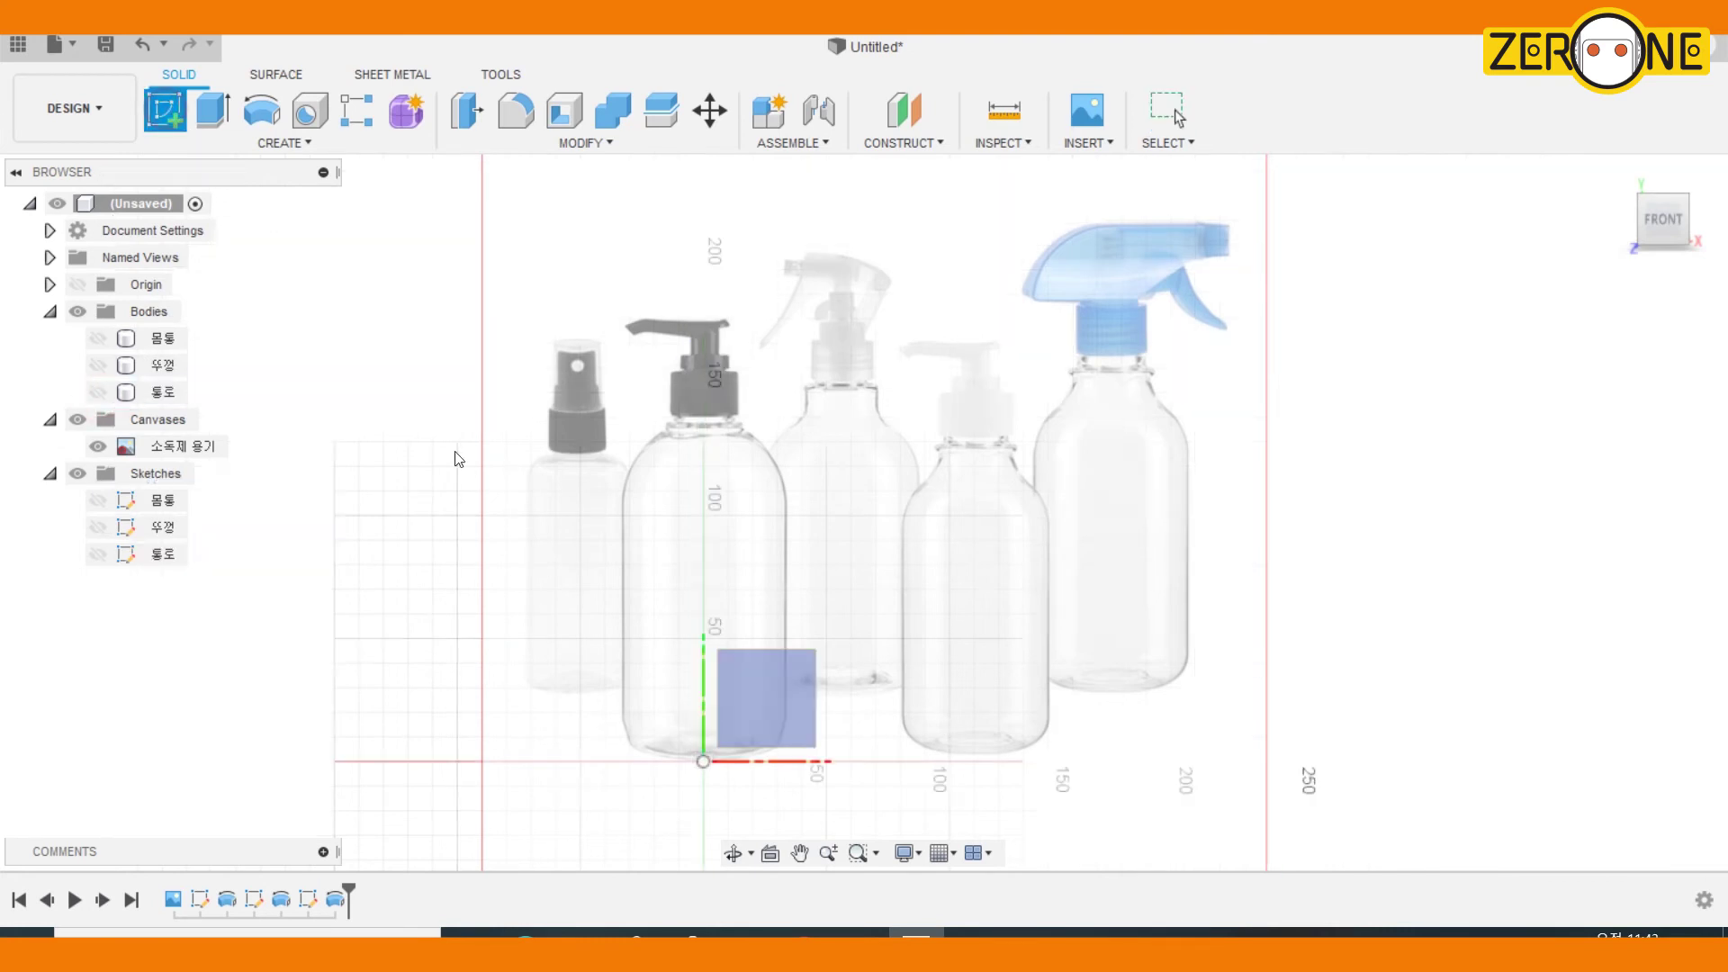
pyautogui.click(801, 705)
pyautogui.scroll(10, 792, 558)
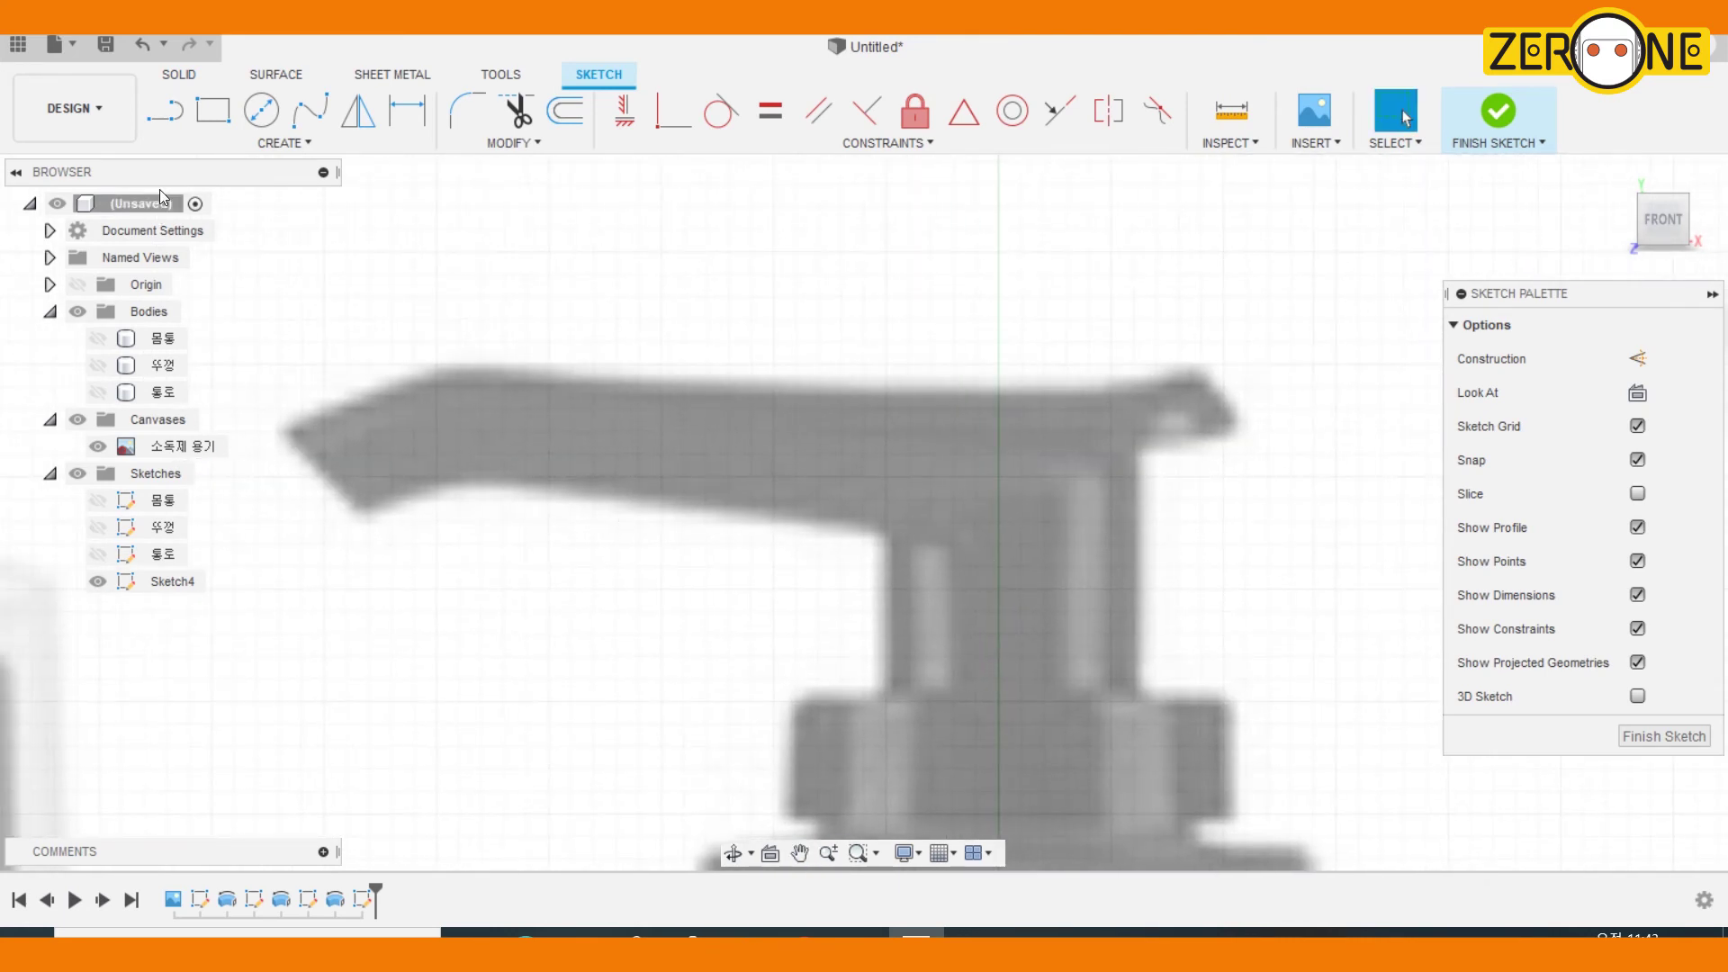
# Trace the pump head and spout of the reference image with a closed outline of straight lines
pyautogui.click(174, 117)
pyautogui.click(289, 436)
pyautogui.click(369, 520)
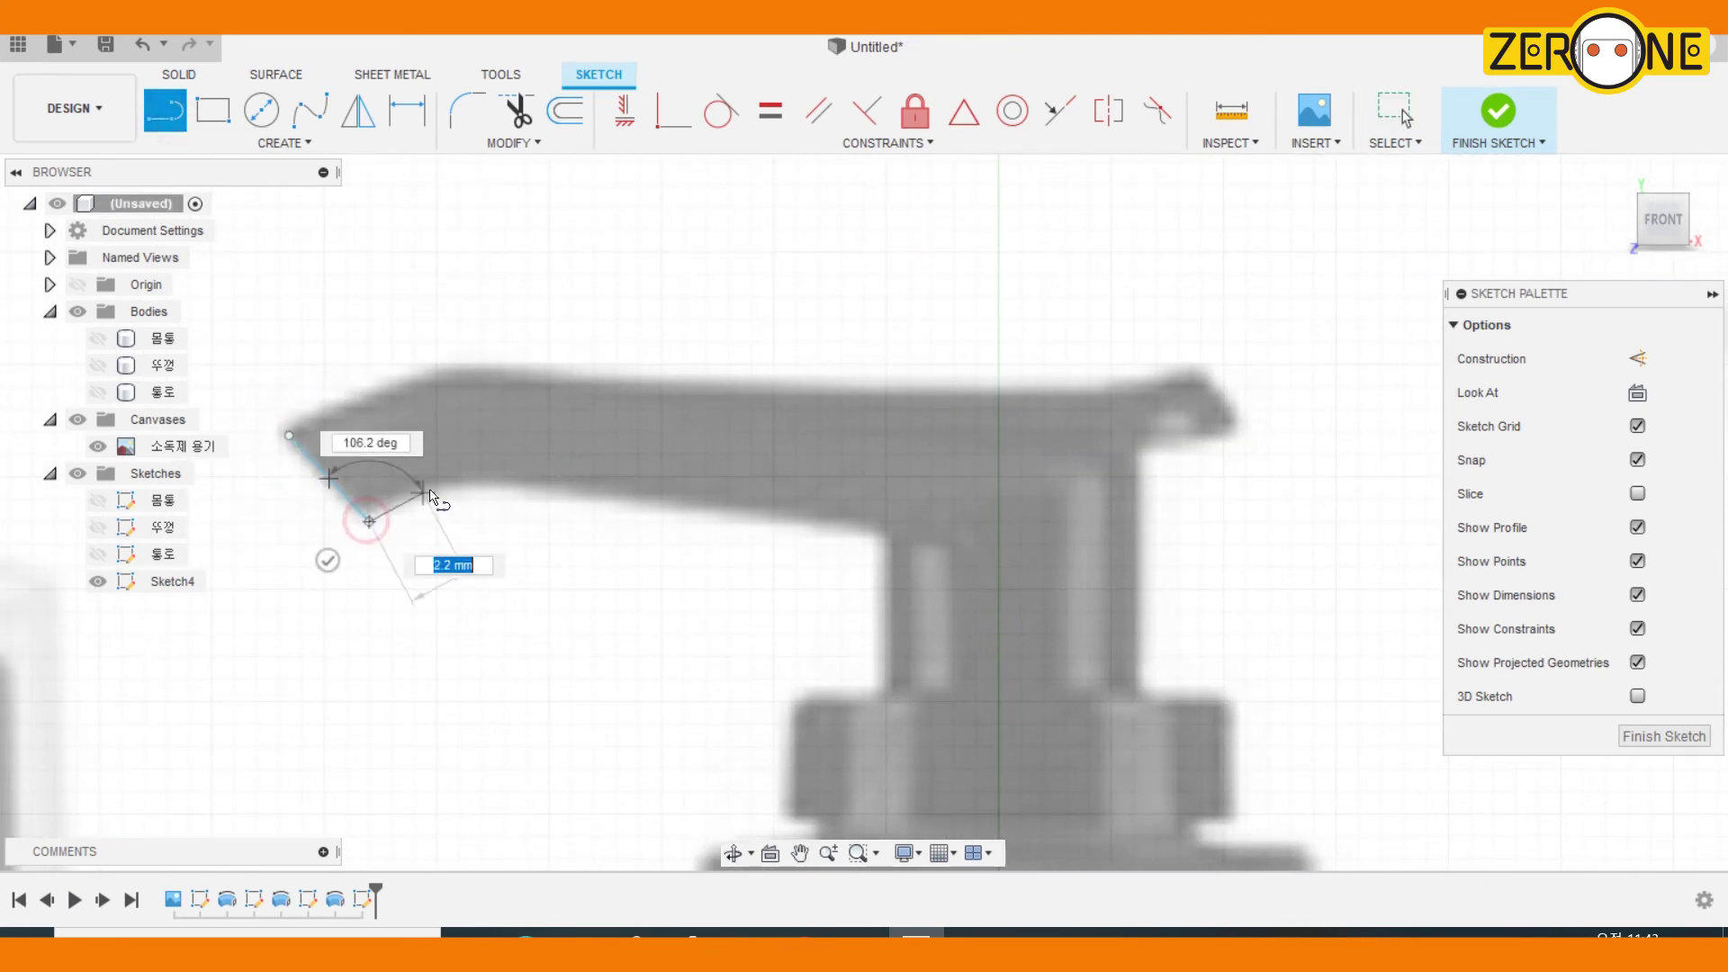
pyautogui.click(467, 479)
pyautogui.click(887, 544)
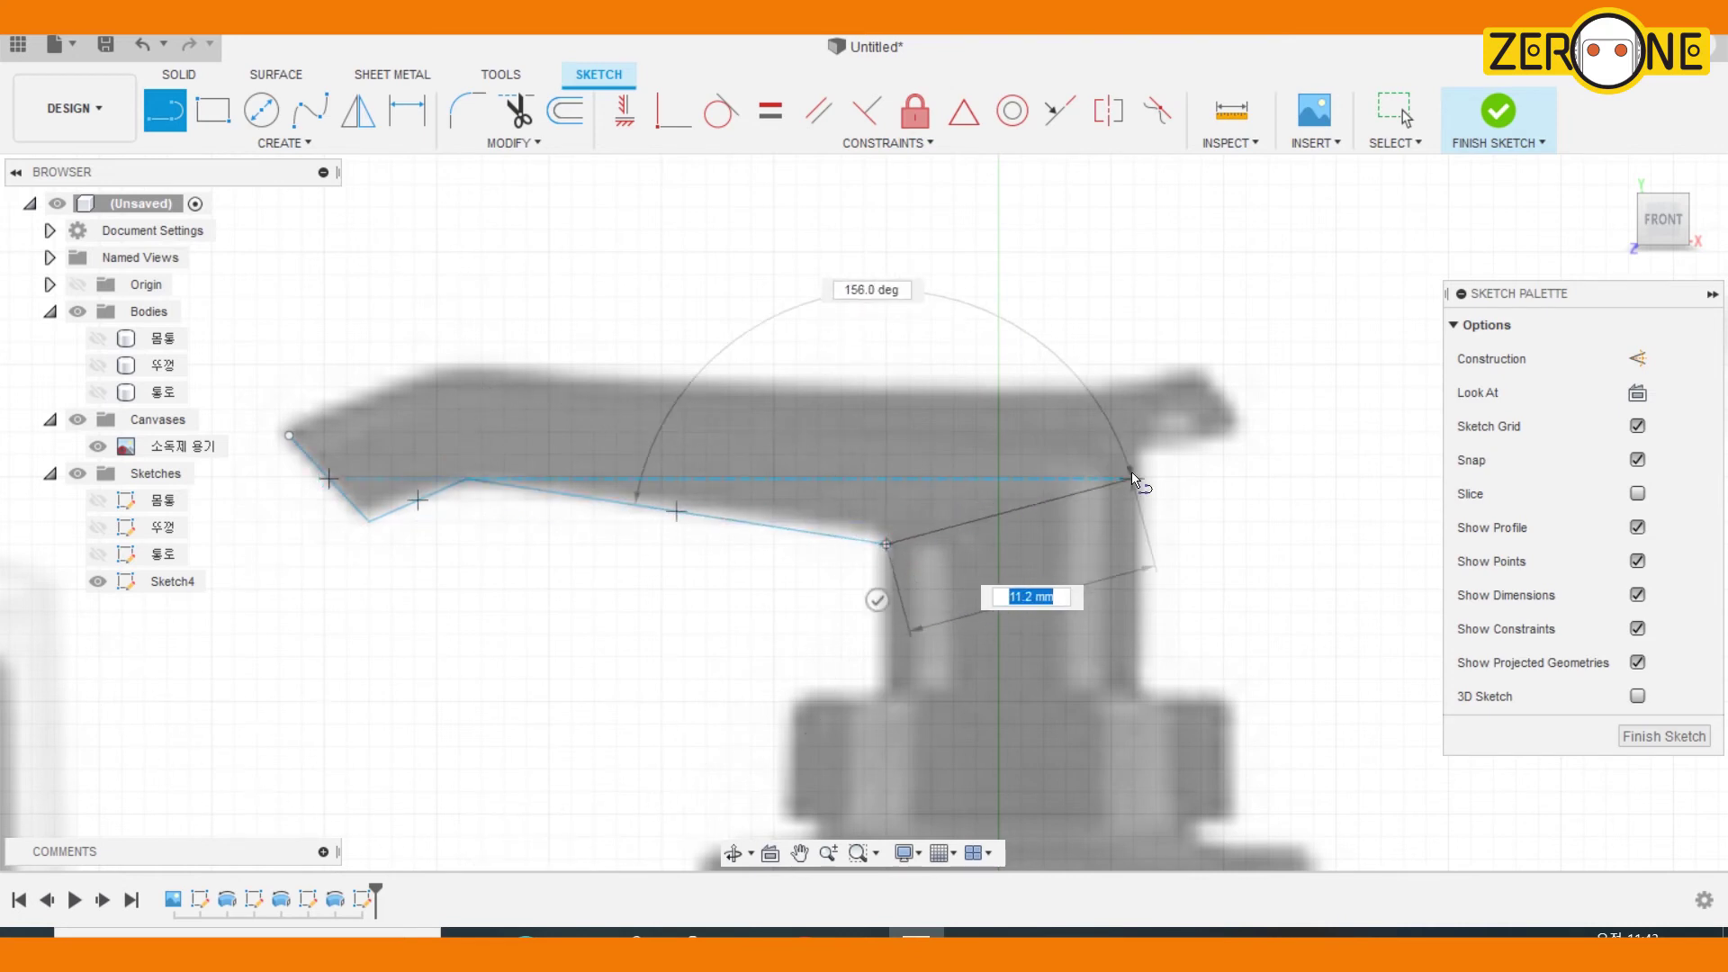
pyautogui.click(1245, 431)
pyautogui.click(1201, 364)
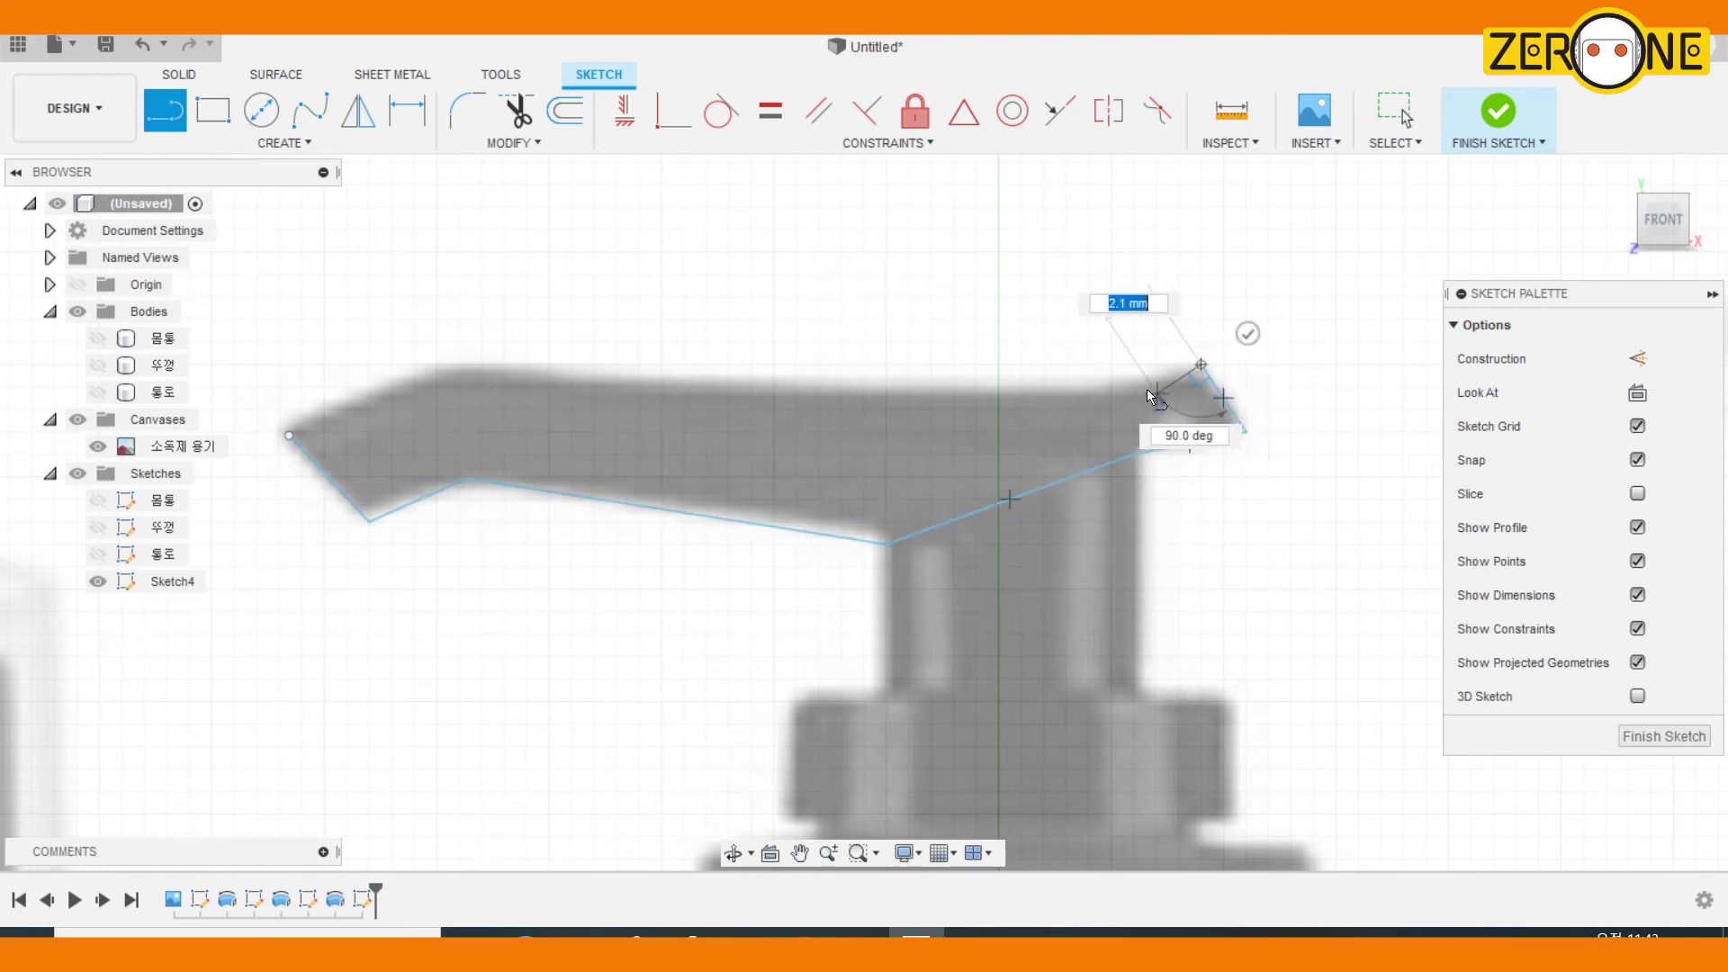
pyautogui.click(1094, 396)
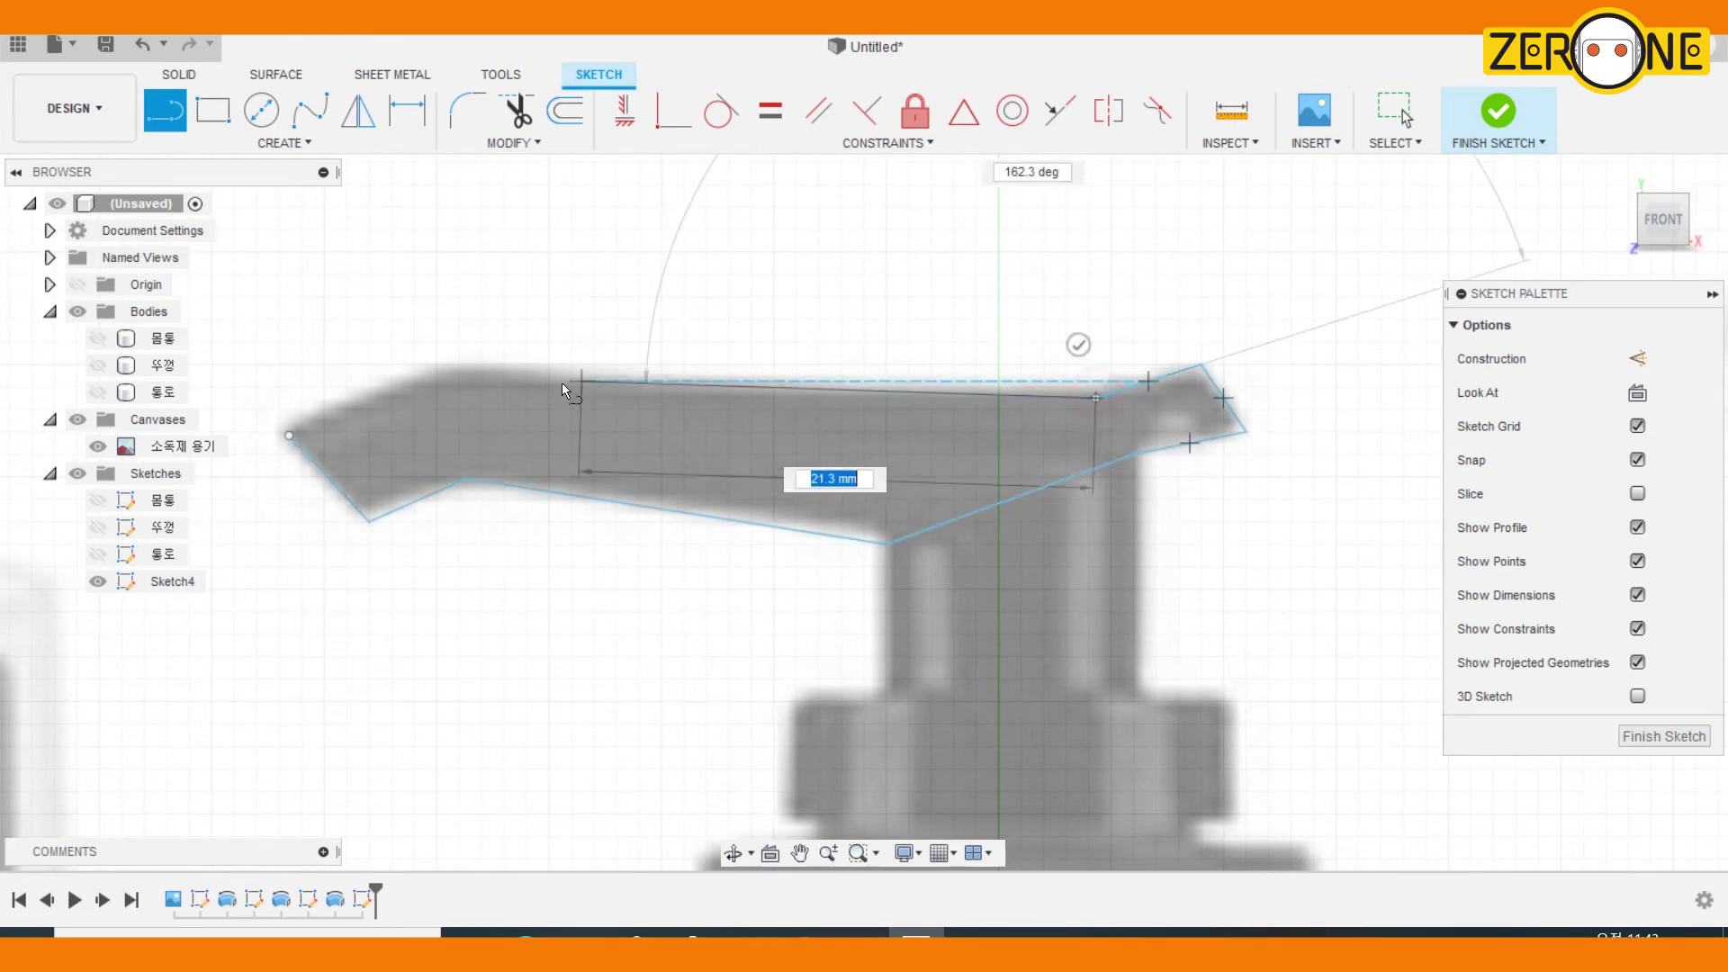
pyautogui.click(459, 365)
pyautogui.click(287, 436)
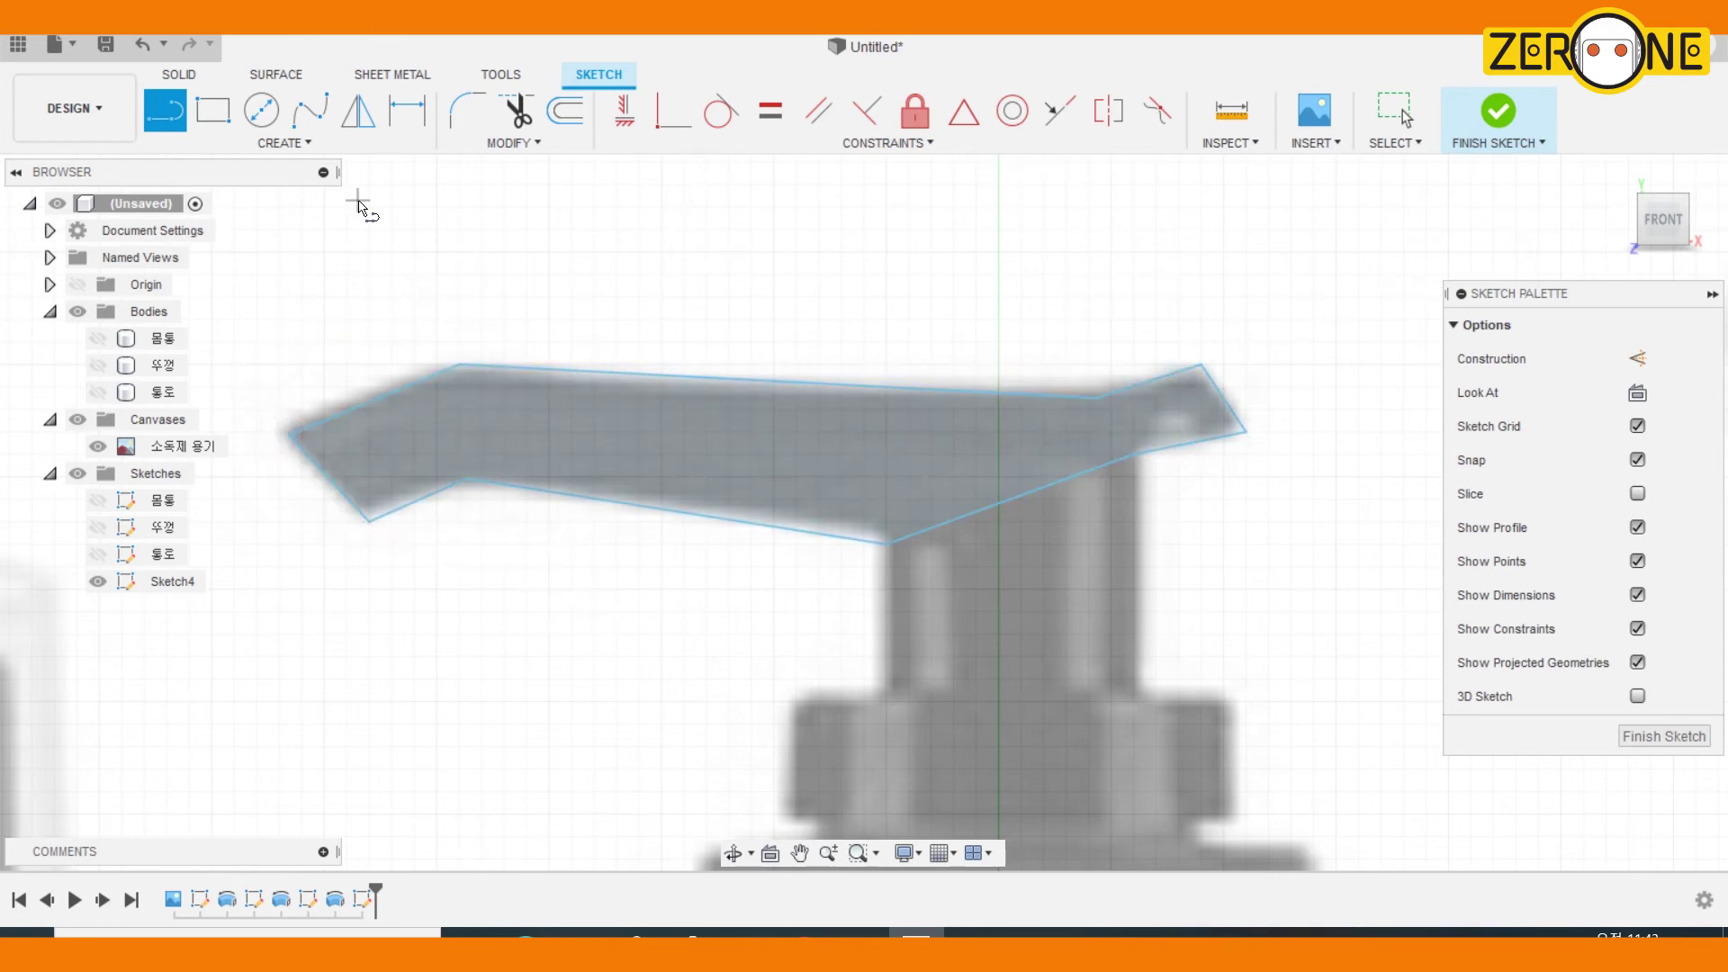
pyautogui.click(477, 115)
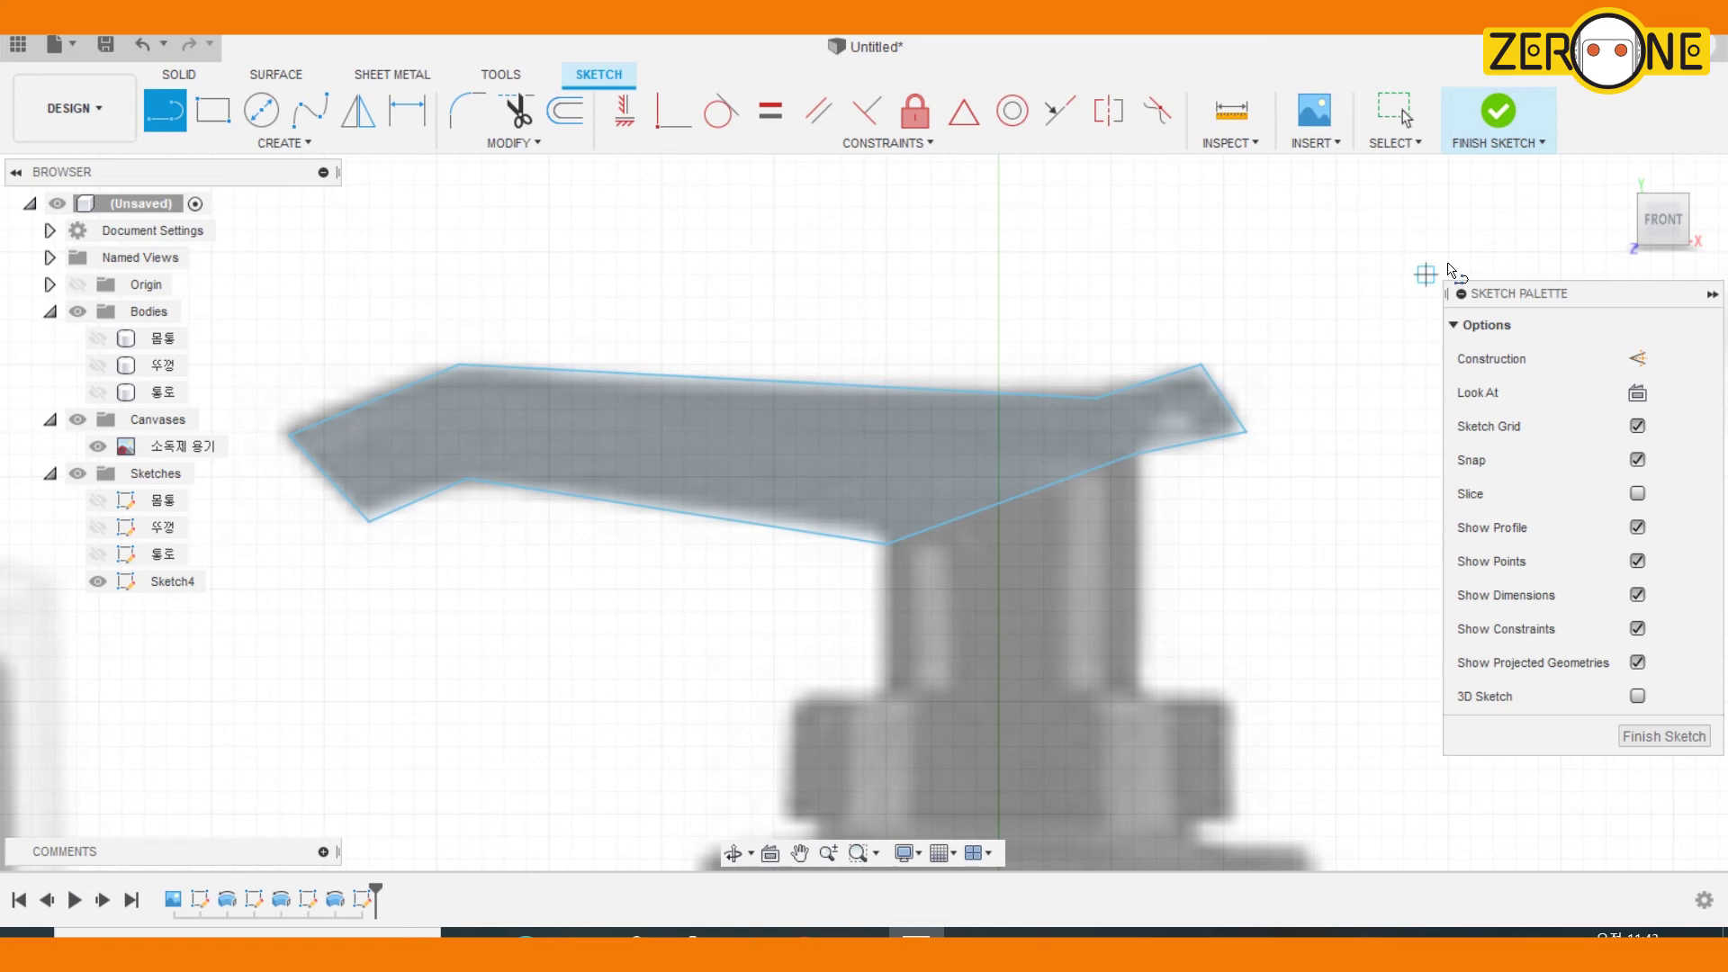
# Finish the sketch and extrude the pump head profile symmetrically with a distance of 20 mm as a new body
pyautogui.click(1498, 110)
pyautogui.moveTo(1214, 560)
pyautogui.keyDown('shift'); pyautogui.mouseDown(button='middle')
pyautogui.moveTo(1081, 553)
pyautogui.moveTo(1051, 465)
pyautogui.mouseUp(button='middle'); pyautogui.keyUp('shift')
pyautogui.click(1034, 436)
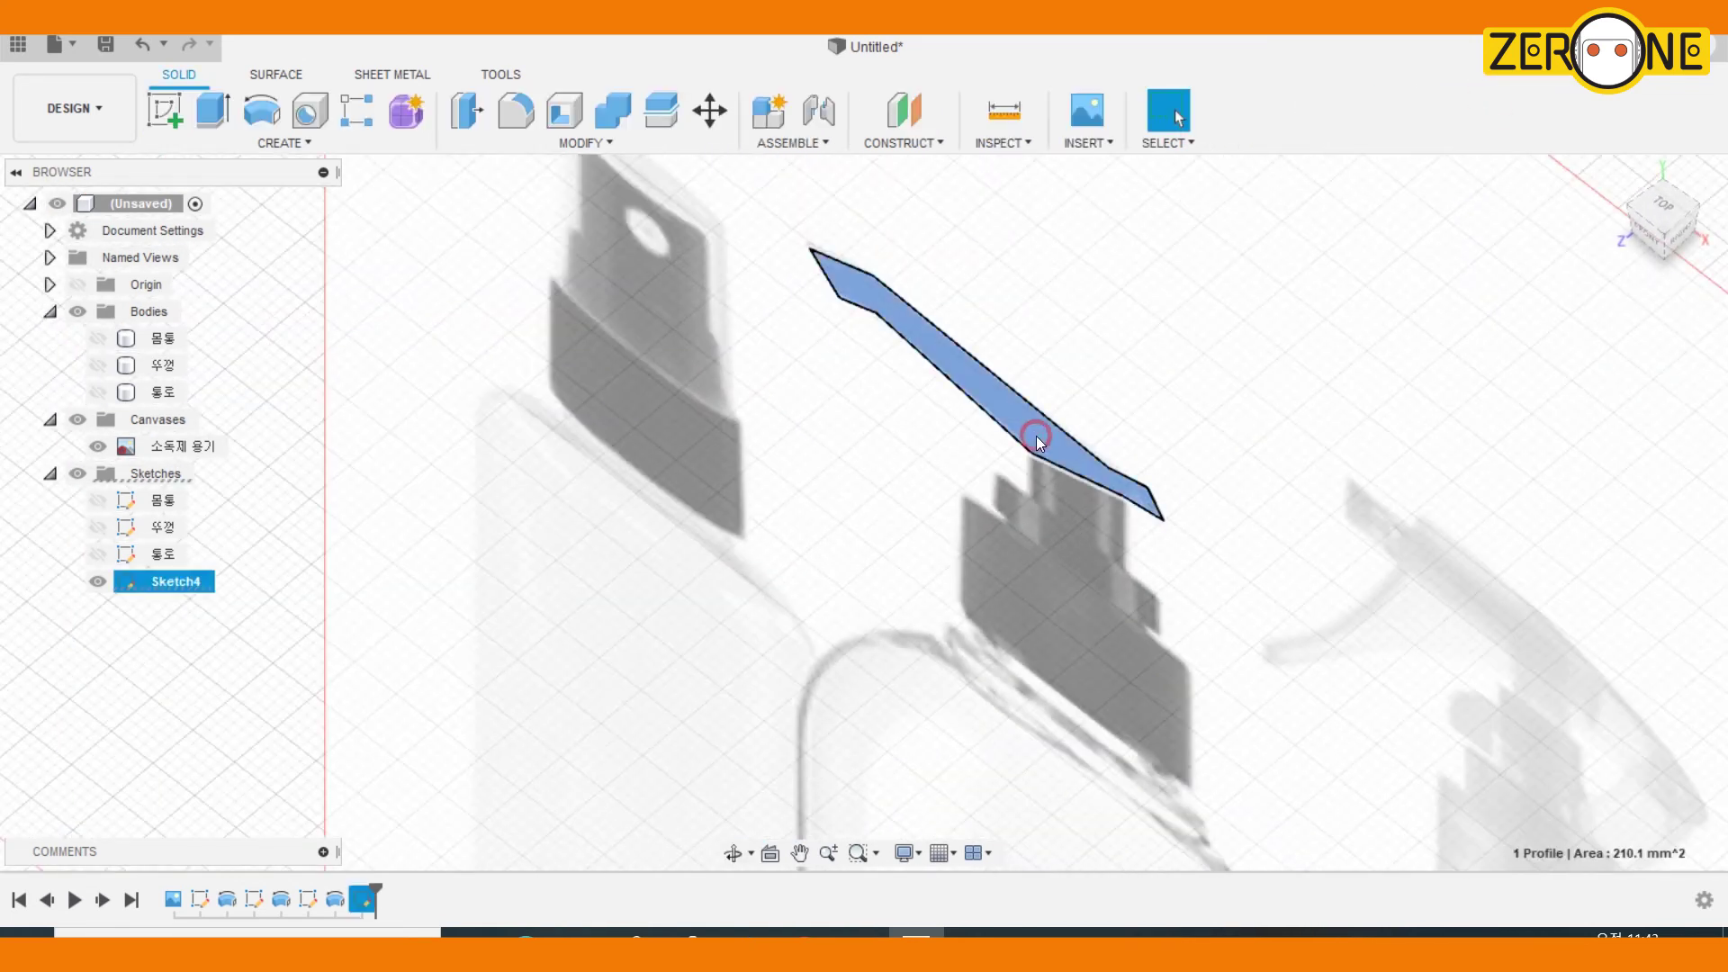
pyautogui.press('e')
pyautogui.click(1634, 428)
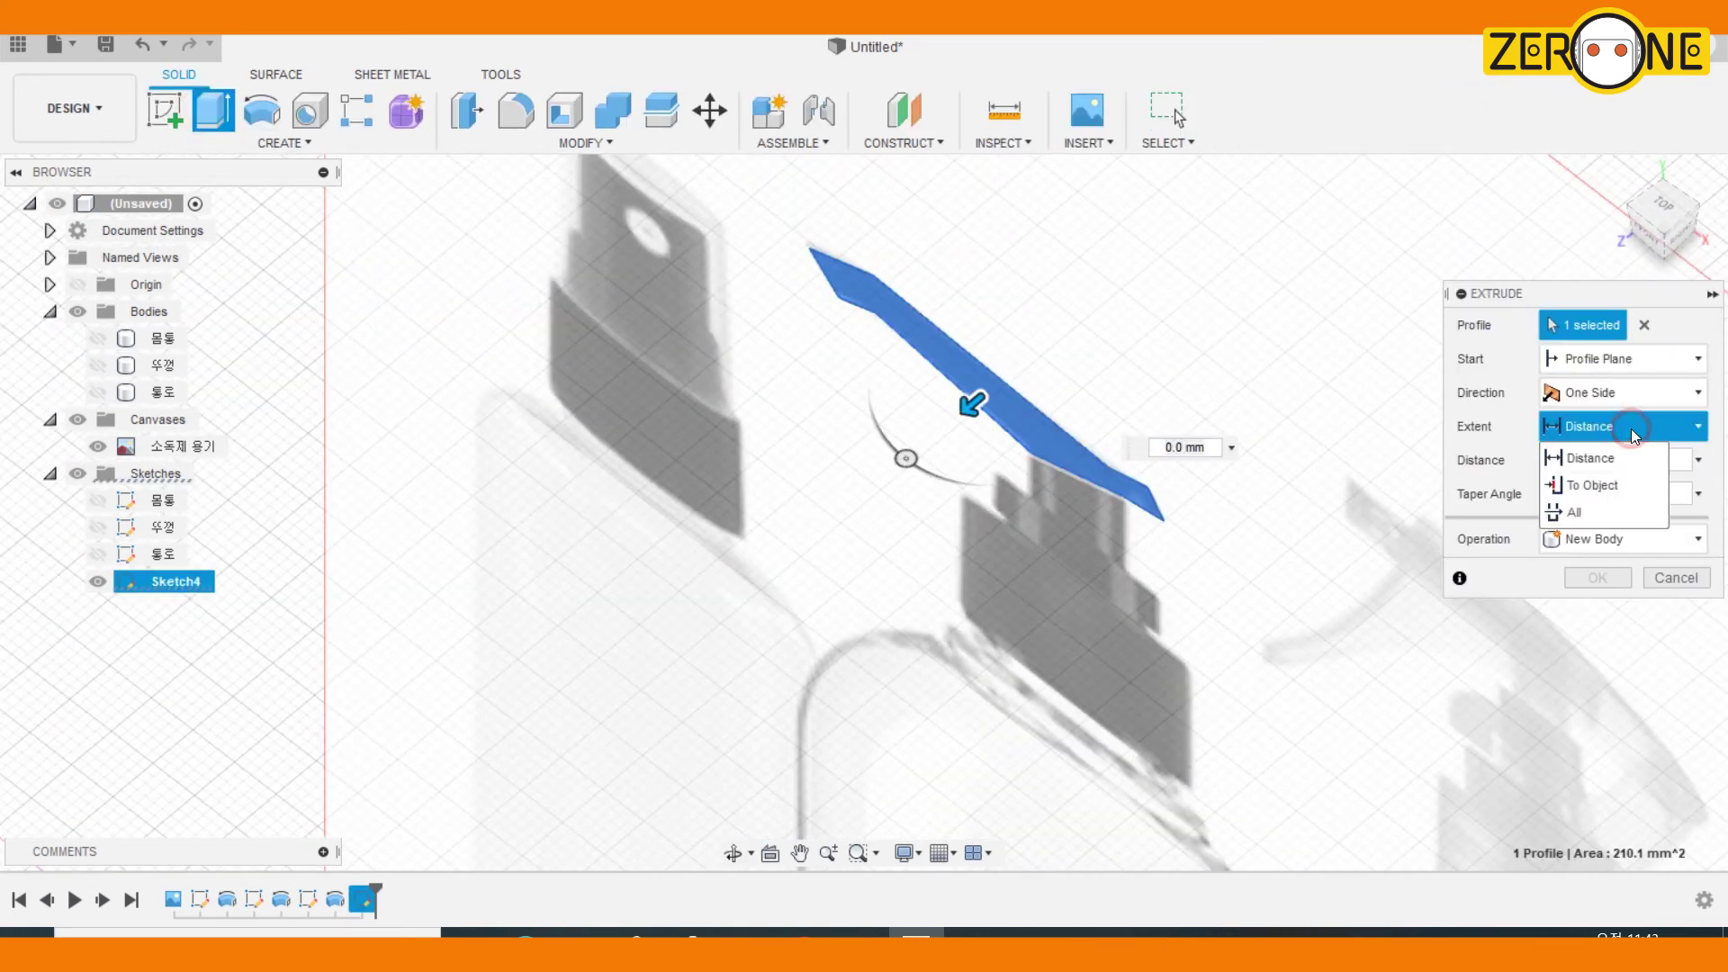
pyautogui.click(1496, 439)
pyautogui.click(1611, 396)
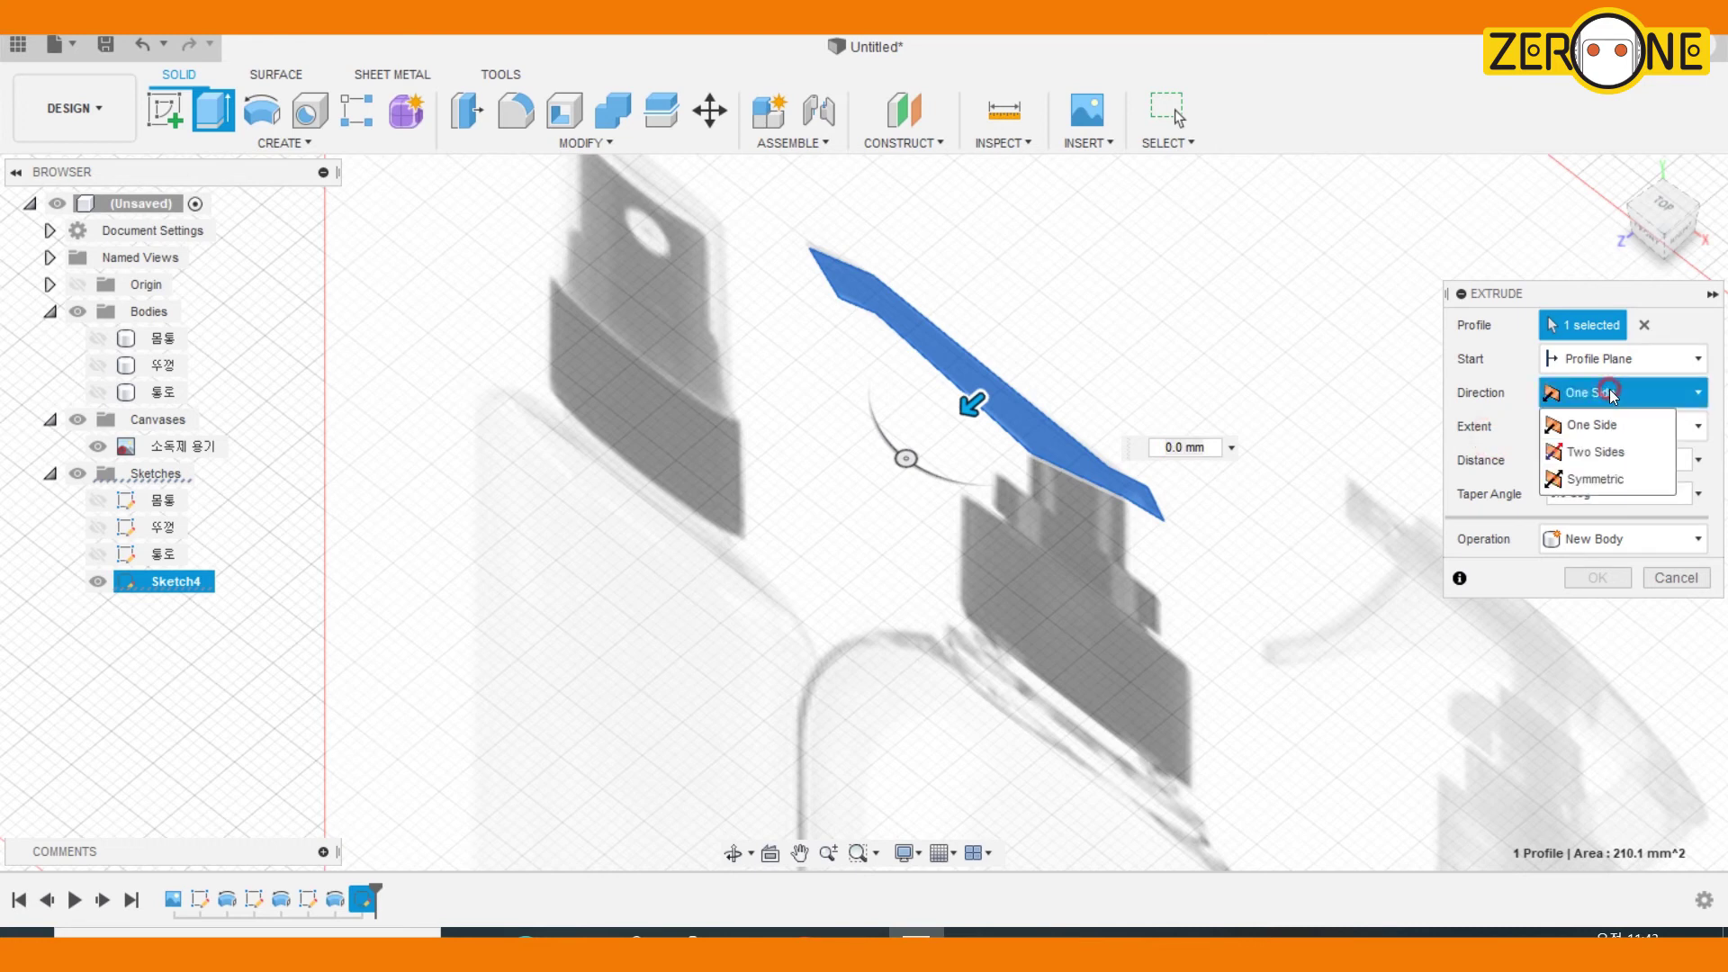
pyautogui.click(1611, 486)
pyautogui.write('1')
pyautogui.press('Return')
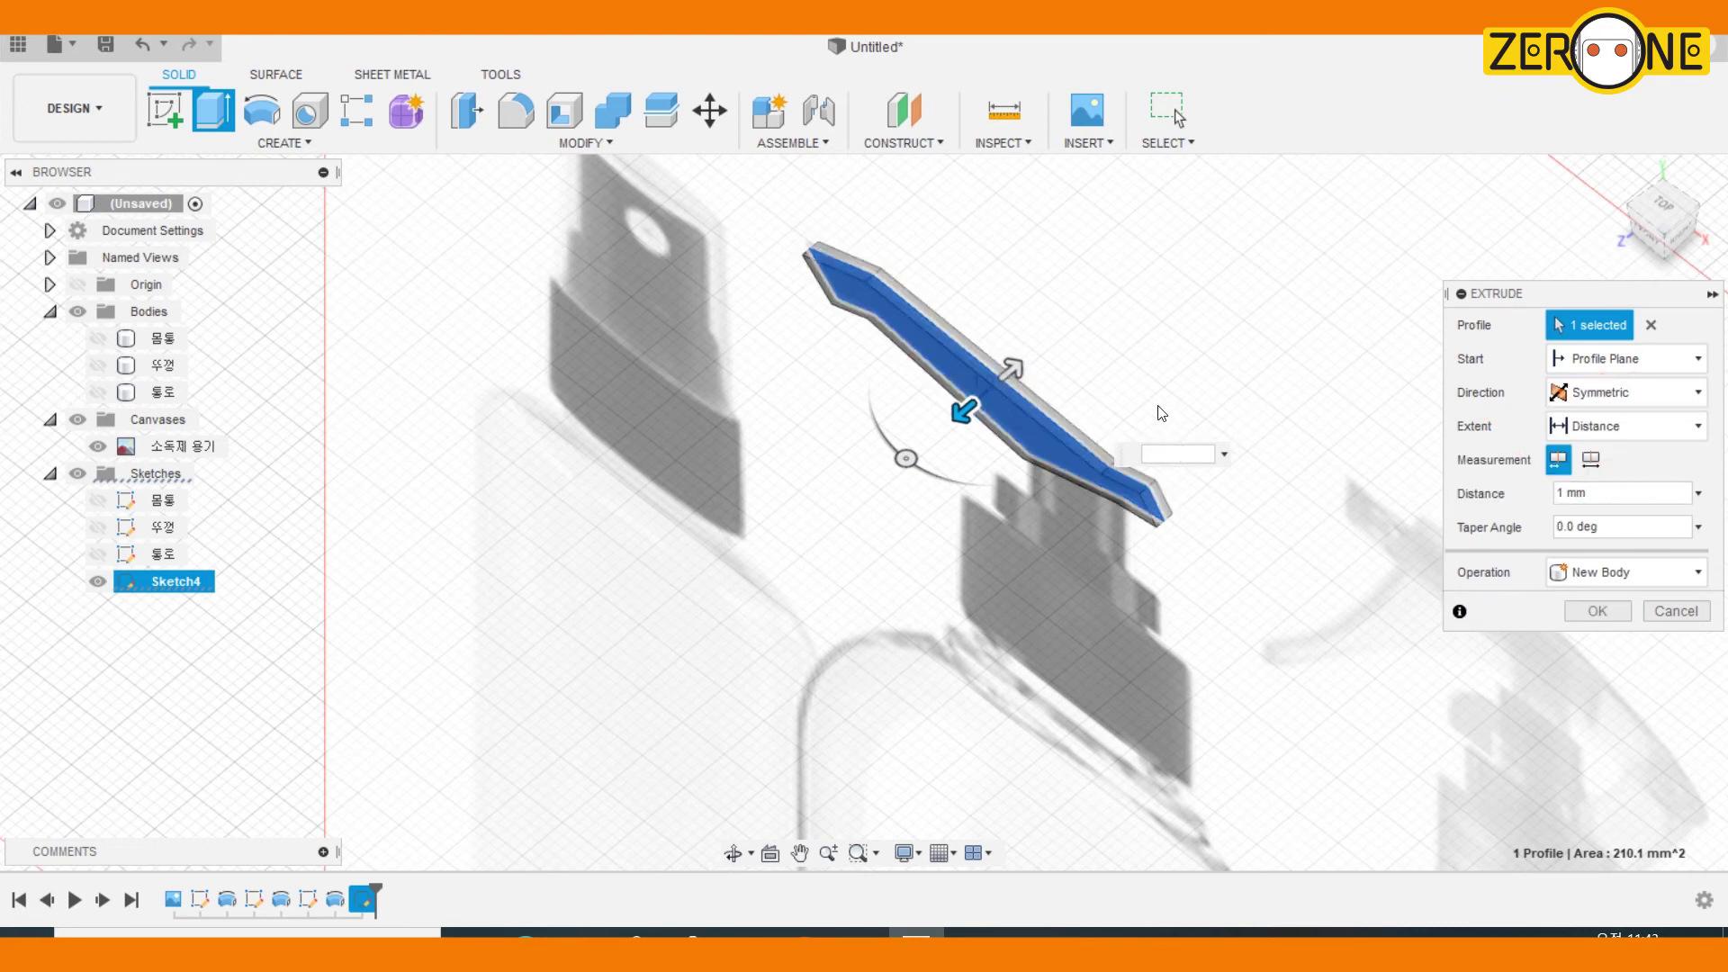
pyautogui.write('20')
pyautogui.press('Return')
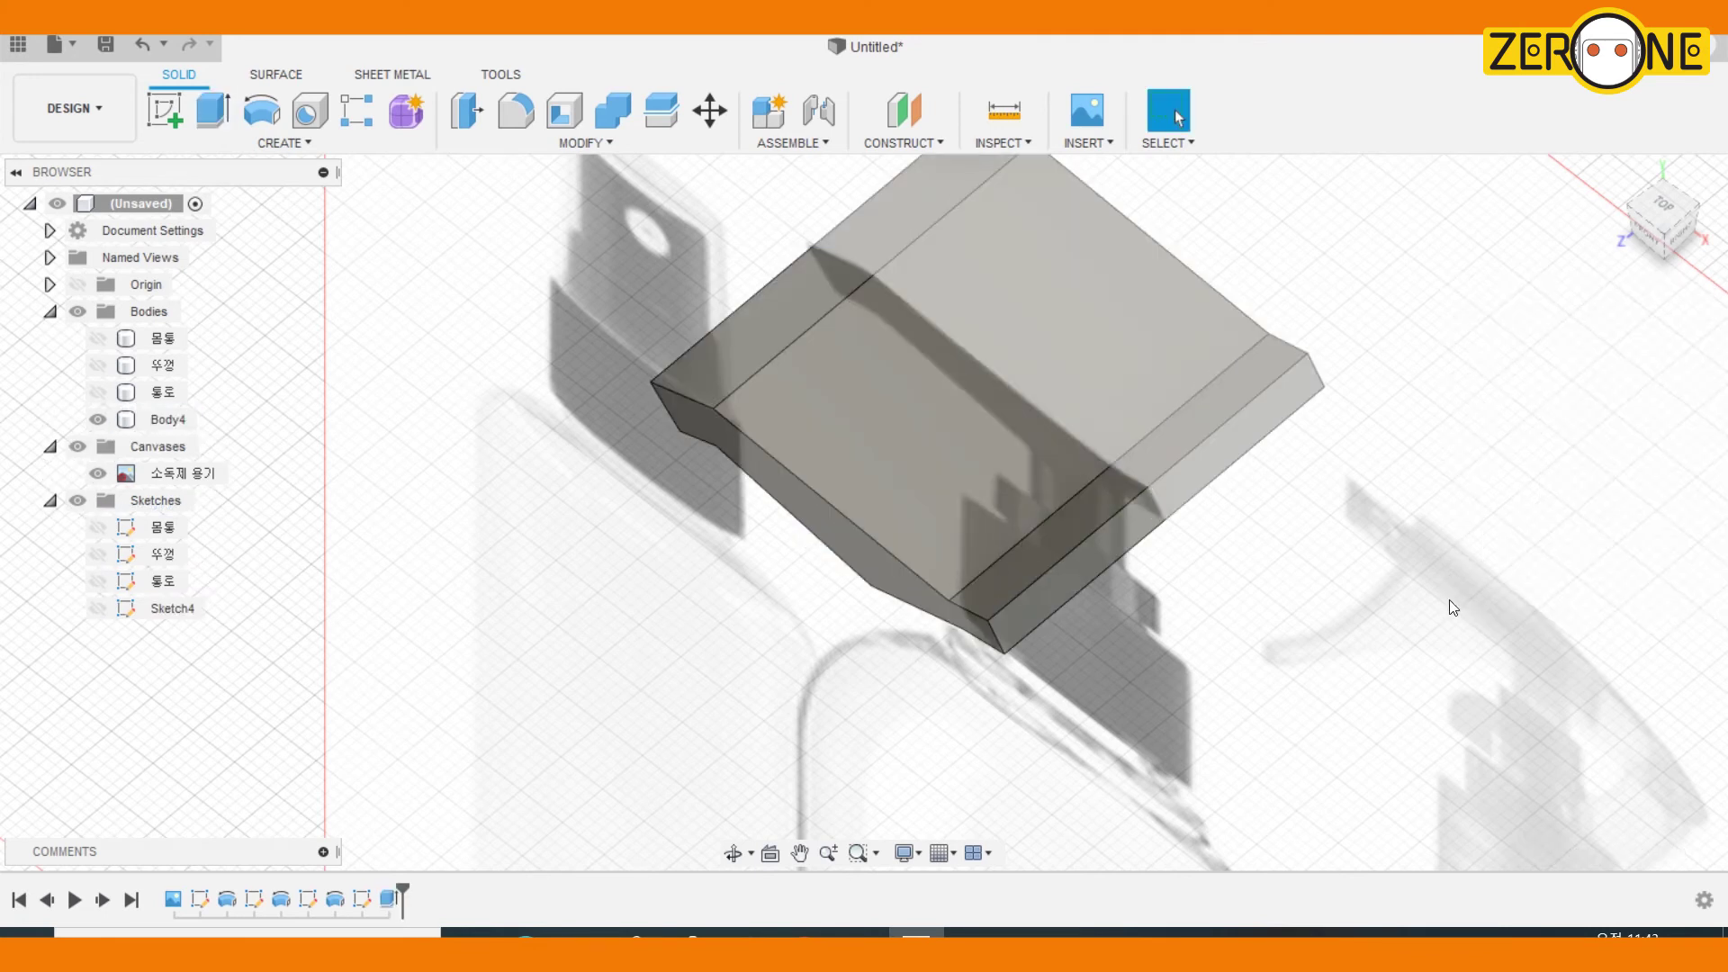
# Rename the extruded pump head body as 머리 and its sketch as 머리1
pyautogui.doubleClick(188, 419)
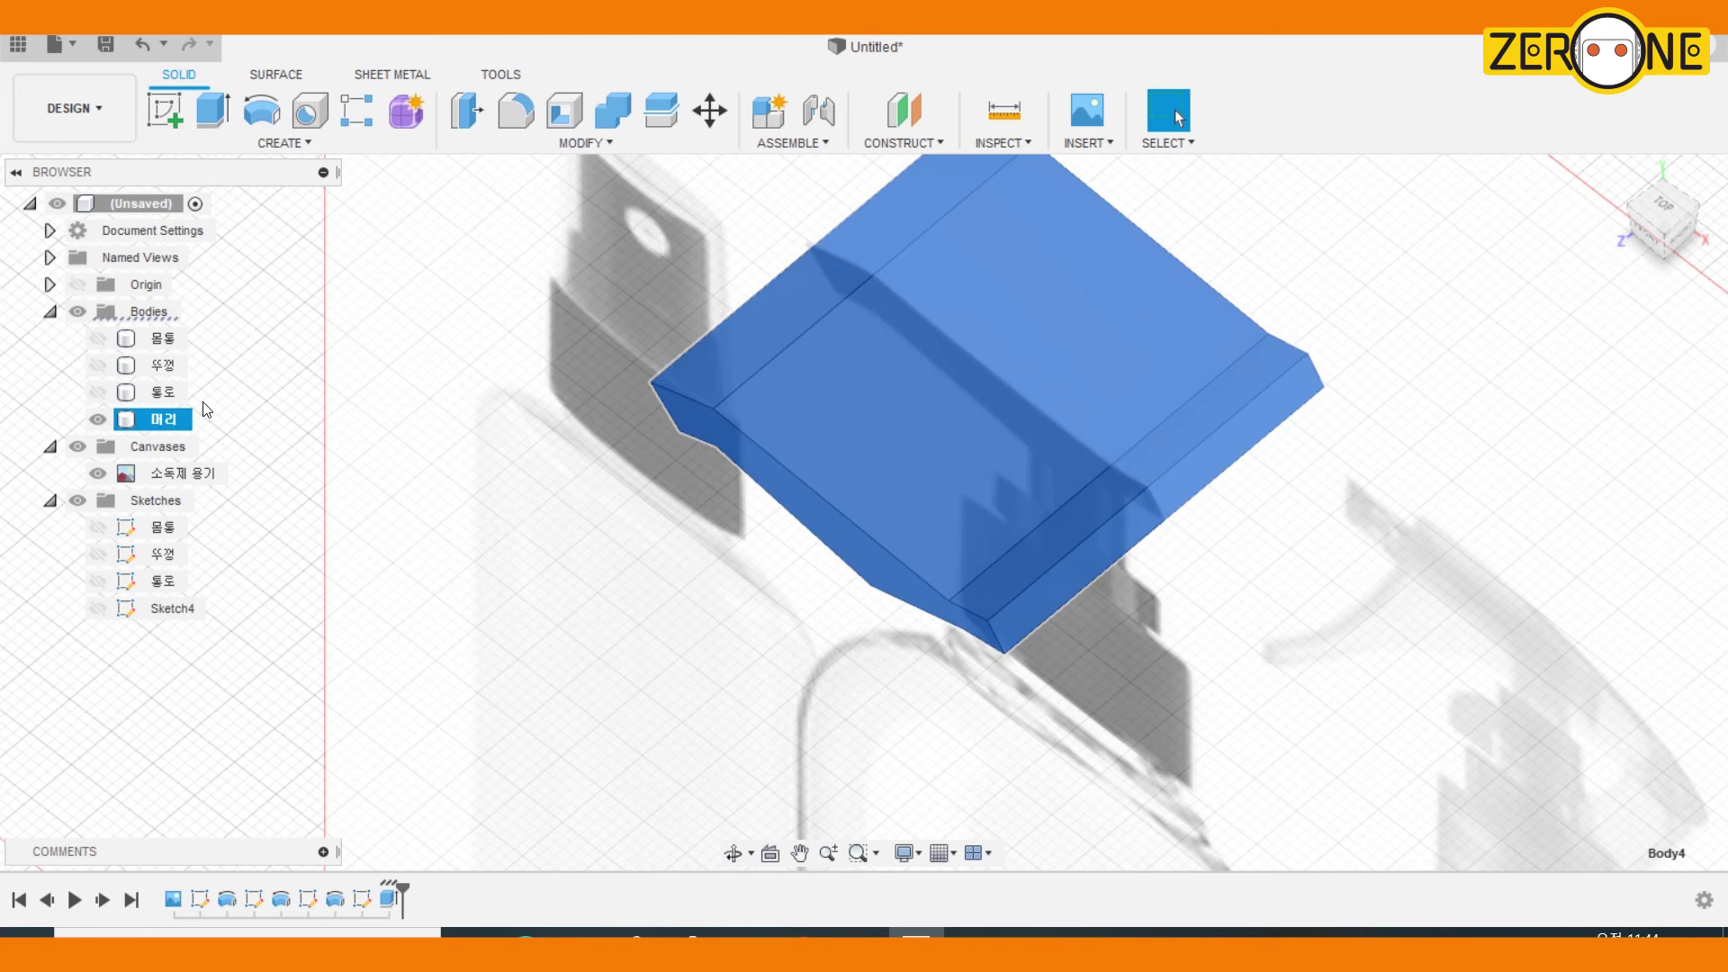
pyautogui.doubleClick(176, 608)
pyautogui.write('머리1')
pyautogui.press('Return')
# Start a sketch on the horizontal origin plane and draw a 22 mm diameter circle centred on the origin
pyautogui.click(171, 115)
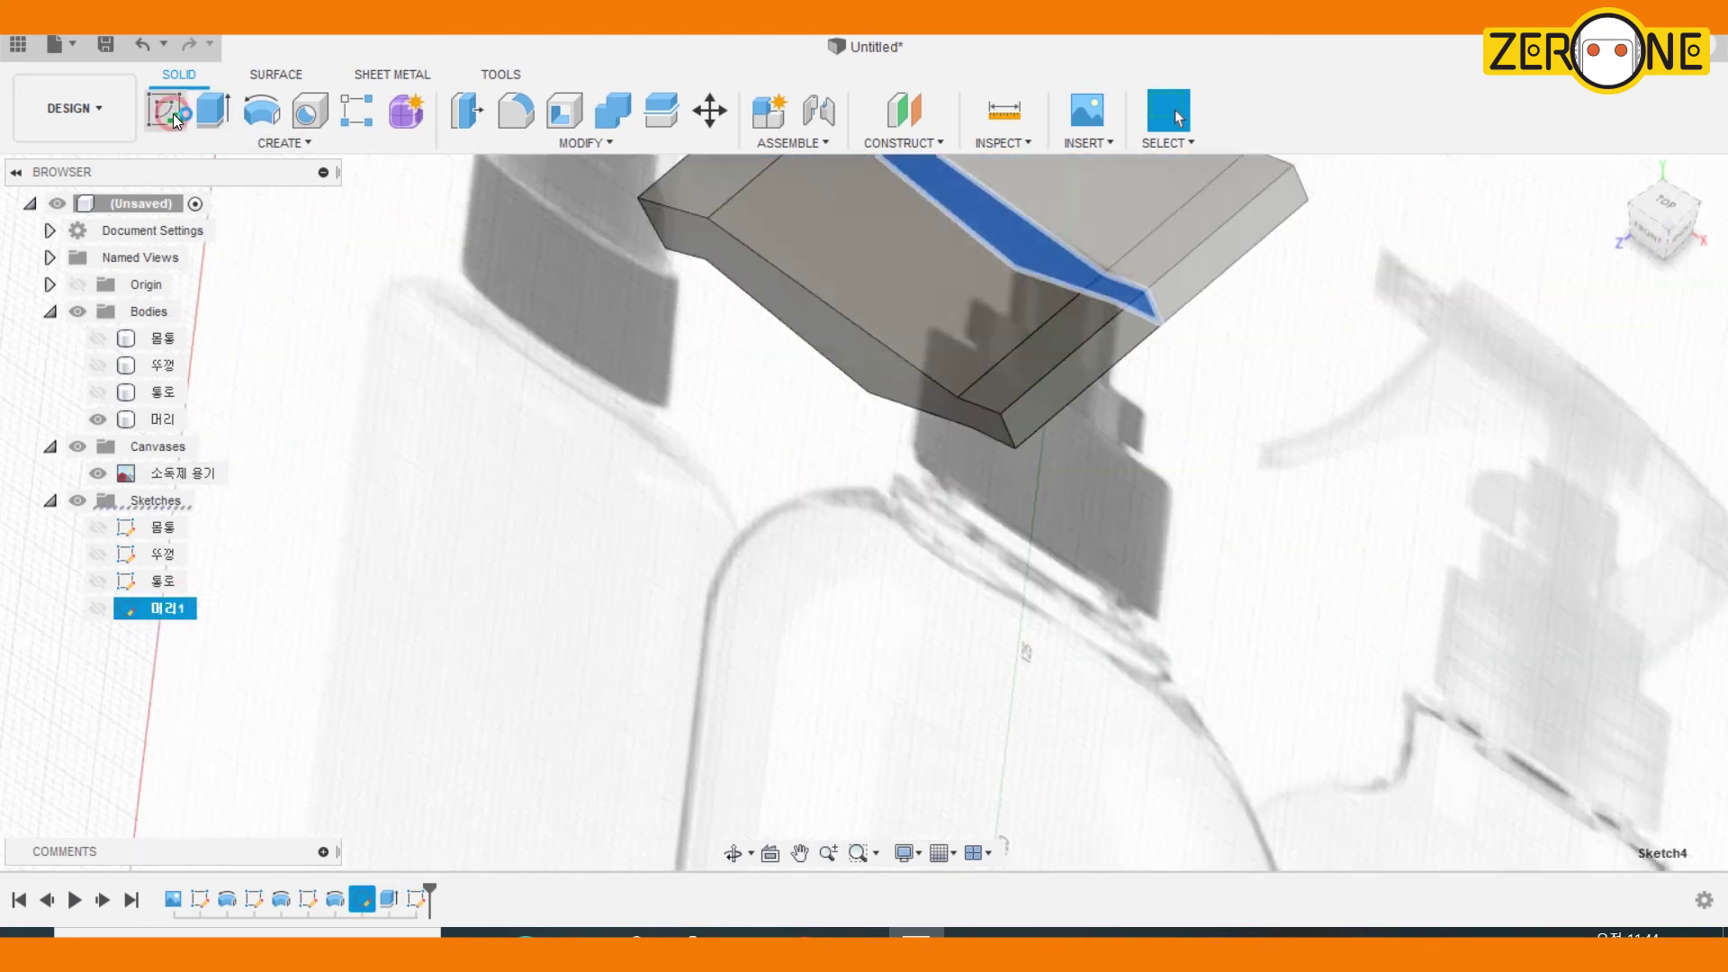
pyautogui.hotkey('ctrl', 'z')
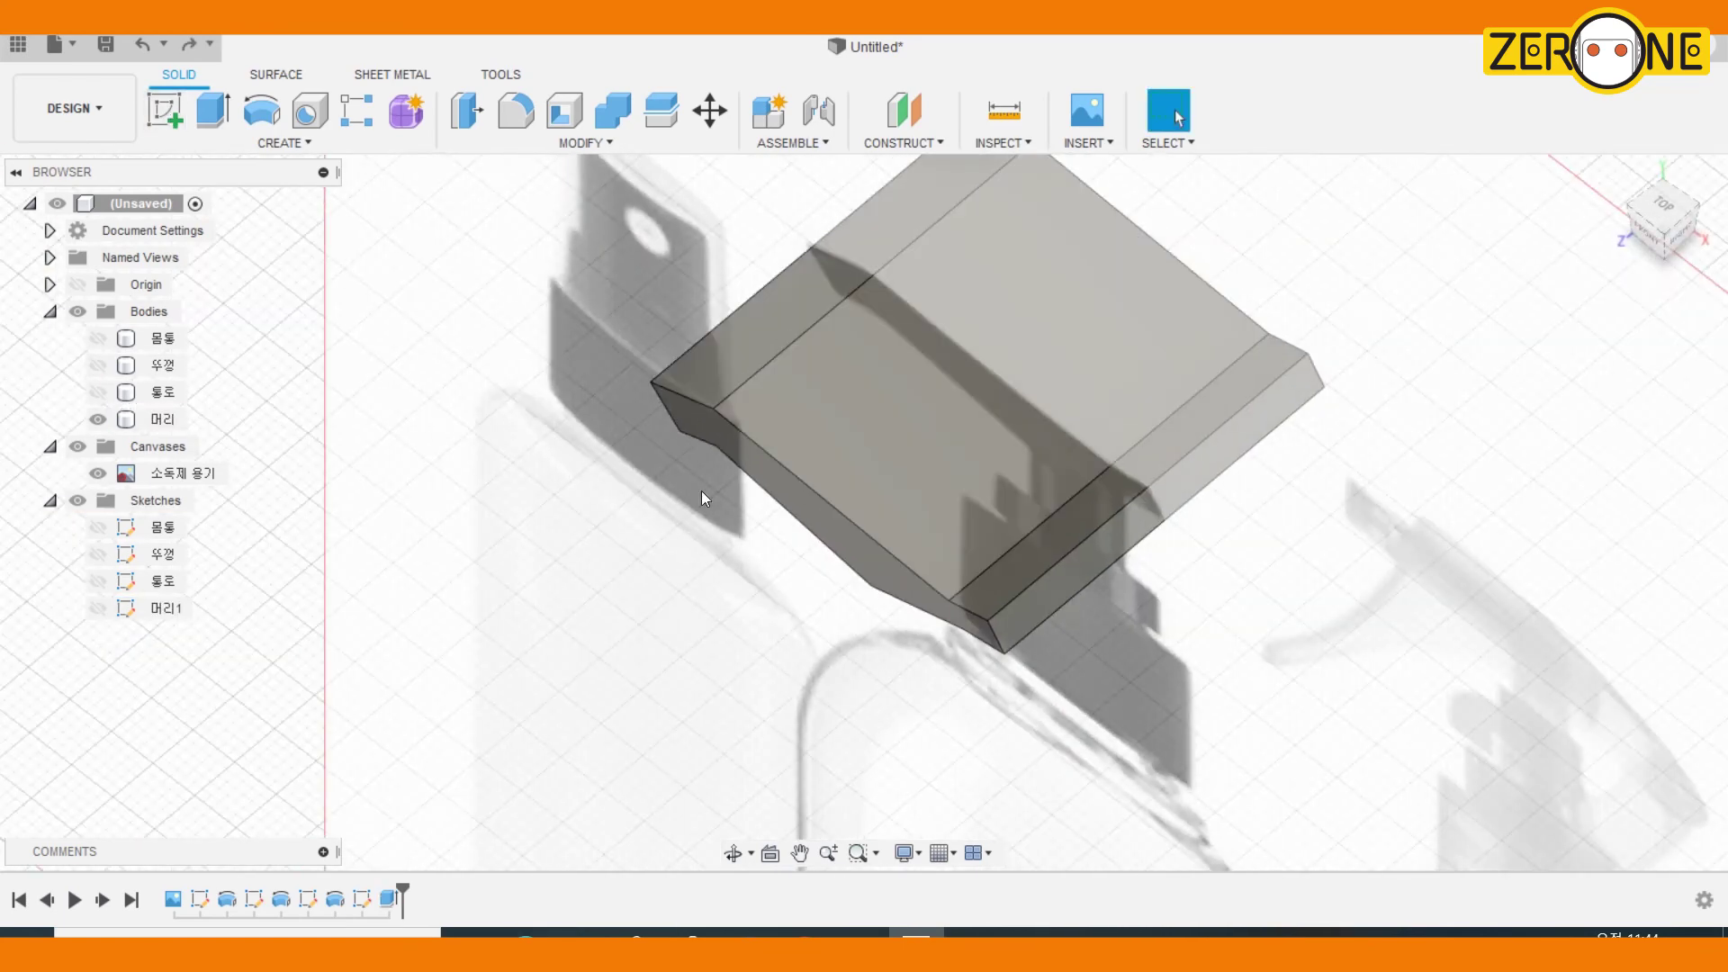
pyautogui.click(169, 115)
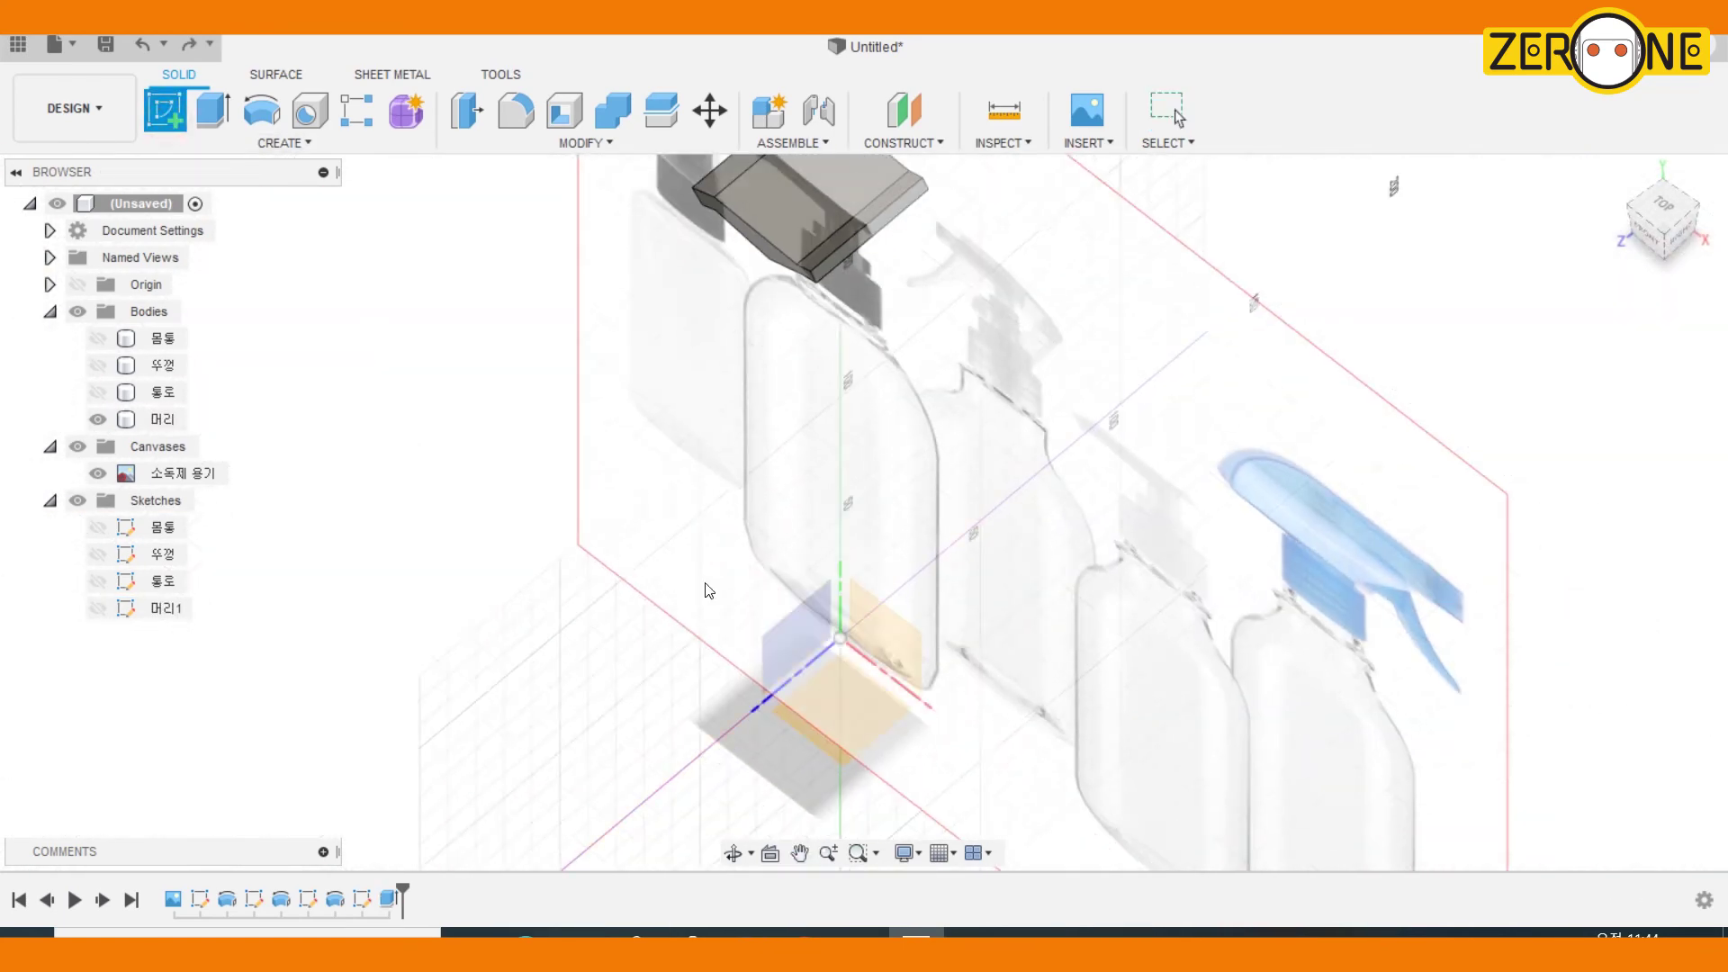
pyautogui.click(876, 710)
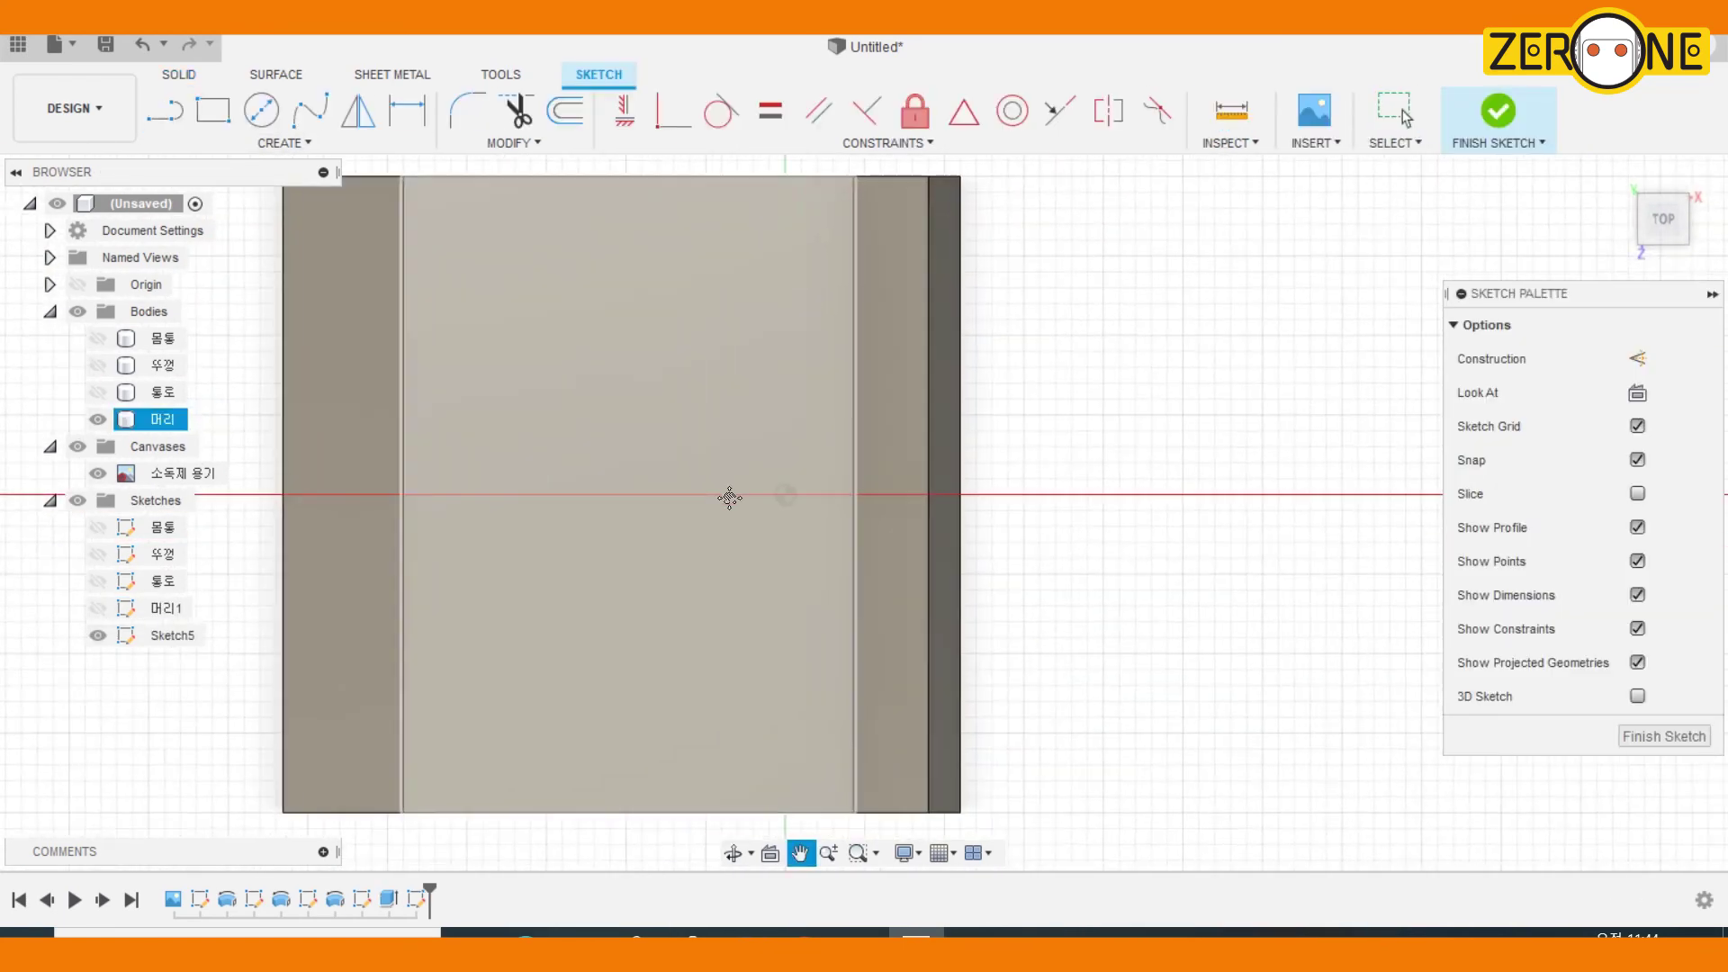
pyautogui.press('c')
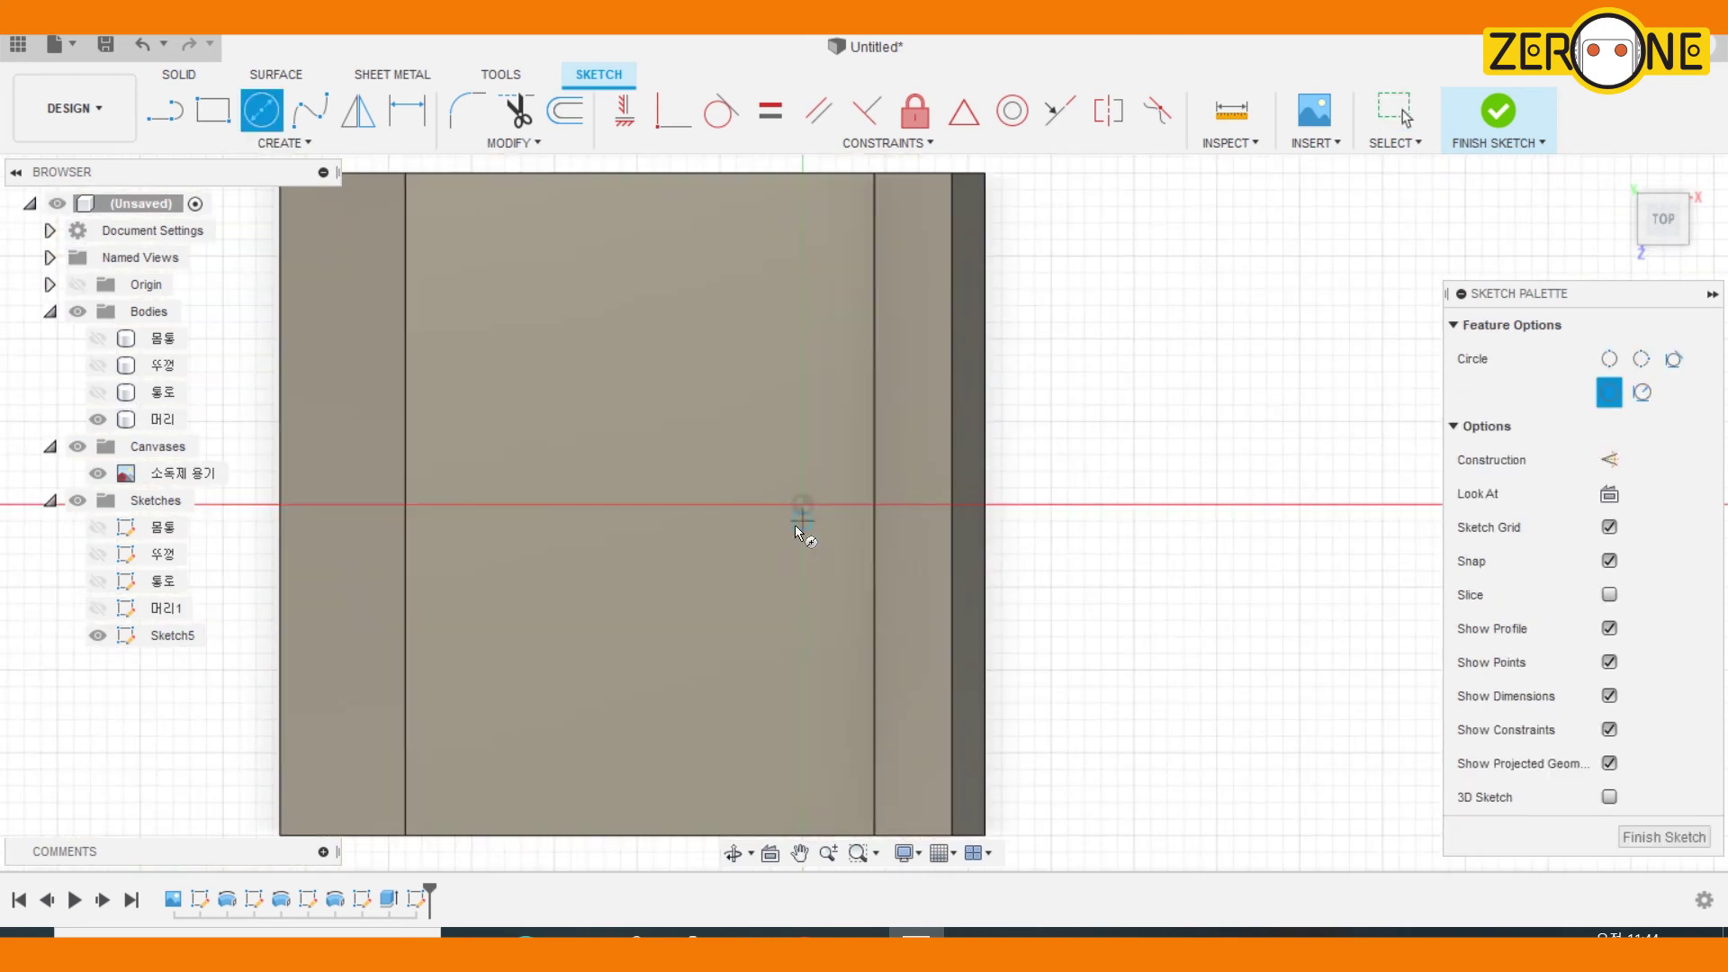
pyautogui.click(802, 504)
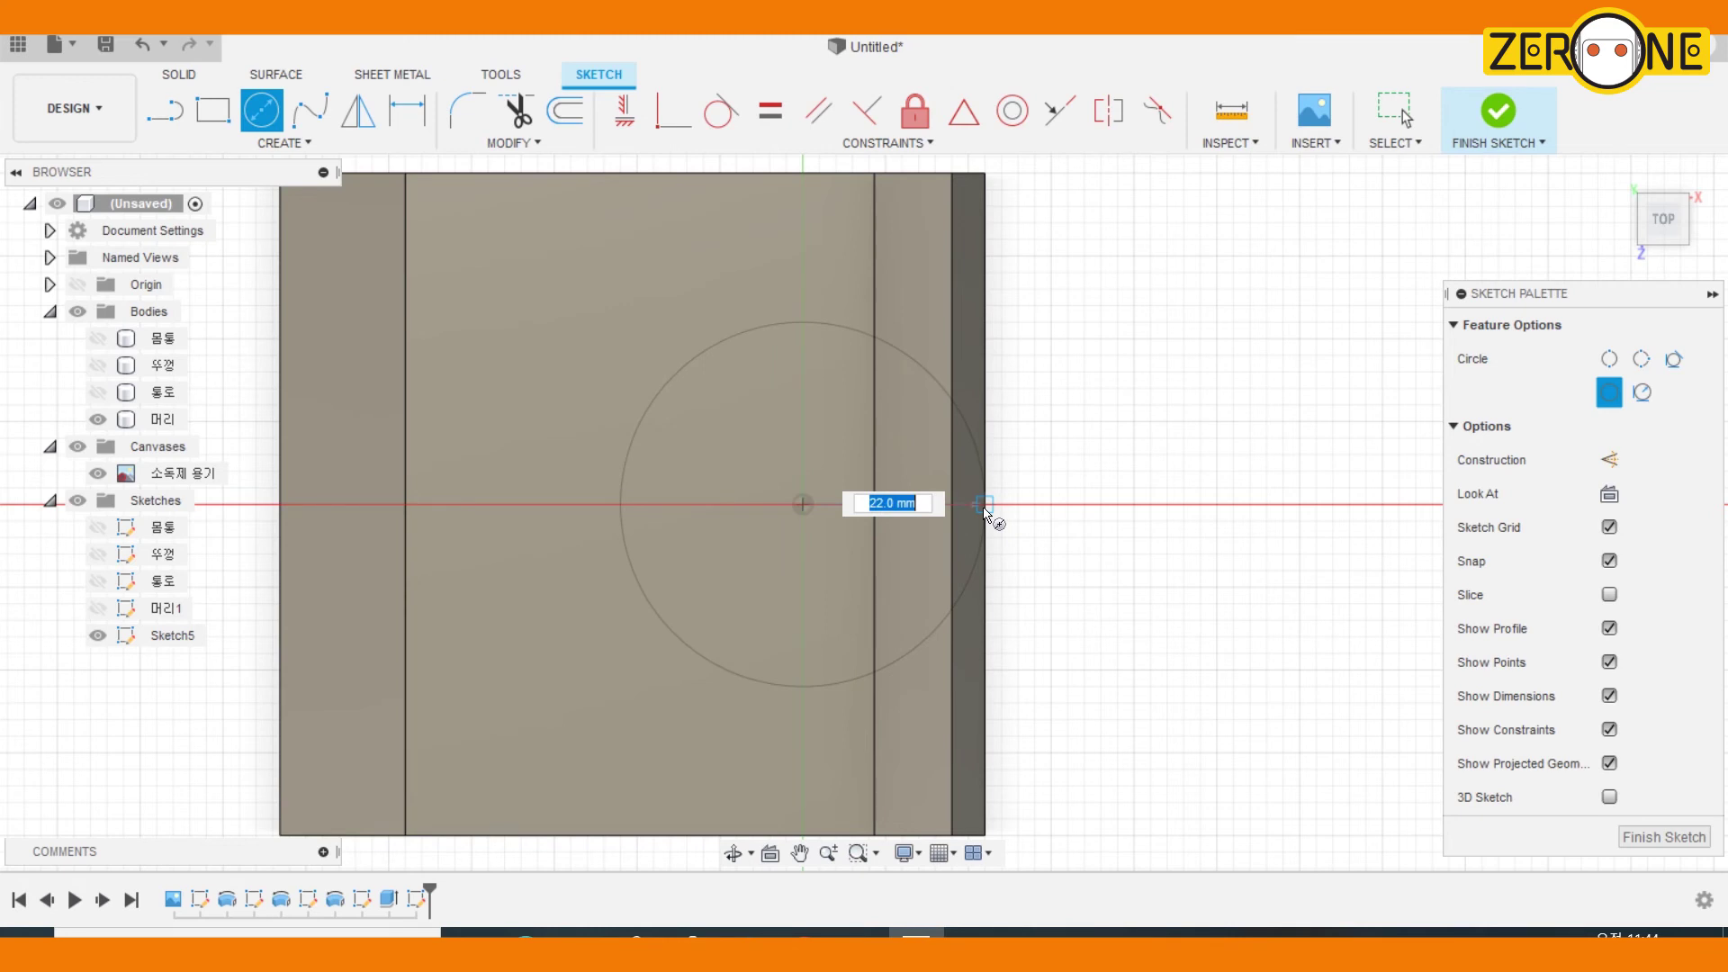
pyautogui.write('2')
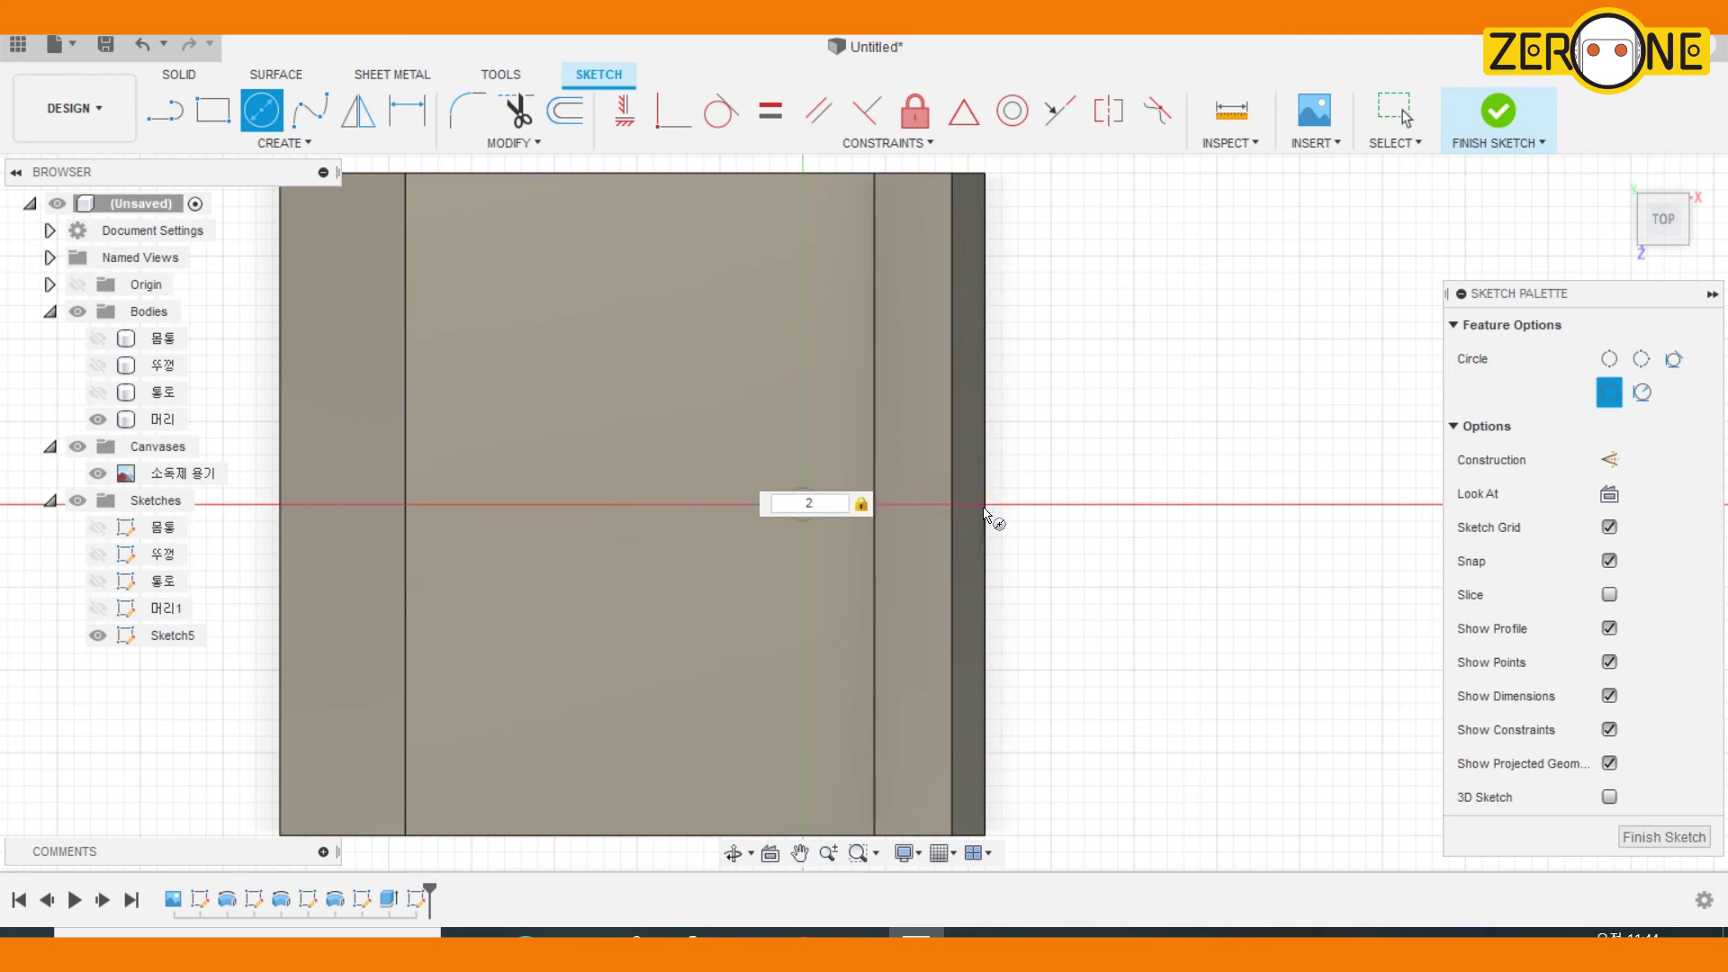
pyautogui.write('.0')
pyautogui.press('BackSpace')
pyautogui.write('2')
pyautogui.press('Return')
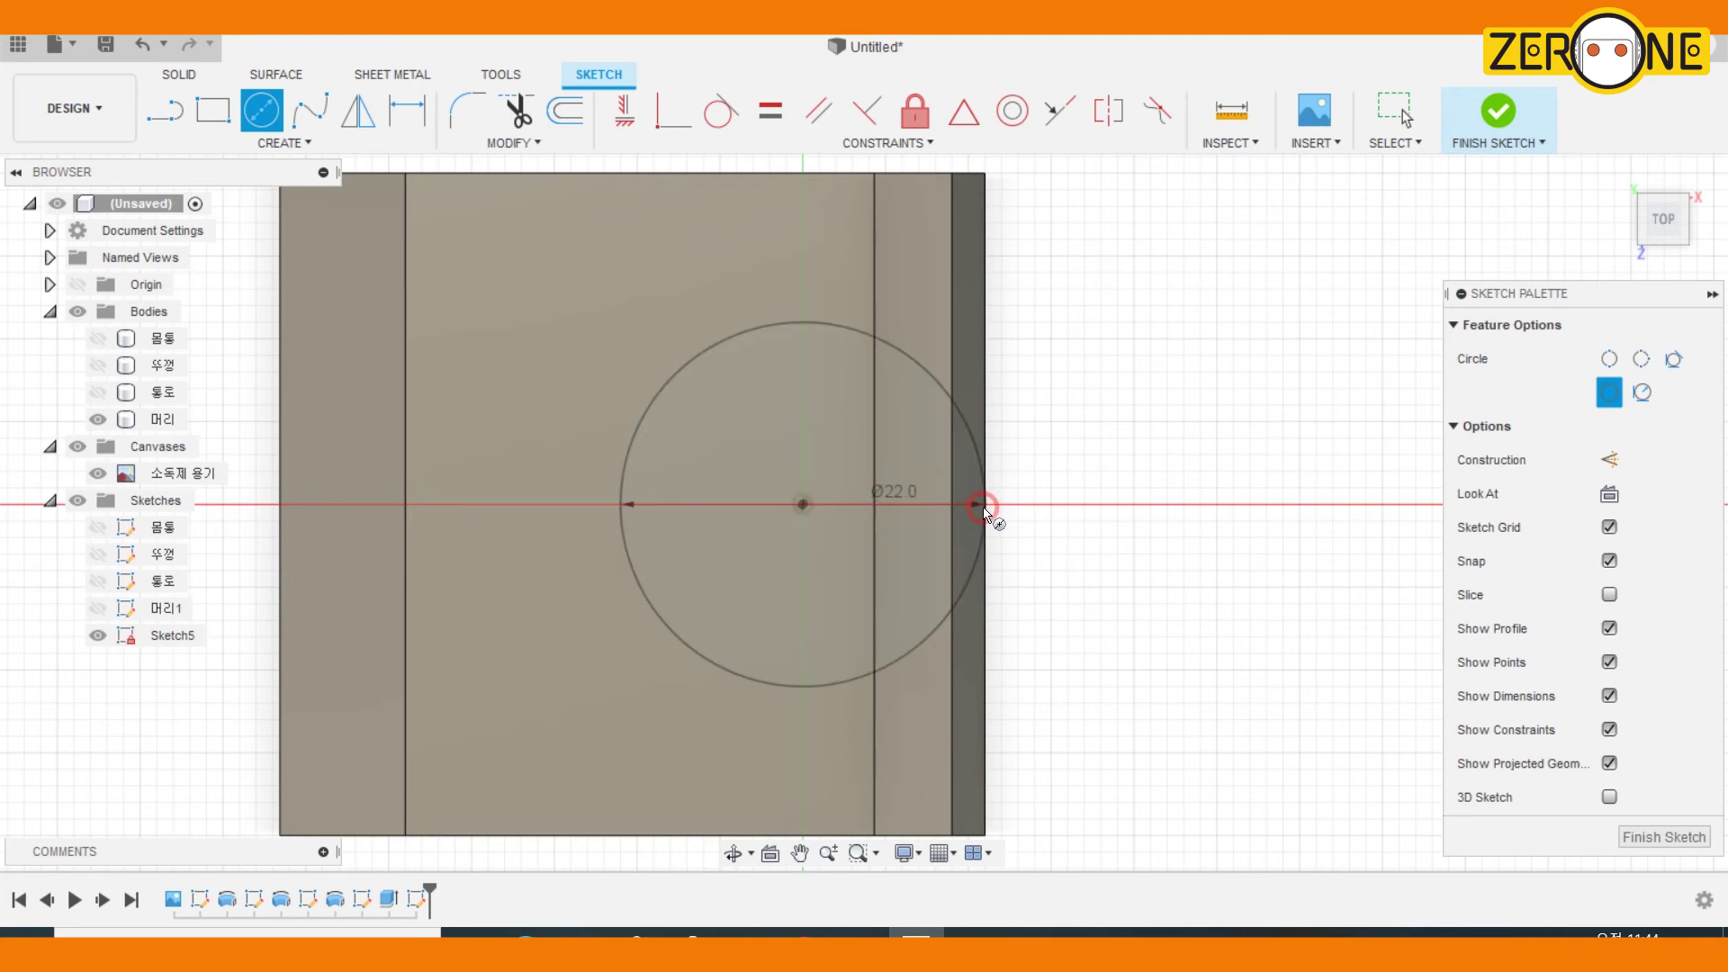
# Draw a horizontal line from the circle's centre out past the spout end and convert it to a construction line
pyautogui.scroll(-2, 985, 619)
pyautogui.moveTo(801, 599); pyautogui.dragTo(1111, 535, button='middle')
pyautogui.press('l')
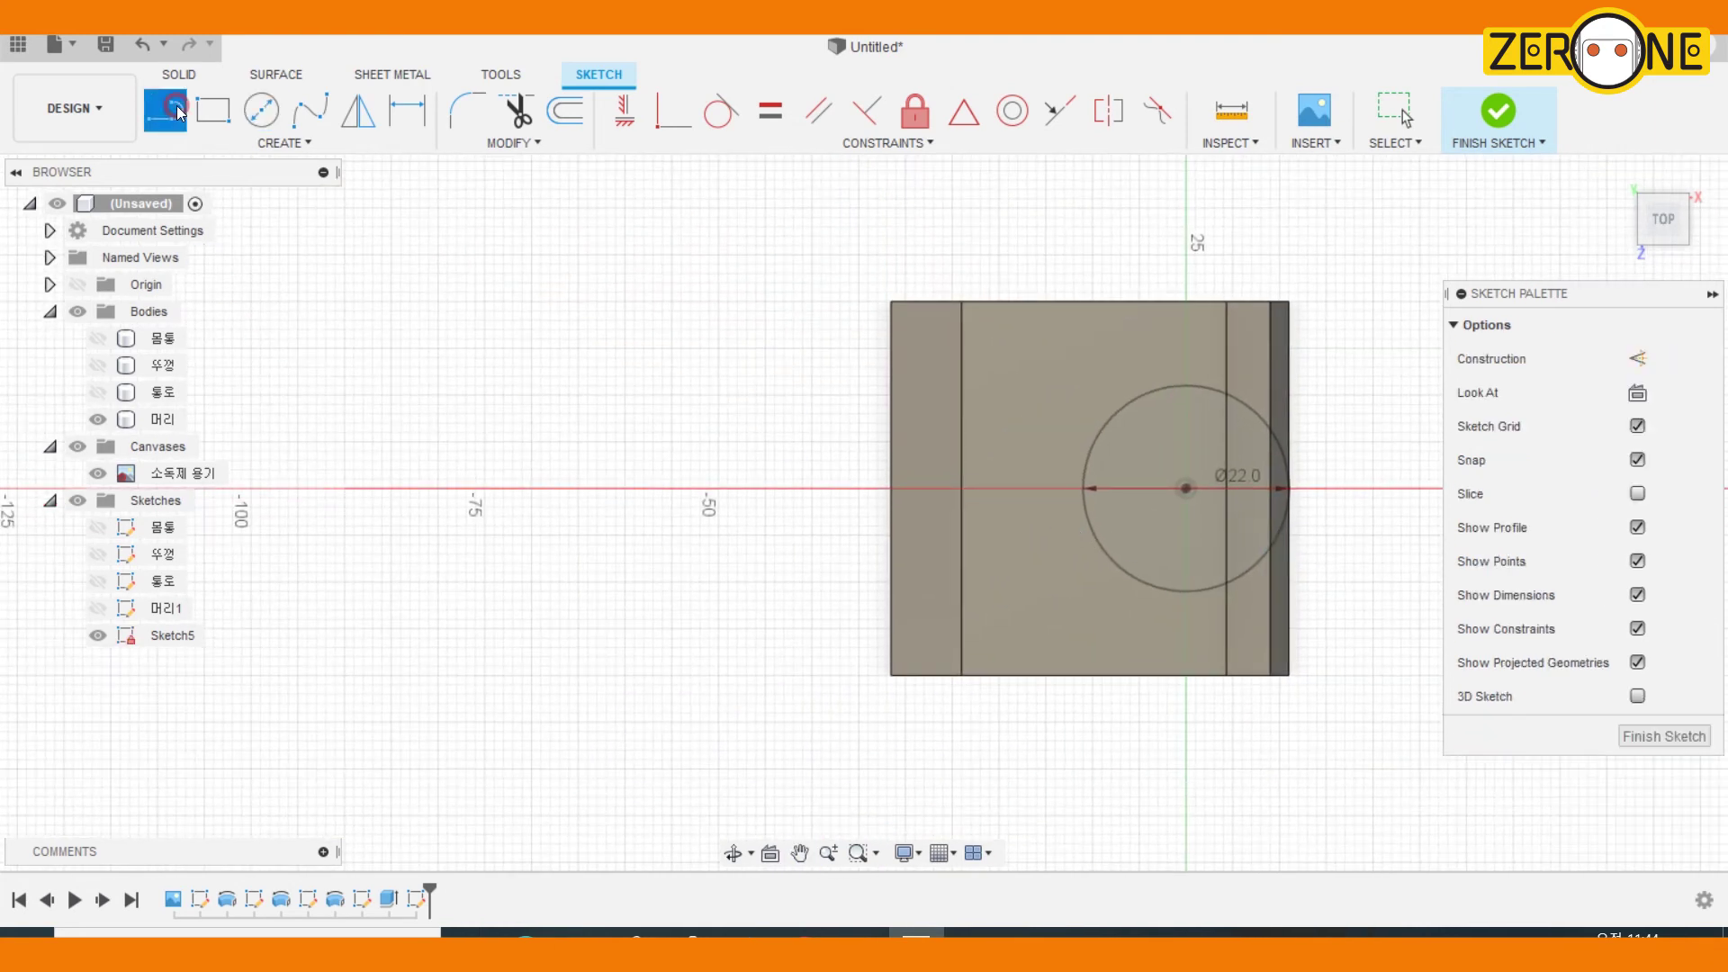
pyautogui.click(1188, 488)
pyautogui.click(635, 489)
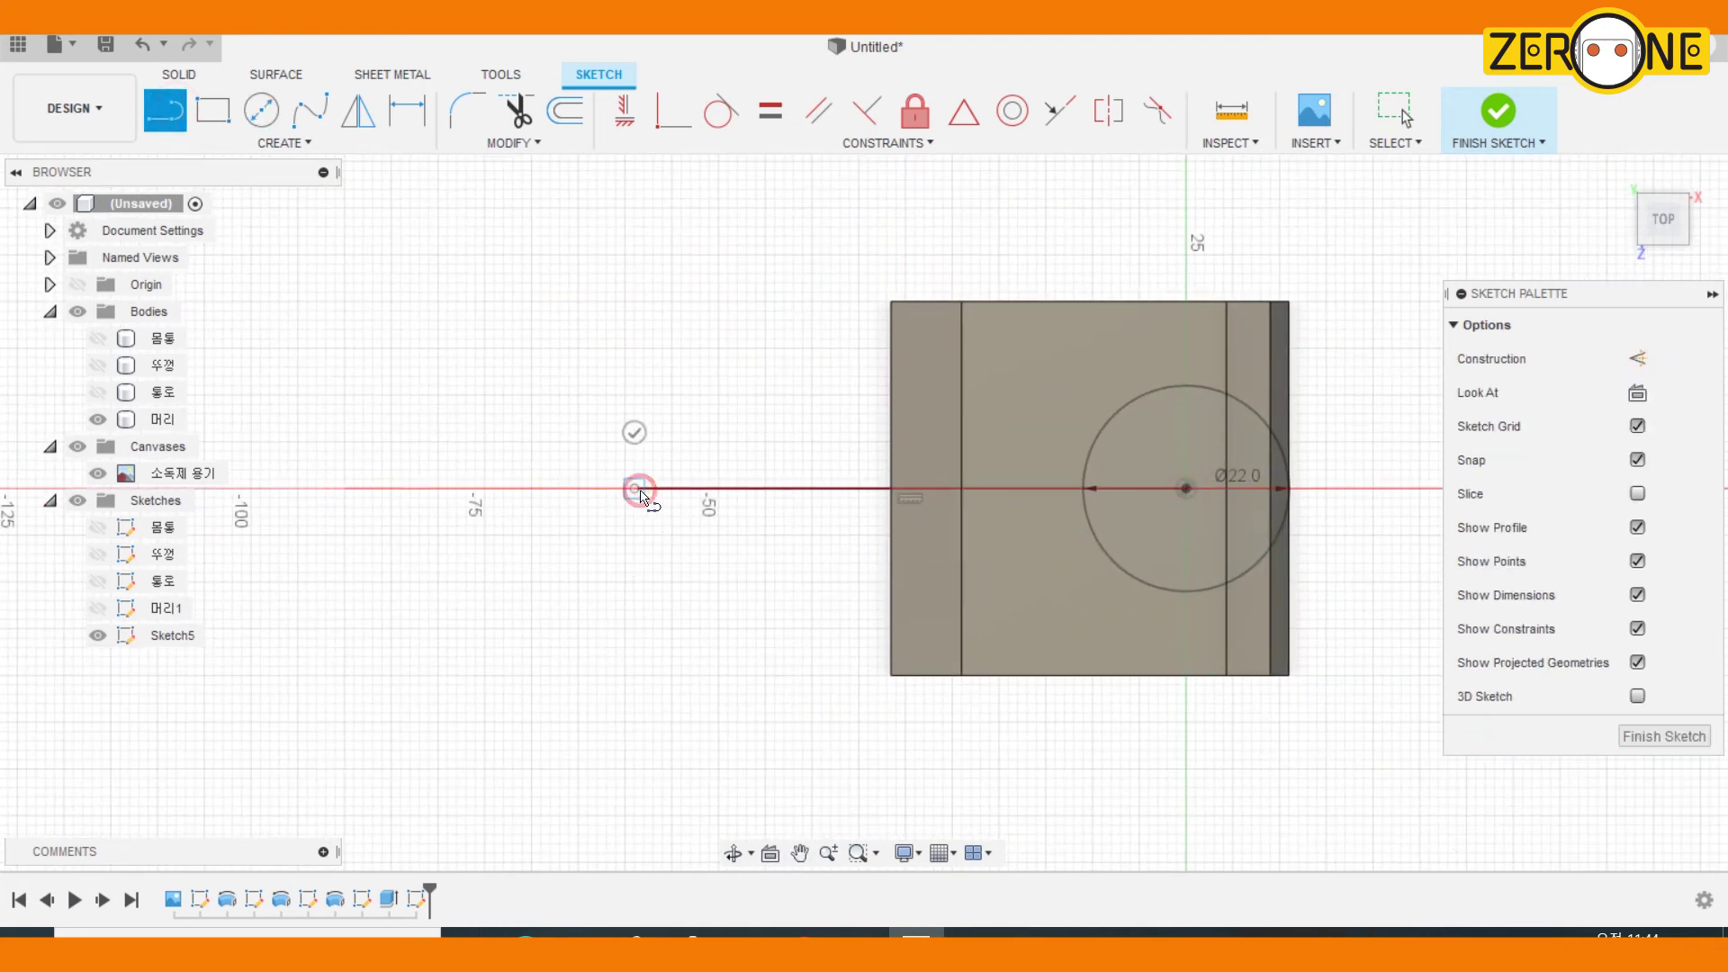
pyautogui.moveTo(796, 531); pyautogui.dragTo(653, 584, button='middle')
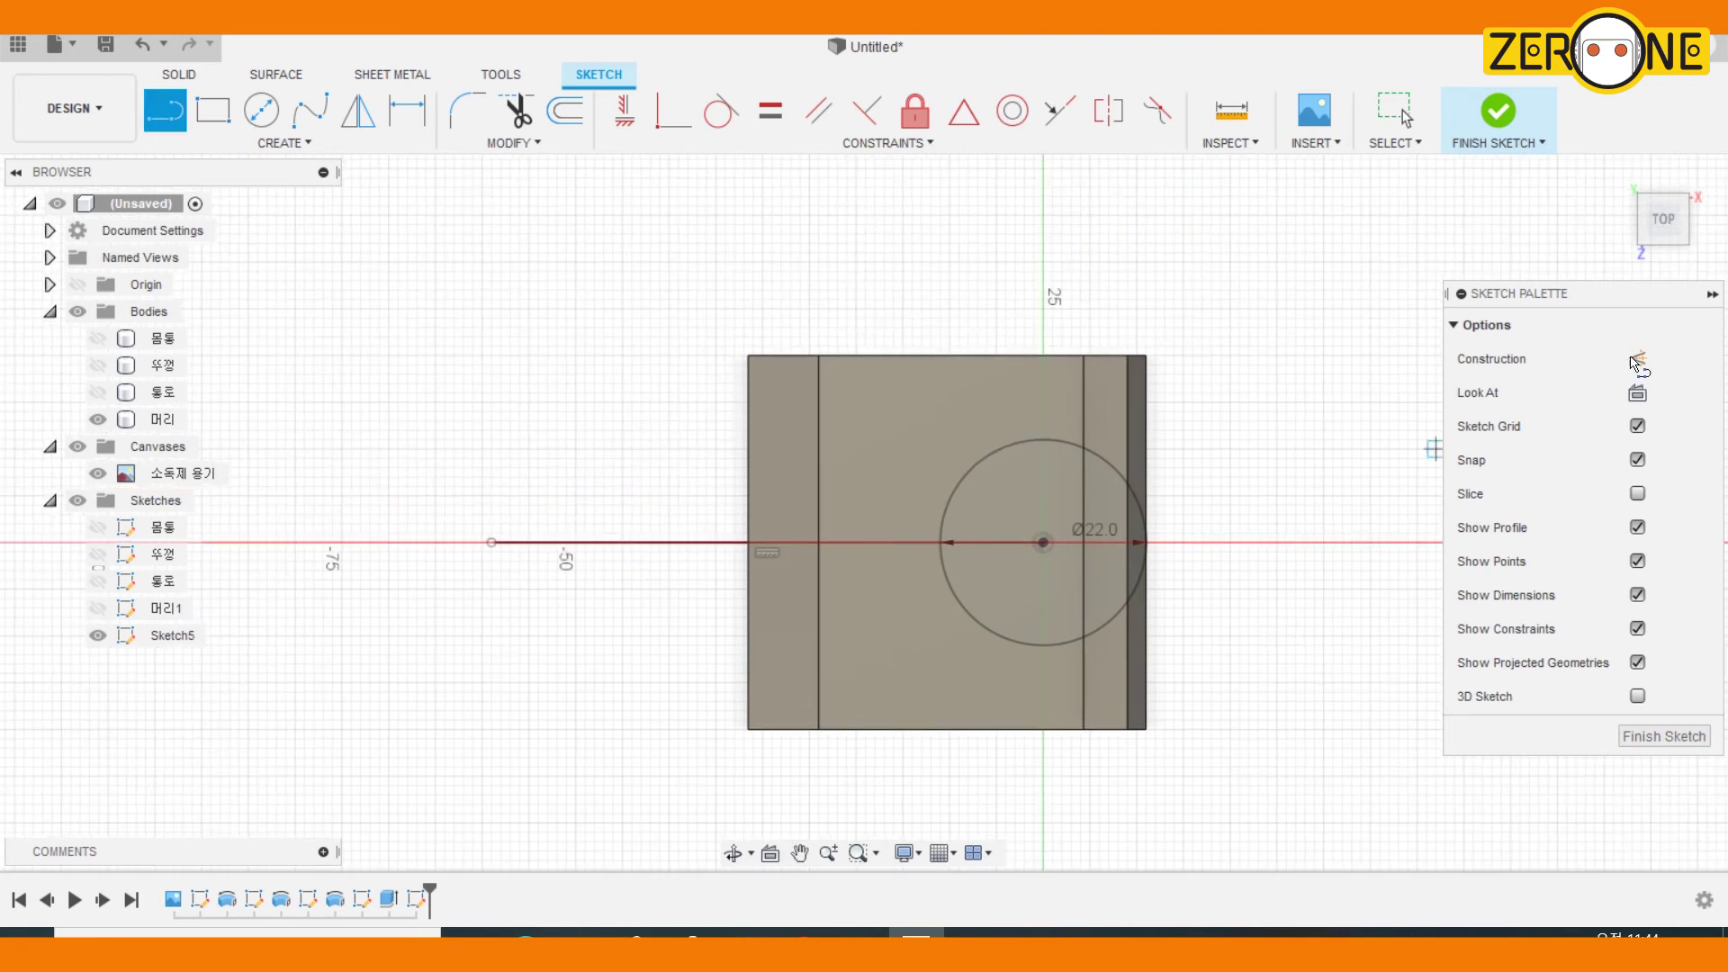
pyautogui.press('Escape')
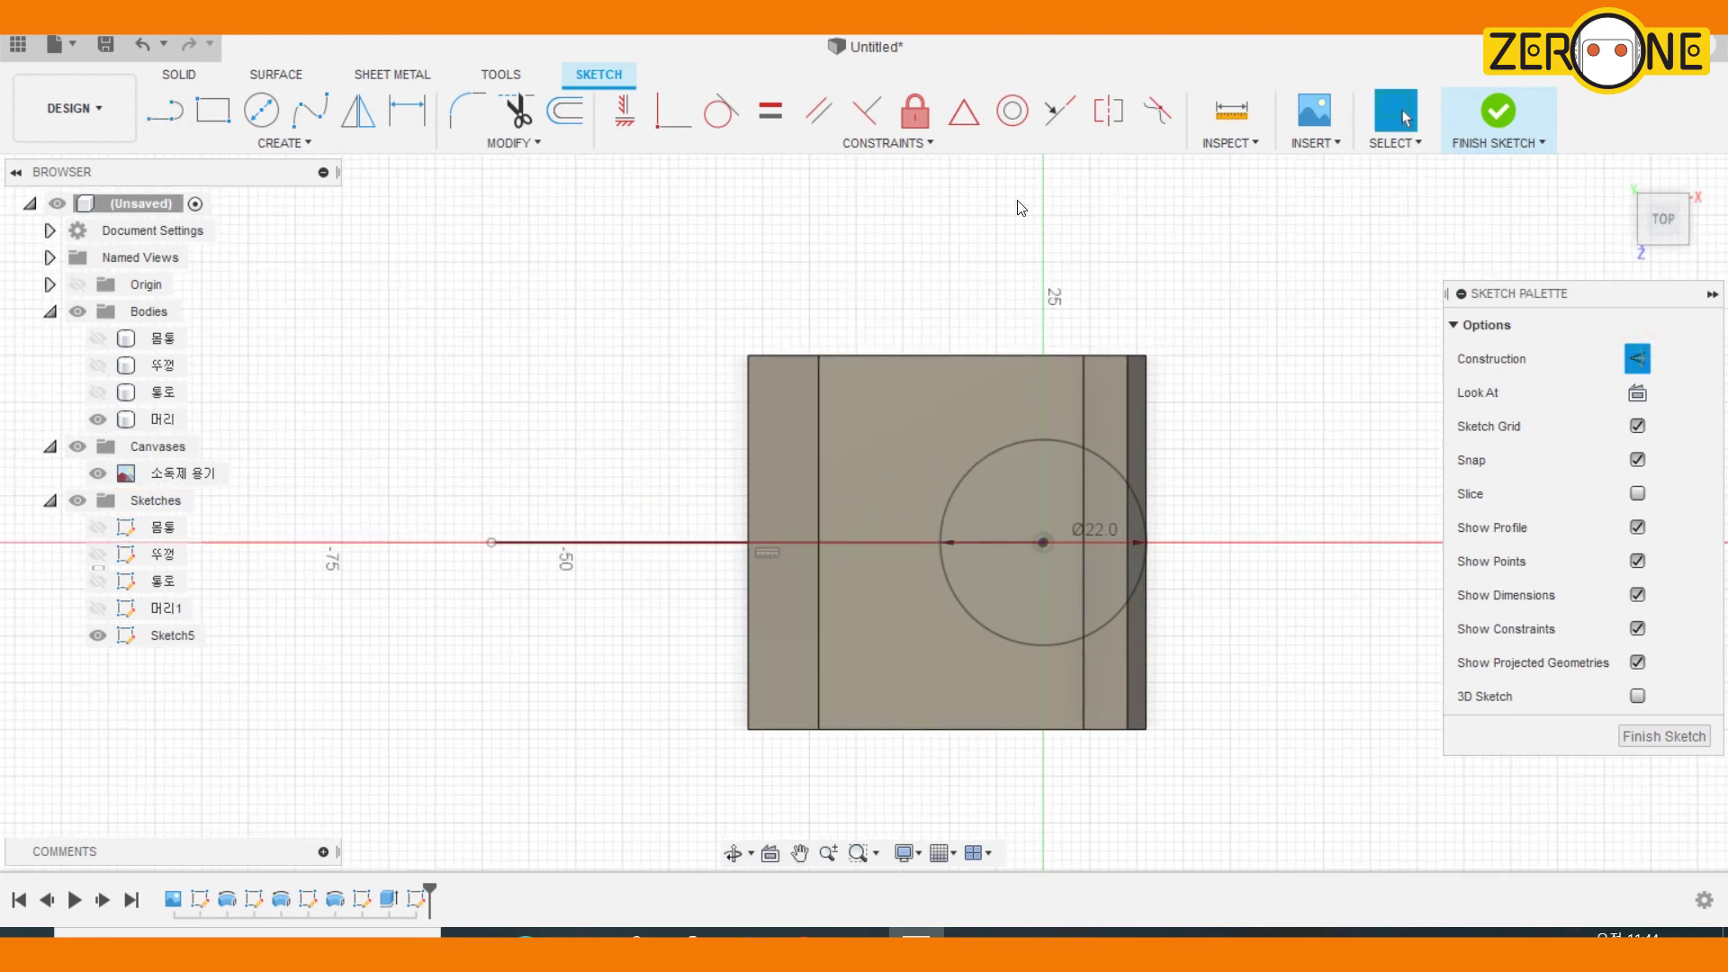
pyautogui.click(596, 545)
pyautogui.click(1637, 358)
pyautogui.click(1369, 370)
# Draw a line tangent to the circle toward the spout end, close it with a vertical line to the construction line, and trim the overhang
pyautogui.click(165, 110)
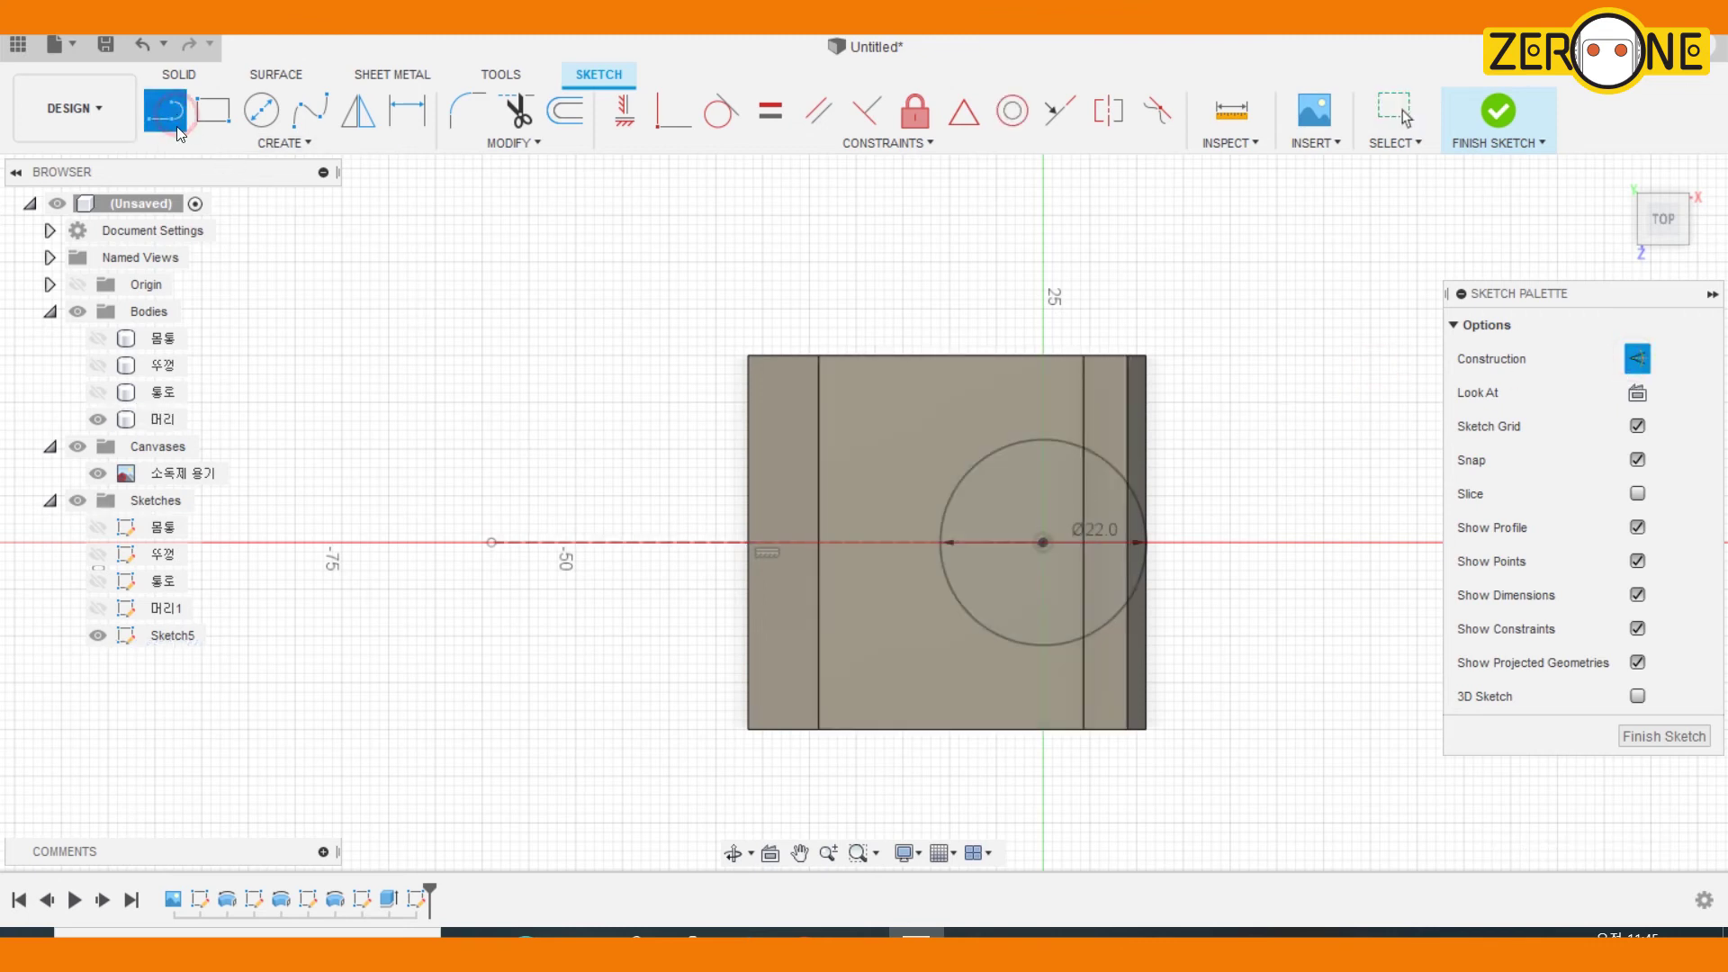
pyautogui.moveTo(669, 505)
pyautogui.mouseDown()
pyautogui.moveTo(1049, 468)
pyautogui.moveTo(1033, 433)
pyautogui.moveTo(1017, 439)
pyautogui.mouseUp()
pyautogui.scroll(3, 666, 546)
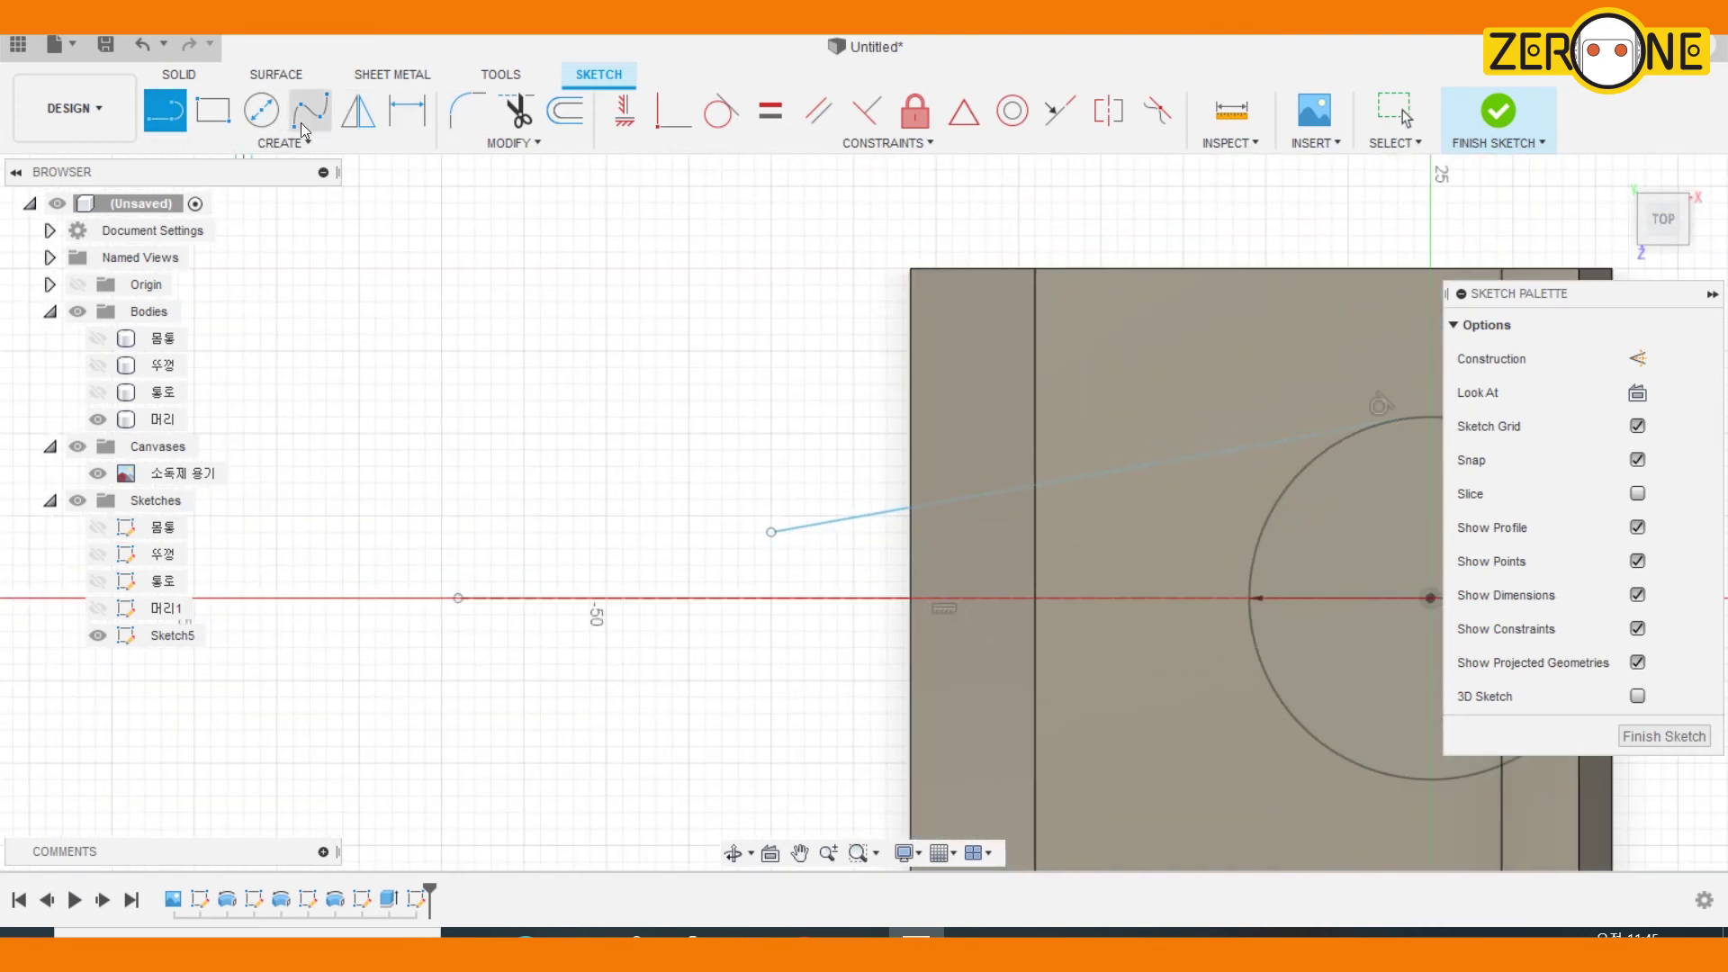
pyautogui.click(886, 513)
pyautogui.click(885, 597)
pyautogui.click(517, 110)
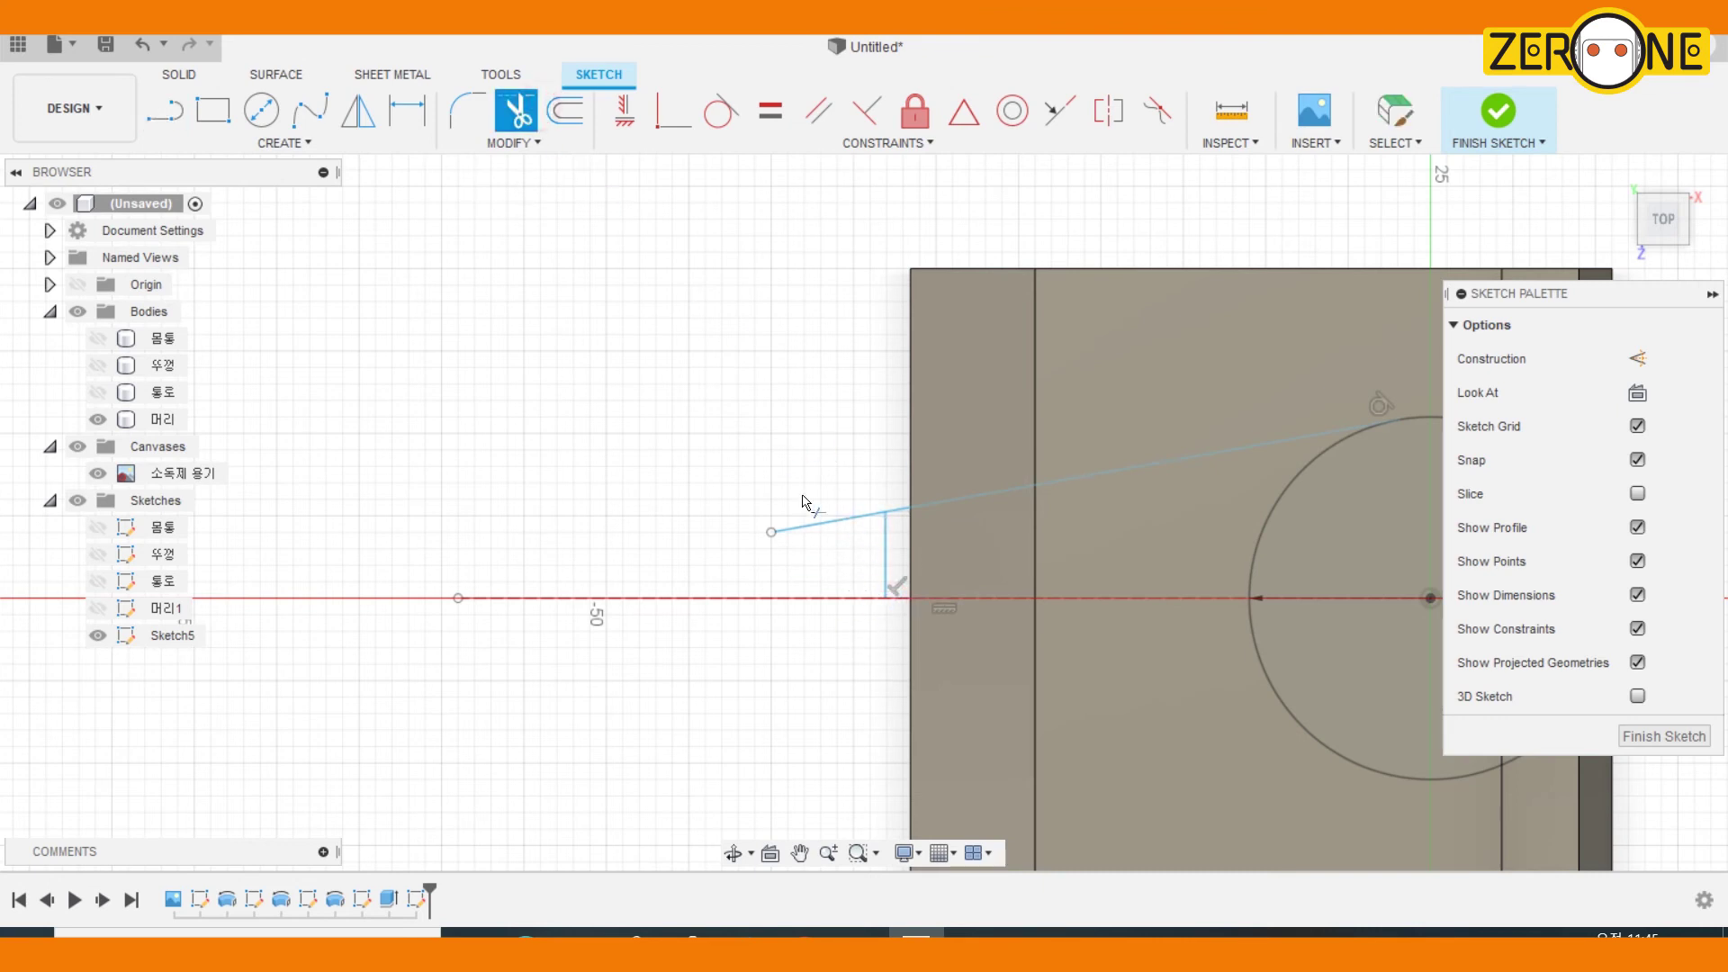
pyautogui.click(828, 524)
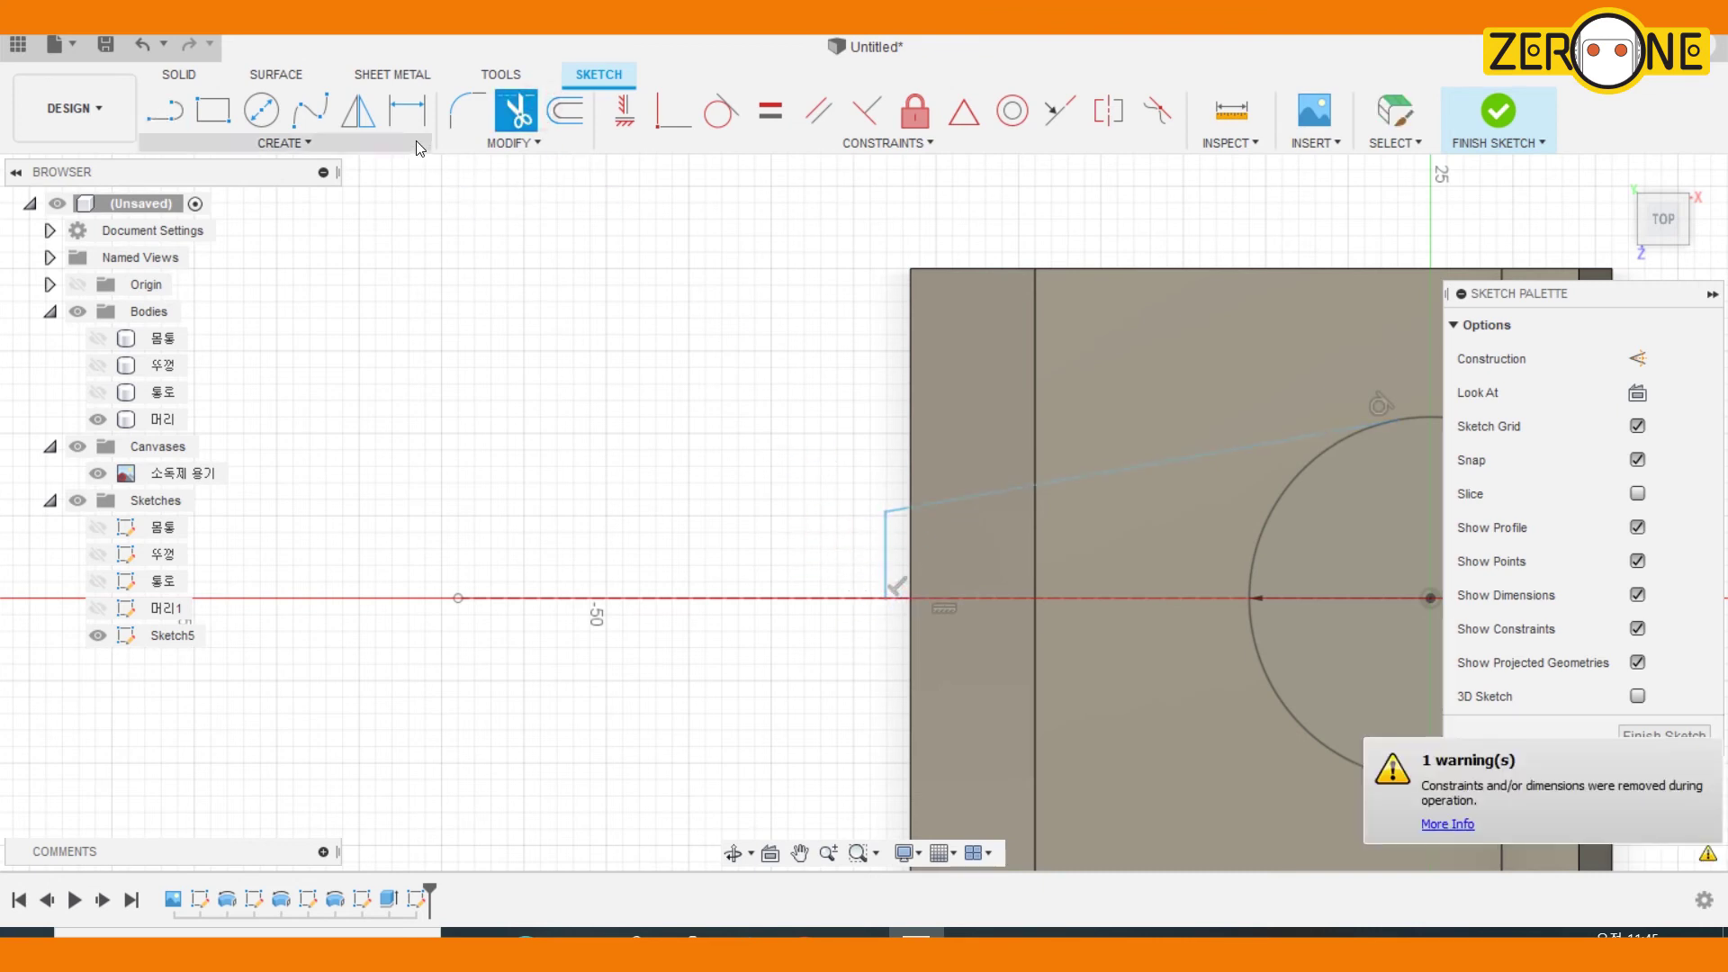
# Dimension the short vertical spout-end line with a length of 4 mm
pyautogui.press('d')
pyautogui.click(887, 558)
pyautogui.click(816, 590)
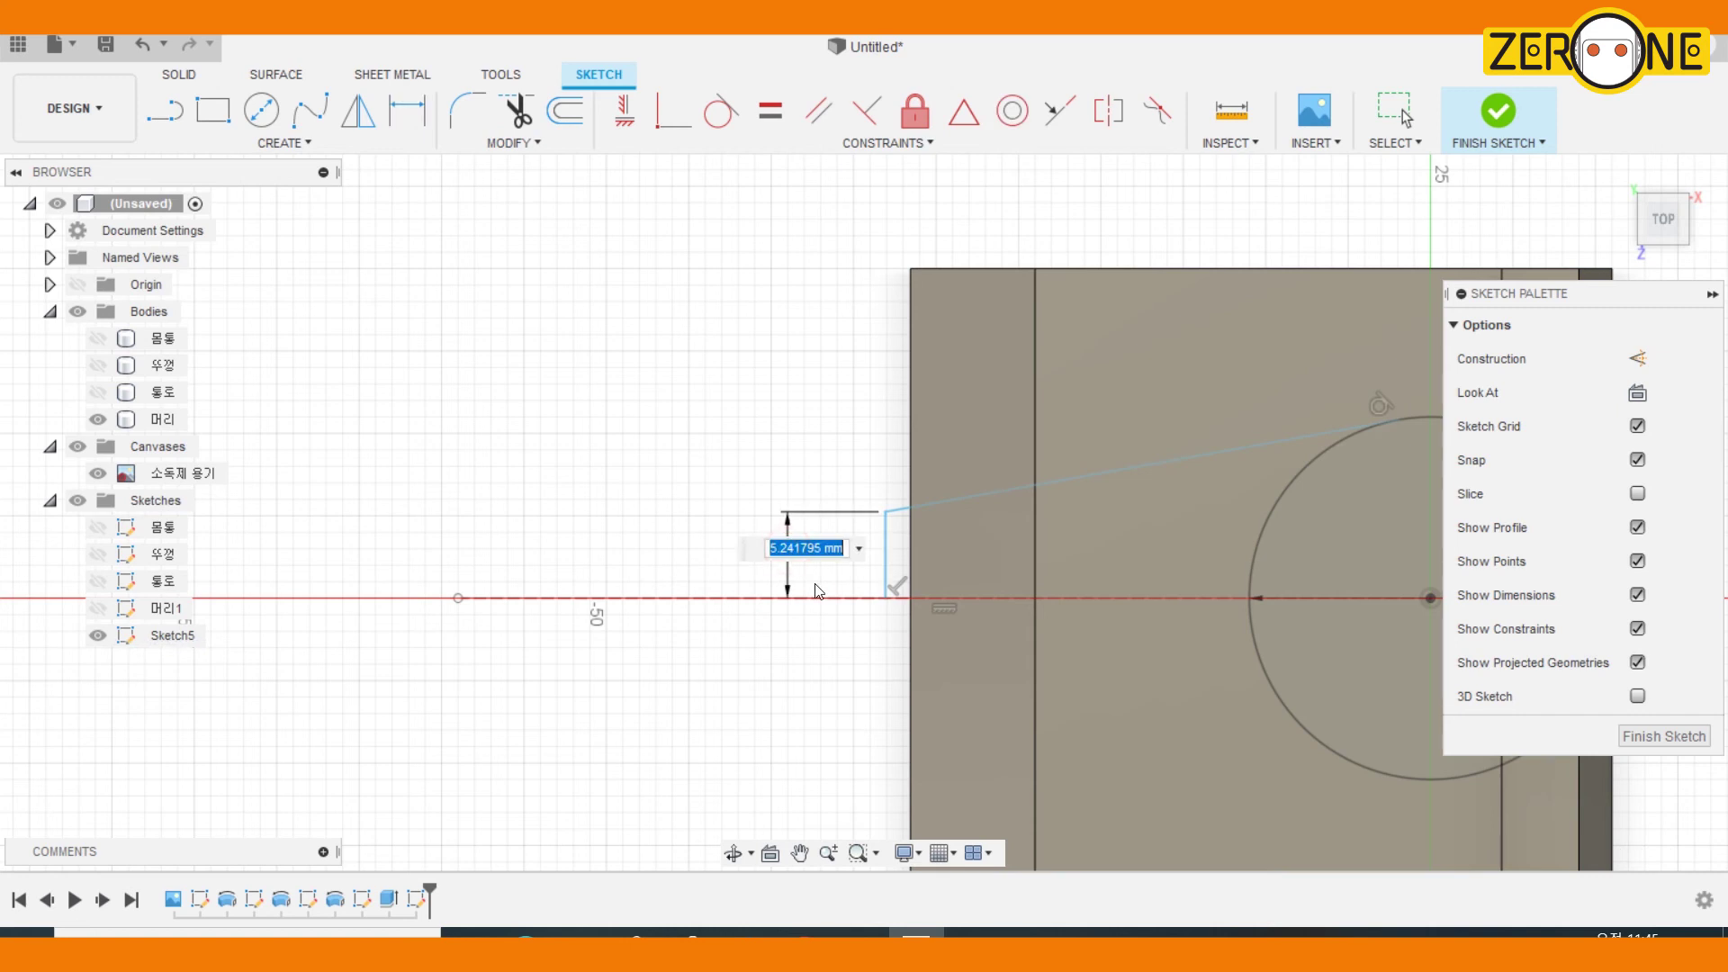
pyautogui.write('4')
pyautogui.press('Return')
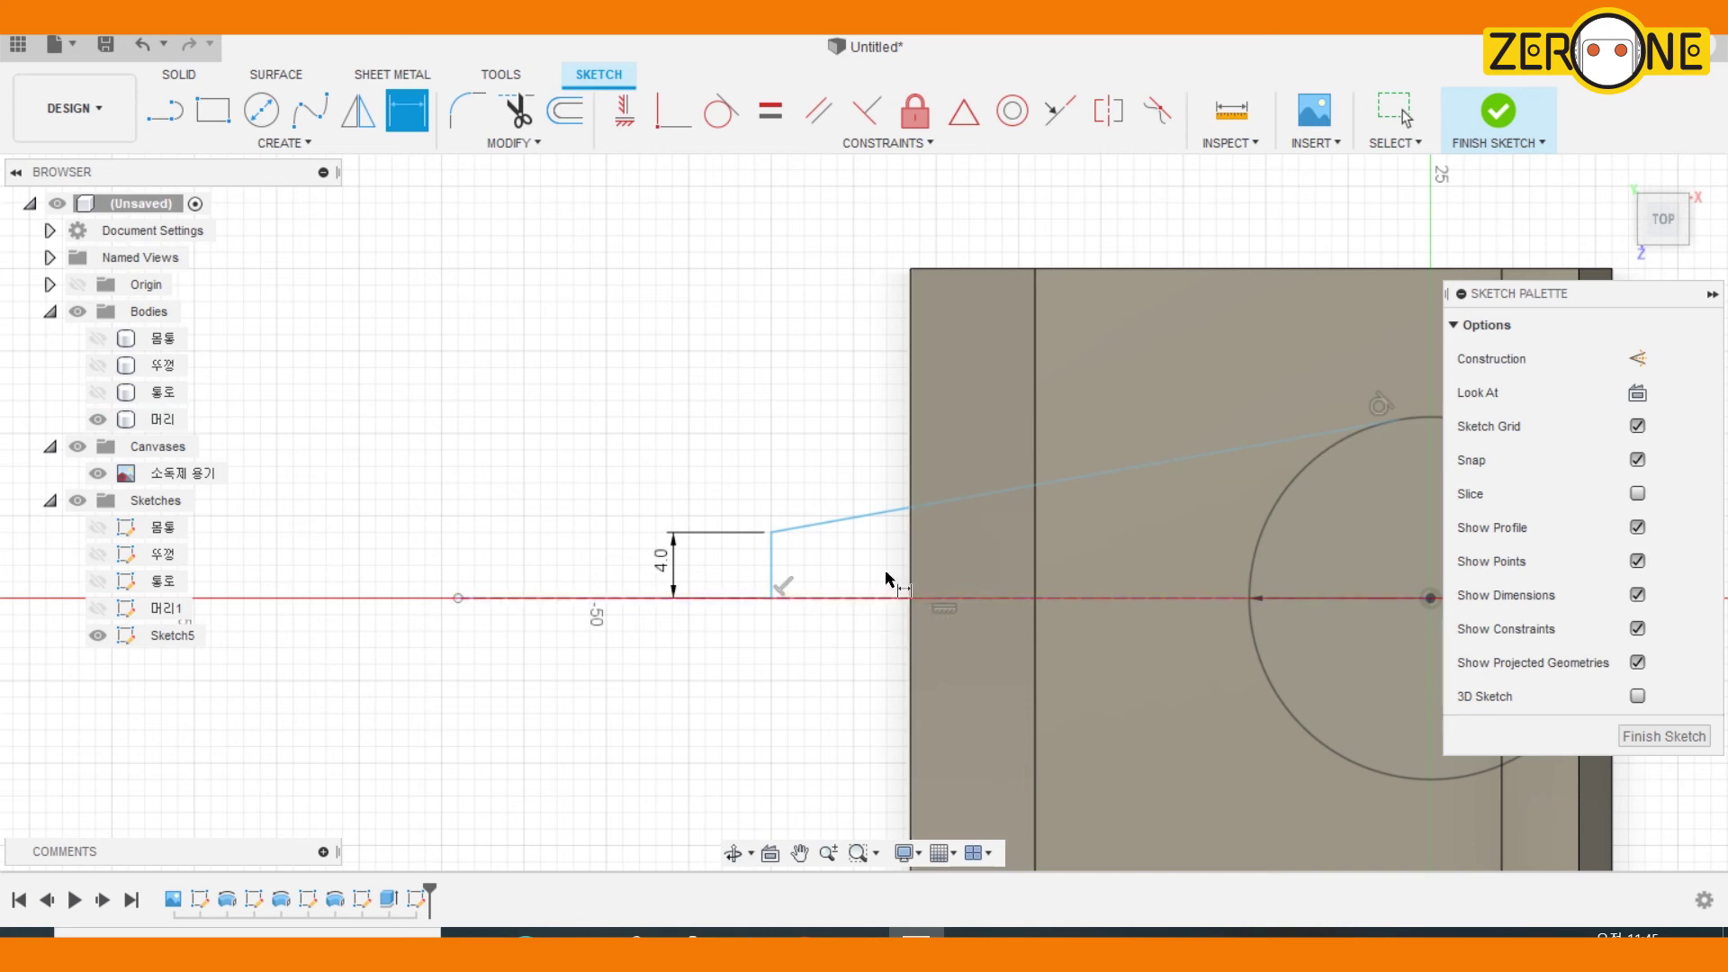
# Dimension the distance from the spout-end line to the circle's centre as 35 mm and revise it to 32 mm
pyautogui.click(771, 567)
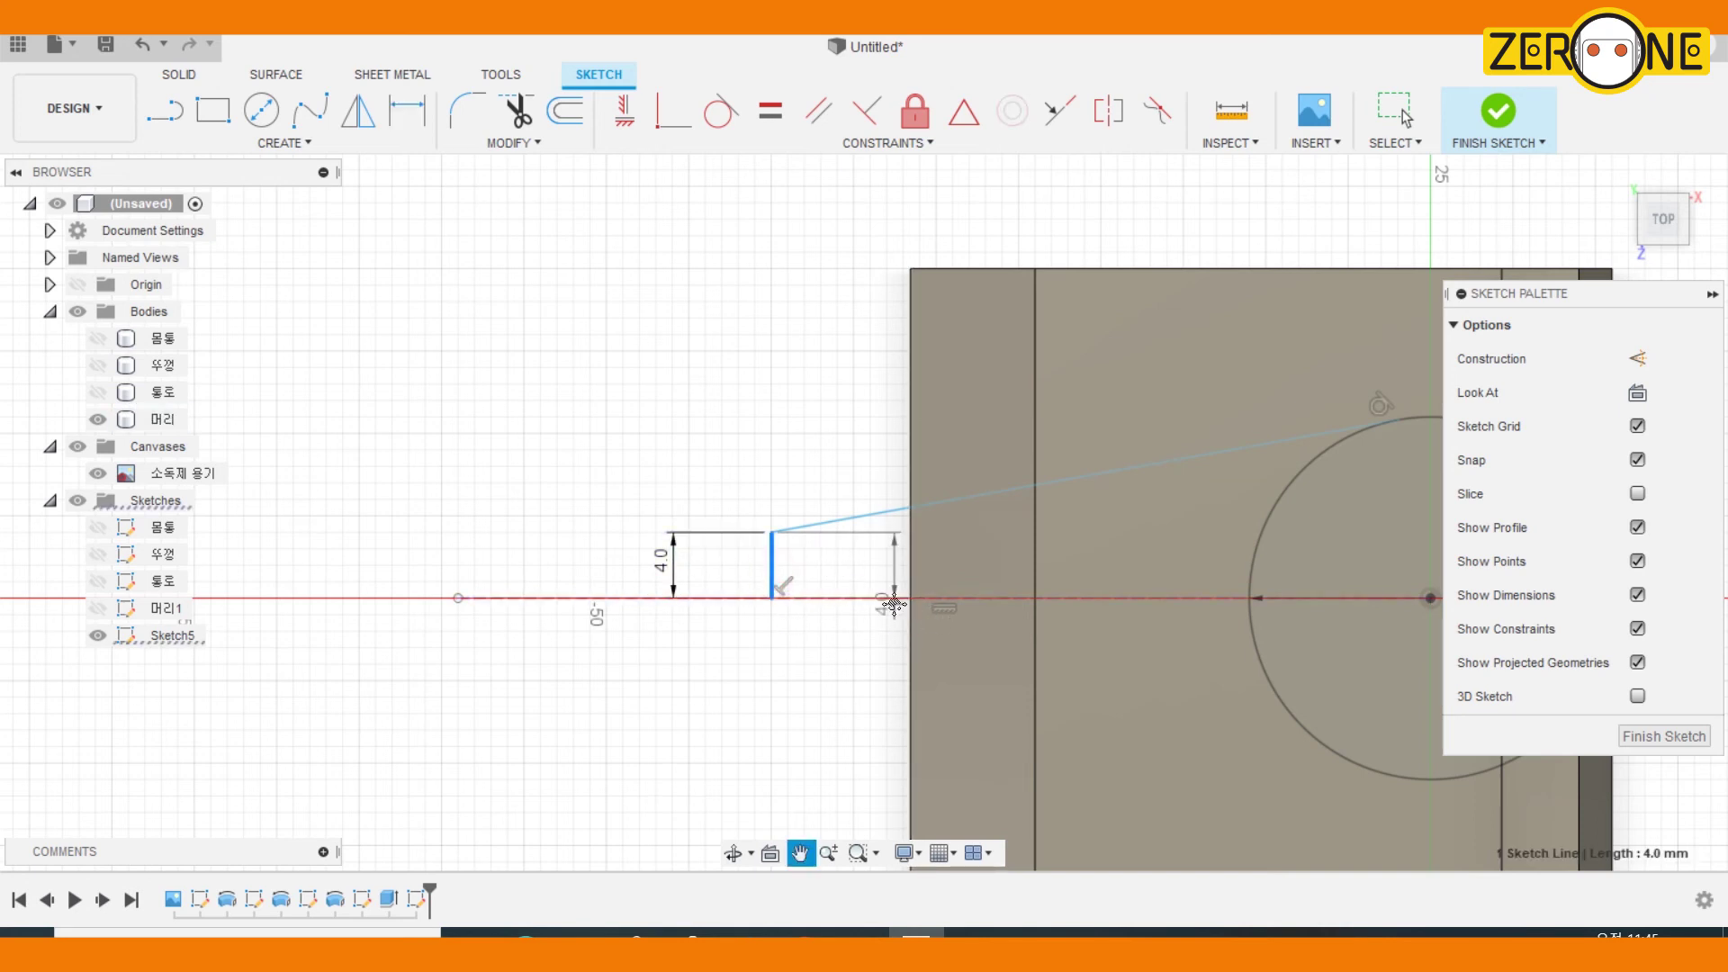
pyautogui.moveTo(1388, 606); pyautogui.dragTo(1073, 580, button='middle')
pyautogui.click(1115, 571)
pyautogui.click(807, 641)
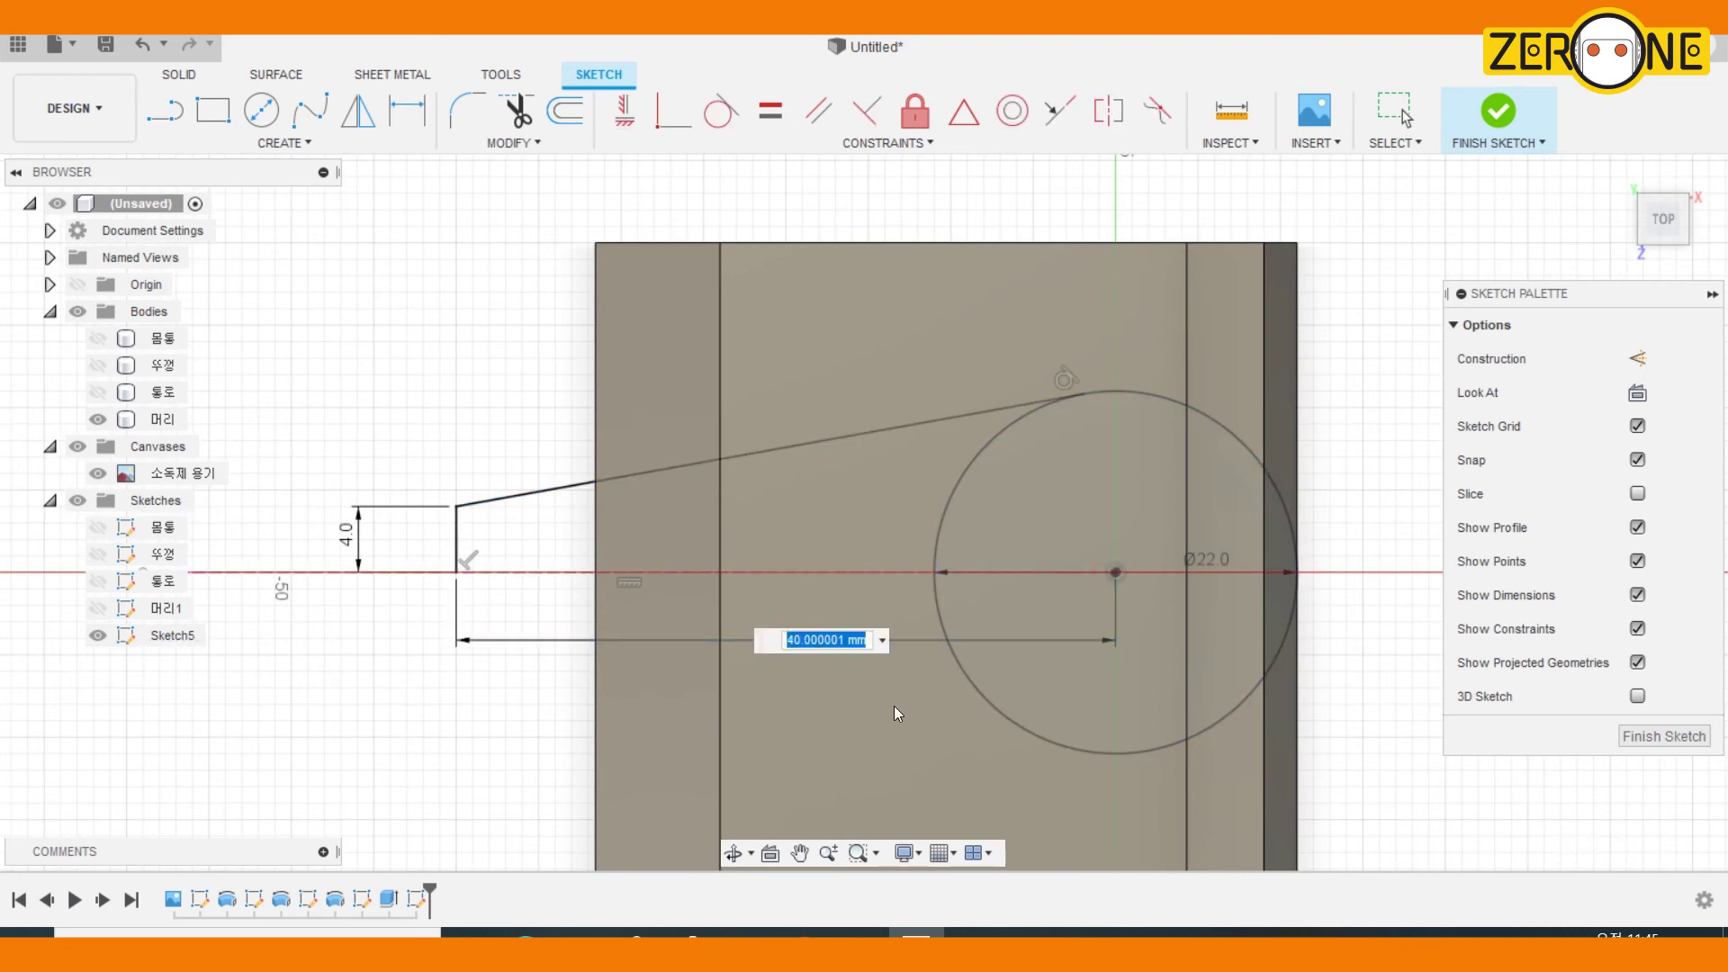
pyautogui.write('35')
pyautogui.press('Return')
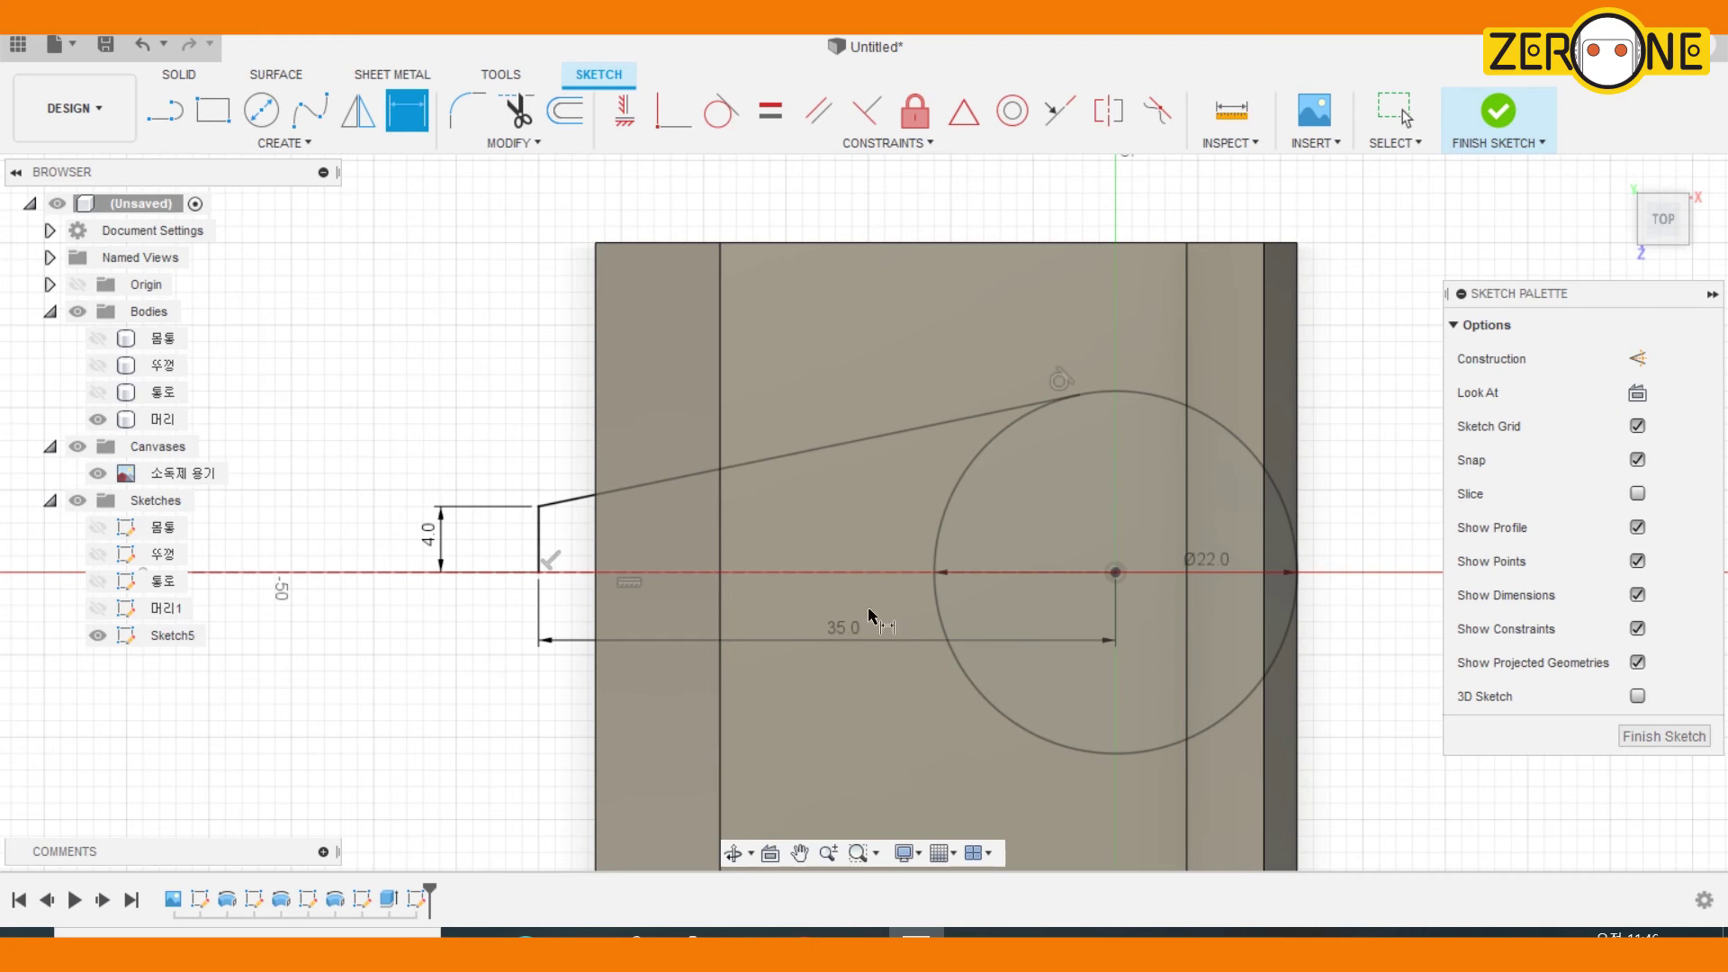
pyautogui.doubleClick(833, 621)
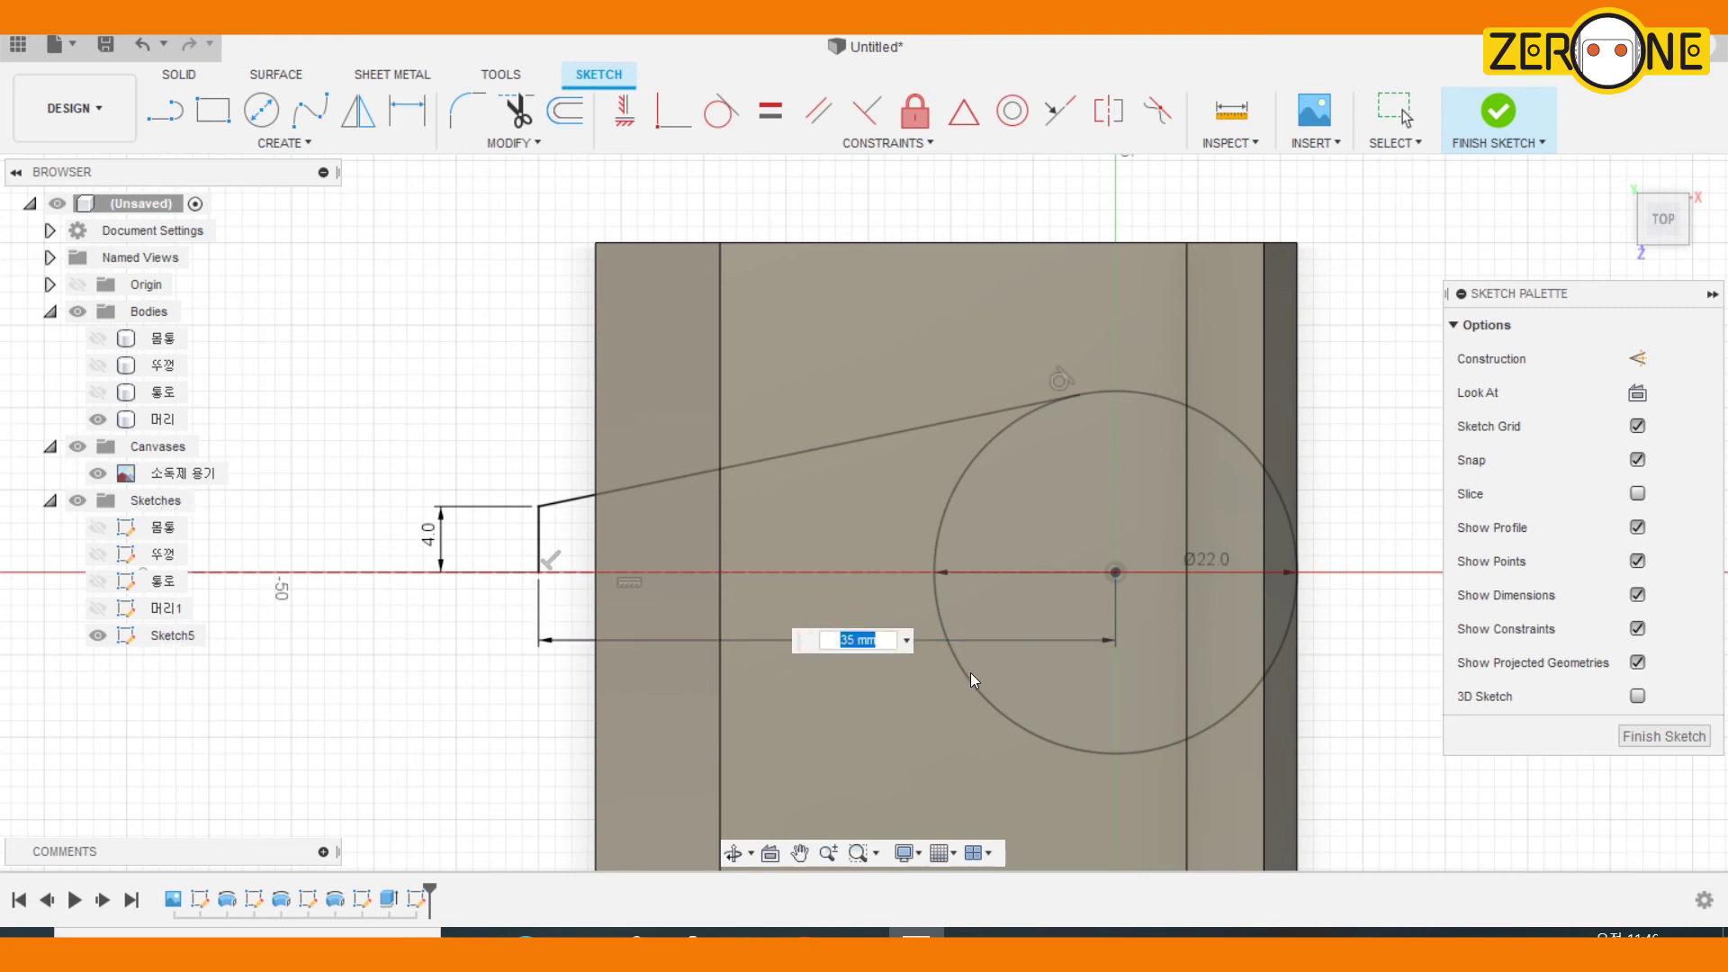
pyautogui.write('32')
pyautogui.press('Return')
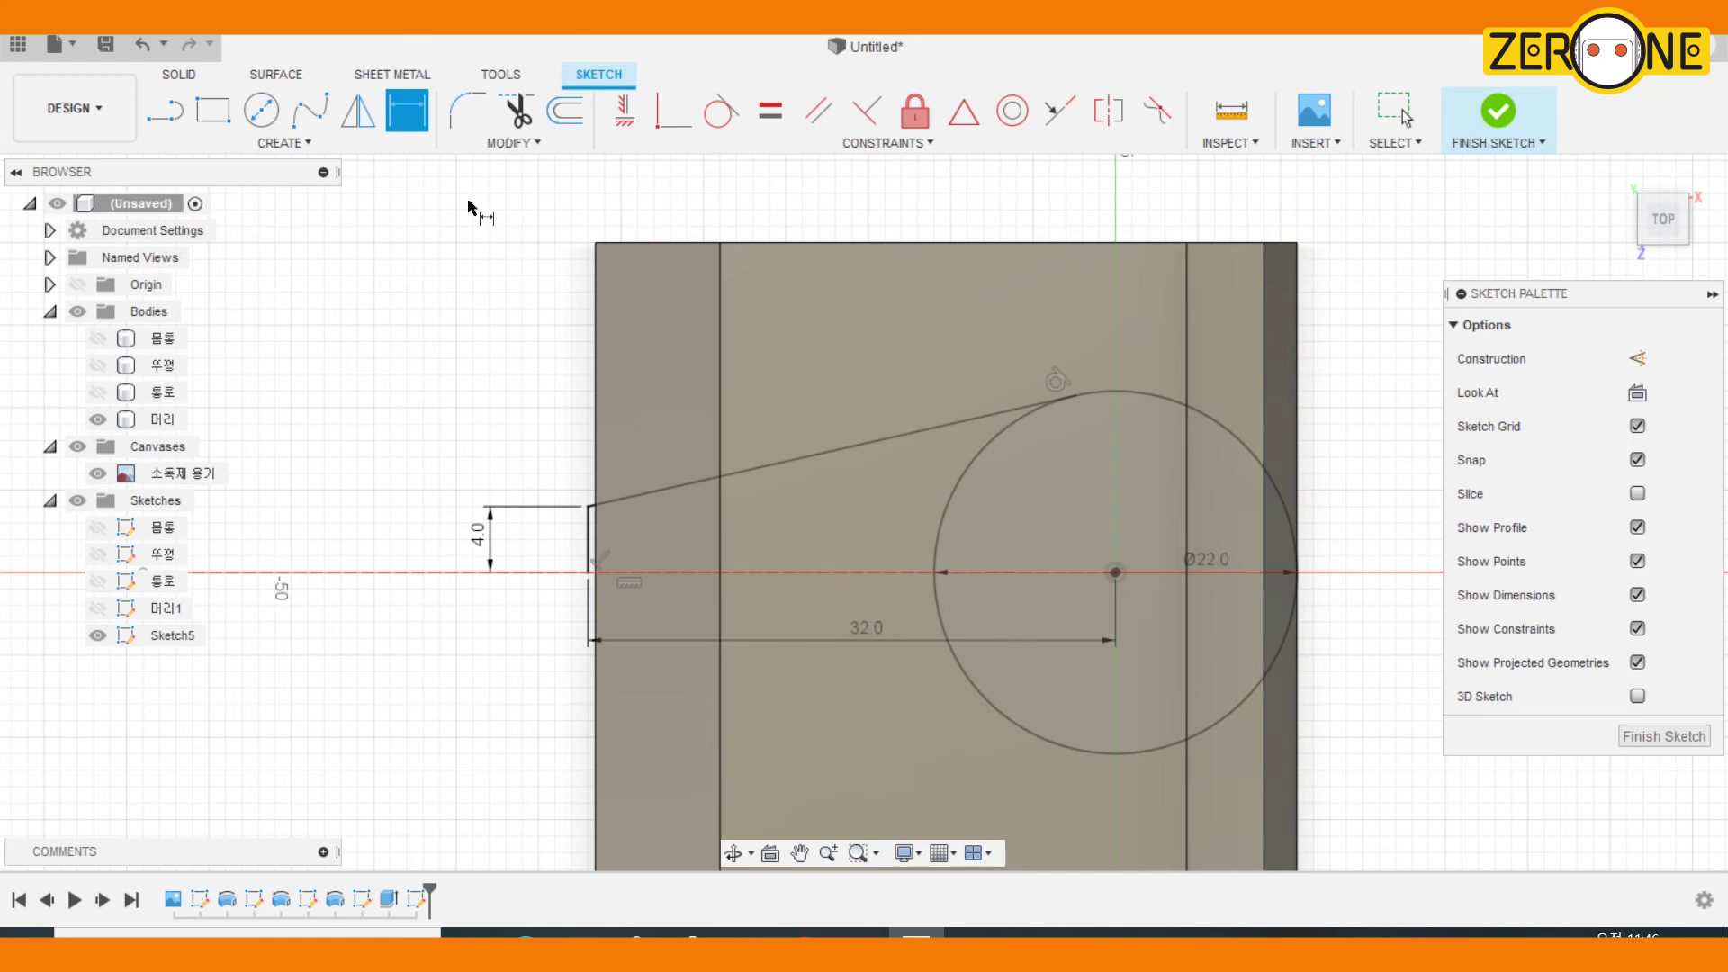
# Mirror the tangent line and the vertical spout-end line about the horizontal construction line
pyautogui.click(358, 110)
pyautogui.click(678, 489)
pyautogui.click(590, 528)
pyautogui.click(540, 573)
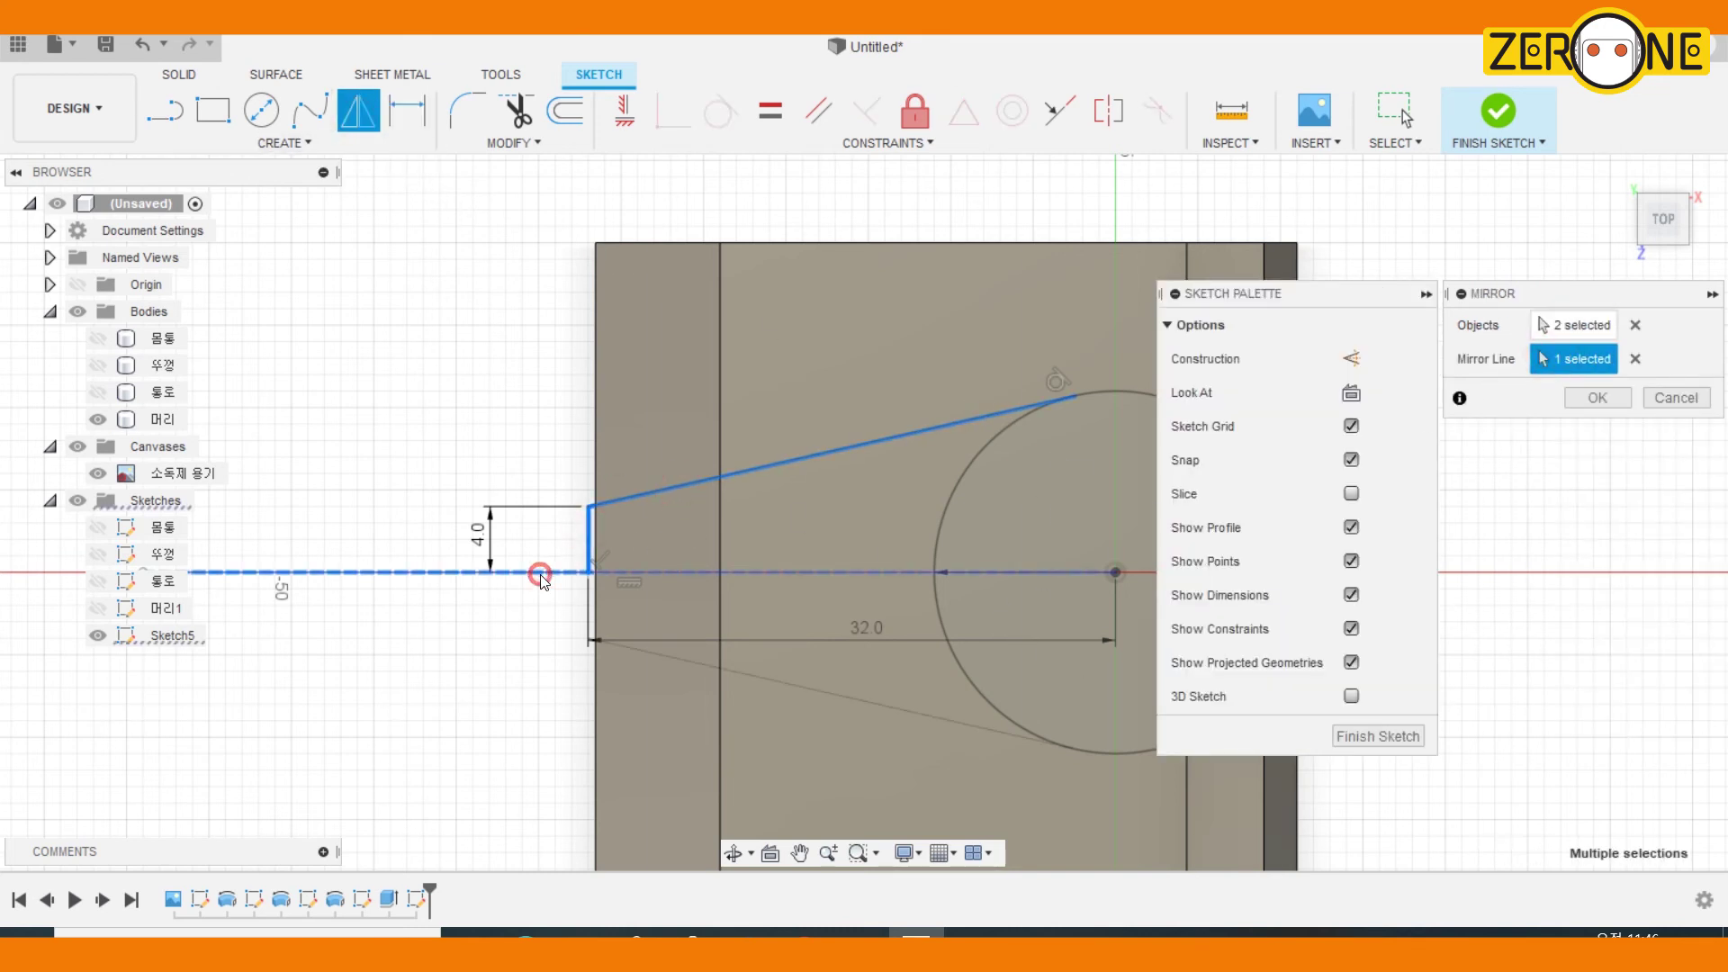
pyautogui.click(1591, 405)
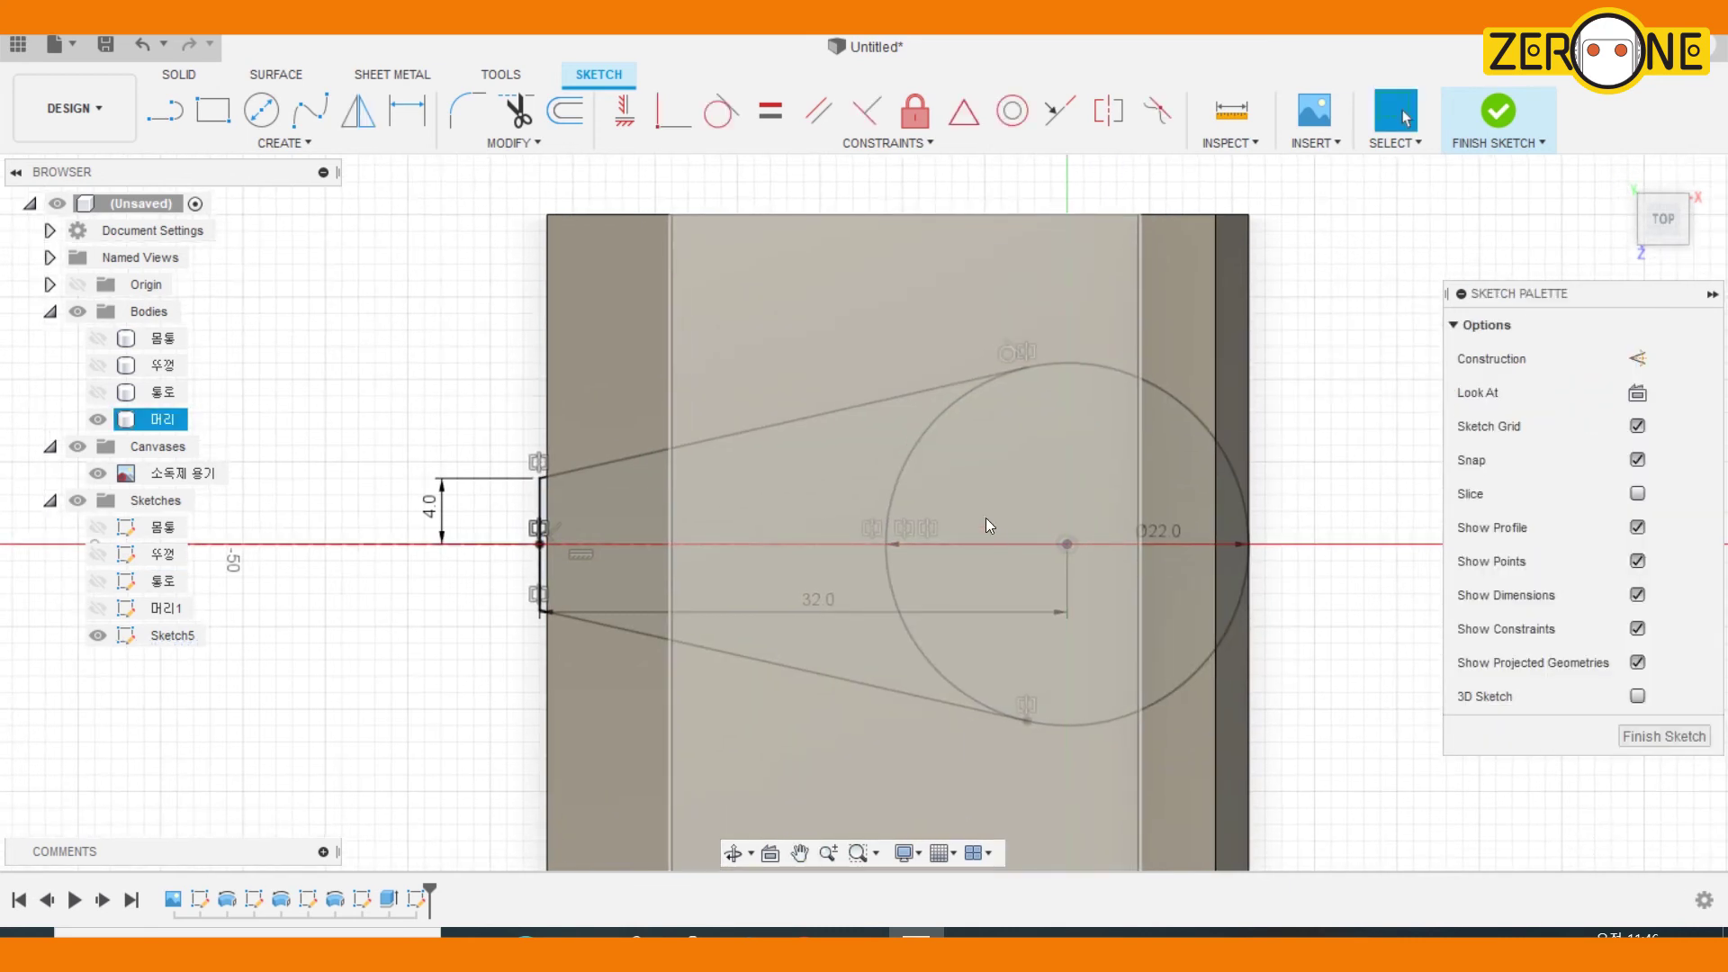
# Trim the circle's inner arcs between the two tangent lines to leave one teardrop outline, and finish the sketch
pyautogui.press('t')
pyautogui.click(907, 472)
pyautogui.click(893, 590)
pyautogui.scroll(-2, 952, 667)
pyautogui.keyDown('shift'); pyautogui.moveTo(952, 668); pyautogui.dragTo(859, 689, button='middle'); pyautogui.keyUp('shift')
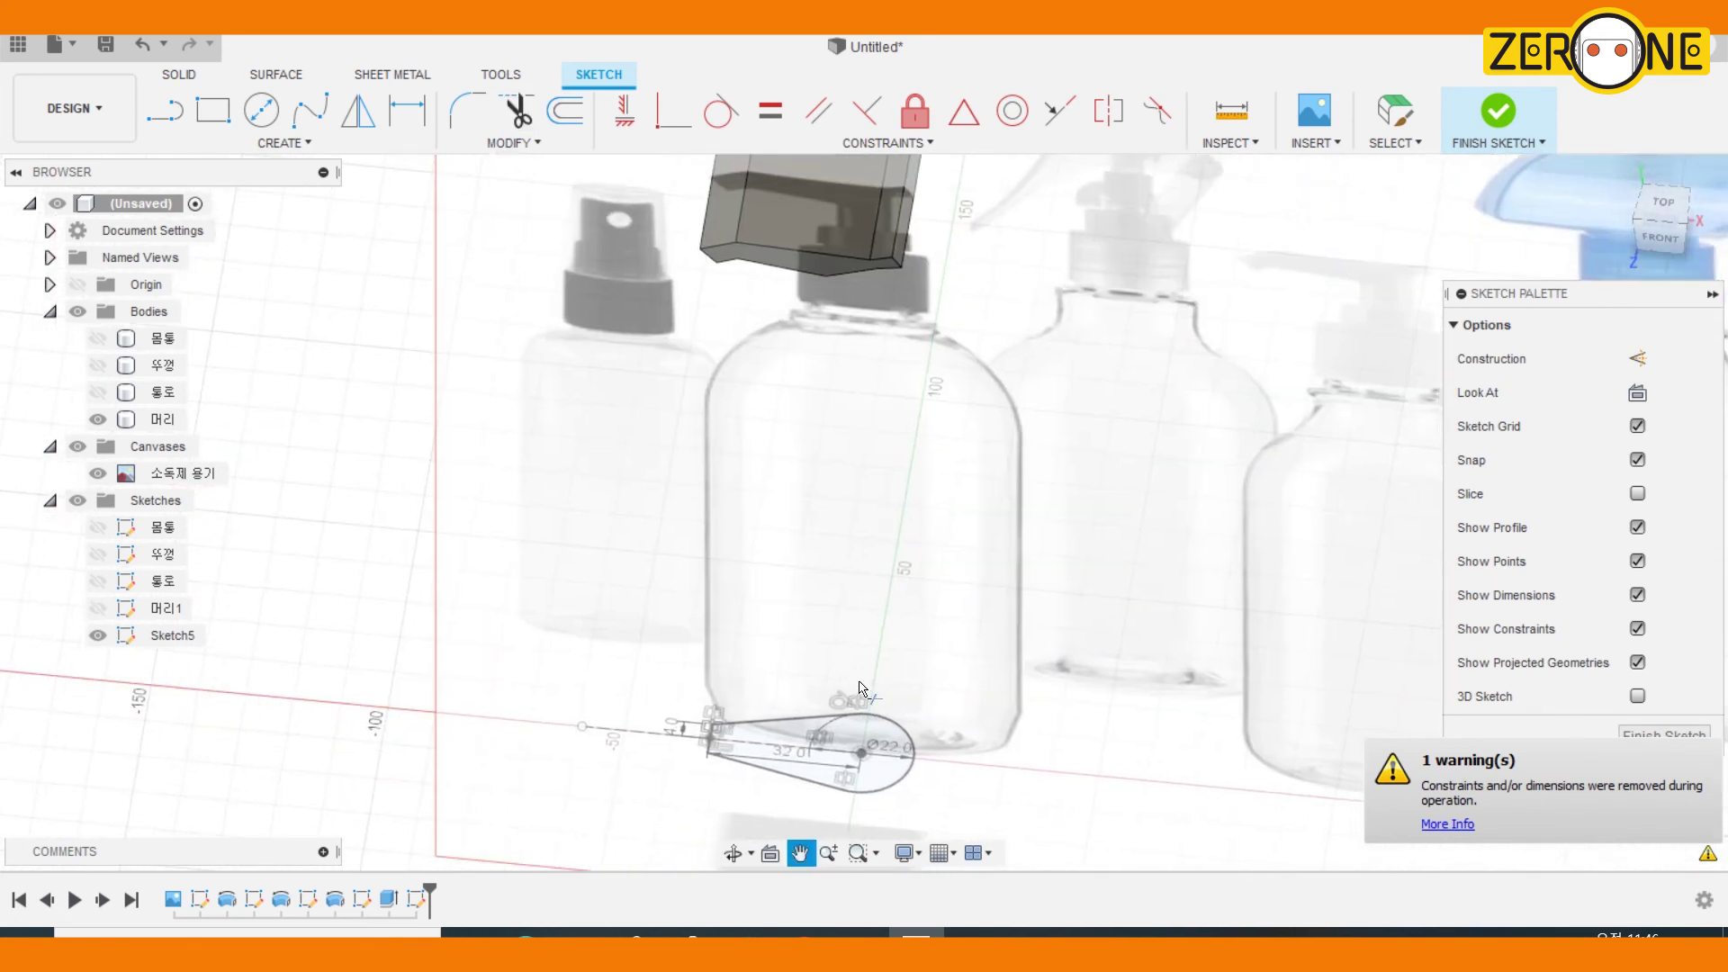
pyautogui.click(1496, 108)
# Extrude the teardrop profile upward 200 mm through the pump head with the Intersect operation
pyautogui.click(845, 777)
pyautogui.press('e')
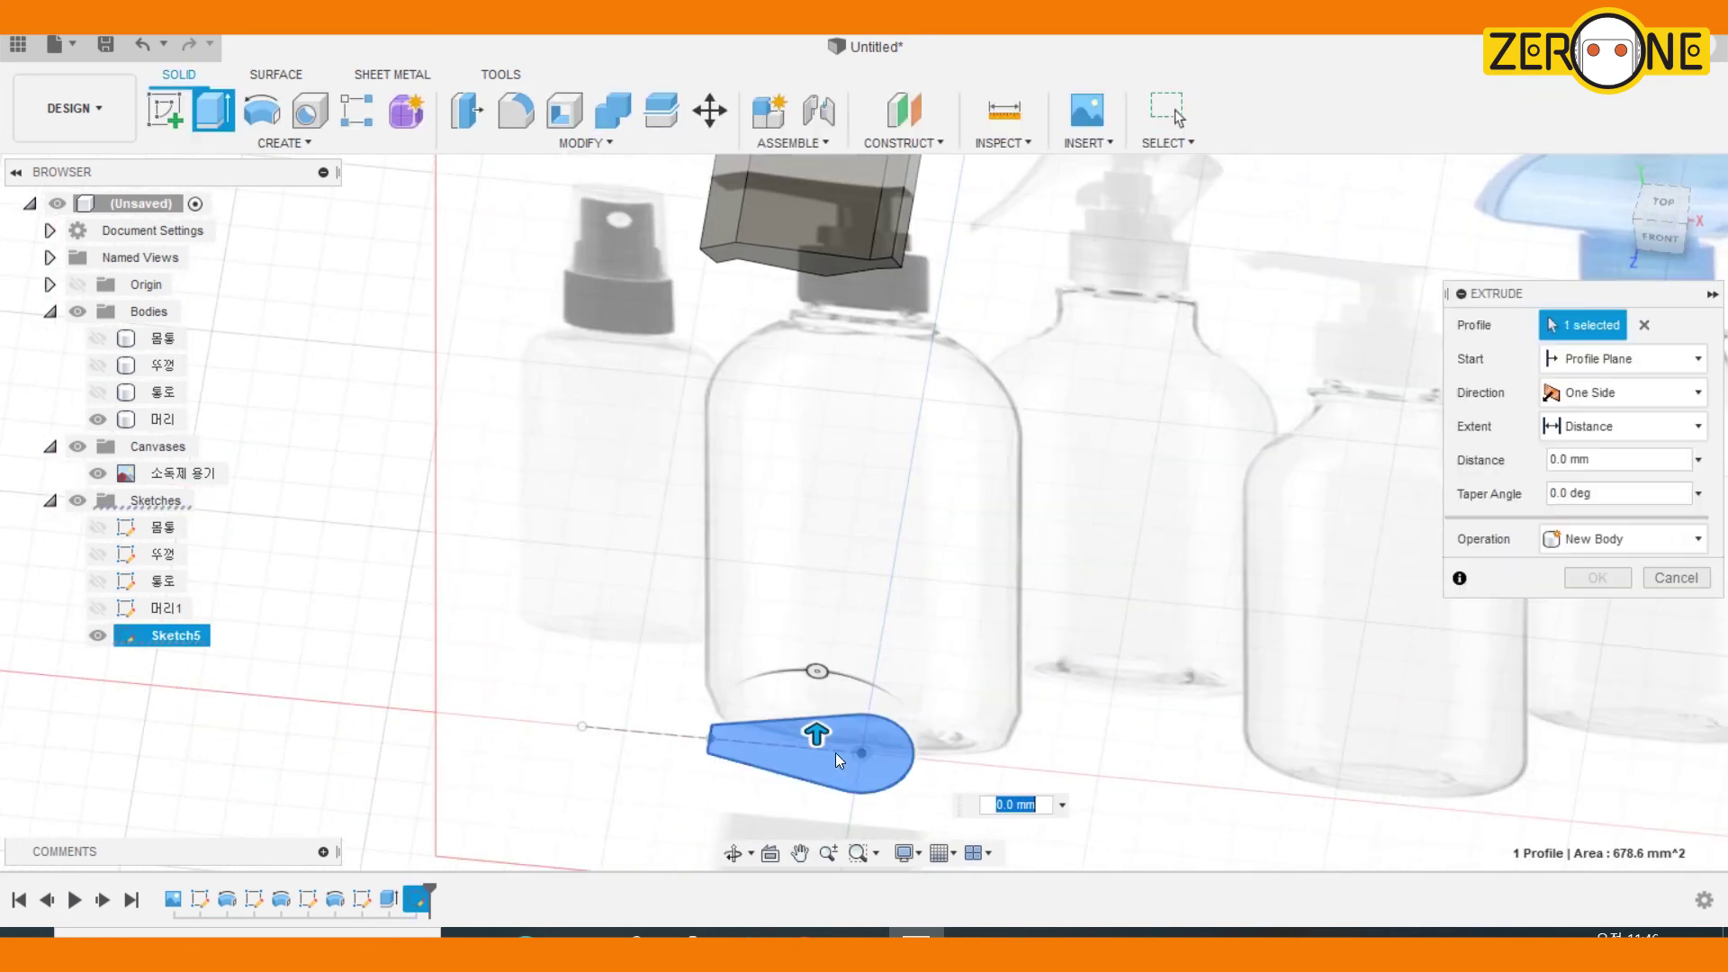
pyautogui.moveTo(814, 732); pyautogui.dragTo(821, 165)
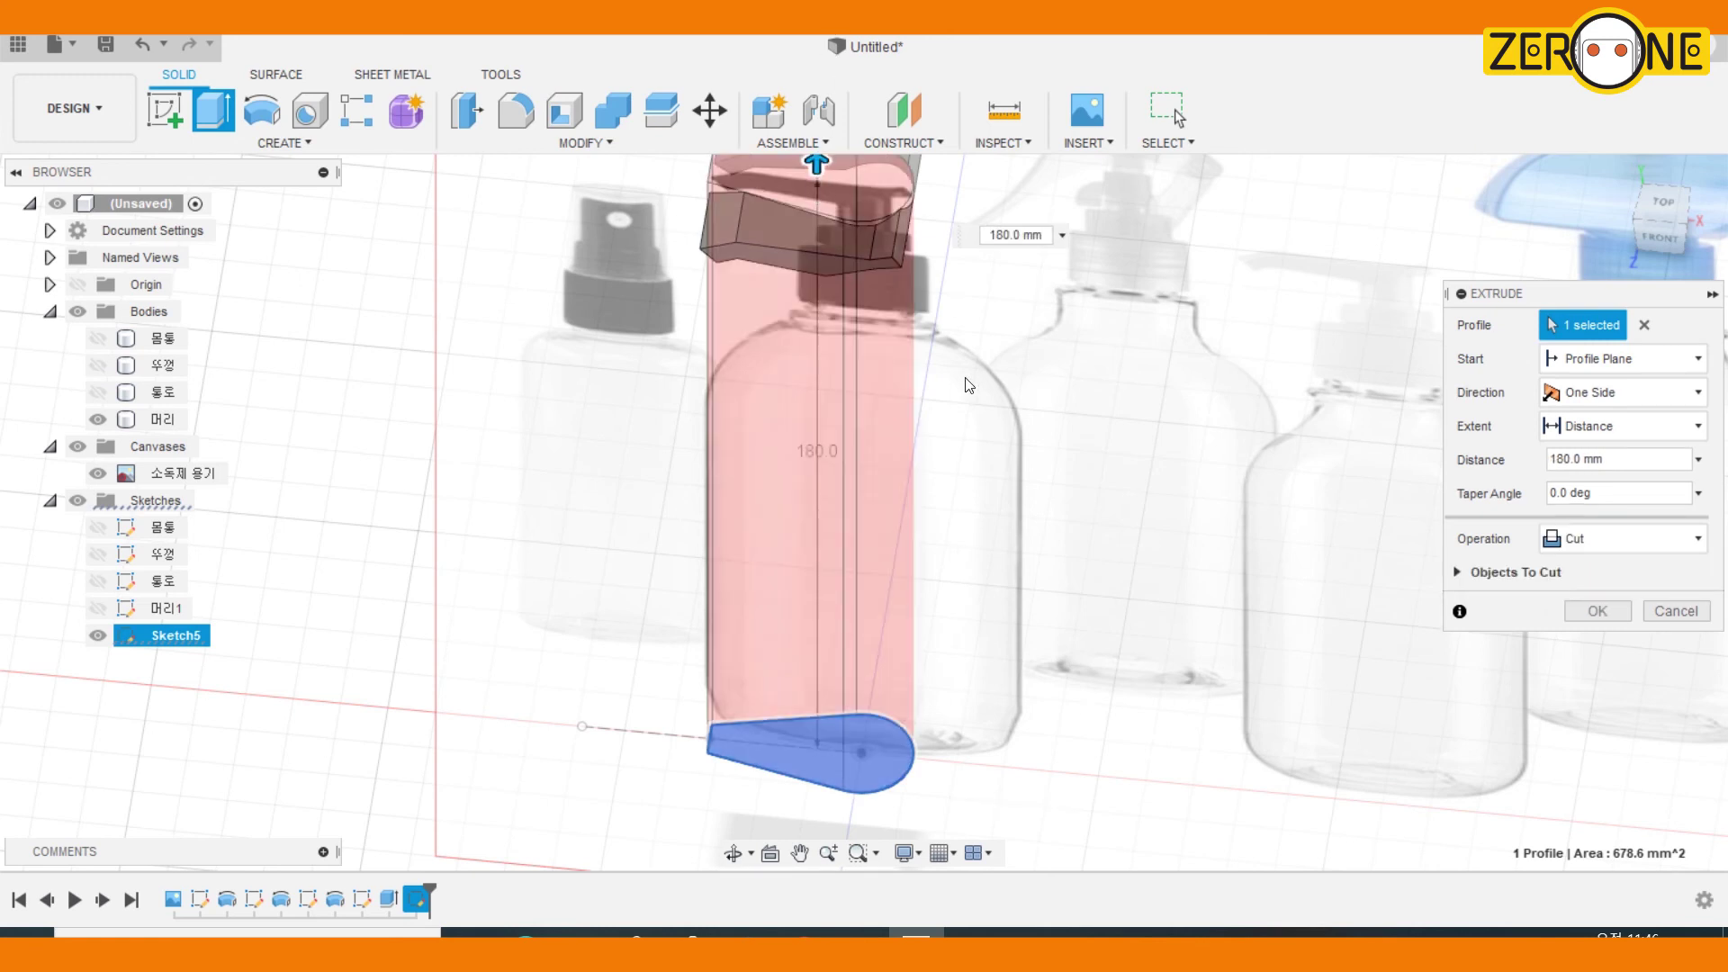
pyautogui.moveTo(821, 165); pyautogui.dragTo(771, 378, button='middle')
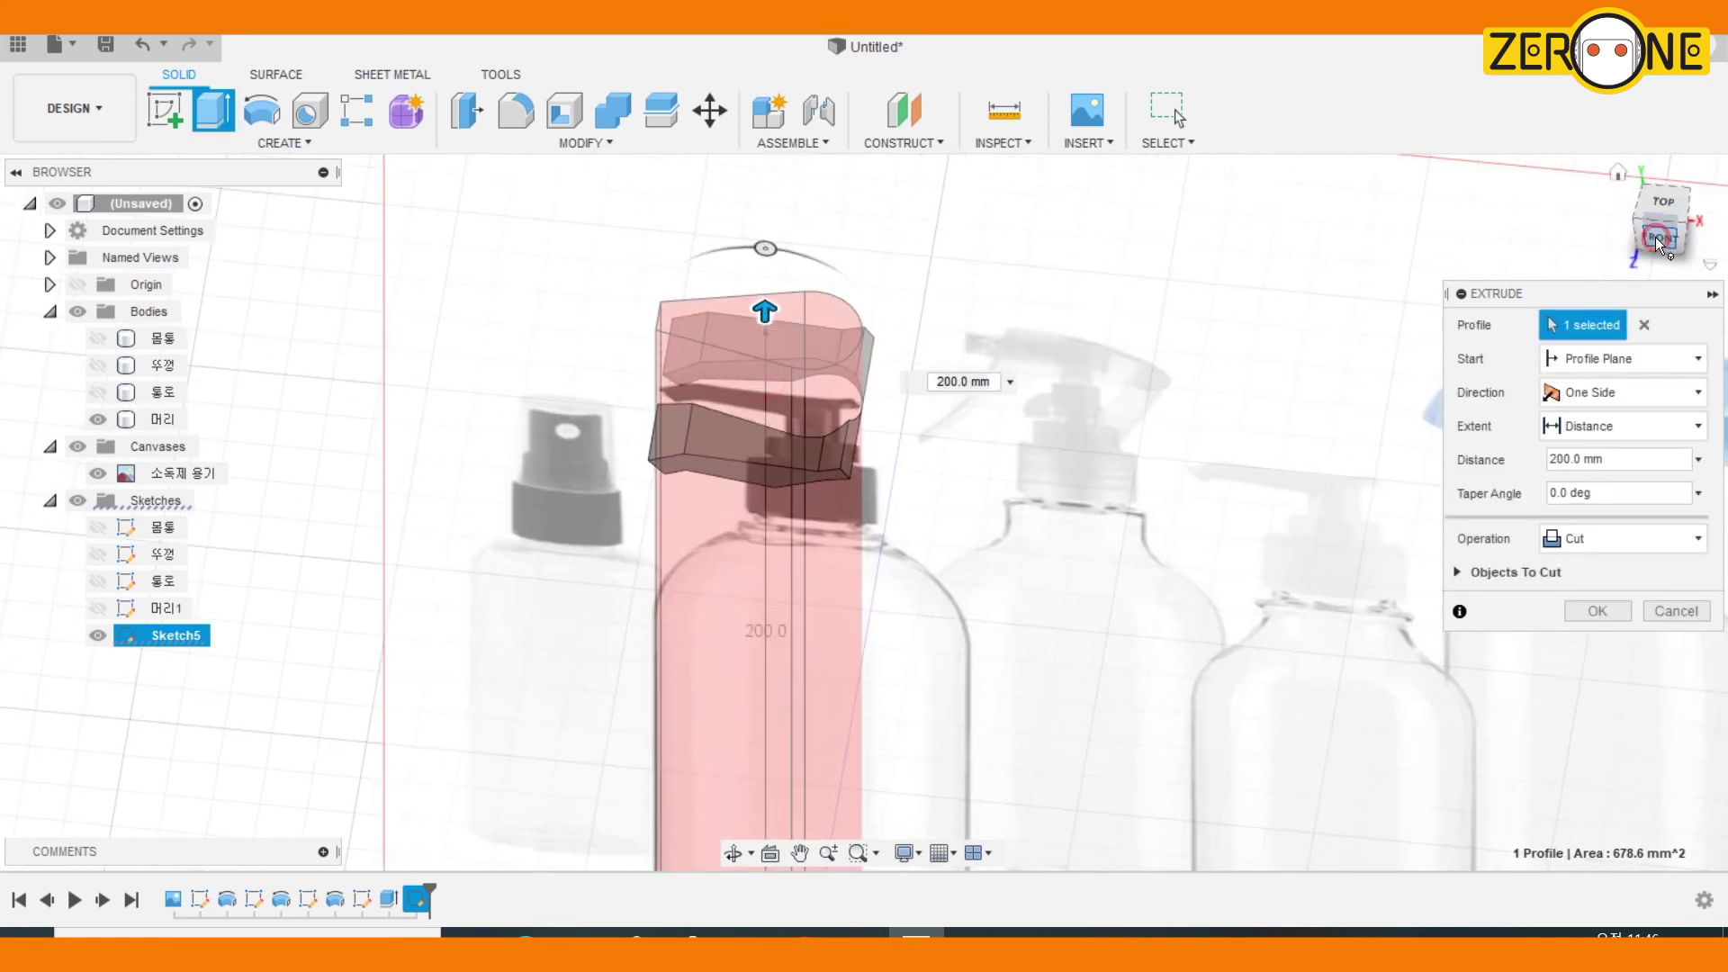
pyautogui.write('200')
pyautogui.moveTo(1123, 334); pyautogui.dragTo(1157, 825, button='middle')
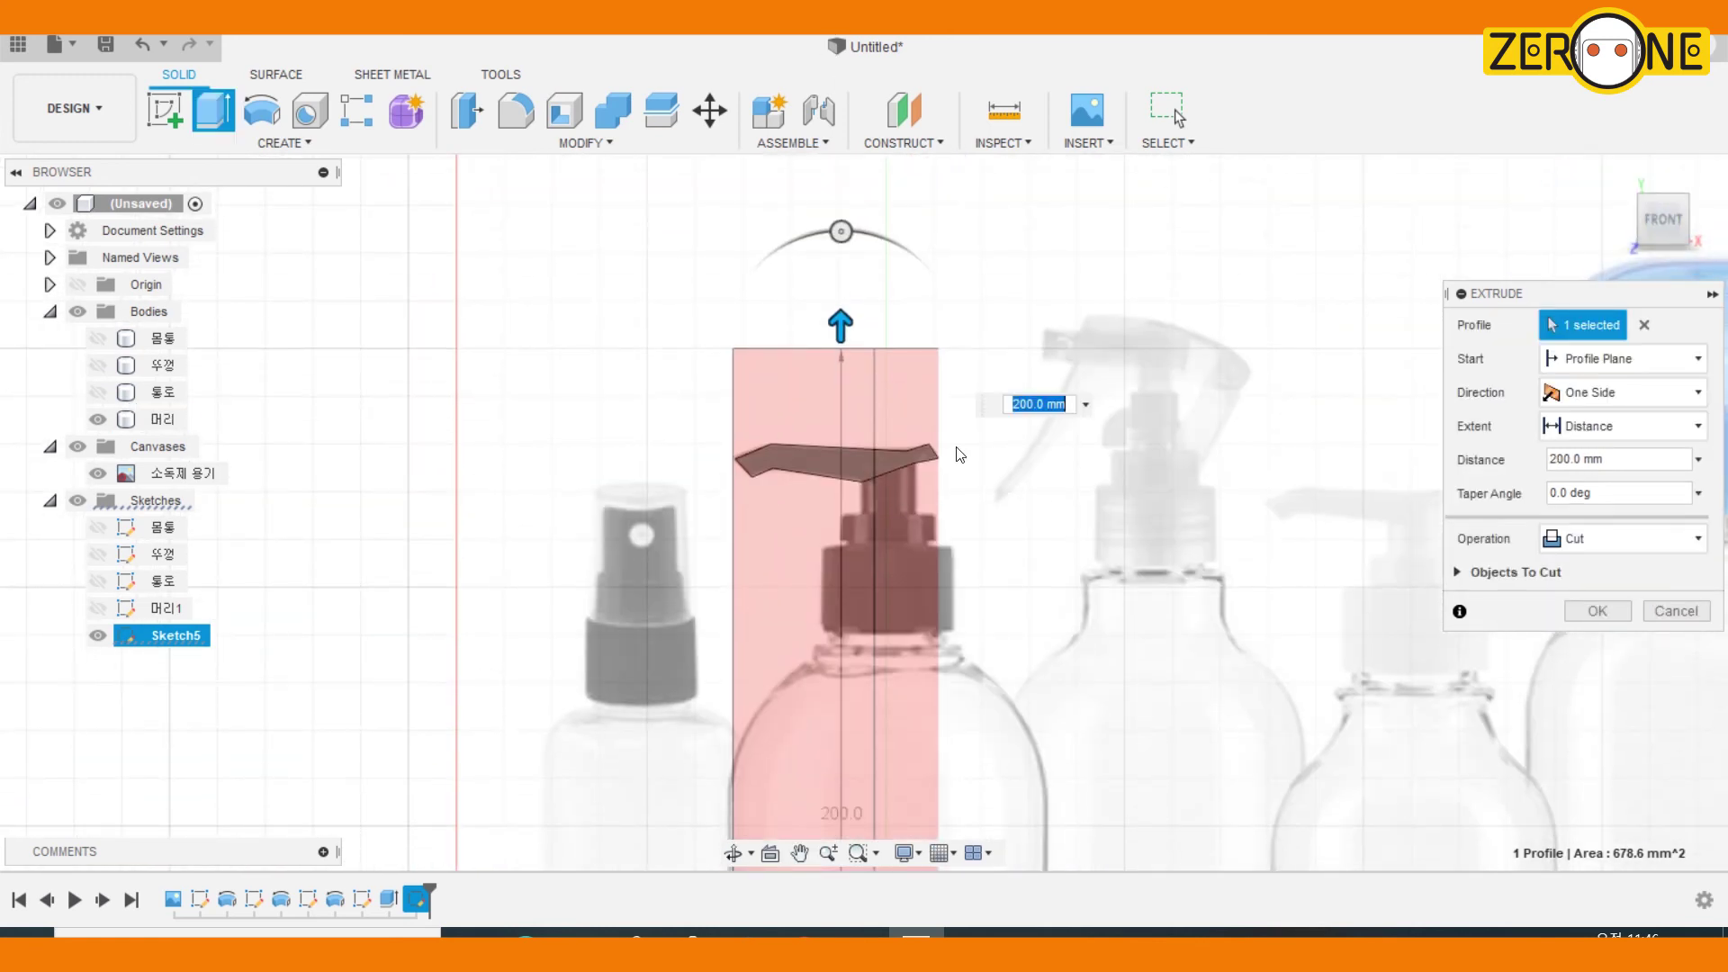
pyautogui.click(1636, 547)
pyautogui.click(1577, 635)
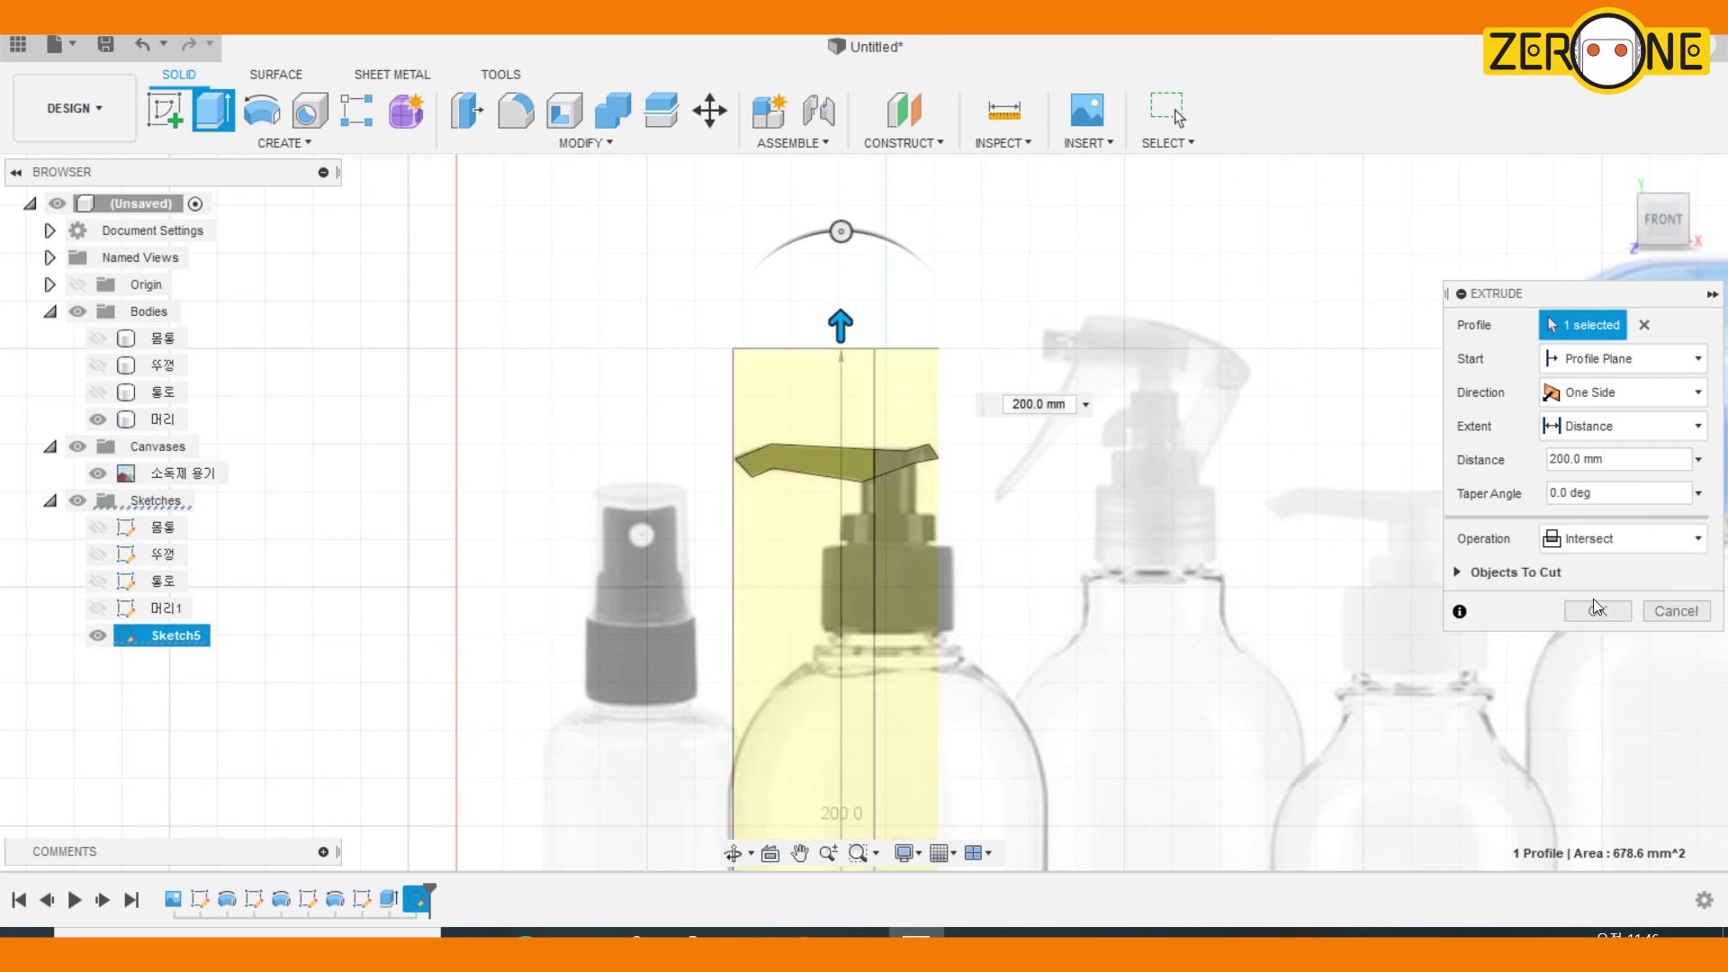
pyautogui.keyDown('shift'); pyautogui.moveTo(1595, 607); pyautogui.dragTo(1011, 559, button='middle'); pyautogui.keyUp('shift')
pyautogui.click(1596, 609)
pyautogui.keyDown('shift'); pyautogui.moveTo(920, 496); pyautogui.dragTo(1179, 636, button='middle'); pyautogui.keyUp('shift')
pyautogui.scroll(5, 930, 482)
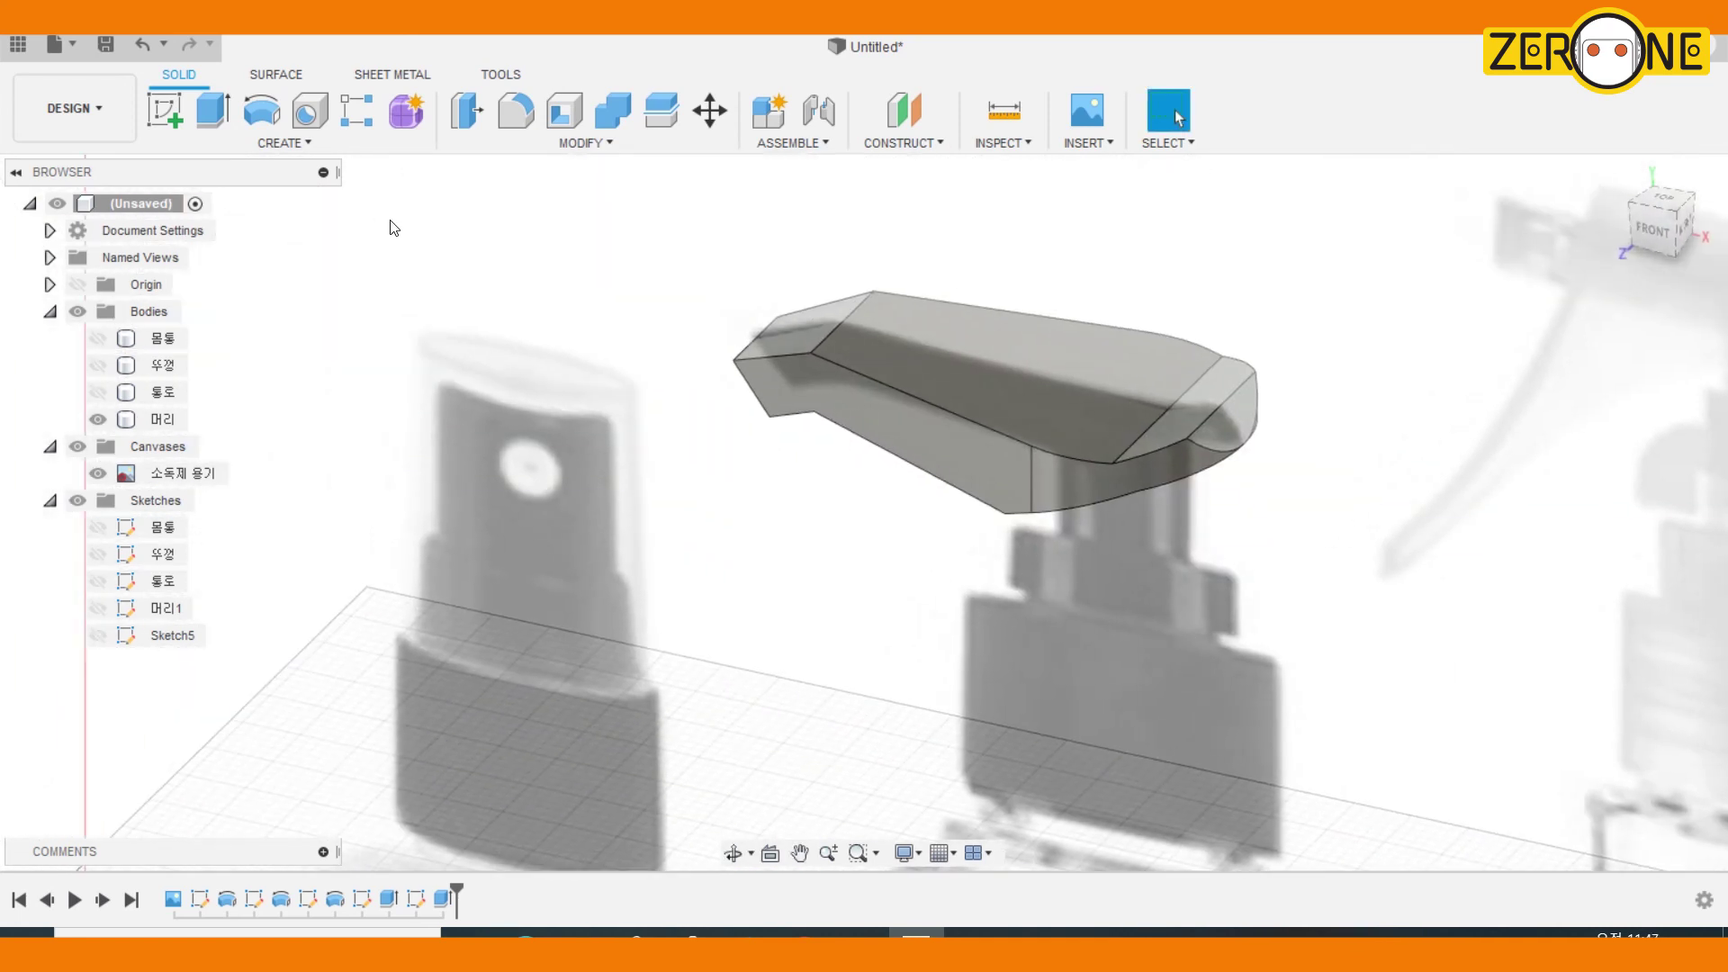
pyautogui.click(518, 128)
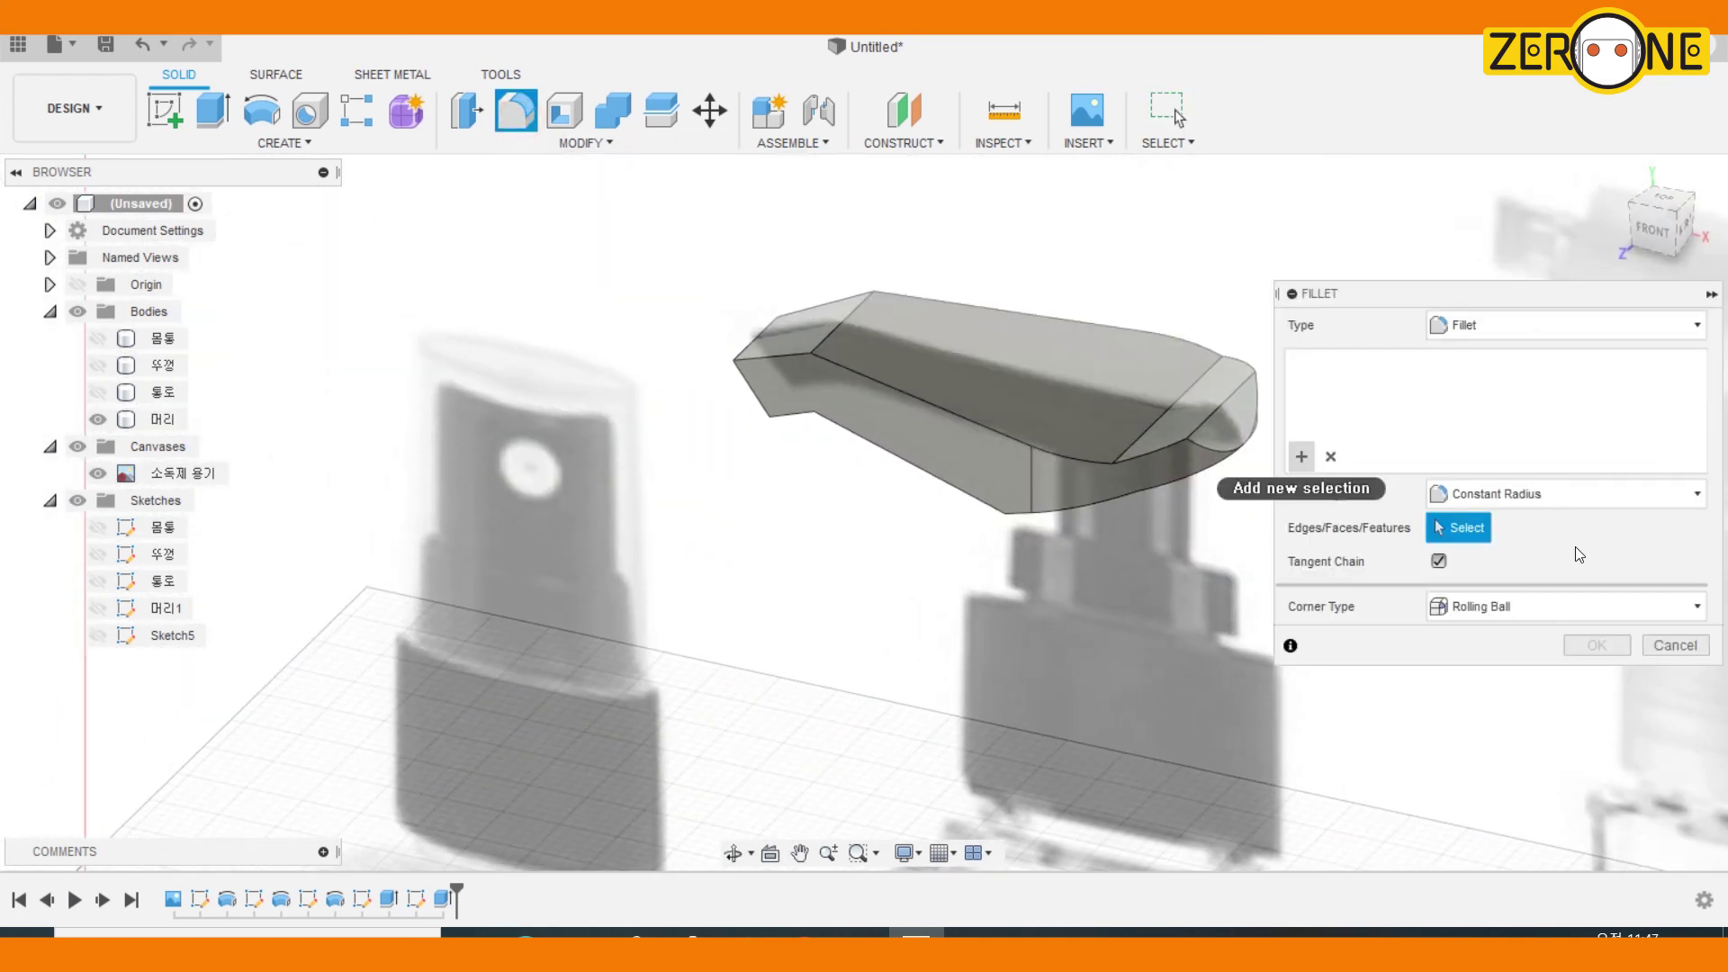
pyautogui.click(1683, 648)
# Show the 통로 body and join it to the 머리 body with Combine, keeping the tool body
pyautogui.keyDown('shift'); pyautogui.moveTo(1359, 602); pyautogui.dragTo(1263, 524, button='middle'); pyautogui.keyUp('shift')
pyautogui.click(103, 400)
pyautogui.click(98, 394)
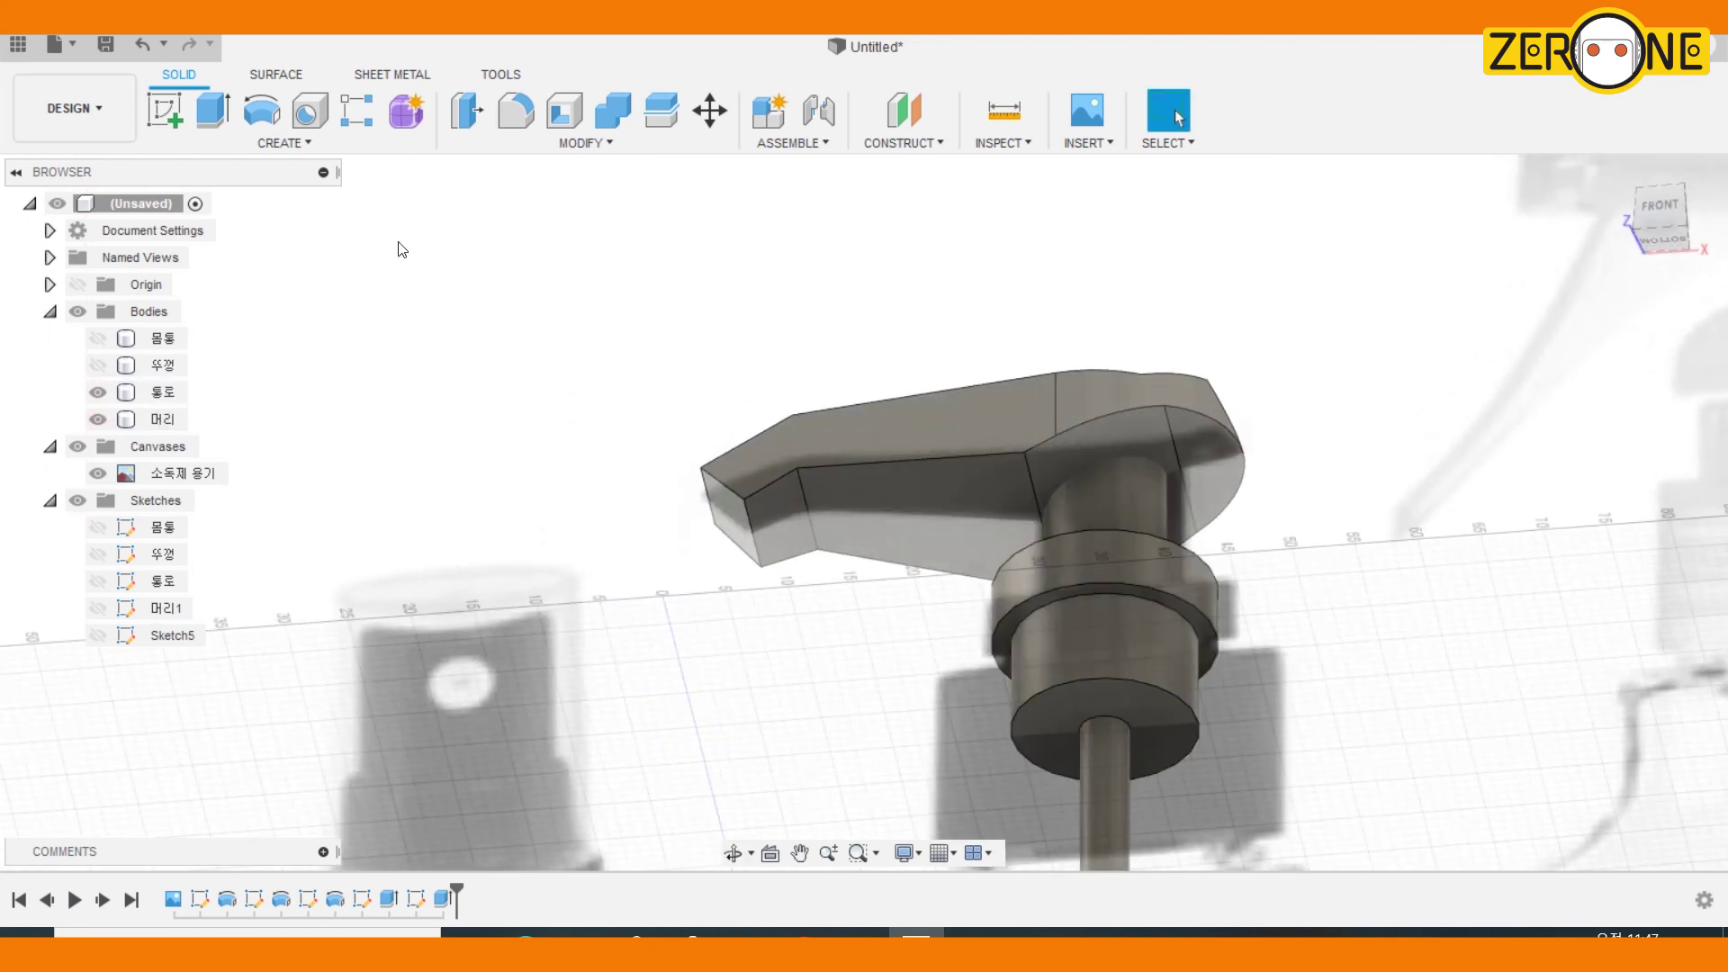
pyautogui.click(611, 110)
pyautogui.click(910, 462)
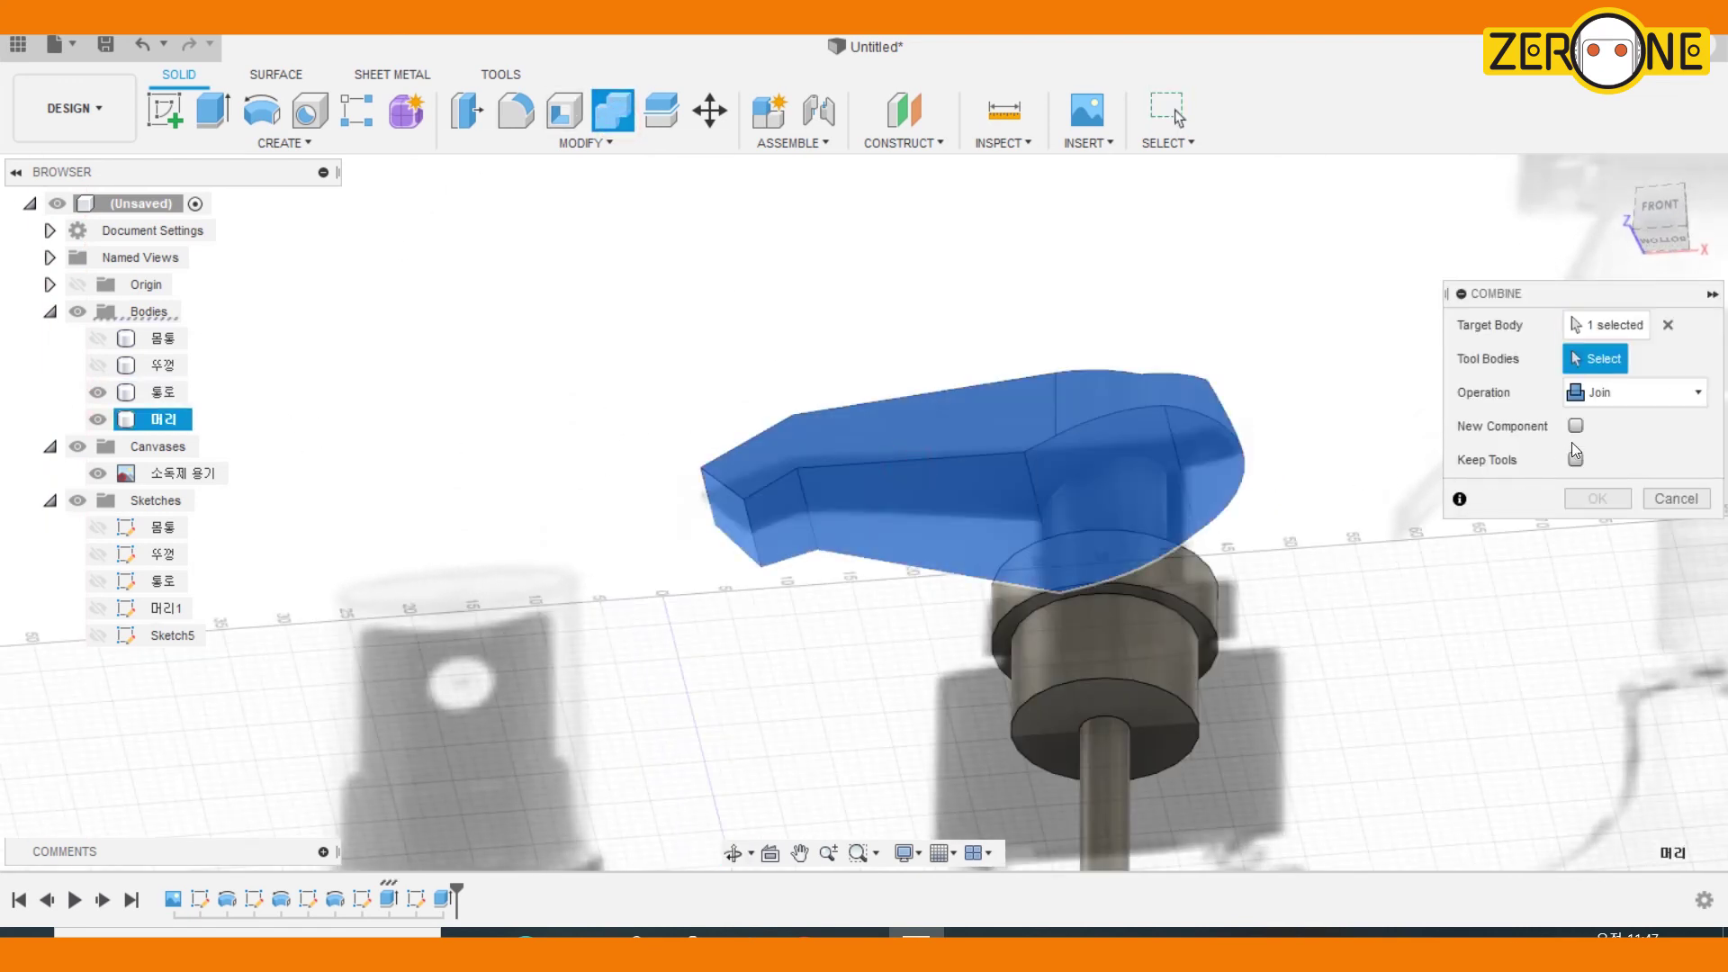
pyautogui.click(1170, 612)
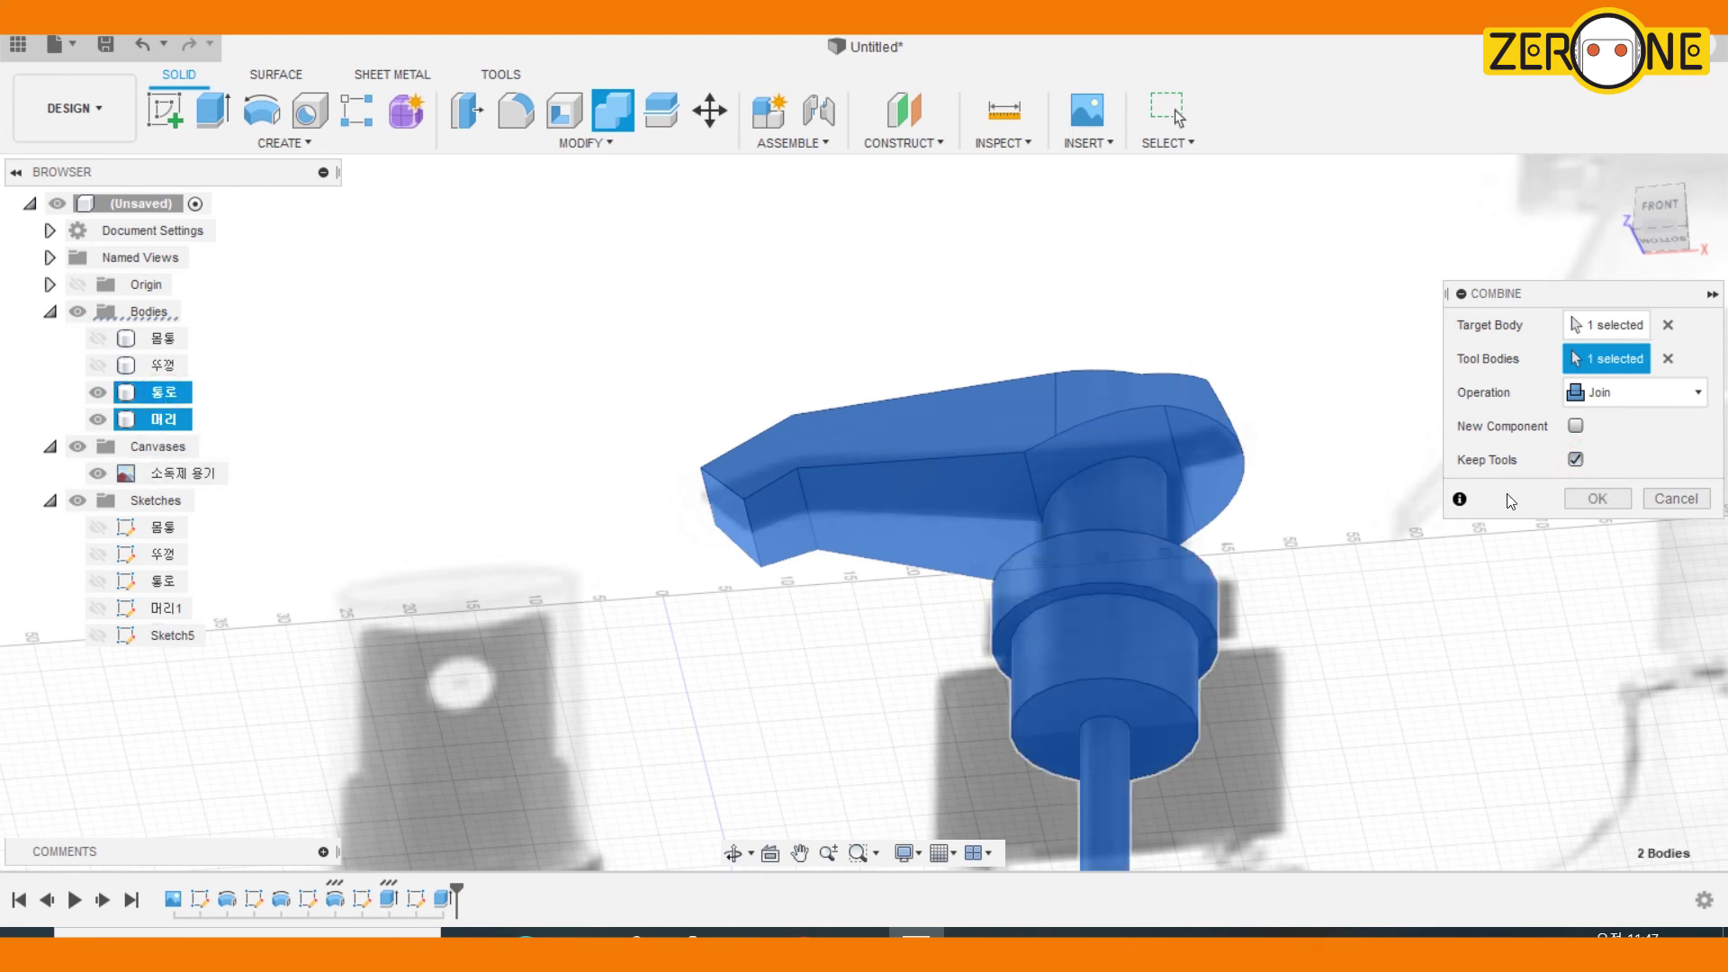
pyautogui.click(1599, 500)
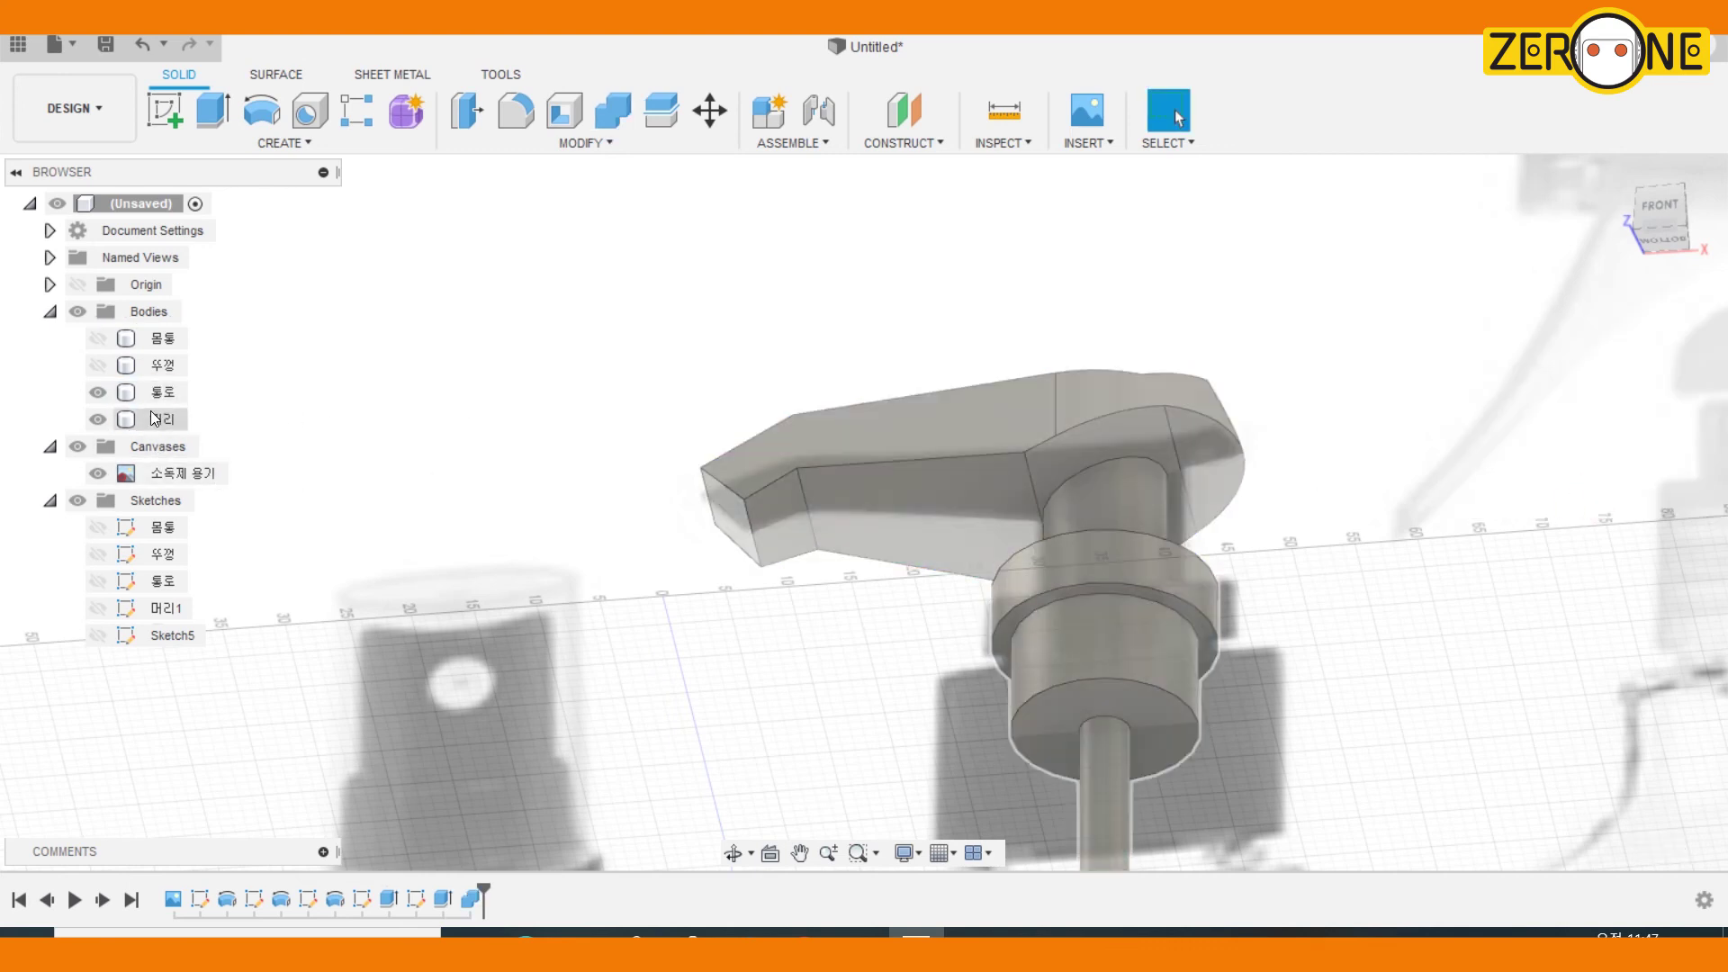
# Hide the separate 통로 body and keep the combined 머리 body shown
pyautogui.click(98, 420)
pyautogui.click(97, 392)
pyautogui.click(97, 419)
# Start a fillet on four edges at the pump head's spout bend and rear slope, trying radii of 10, 5 and 0 mm
pyautogui.keyDown('shift'); pyautogui.moveTo(783, 621); pyautogui.dragTo(841, 585, button='middle'); pyautogui.keyUp('shift')
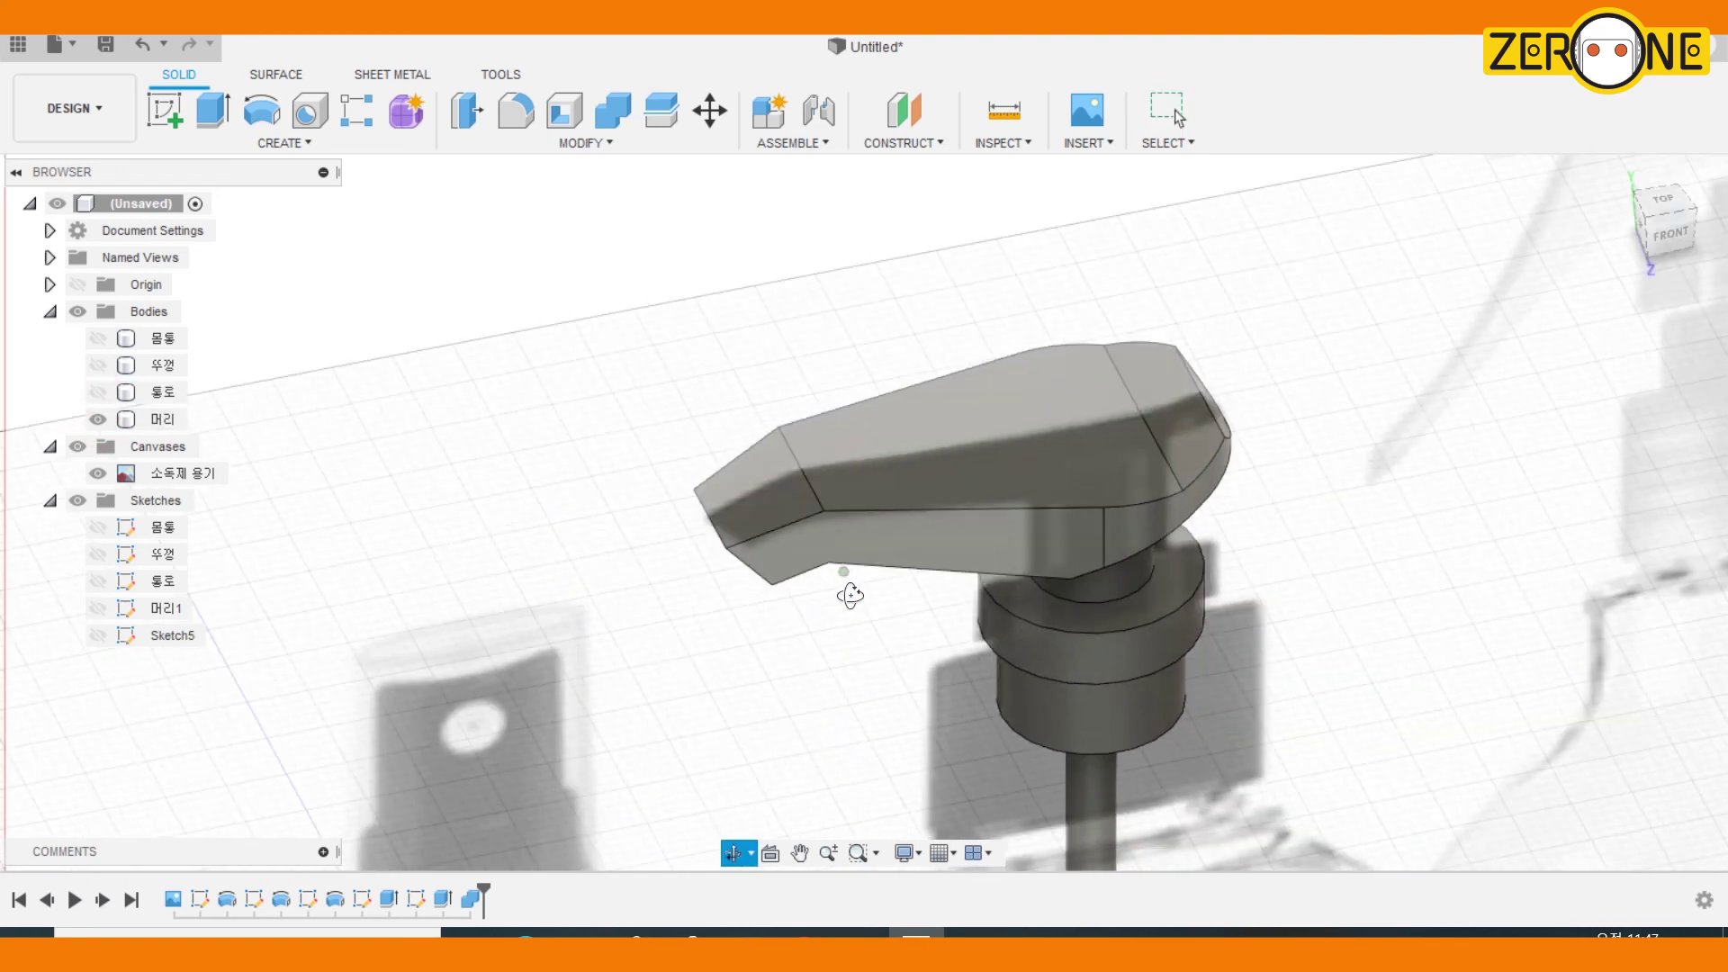
pyautogui.click(530, 131)
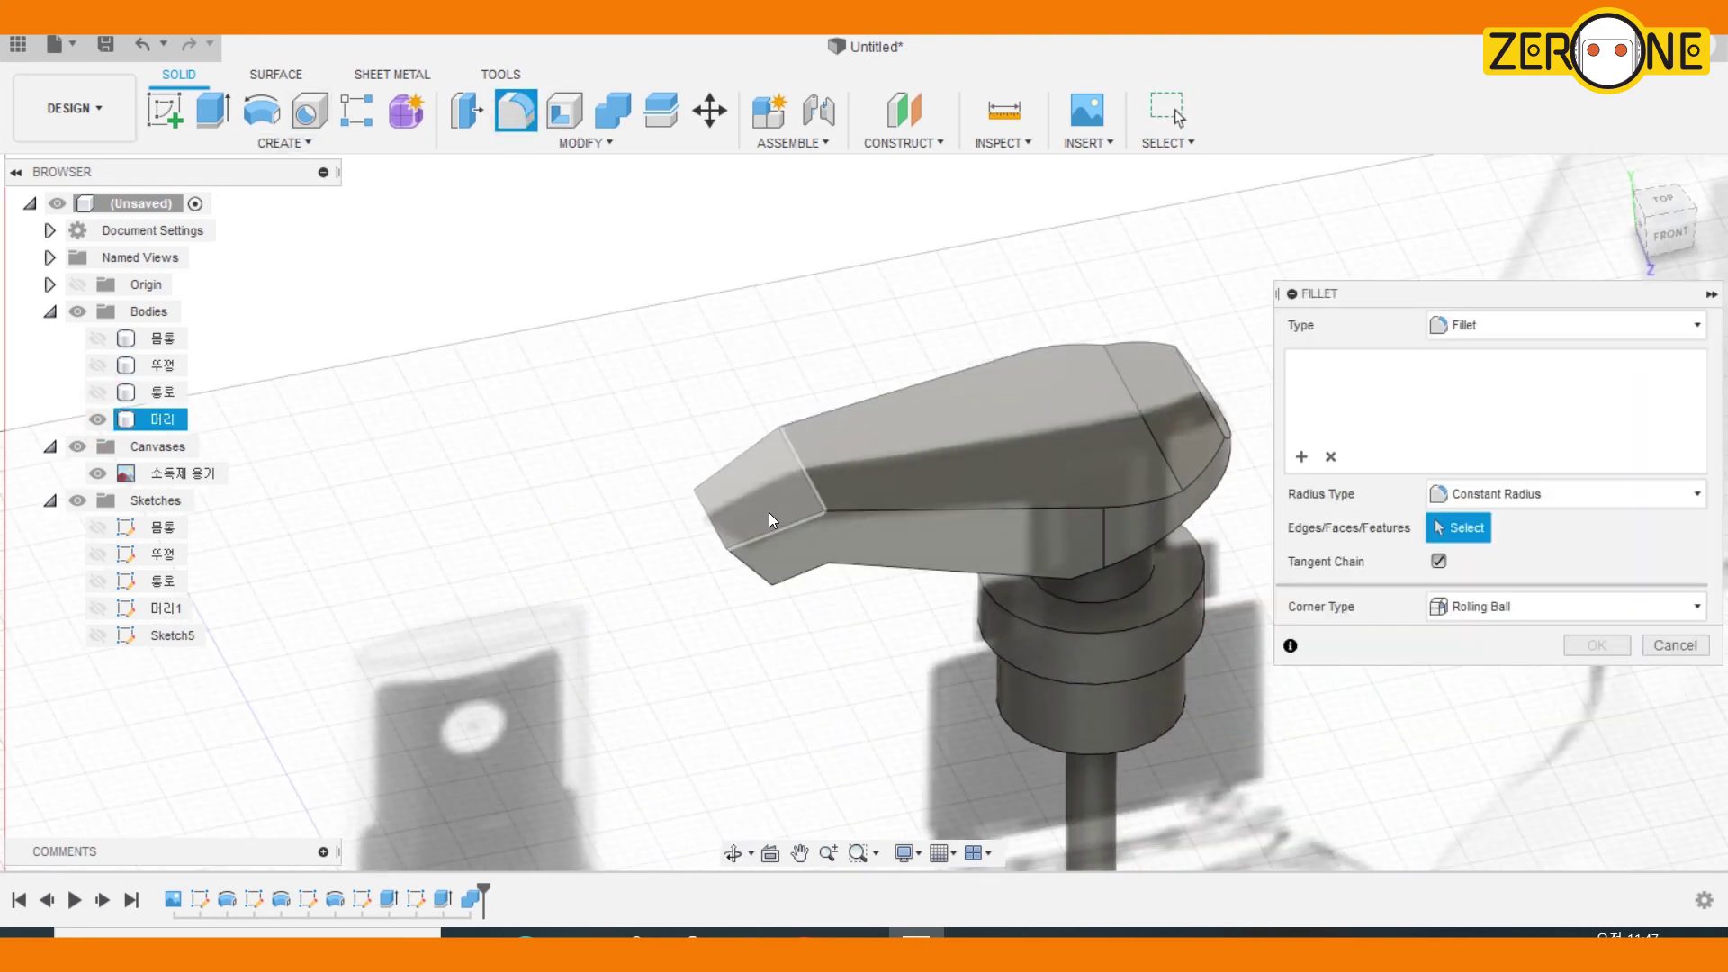
pyautogui.click(781, 529)
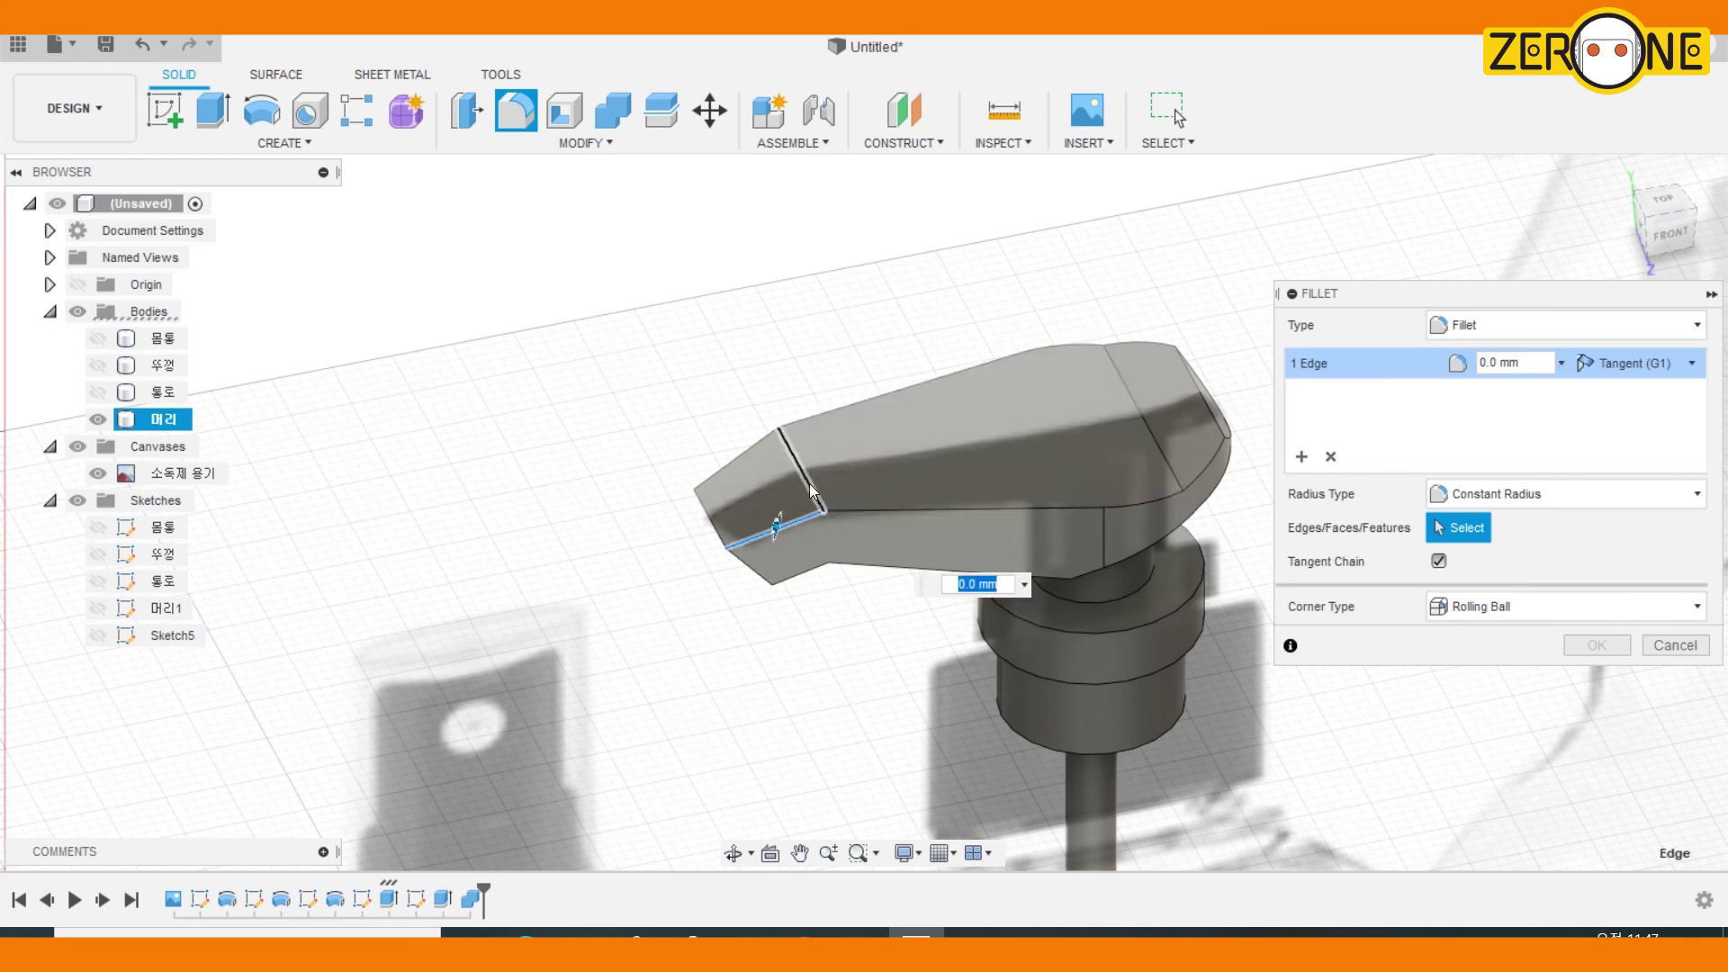
pyautogui.moveTo(808, 483)
pyautogui.keyDown('shift'); pyautogui.mouseDown(button='middle')
pyautogui.moveTo(827, 456)
pyautogui.moveTo(799, 456)
pyautogui.moveTo(810, 501)
pyautogui.mouseUp(button='middle'); pyautogui.keyUp('shift')
pyautogui.click(1167, 461)
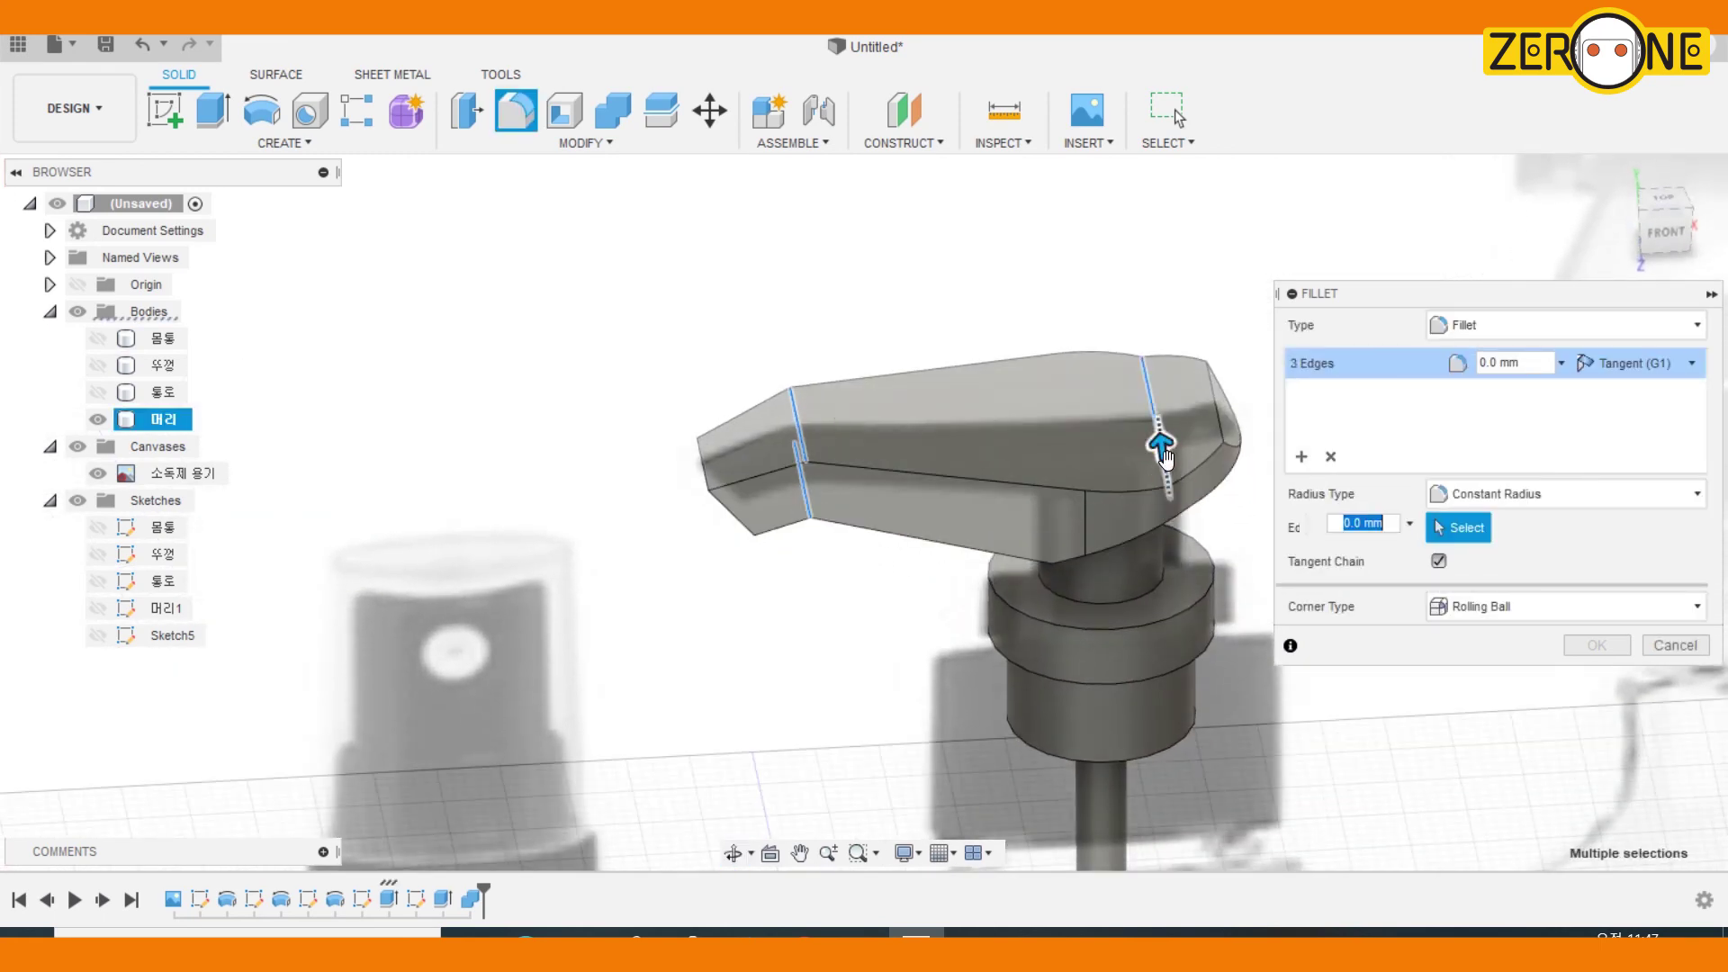
pyautogui.click(1216, 416)
pyautogui.write('10')
pyautogui.keyDown('shift'); pyautogui.moveTo(1120, 522); pyautogui.dragTo(1023, 501, button='middle'); pyautogui.keyUp('shift')
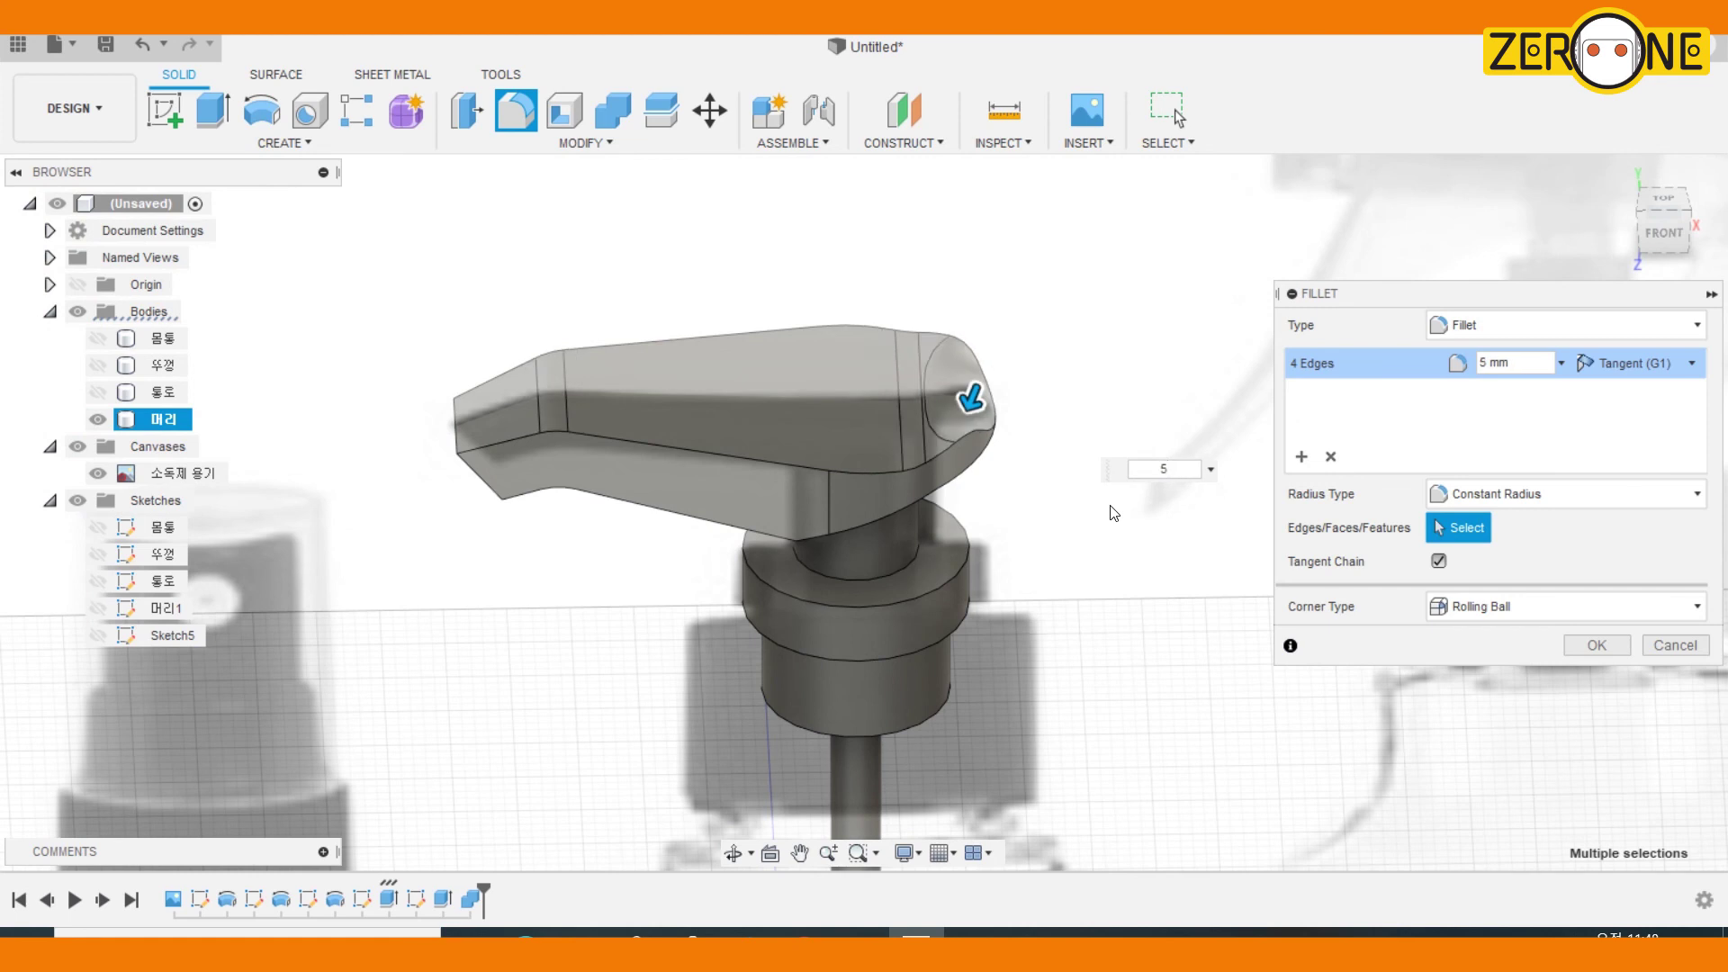
pyautogui.write('0')
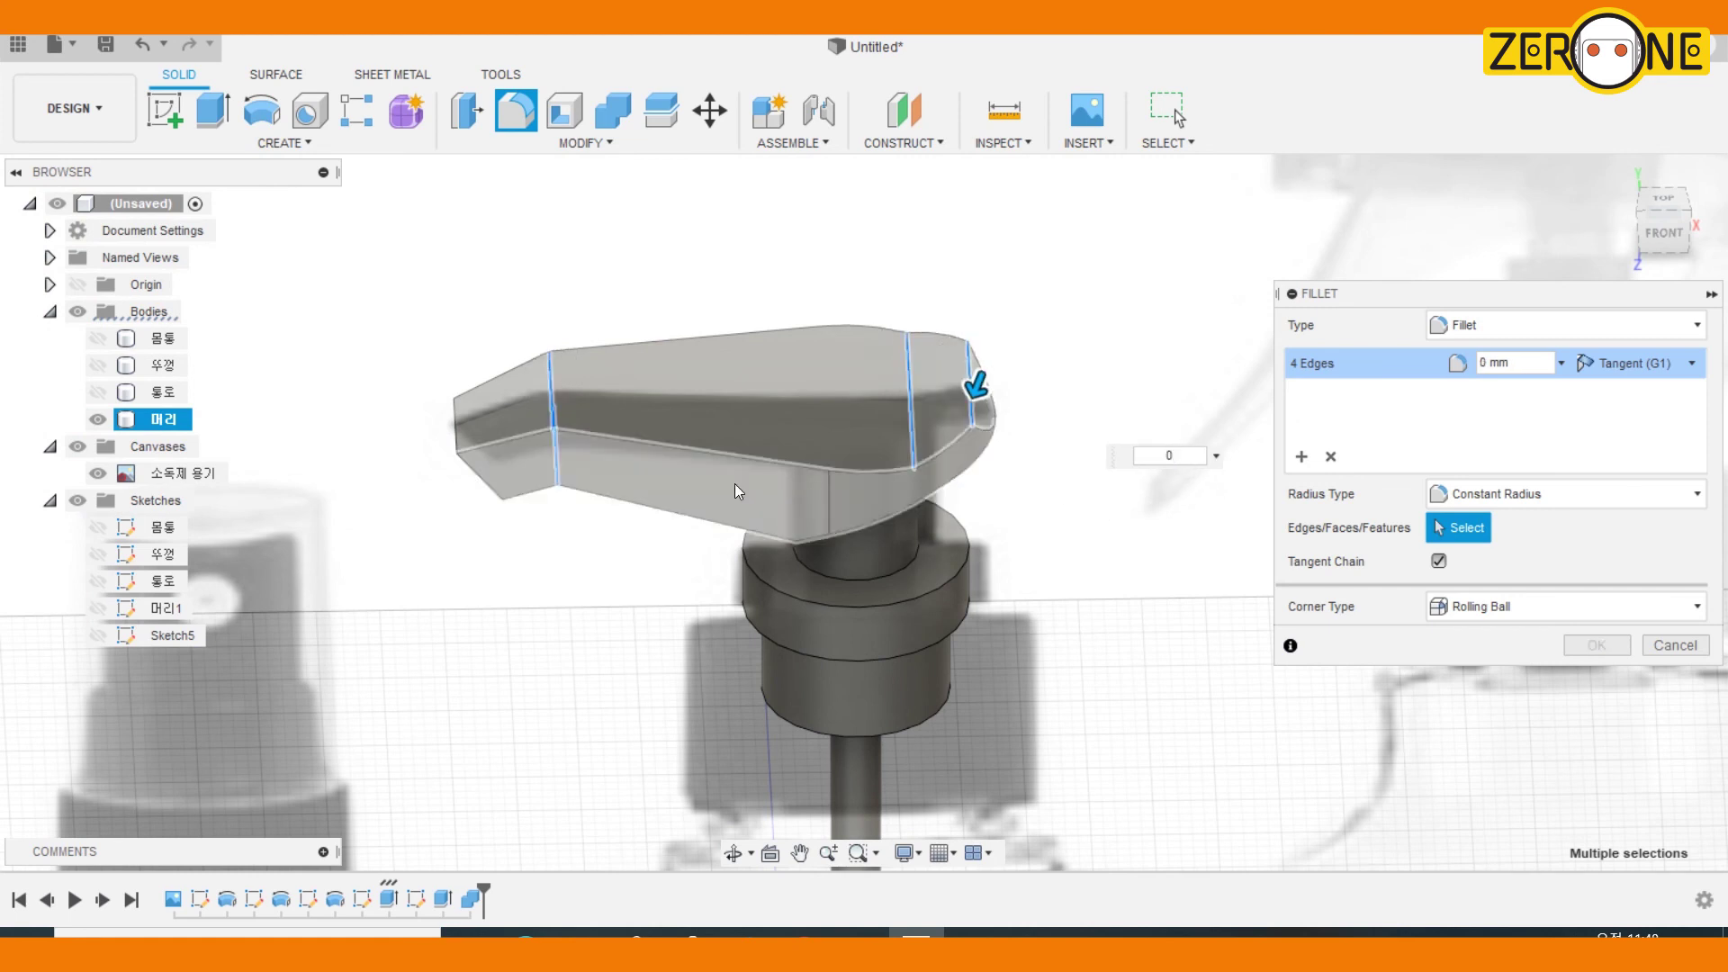
# Remove the spout-bend edges and the front rear-slope edge from the fillet, and apply a 3 mm radius to the rearmost edge
pyautogui.click(914, 423)
pyautogui.click(559, 412)
pyautogui.click(559, 461)
pyautogui.write('10')
pyautogui.keyDown('shift'); pyautogui.moveTo(1004, 477); pyautogui.dragTo(1047, 490, button='middle'); pyautogui.keyUp('shift')
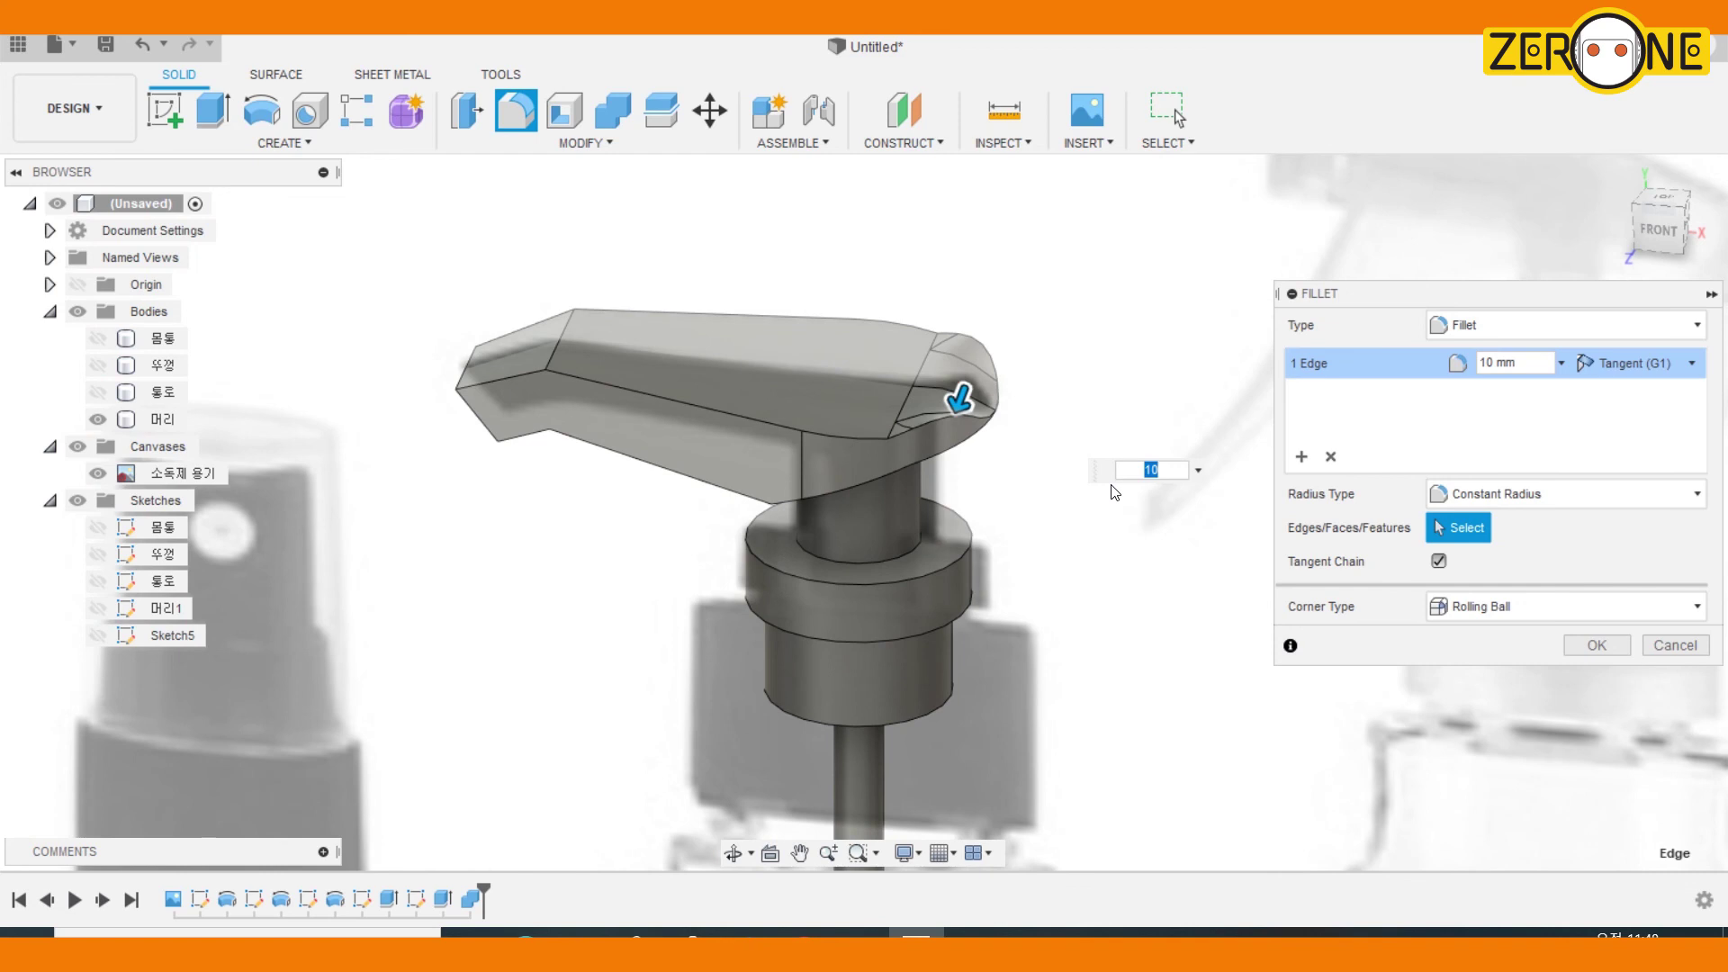
pyautogui.write('2')
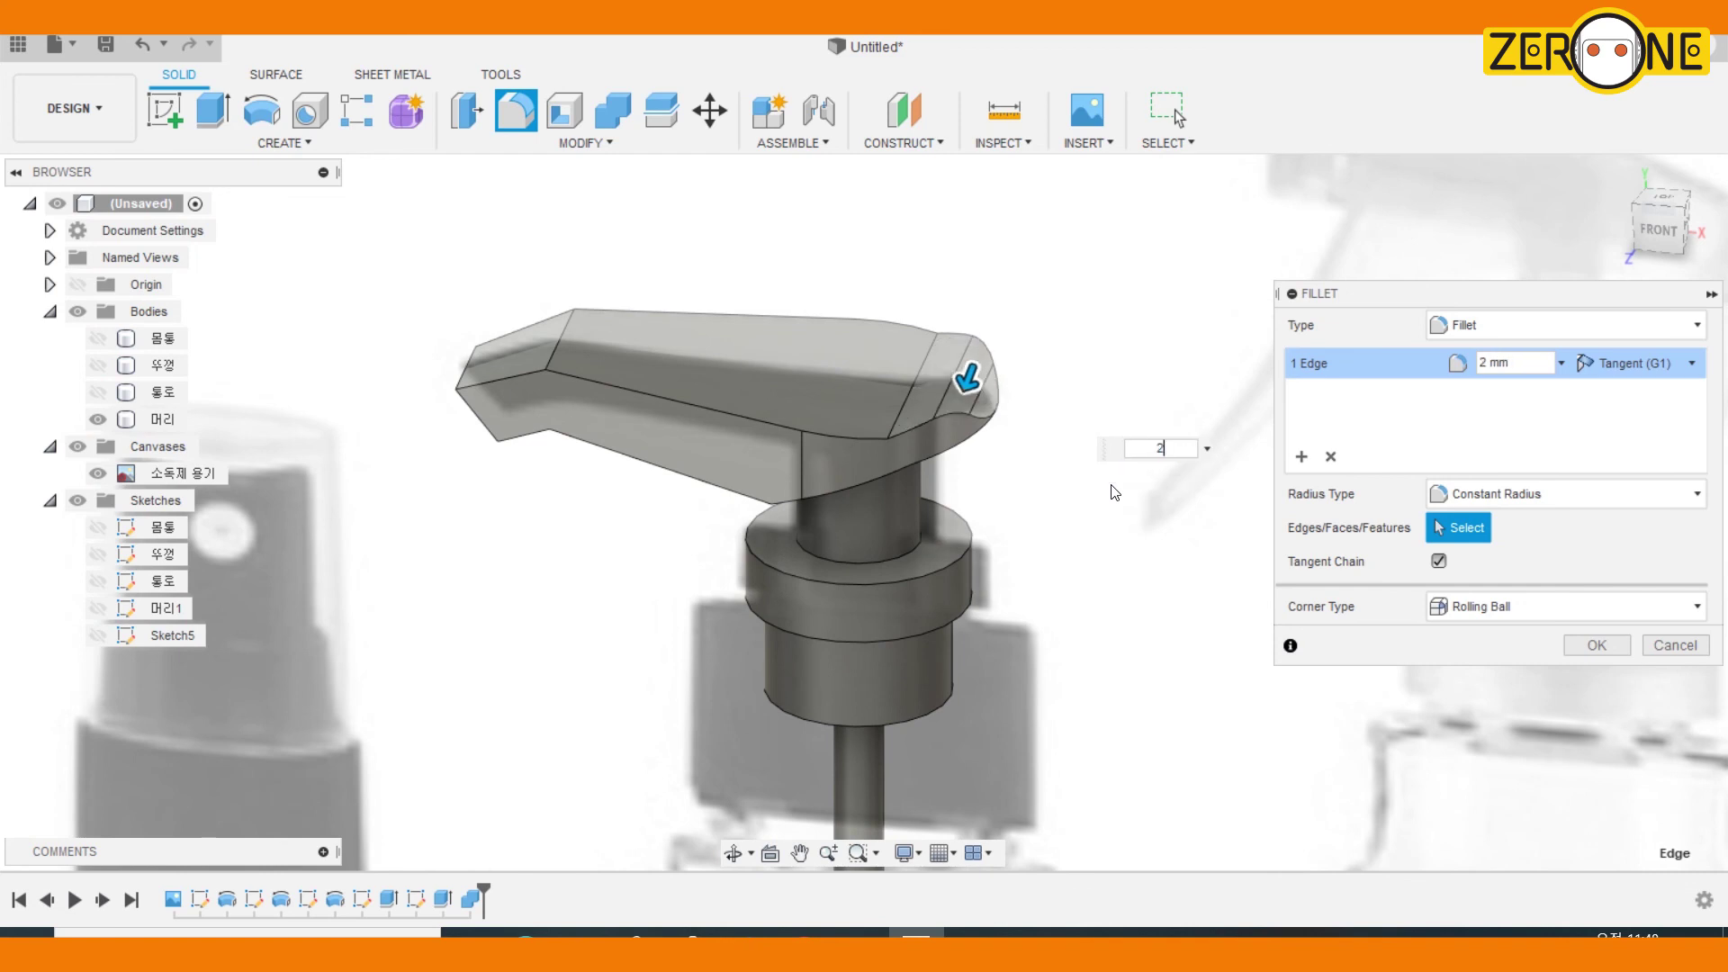
pyautogui.write('3')
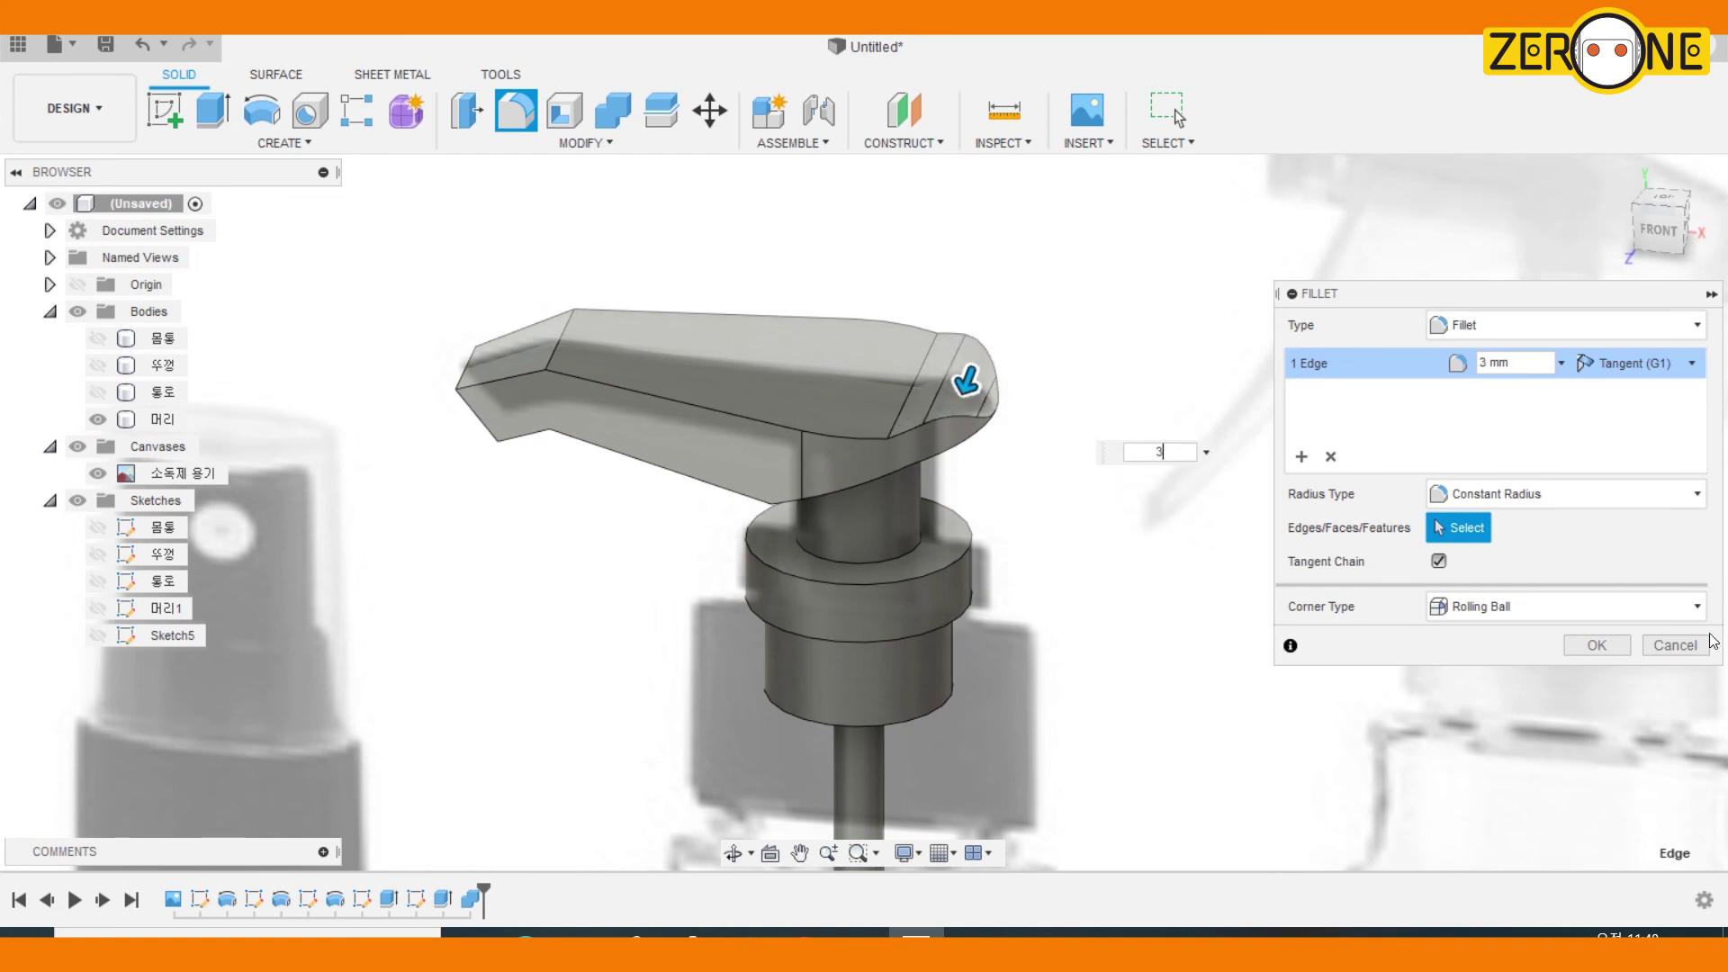
pyautogui.click(1605, 641)
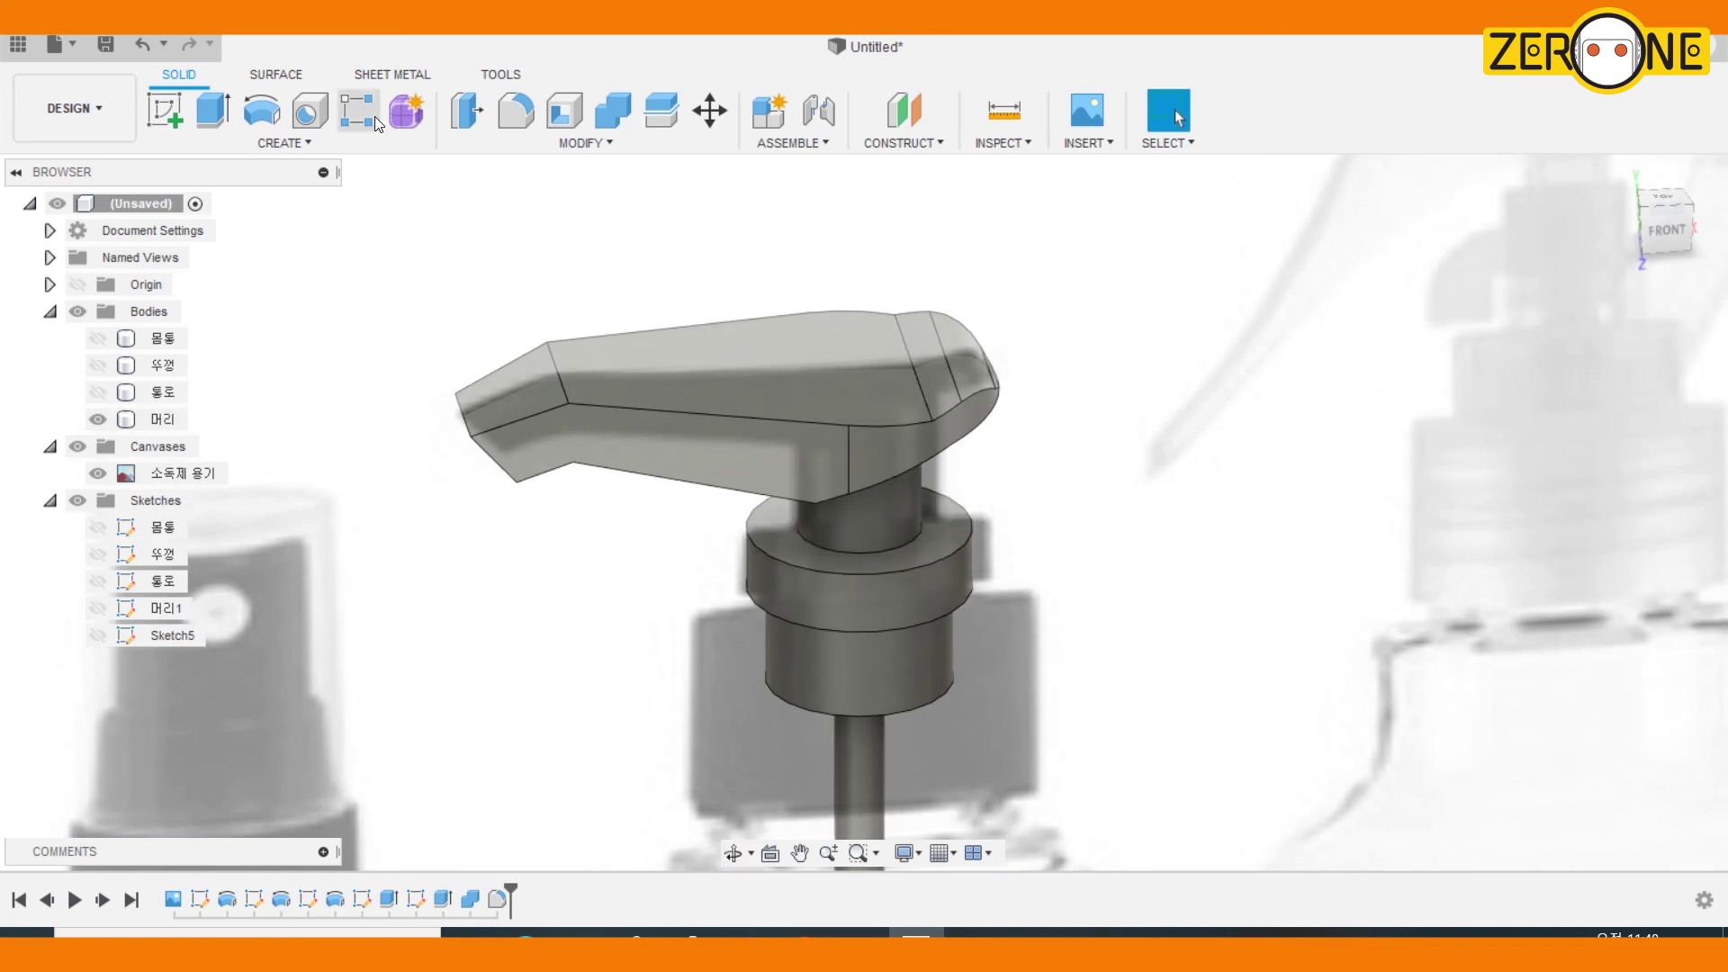
# Fillet the four cross edges at the pump head's spout bend, front rear slope and underside ahead of the stem with a 10 mm radius
pyautogui.press('f')
pyautogui.click(922, 387)
pyautogui.click(564, 389)
pyautogui.keyDown('shift'); pyautogui.moveTo(563, 389); pyautogui.dragTo(576, 441, button='middle'); pyautogui.keyUp('shift')
pyautogui.click(565, 429)
pyautogui.scroll(5, 783, 441)
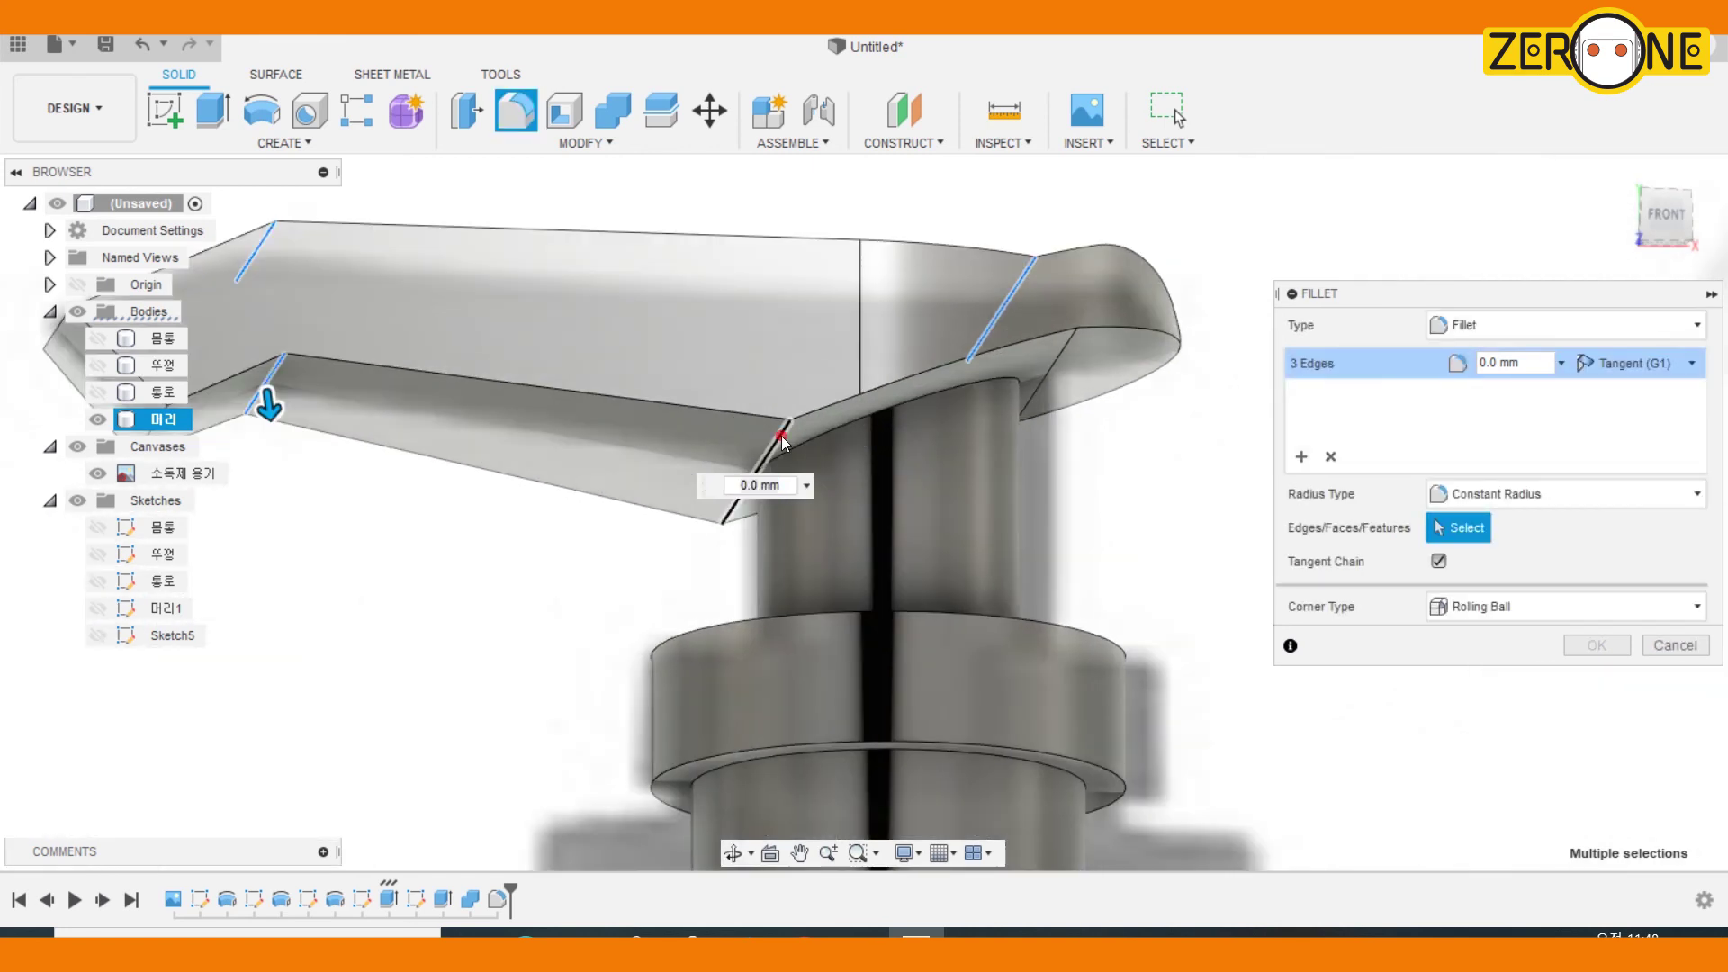
pyautogui.click(781, 437)
pyautogui.write('10')
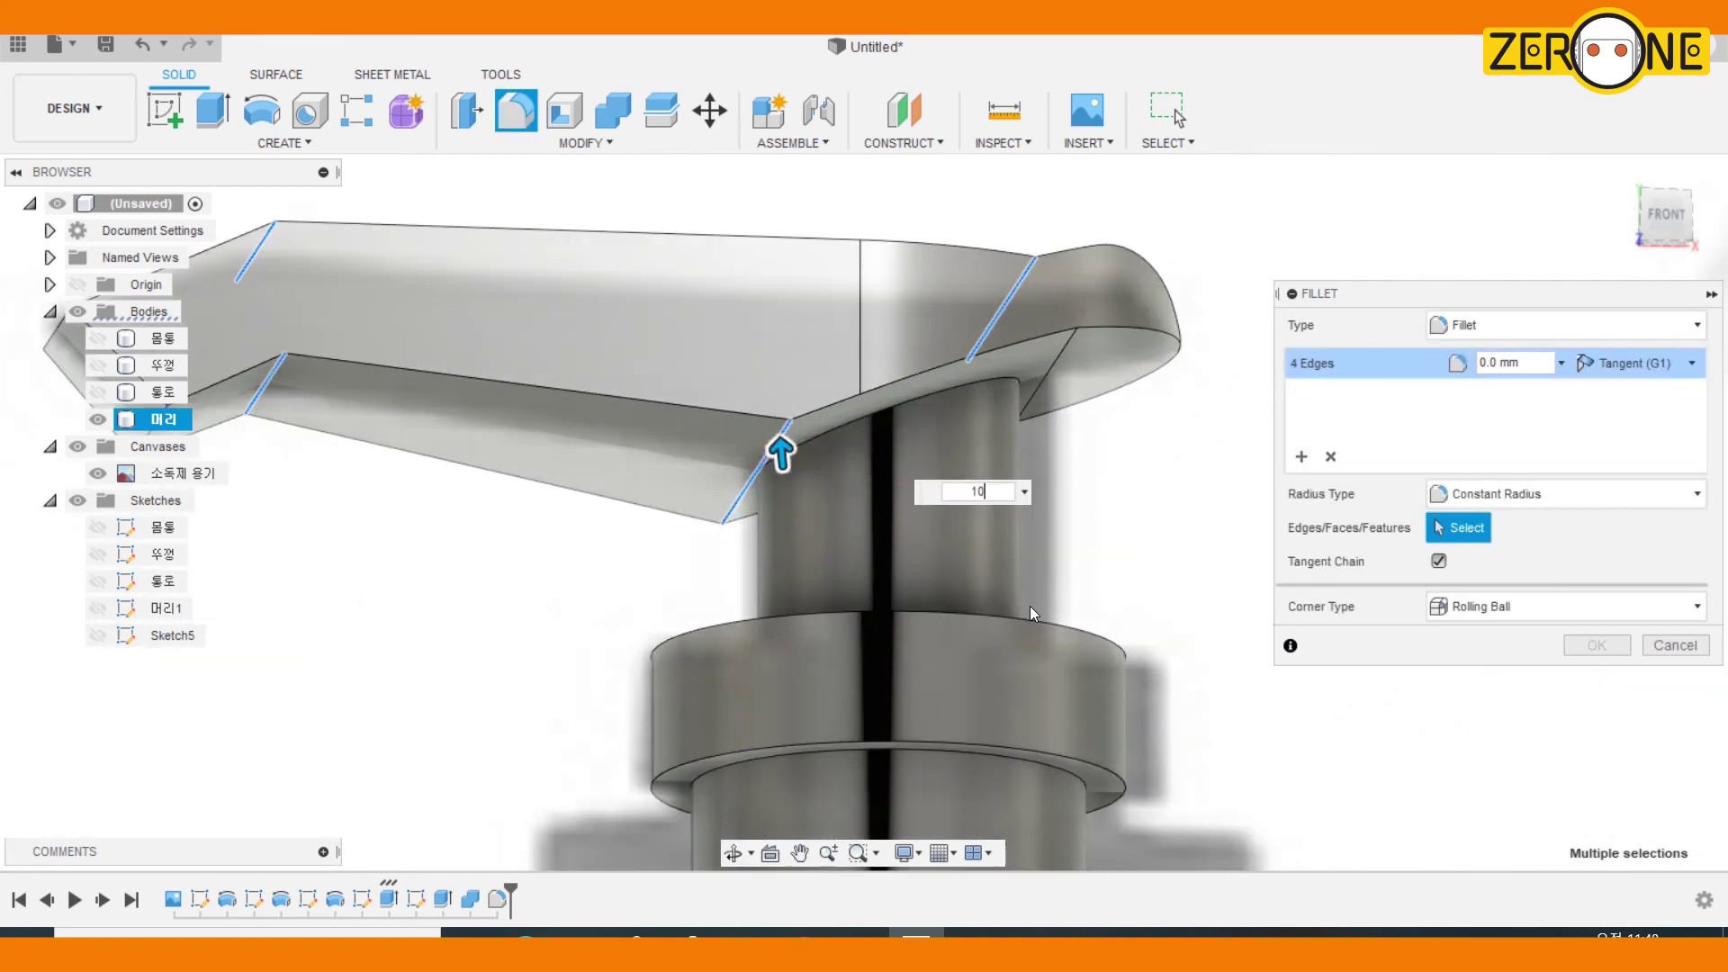
pyautogui.press('Return')
# Fillet the round edge where the stem meets the underside of the pump head with a 1 mm radius
pyautogui.keyDown('shift'); pyautogui.moveTo(1029, 612); pyautogui.dragTo(953, 495, button='middle'); pyautogui.keyUp('shift')
pyautogui.click(937, 461)
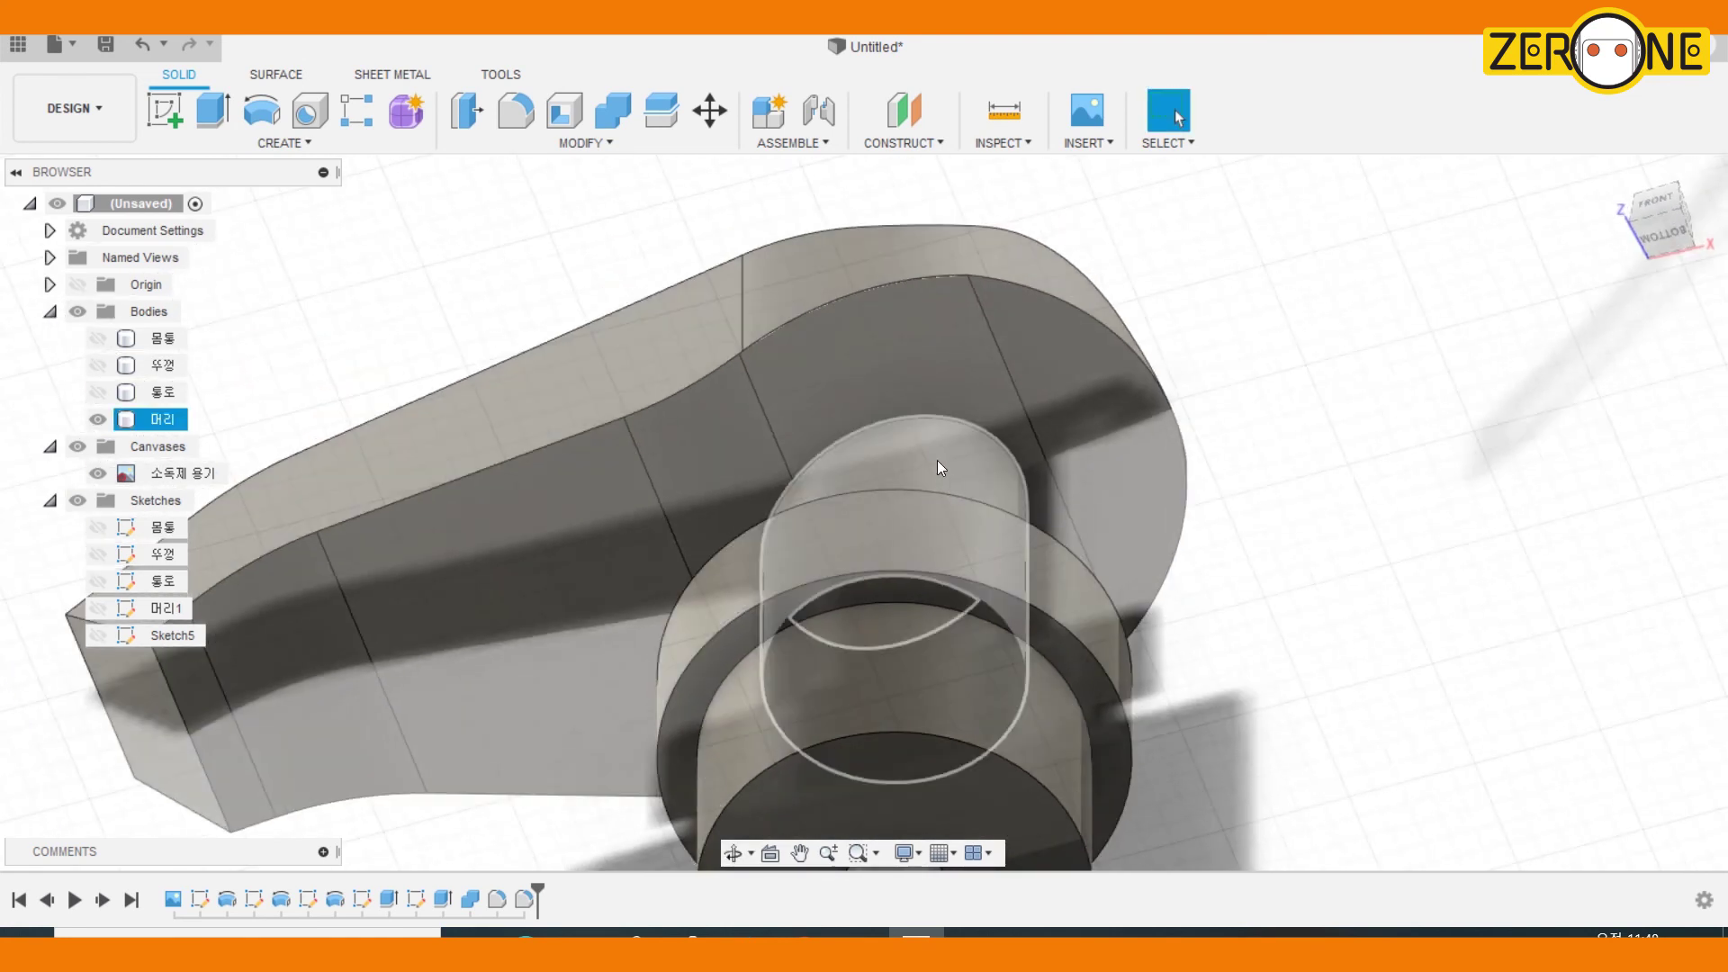
pyautogui.click(921, 414)
pyautogui.click(515, 111)
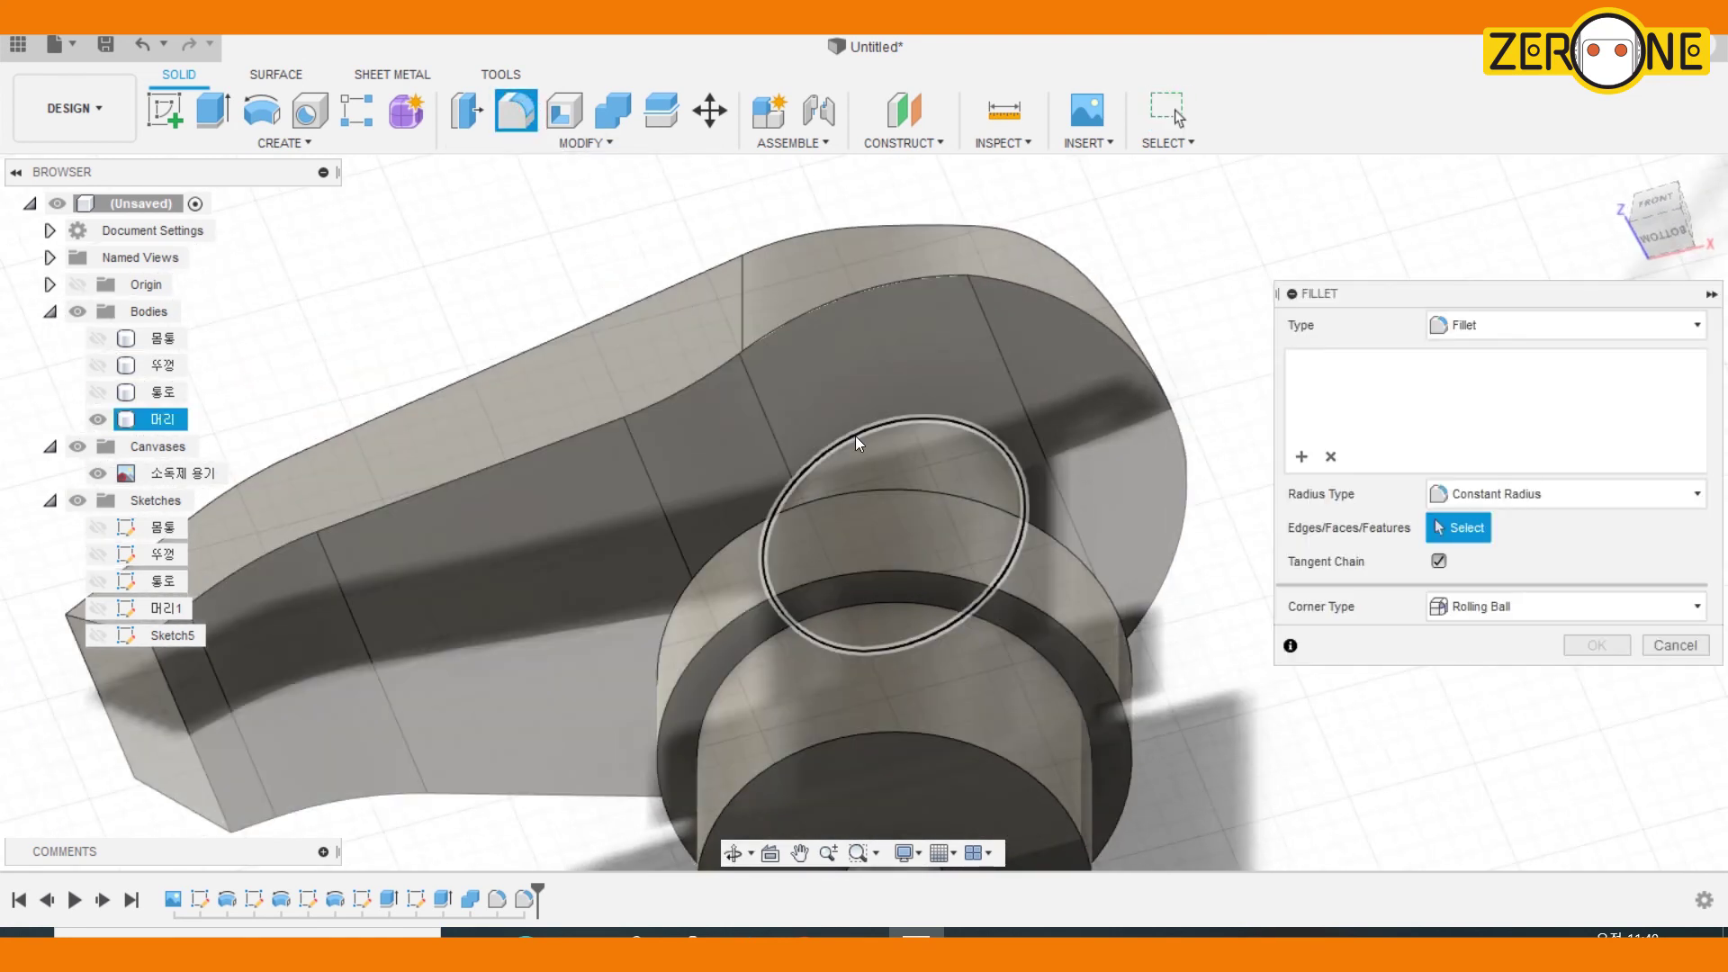
pyautogui.write('1')
pyautogui.keyDown('shift'); pyautogui.moveTo(855, 440); pyautogui.dragTo(907, 533, button='middle'); pyautogui.keyUp('shift')
pyautogui.click(1596, 645)
# Start a fillet on the pump head's upper and lower outline edges and the underside cross edge by the stem, trying a 1 mm radius
pyautogui.keyDown('shift'); pyautogui.moveTo(1593, 648); pyautogui.dragTo(796, 618, button='middle'); pyautogui.keyUp('shift')
pyautogui.click(516, 126)
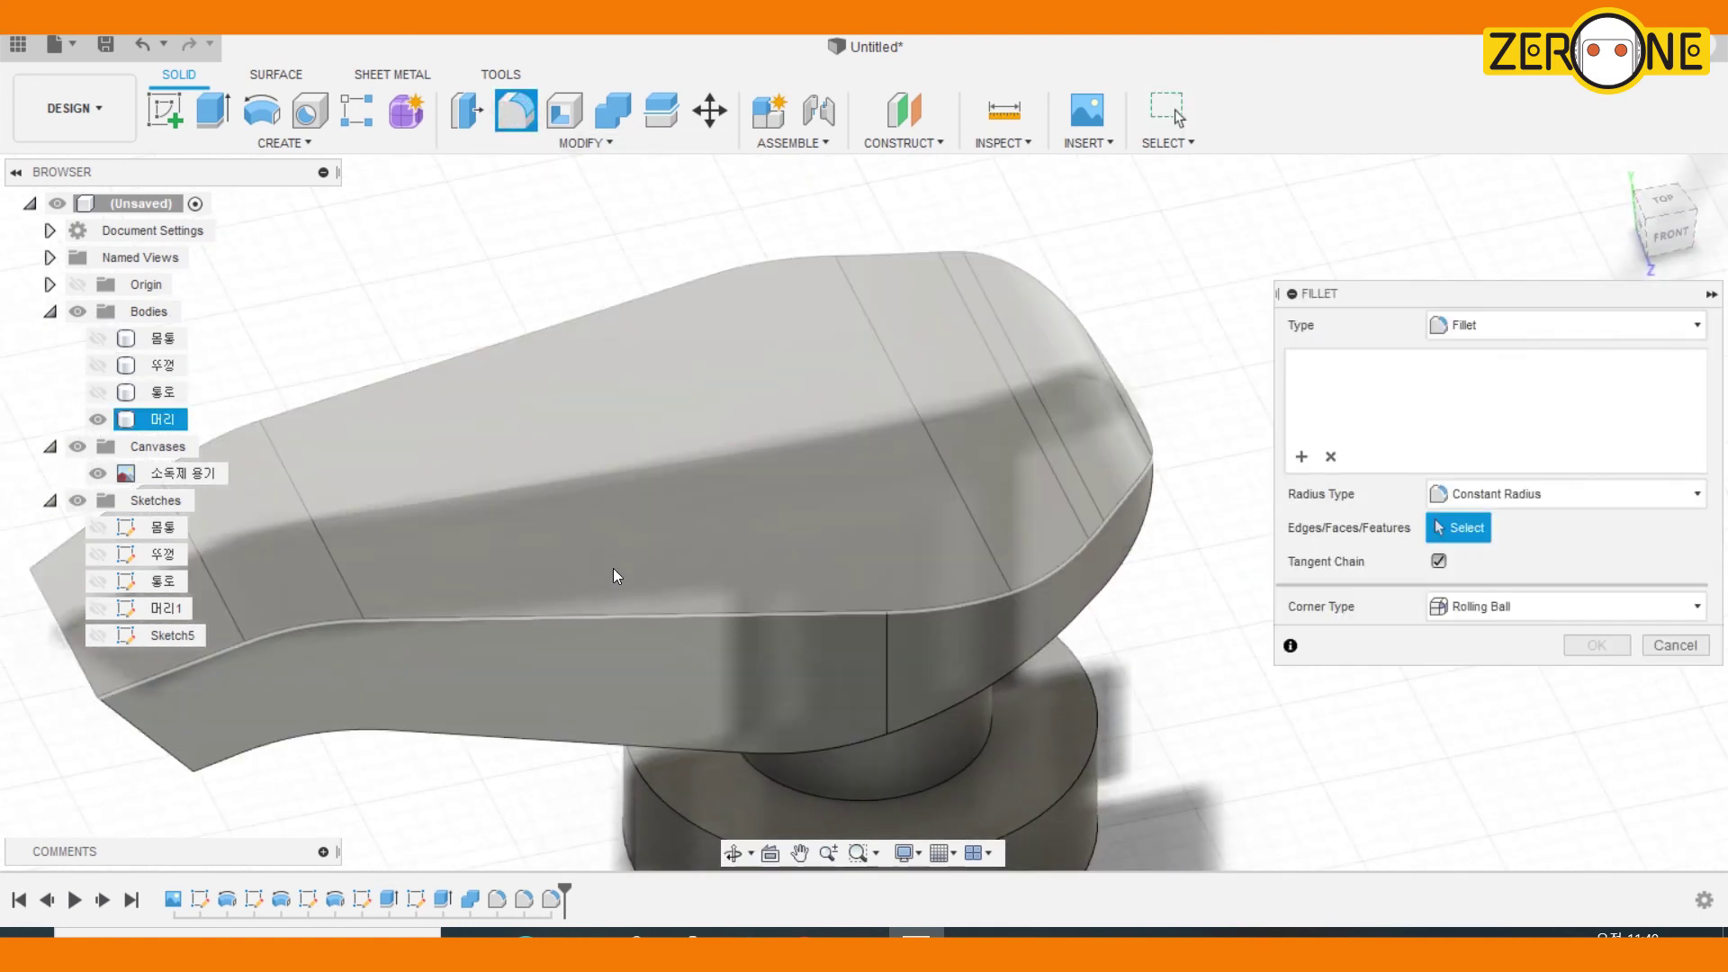
pyautogui.click(625, 617)
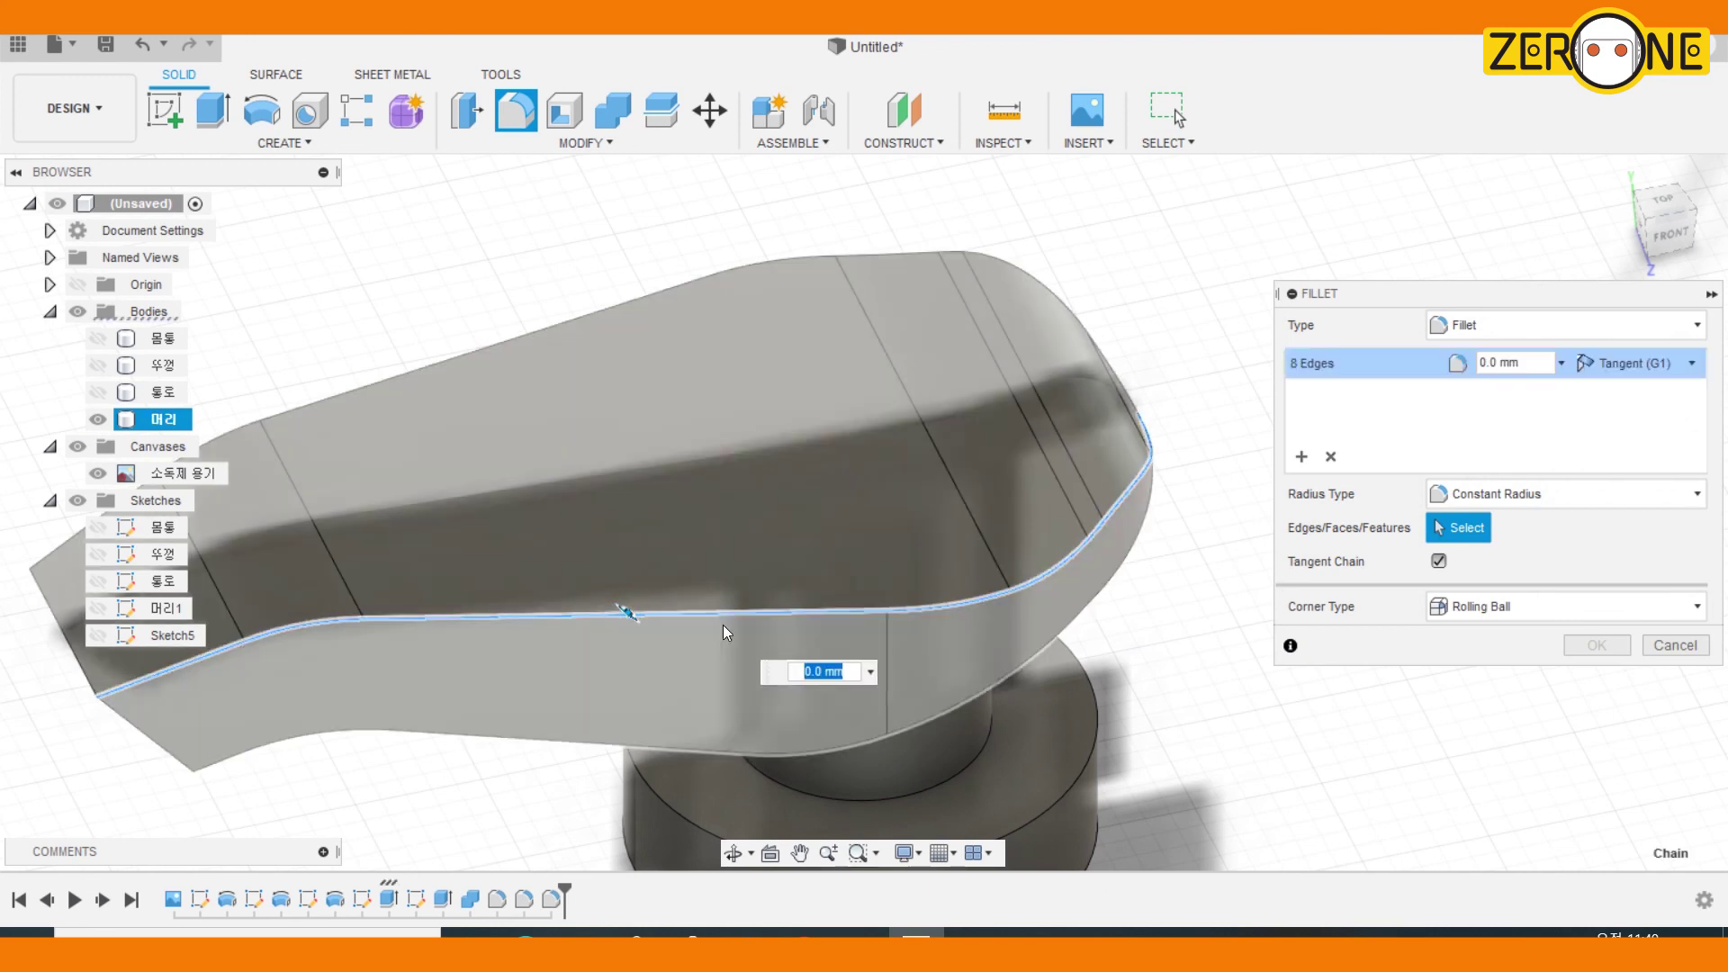
pyautogui.keyDown('shift'); pyautogui.moveTo(722, 625); pyautogui.dragTo(900, 657, button='middle'); pyautogui.keyUp('shift')
pyautogui.keyDown('shift'); pyautogui.moveTo(1158, 721); pyautogui.dragTo(628, 560, button='middle'); pyautogui.keyUp('shift')
pyautogui.click(765, 554)
pyautogui.click(733, 506)
pyautogui.keyDown('shift'); pyautogui.moveTo(839, 602); pyautogui.dragTo(524, 455, button='middle'); pyautogui.keyUp('shift')
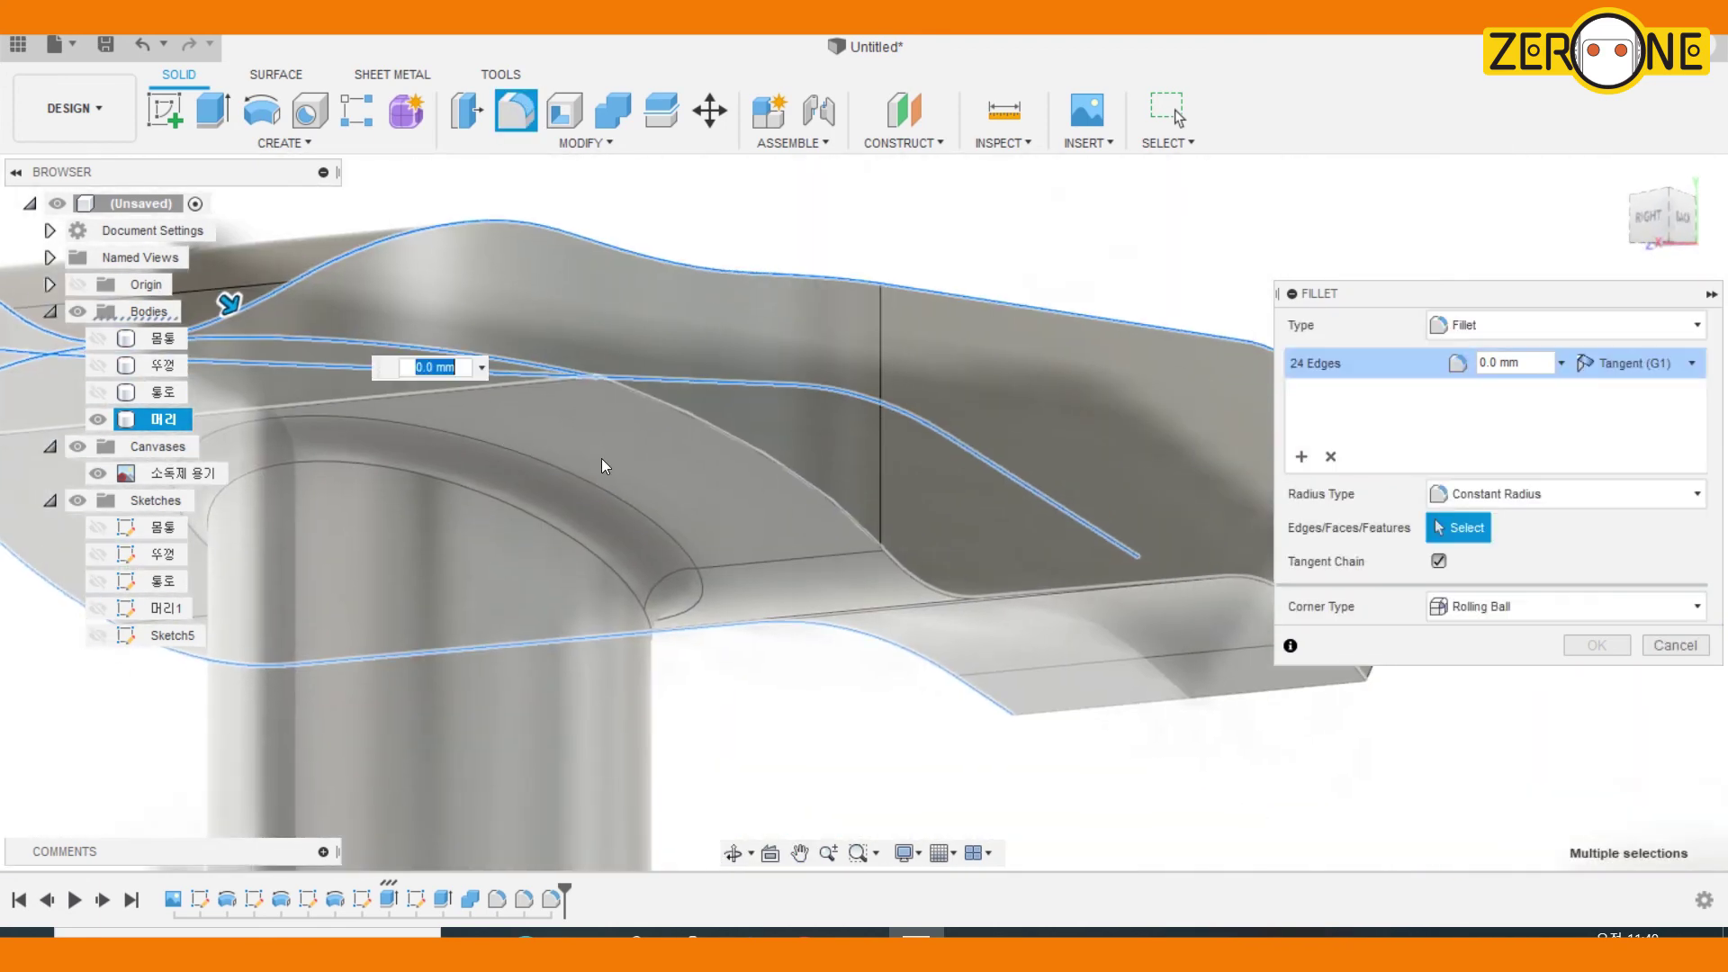
pyautogui.click(833, 506)
pyautogui.keyDown('shift'); pyautogui.moveTo(915, 567); pyautogui.dragTo(856, 490, button='middle'); pyautogui.keyUp('shift')
pyautogui.click(790, 353)
pyautogui.write('1')
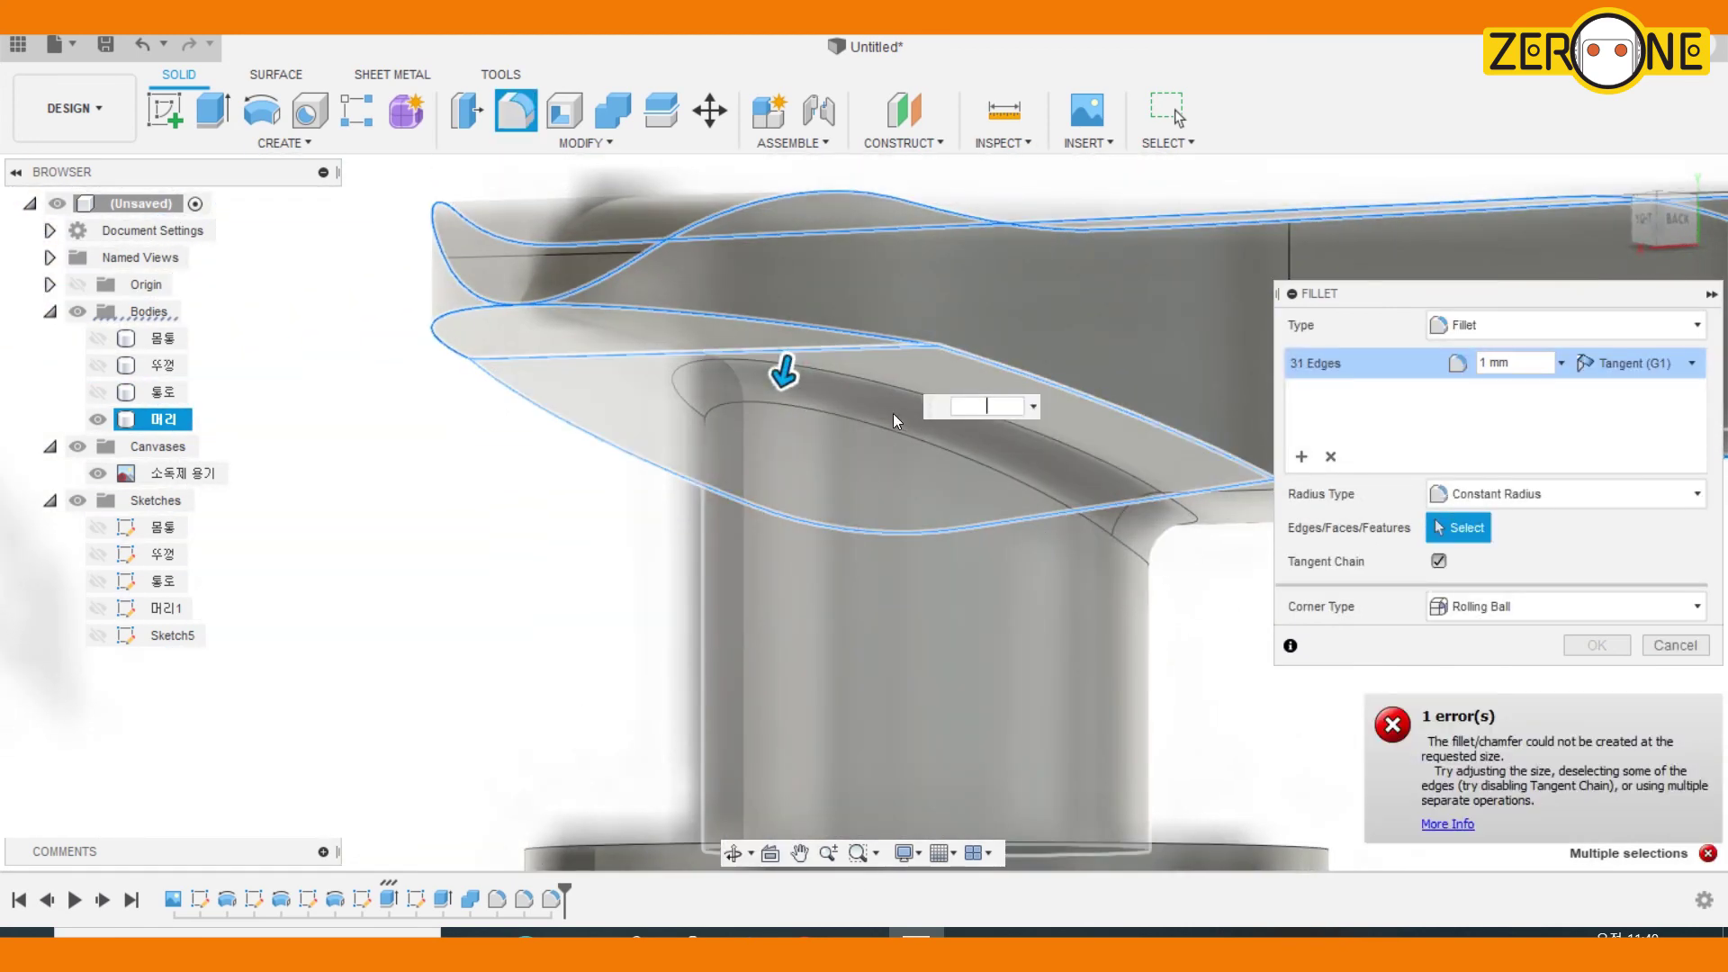
# Remove the underside cross edge and the upper outline edges from the fillet, and apply a 1 mm radius to the lower outline edges
pyautogui.click(823, 352)
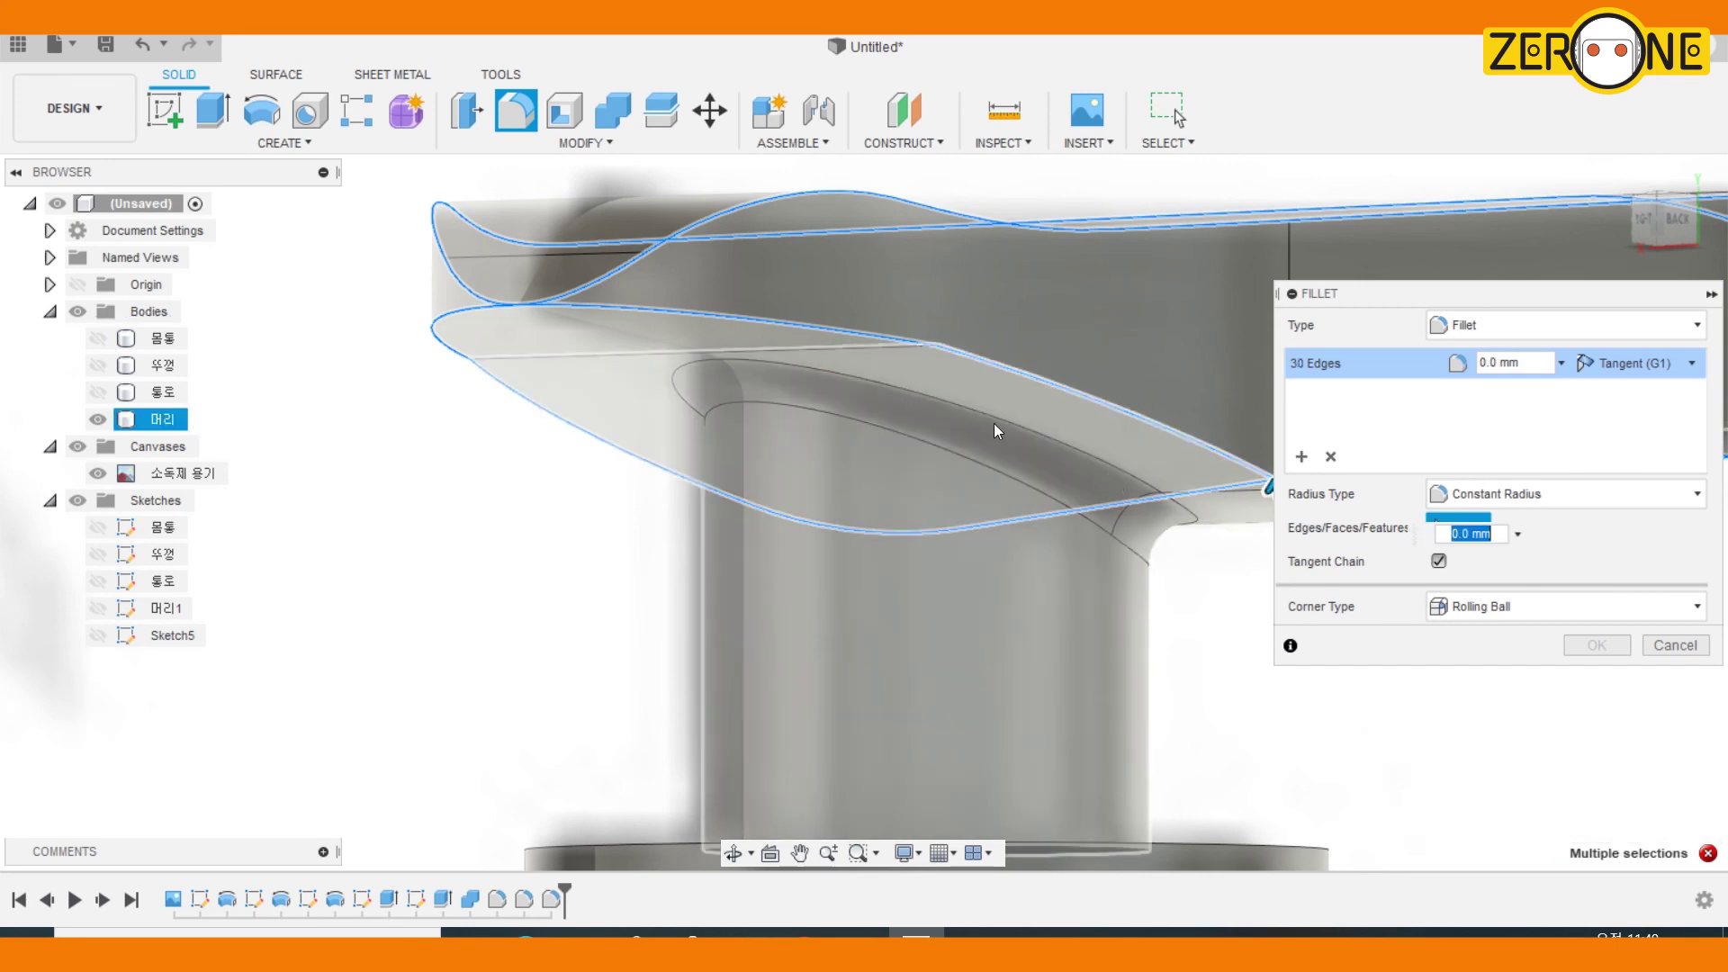
pyautogui.write('1')
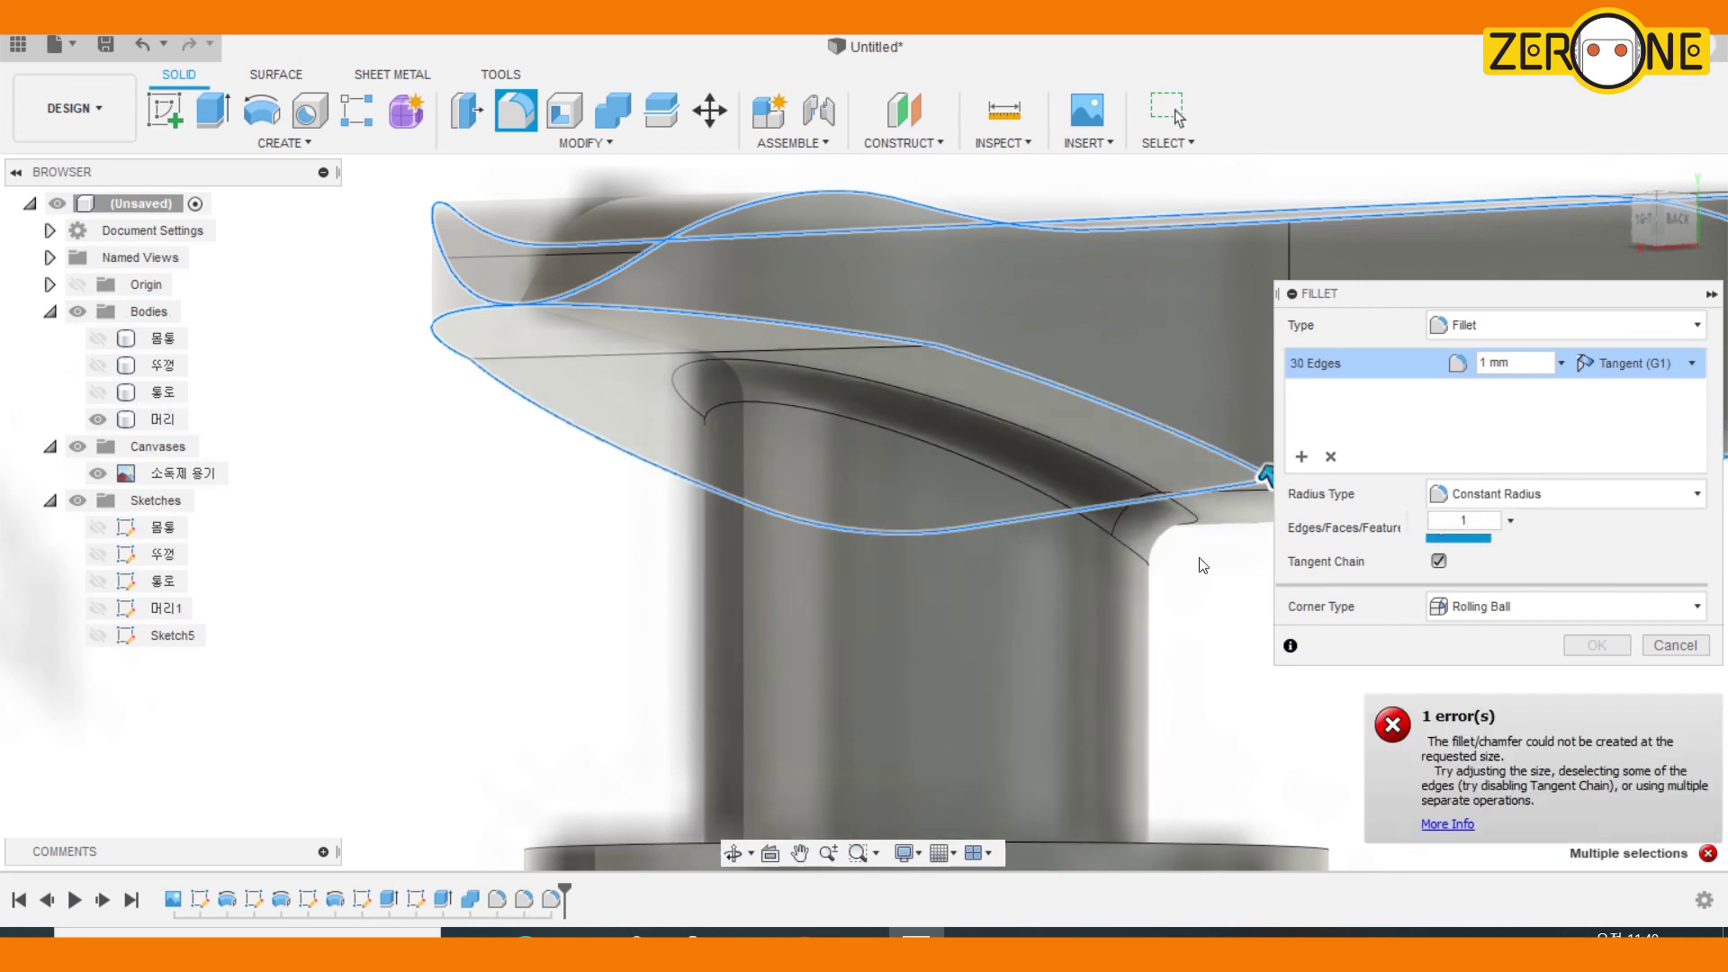
pyautogui.scroll(-3, 1235, 511)
pyautogui.moveTo(1235, 511); pyautogui.dragTo(1011, 686, button='middle')
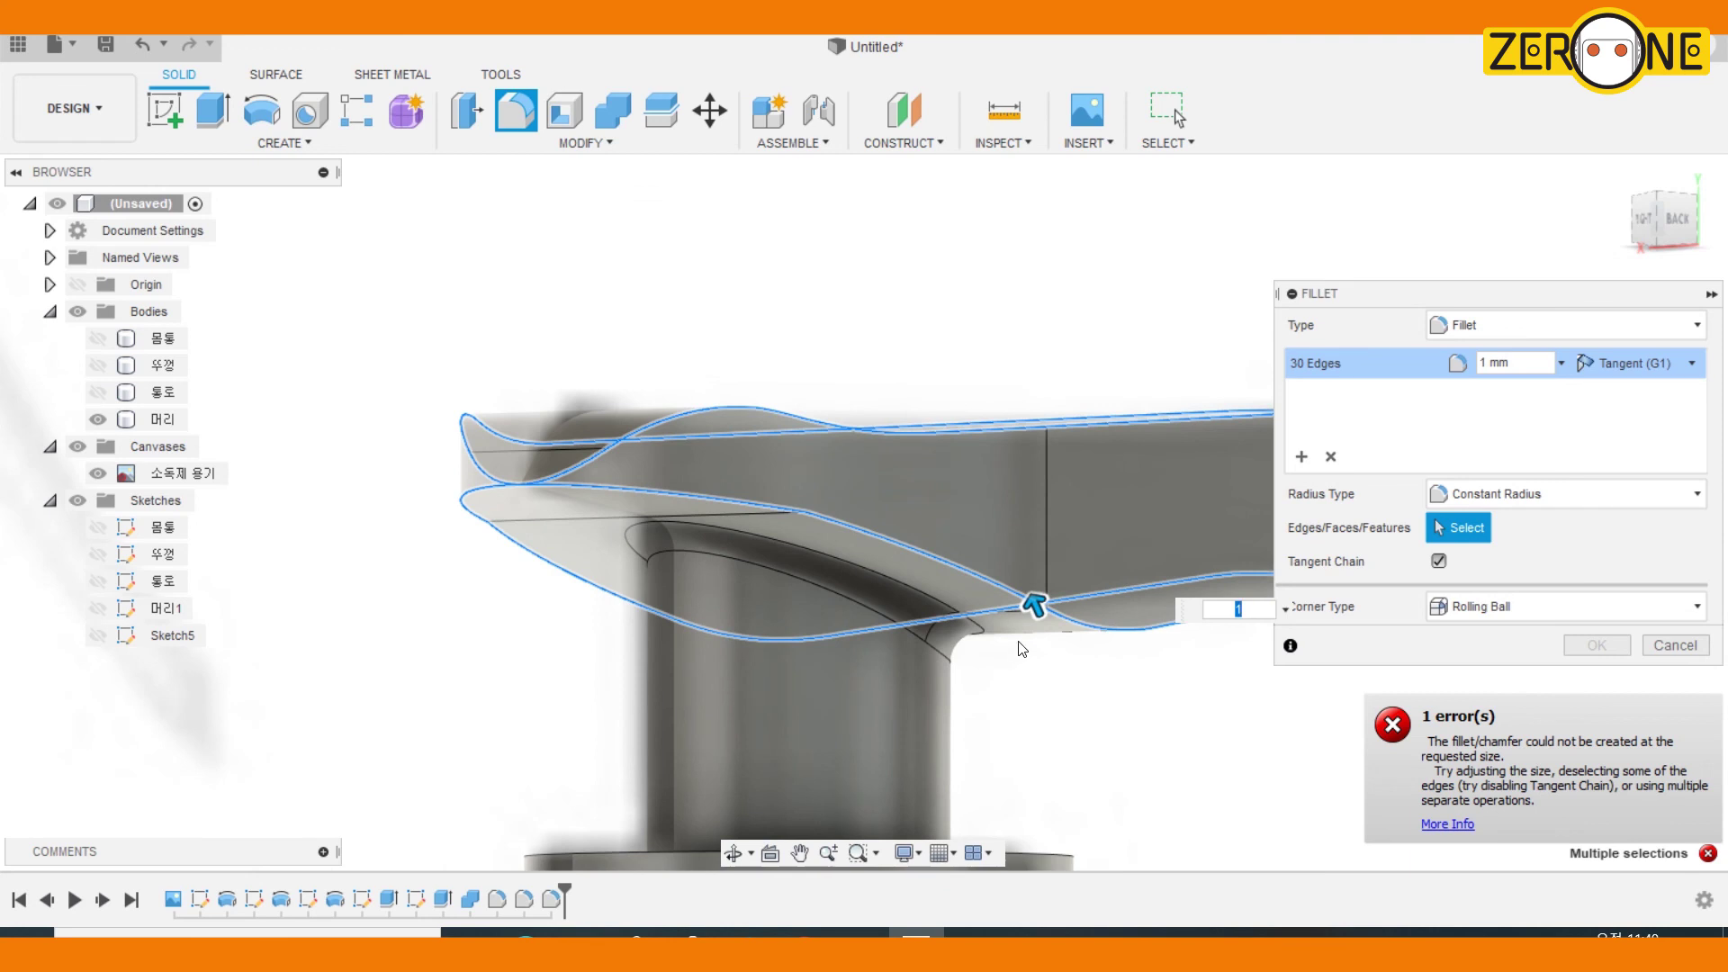
pyautogui.click(587, 456)
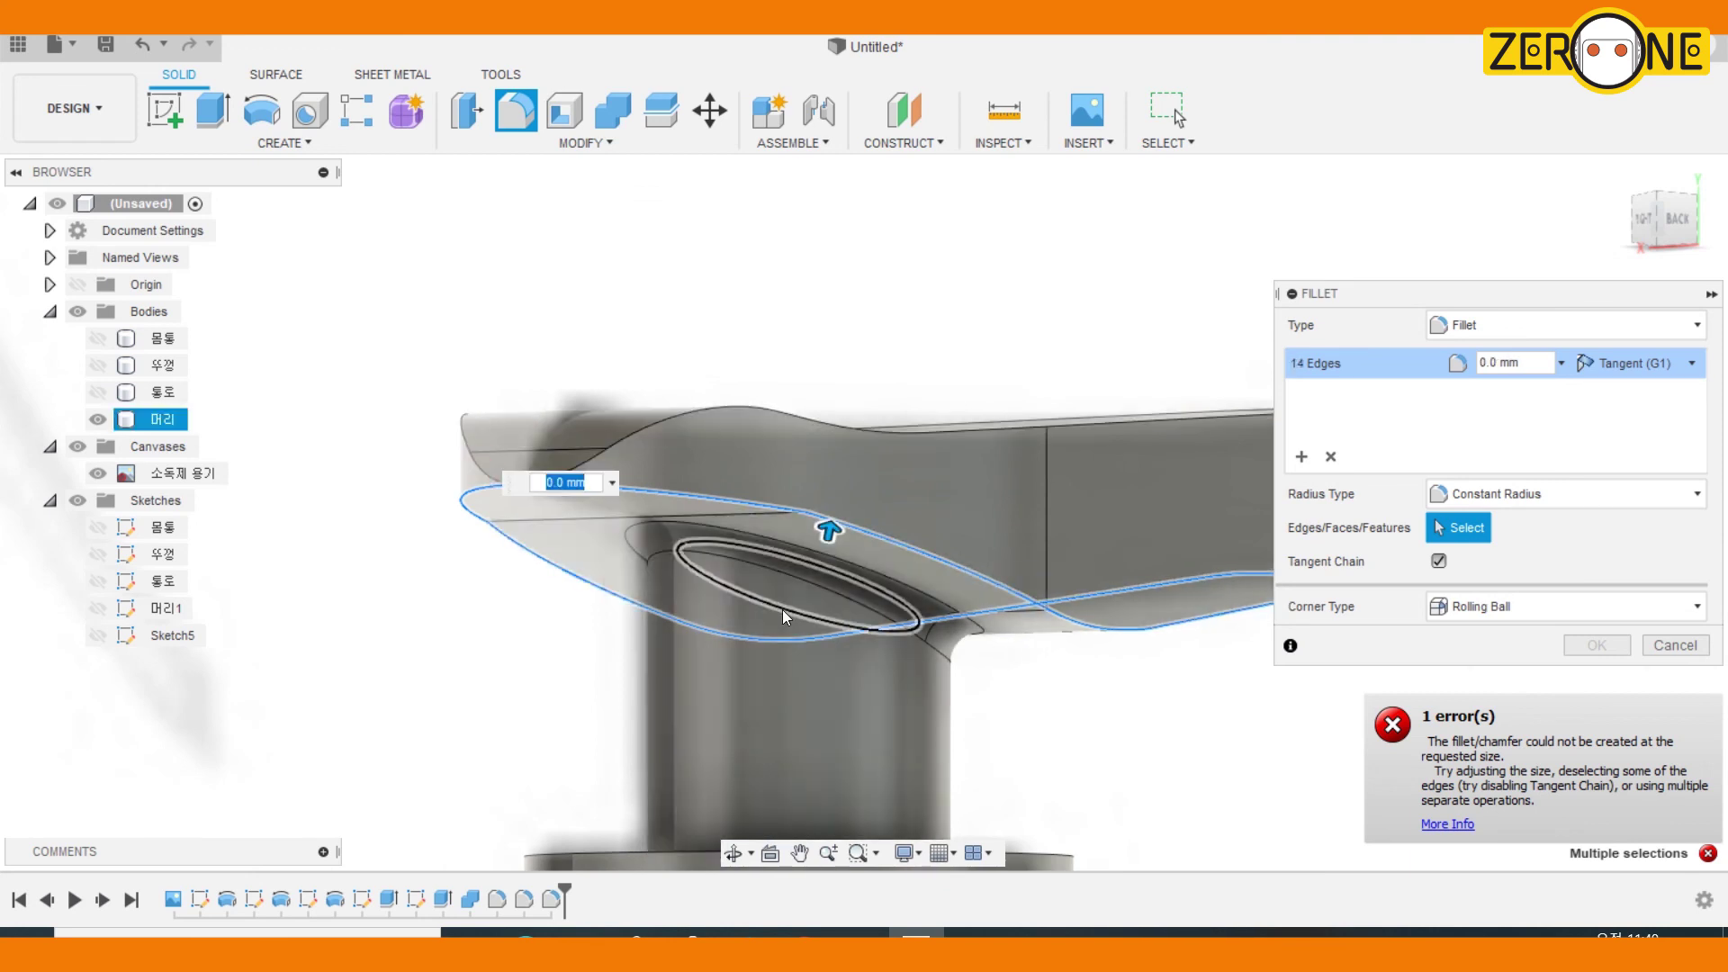
pyautogui.click(845, 580)
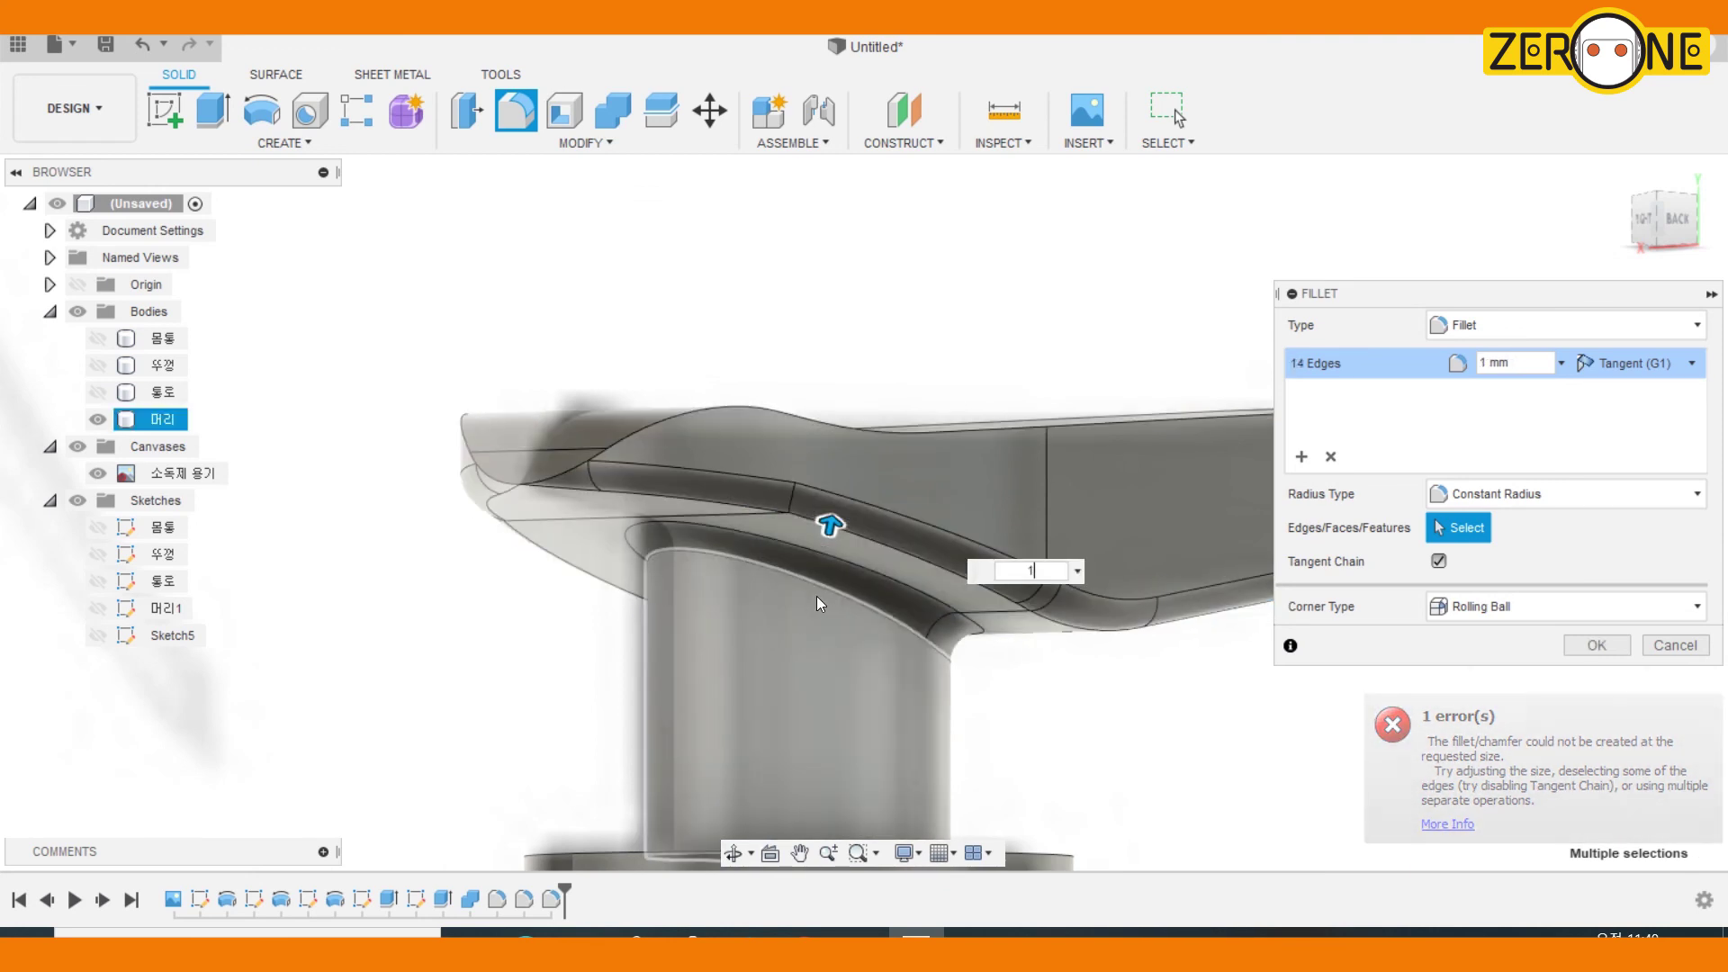
pyautogui.click(1596, 646)
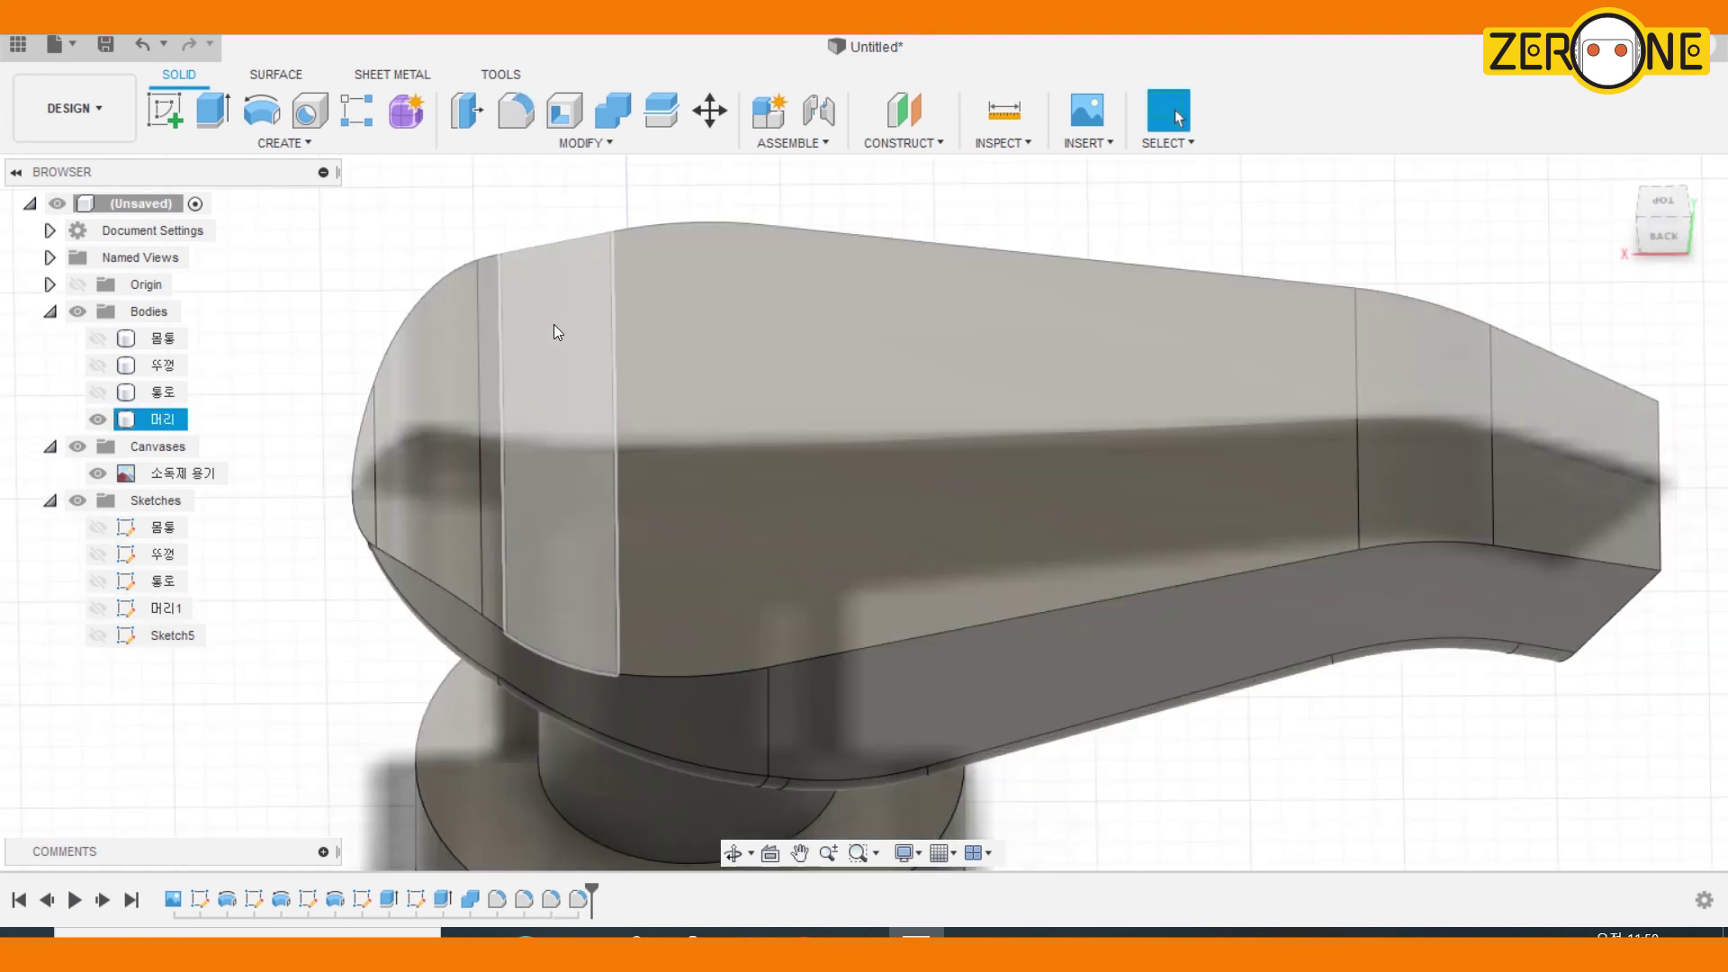
# Fillet the upper outline edges of the pump head with a 1 mm radius
pyautogui.click(516, 109)
pyautogui.click(648, 673)
pyautogui.write('1')
pyautogui.keyDown('shift'); pyautogui.moveTo(818, 656); pyautogui.dragTo(879, 644, button='middle'); pyautogui.keyUp('shift')
pyautogui.moveTo(577, 754); pyautogui.dragTo(905, 562, button='middle')
pyautogui.keyDown('shift'); pyautogui.moveTo(905, 562); pyautogui.dragTo(882, 598, button='middle'); pyautogui.keyUp('shift')
pyautogui.click(1596, 646)
pyautogui.scroll(-5, 1119, 661)
pyautogui.keyDown('shift'); pyautogui.moveTo(1119, 666); pyautogui.dragTo(981, 716, button='middle'); pyautogui.keyUp('shift')
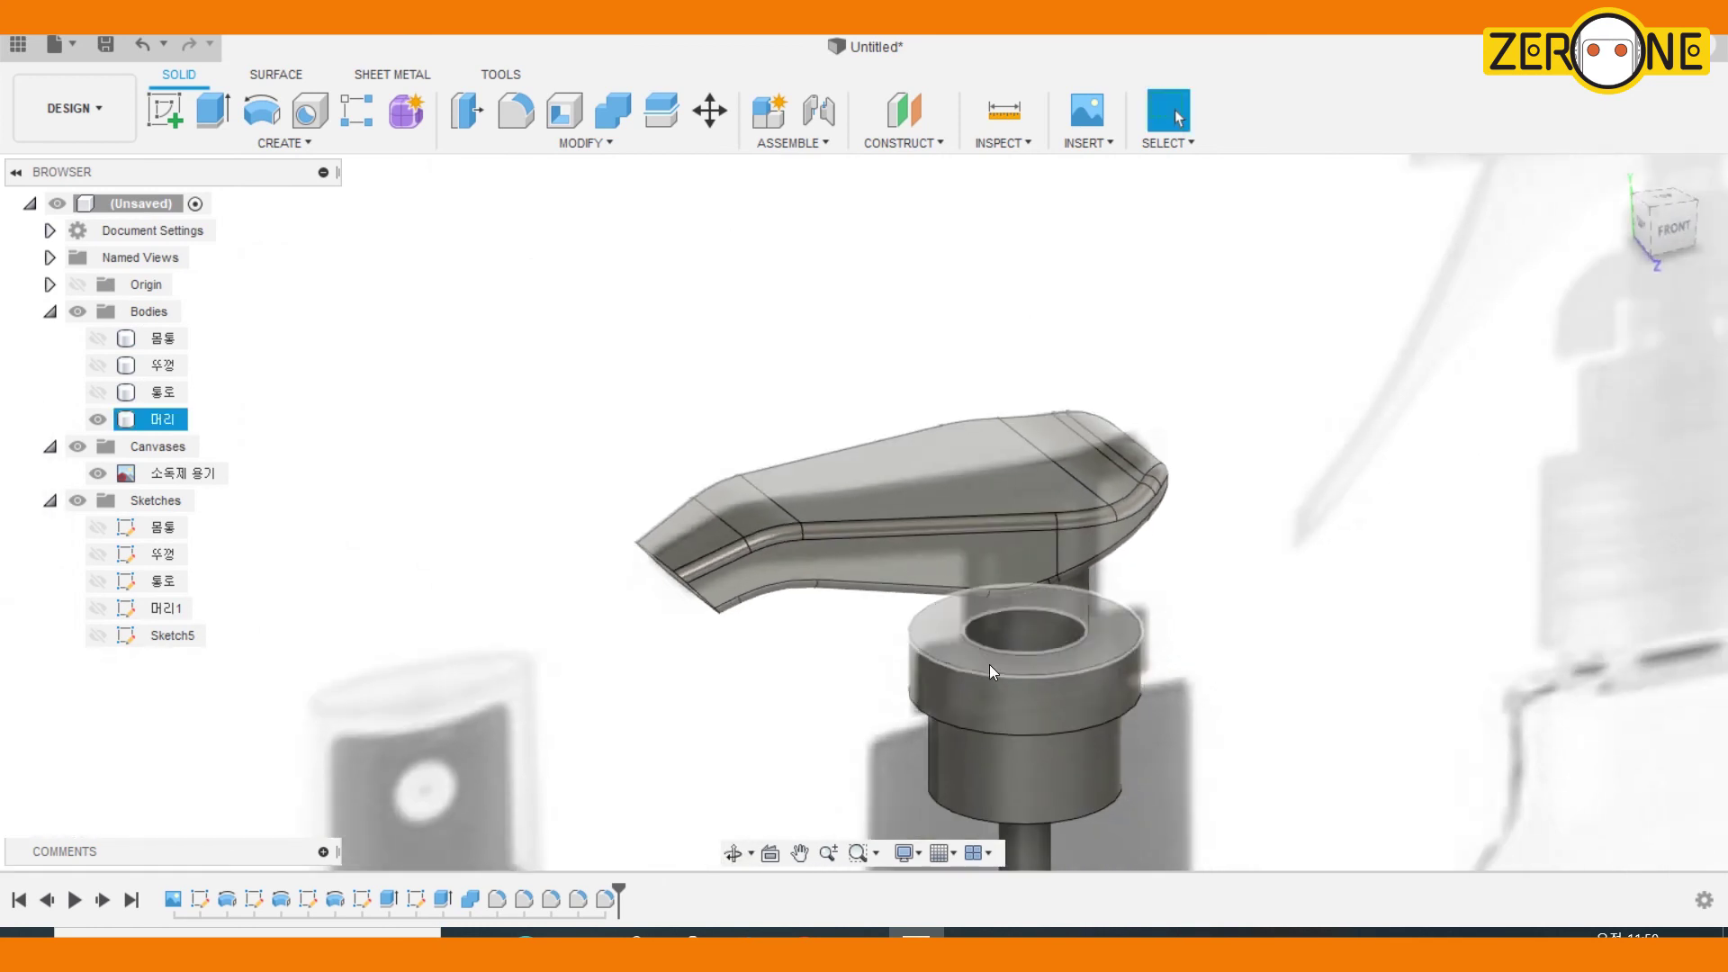
pyautogui.click(515, 109)
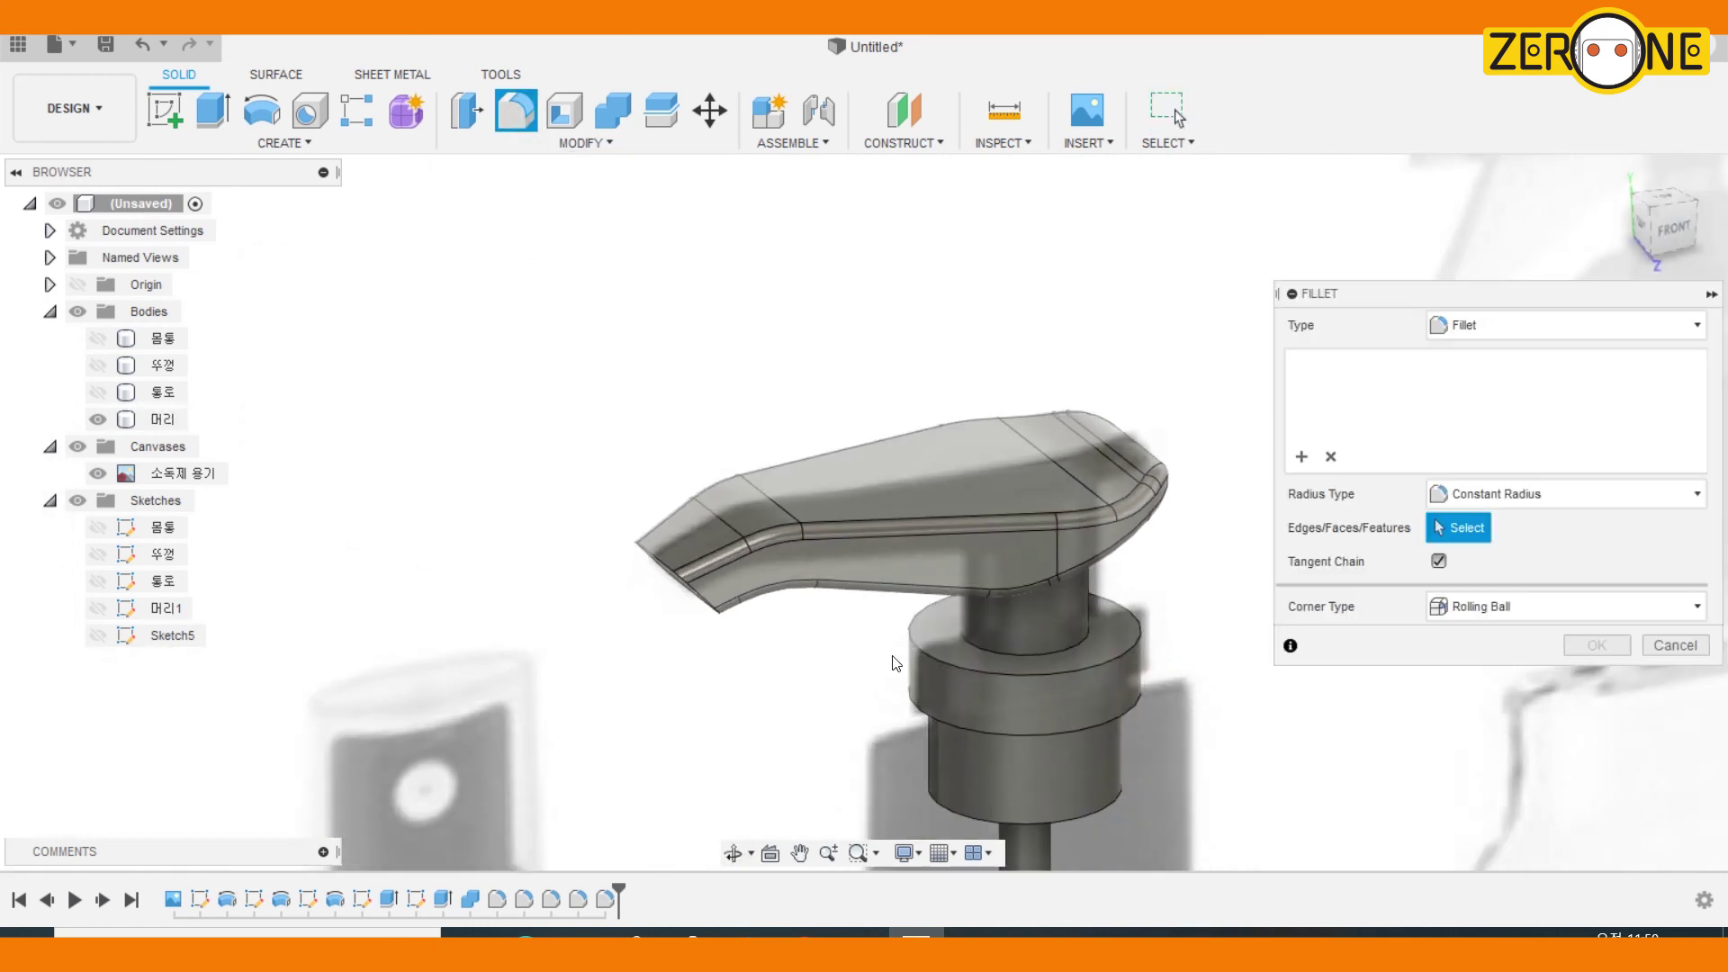
pyautogui.click(1013, 673)
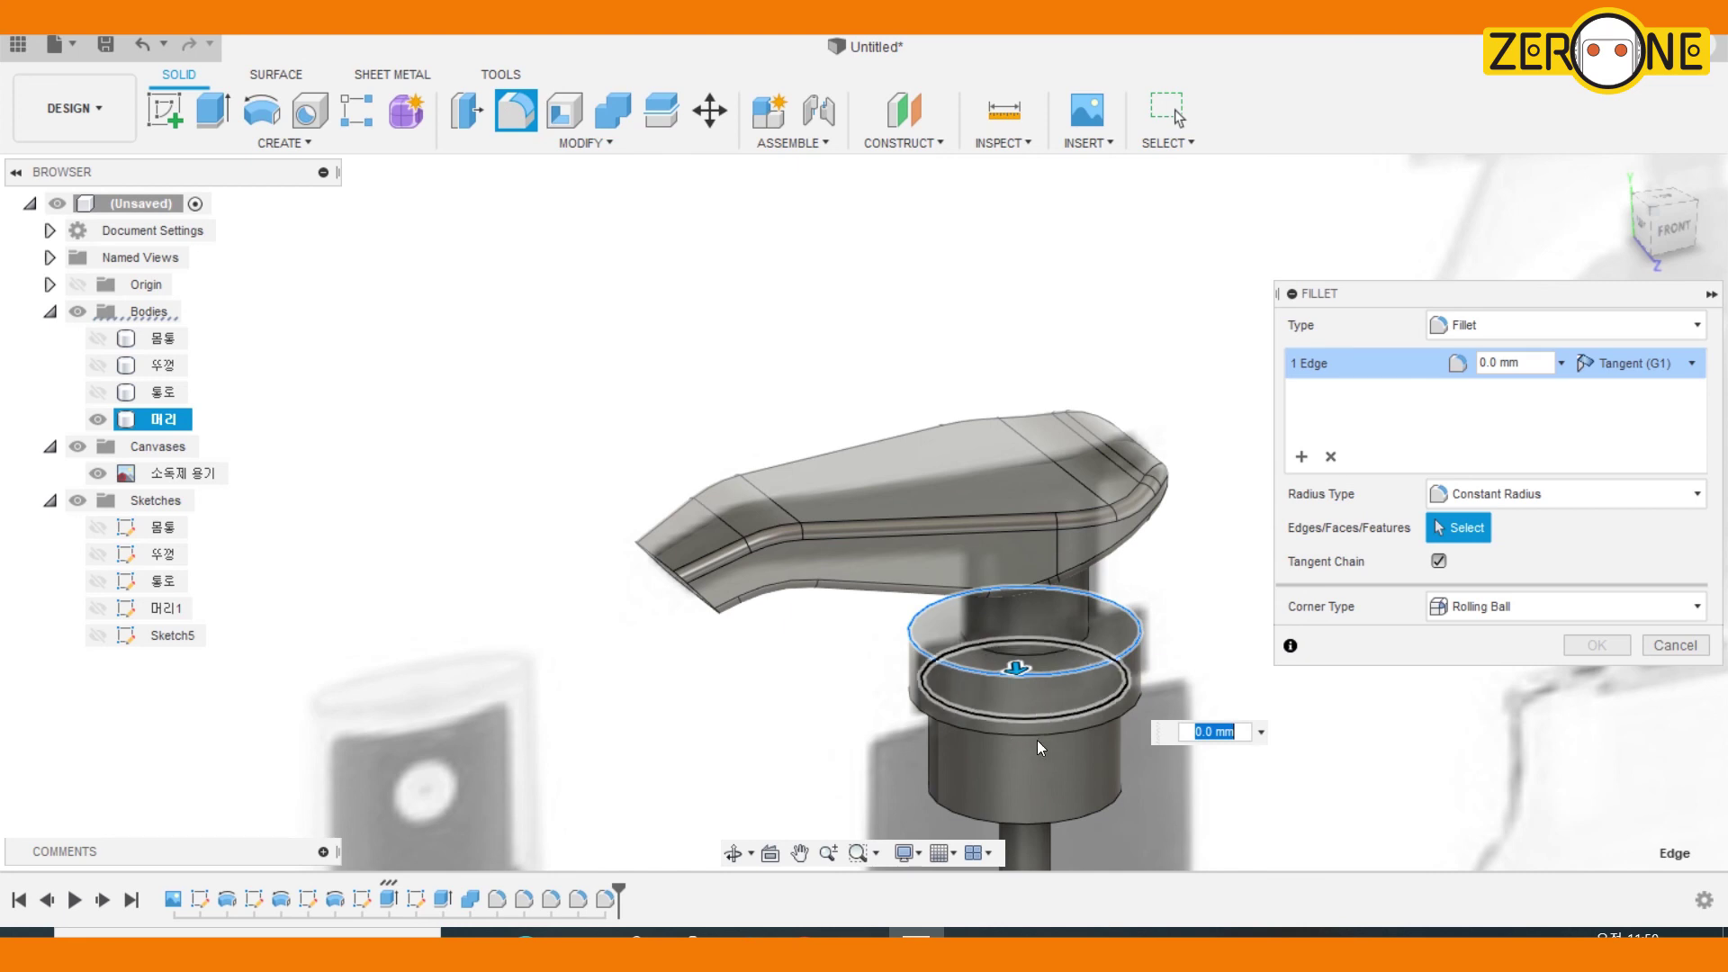
pyautogui.click(1673, 645)
# Hide the reference image canvases so only the 머리 body is shown
pyautogui.scroll(-3, 1362, 686)
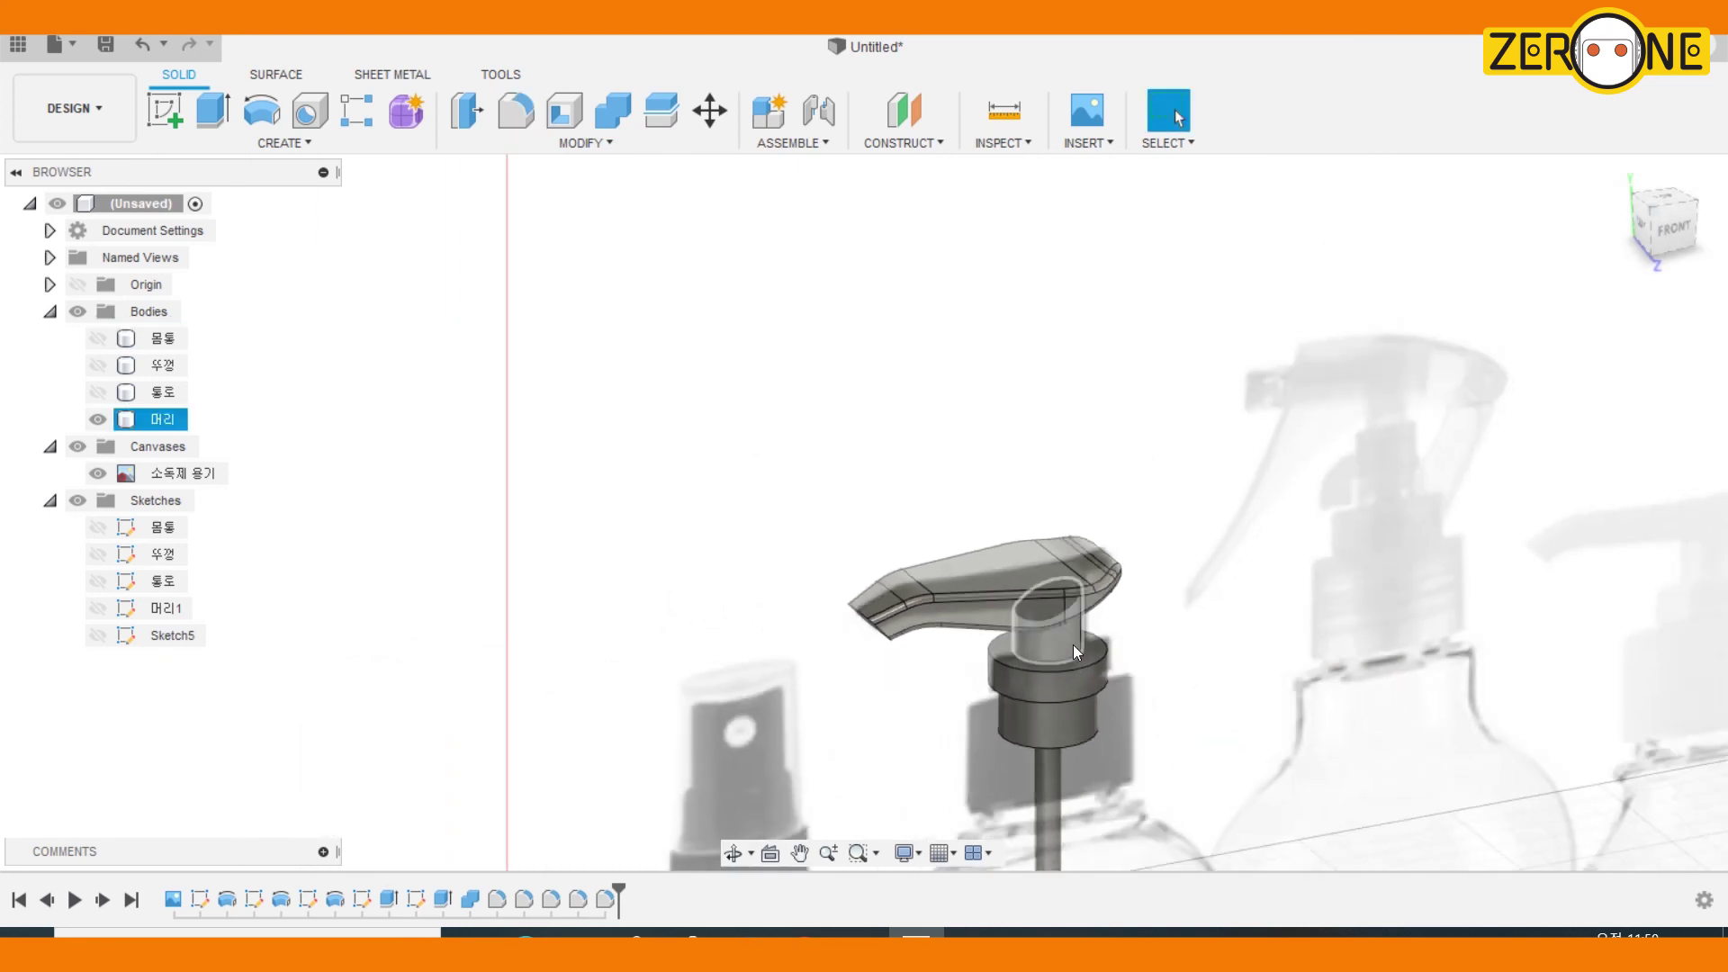
pyautogui.click(77, 447)
pyautogui.scroll(-2, 813, 583)
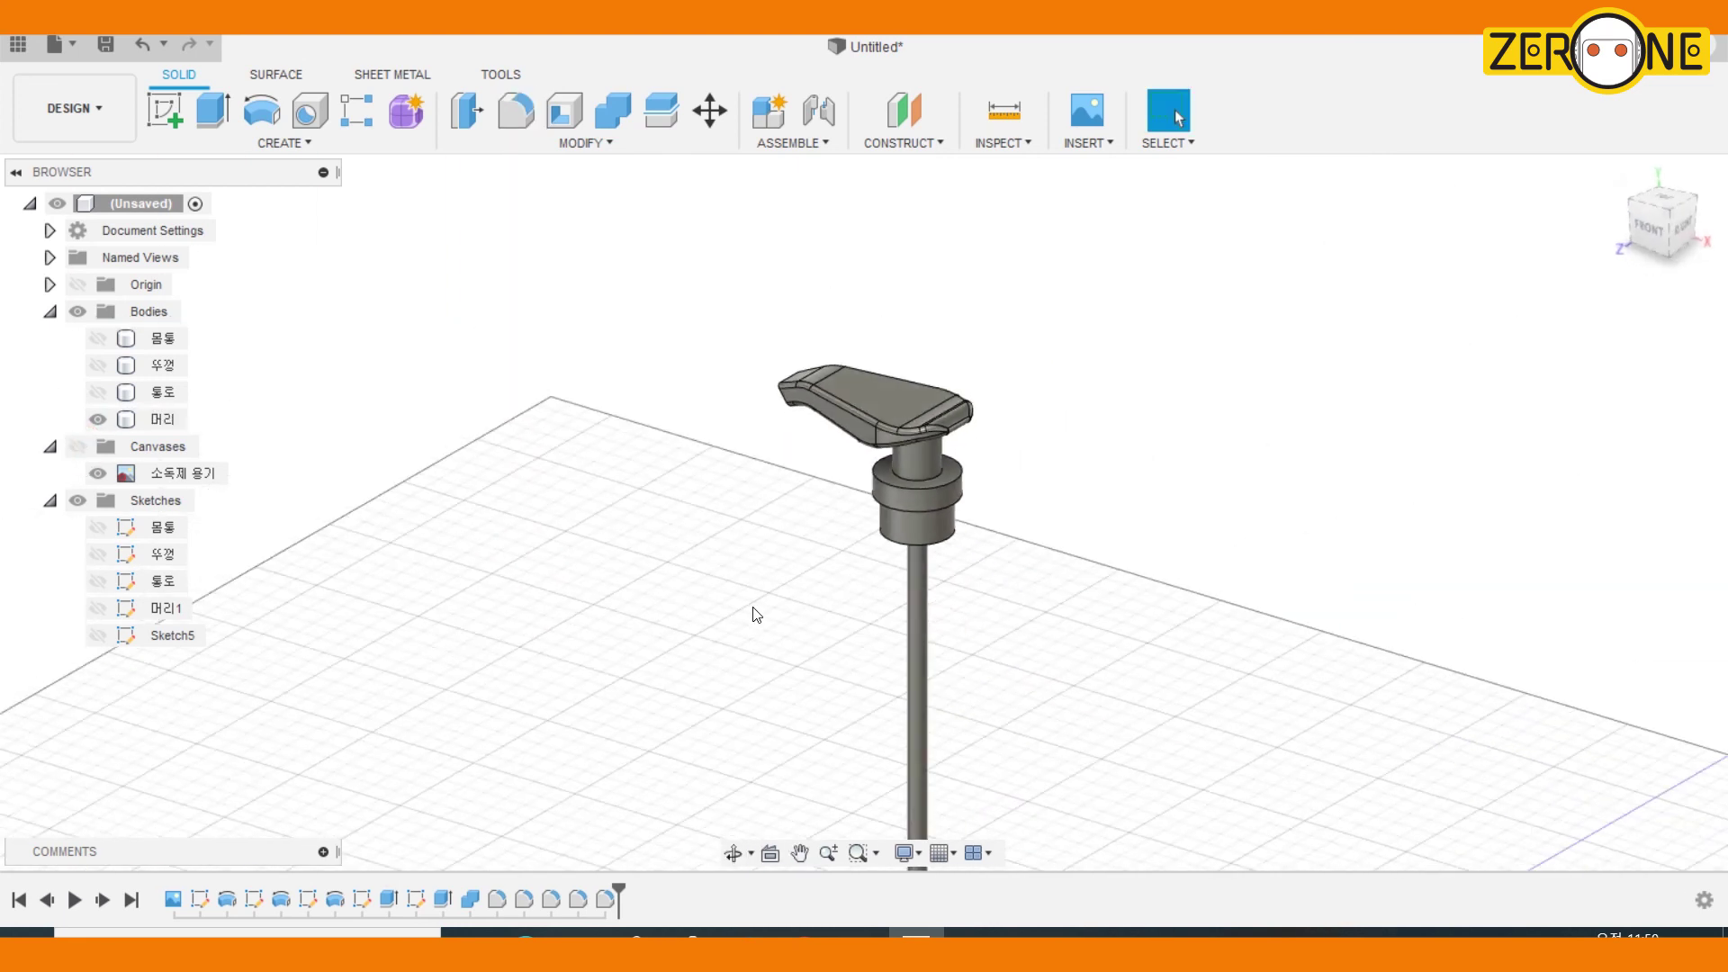